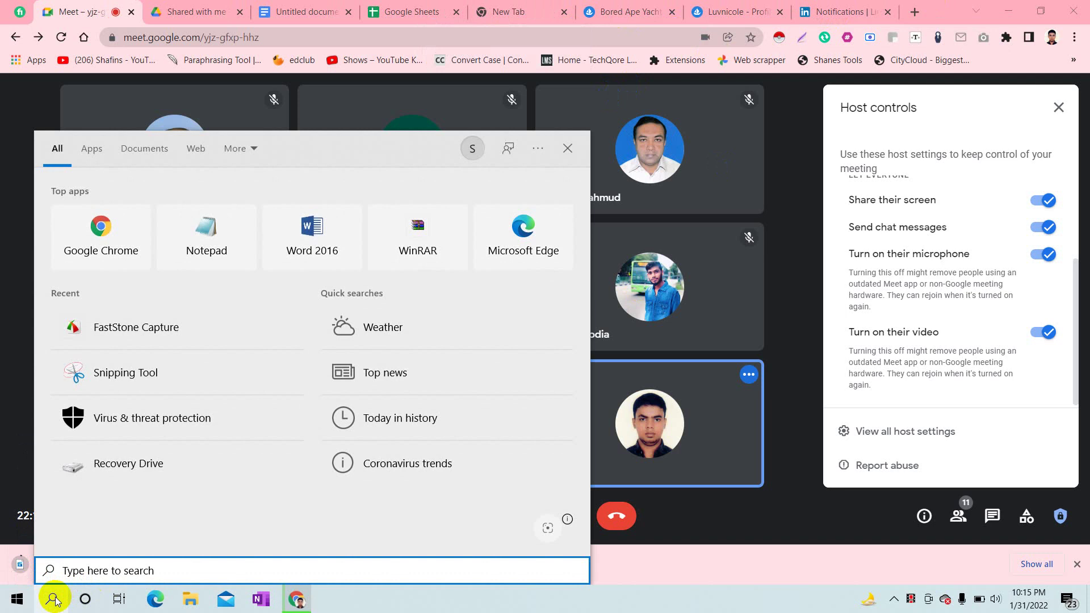
- Type 'no' in Windows search, clear it, and close the search panel to return to Meet
{"action": "left_click", "coordinate": [780, 527]}
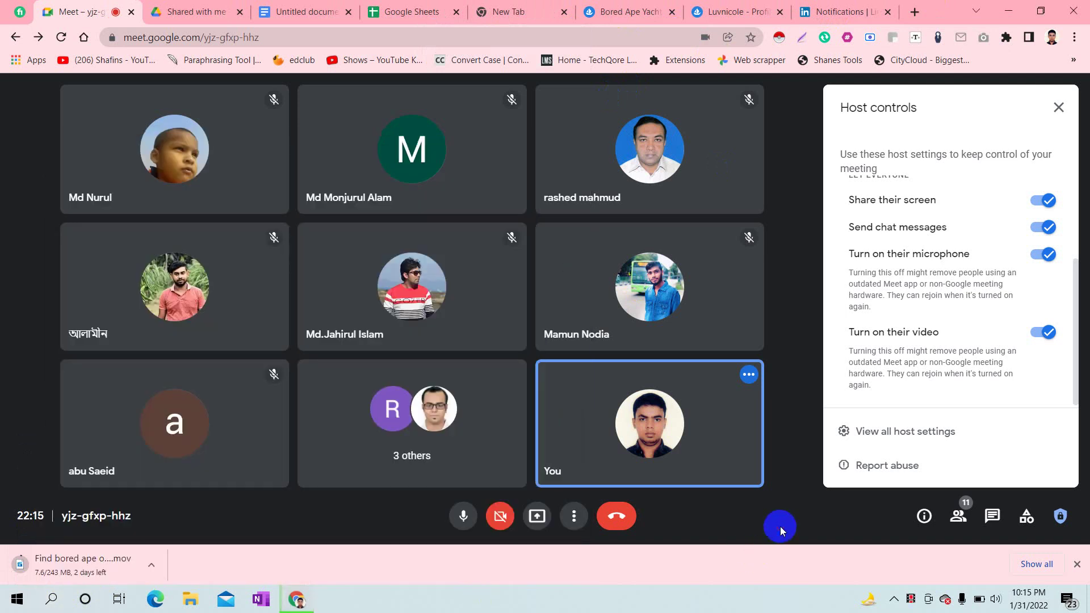
{"action": "left_click", "coordinate": [50, 606]}
{"action": "type", "text": "no"}
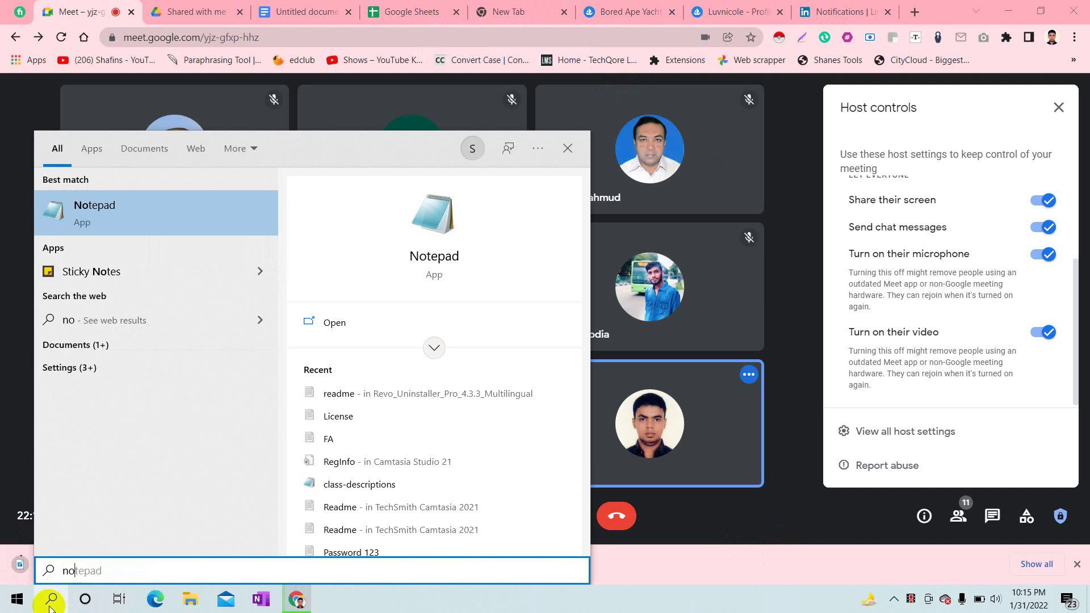
{"action": "key", "text": "BackSpace"}
{"action": "key", "text": "BackSpace"}
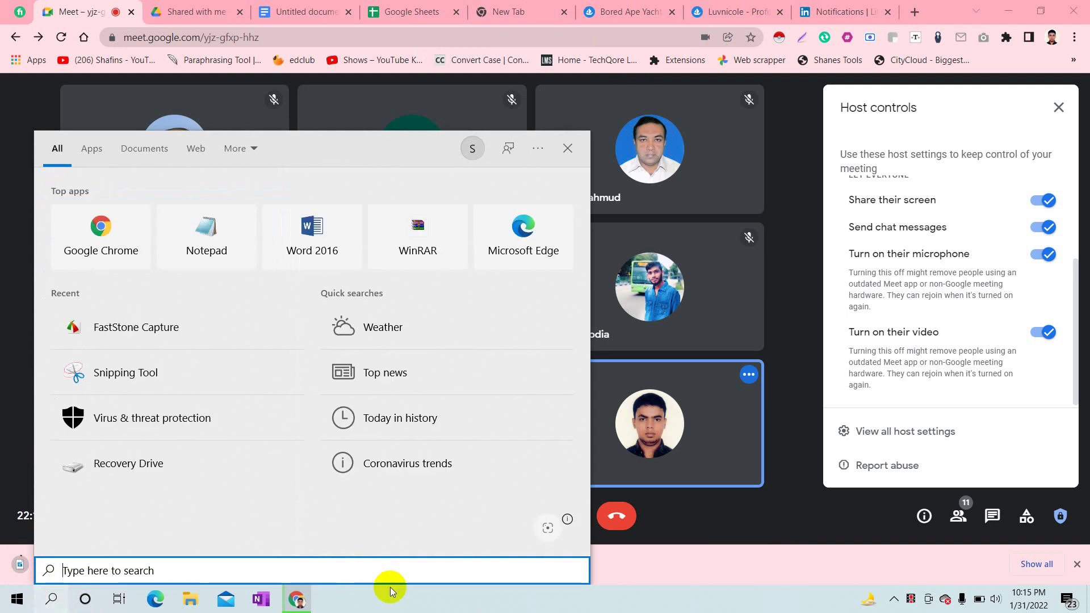
{"action": "left_click", "coordinate": [907, 597]}
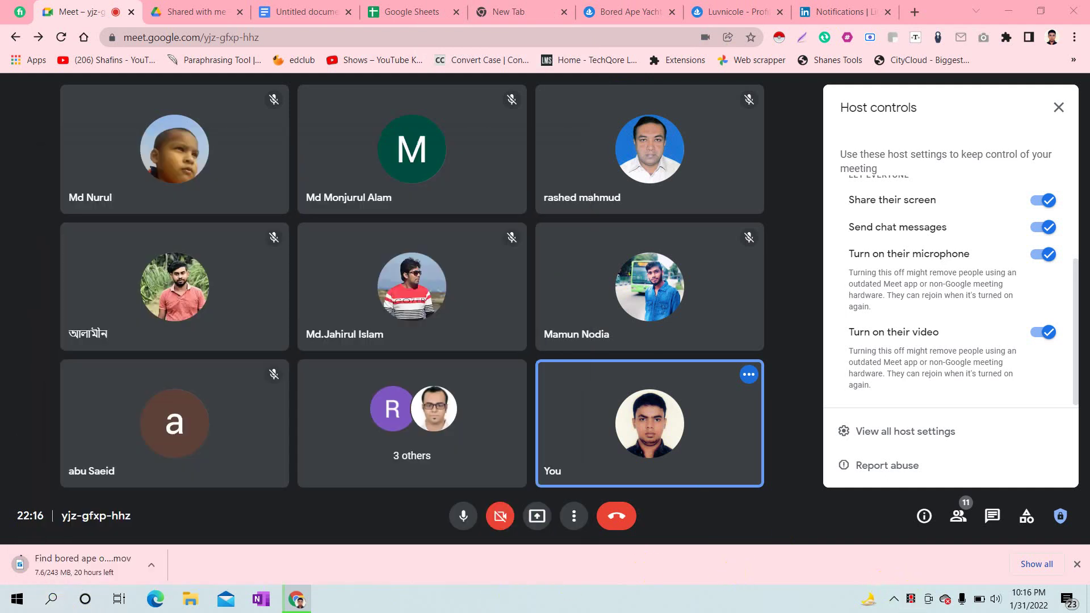
- Share the entire screen to the Meet call
{"action": "left_click", "coordinate": [535, 517]}
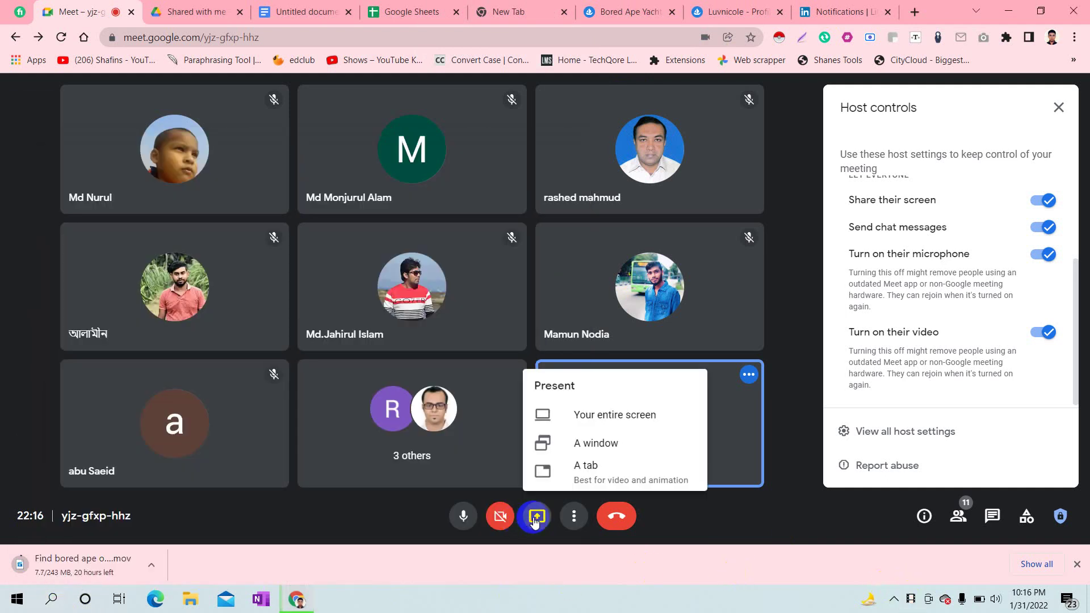
{"action": "left_click", "coordinate": [590, 415]}
{"action": "left_click", "coordinate": [556, 227]}
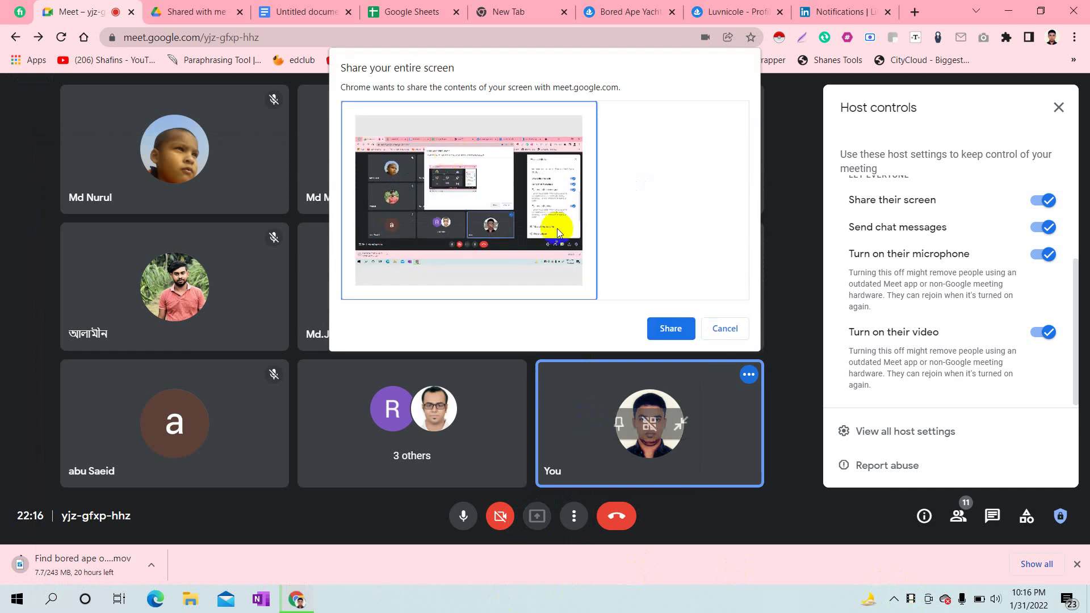
{"action": "left_click", "coordinate": [666, 327]}
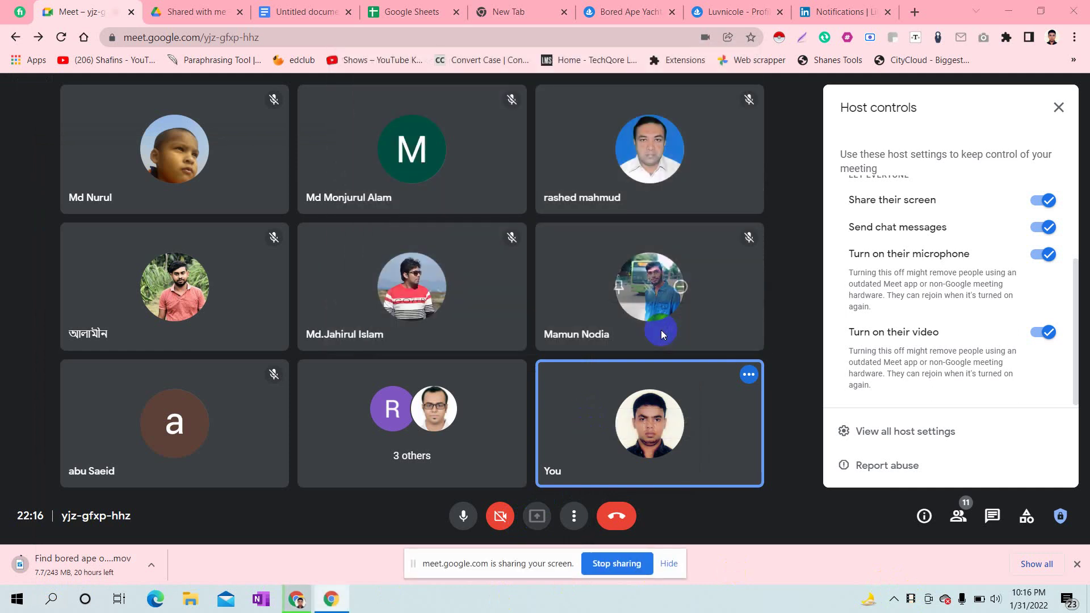
- Check the LinkedIn account menu and Meet presenting options, ending on LinkedIn notifications
{"action": "left_click", "coordinate": [829, 10]}
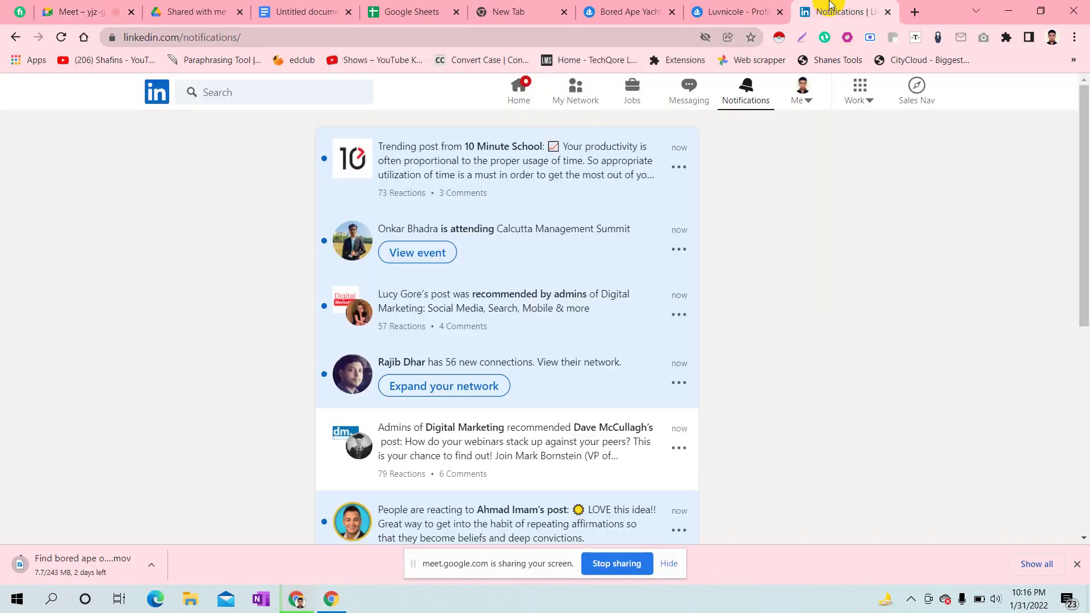
{"action": "left_click", "coordinate": [804, 84]}
{"action": "left_click", "coordinate": [726, 238]}
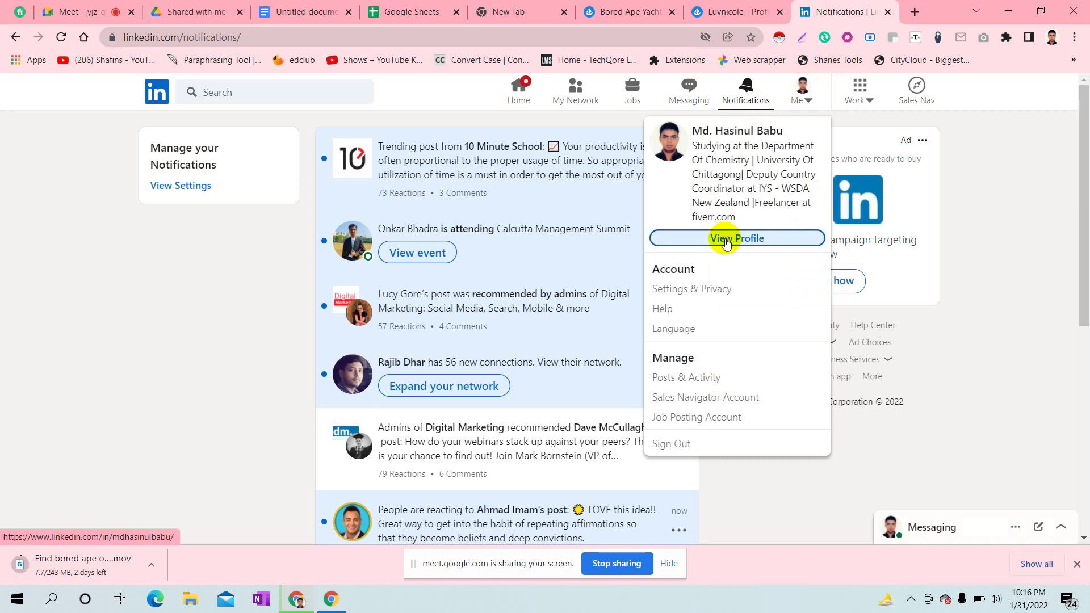
{"action": "left_click", "coordinate": [111, 6]}
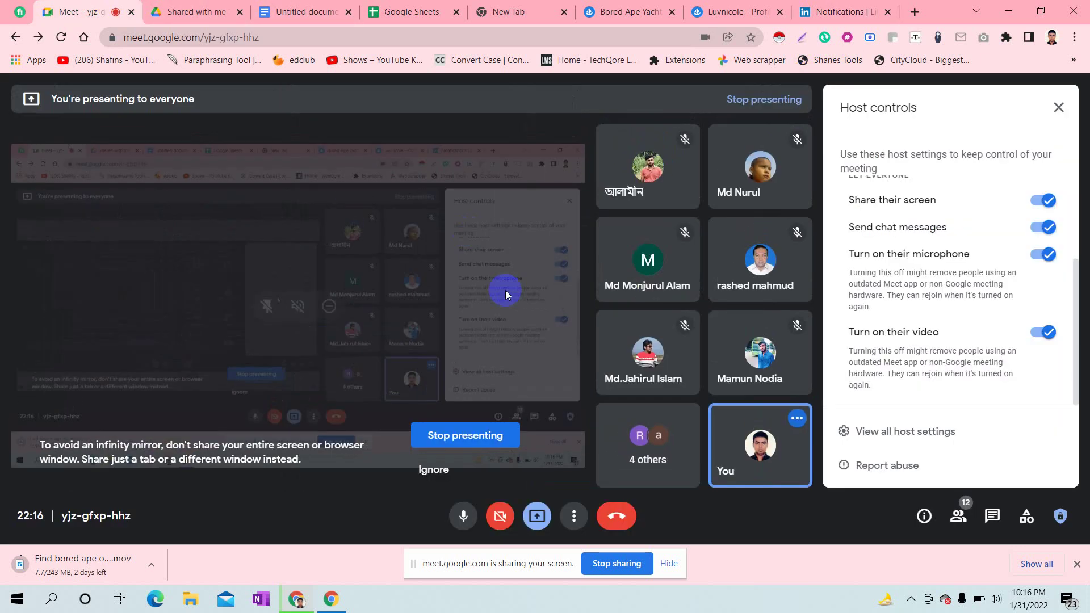
{"action": "left_click", "coordinate": [538, 517]}
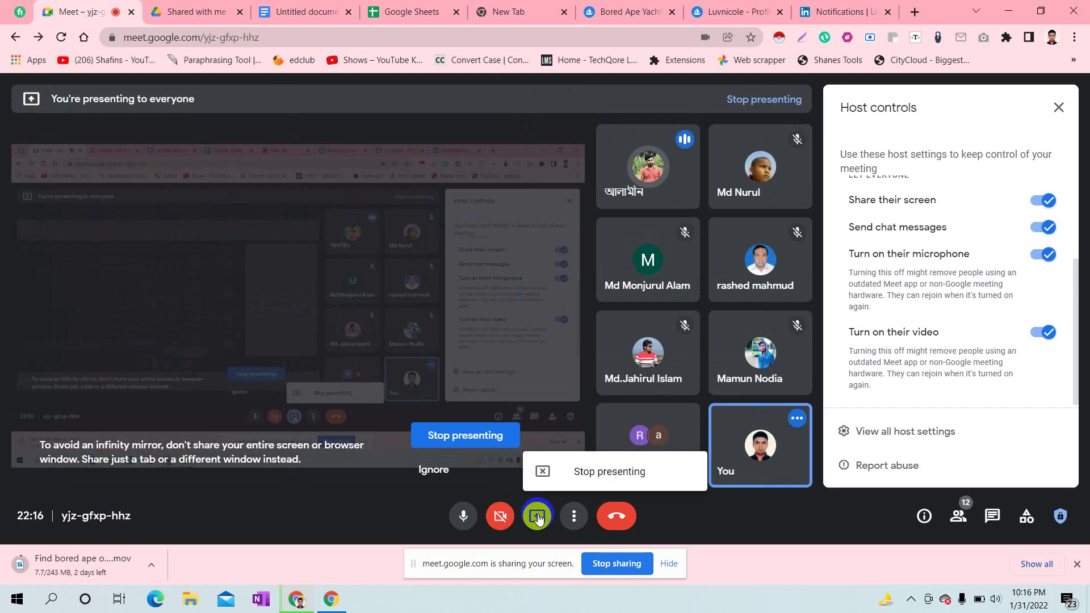
{"action": "left_click", "coordinate": [825, 7]}
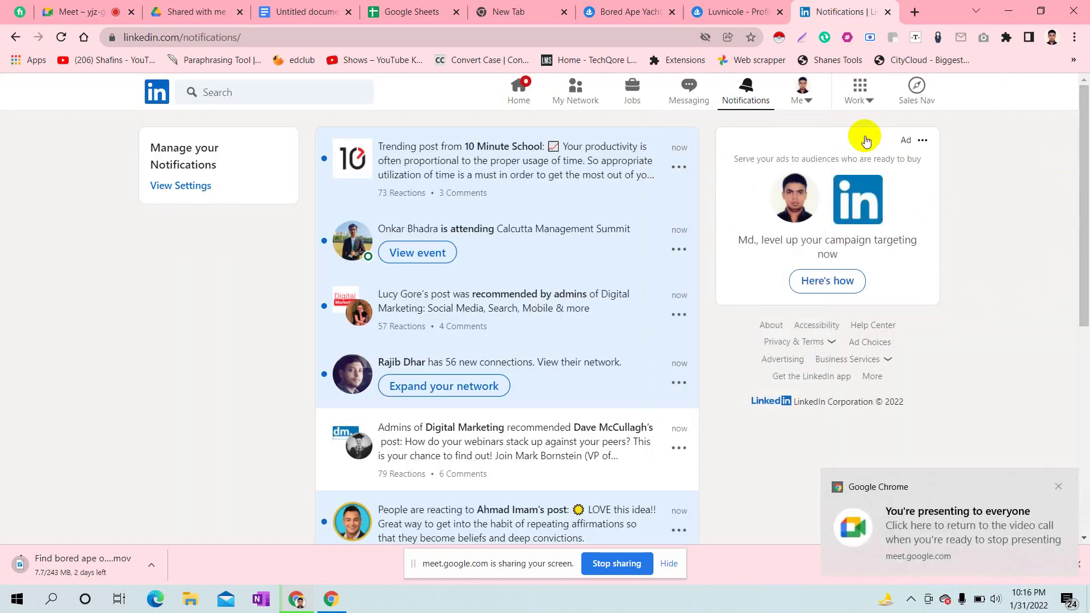
- Open your LinkedIn profile from the Me menu in a new tab and switch to it
{"action": "left_click", "coordinate": [803, 86]}
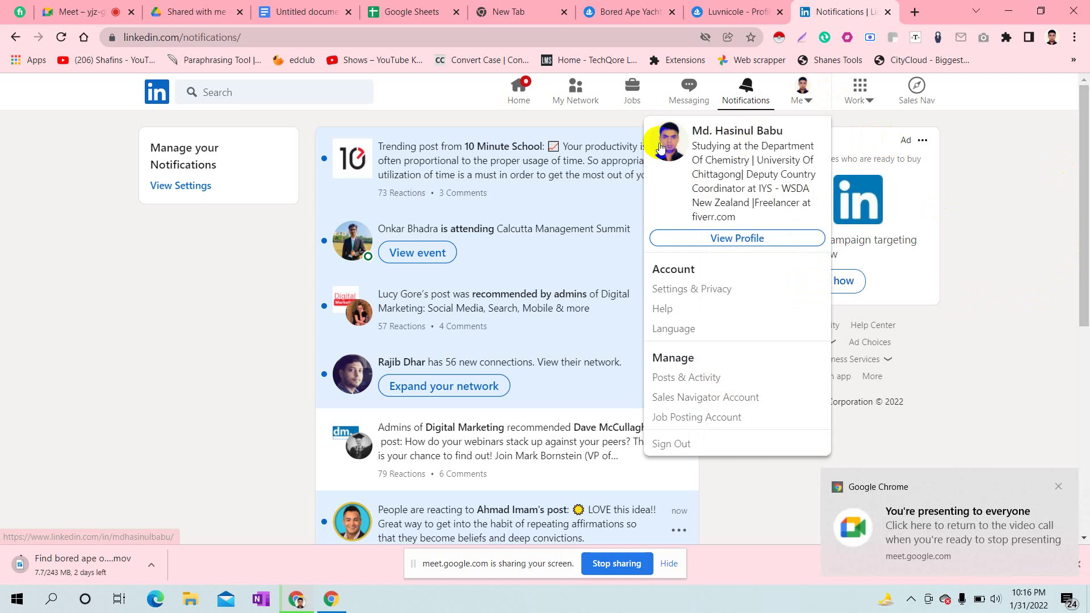
{"action": "left_click", "coordinate": [712, 240]}
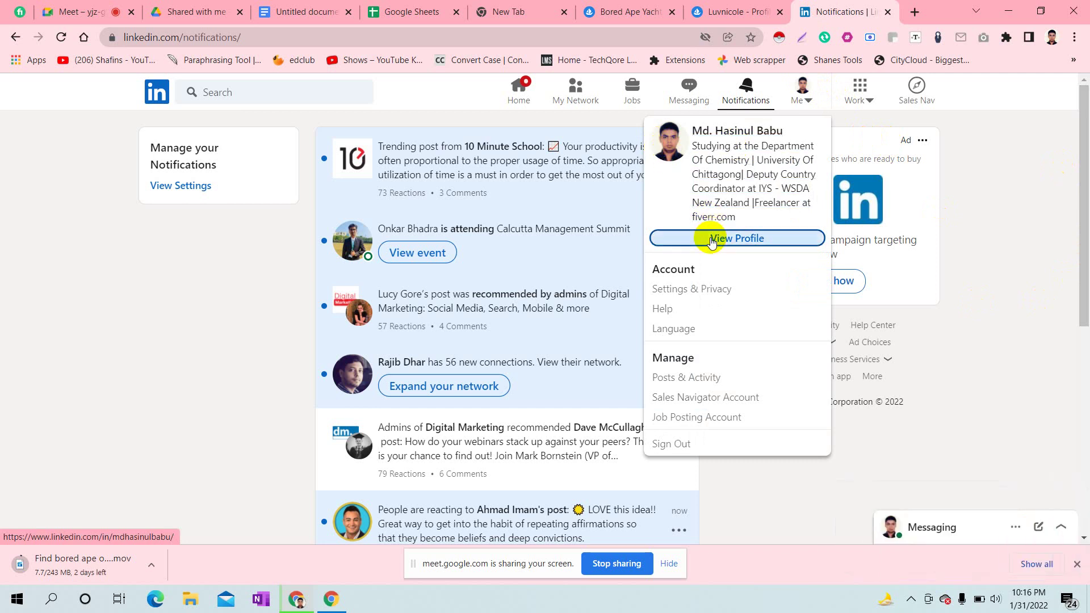
{"action": "right_click", "coordinate": [712, 239]}
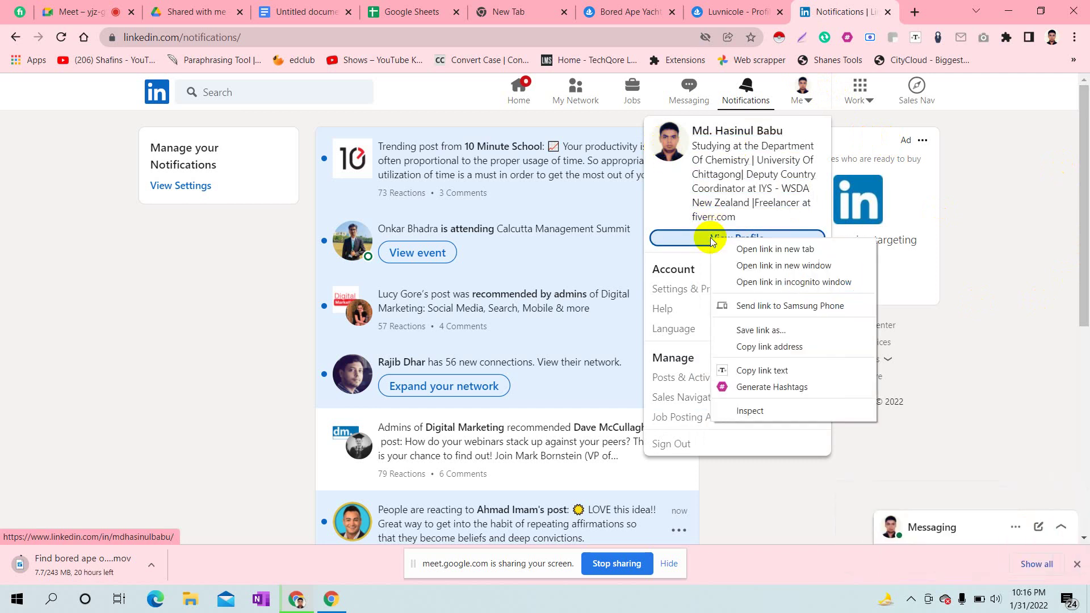
{"action": "left_click", "coordinate": [763, 249]}
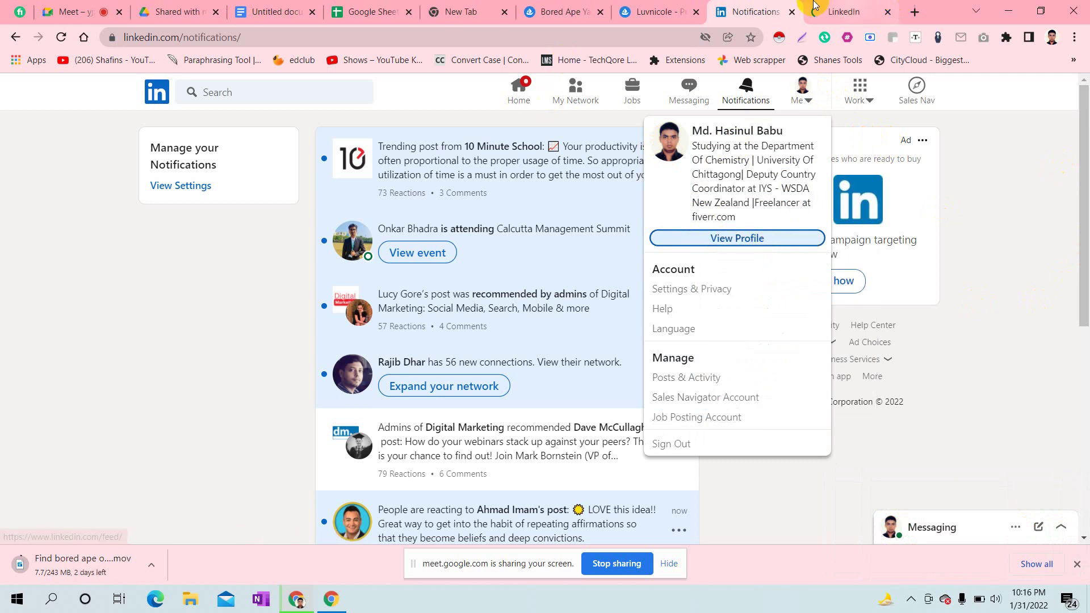
{"action": "left_click", "coordinate": [852, 11]}
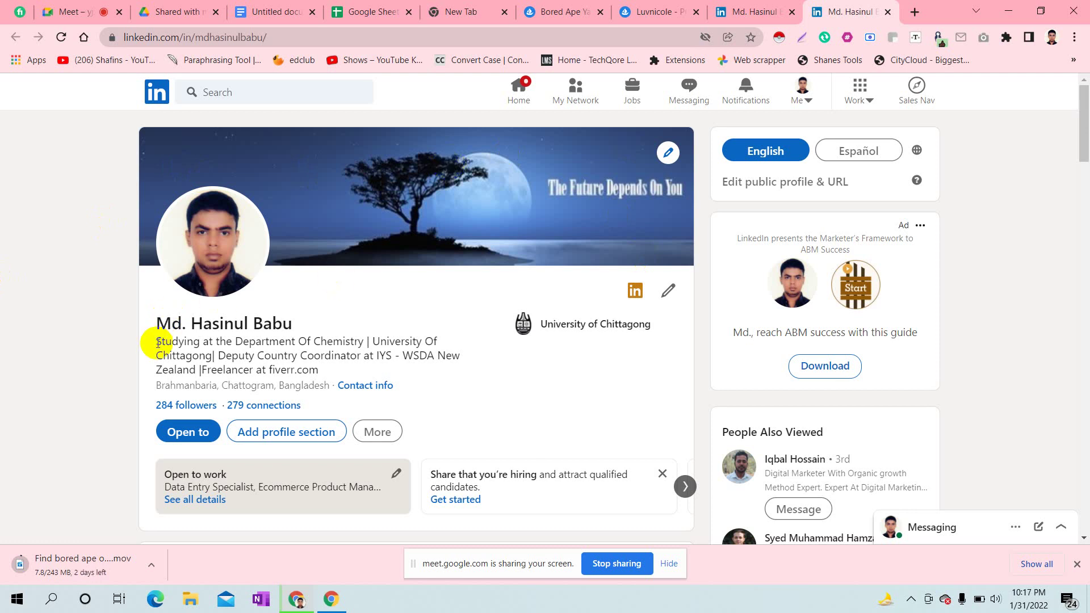
- Review the profile headline and location, scroll through the profile, then return to the Meet call
{"action": "left_click_drag", "start_coordinate": [215, 356], "coordinate": [389, 382]}
{"action": "left_click", "coordinate": [474, 398]}
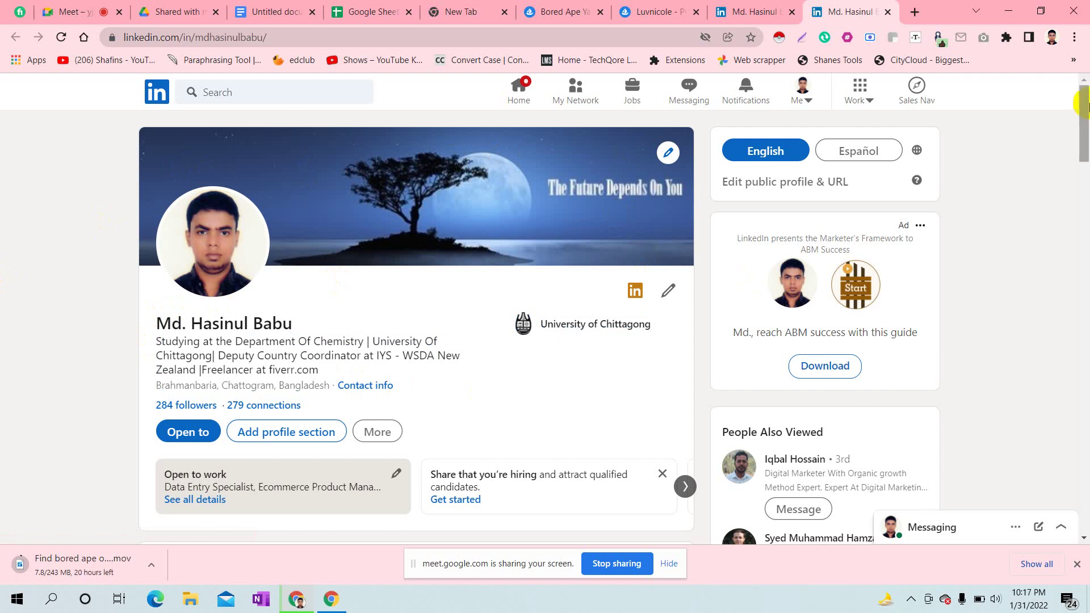
{"action": "left_click_drag", "start_coordinate": [1085, 122], "coordinate": [1084, 192]}
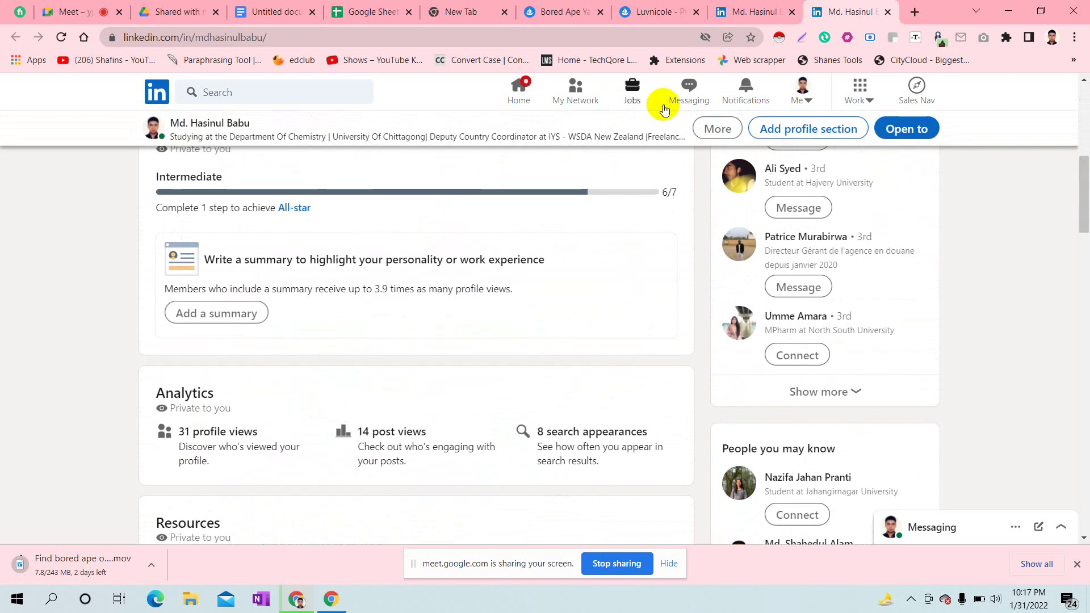
{"action": "left_click_drag", "start_coordinate": [1085, 187], "coordinate": [1082, 111]}
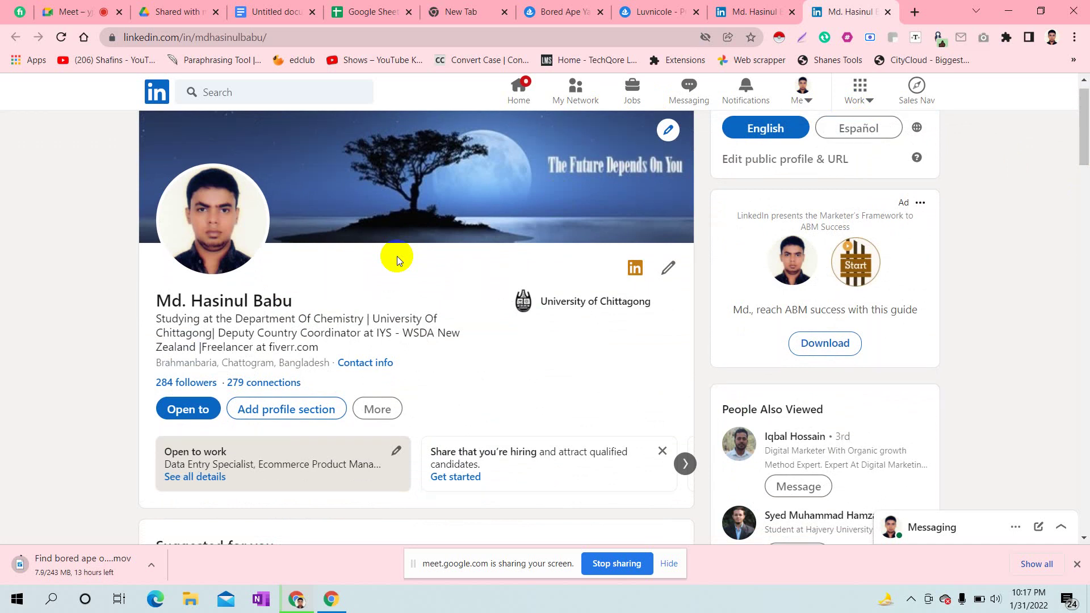
{"action": "mouse_move", "coordinate": [1085, 149]}
{"action": "left_mouse_down"}
{"action": "mouse_move", "coordinate": [1085, 177]}
{"action": "mouse_move", "coordinate": [1083, 134]}
{"action": "left_mouse_up"}
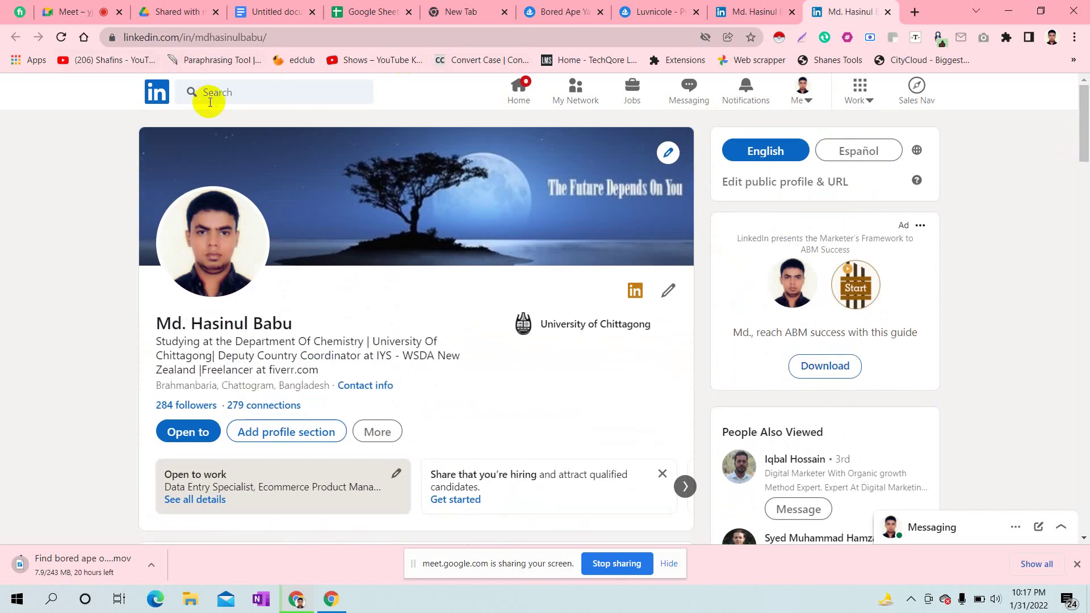
{"action": "left_click", "coordinate": [214, 93]}
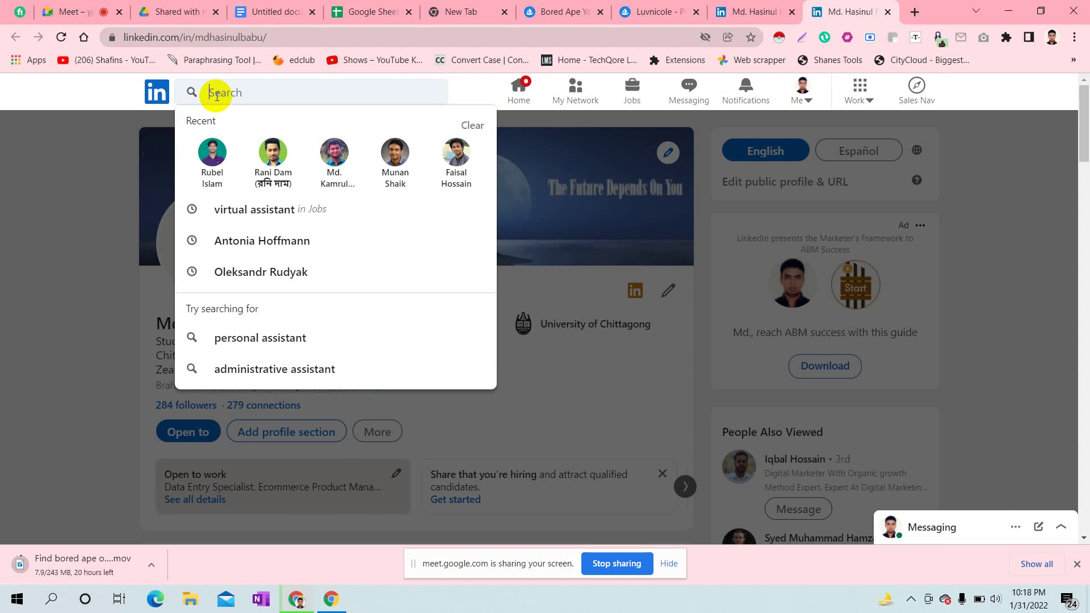
{"action": "left_click", "coordinate": [77, 8]}
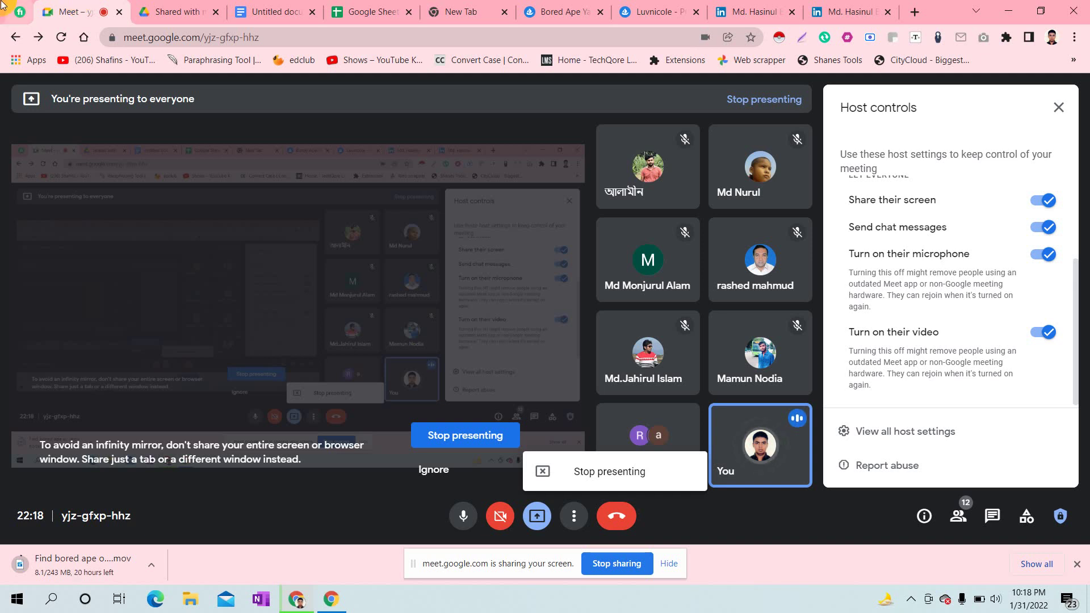
- Open the shared contact list spreadsheet from Today's files on the Google Sheets home page
{"action": "left_click", "coordinate": [372, 11]}
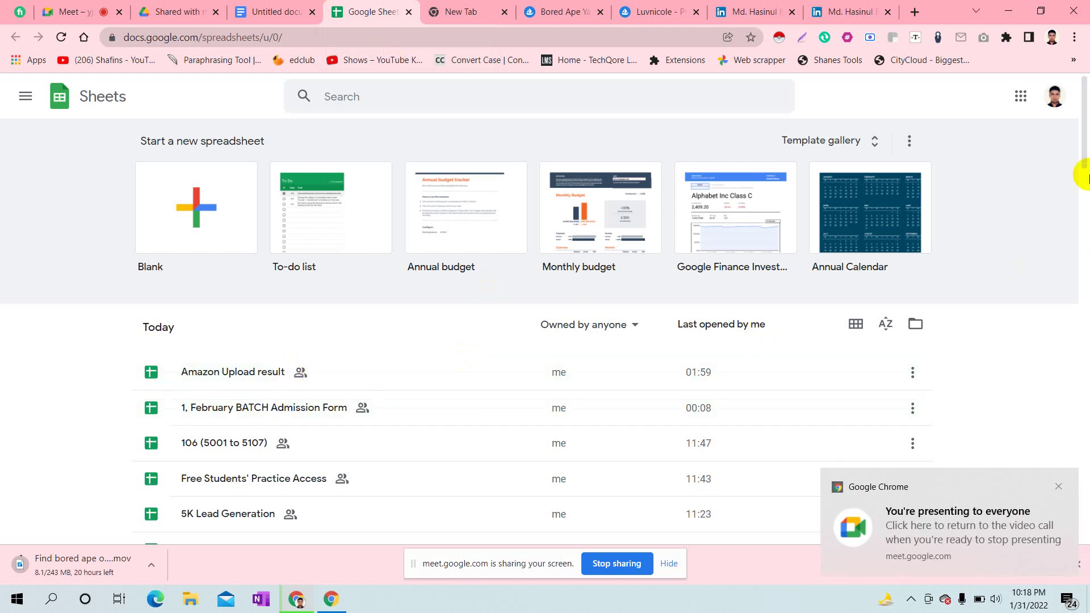
{"action": "left_click_drag", "start_coordinate": [1086, 154], "coordinate": [1086, 190]}
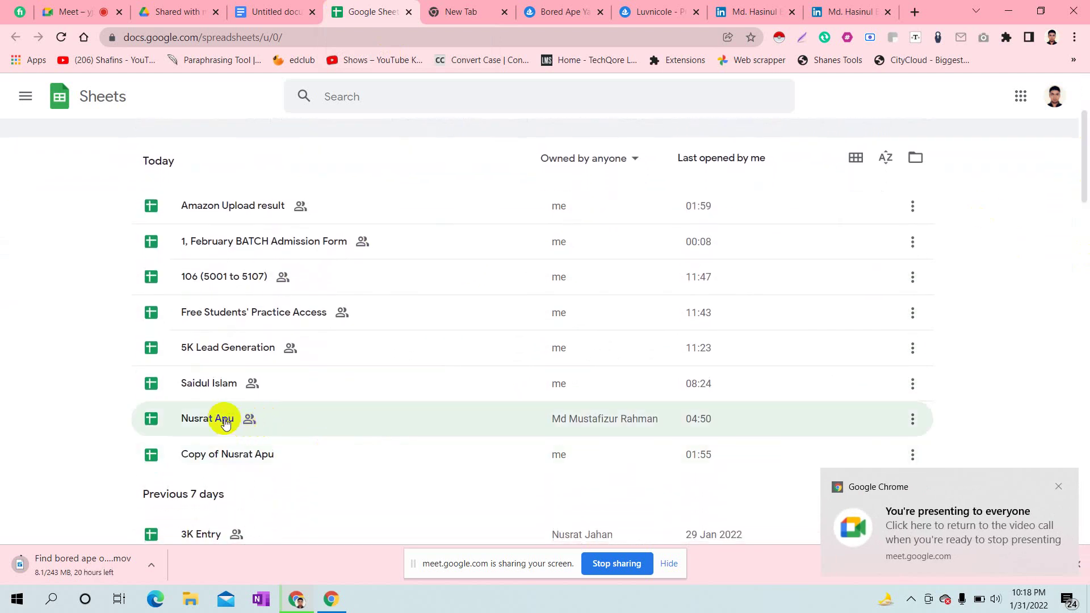
{"action": "left_click", "coordinate": [226, 421]}
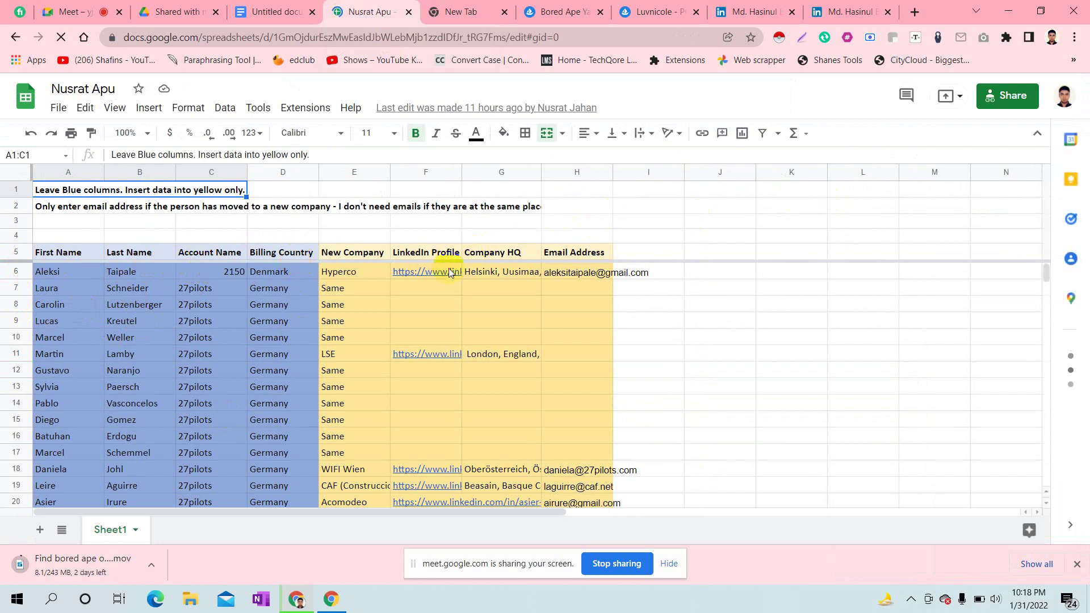
- Look over the contact sheet's blue and yellow columns, then go back to the Meet call
{"action": "mouse_move", "coordinate": [438, 278]}
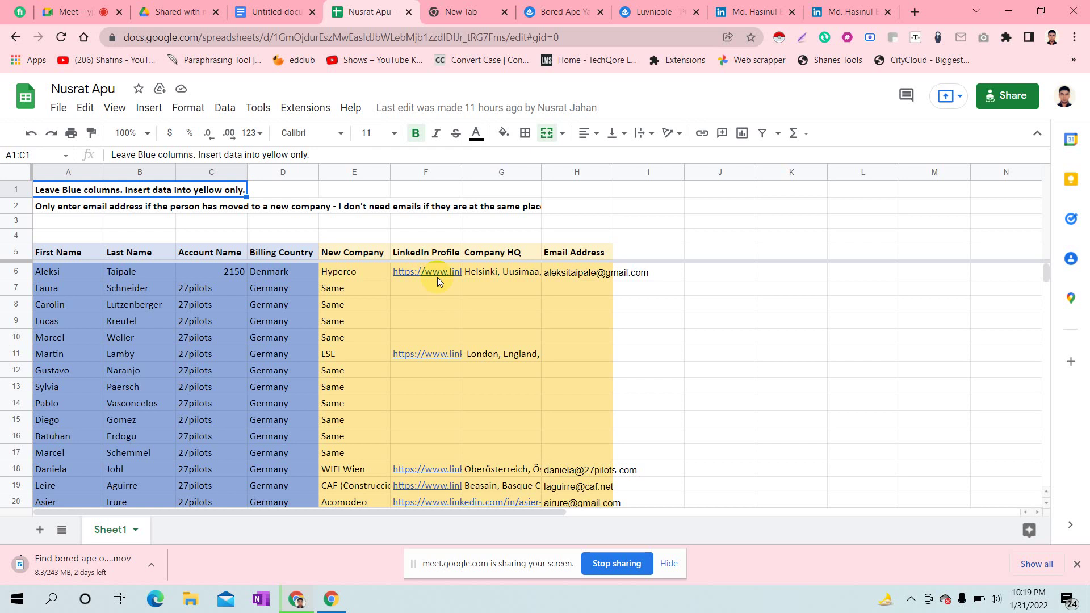
{"action": "left_click", "coordinate": [112, 6]}
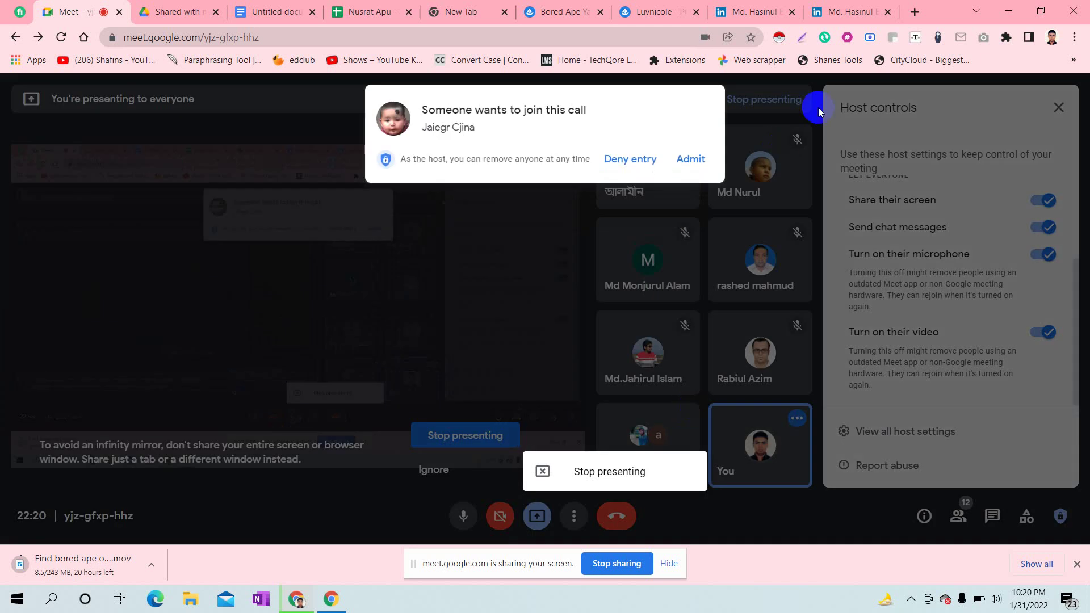
- Admit each waiting person's join request into the Meet call, three in turn
{"action": "left_click", "coordinate": [690, 159]}
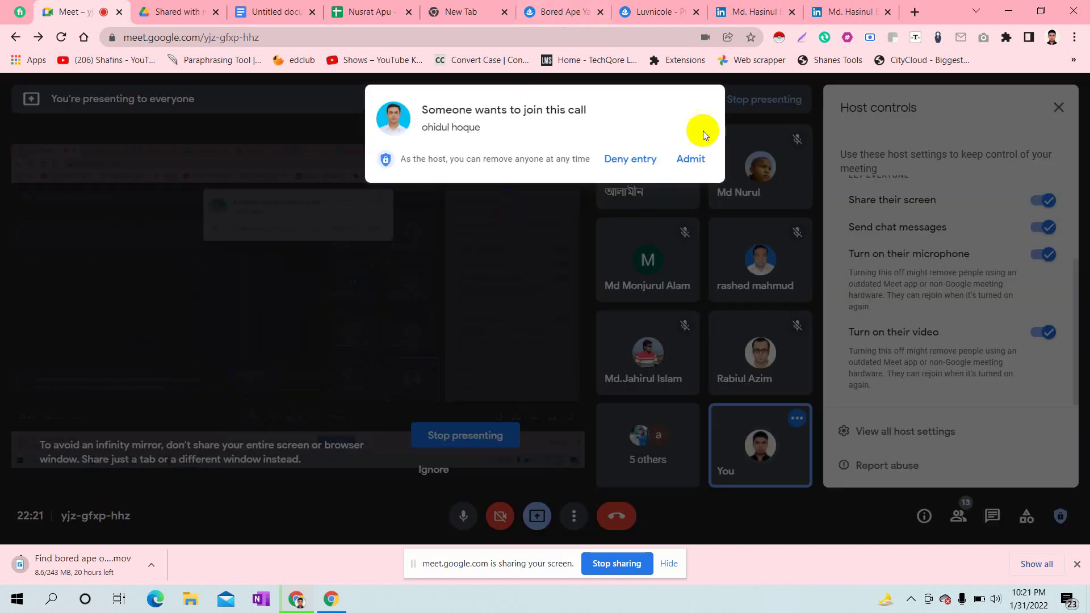
{"action": "left_click", "coordinate": [695, 161]}
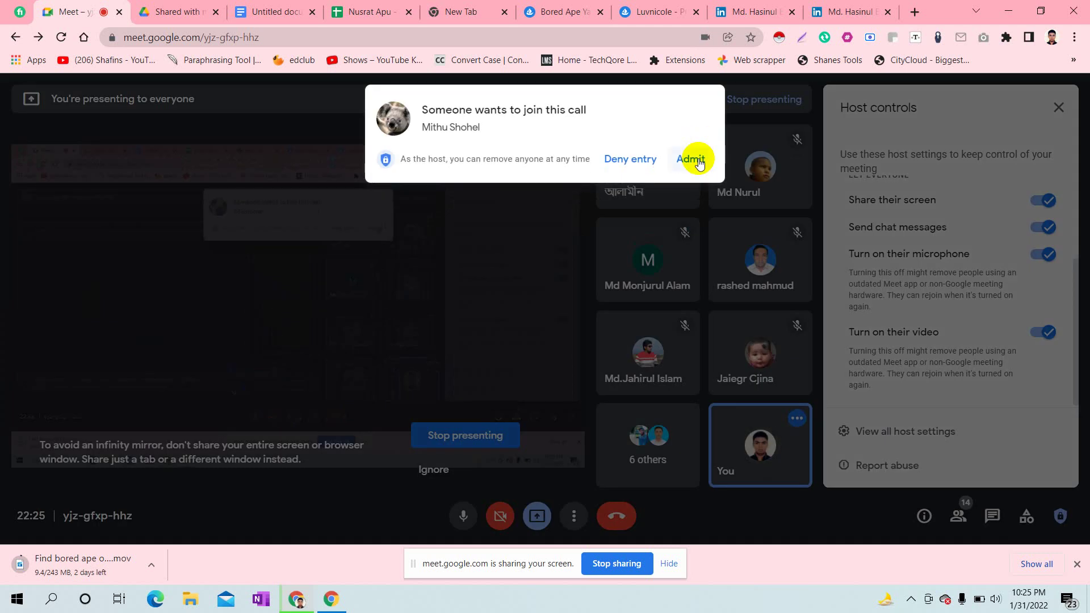
{"action": "left_click", "coordinate": [694, 160]}
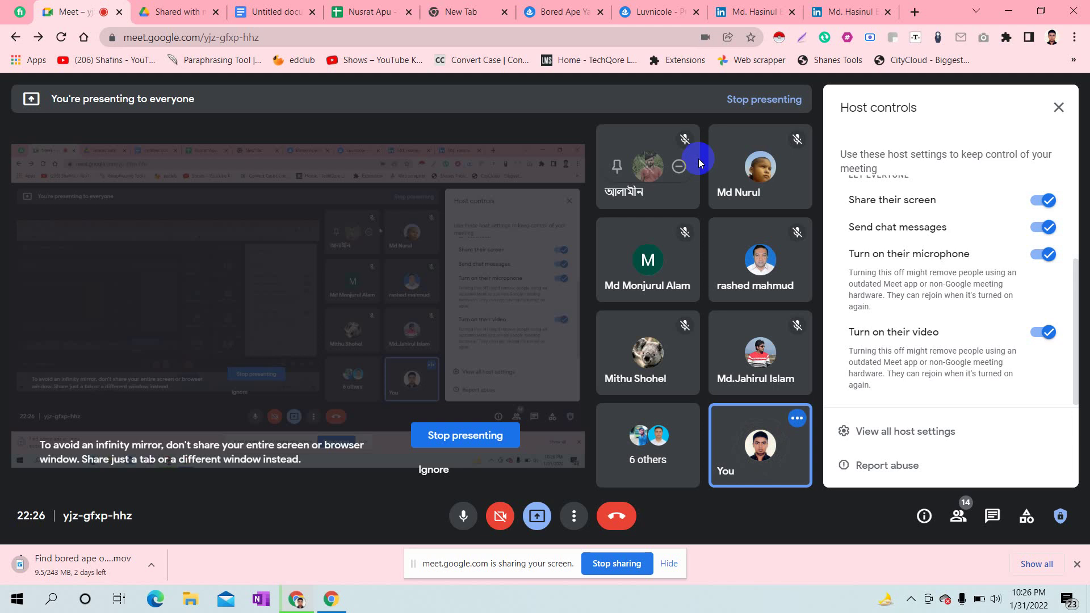
- Switch from the Meet call to the Untitled document in Google Docs
{"action": "mouse_move", "coordinate": [614, 325]}
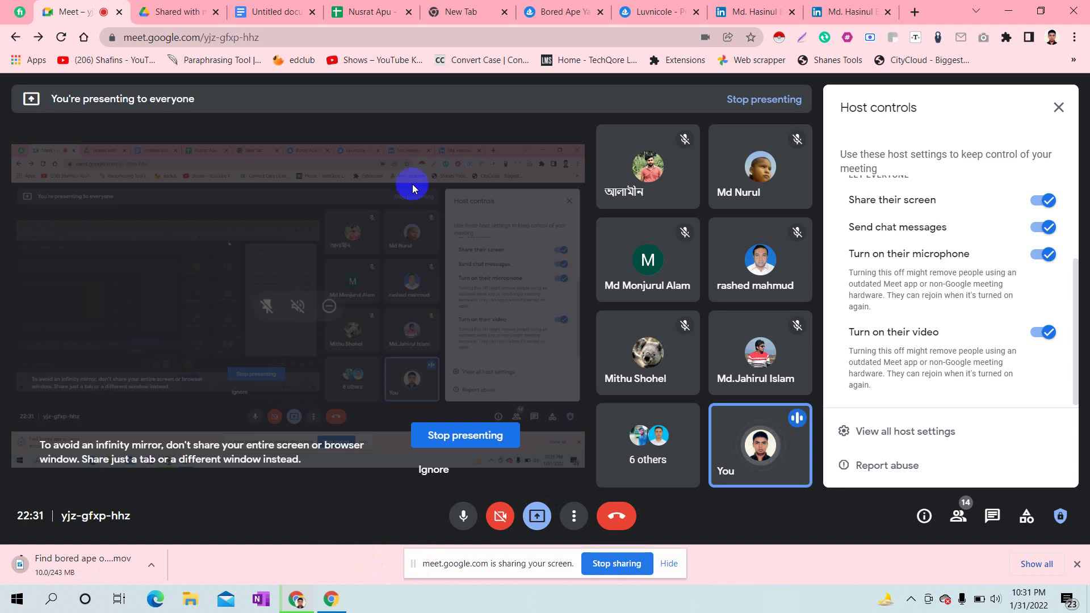
{"action": "left_click", "coordinate": [300, 7]}
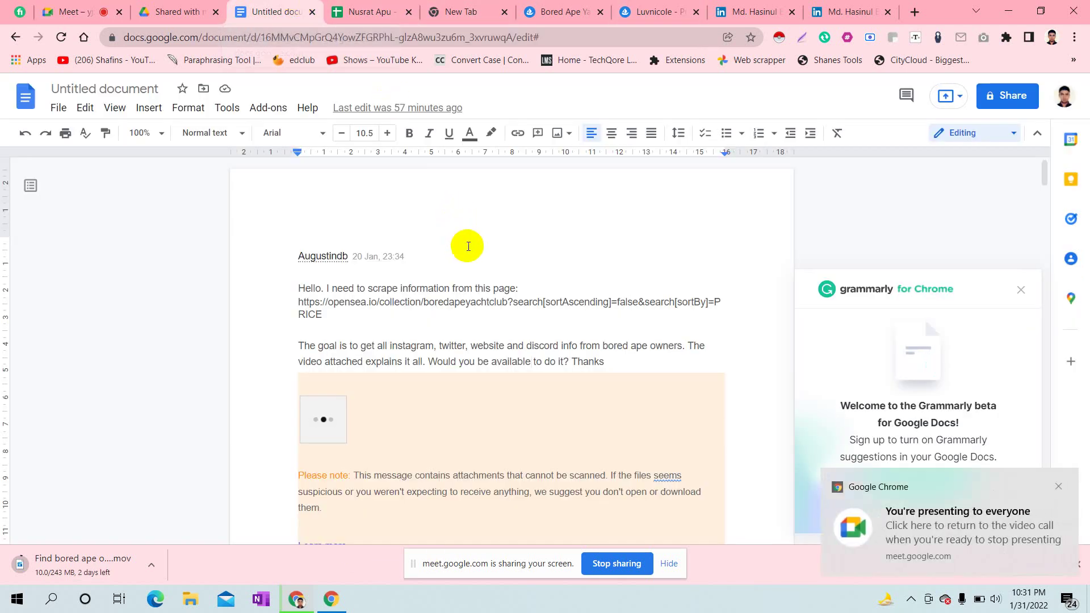
{"action": "left_click", "coordinate": [362, 238]}
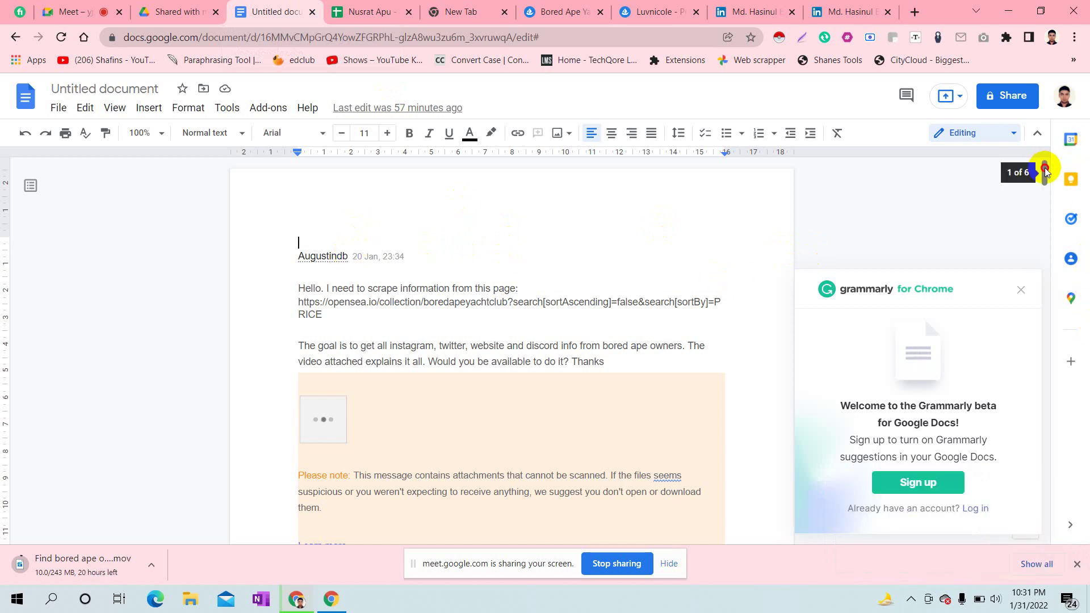
{"action": "scroll", "coordinate": [1045, 172], "scroll_direction": "down", "scroll_amount": 1}
{"action": "scroll", "coordinate": [1045, 170], "scroll_direction": "up", "scroll_amount": 1}
{"action": "scroll", "coordinate": [1045, 171], "scroll_direction": "down", "scroll_amount": 1}
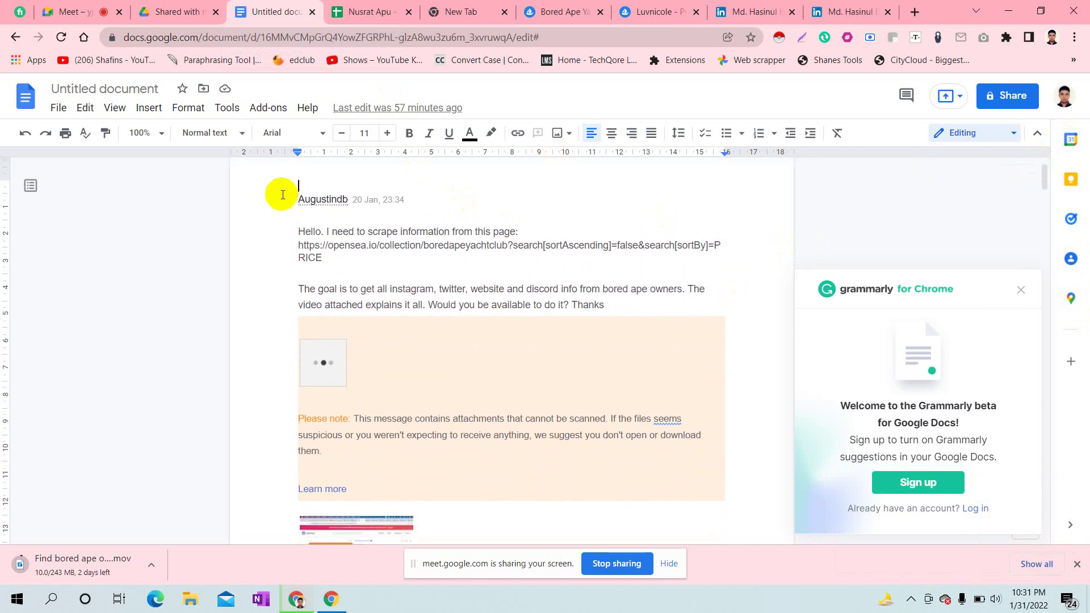
{"action": "left_click", "coordinate": [324, 197]}
{"action": "double_click", "coordinate": [323, 197]}
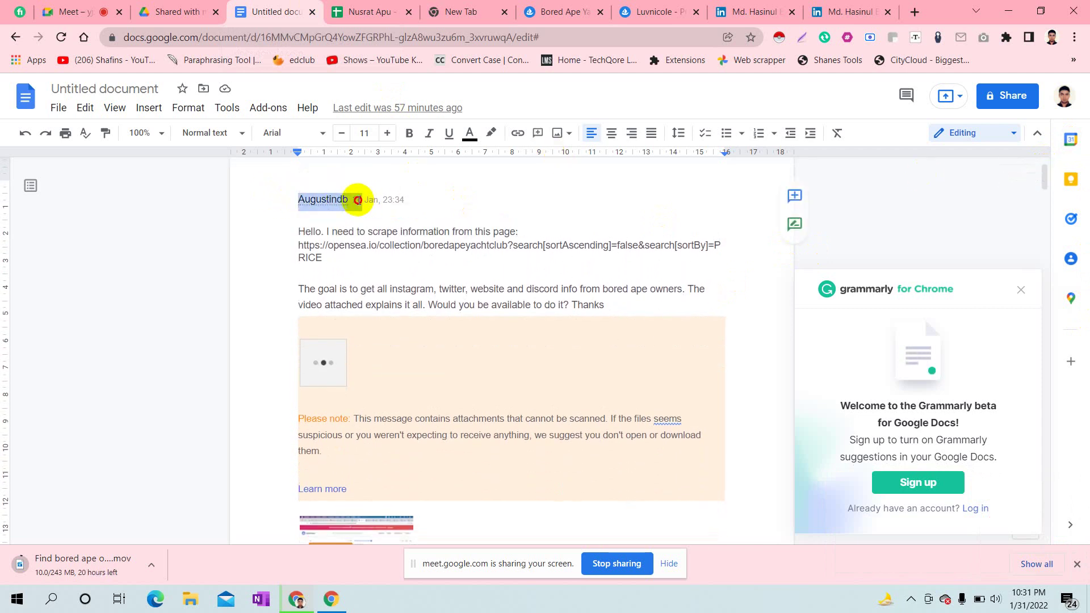
{"action": "left_click", "coordinate": [415, 189]}
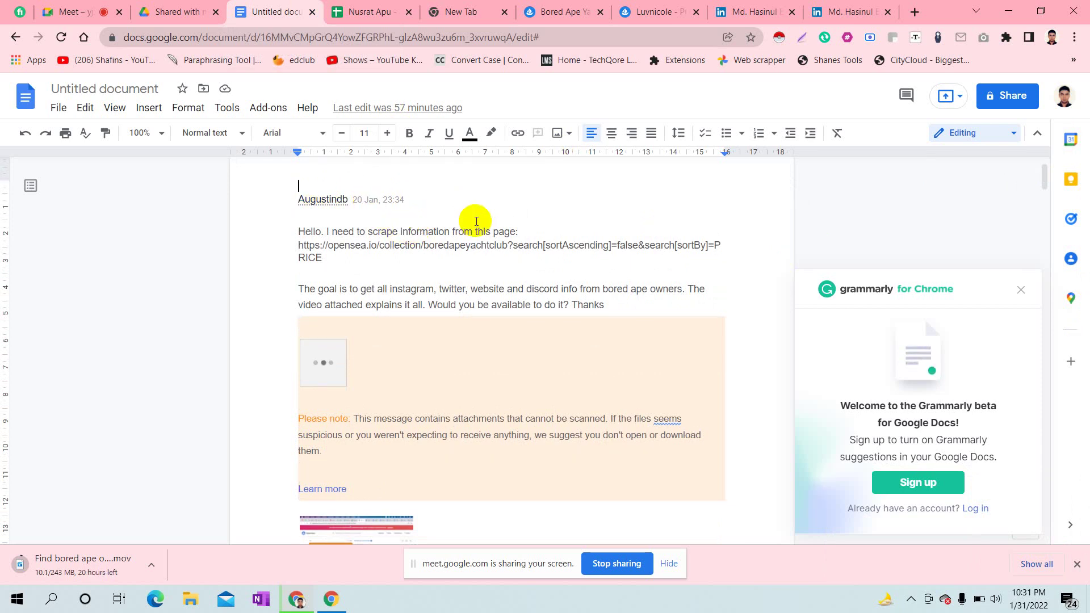
- Zoom the page in two steps, select all the text, and raise its font size to 22
{"action": "key", "text": "ctrl+plus"}
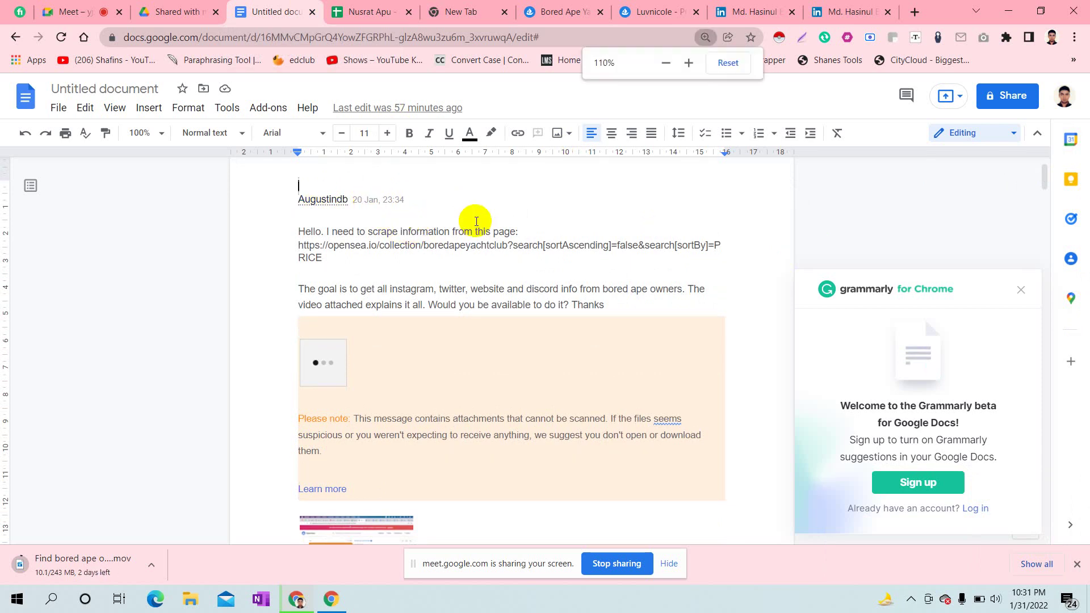
{"action": "key", "text": "ctrl+plus"}
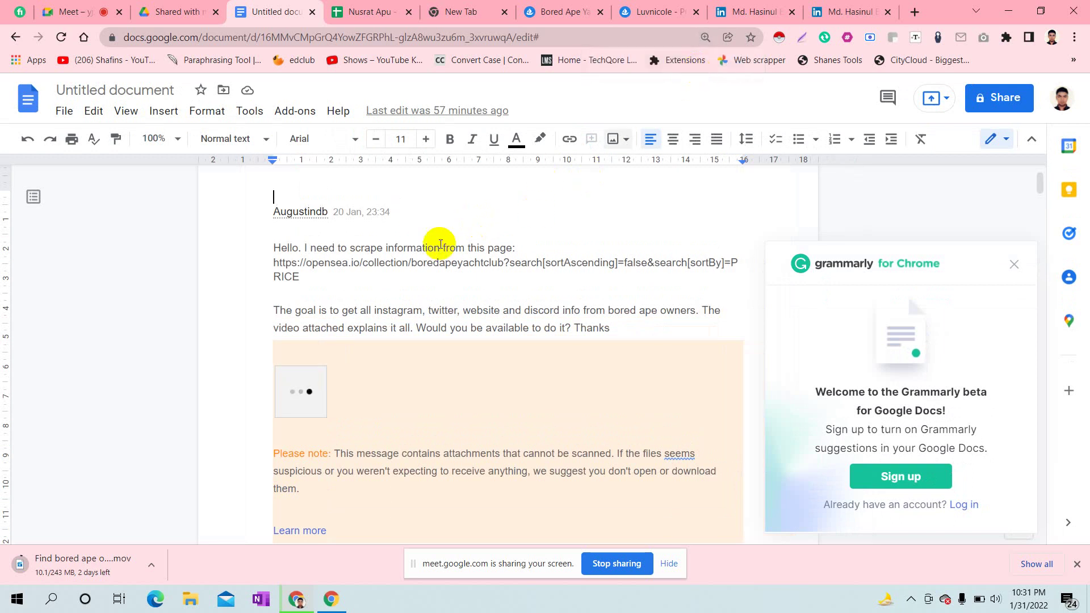
{"action": "left_click_drag", "start_coordinate": [273, 212], "coordinate": [627, 607]}
{"action": "left_click", "coordinate": [513, 324]}
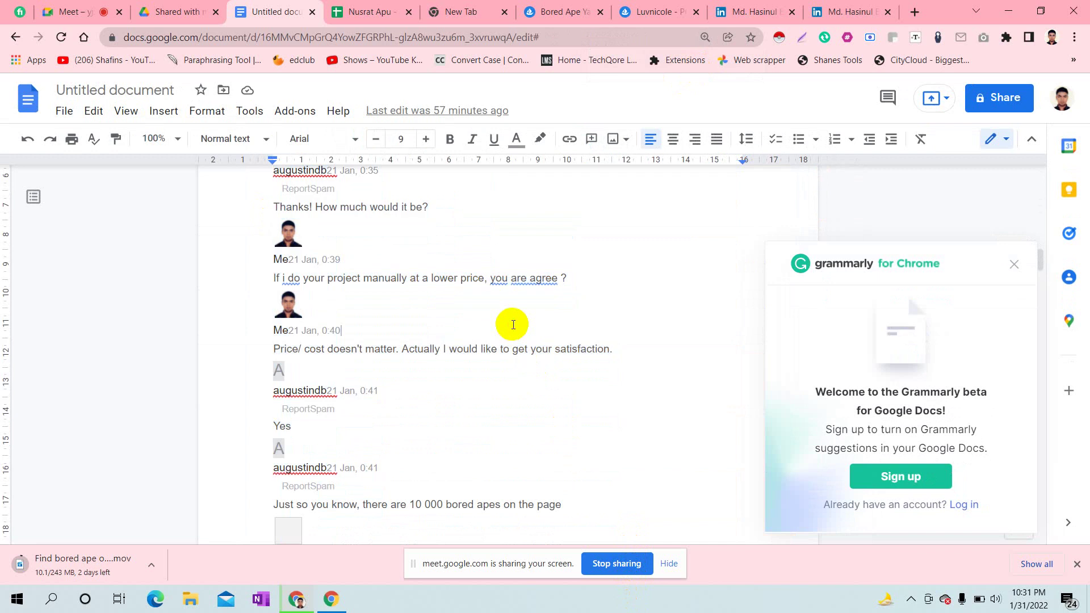
{"action": "key", "text": "ctrl+a"}
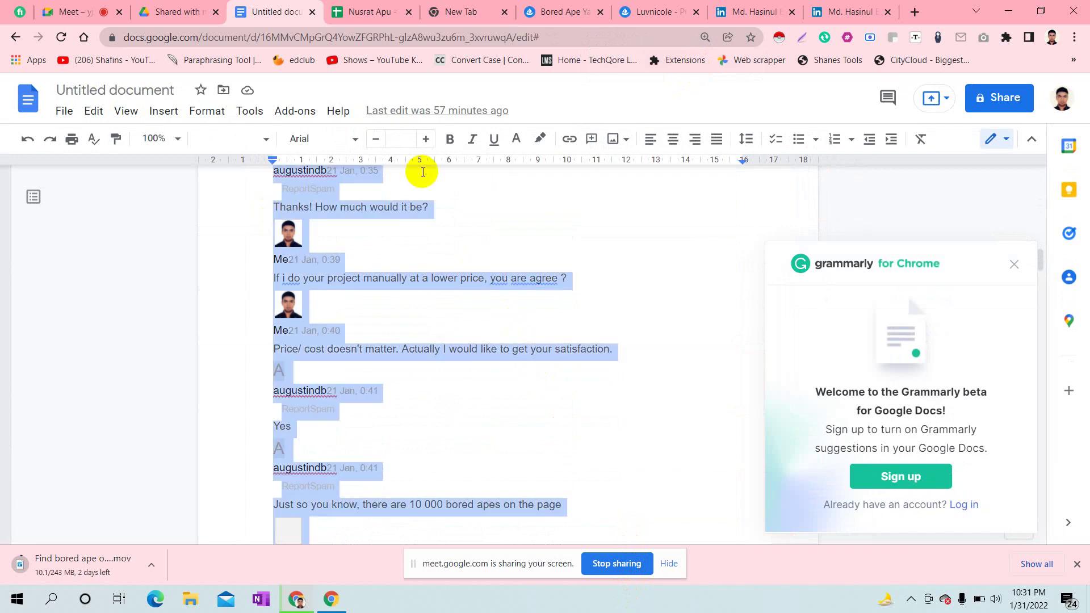
{"action": "left_click", "coordinate": [426, 140]}
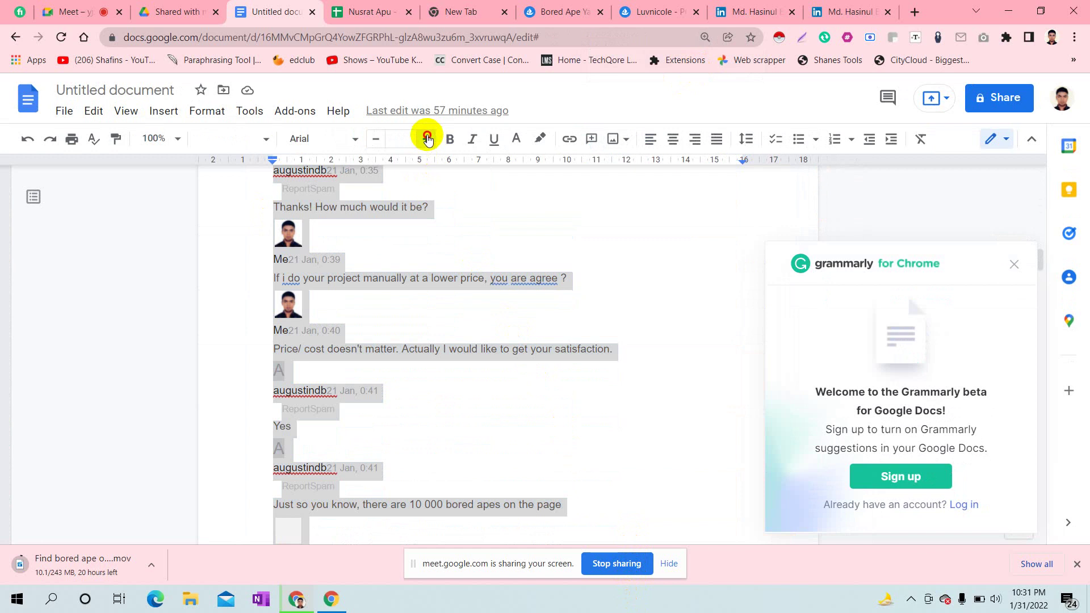
{"action": "left_click", "coordinate": [476, 195]}
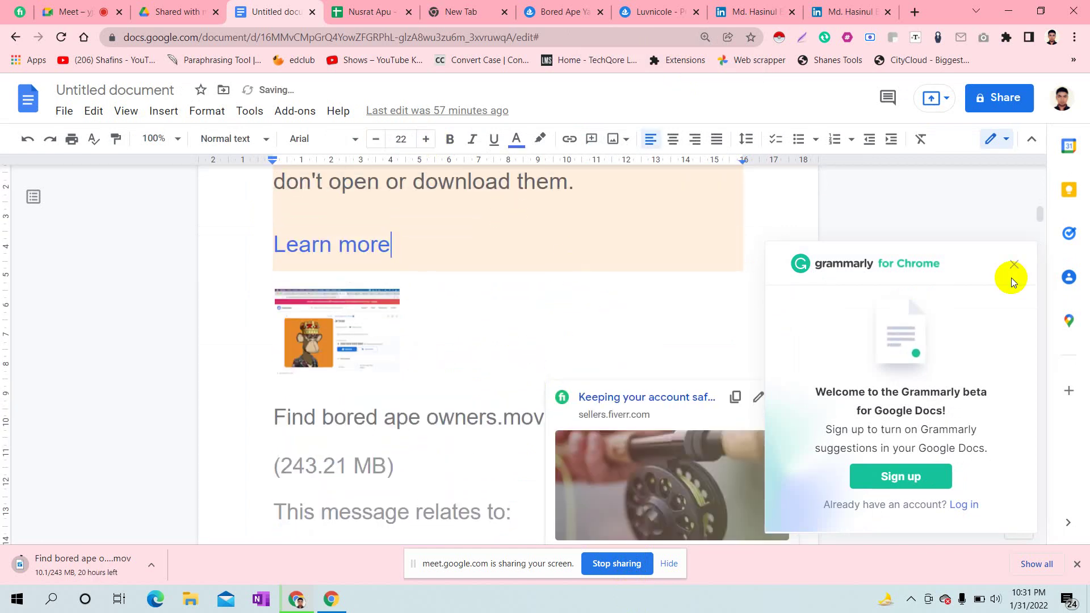
{"action": "left_click_drag", "start_coordinate": [1038, 213], "coordinate": [1036, 158]}
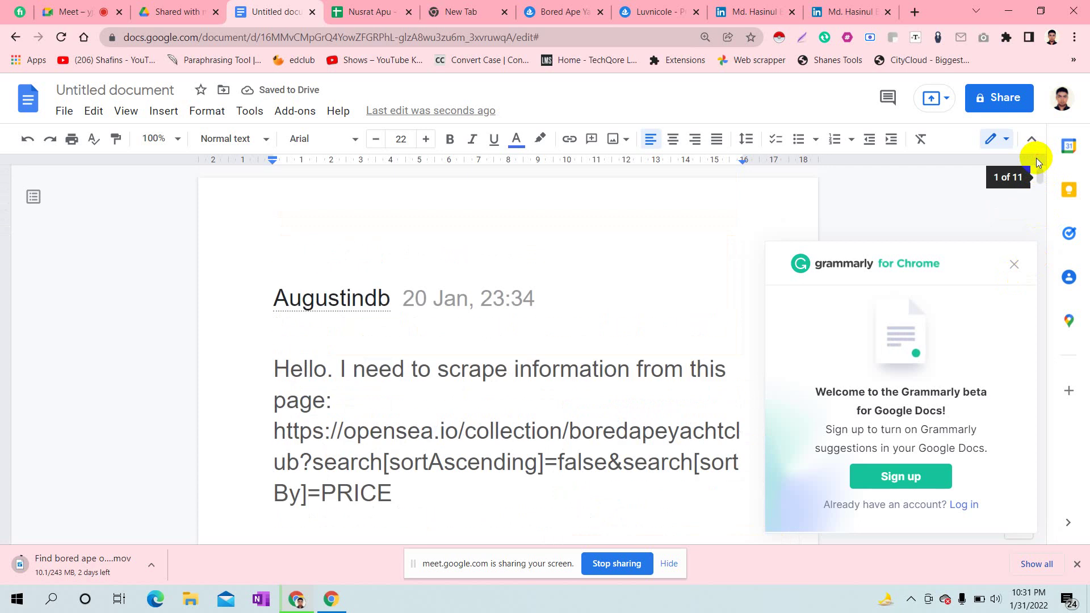
- Close the Grammarly for Chrome welcome popup
{"action": "left_click", "coordinate": [1014, 266]}
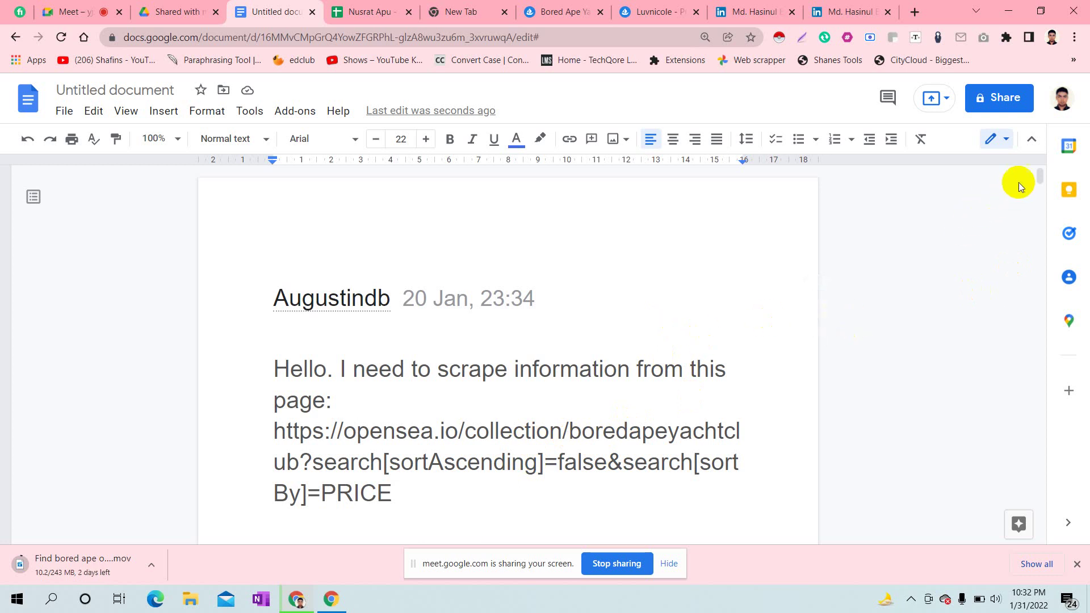
- Read through the request text, highlighting the sentence asking to scrape the OpenSea page
{"action": "key", "text": "ctrl+a"}
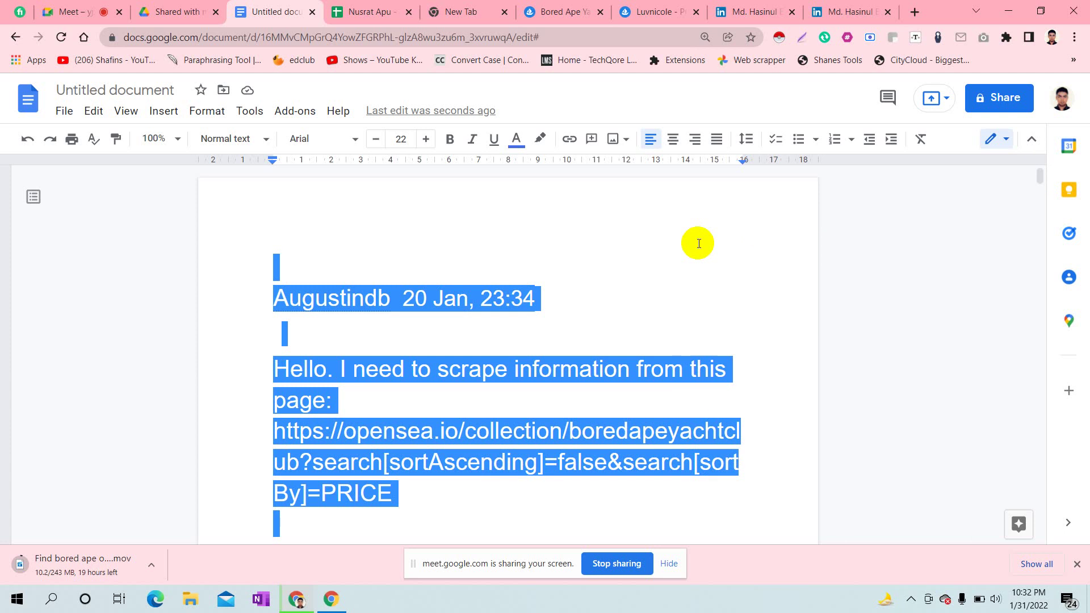
{"action": "left_click", "coordinate": [670, 257]}
{"action": "left_click", "coordinate": [617, 291]}
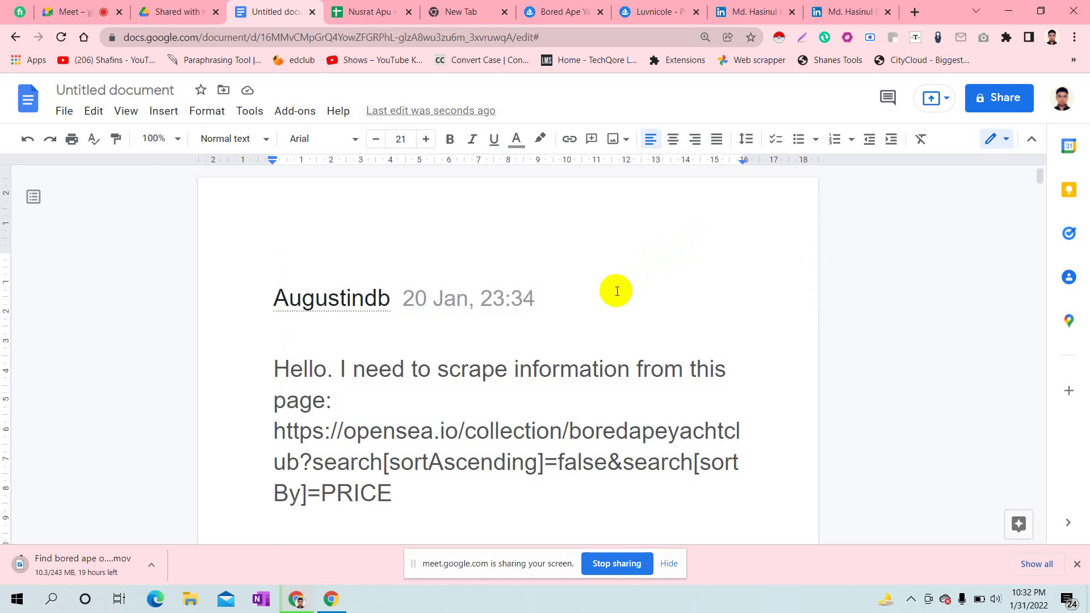
{"action": "left_click", "coordinate": [320, 334]}
{"action": "left_click", "coordinate": [554, 303]}
{"action": "key", "text": "Down"}
{"action": "key", "text": "Down"}
{"action": "key", "text": "Down"}
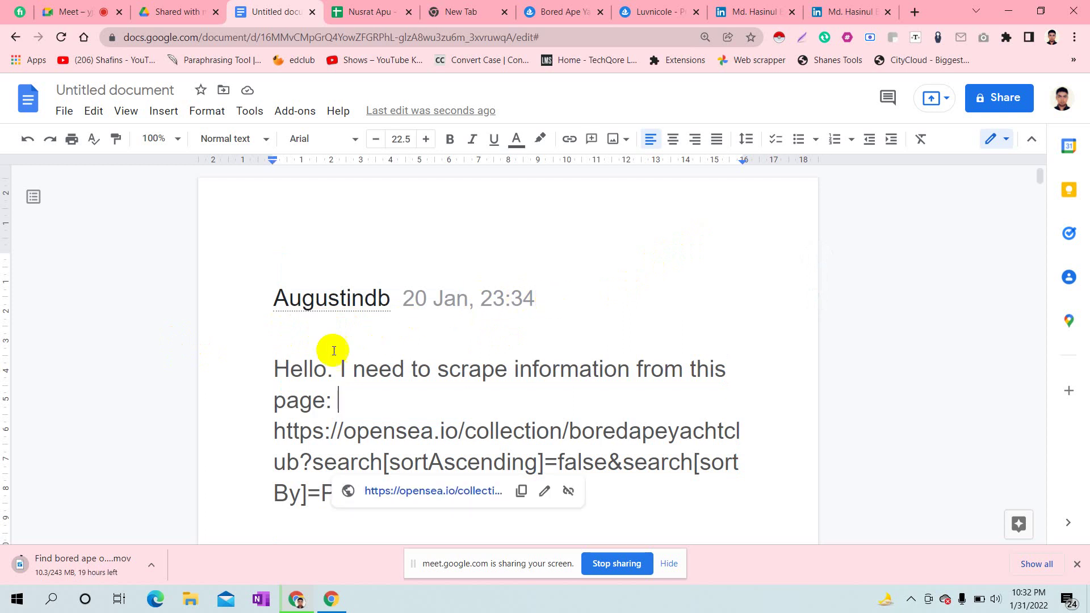
{"action": "left_click", "coordinate": [278, 367]}
{"action": "left_click_drag", "start_coordinate": [278, 367], "coordinate": [393, 438]}
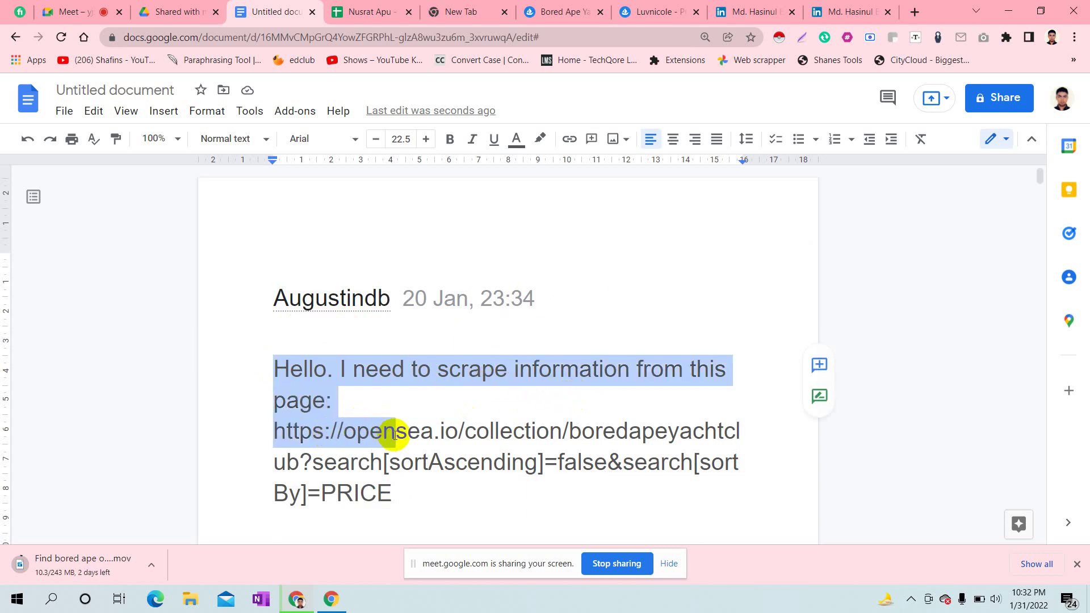
{"action": "left_click", "coordinate": [597, 415]}
- Close the Bored Ape and Luvnicole OpenSea tabs and the blank new tab
{"action": "left_click", "coordinate": [602, 12]}
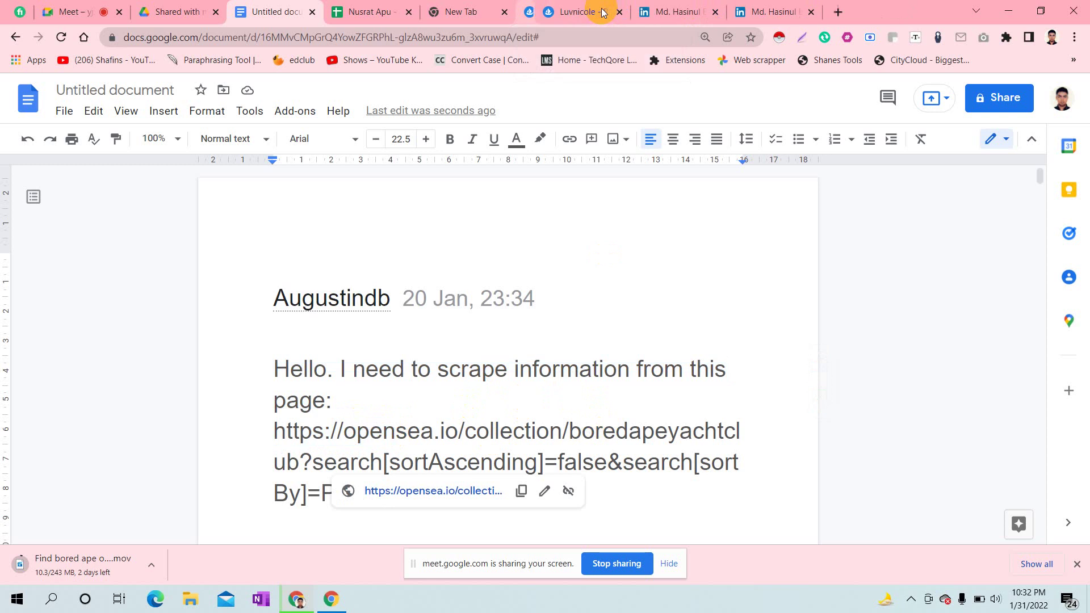
{"action": "left_click", "coordinate": [602, 12]}
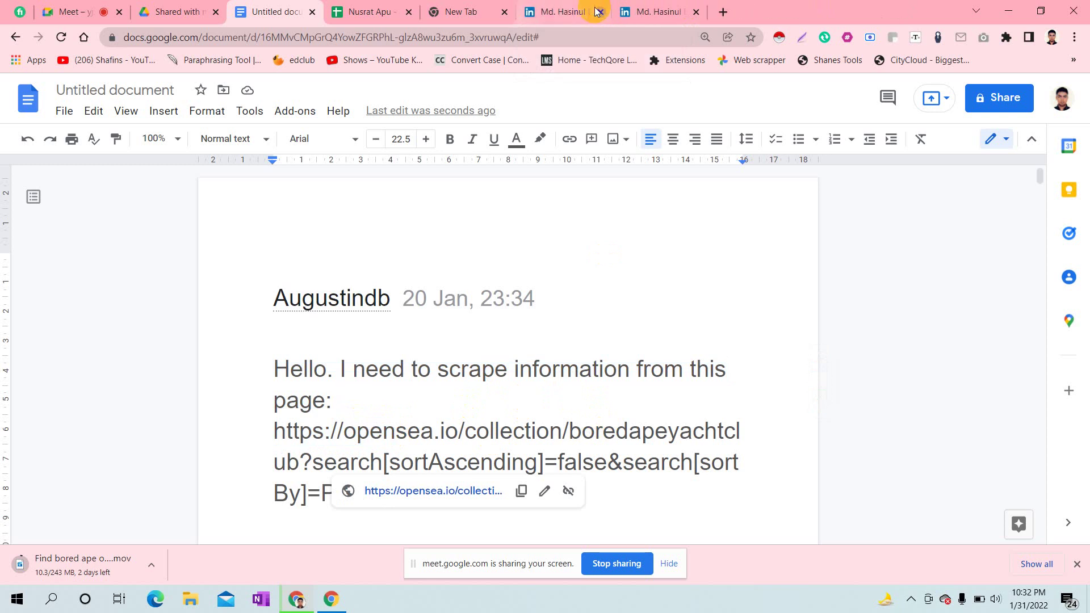
{"action": "left_click", "coordinate": [506, 12]}
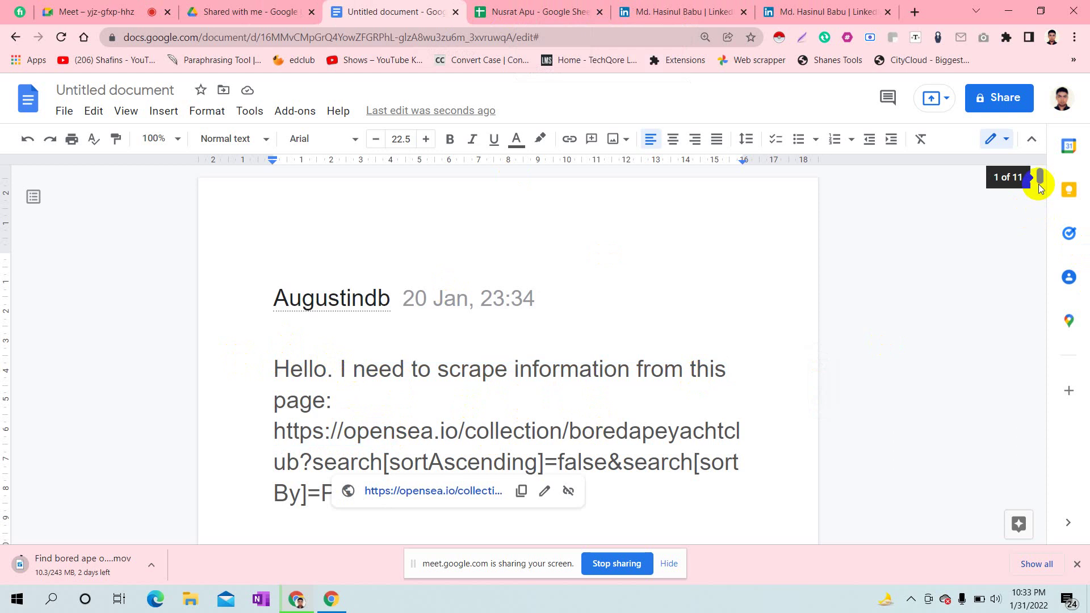
- Move down through the request to the goal sentence and the pink attachment notice
{"action": "scroll", "coordinate": [1040, 176], "scroll_direction": "down", "scroll_amount": 1}
{"action": "left_click", "coordinate": [632, 292]}
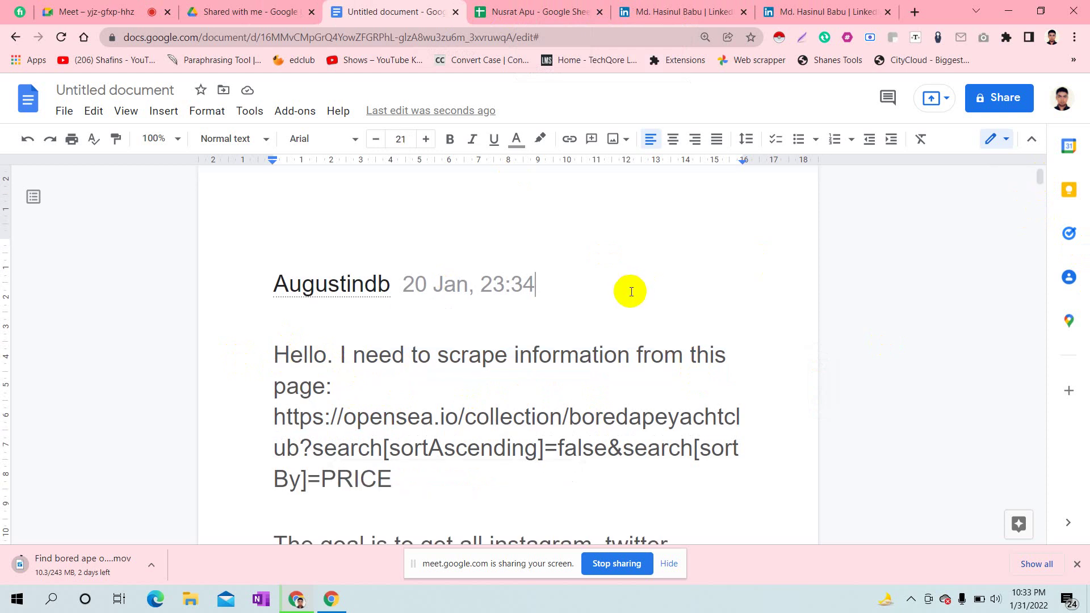
{"action": "key", "text": "Down"}
{"action": "key", "text": "Down"}
{"action": "key", "text": "Down"}
{"action": "key", "text": "Down"}
{"action": "key", "text": "Down"}
{"action": "key", "text": "Down"}
{"action": "key", "text": "Down"}
{"action": "key", "text": "Down"}
{"action": "key", "text": "Down"}
{"action": "key", "text": "Down"}
{"action": "key", "text": "Up"}
{"action": "key", "text": "Up"}
{"action": "key", "text": "Up"}
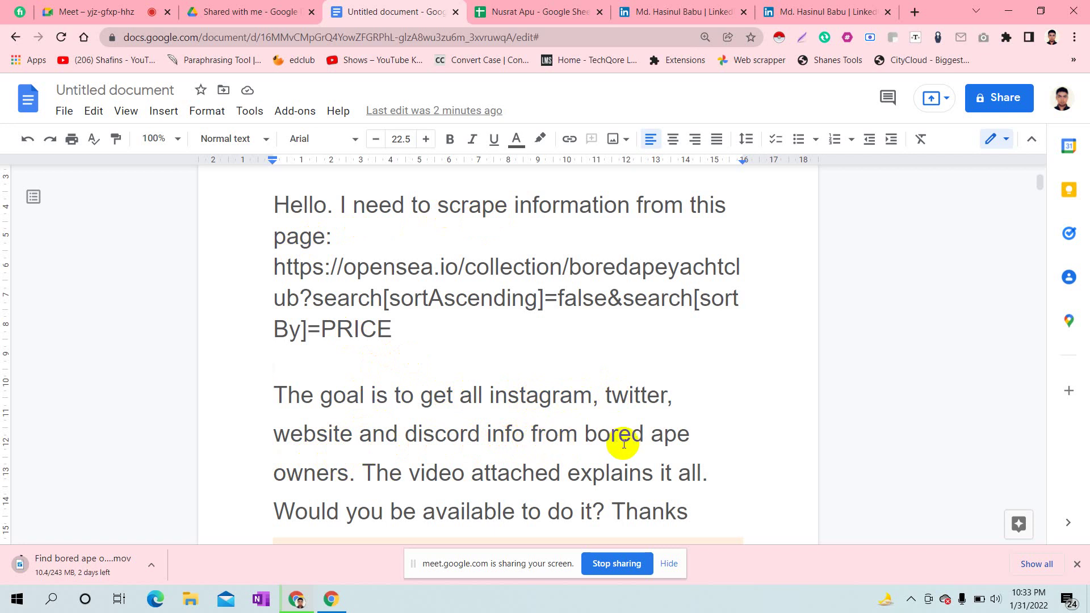
{"action": "left_click", "coordinate": [717, 469]}
{"action": "key", "text": "Down"}
{"action": "key", "text": "Down"}
{"action": "key", "text": "Down"}
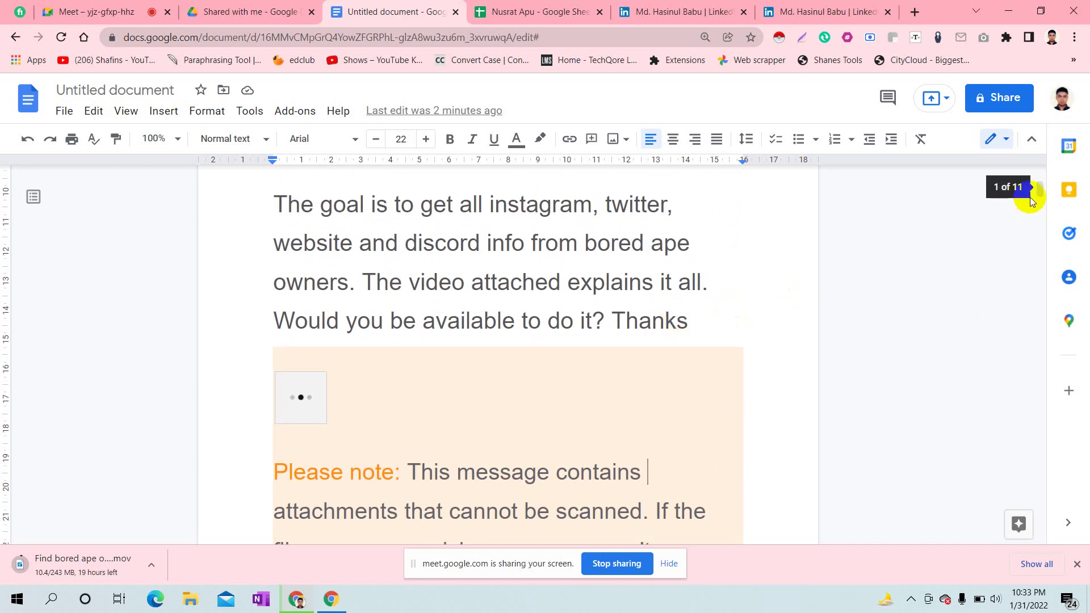
- Scroll to the top of the request, showing the sender line and the OpenSea link
{"action": "left_click_drag", "start_coordinate": [1038, 192], "coordinate": [1041, 182]}
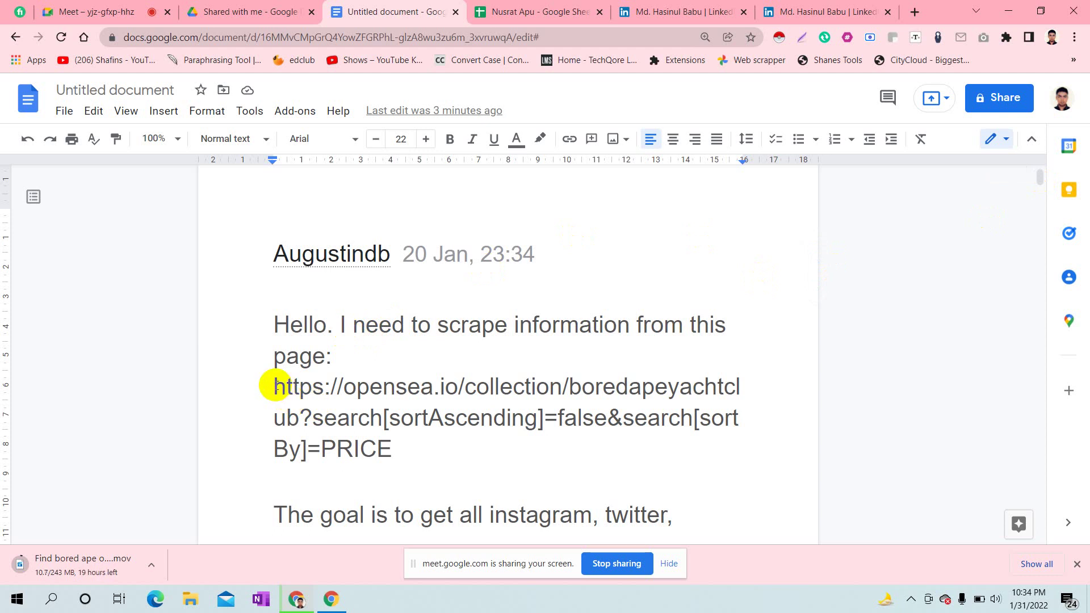
{"action": "left_click_drag", "start_coordinate": [273, 384], "coordinate": [359, 418]}
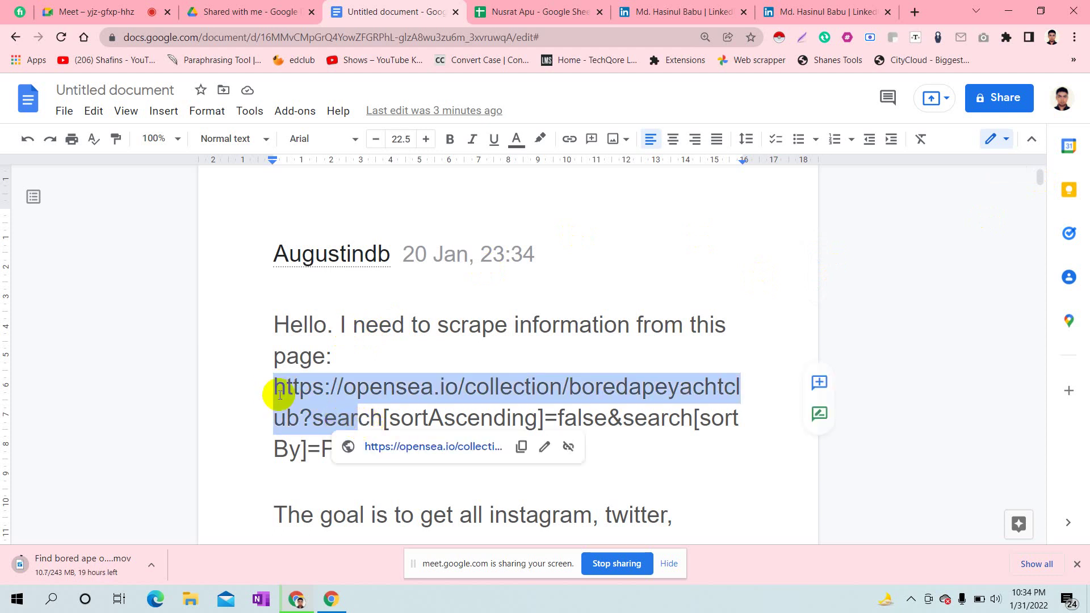
{"action": "left_click", "coordinate": [264, 384]}
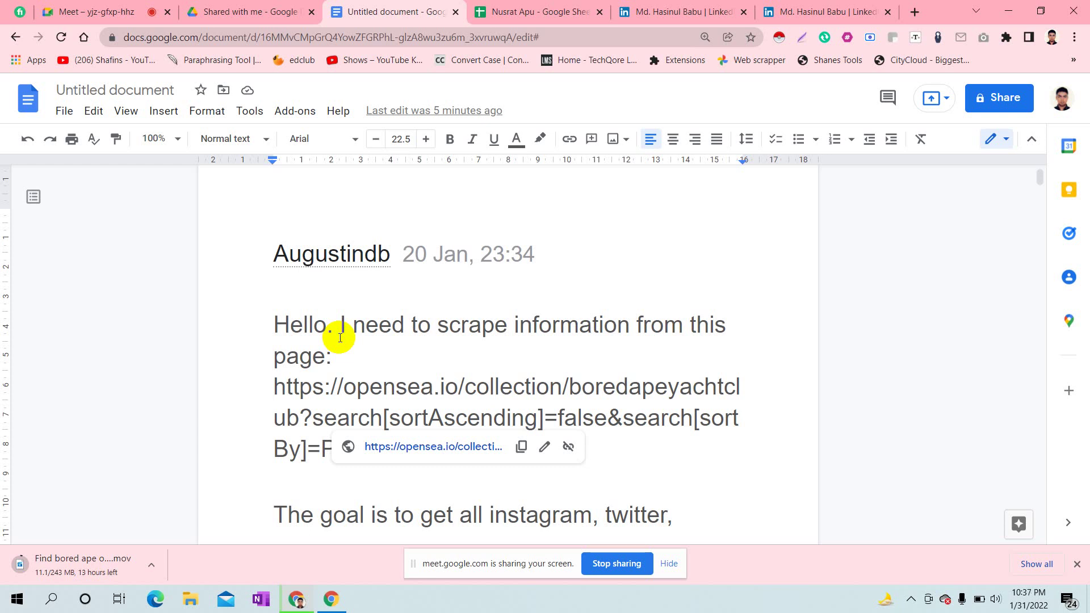
{"action": "left_click_drag", "start_coordinate": [268, 323], "coordinate": [712, 333]}
{"action": "left_click", "coordinate": [712, 333]}
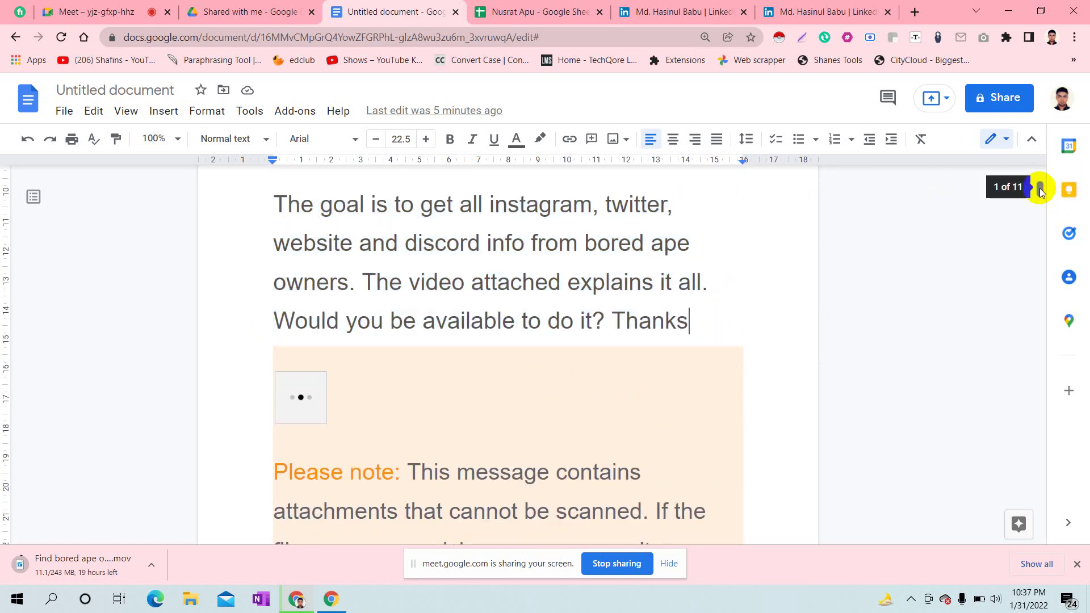
{"action": "left_click_drag", "start_coordinate": [1039, 189], "coordinate": [1040, 176]}
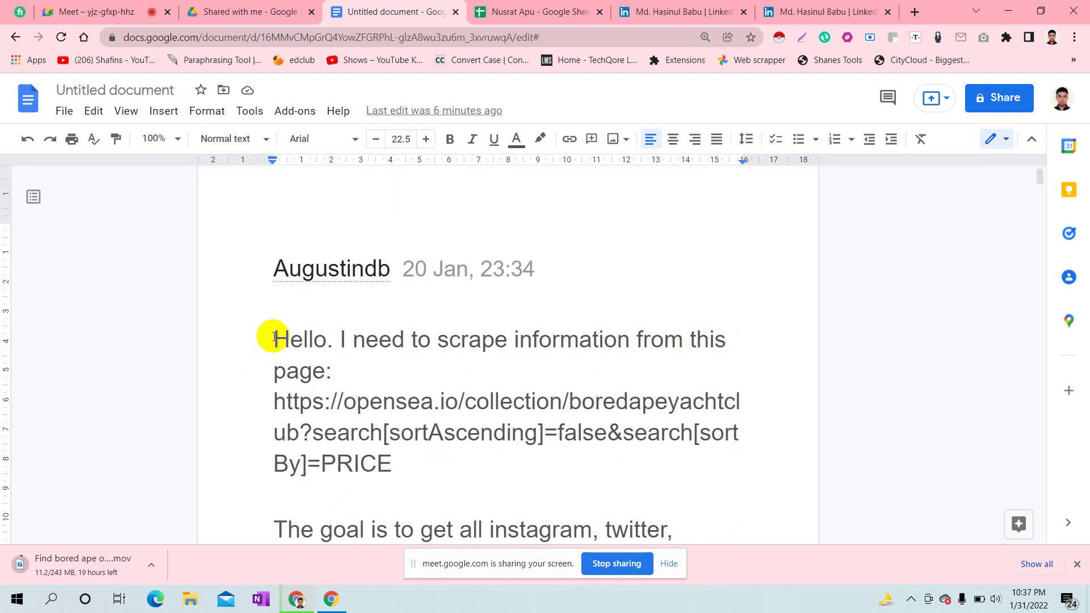
{"action": "left_click_drag", "start_coordinate": [274, 335], "coordinate": [419, 392]}
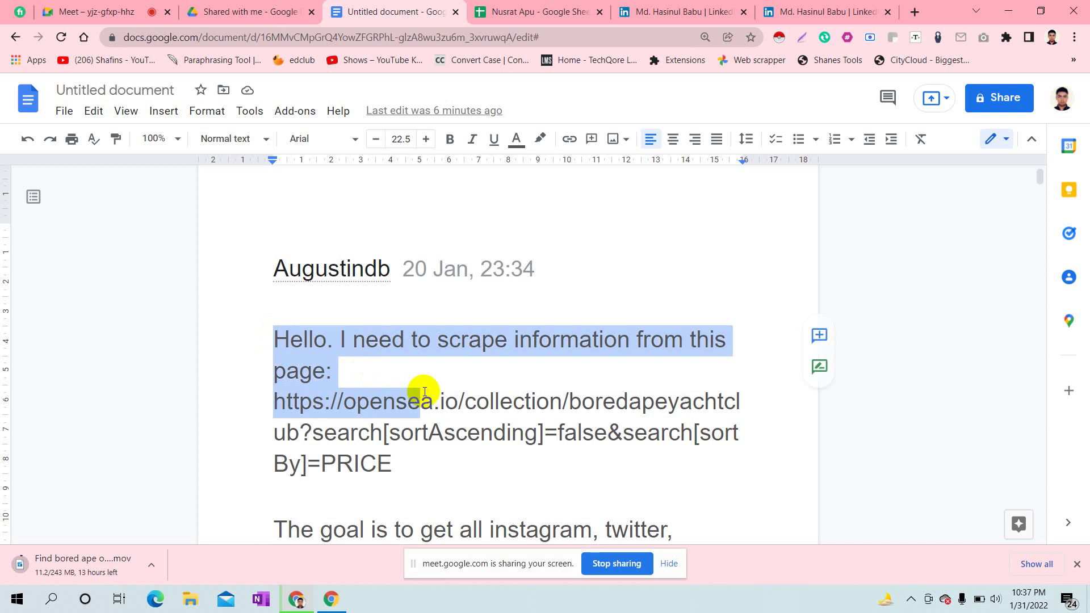
{"action": "left_click", "coordinate": [562, 369]}
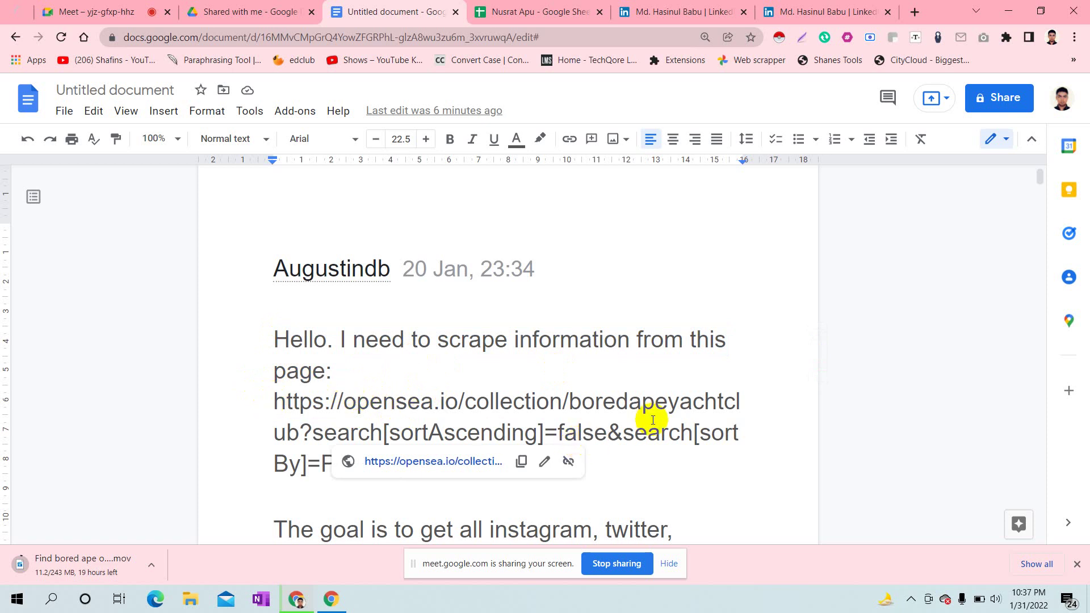
{"action": "left_click_drag", "start_coordinate": [1043, 177], "coordinate": [1041, 183]}
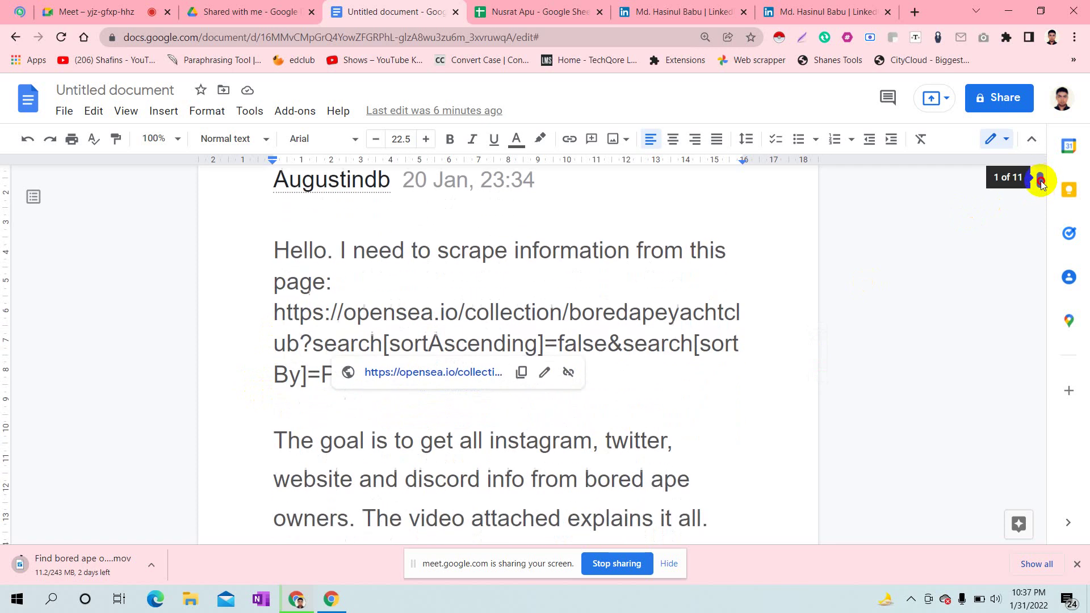
{"action": "left_click", "coordinate": [650, 385]}
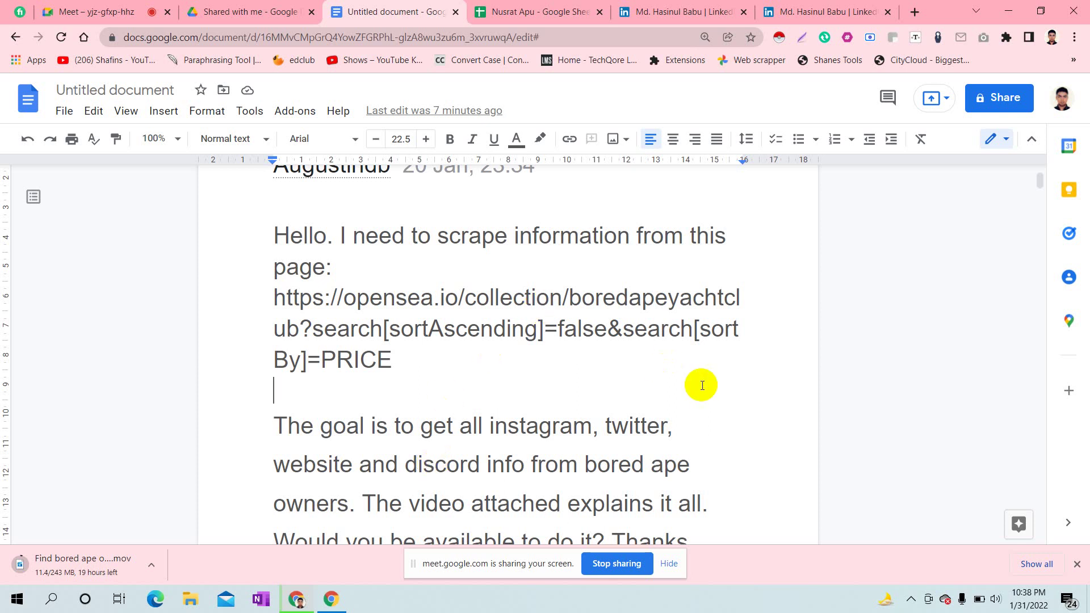
{"action": "left_click", "coordinate": [697, 402]}
{"action": "left_click", "coordinate": [299, 424]}
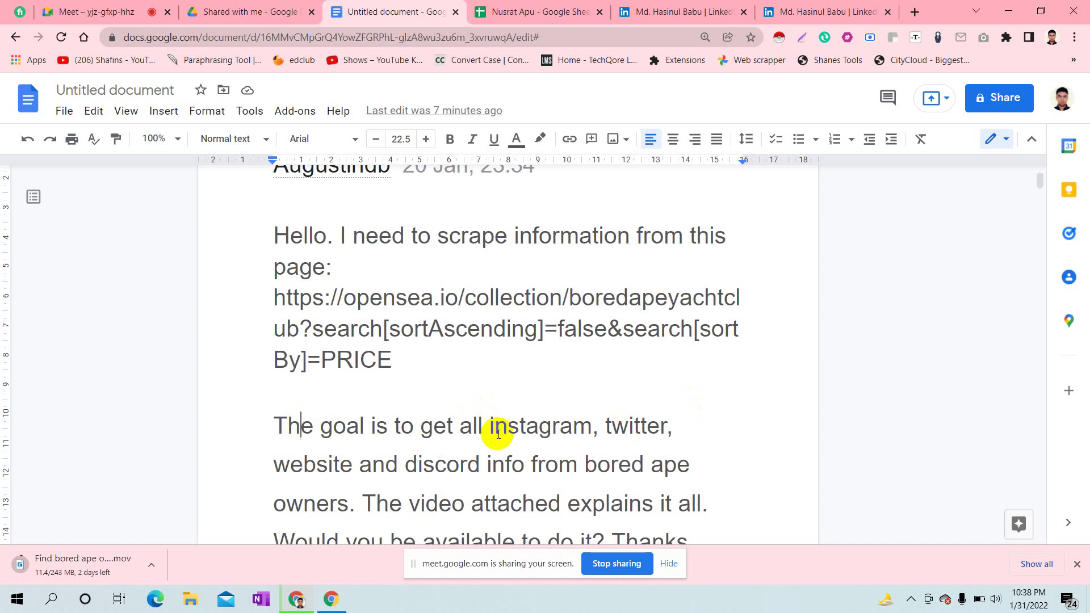
{"action": "left_click_drag", "start_coordinate": [579, 463], "coordinate": [348, 510]}
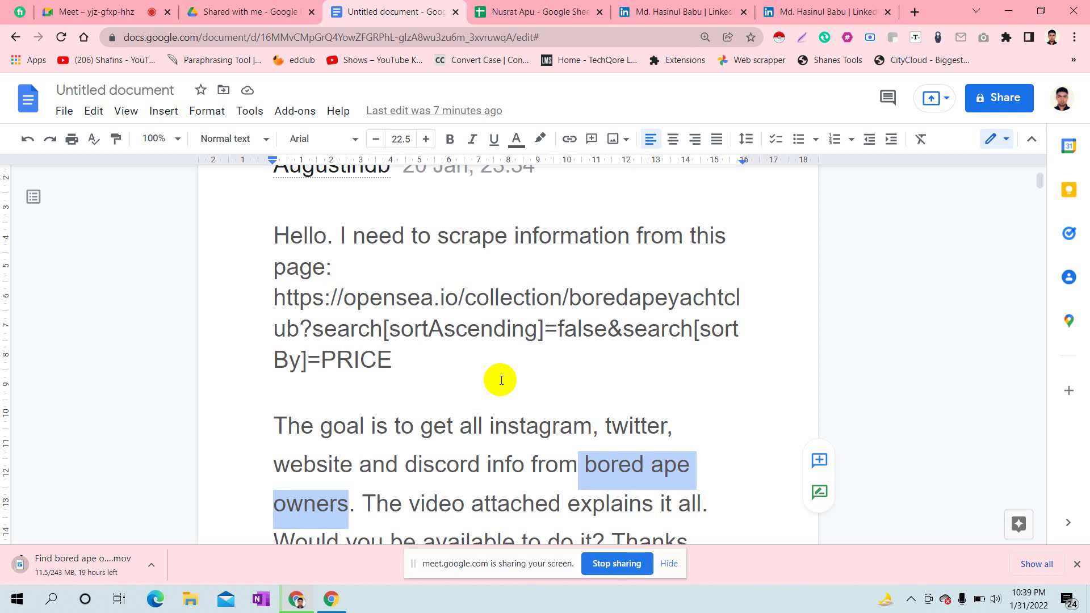
{"action": "left_click", "coordinate": [738, 506]}
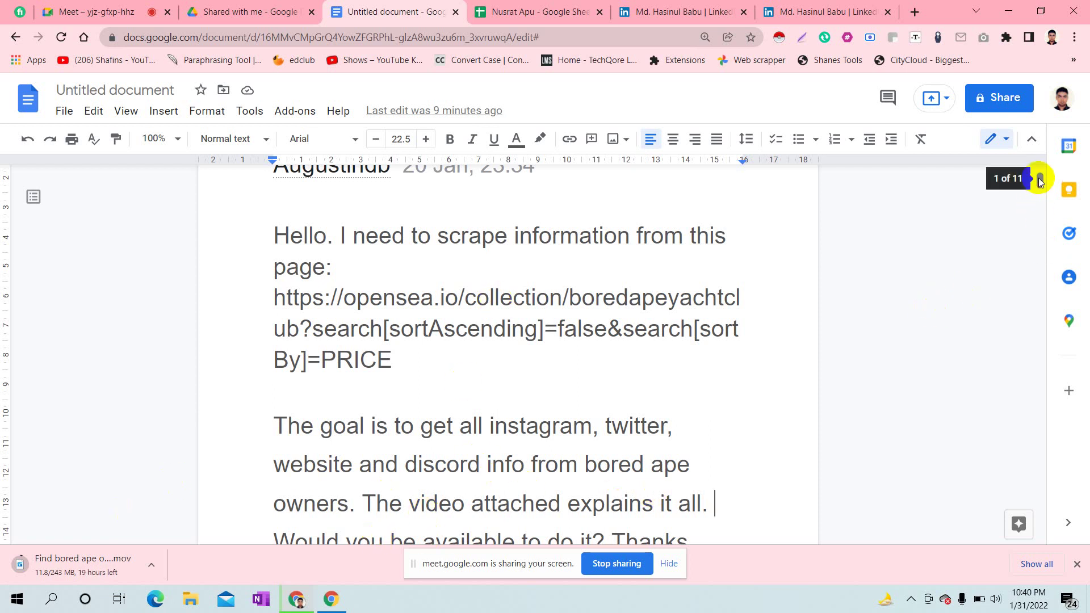
{"action": "left_click_drag", "start_coordinate": [1038, 179], "coordinate": [1022, 139]}
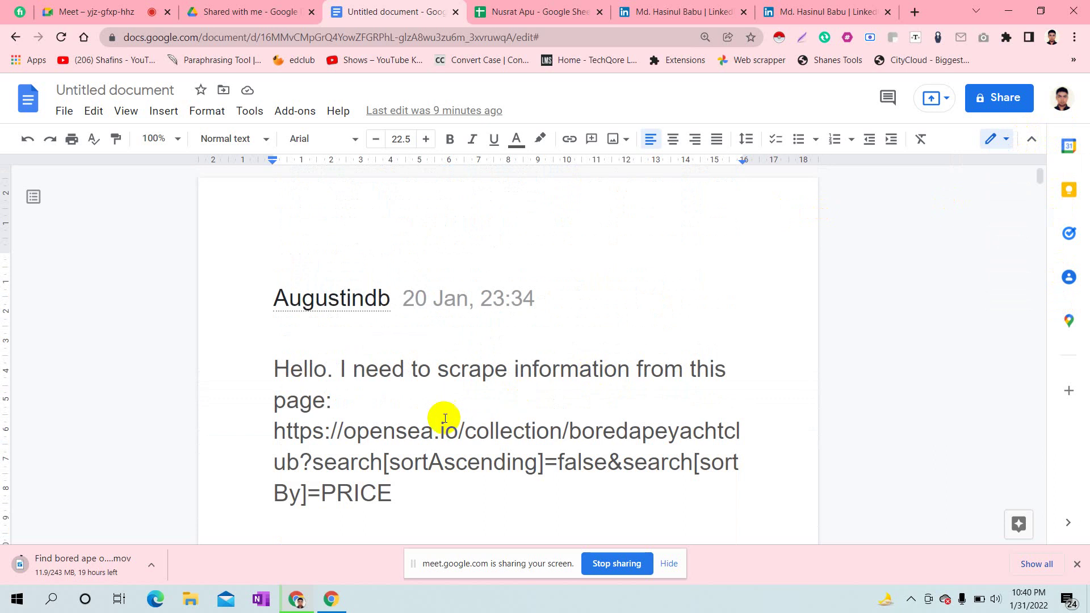
- Copy the Bored Ape Yacht Club OpenSea link from the message into a new tab's address bar
{"action": "left_click_drag", "start_coordinate": [270, 428], "coordinate": [425, 501]}
{"action": "key", "text": "ctrl+c"}
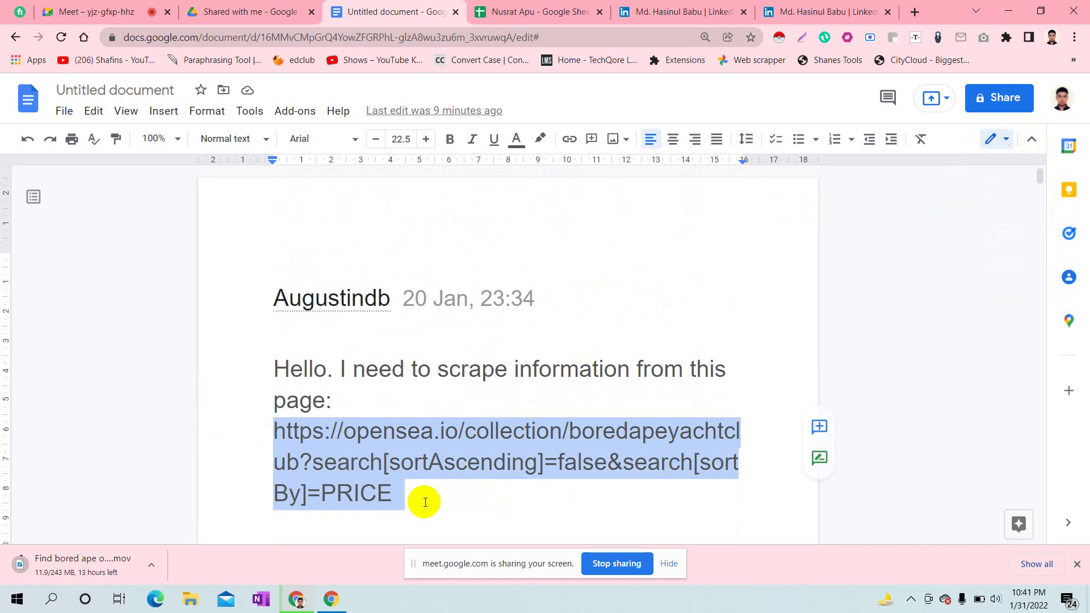
{"action": "left_click", "coordinate": [914, 12]}
{"action": "key", "text": "ctrl+v"}
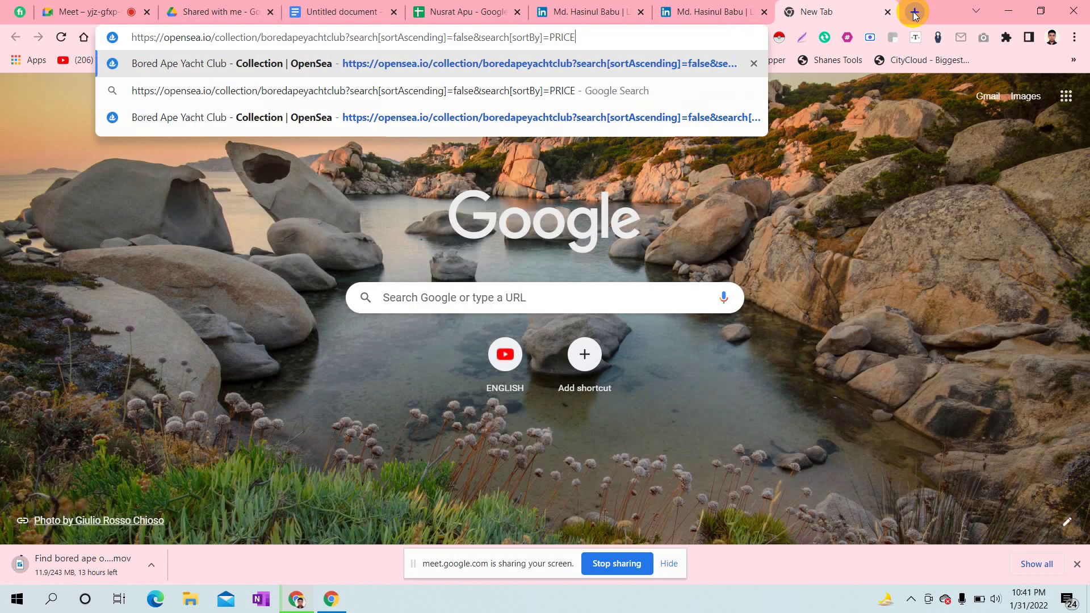
- Load the collection page and scroll to its 10.0K items, 6.3K owners and 117 floor stats
{"action": "key", "text": "Return"}
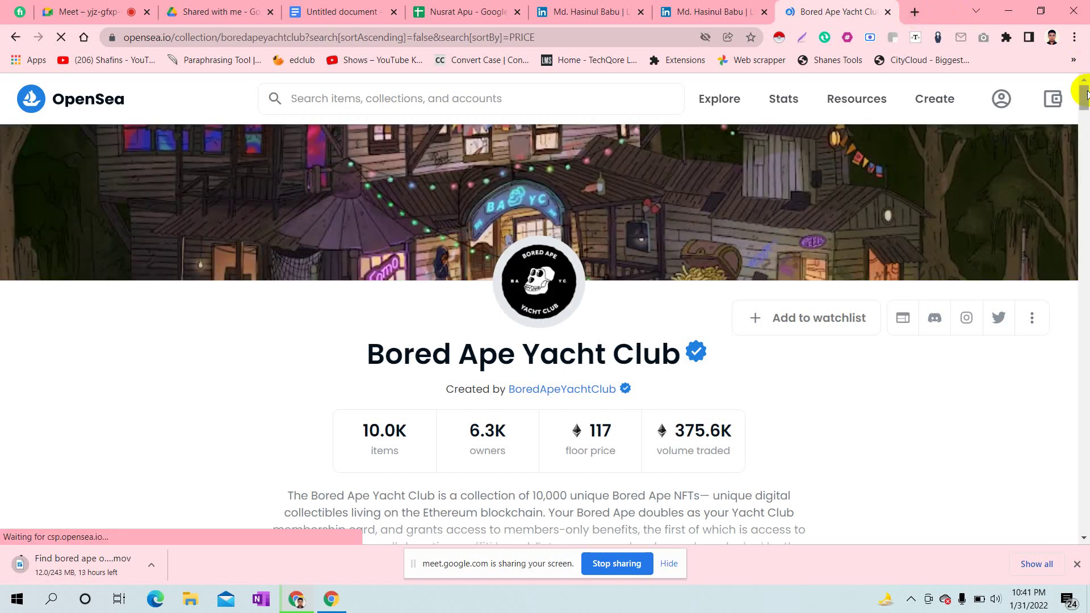
{"action": "left_click_drag", "start_coordinate": [1085, 92], "coordinate": [1086, 97]}
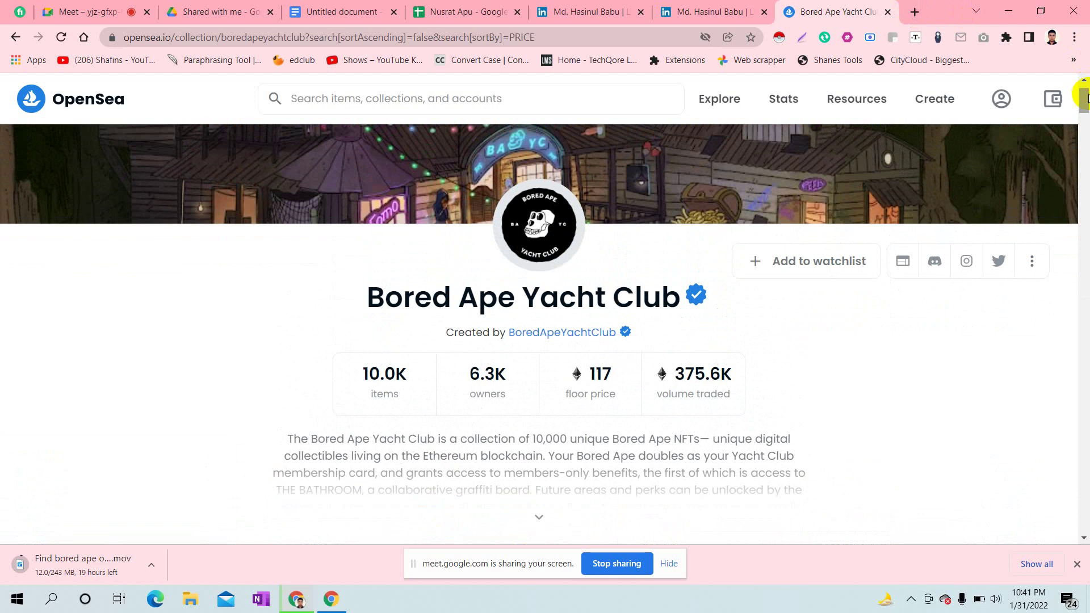
{"action": "left_click_drag", "start_coordinate": [1086, 98], "coordinate": [1087, 108]}
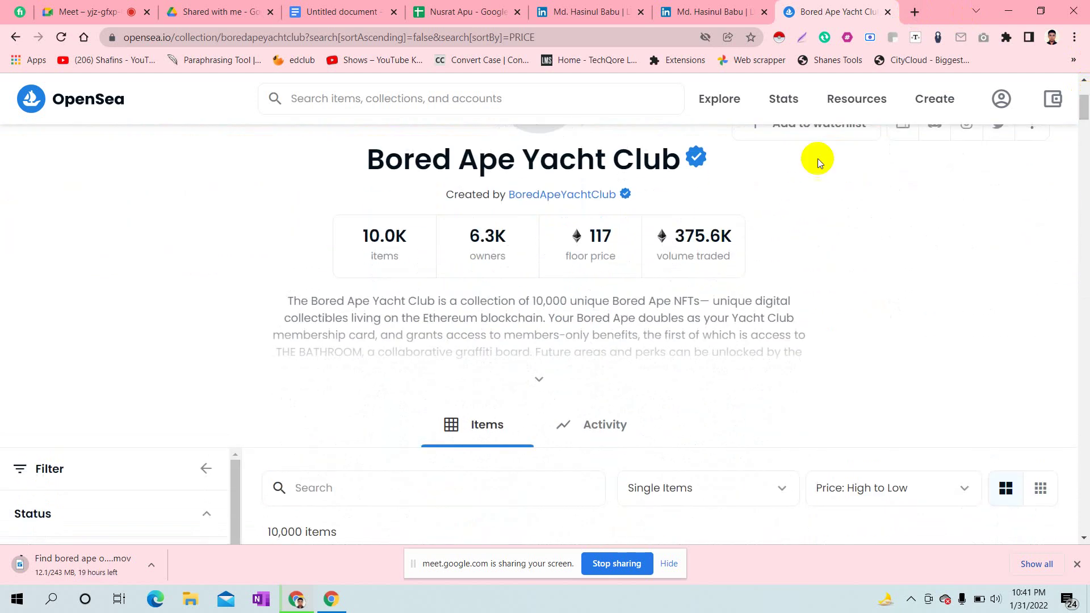
- Open the 10.0K items listing and expand the Background filter showing Purple 1291, Yellow 1283
{"action": "left_click", "coordinate": [396, 250]}
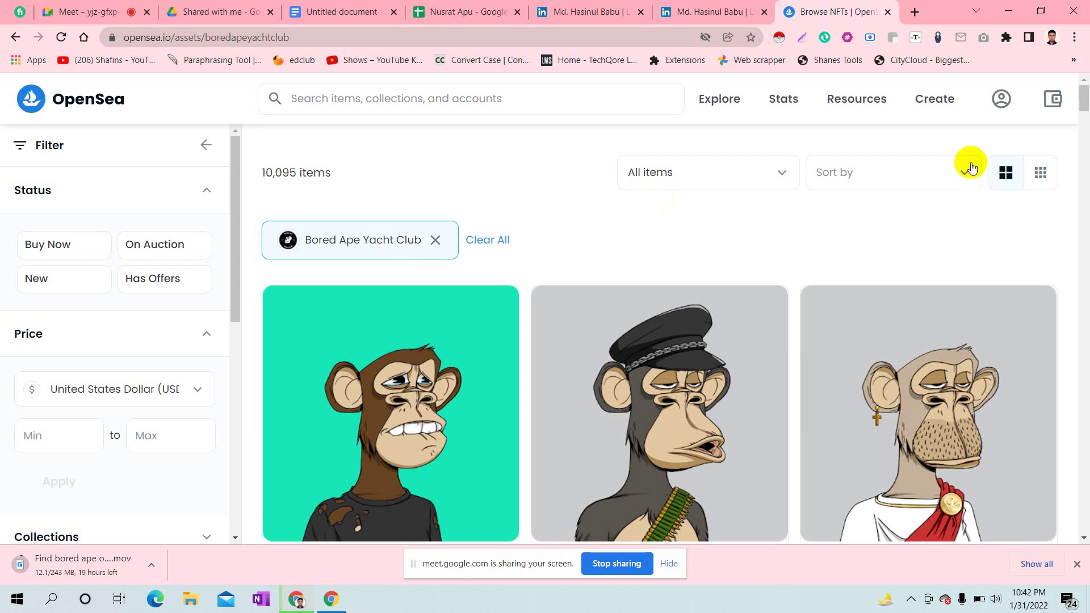
{"action": "left_click_drag", "start_coordinate": [1080, 97], "coordinate": [1084, 100]}
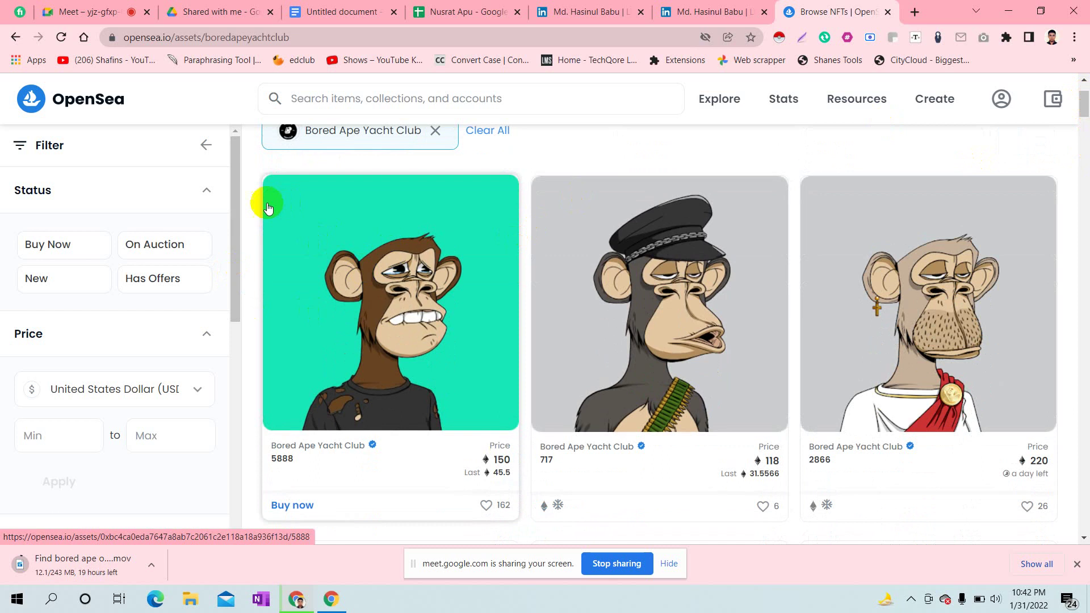
{"action": "left_click_drag", "start_coordinate": [235, 174], "coordinate": [233, 281]}
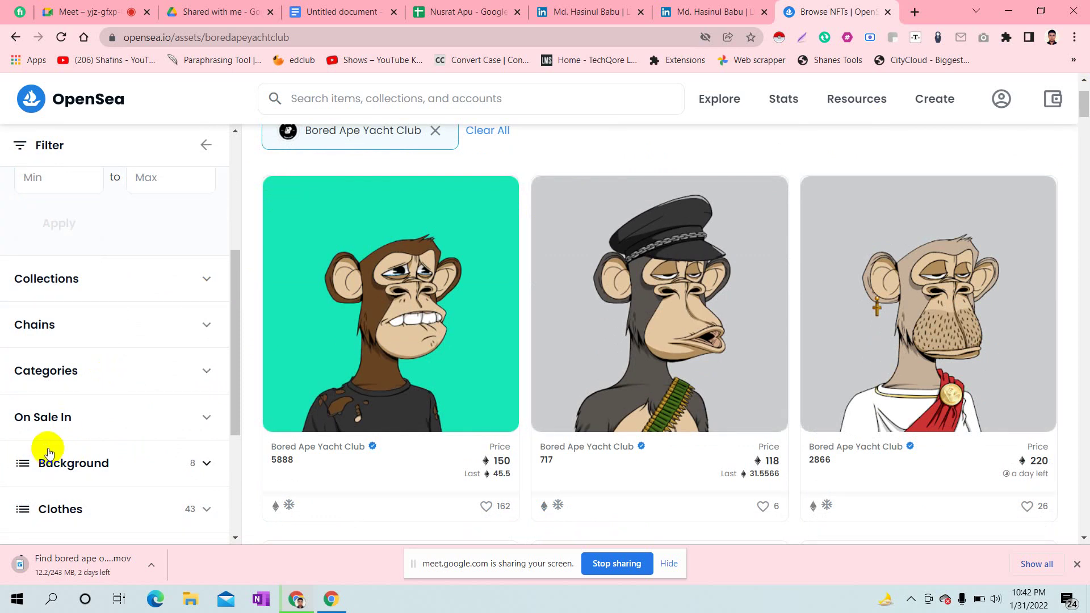
{"action": "left_click_drag", "start_coordinate": [232, 358], "coordinate": [236, 418]}
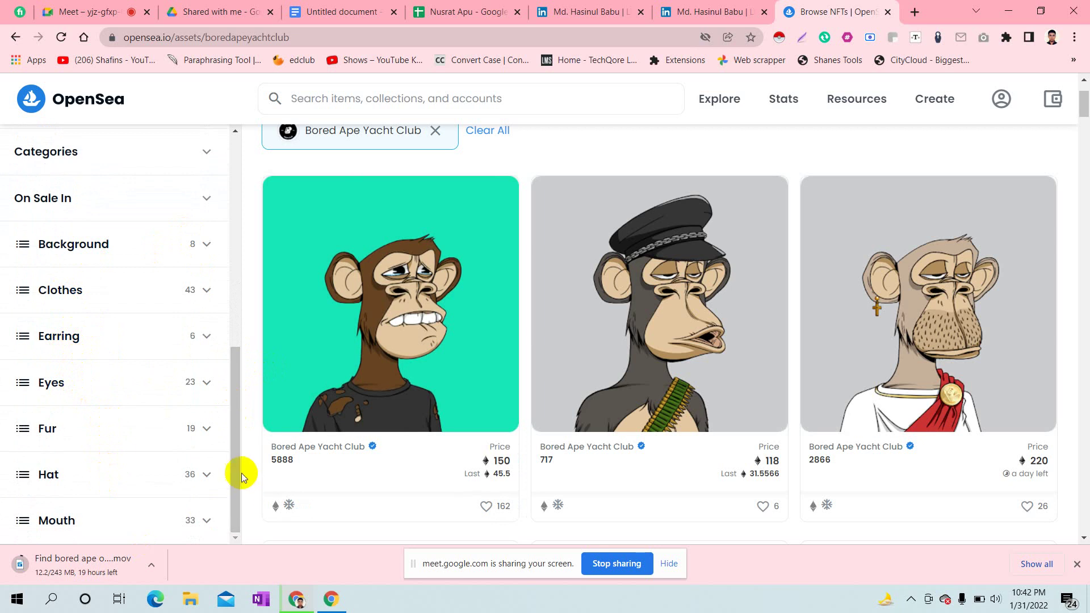
{"action": "left_click_drag", "start_coordinate": [236, 484], "coordinate": [237, 475]}
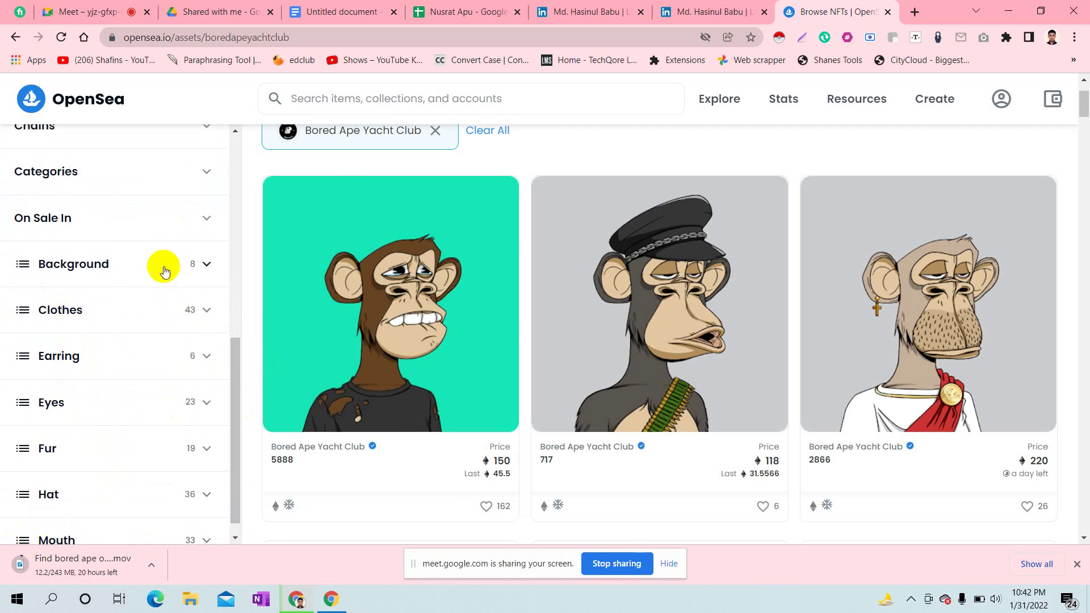
{"action": "left_click", "coordinate": [149, 274]}
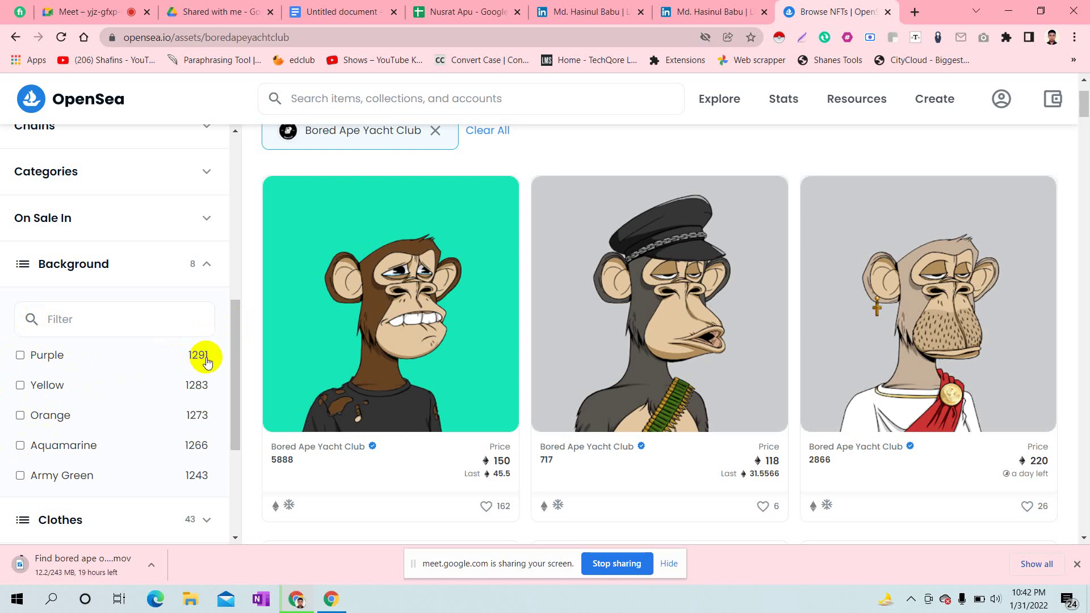
- Filter backgrounds by Purple, then also tick Yellow, Orange, Aquamarine and Army Green
{"action": "left_click", "coordinate": [20, 356]}
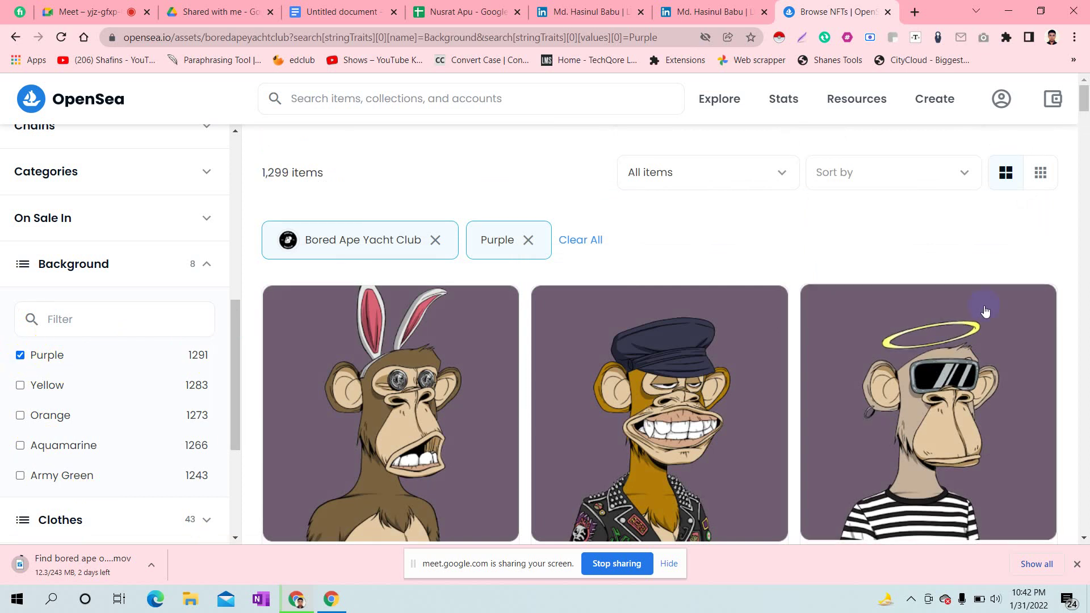
{"action": "mouse_move", "coordinate": [1085, 98]}
{"action": "left_mouse_down"}
{"action": "mouse_move", "coordinate": [1086, 119]}
{"action": "mouse_move", "coordinate": [1085, 84]}
{"action": "left_mouse_up"}
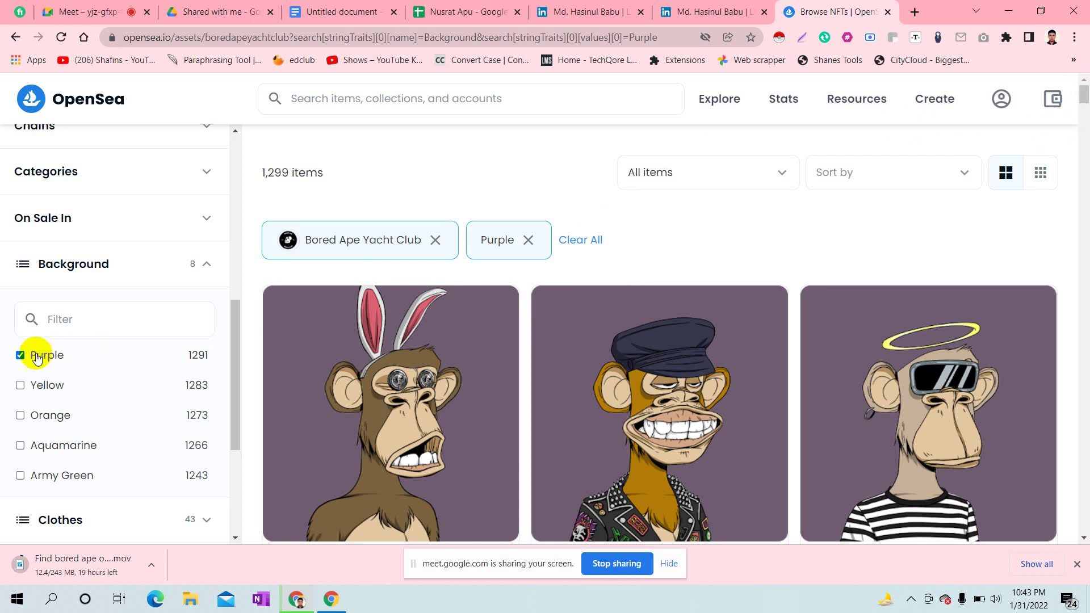
{"action": "left_click", "coordinate": [20, 386]}
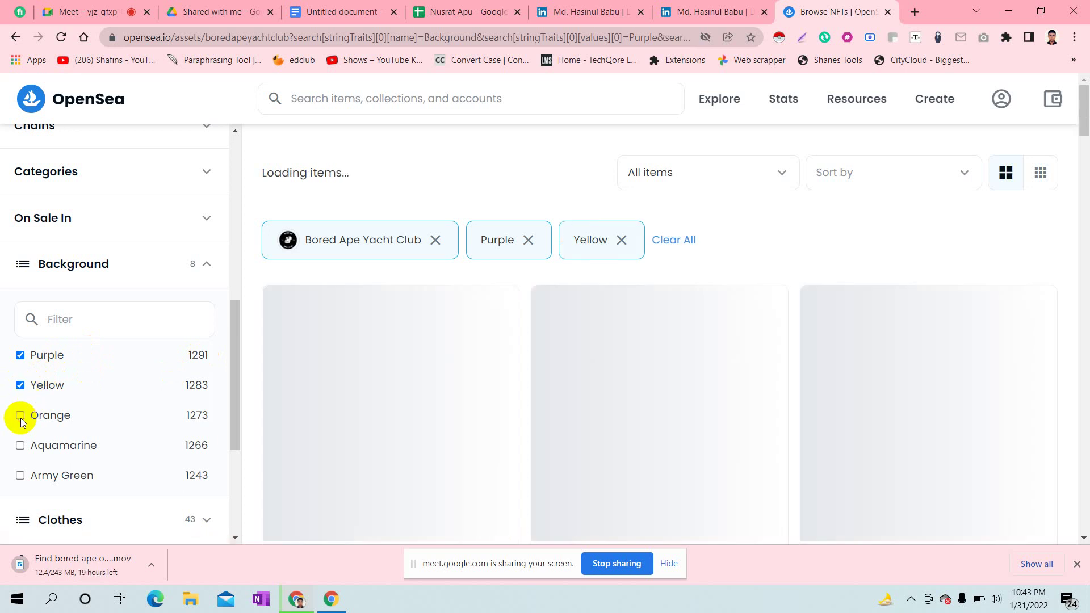
{"action": "left_click", "coordinate": [20, 419]}
{"action": "left_click", "coordinate": [21, 447]}
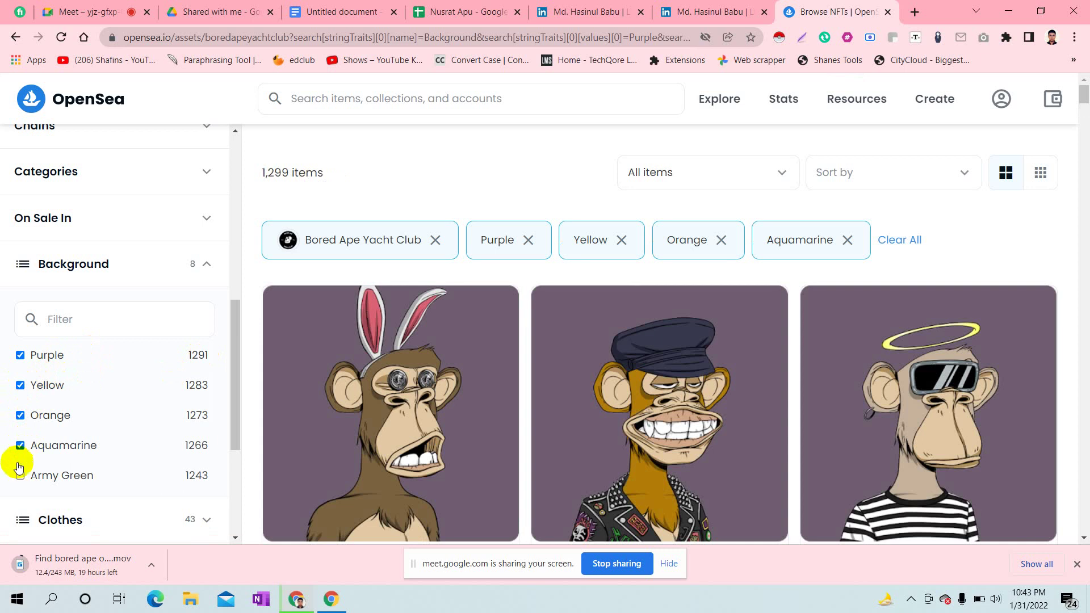
{"action": "left_click", "coordinate": [20, 476]}
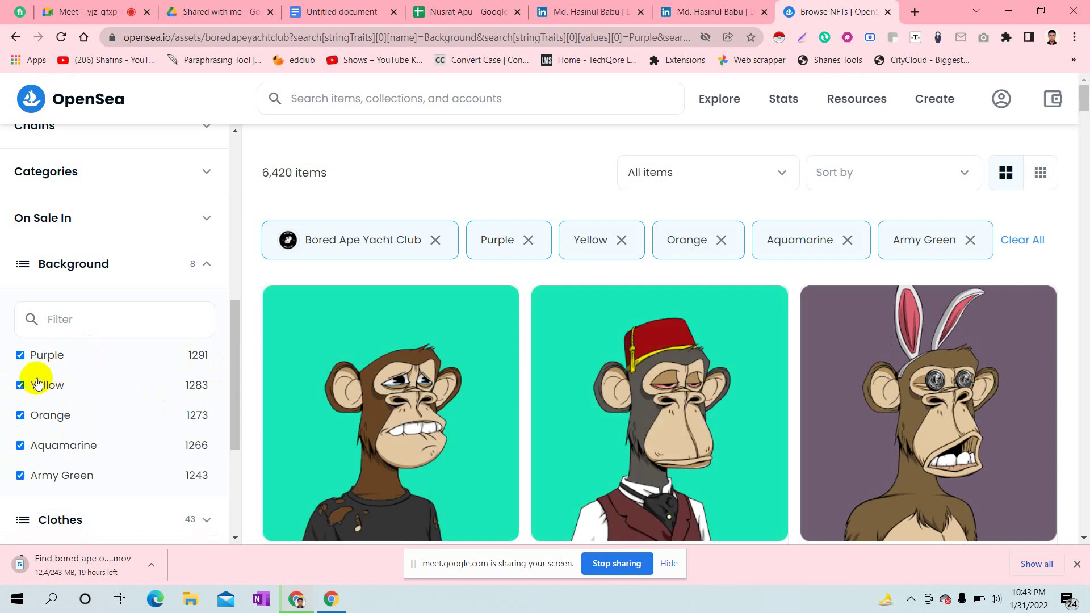
- Untick Yellow, Orange, Aquamarine and Army Green so only Purple backgrounds remain
{"action": "left_click", "coordinate": [20, 385]}
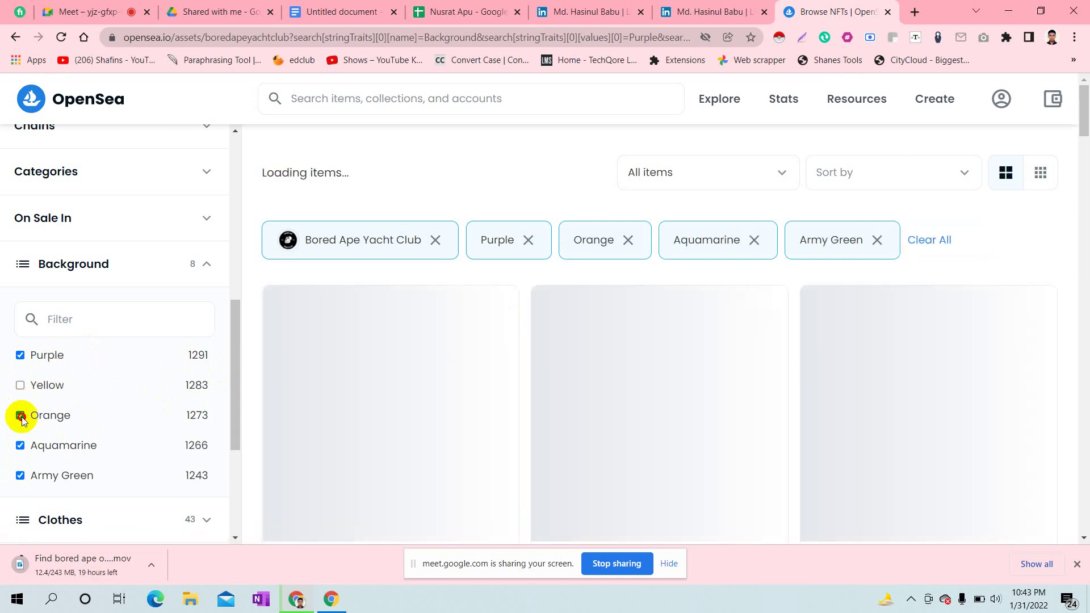
{"action": "left_click", "coordinate": [20, 417]}
{"action": "left_click", "coordinate": [19, 446]}
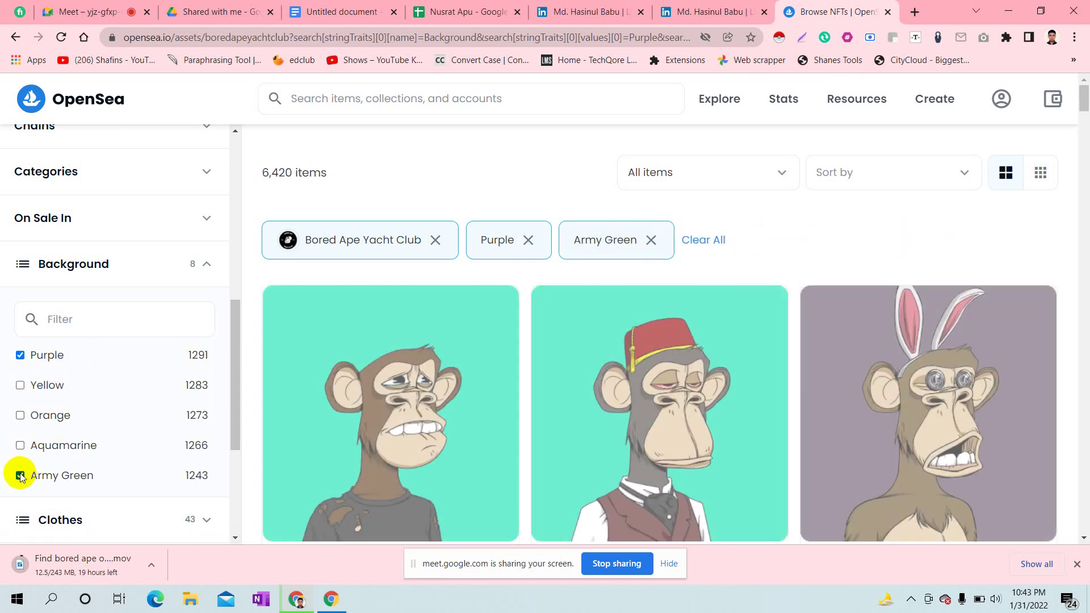
{"action": "left_click", "coordinate": [20, 476]}
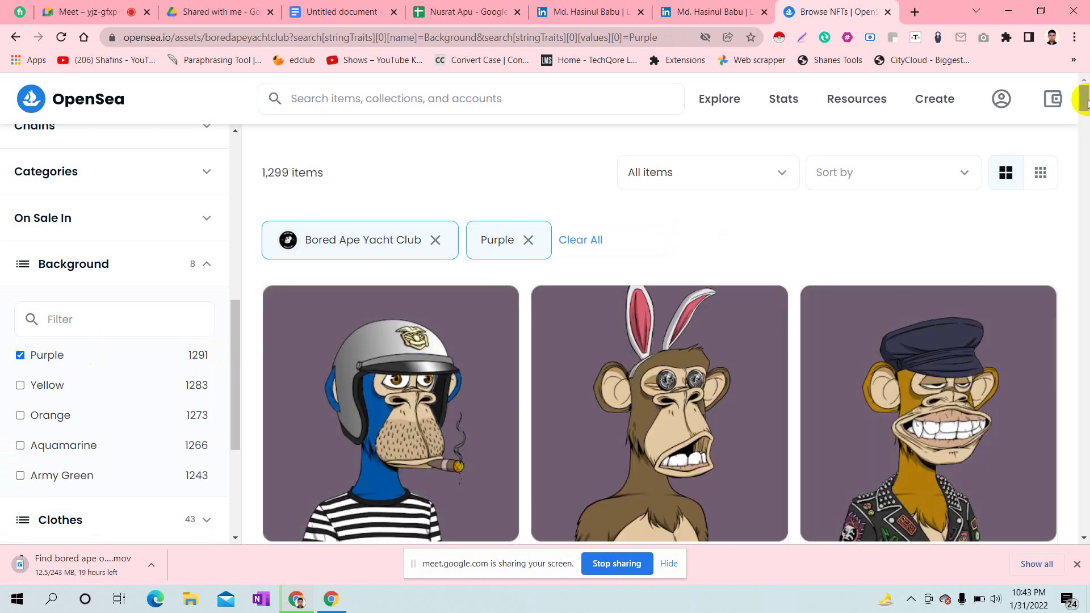
{"action": "left_click_drag", "start_coordinate": [1084, 100], "coordinate": [1086, 51]}
- From the client-list sheet, create a new blank spreadsheet via File > New > Spreadsheet
{"action": "left_click", "coordinate": [915, 12]}
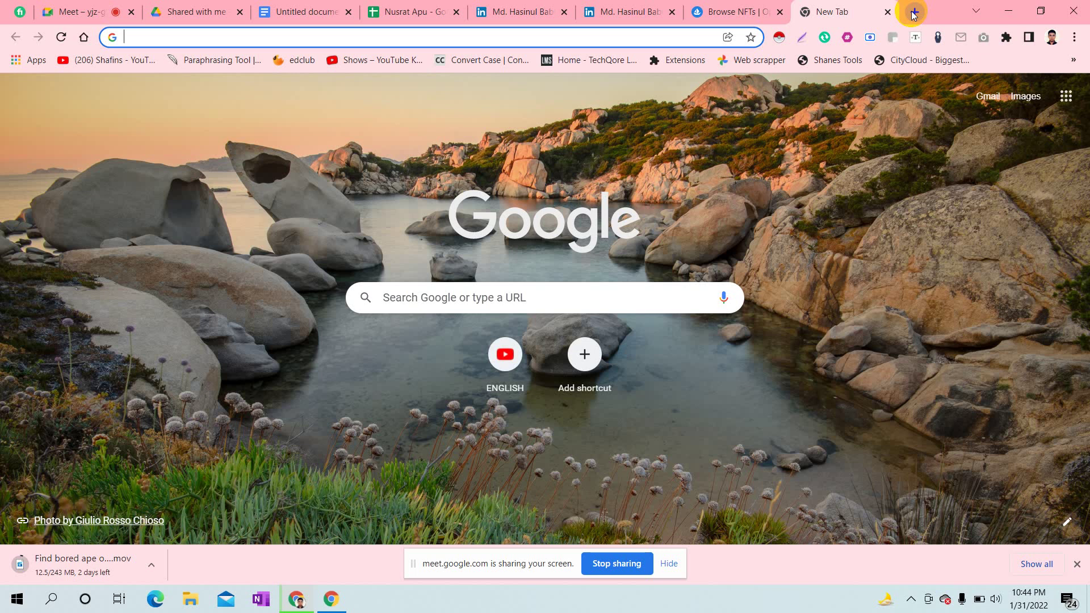
{"action": "left_click", "coordinate": [421, 12]}
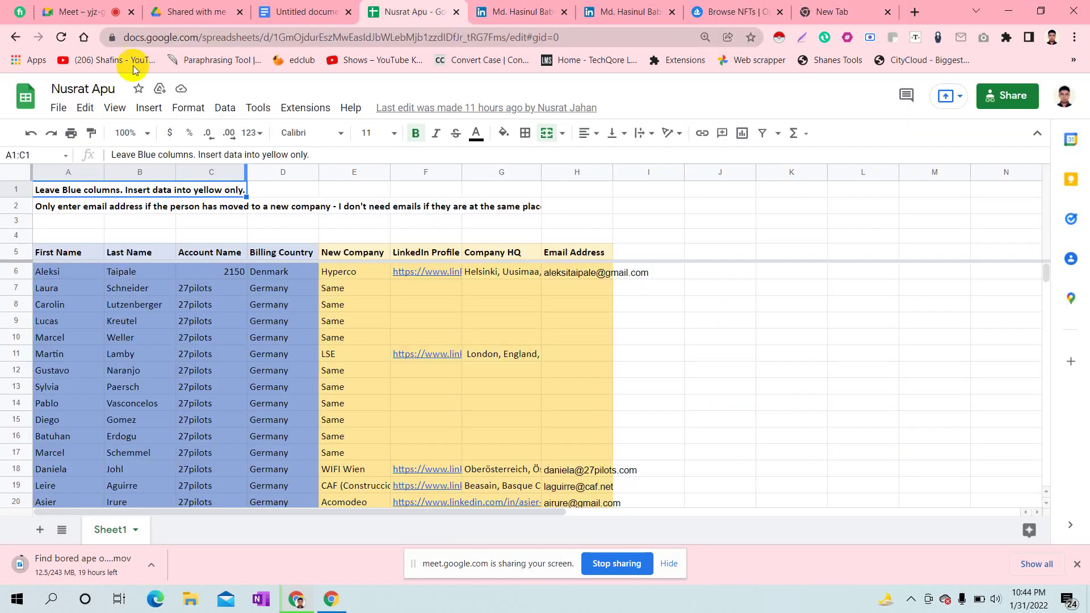
{"action": "left_click", "coordinate": [64, 110]}
{"action": "mouse_move", "coordinate": [95, 145]}
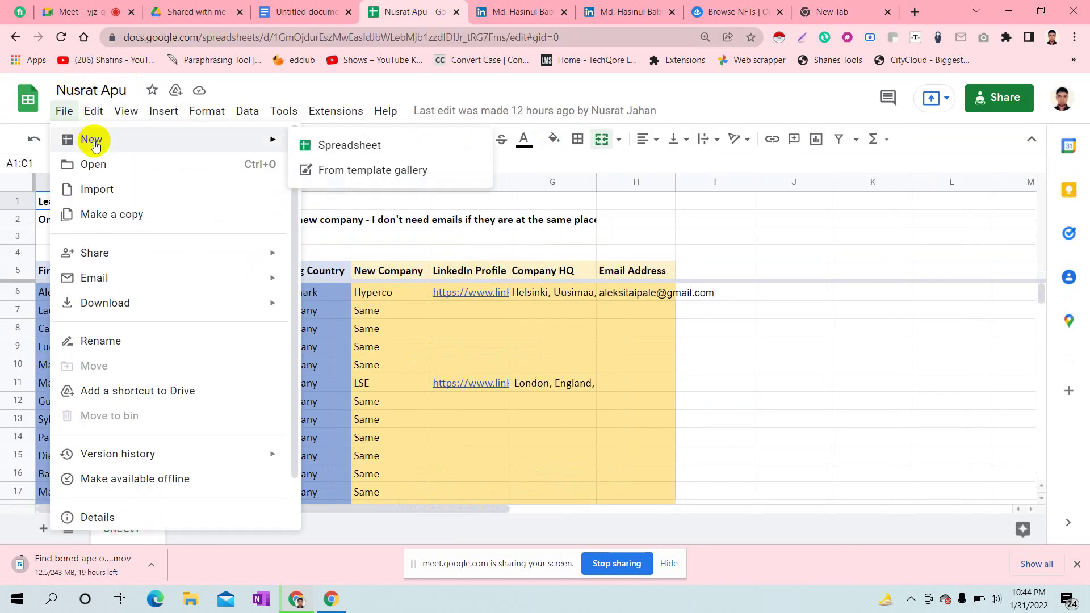
{"action": "left_click", "coordinate": [329, 146]}
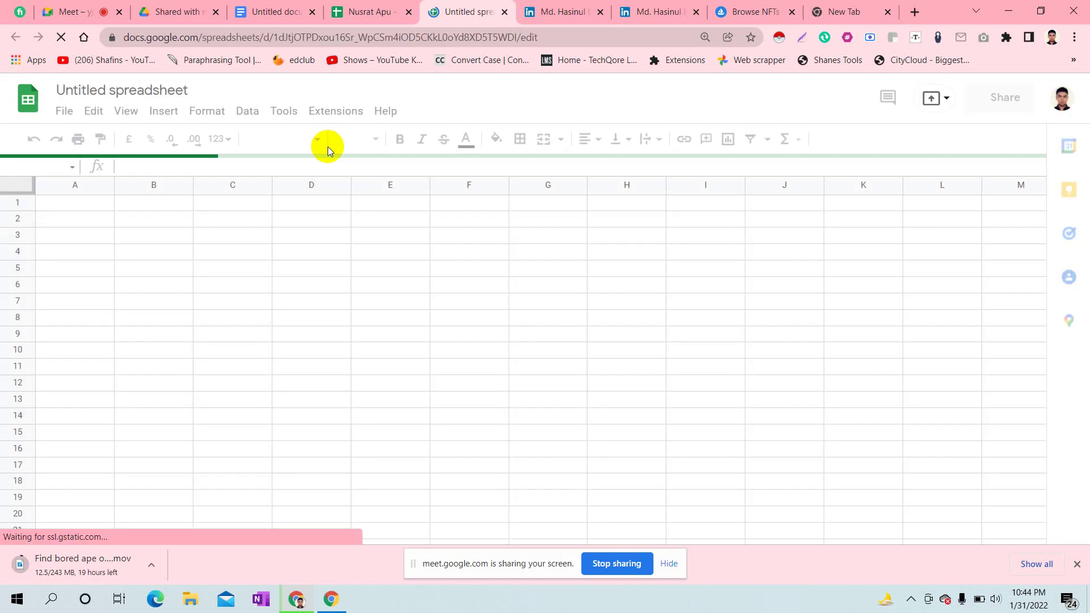
- Start retitling the new spreadsheet, typing 'France Clinent ( Background -' as its name
{"action": "left_click", "coordinate": [166, 90]}
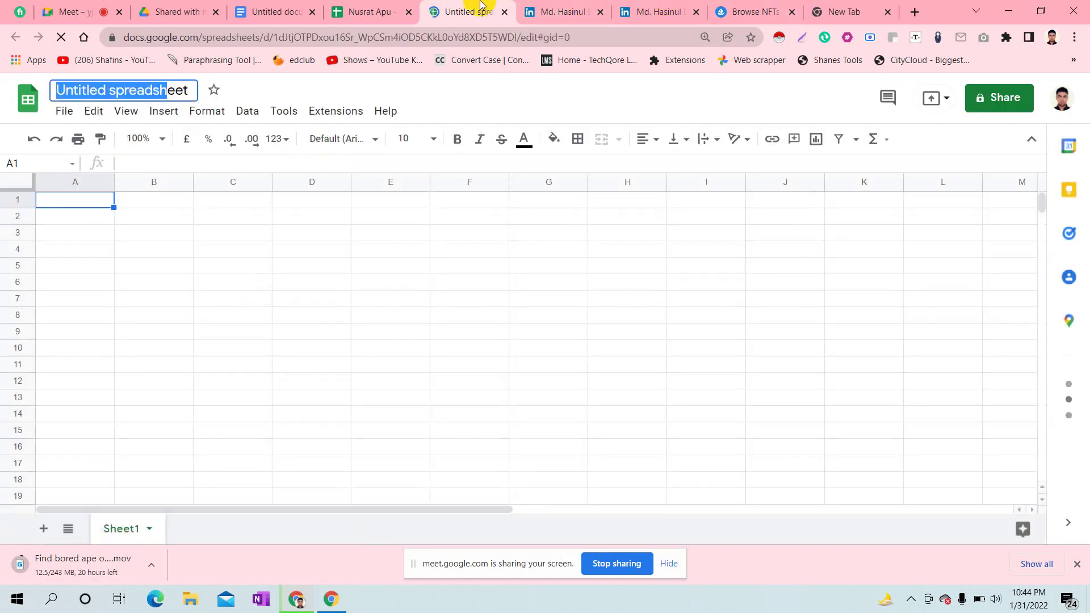
{"action": "left_click", "coordinate": [771, 6]}
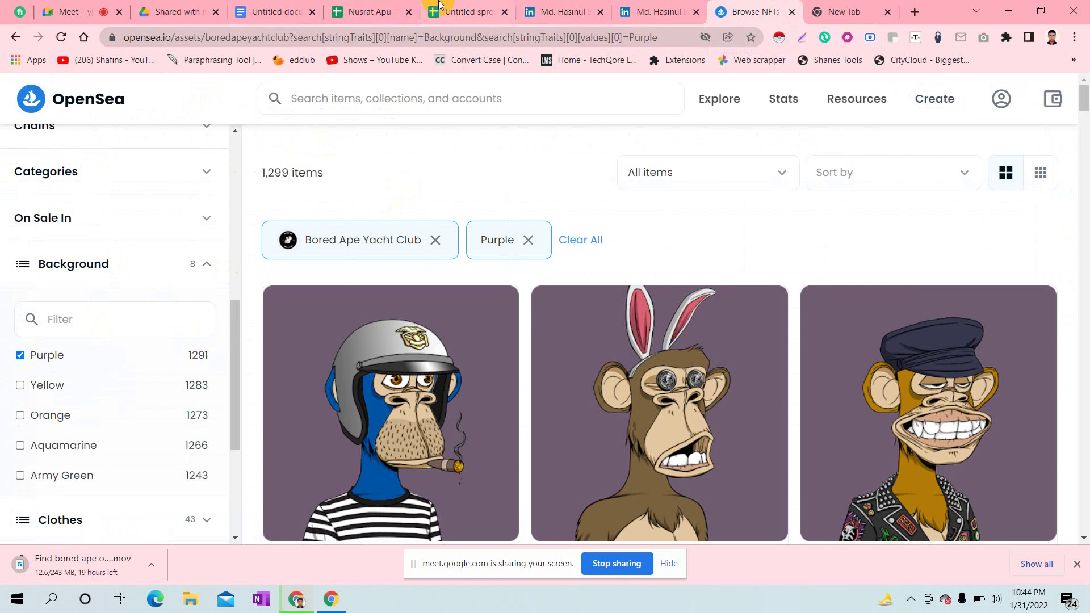
{"action": "left_click", "coordinate": [366, 9]}
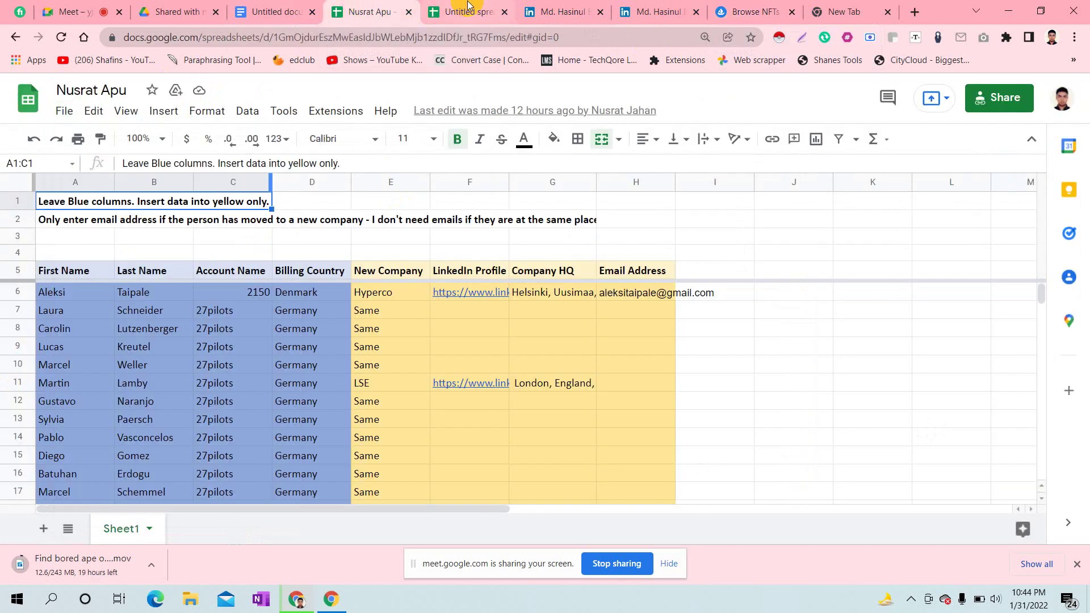
{"action": "left_click", "coordinate": [468, 9]}
{"action": "left_click", "coordinate": [167, 87]}
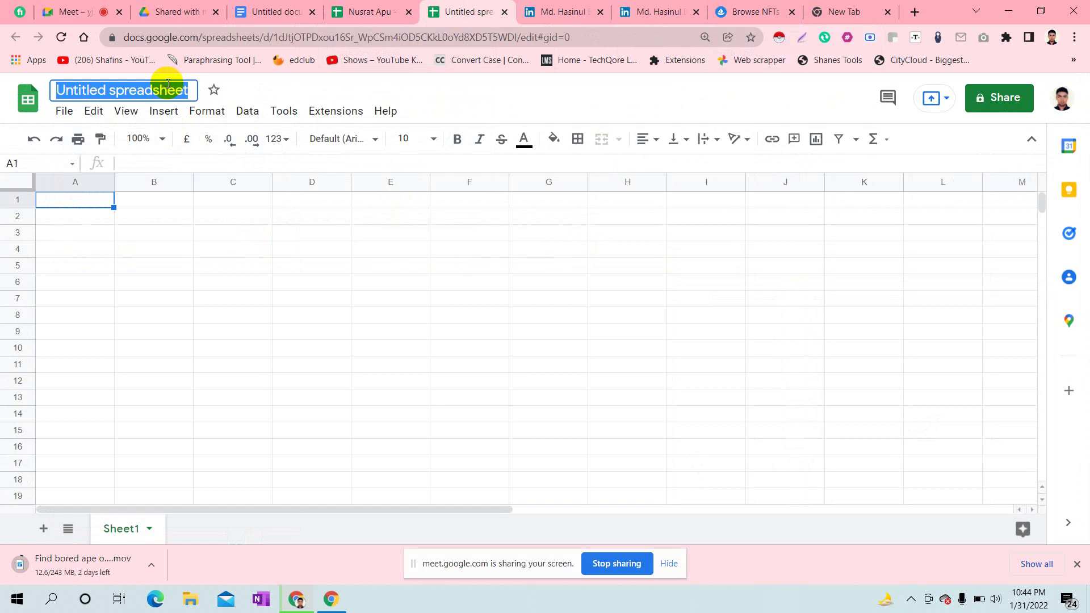
{"action": "type", "text": "Fr"}
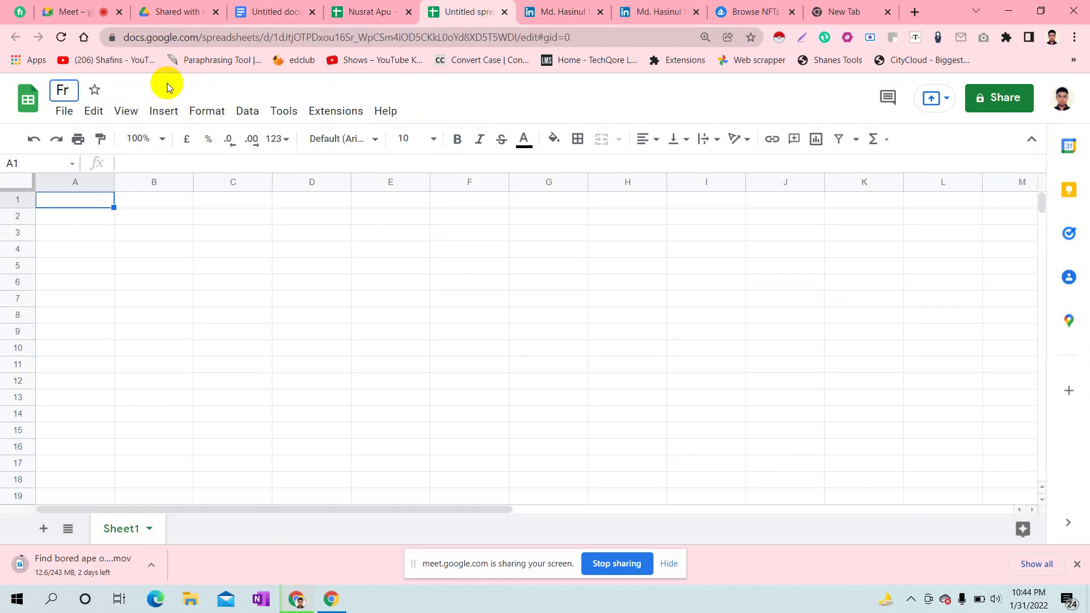
{"action": "type", "text": "ance Clin"}
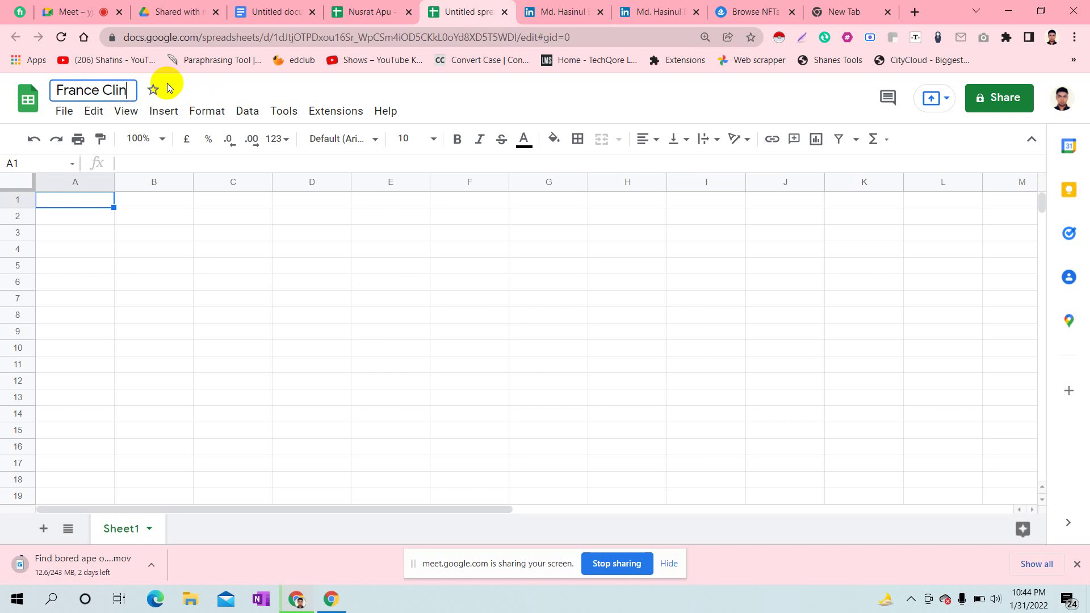
{"action": "key", "text": "BackSpace"}
{"action": "type", "text": "ent ("}
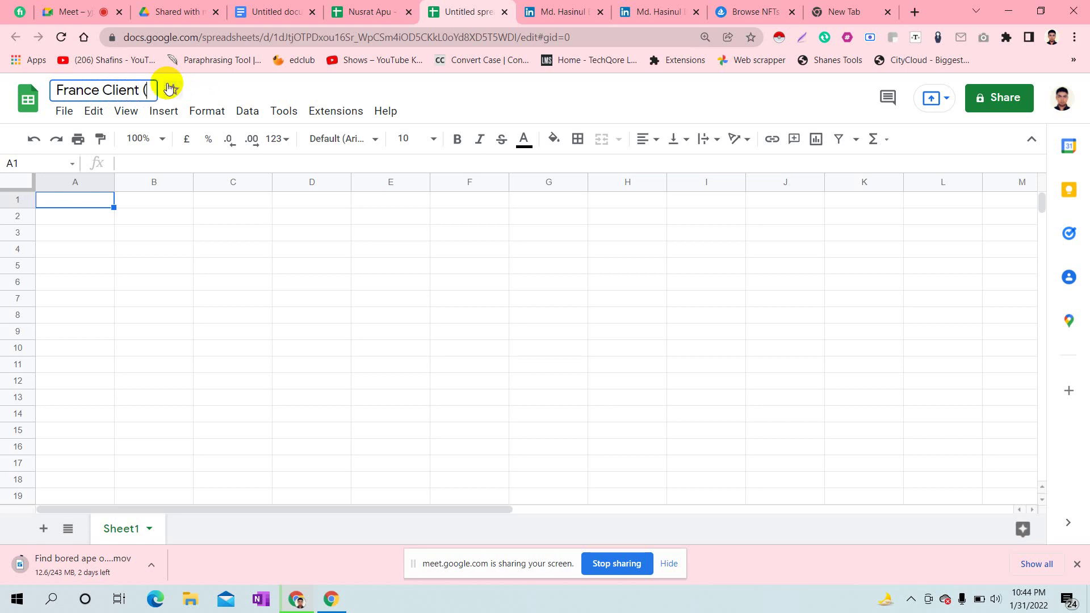
{"action": "type", "text": " Backgroun"}
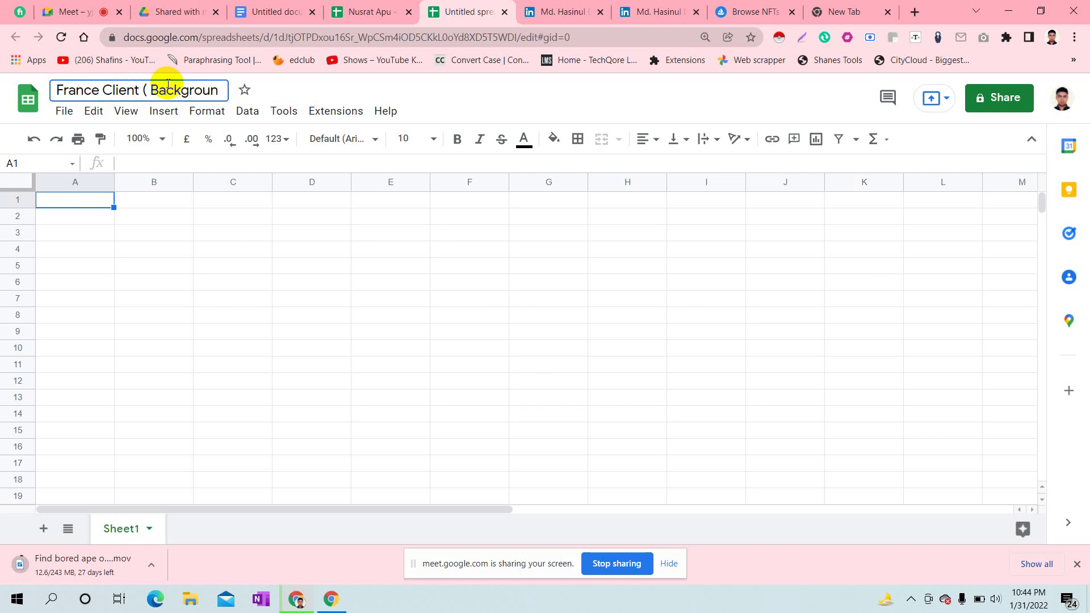
{"action": "type", "text": "d"}
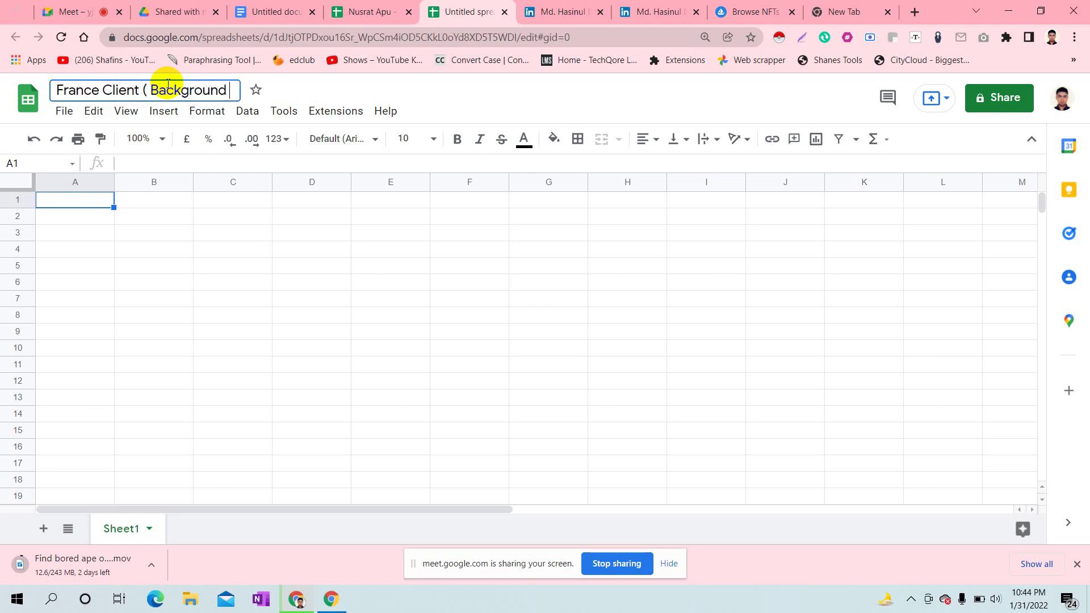
{"action": "type", "text": " -"}
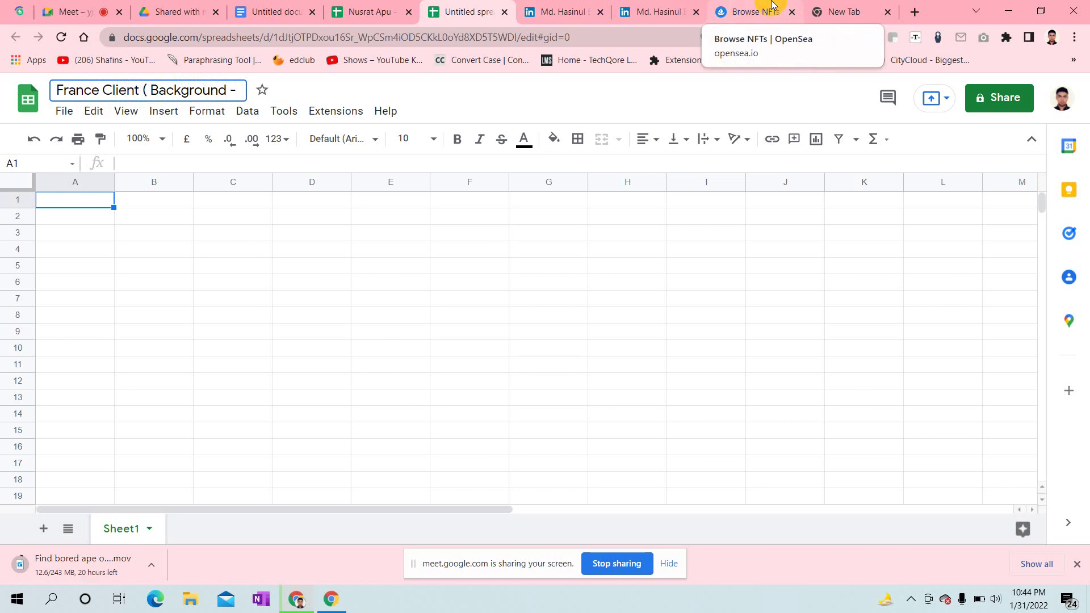
- Append 'Purple)' after the dash in the title and confirm it
{"action": "left_click", "coordinate": [728, 6]}
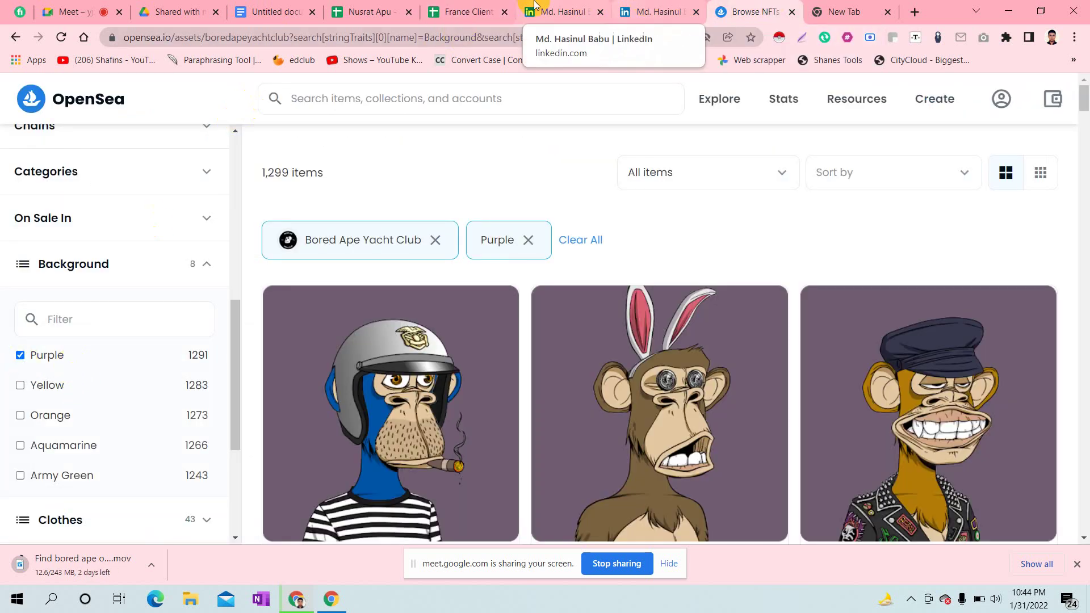
{"action": "left_click", "coordinate": [468, 10]}
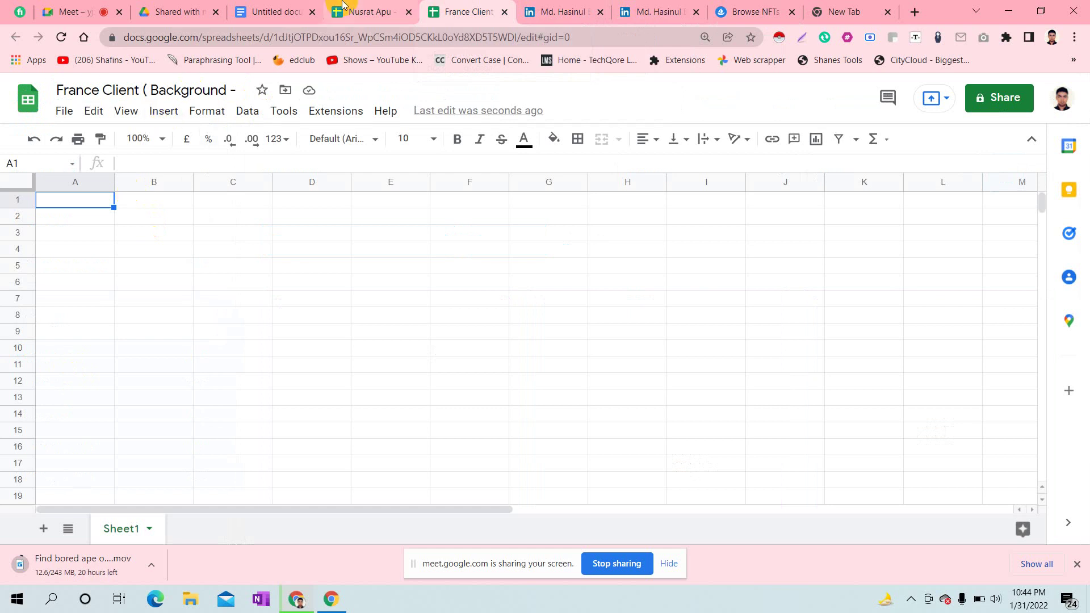
{"action": "left_click", "coordinate": [346, 7]}
{"action": "left_click", "coordinate": [476, 5]}
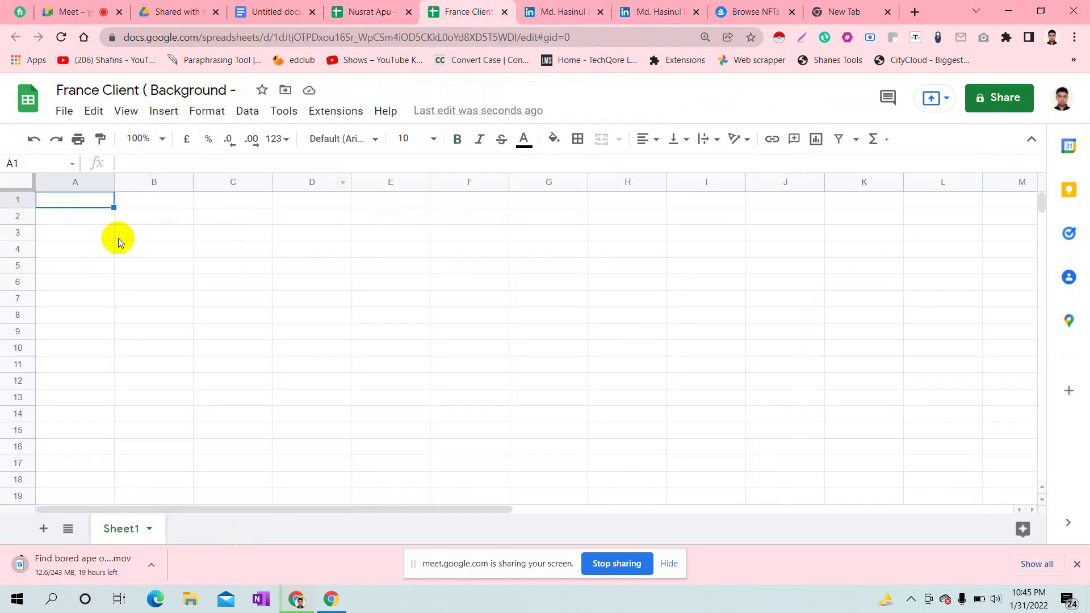
{"action": "double_click", "coordinate": [61, 198]}
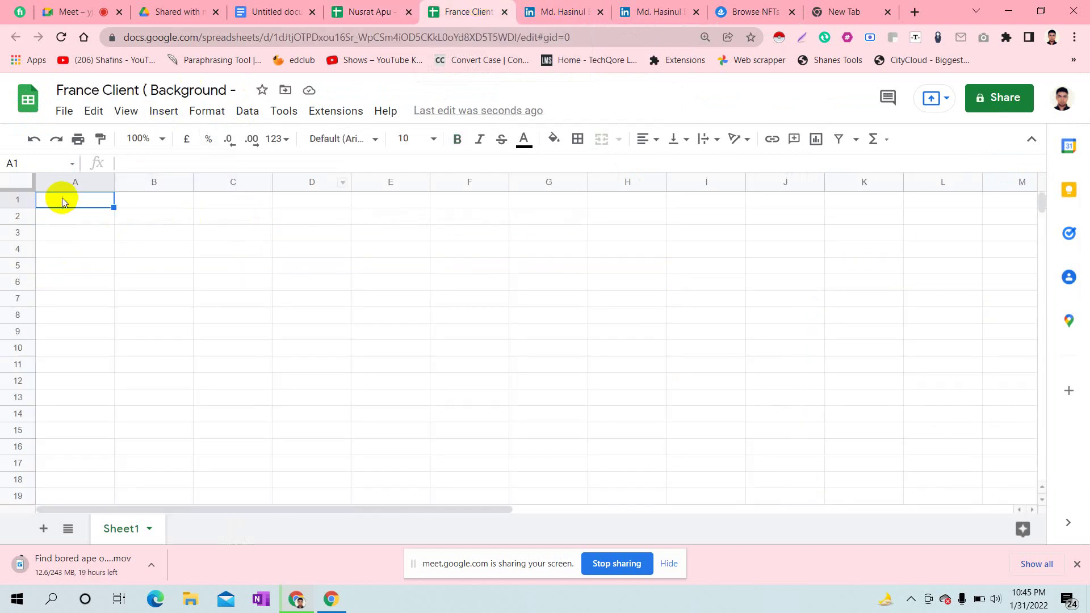
{"action": "double_click", "coordinate": [195, 89]}
{"action": "left_click_drag", "start_coordinate": [207, 91], "coordinate": [237, 89]}
{"action": "left_click", "coordinate": [239, 89]}
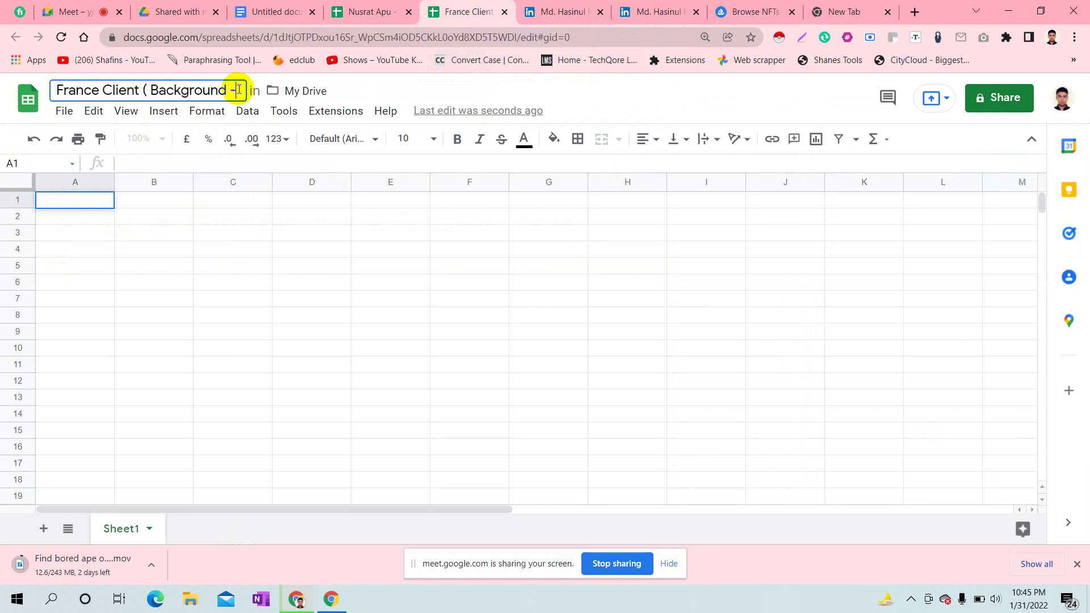
{"action": "type", "text": "Purp"}
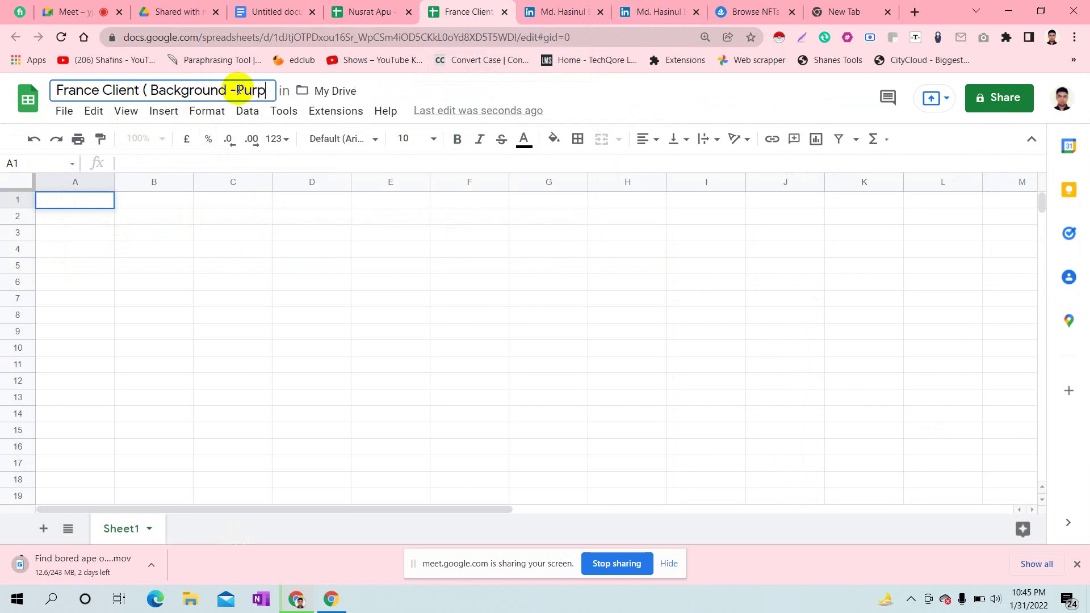
{"action": "type", "text": "le)"}
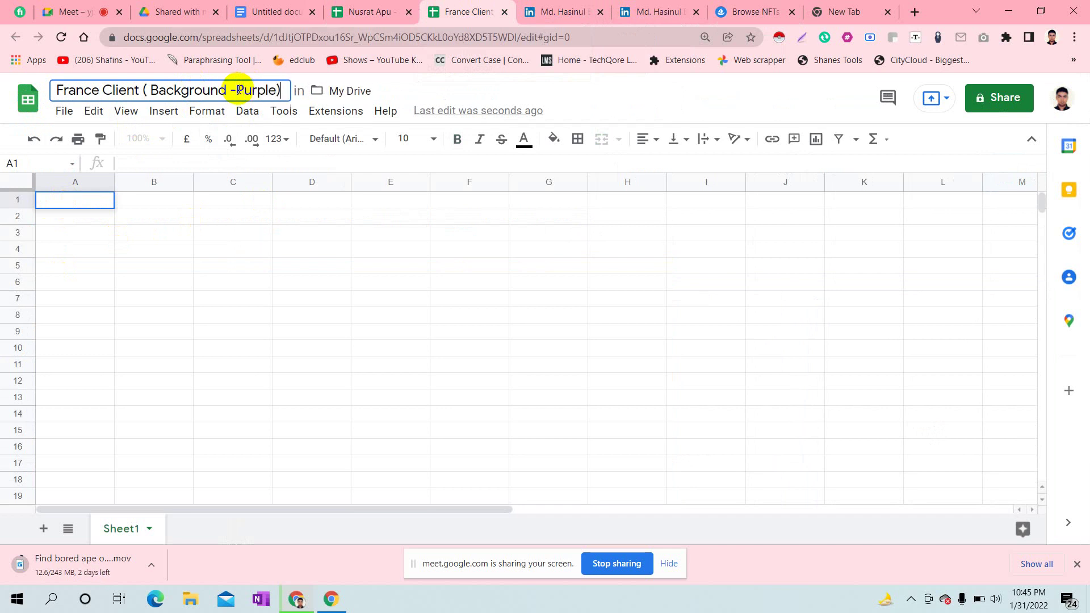
{"action": "key", "text": "Return"}
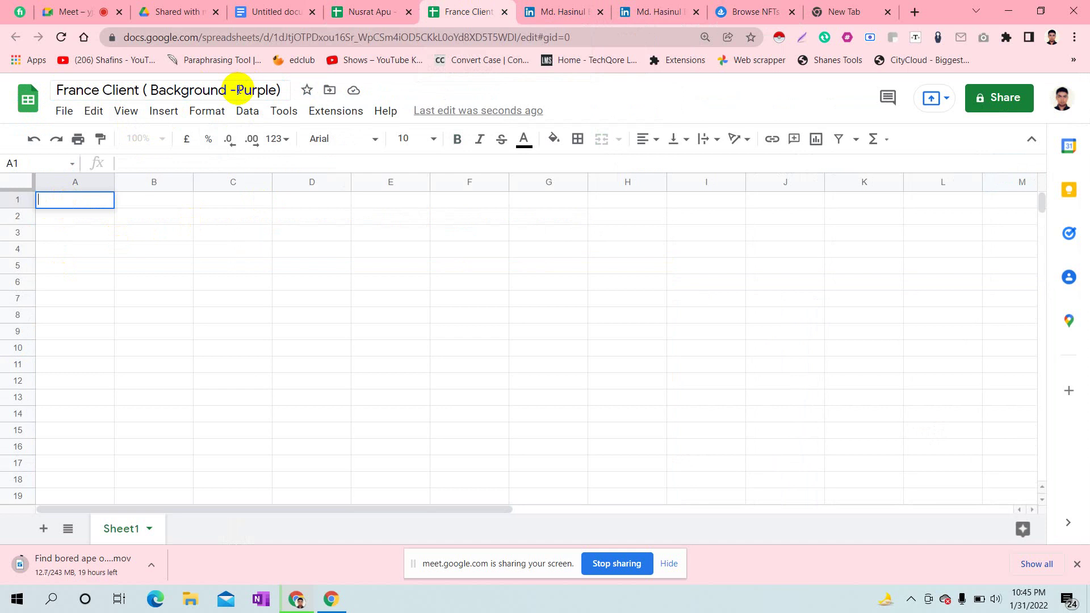
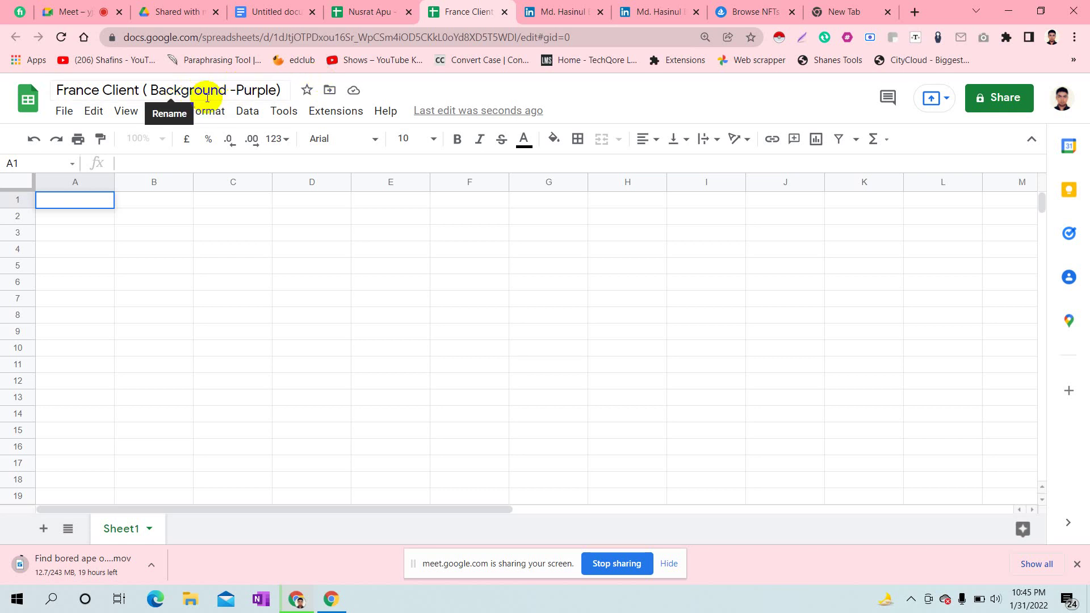
- Open Bored Ape #9827 from the purple-background listings in a new tab and close the blank tab
{"action": "left_click", "coordinate": [752, 6]}
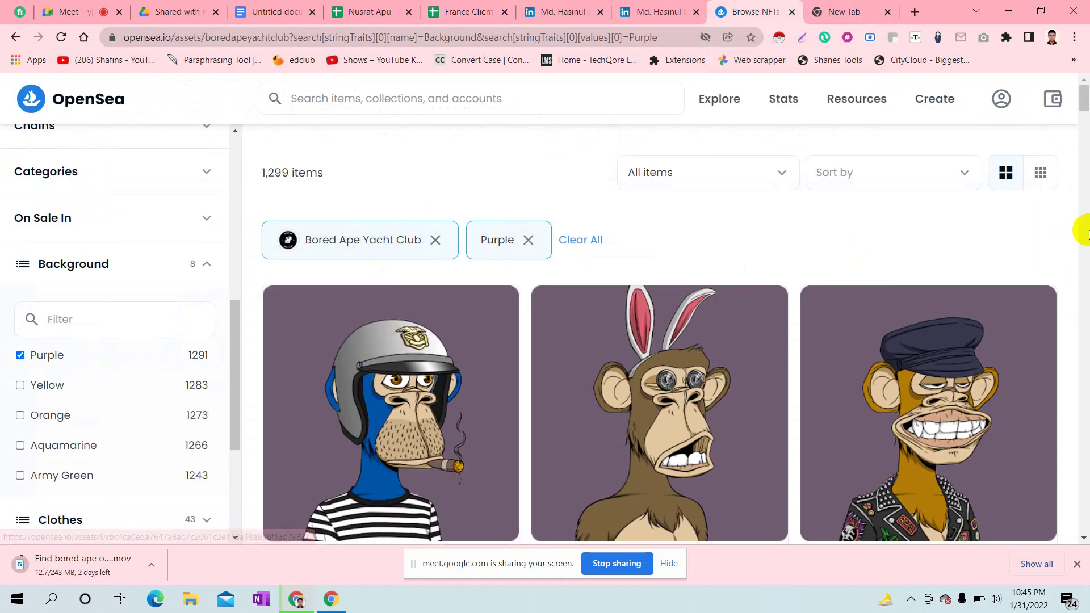
{"action": "left_click_drag", "start_coordinate": [1083, 94], "coordinate": [1085, 101]}
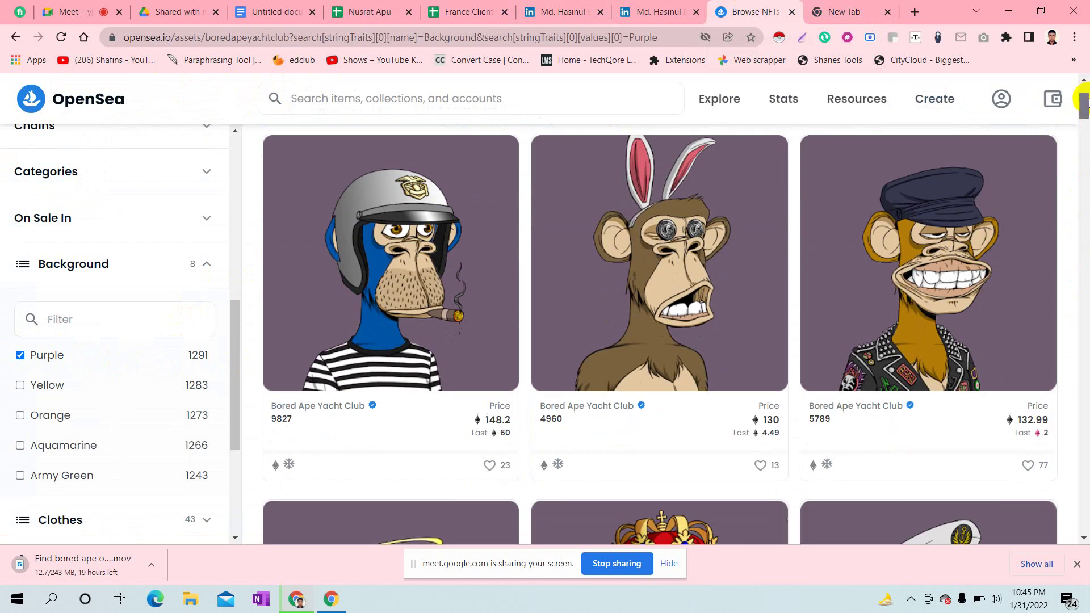
{"action": "left_click", "coordinate": [392, 240]}
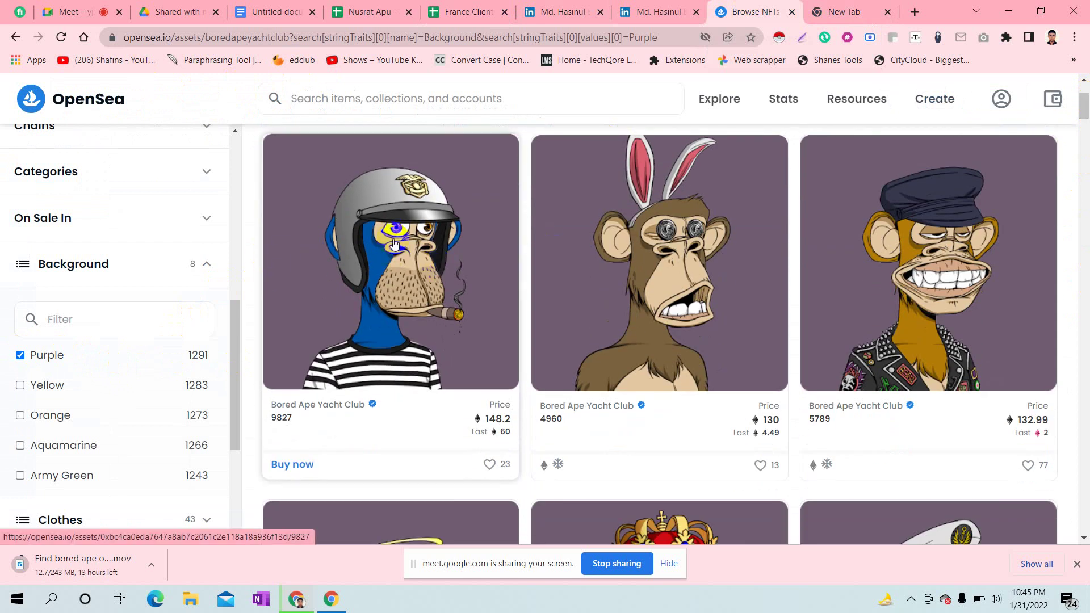
{"action": "right_click", "coordinate": [352, 217]}
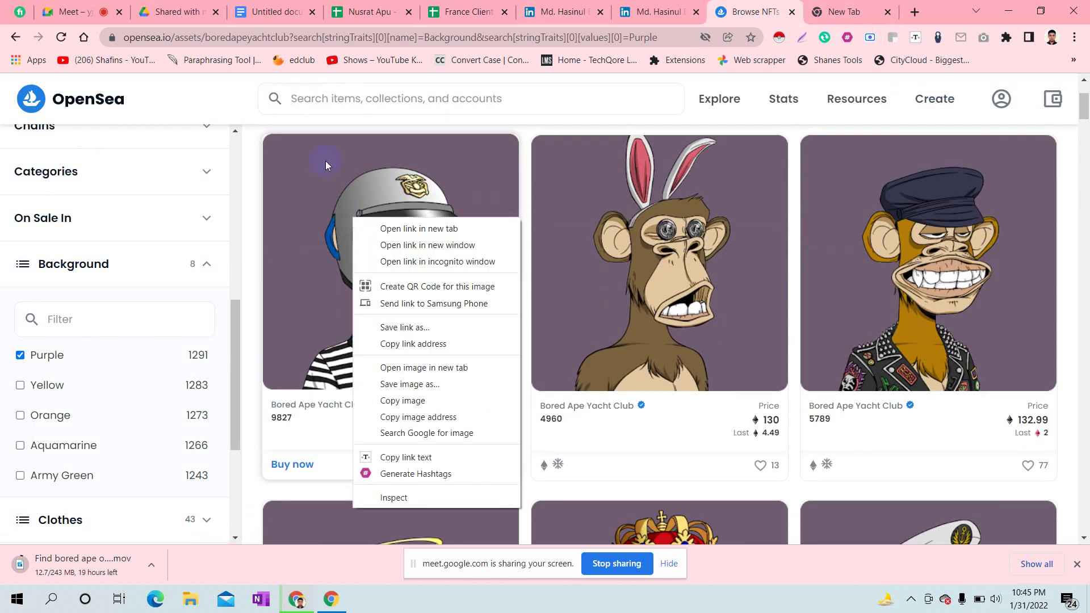
{"action": "left_click", "coordinate": [408, 229]}
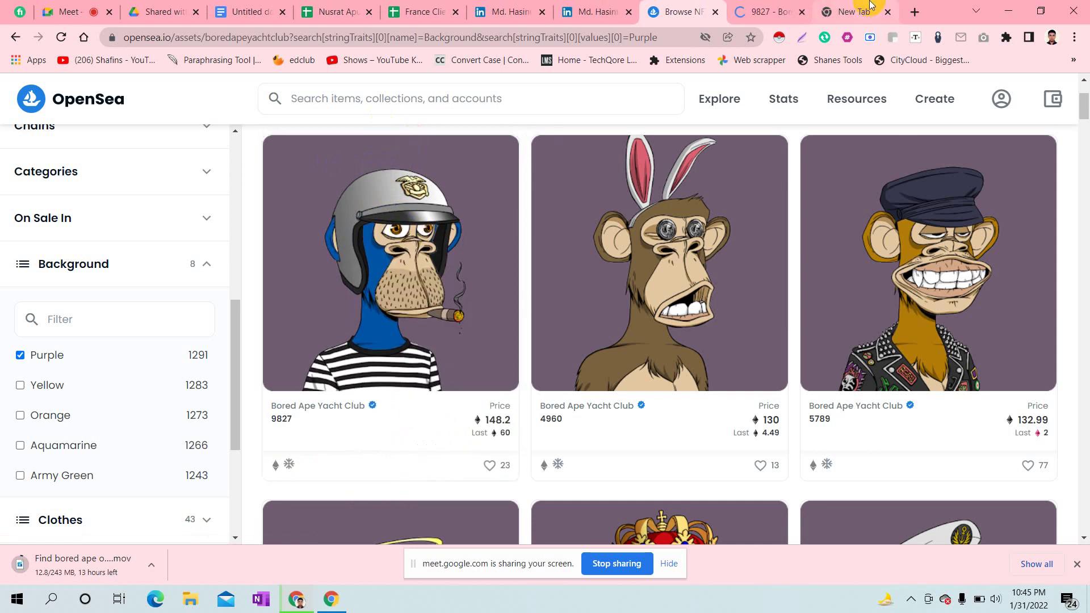
{"action": "left_click", "coordinate": [888, 12]}
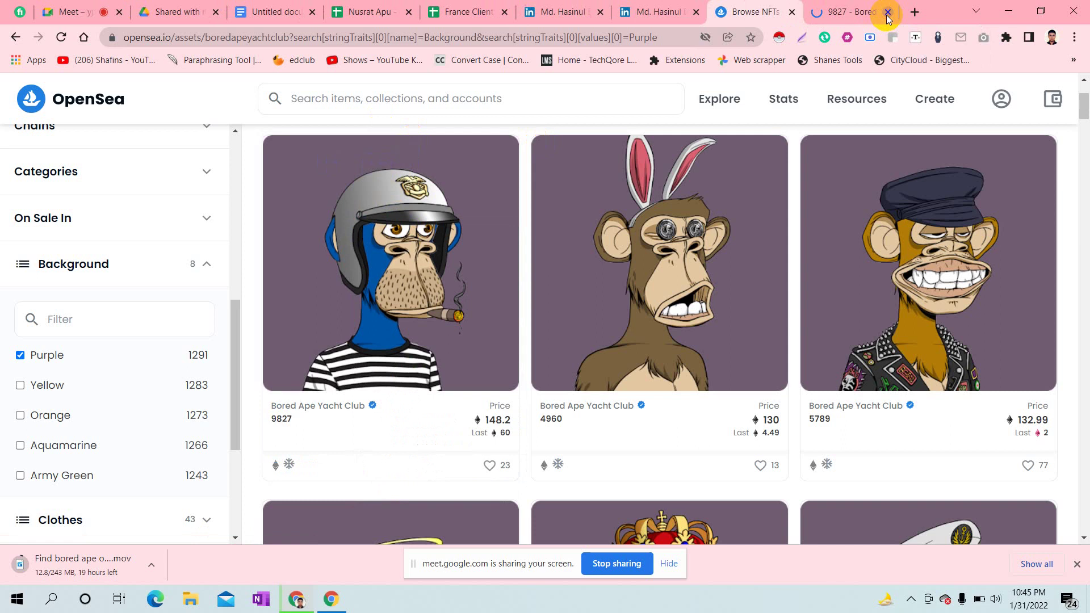
{"action": "left_click", "coordinate": [842, 7]}
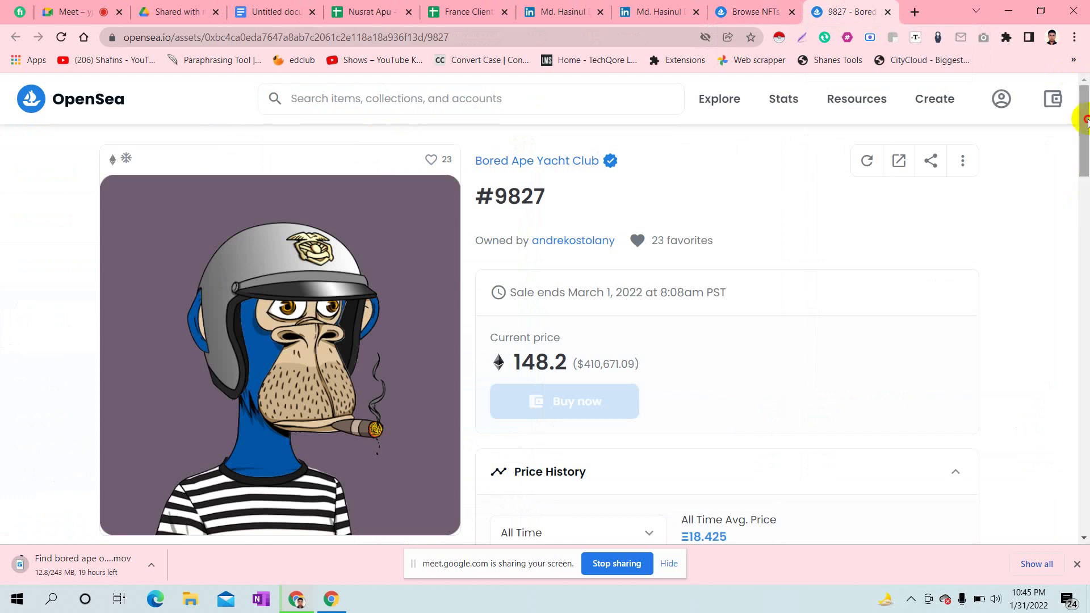
- View the #9827 owner's OpenSea profile twice, then return to the France Client spreadsheet
{"action": "scroll", "coordinate": [1088, 136], "scroll_direction": "down", "scroll_amount": 1}
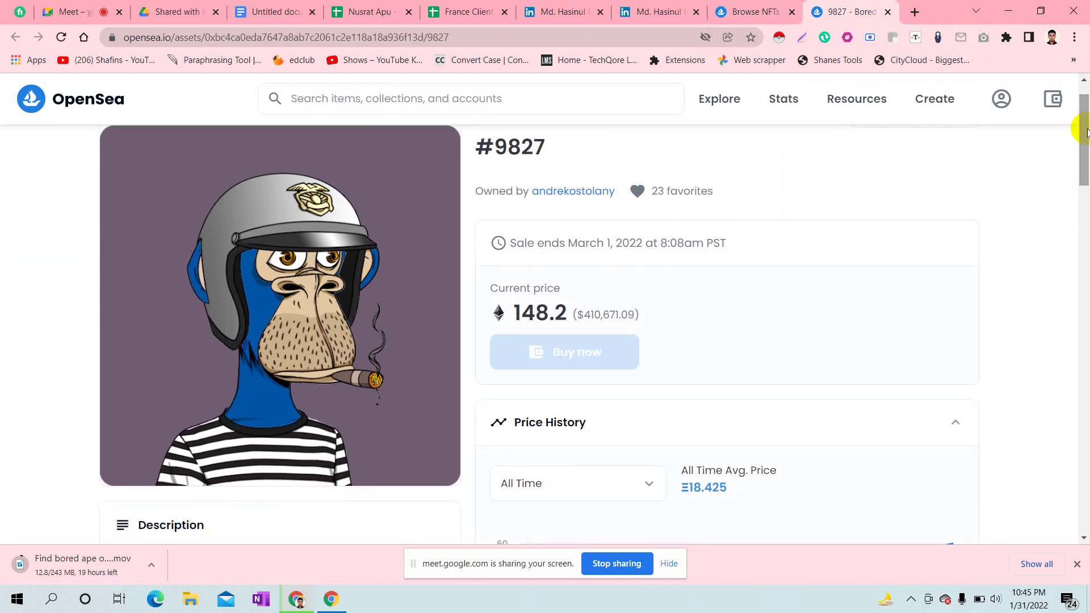
{"action": "scroll", "coordinate": [1087, 133], "scroll_direction": "up", "scroll_amount": 1}
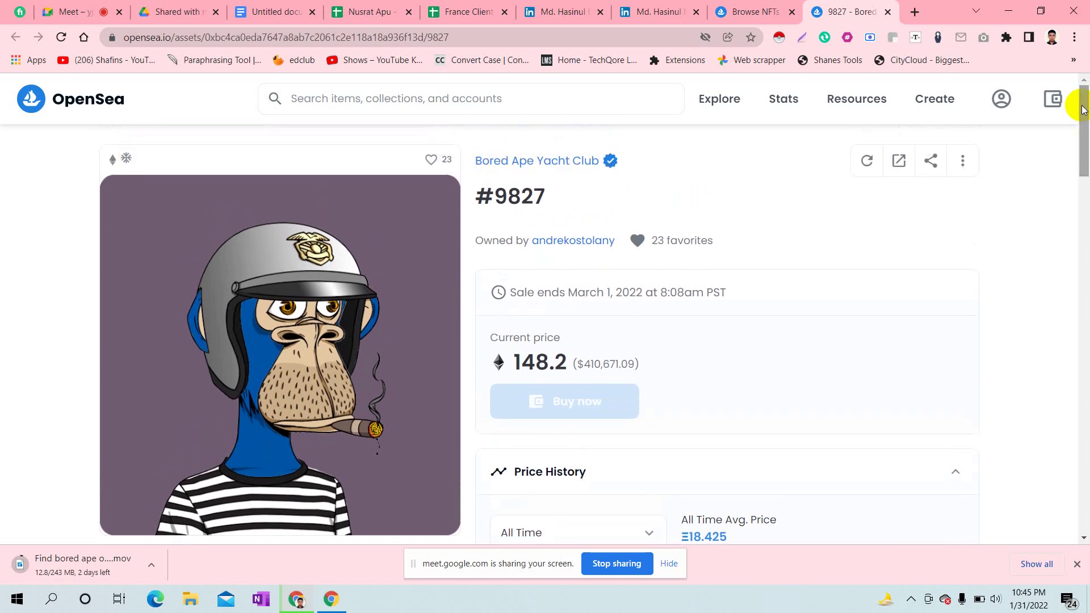
{"action": "left_click", "coordinate": [558, 241]}
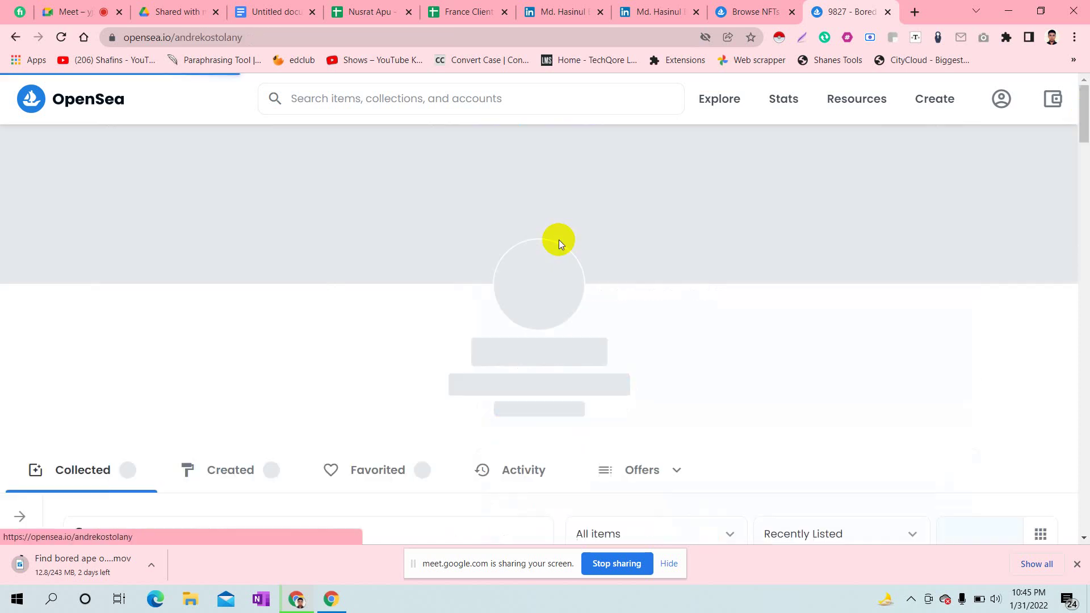
{"action": "left_click", "coordinate": [14, 38]}
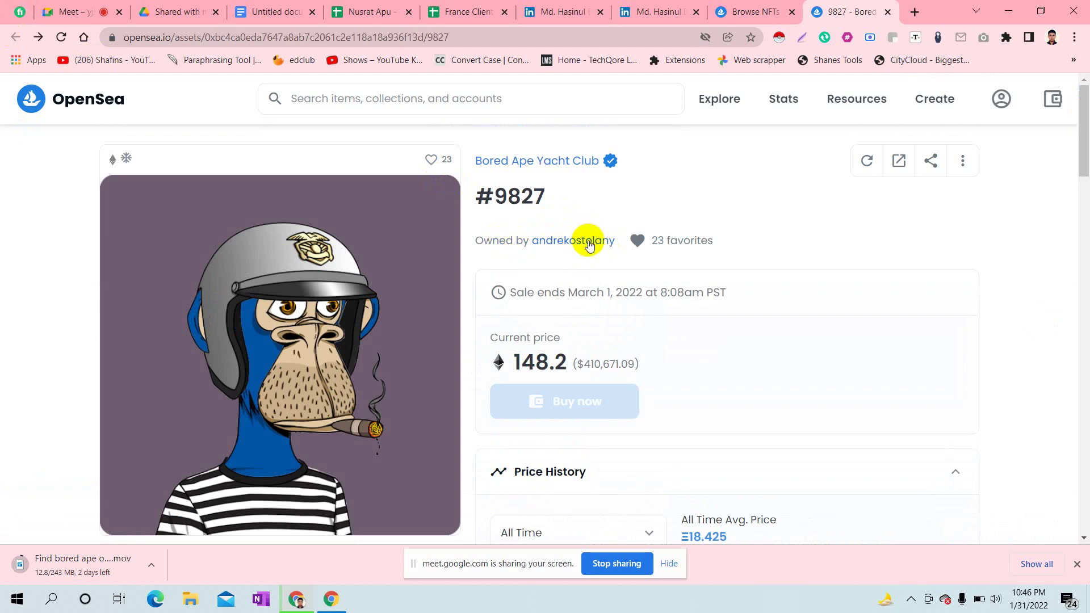
{"action": "left_click", "coordinate": [588, 244]}
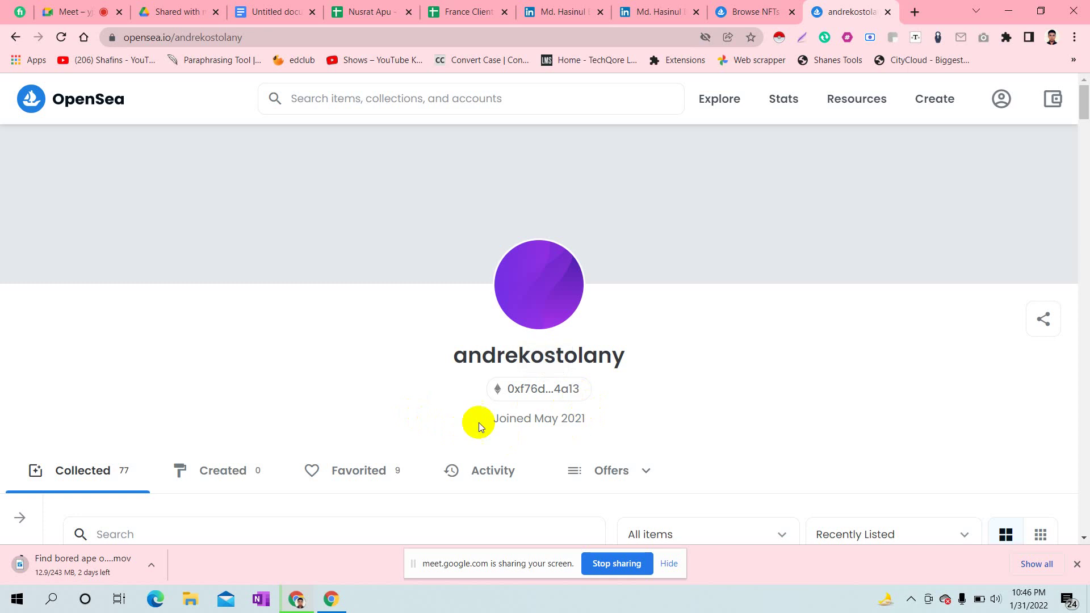
{"action": "left_click", "coordinate": [16, 38]}
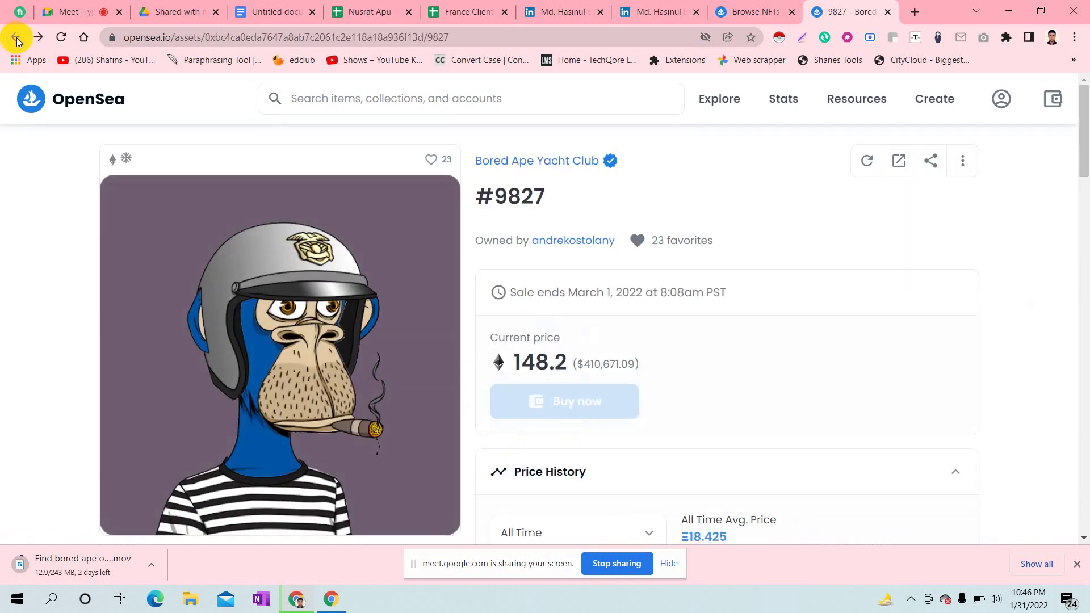
{"action": "left_click", "coordinate": [457, 10]}
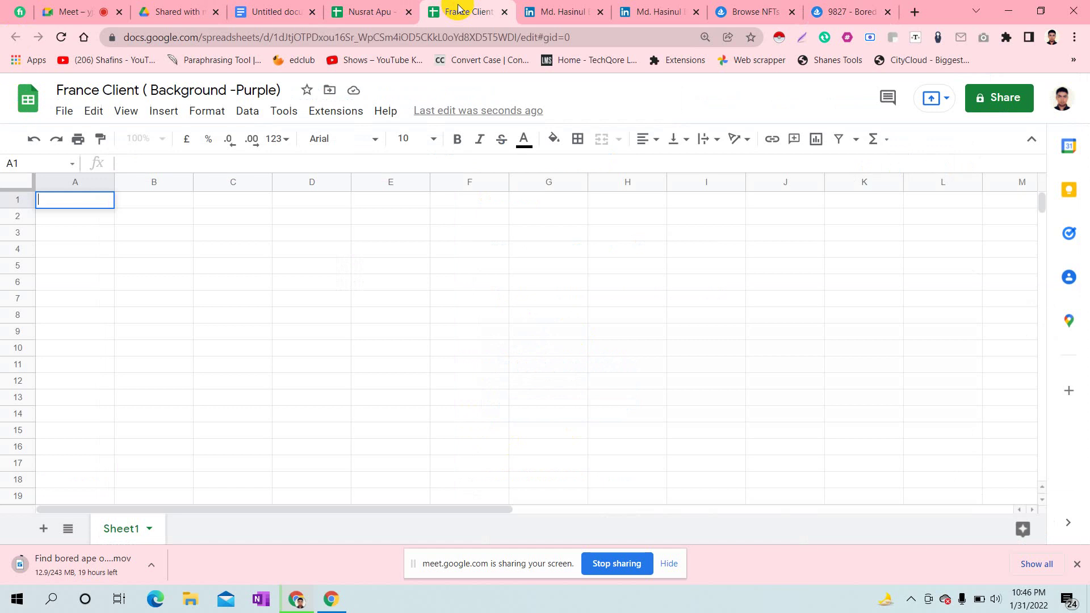
- Enter the headers 'Bored Ape Url' in A1 and 'Open Sea Url' in B1
{"action": "left_click", "coordinate": [80, 206]}
{"action": "type", "text": "Open sea"}
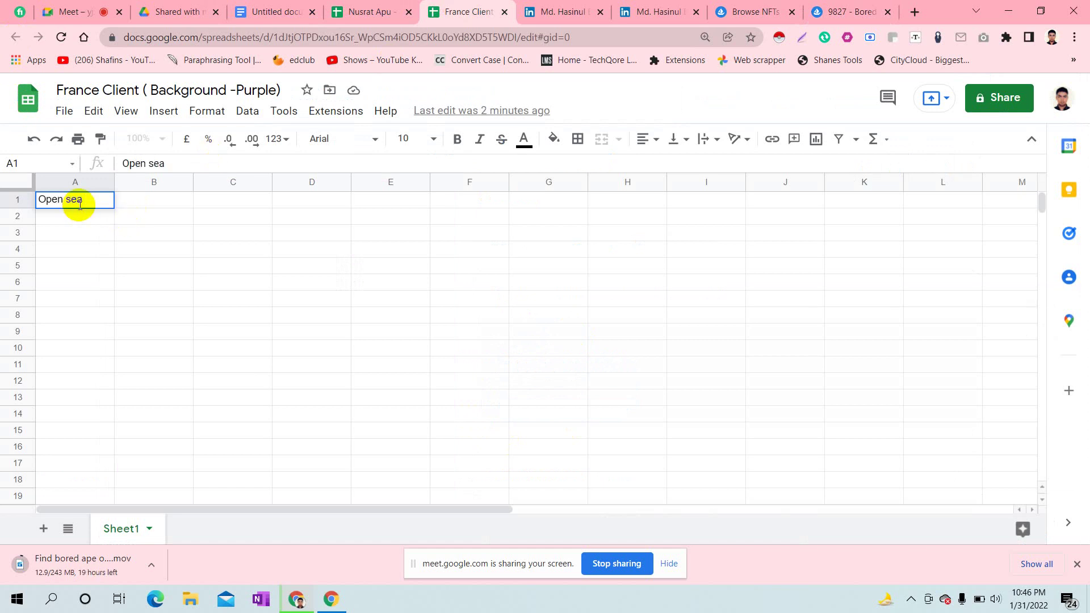
{"action": "key", "text": "BackSpace"}
{"action": "key", "text": "BackSpace"}
{"action": "key", "text": "BackSpace"}
{"action": "key", "text": "BackSpace"}
{"action": "key", "text": "BackSpace"}
{"action": "key", "text": "BackSpace"}
{"action": "key", "text": "BackSpace"}
{"action": "key", "text": "BackSpace"}
{"action": "type", "text": "Nored"}
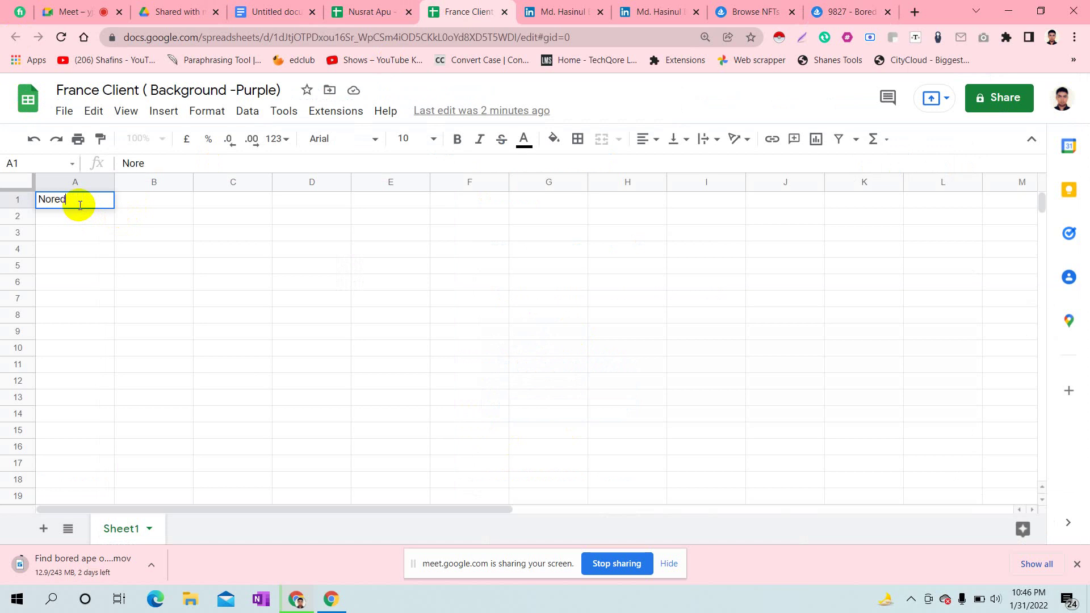
{"action": "key", "text": "BackSpace"}
{"action": "key", "text": "BackSpace"}
{"action": "key", "text": "BackSpace"}
{"action": "key", "text": "BackSpace"}
{"action": "key", "text": "BackSpace"}
{"action": "type", "text": "Bored Ape Url"}
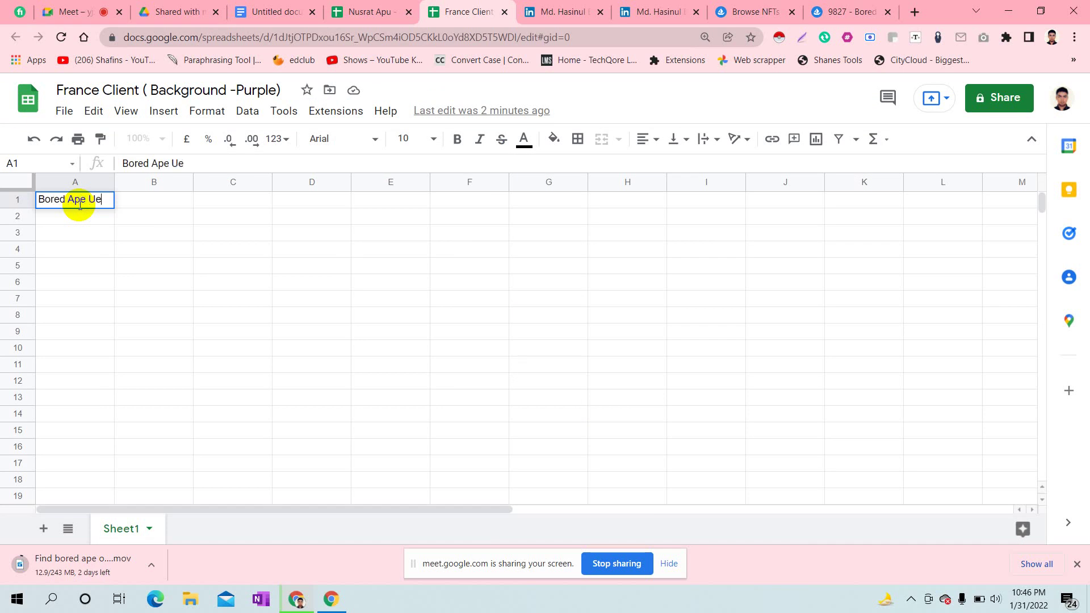
{"action": "double_click", "coordinate": [163, 198]}
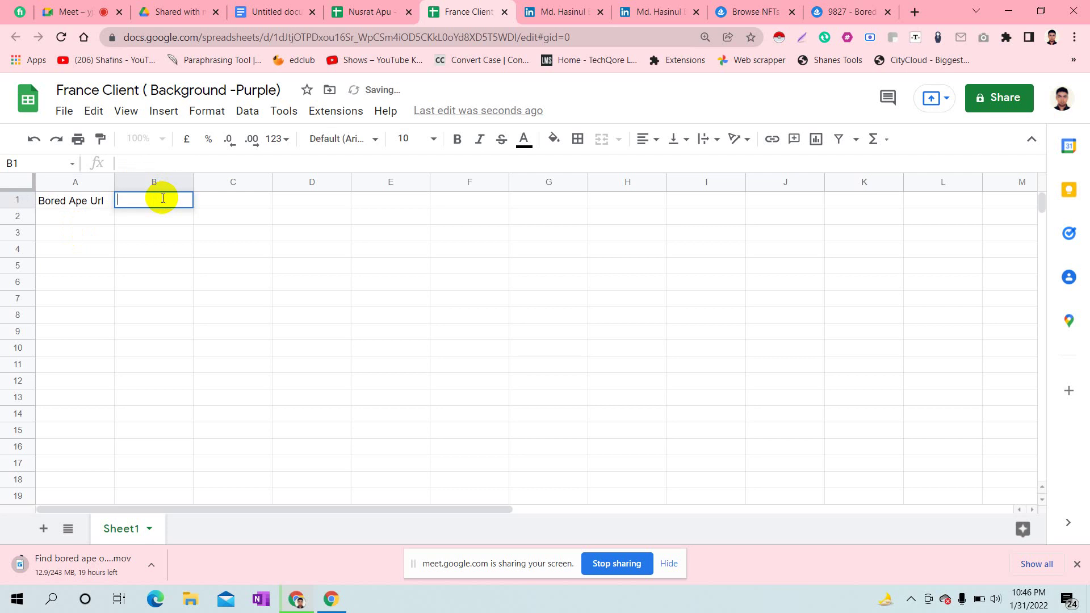
{"action": "type", "text": "Open Sea Url"}
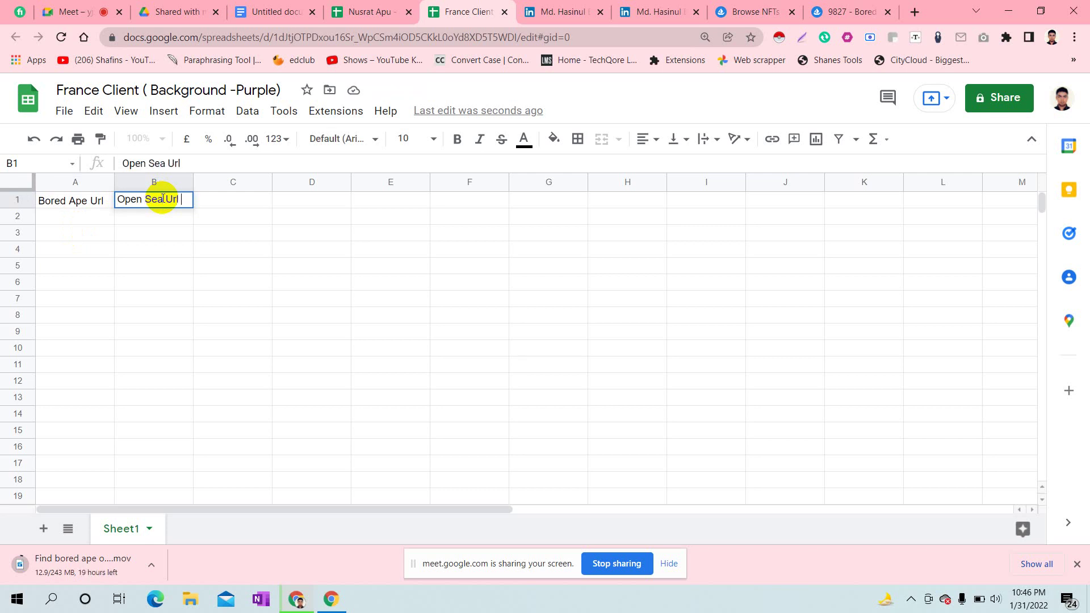
- Add the headers Instagram, Twitter, Discord and Website in C1 through F1
{"action": "left_click", "coordinate": [225, 198]}
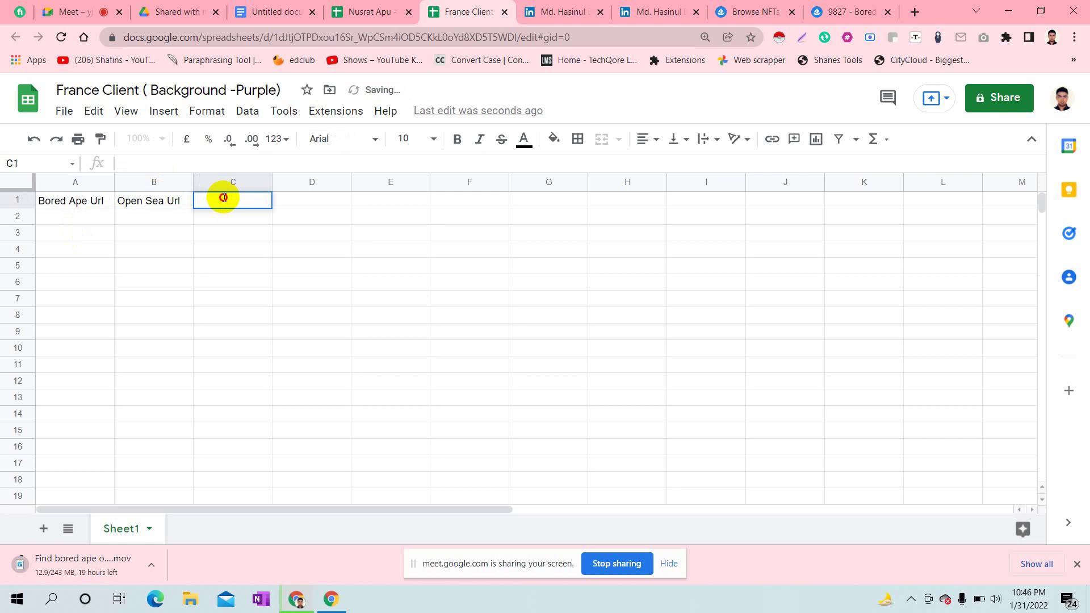
{"action": "type", "text": "Instagram"}
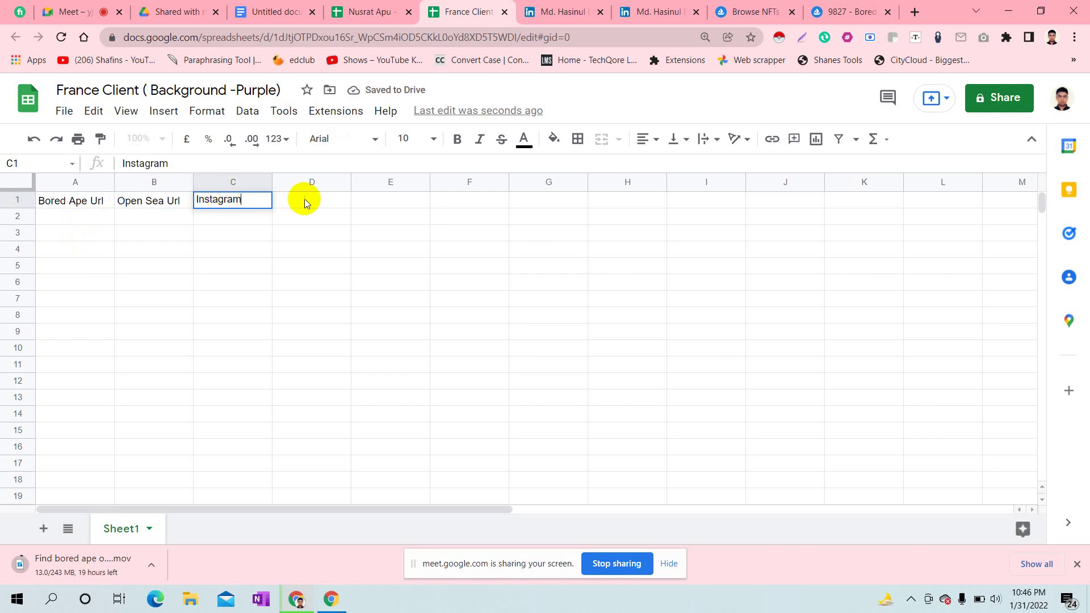
{"action": "double_click", "coordinate": [308, 200]}
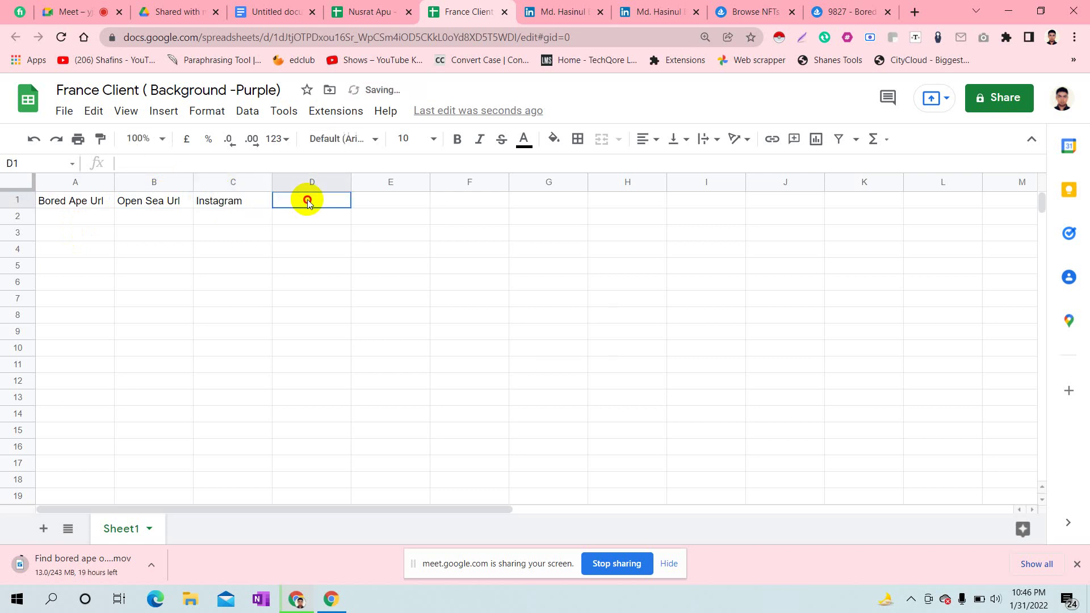
{"action": "type", "text": "Twitter"}
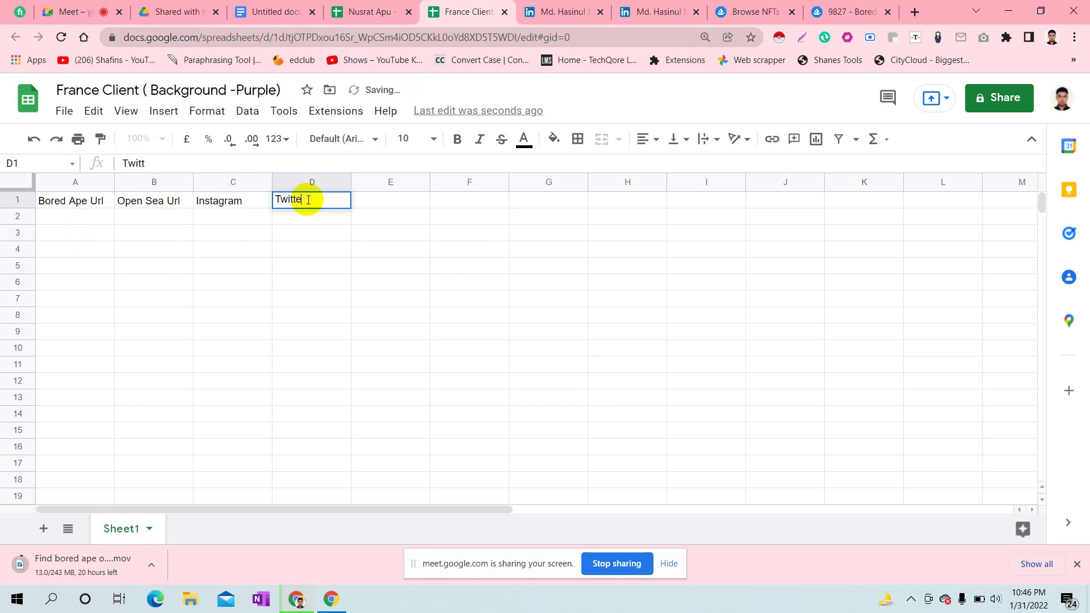
{"action": "double_click", "coordinate": [403, 202]}
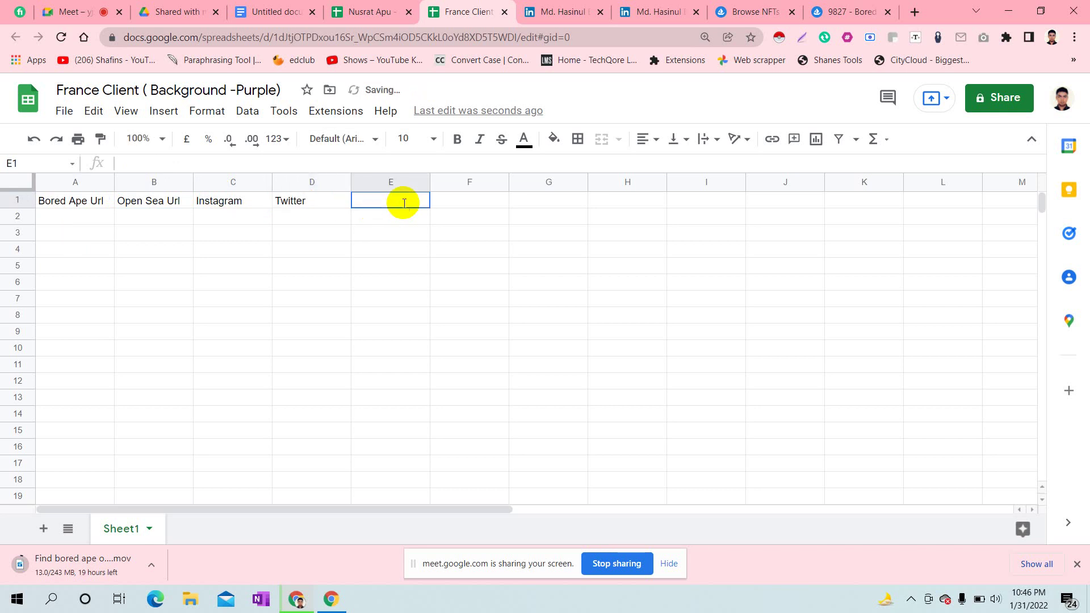
{"action": "type", "text": "Disco"}
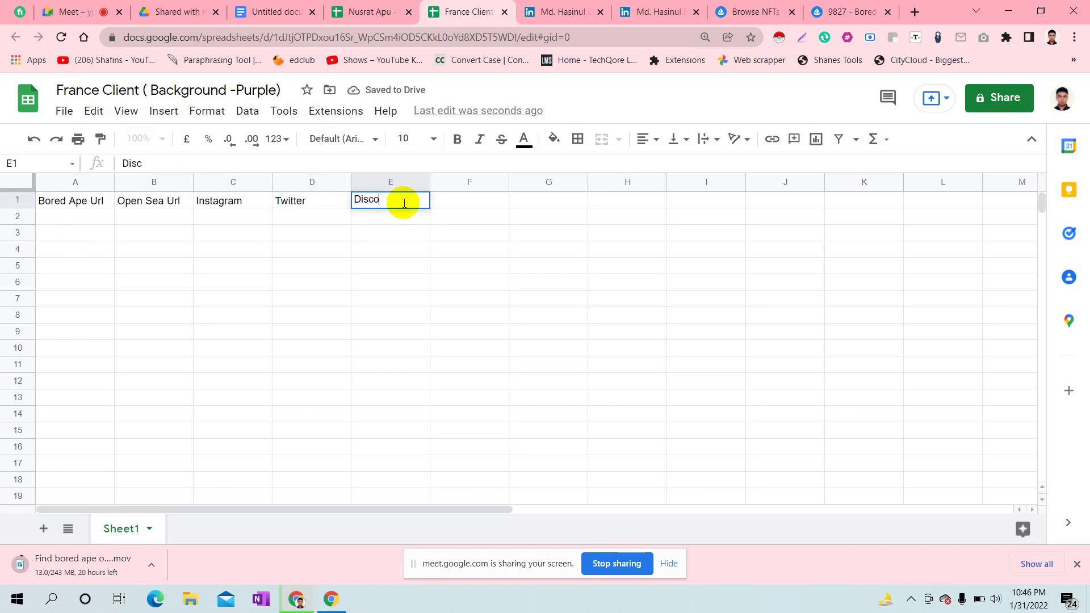
{"action": "type", "text": "rd"}
{"action": "left_click", "coordinate": [469, 275]}
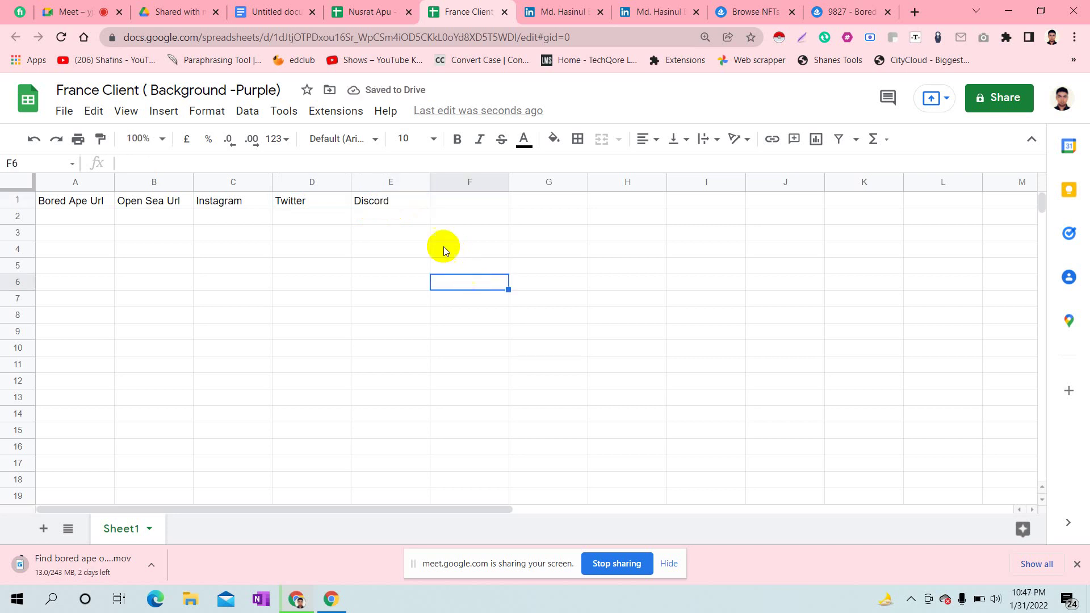
{"action": "left_click", "coordinate": [445, 200]}
{"action": "double_click", "coordinate": [445, 200]}
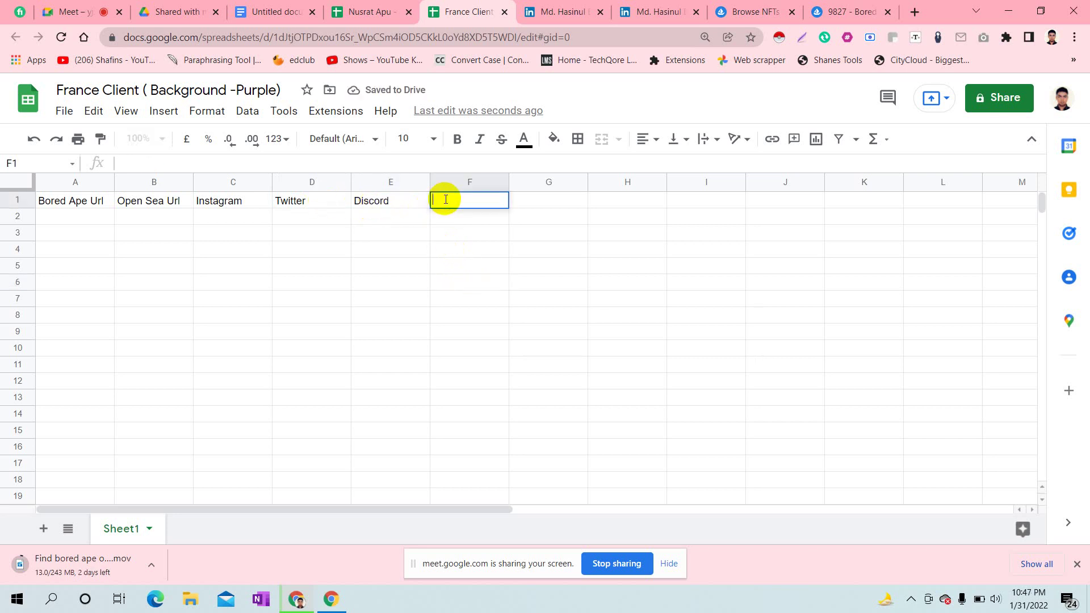
{"action": "type", "text": "Webs"}
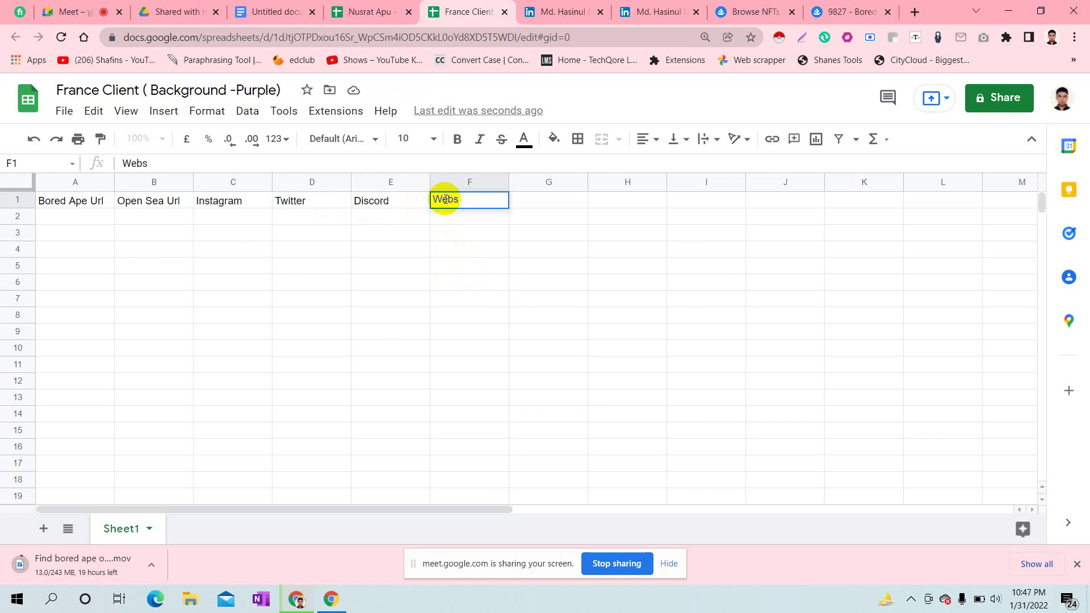
{"action": "type", "text": "ite"}
{"action": "left_click", "coordinate": [466, 252]}
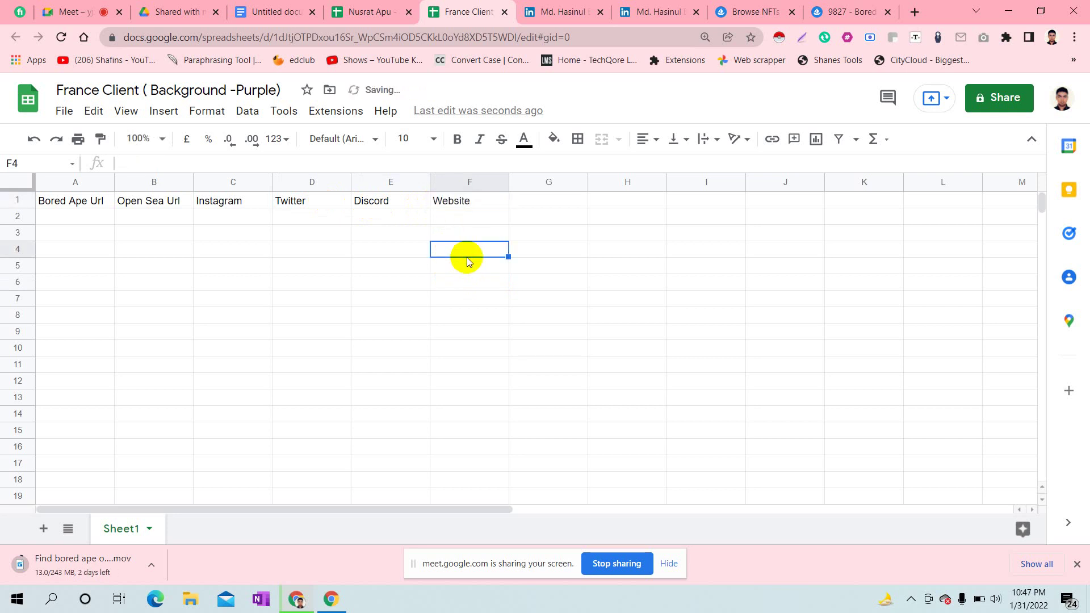
{"action": "left_click", "coordinate": [19, 200]}
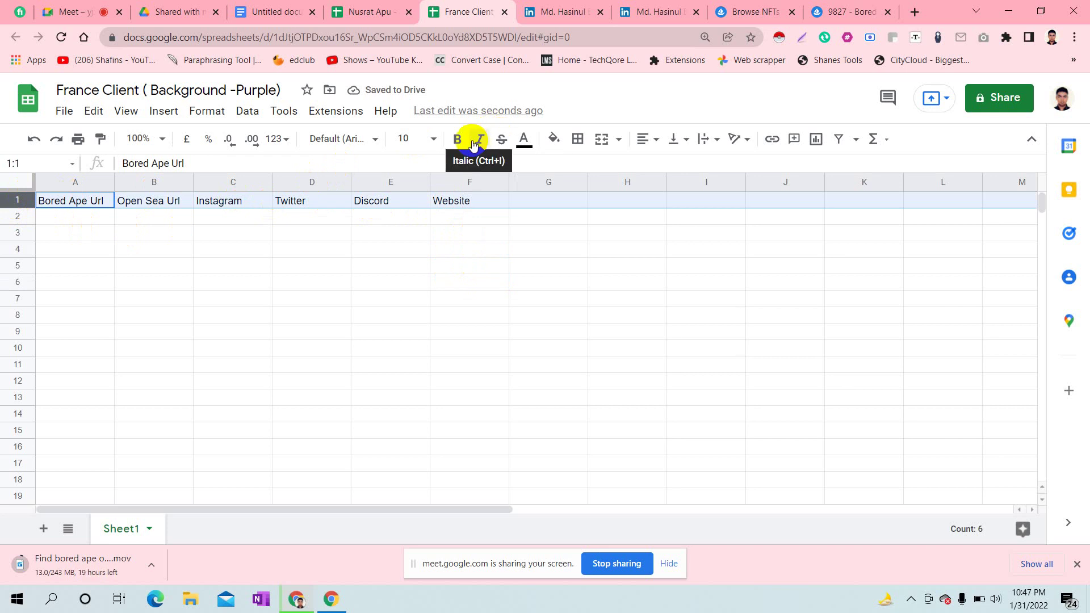
- Make the header row bold at font size 11 and widen columns A and B
{"action": "left_click", "coordinate": [456, 141]}
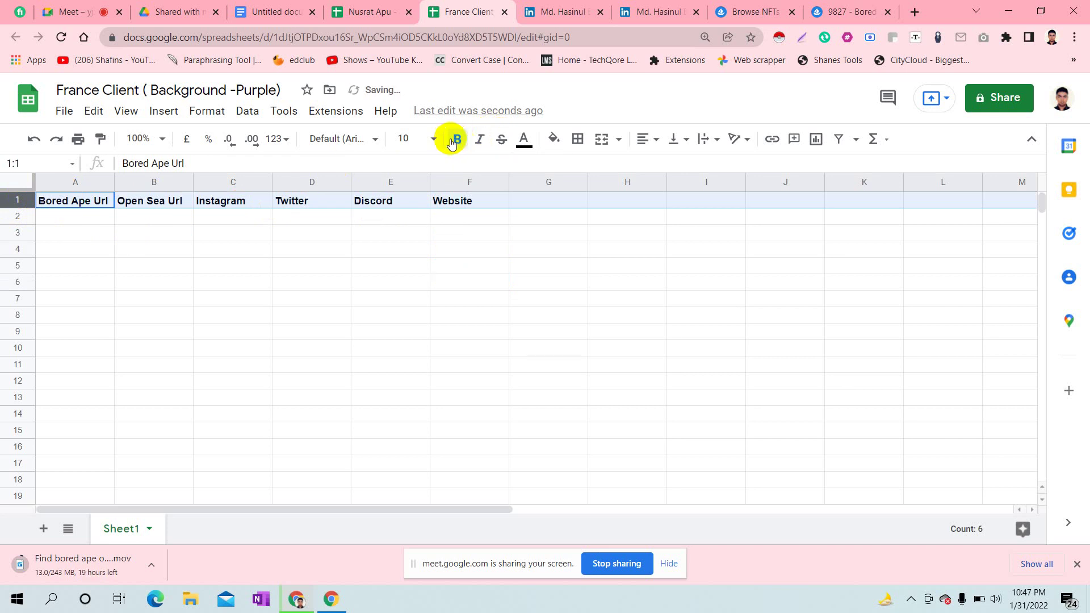
{"action": "left_click", "coordinate": [434, 139]}
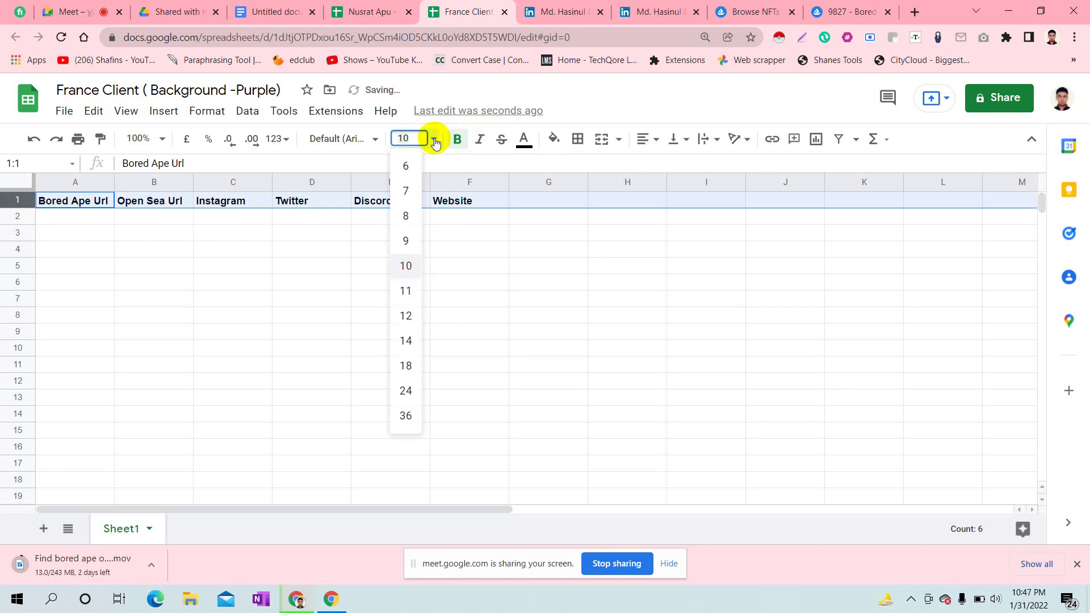
{"action": "left_click", "coordinate": [409, 293]}
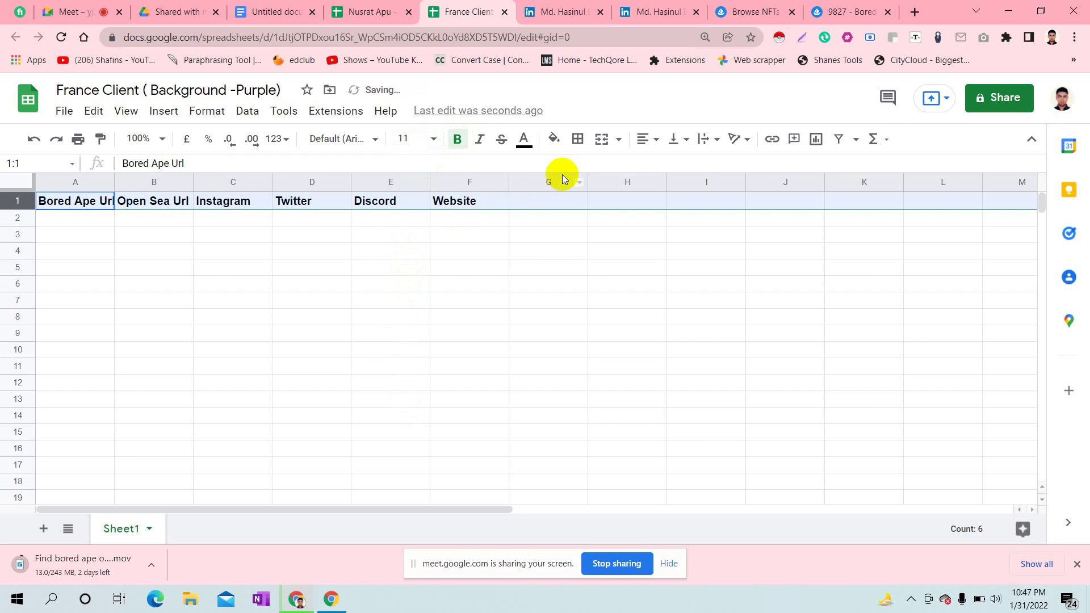
{"action": "left_click", "coordinate": [553, 277]}
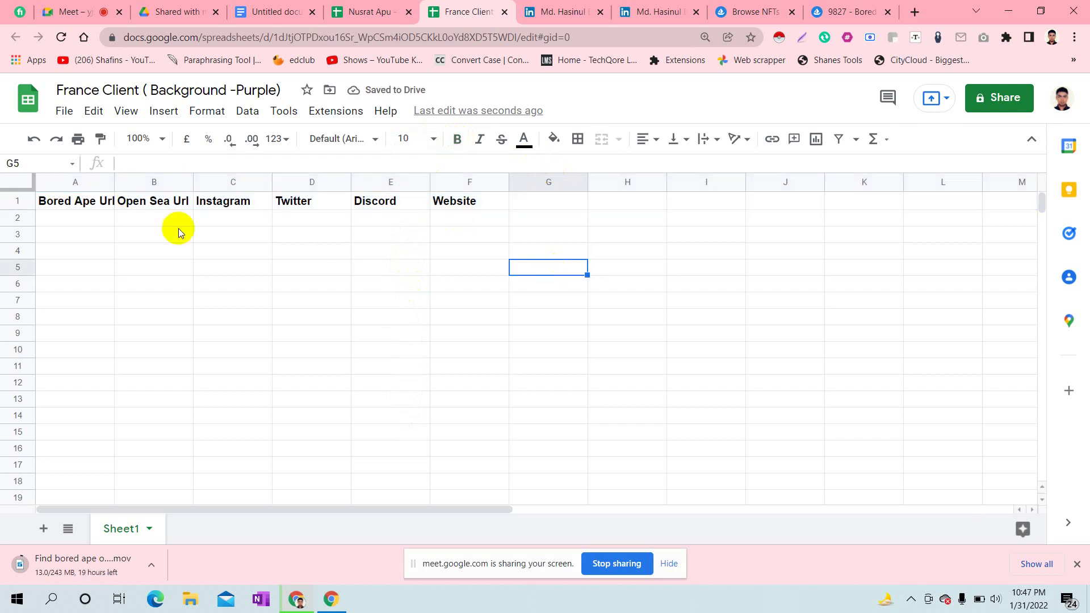
{"action": "left_click_drag", "start_coordinate": [113, 176], "coordinate": [147, 180]}
{"action": "left_click_drag", "start_coordinate": [225, 180], "coordinate": [250, 179]}
- Give header cells A1:F1 a black fill with bright green text
{"action": "left_click_drag", "start_coordinate": [57, 203], "coordinate": [546, 207]}
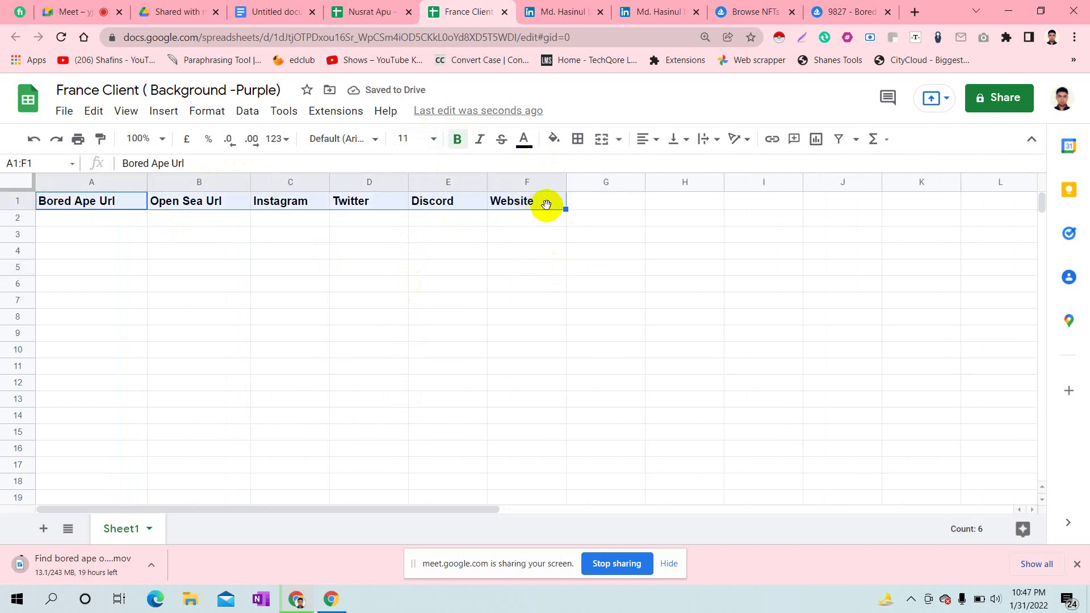
{"action": "left_click", "coordinate": [555, 139]}
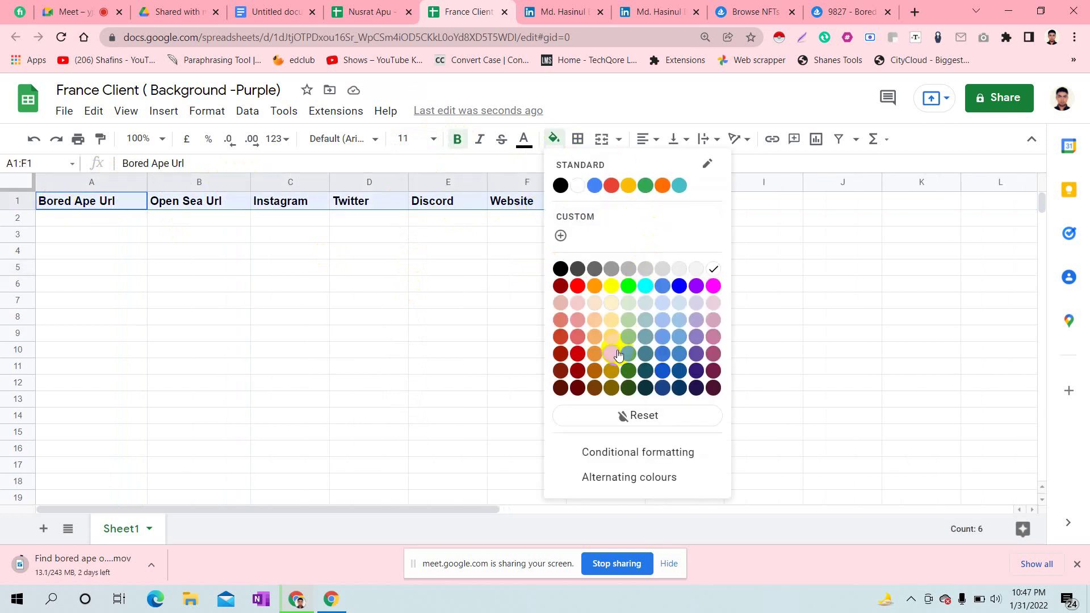
{"action": "left_click", "coordinate": [562, 269]}
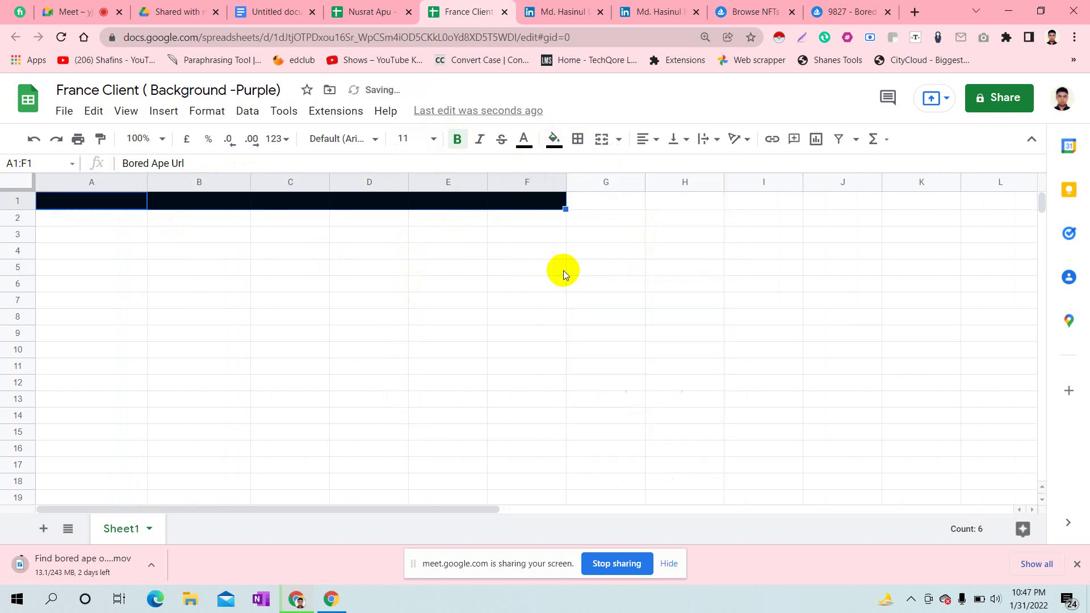
{"action": "left_click", "coordinate": [523, 138]}
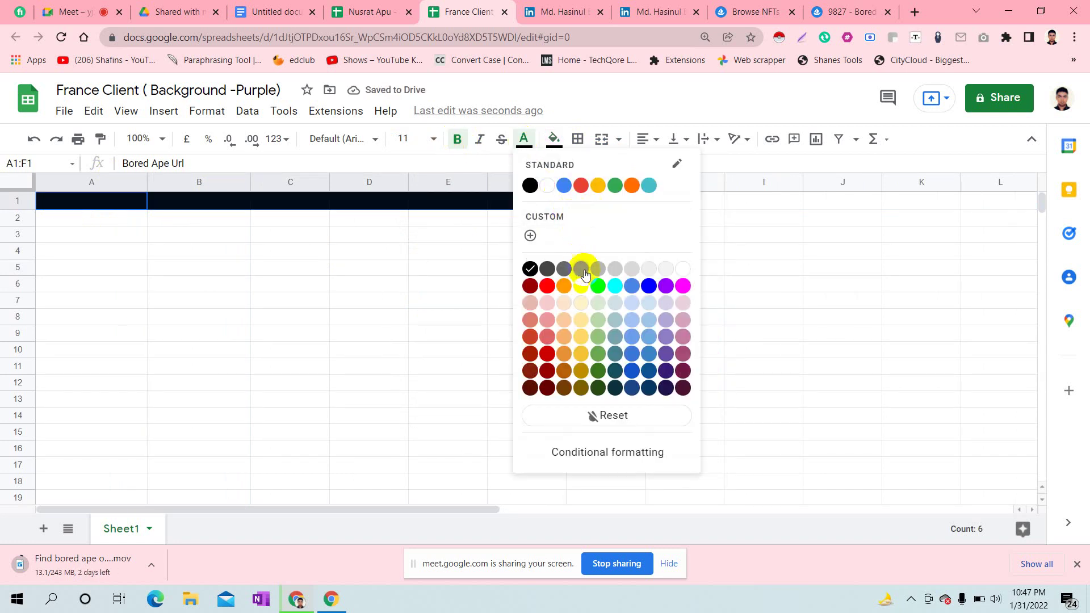
{"action": "left_click", "coordinate": [606, 287]}
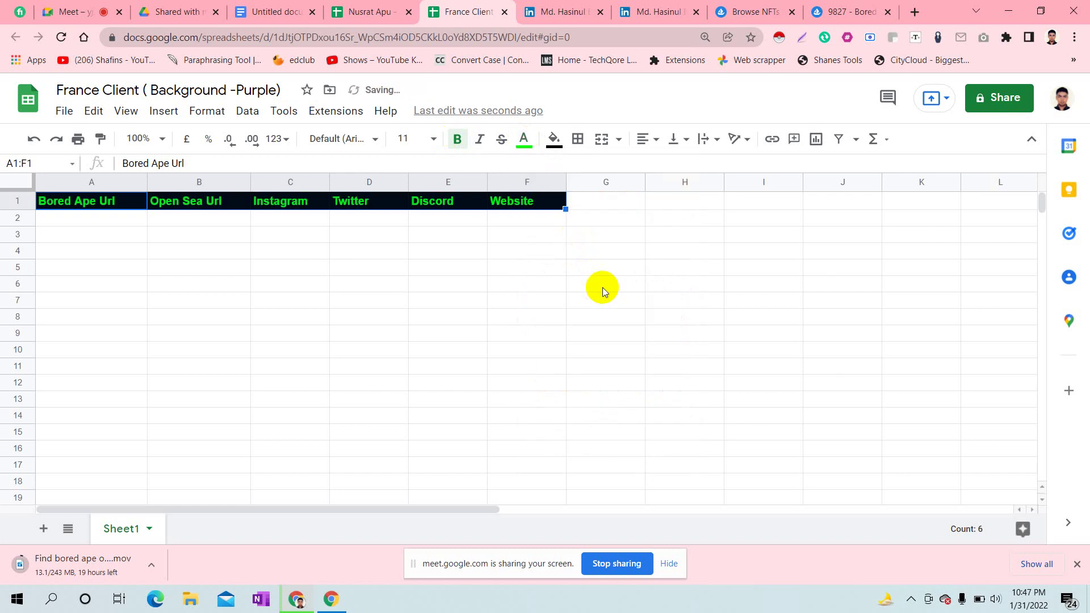
{"action": "left_click", "coordinate": [232, 300]}
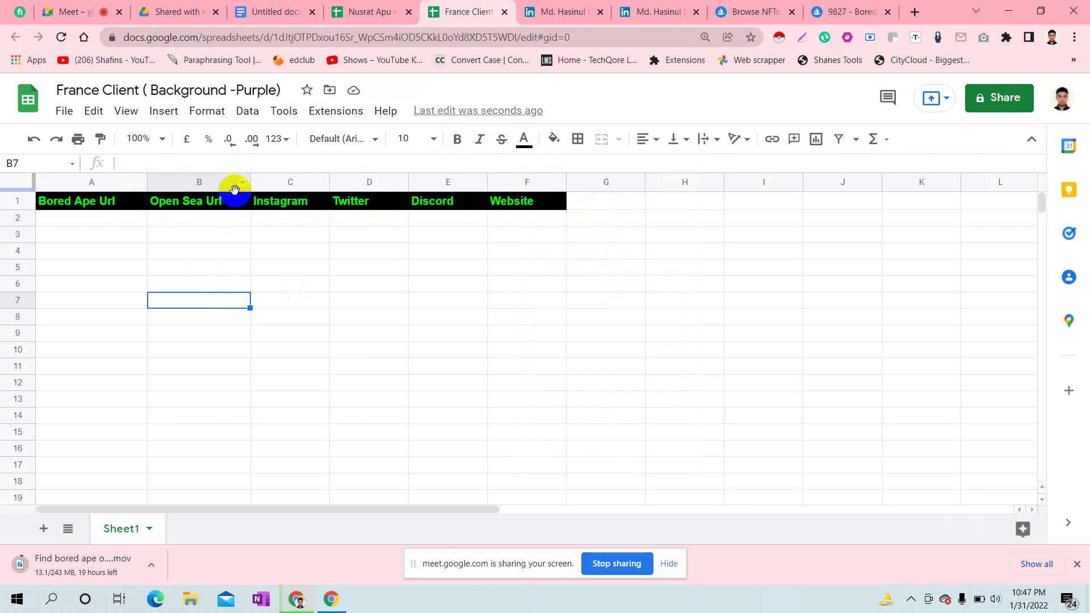
- Close the separate #9827 item page, leaving the purple-background ape grid showing
{"action": "left_click", "coordinate": [815, 7]}
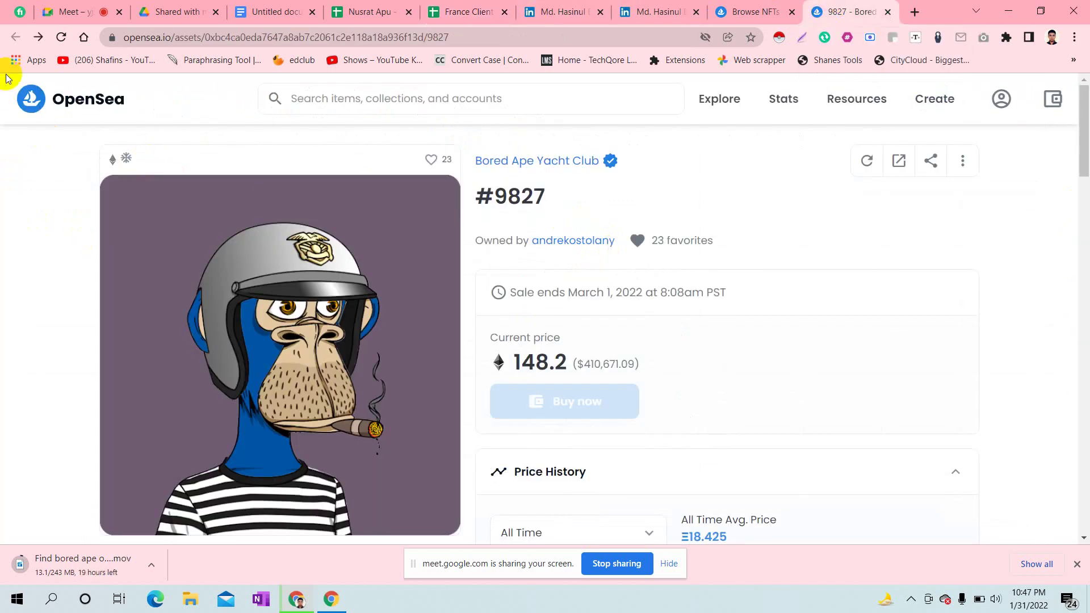
{"action": "left_click", "coordinate": [755, 8]}
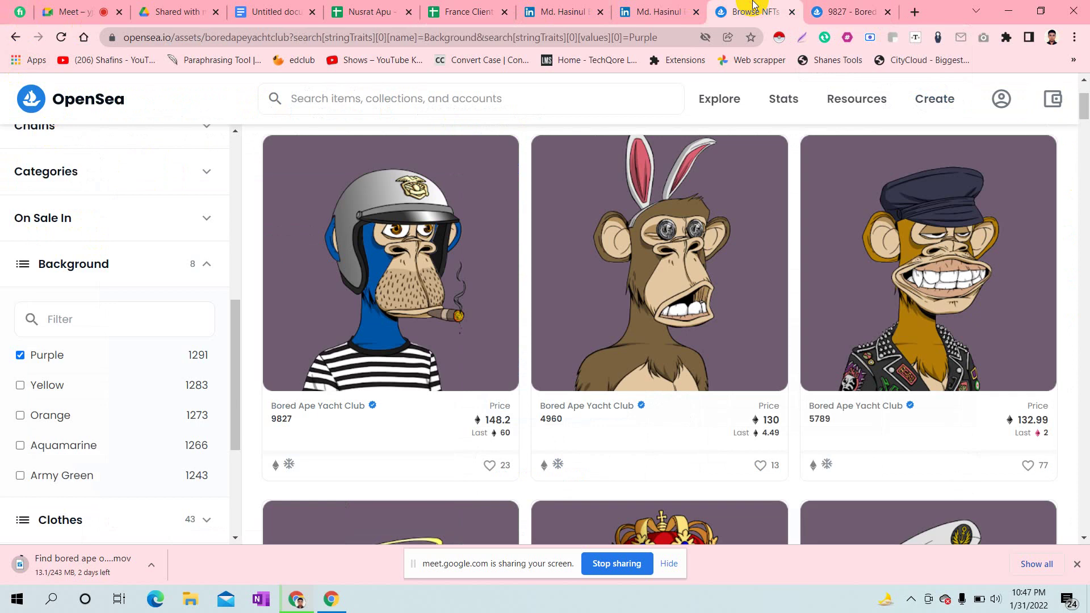
{"action": "left_click", "coordinate": [887, 12]}
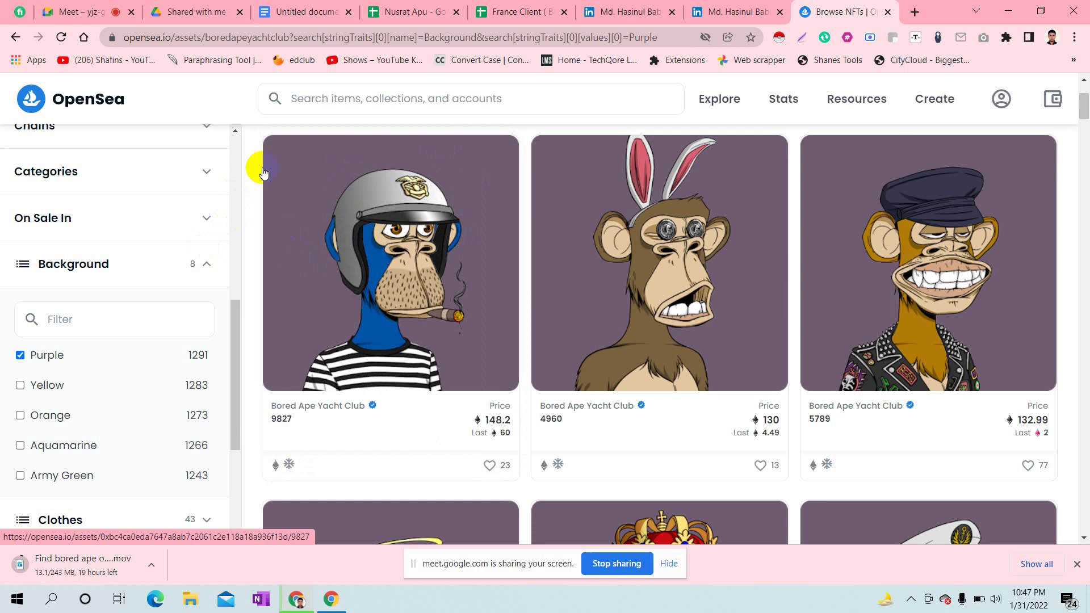
- Reopen ape #9827 in a new tab, copy its page URL, and return to the spreadsheet
{"action": "right_click", "coordinate": [359, 193]}
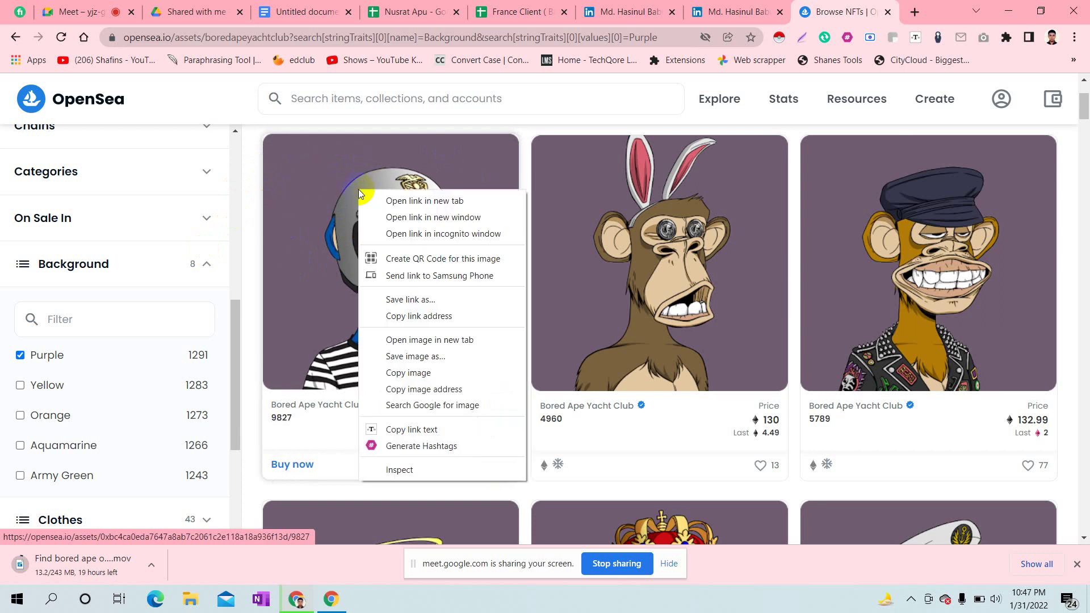
{"action": "left_click", "coordinate": [398, 201]}
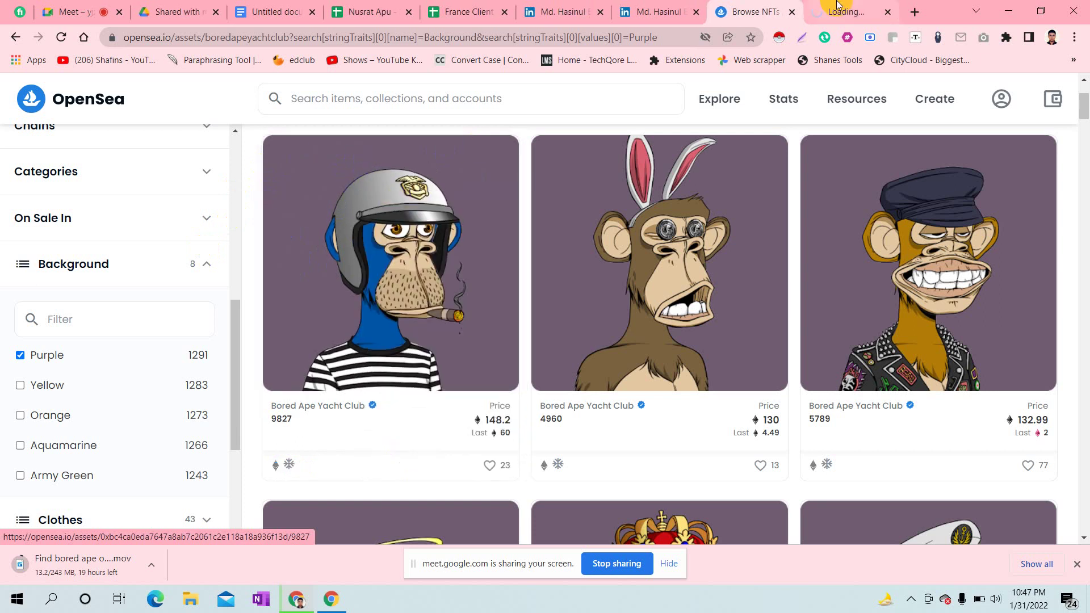
{"action": "key", "text": "ctrl+Tab"}
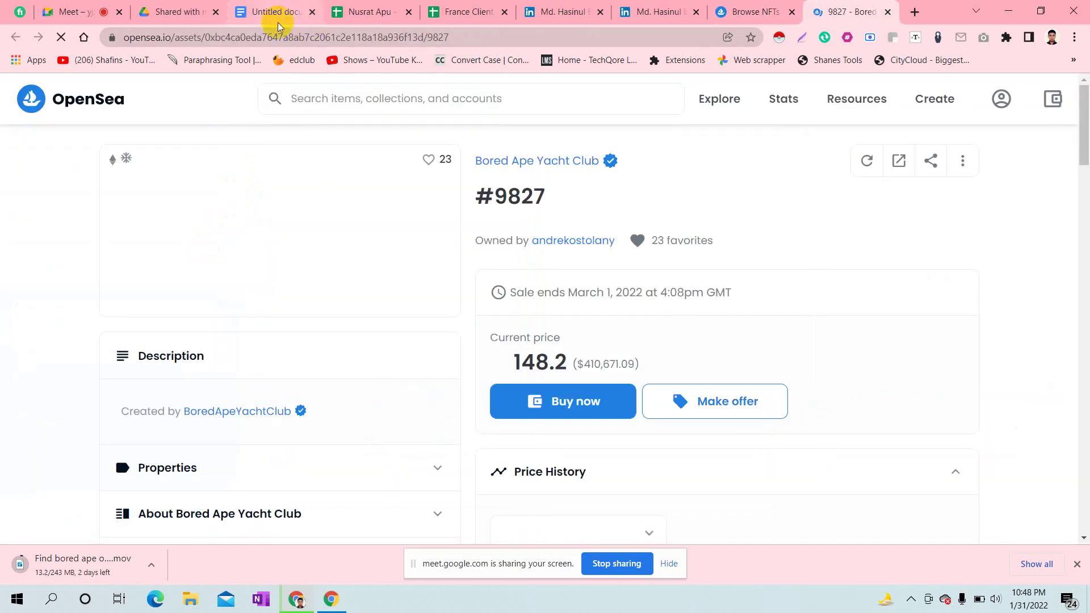
{"action": "left_click", "coordinate": [274, 40]}
{"action": "key", "text": "ctrl+c"}
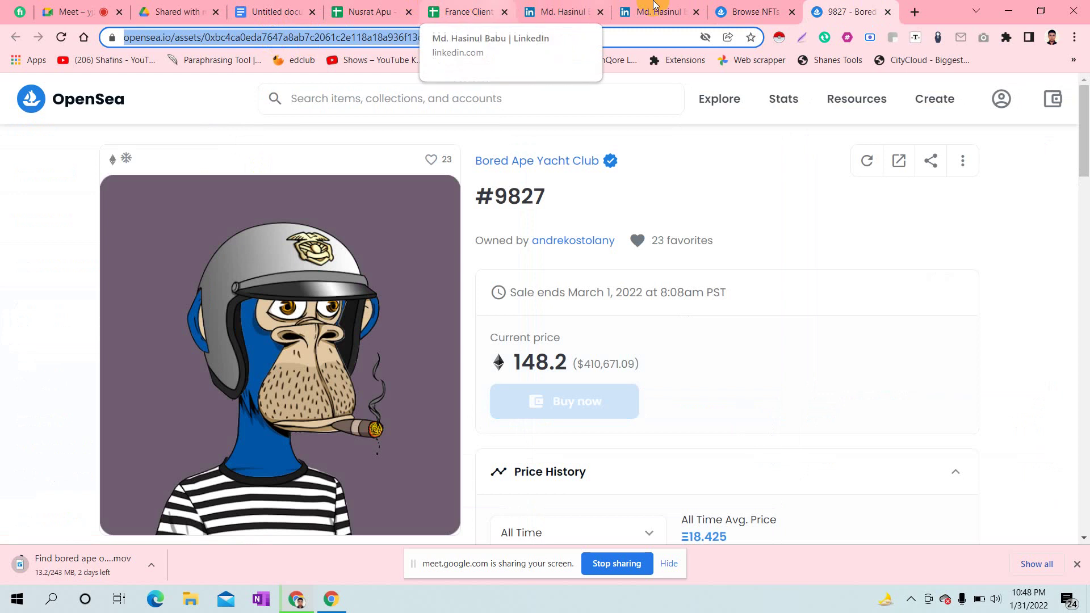
{"action": "left_click", "coordinate": [491, 7]}
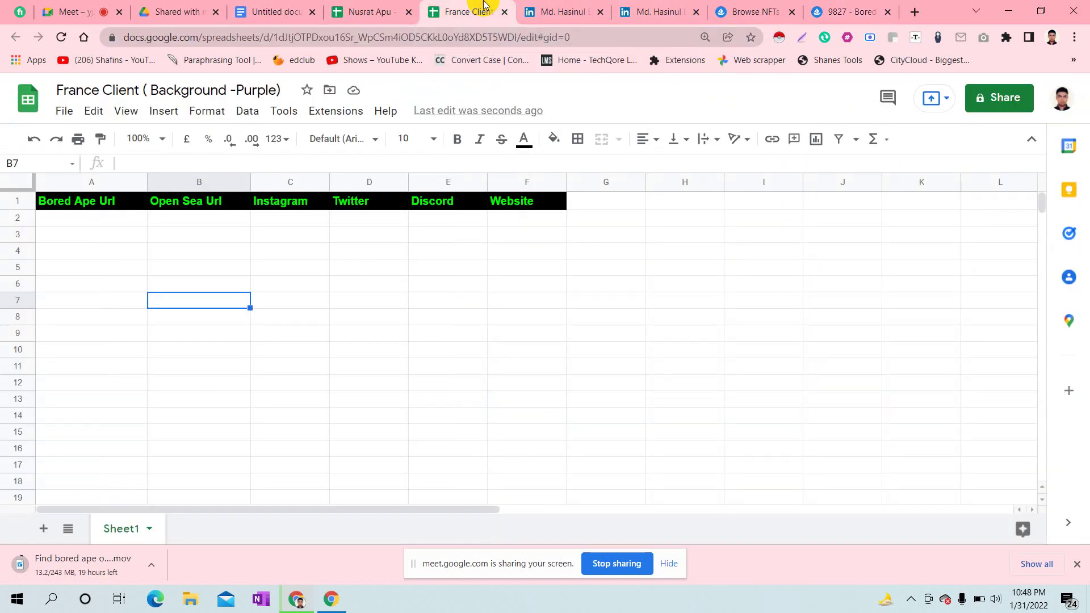
- Paste the #9827 asset URL into A2, then go back to the ape's OpenSea page
{"action": "left_click", "coordinate": [110, 221]}
{"action": "double_click", "coordinate": [110, 220]}
{"action": "key", "text": "ctrl+v"}
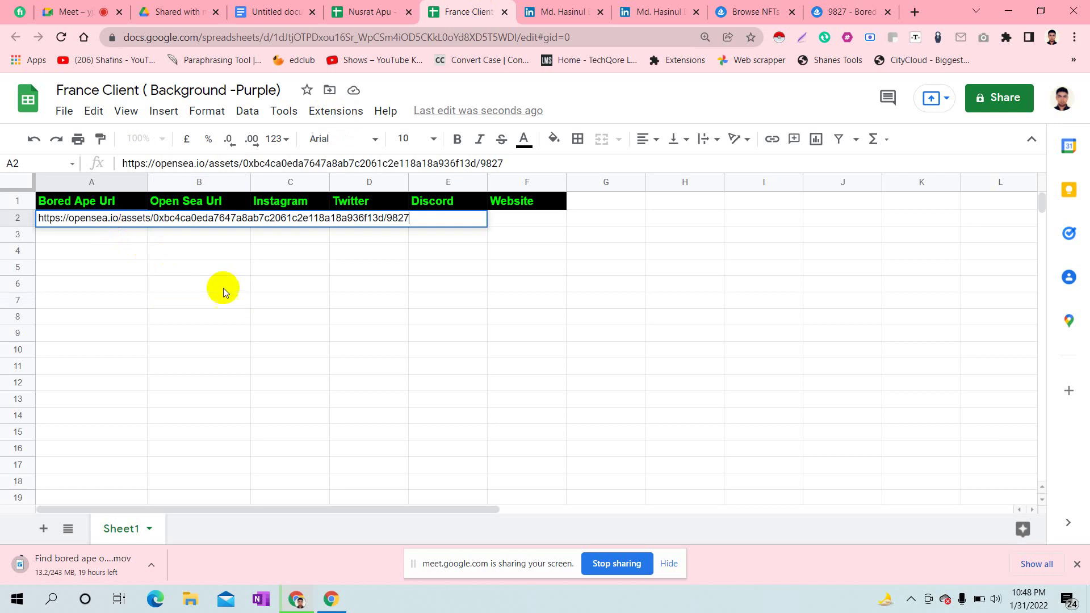
{"action": "left_click", "coordinate": [227, 294]}
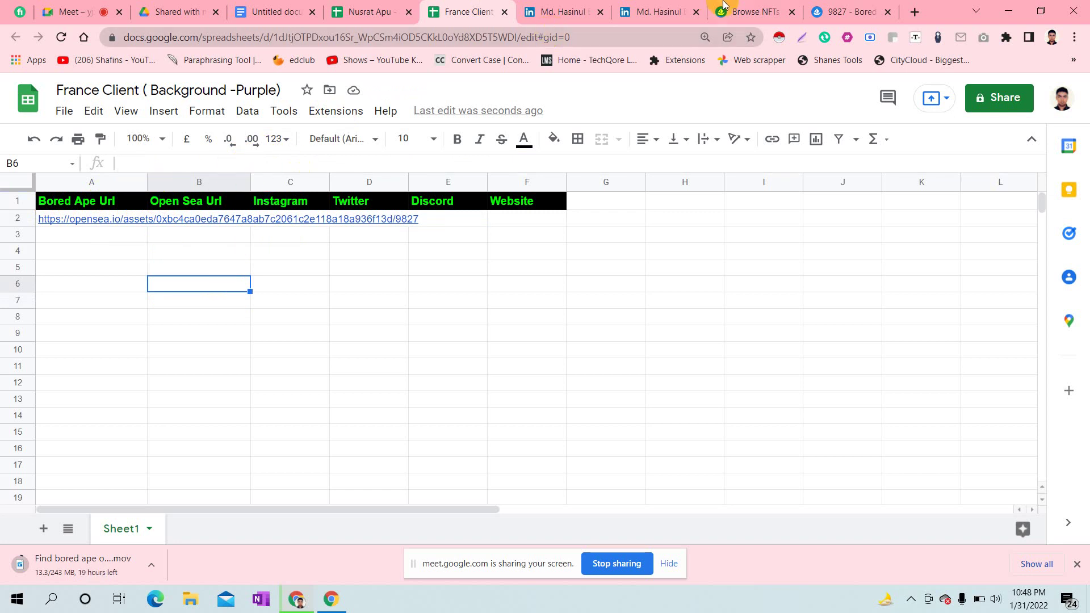
{"action": "left_click", "coordinate": [848, 4]}
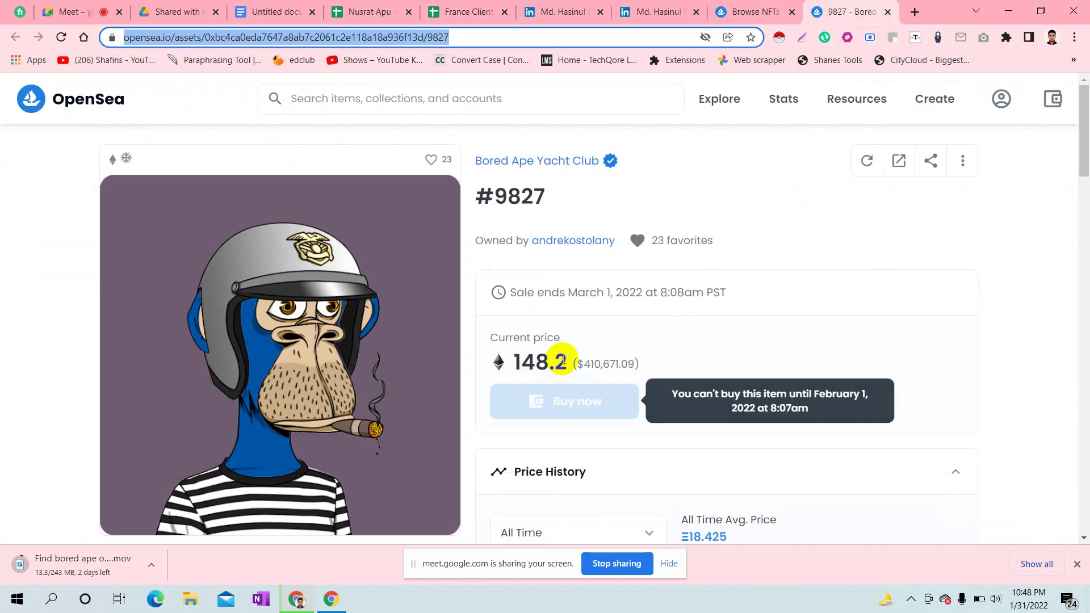
- Copy the URL of ape #9827's owner profile and return to the spreadsheet
{"action": "left_click", "coordinate": [578, 242]}
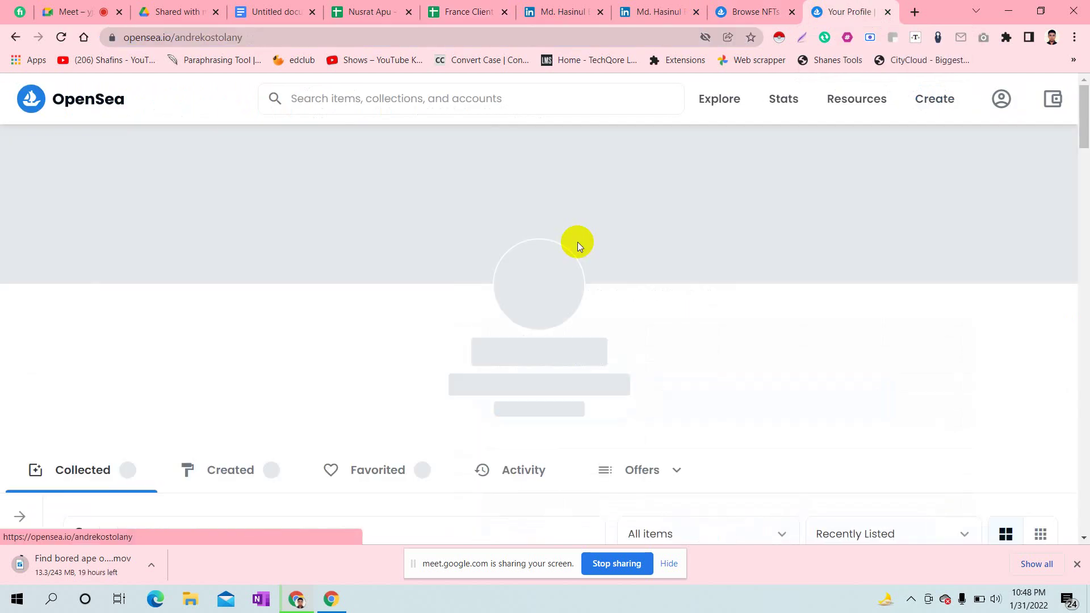
{"action": "left_click", "coordinate": [198, 37]}
{"action": "key", "text": "ctrl+c"}
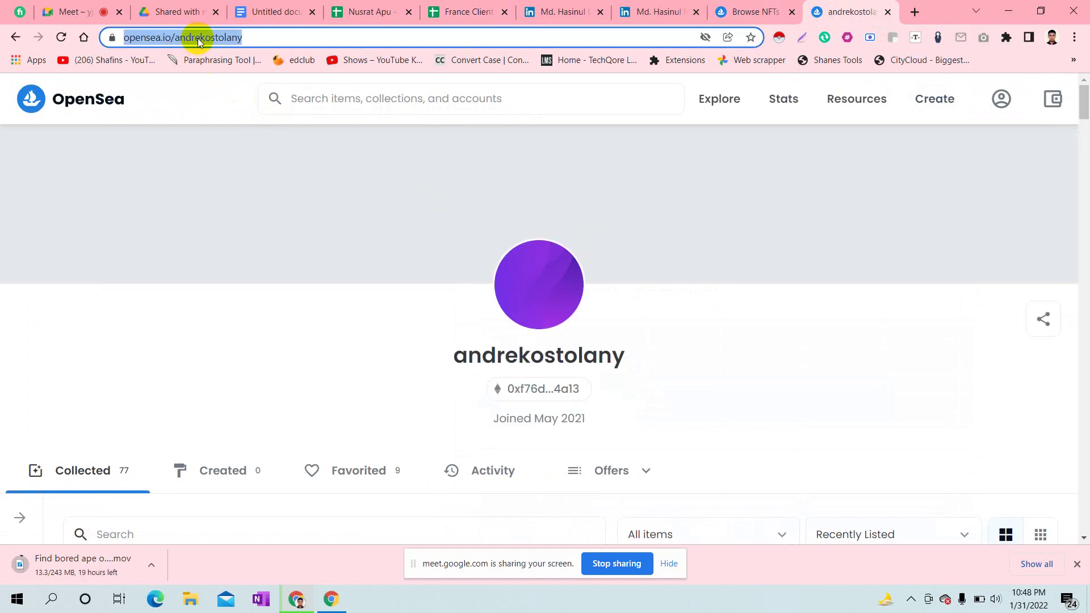
{"action": "left_click", "coordinate": [475, 5]}
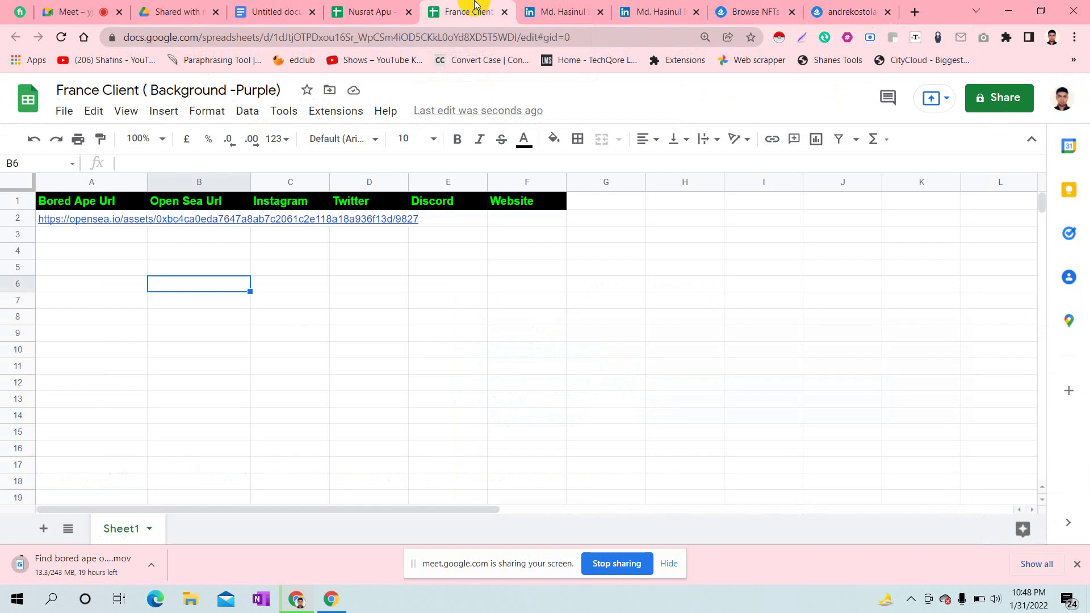
- Paste the owner's profile URL into B2, then close the owner's profile page
{"action": "left_click", "coordinate": [218, 223]}
{"action": "double_click", "coordinate": [219, 223]}
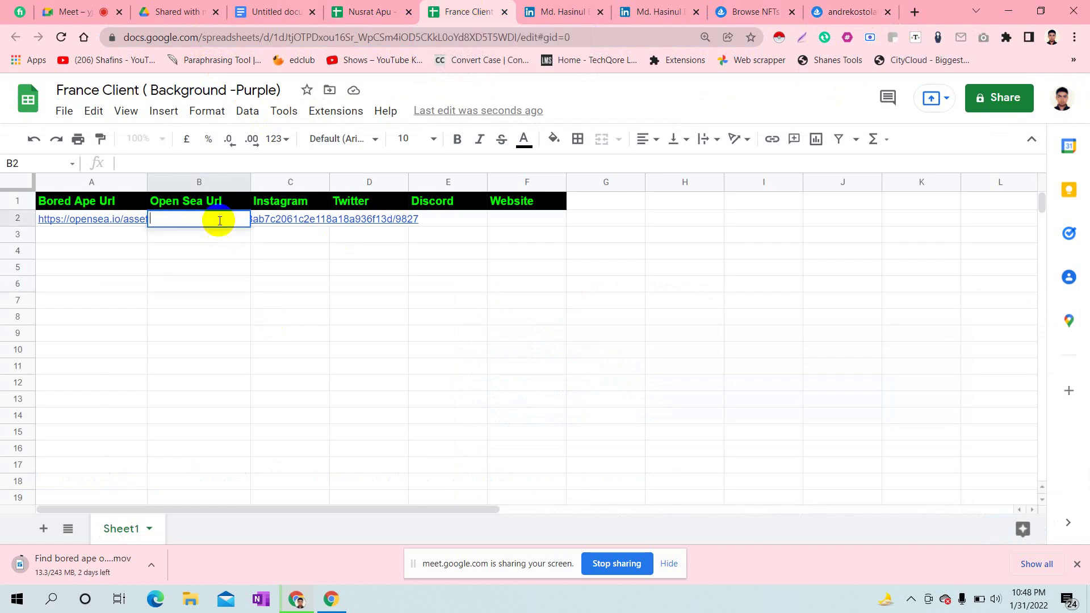
{"action": "key", "text": "ctrl+v"}
{"action": "left_click", "coordinate": [292, 315]}
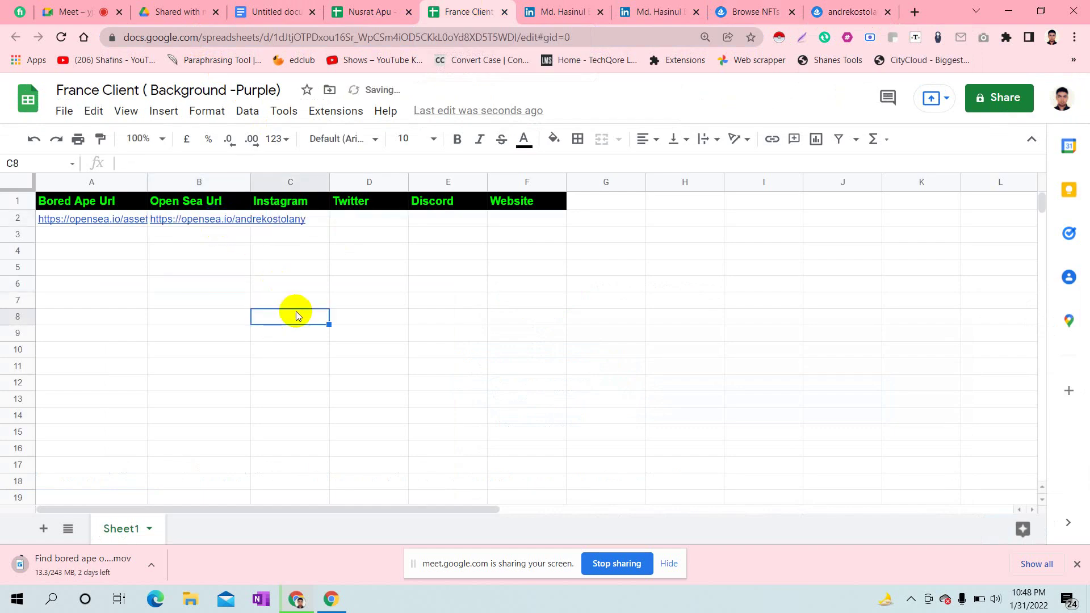
{"action": "left_click", "coordinate": [876, 8]}
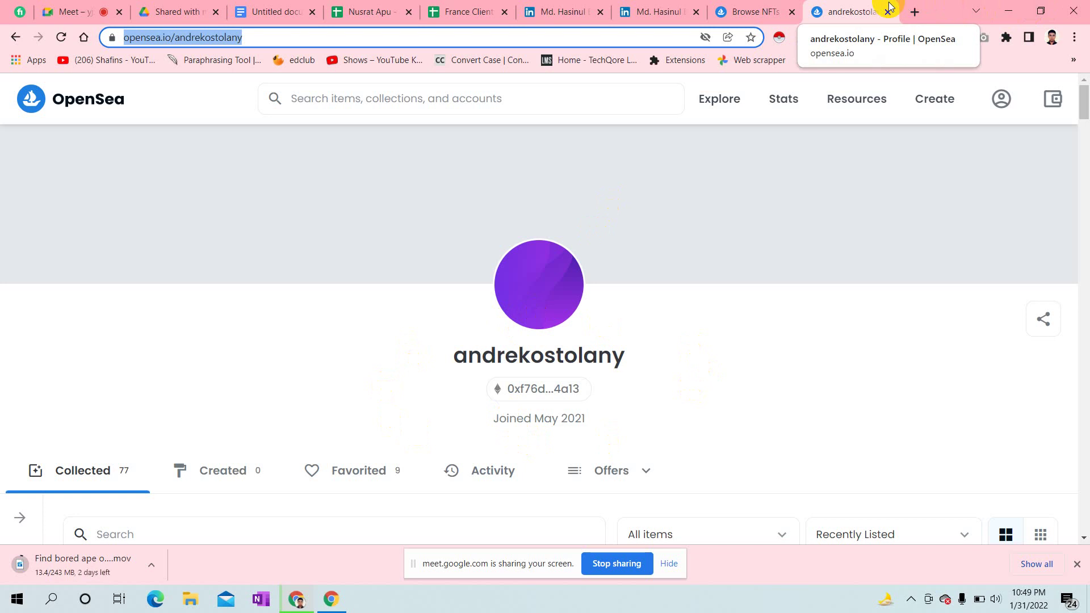
{"action": "left_click", "coordinate": [887, 11]}
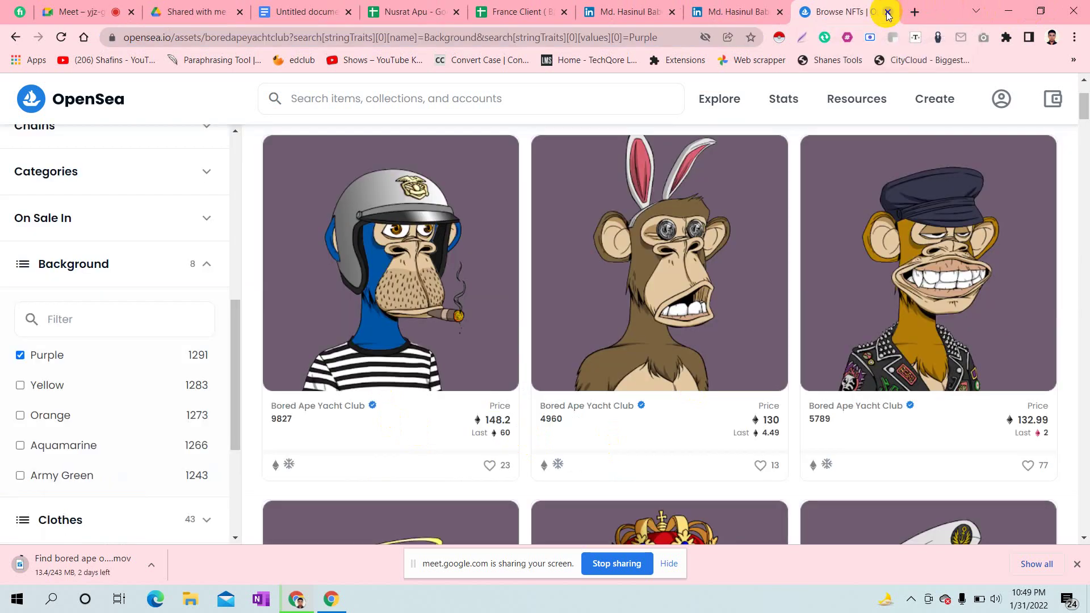
{"action": "left_click", "coordinate": [519, 6]}
- Paste the copied profile URL temporarily into cell A5
{"action": "left_click", "coordinate": [414, 234]}
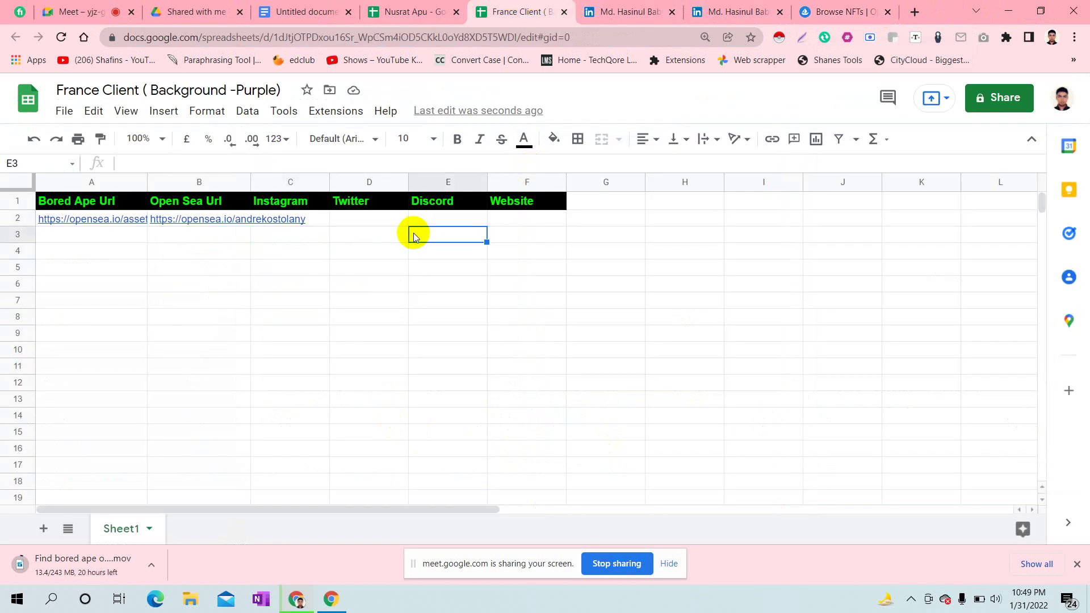
{"action": "left_click", "coordinate": [304, 271]}
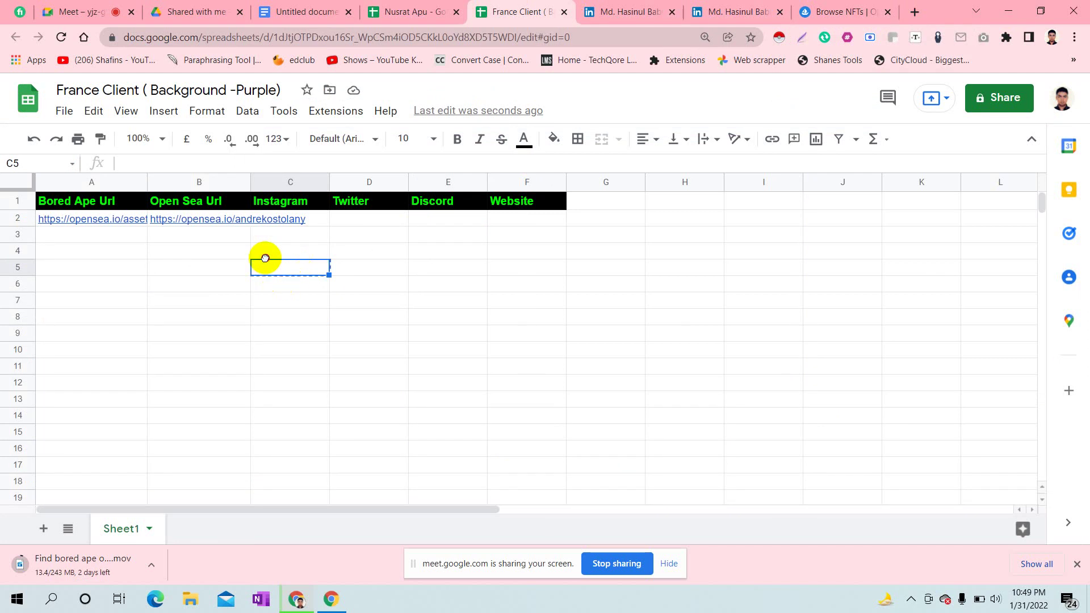
{"action": "double_click", "coordinate": [219, 267]}
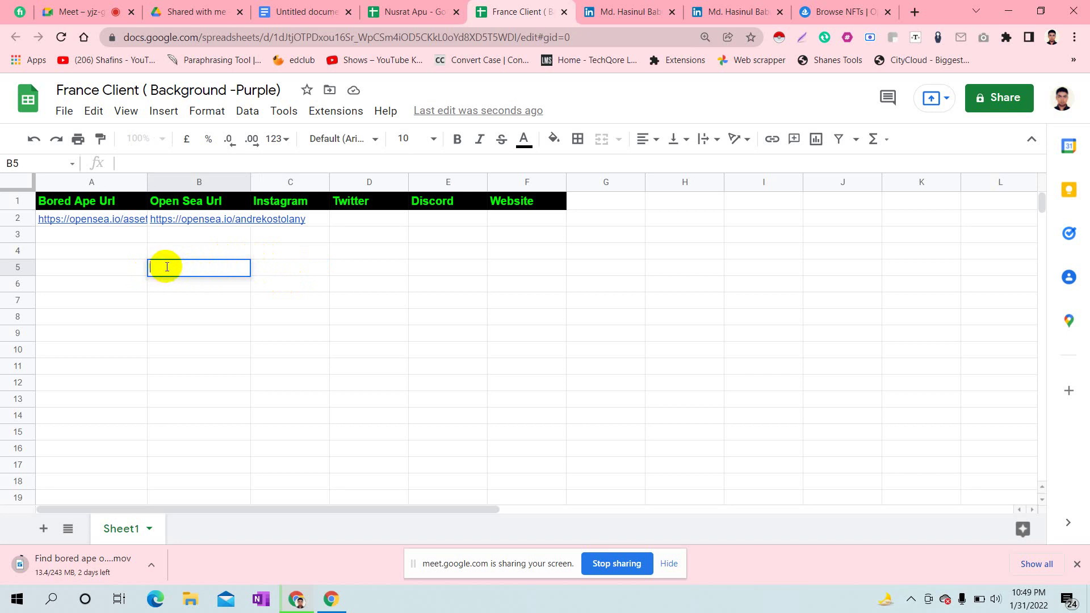
{"action": "left_click", "coordinate": [86, 270]}
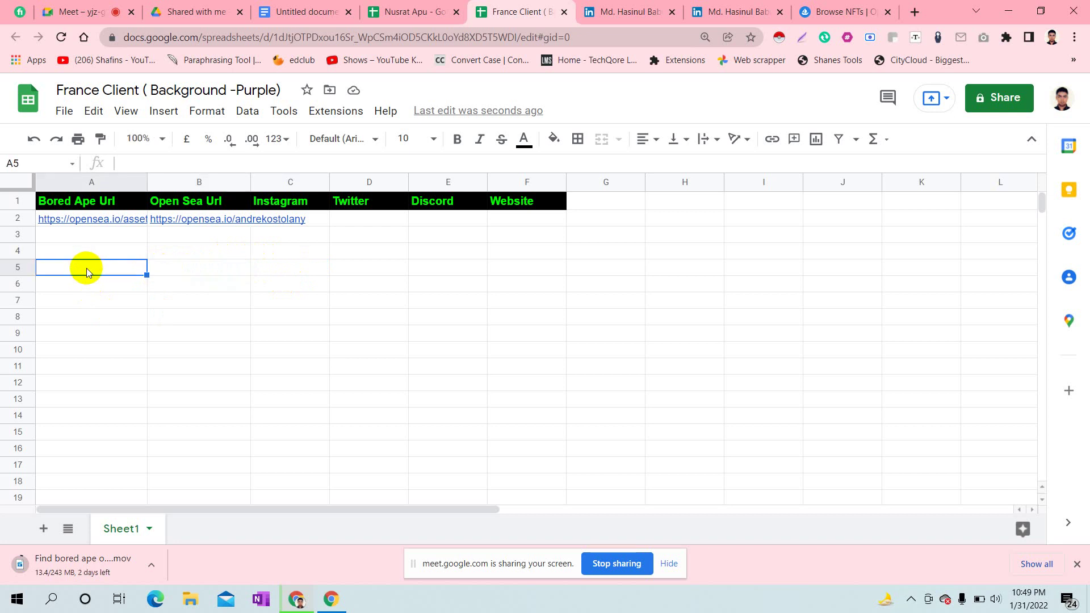
{"action": "left_click", "coordinate": [226, 349]}
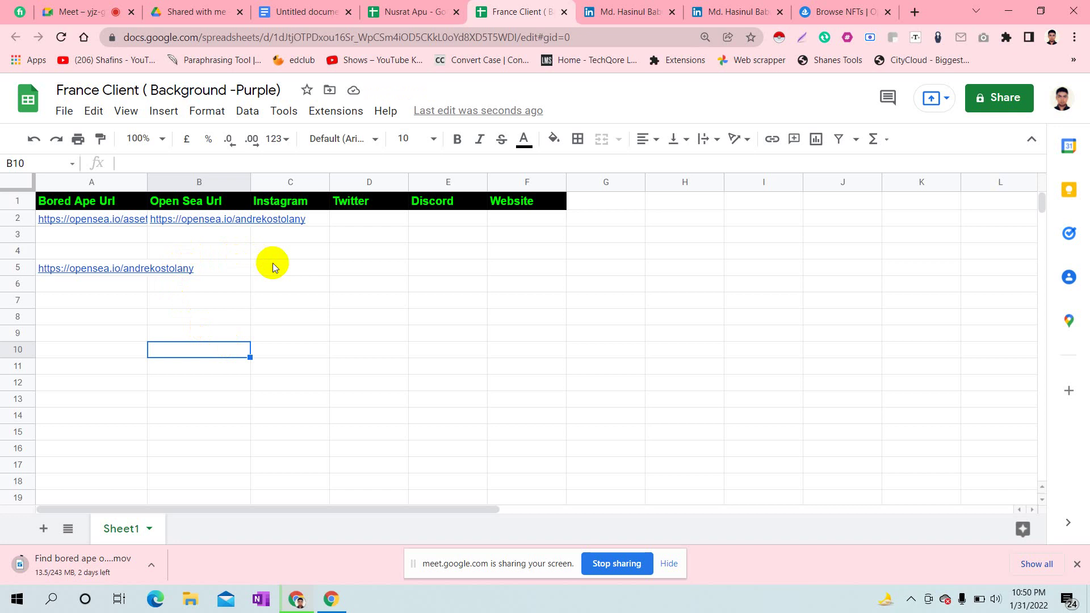
- Copy and clear A5 again, then switch to the Google Meet call
{"action": "left_click", "coordinate": [114, 268]}
{"action": "key", "text": "ctrl+c"}
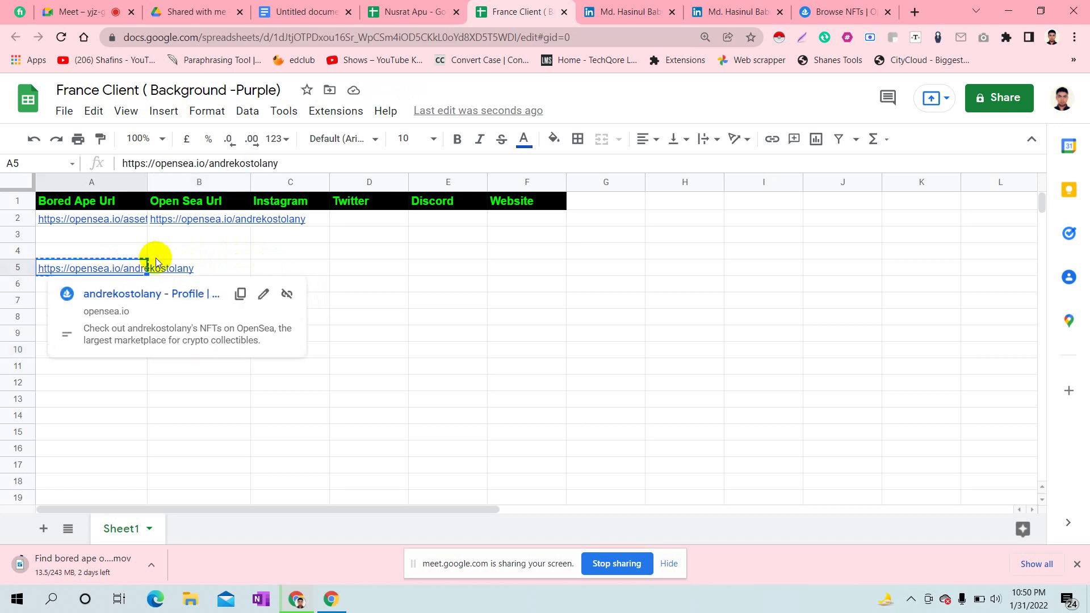
{"action": "key", "text": "Delete"}
{"action": "left_click", "coordinate": [248, 303]}
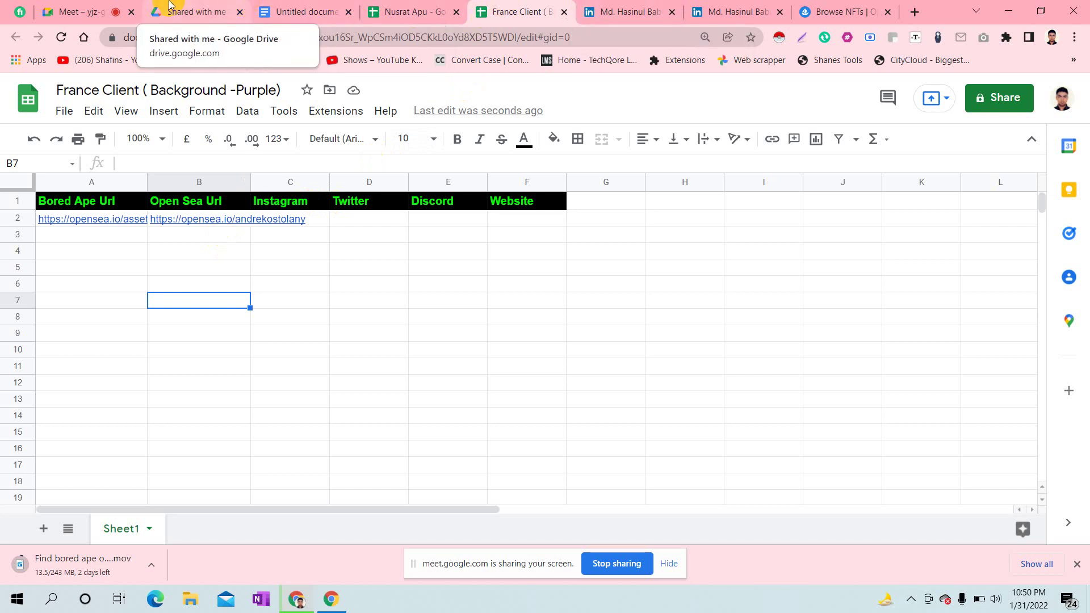
{"action": "left_click", "coordinate": [114, 7]}
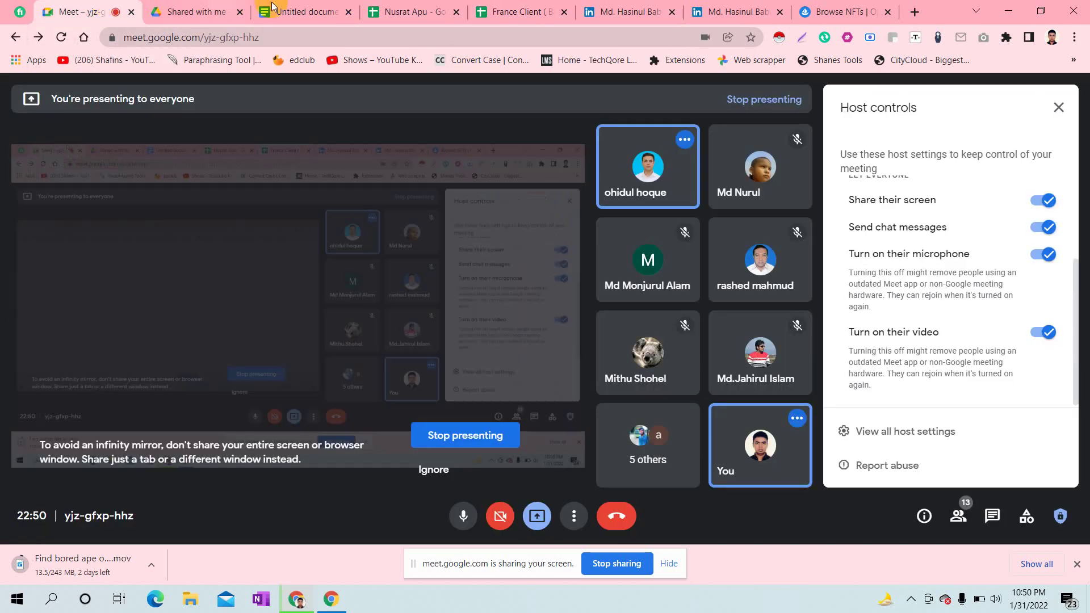
- Go back to OpenSea's purple-background Bored Ape listings, led by #9827 at 148.2 ETH
{"action": "left_click", "coordinate": [822, 4]}
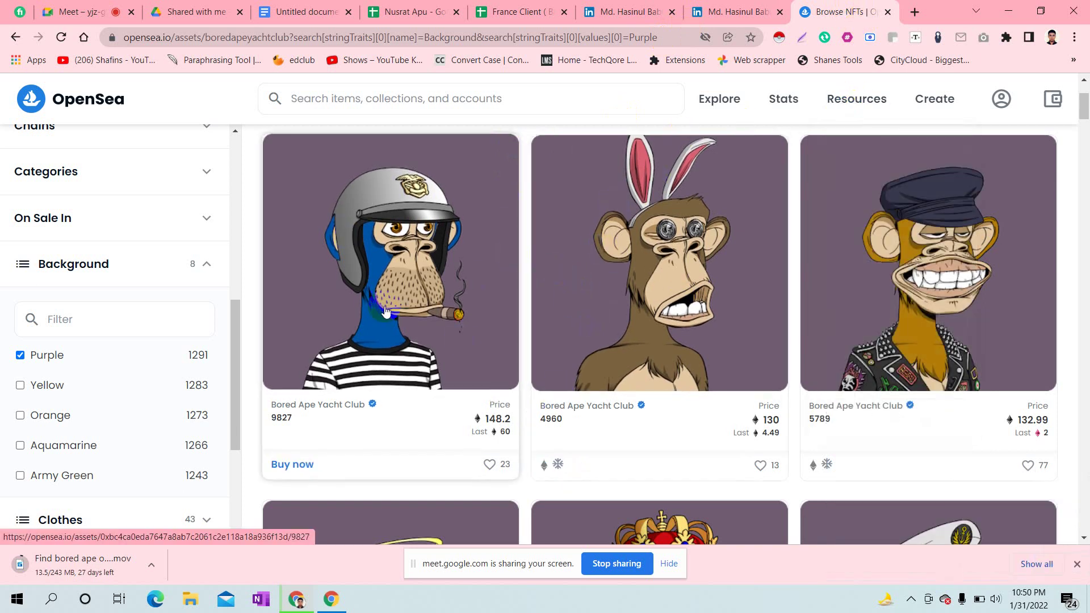
- Open Bored Ape #4960 in a new tab and select its page URL
{"action": "right_click", "coordinate": [691, 254]}
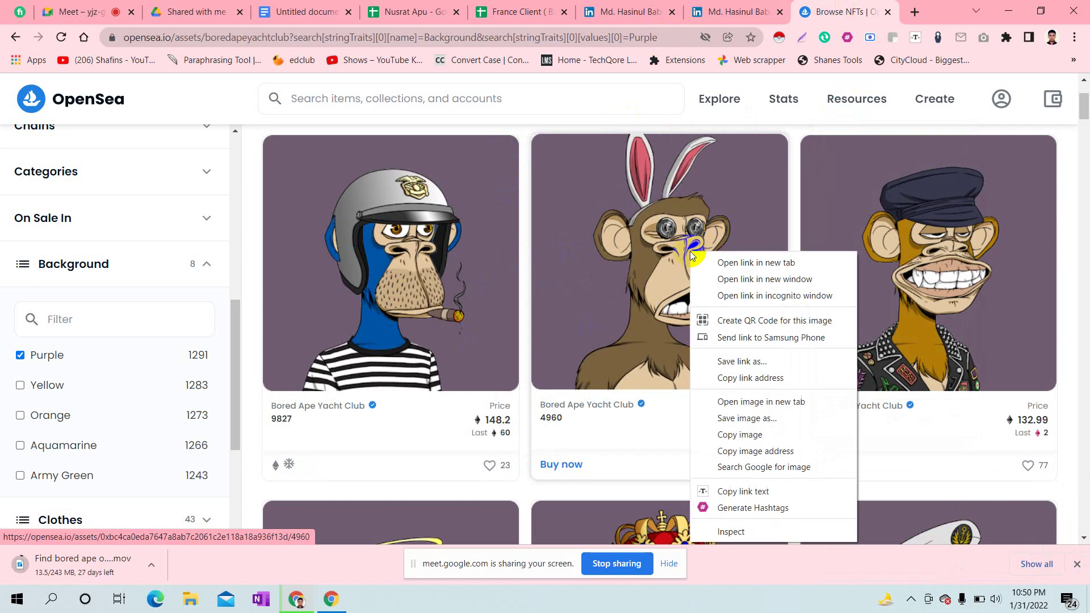
{"action": "left_click", "coordinate": [741, 263]}
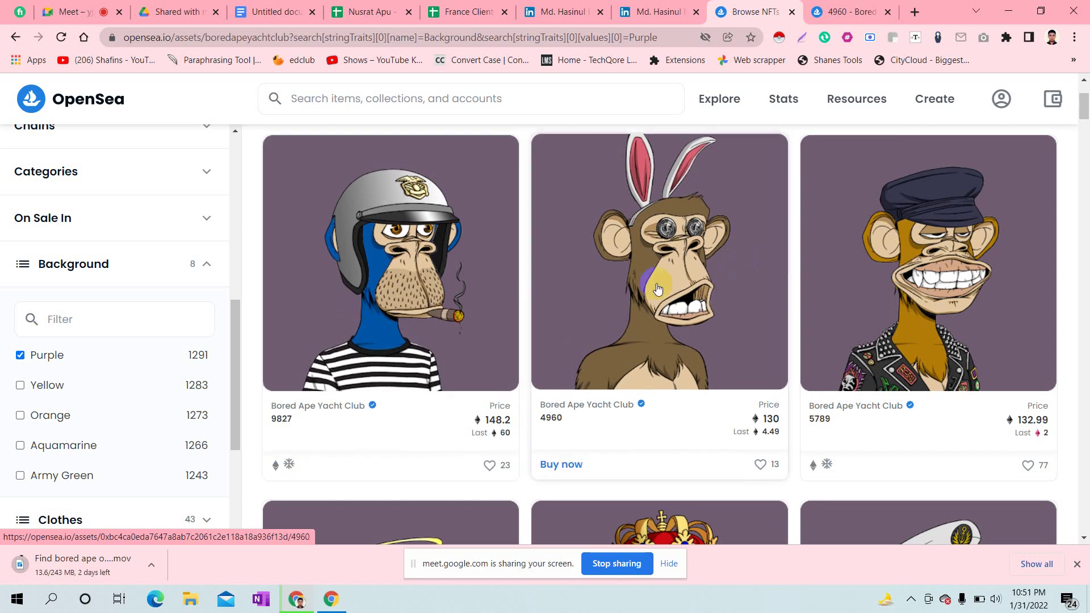
{"action": "left_click", "coordinate": [850, 12]}
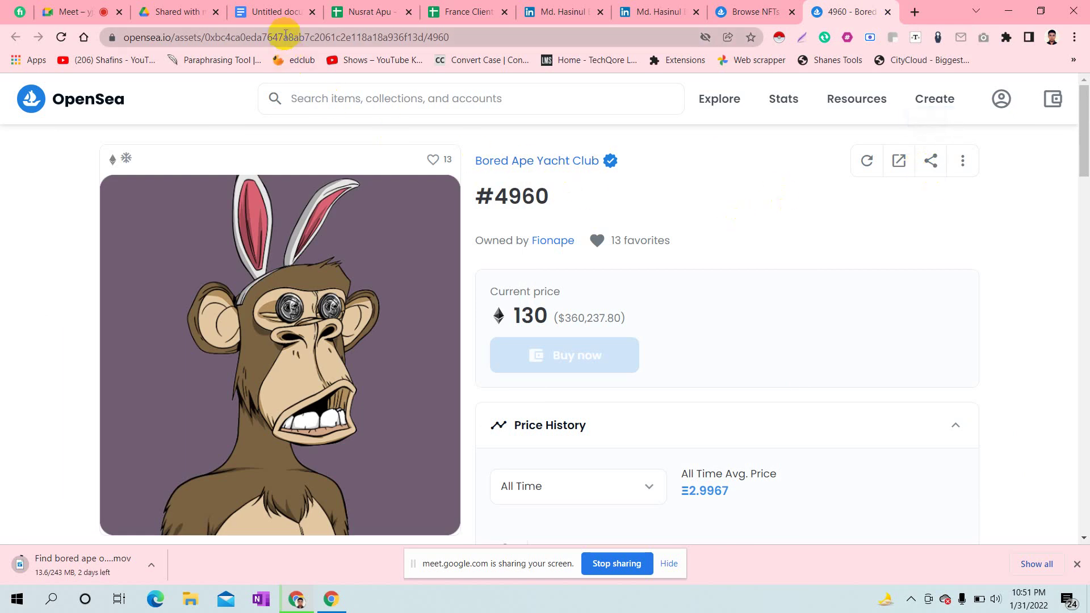
{"action": "left_click", "coordinate": [284, 37]}
{"action": "key", "text": "ctrl+c"}
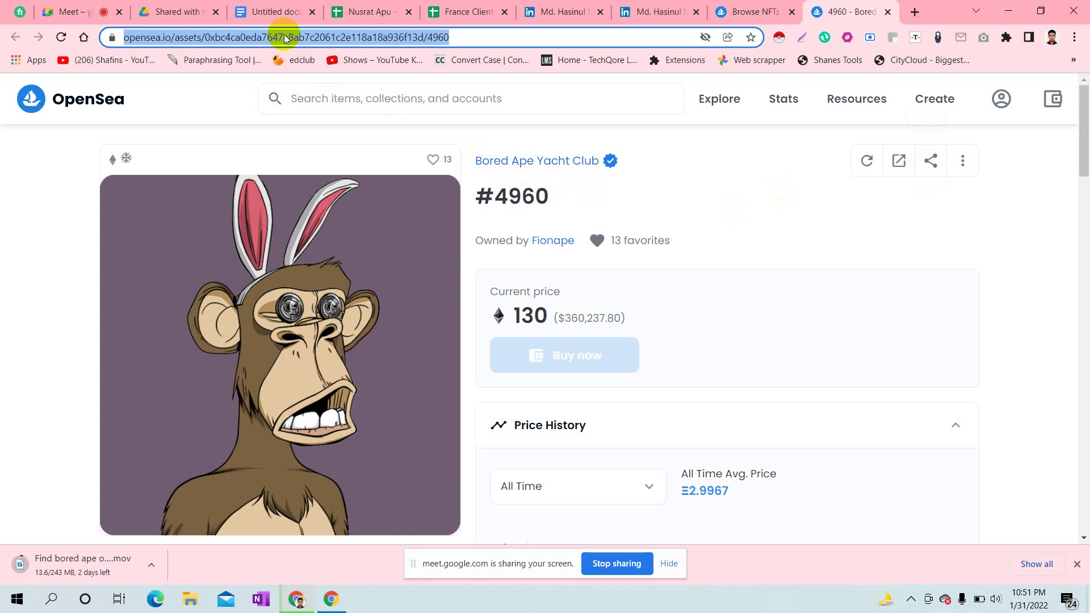
- Paste the #4960 asset URL into cell A3 of the France Client sheet
{"action": "left_click", "coordinate": [475, 6]}
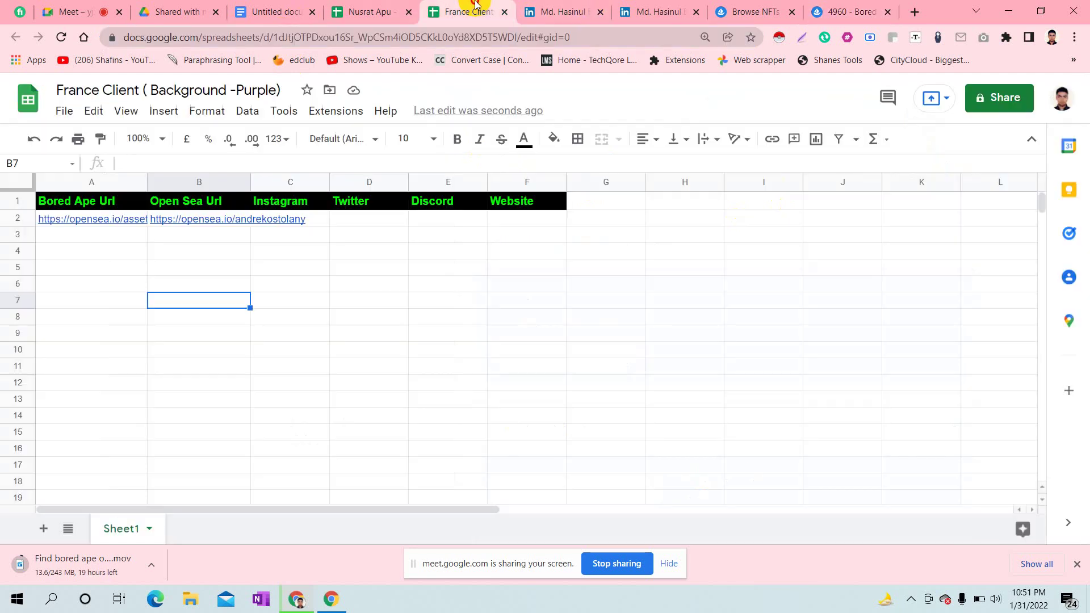
{"action": "left_click", "coordinate": [96, 234]}
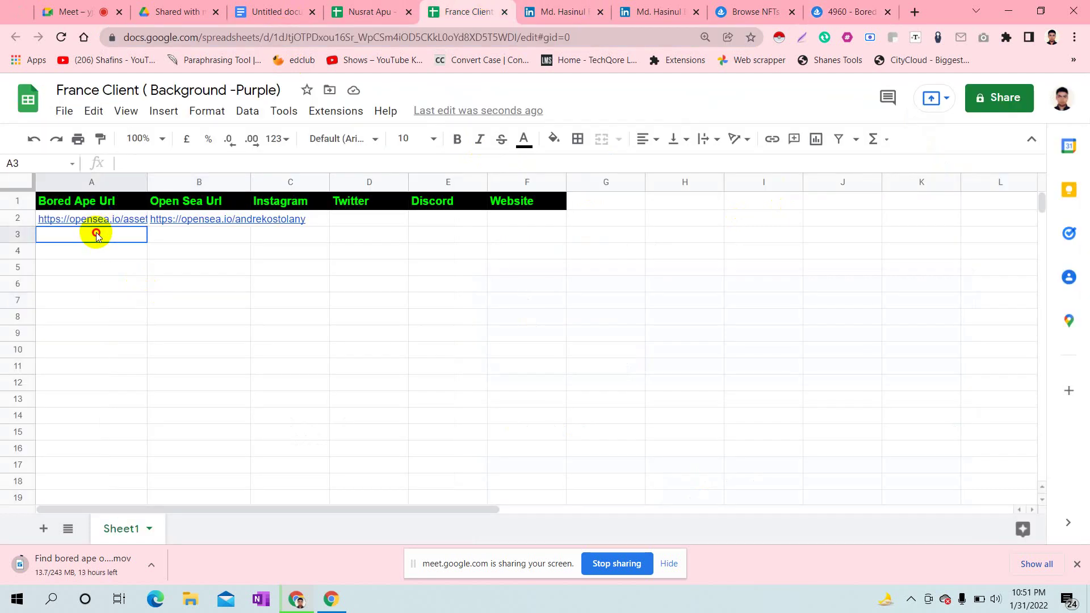
{"action": "double_click", "coordinate": [96, 234]}
{"action": "key", "text": "ctrl+v"}
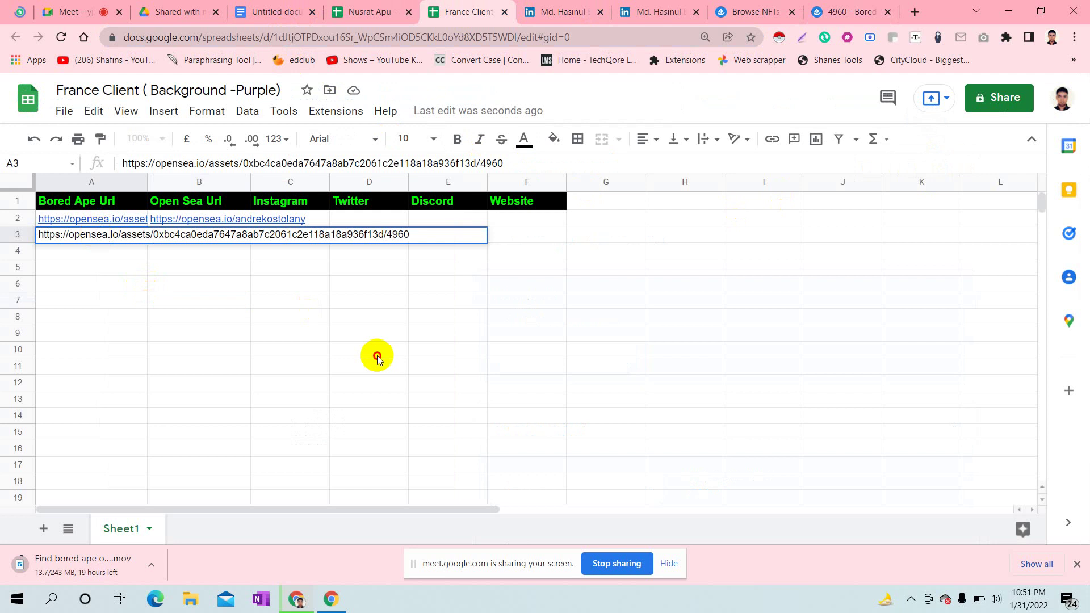
{"action": "left_click", "coordinate": [375, 354]}
{"action": "left_click", "coordinate": [830, 7]}
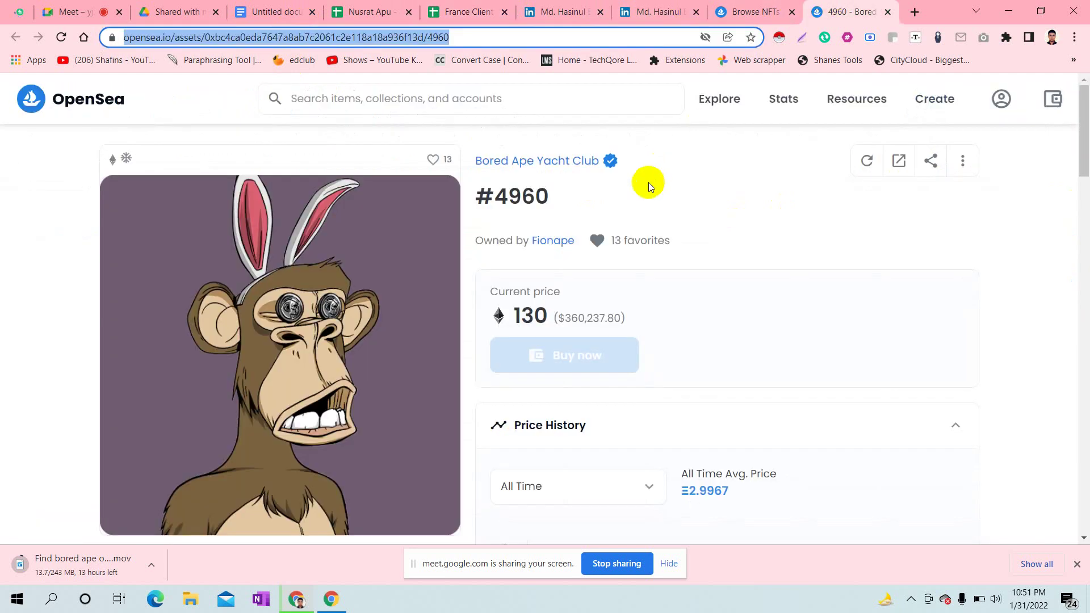
- Copy the #4960 owner's OpenSea profile URL into cell B3
{"action": "left_click", "coordinate": [550, 241]}
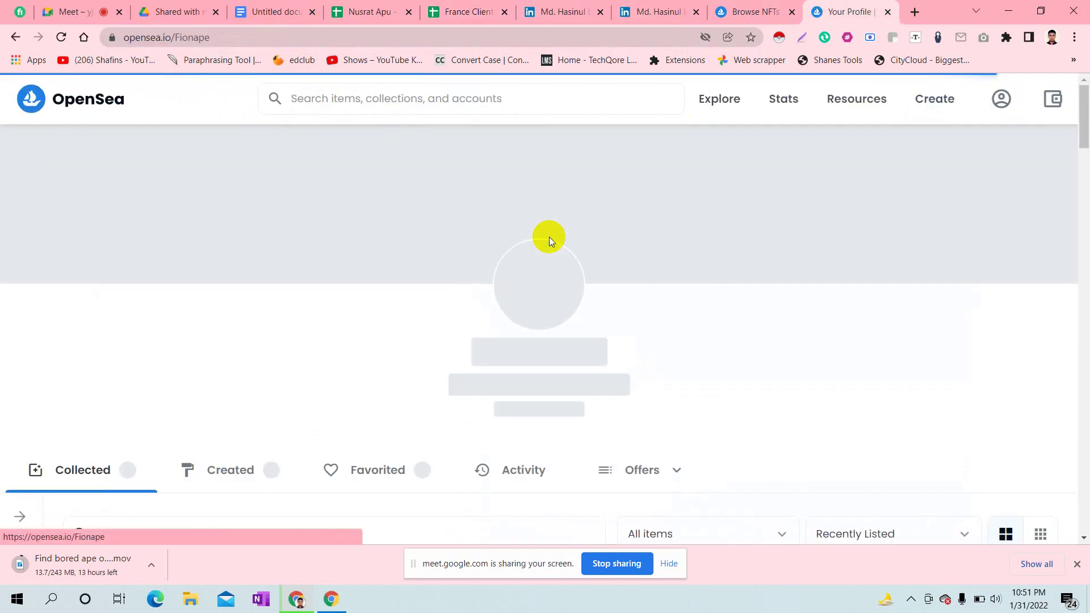
{"action": "left_click", "coordinate": [215, 37]}
{"action": "key", "text": "ctrl+c"}
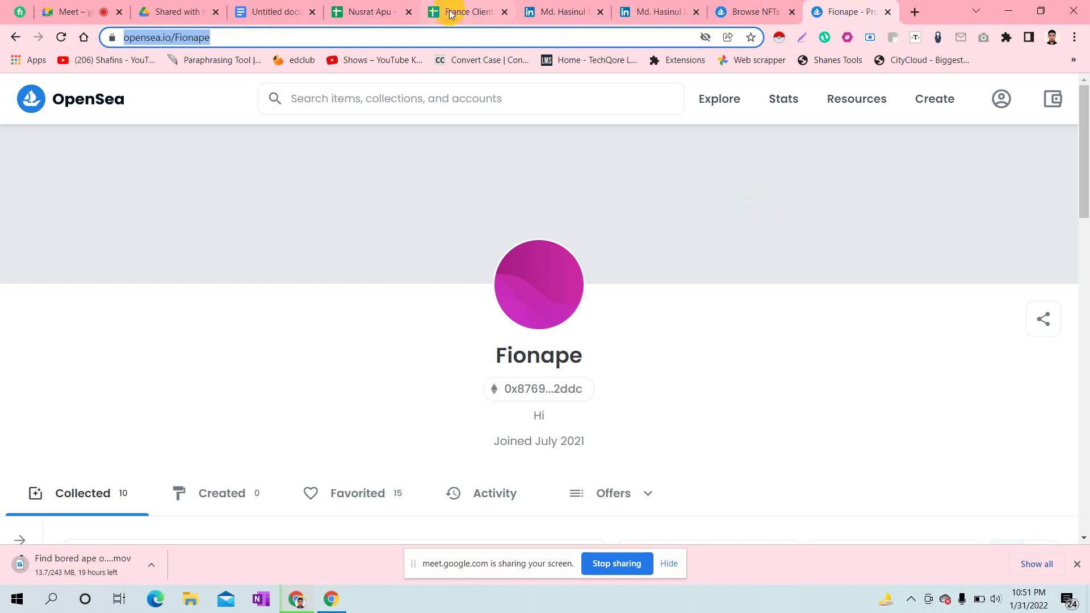
{"action": "left_click", "coordinate": [471, 11]}
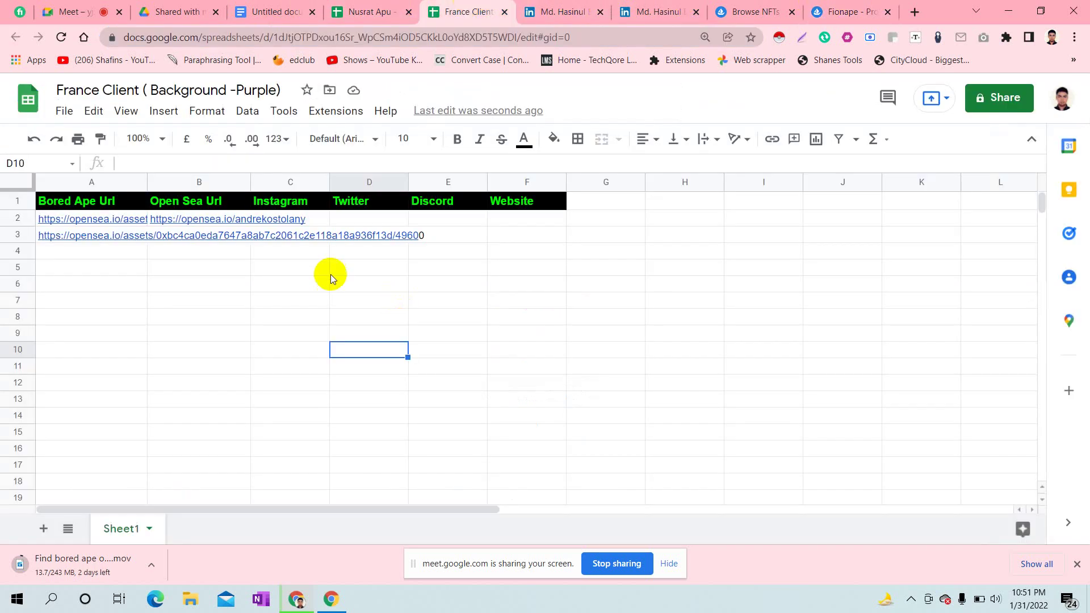
{"action": "double_click", "coordinate": [203, 235]}
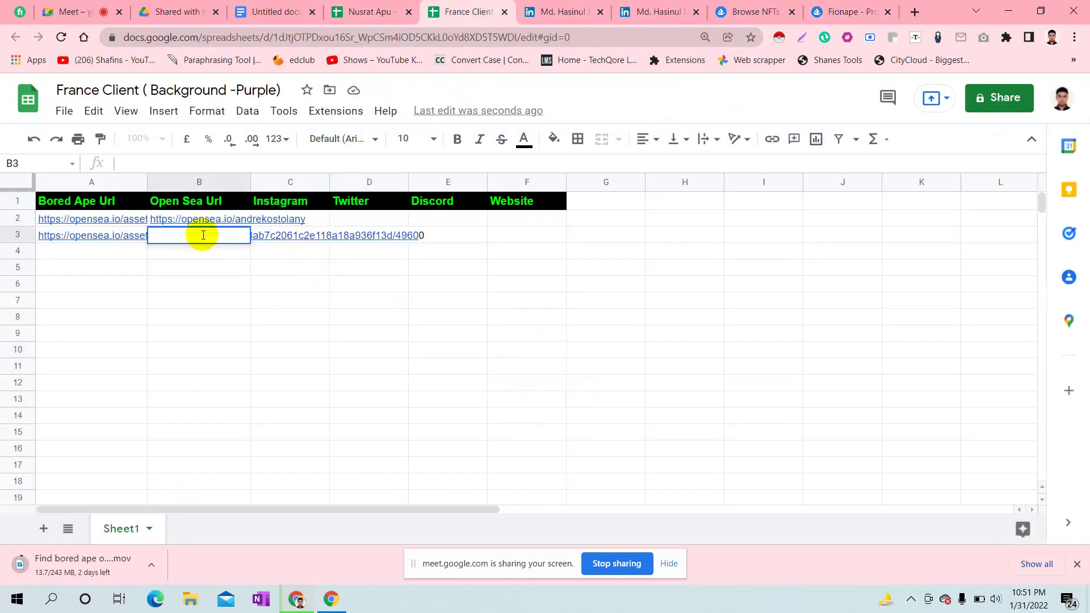
{"action": "key", "text": "ctrl+v"}
{"action": "left_click", "coordinate": [284, 333]}
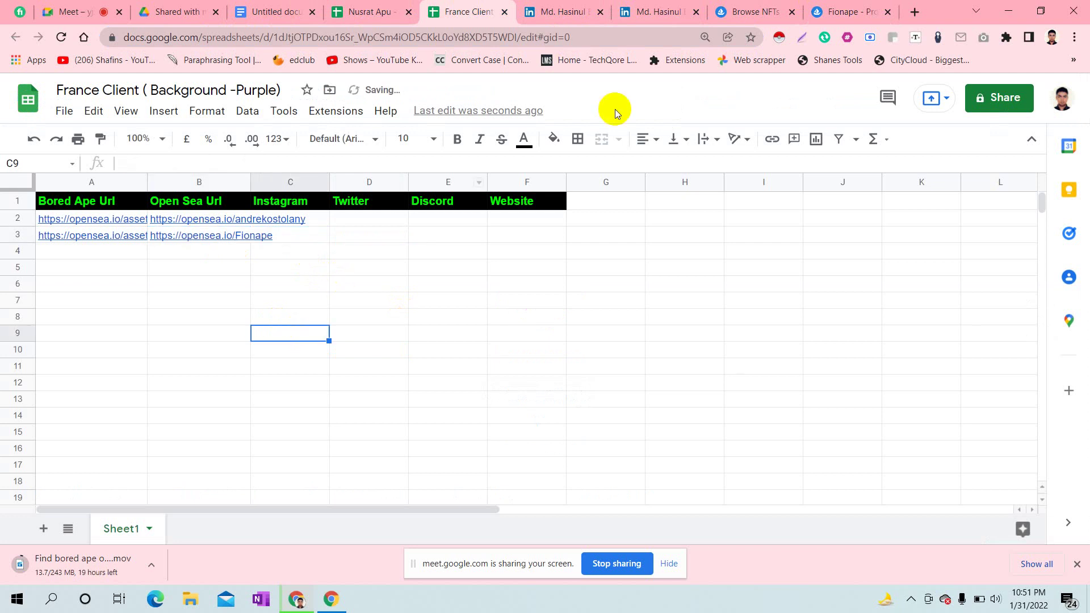
{"action": "left_click", "coordinate": [840, 10]}
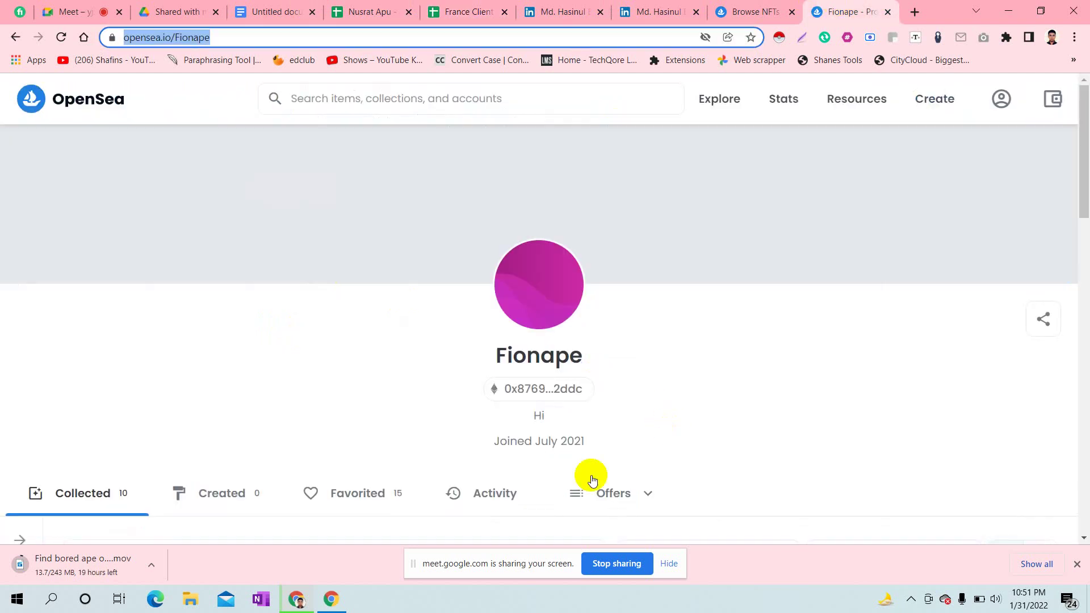
- Close the #4960 owner's profile and return to the other purple-background listing page
{"action": "left_click_drag", "start_coordinate": [1078, 173], "coordinate": [1080, 85]}
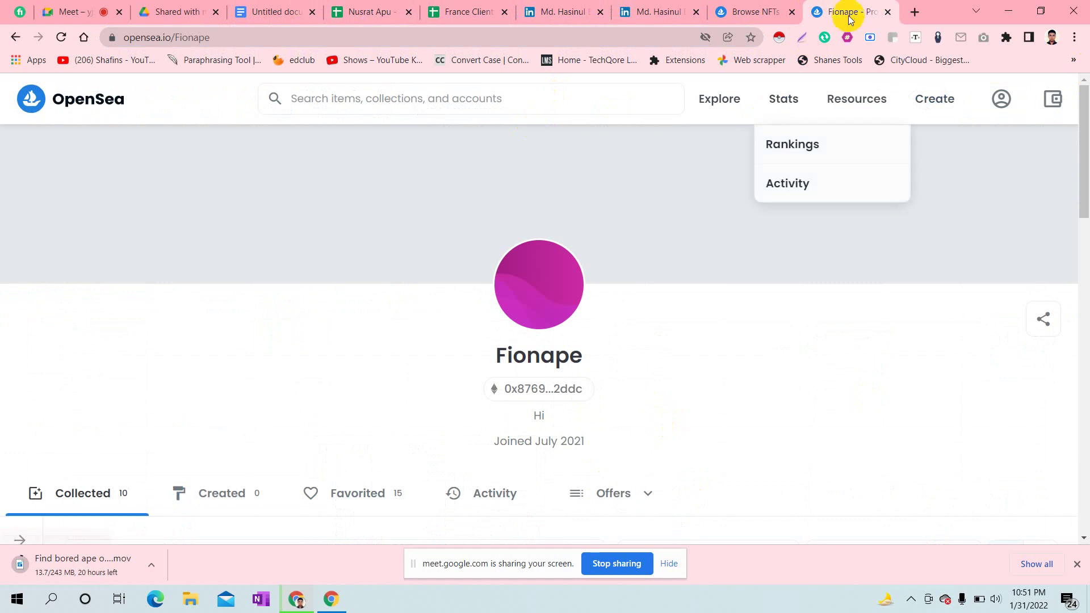
{"action": "left_click", "coordinate": [888, 12]}
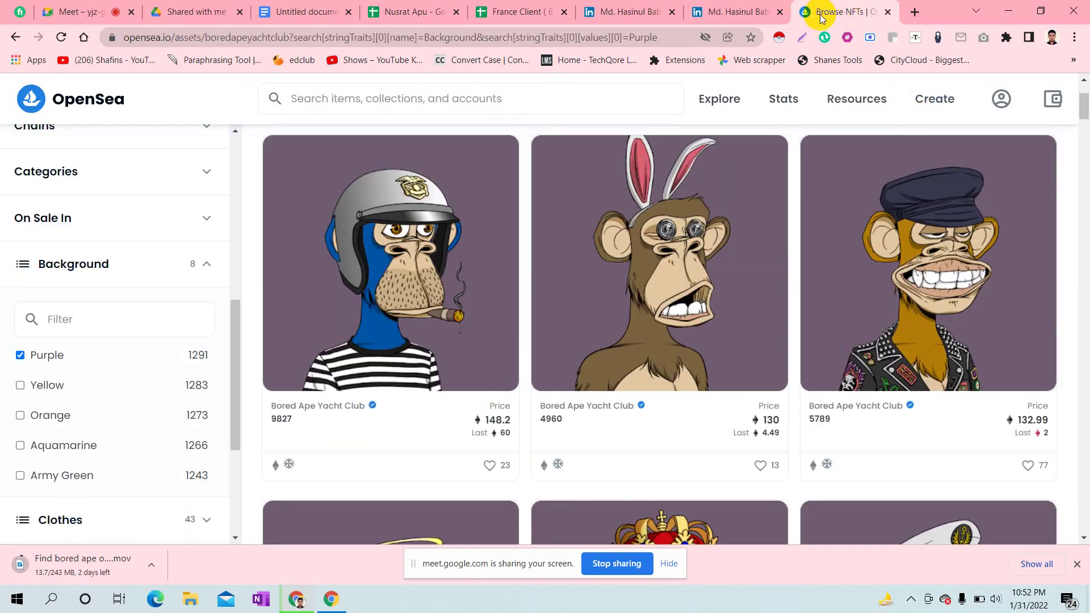
{"action": "right_click", "coordinate": [859, 7]}
{"action": "key", "text": "Escape"}
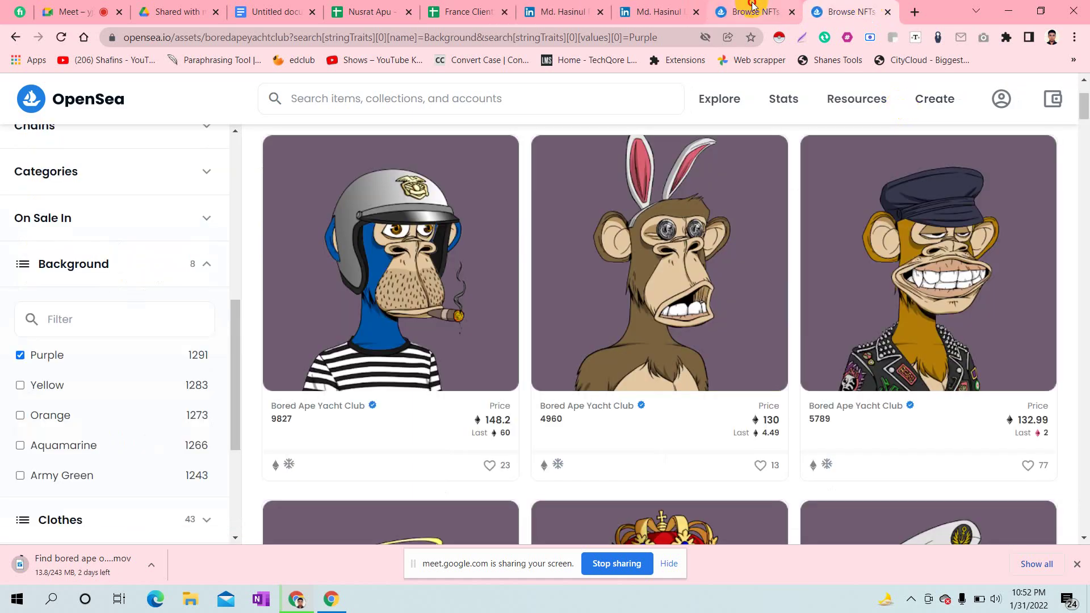
{"action": "left_click_drag", "start_coordinate": [752, 7], "coordinate": [247, 4]}
{"action": "left_click", "coordinate": [851, 10]}
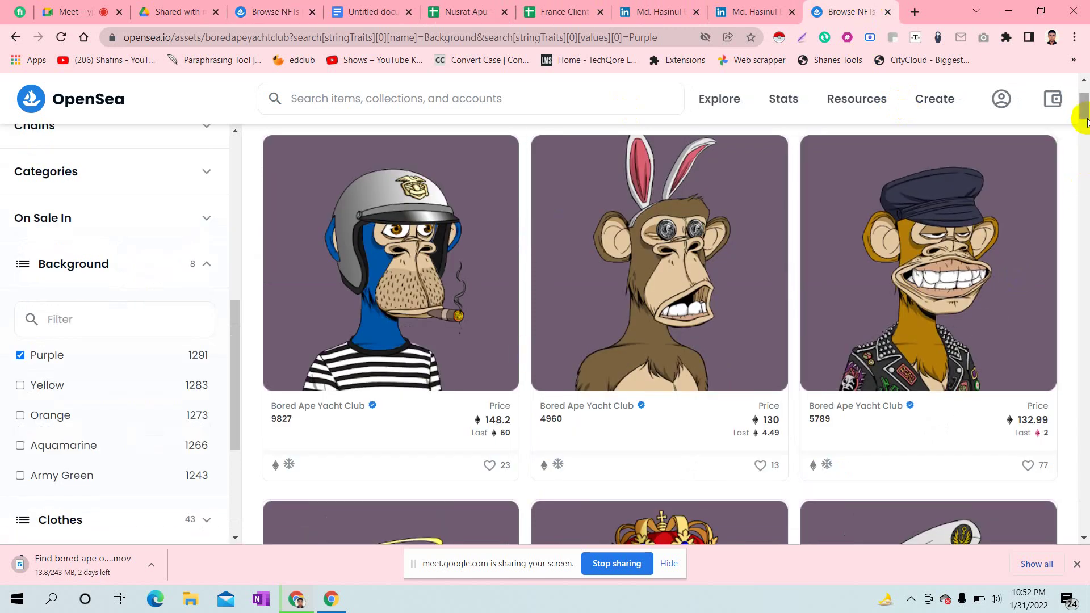
{"action": "scroll", "coordinate": [1082, 111], "scroll_direction": "up", "scroll_amount": 2}
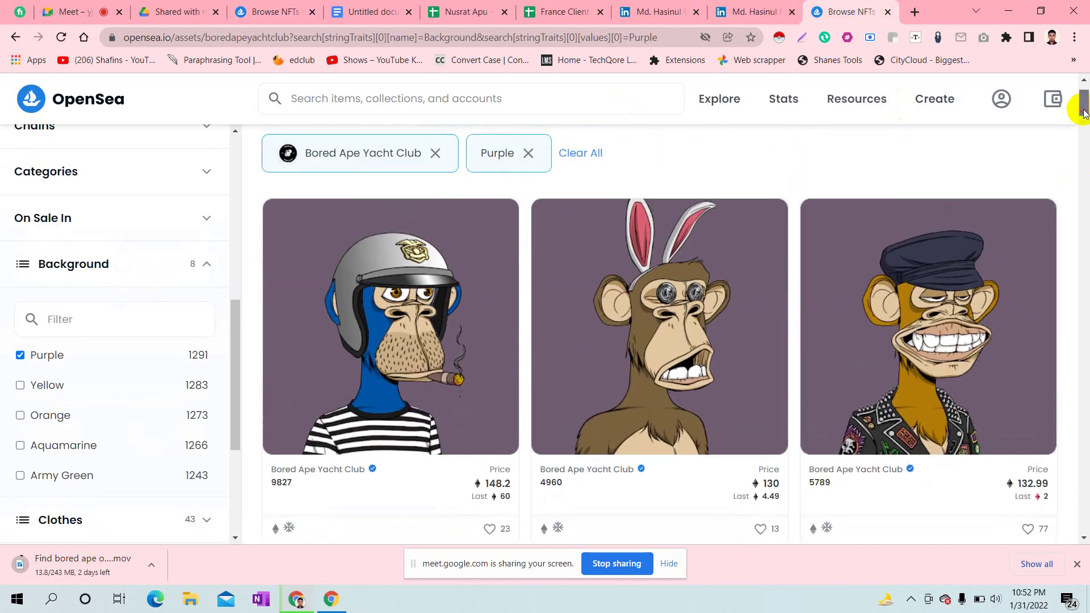
- Open Bored Ape #5789 in a new tab and paste its asset URL into A4
{"action": "right_click", "coordinate": [890, 346]}
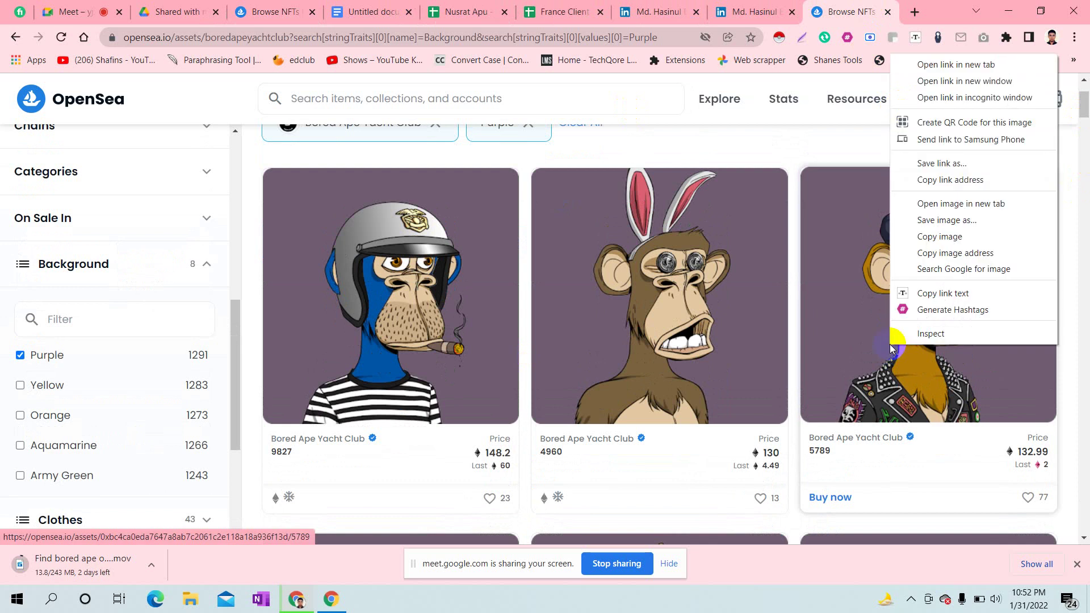
{"action": "left_click", "coordinate": [991, 67]}
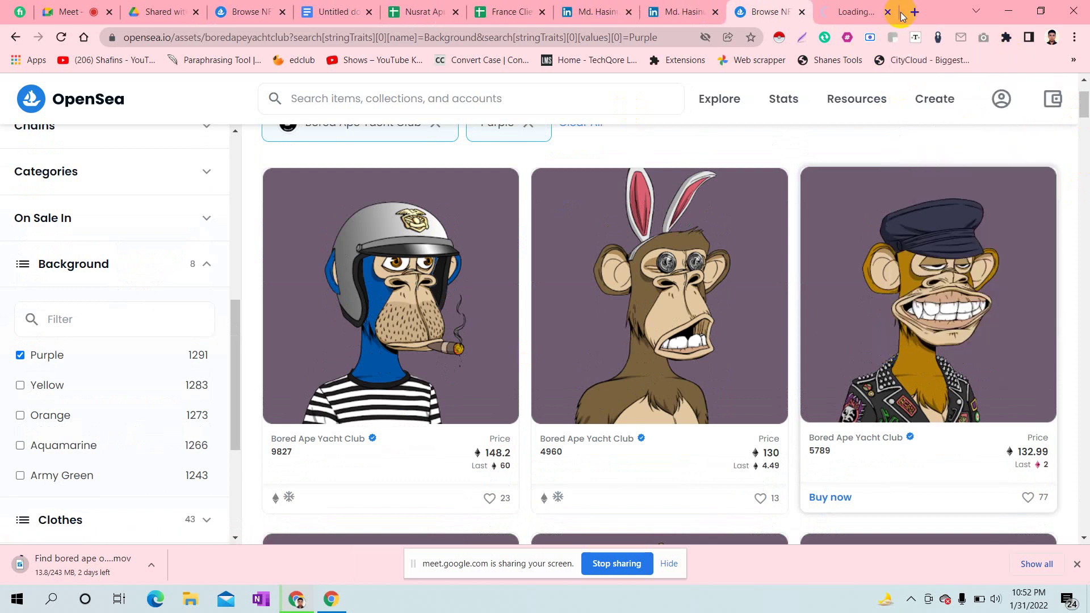
{"action": "left_click", "coordinate": [857, 5]}
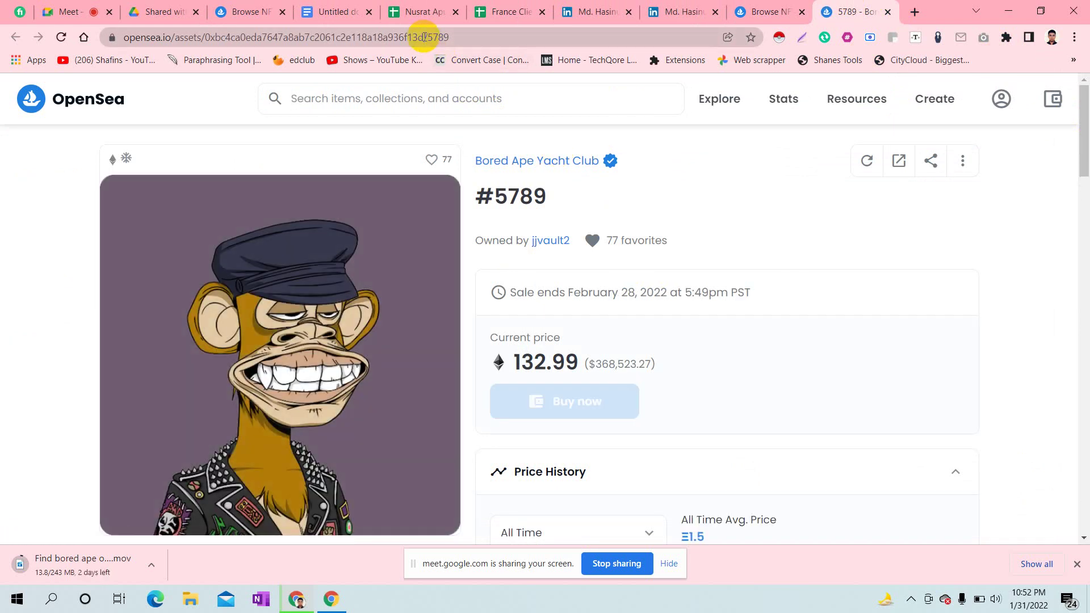
{"action": "left_click", "coordinate": [424, 36]}
{"action": "key", "text": "ctrl+c"}
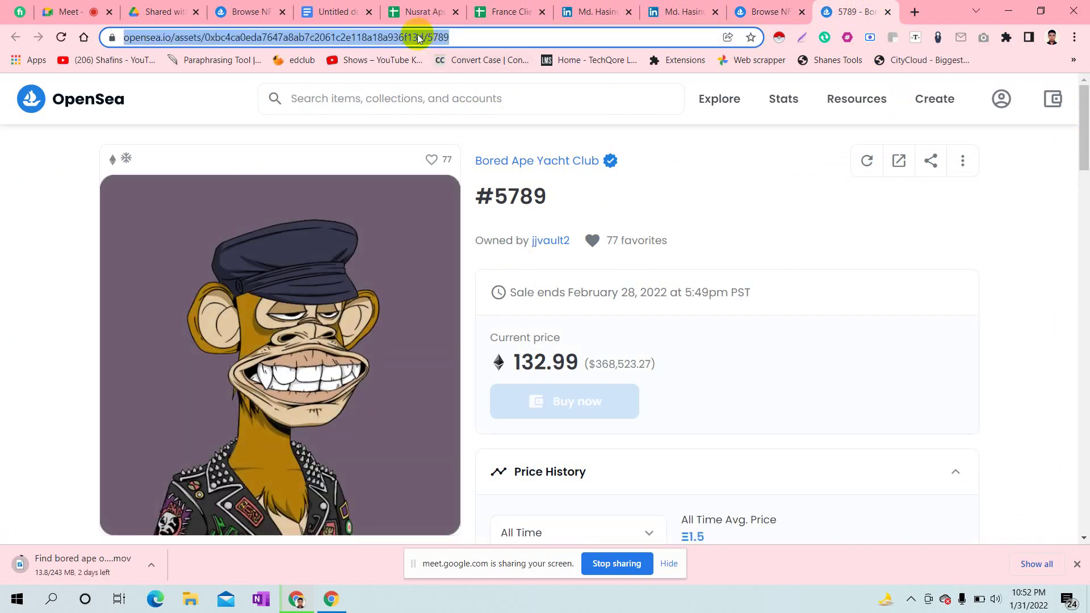
{"action": "left_click", "coordinate": [500, 10]}
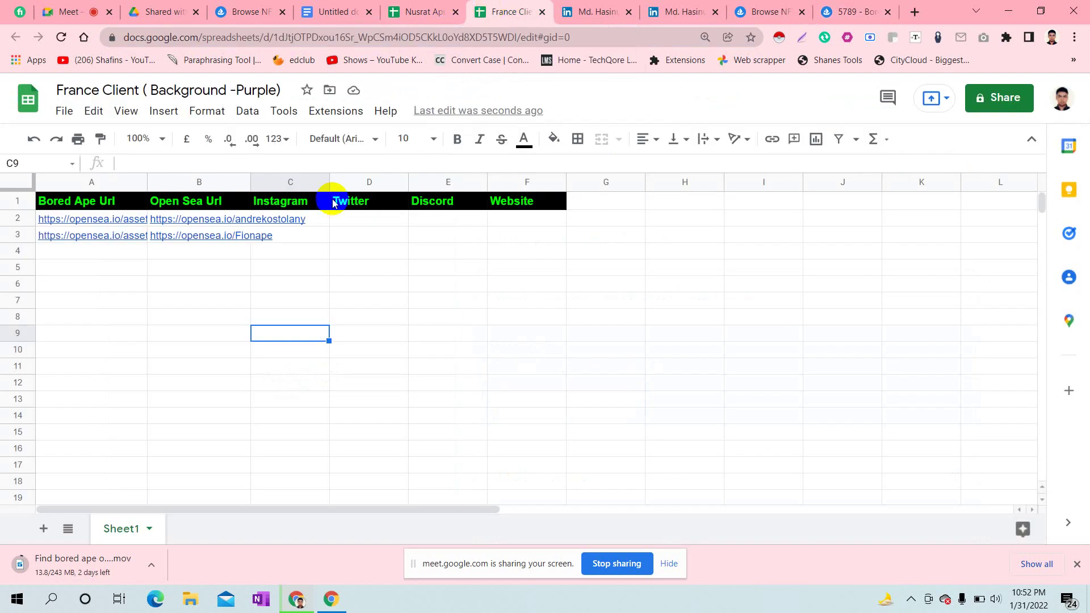
{"action": "double_click", "coordinate": [98, 249]}
{"action": "key", "text": "ctrl+v"}
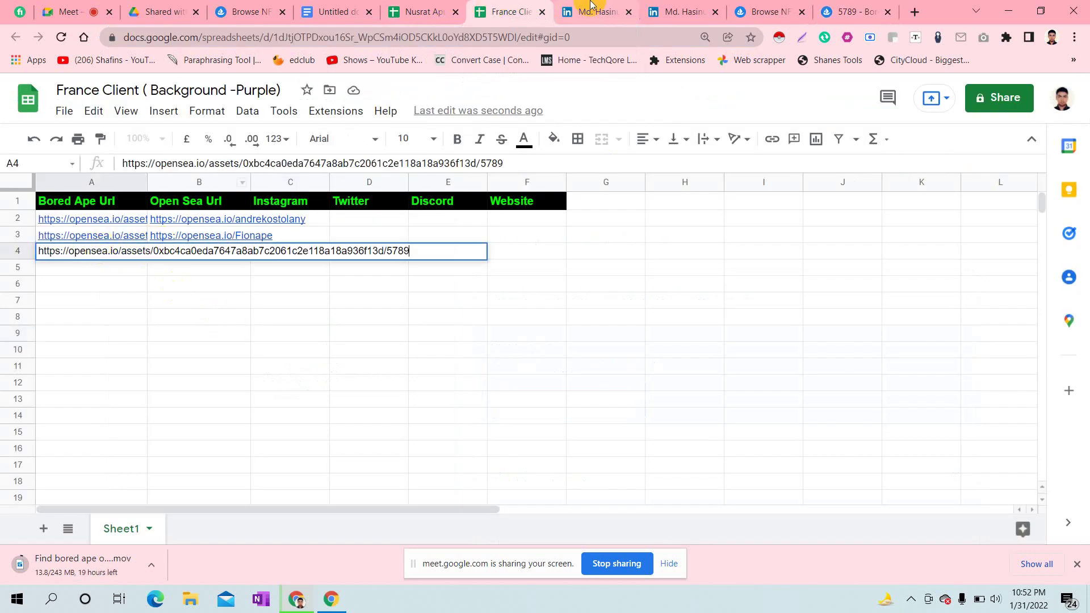
- Open owner jjvault2's OpenSea profile and select its address
{"action": "left_click", "coordinate": [834, 10]}
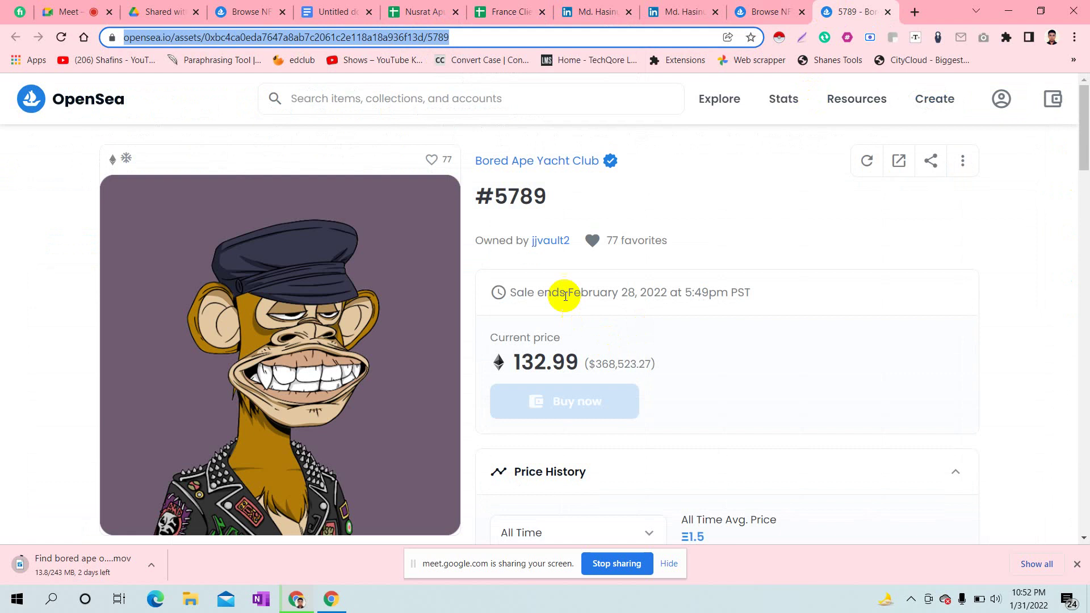
{"action": "left_click", "coordinate": [554, 241]}
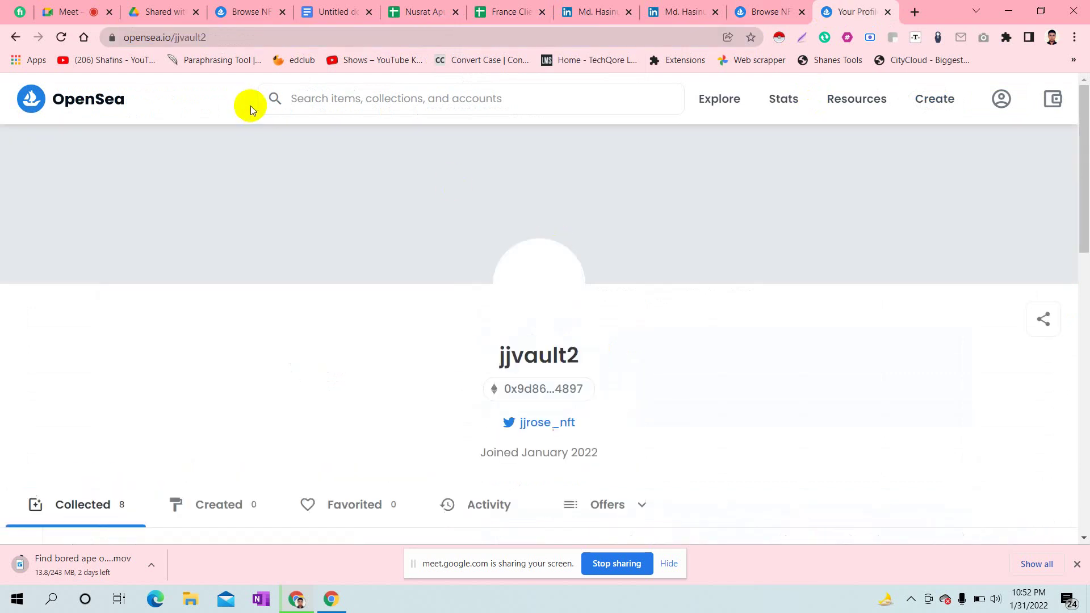
{"action": "left_click", "coordinate": [180, 38]}
{"action": "key", "text": "ctrl+c"}
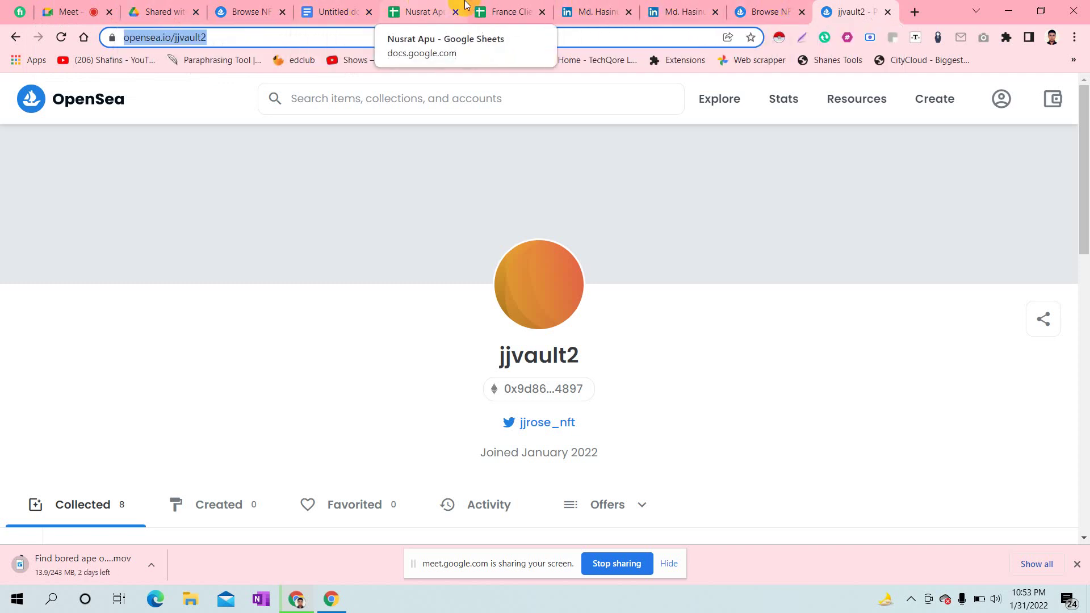
{"action": "left_click", "coordinate": [499, 10]}
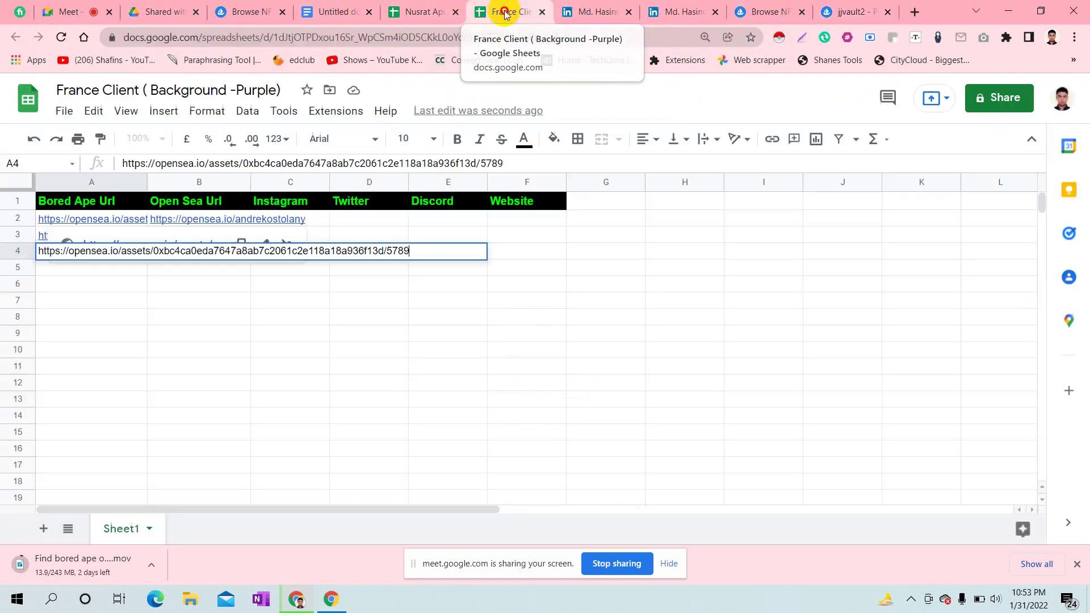
{"action": "left_click", "coordinate": [241, 283]}
{"action": "double_click", "coordinate": [194, 250]}
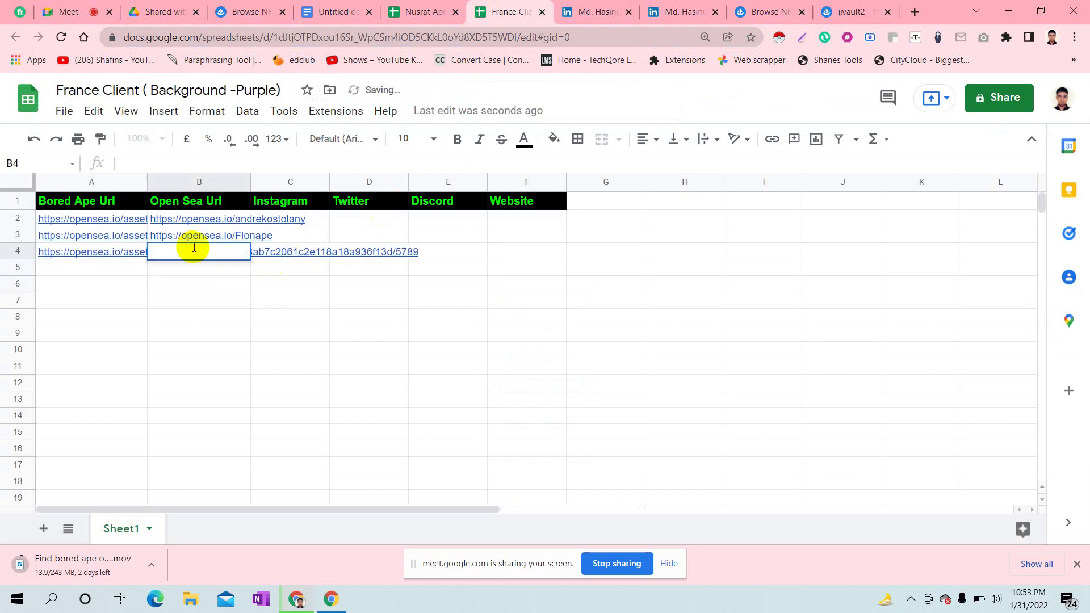
{"action": "key", "text": "ctrl+v"}
{"action": "left_click", "coordinate": [290, 348]}
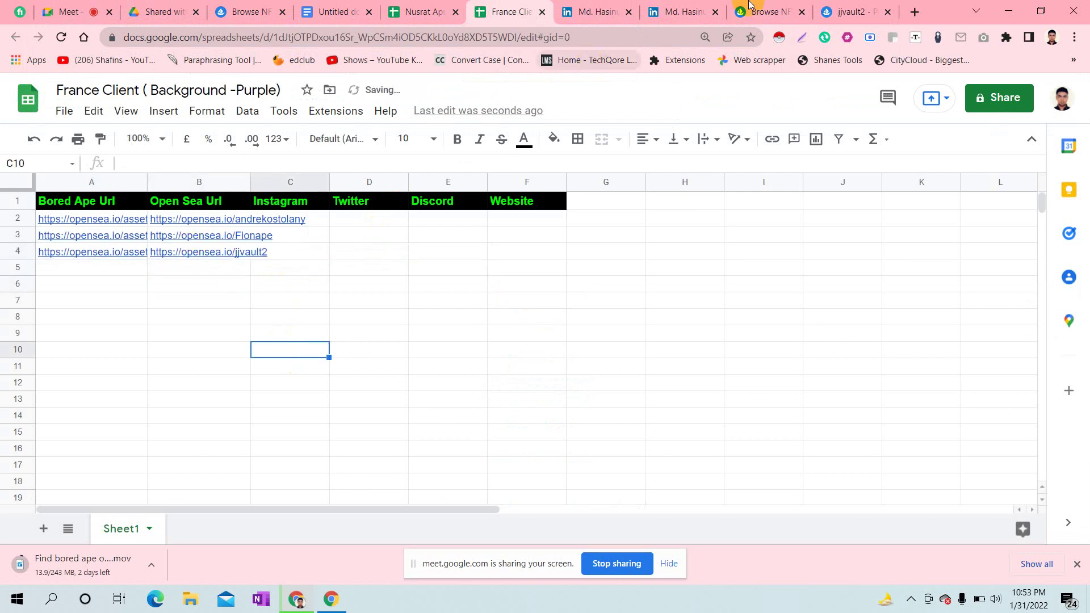
{"action": "left_click", "coordinate": [852, 12]}
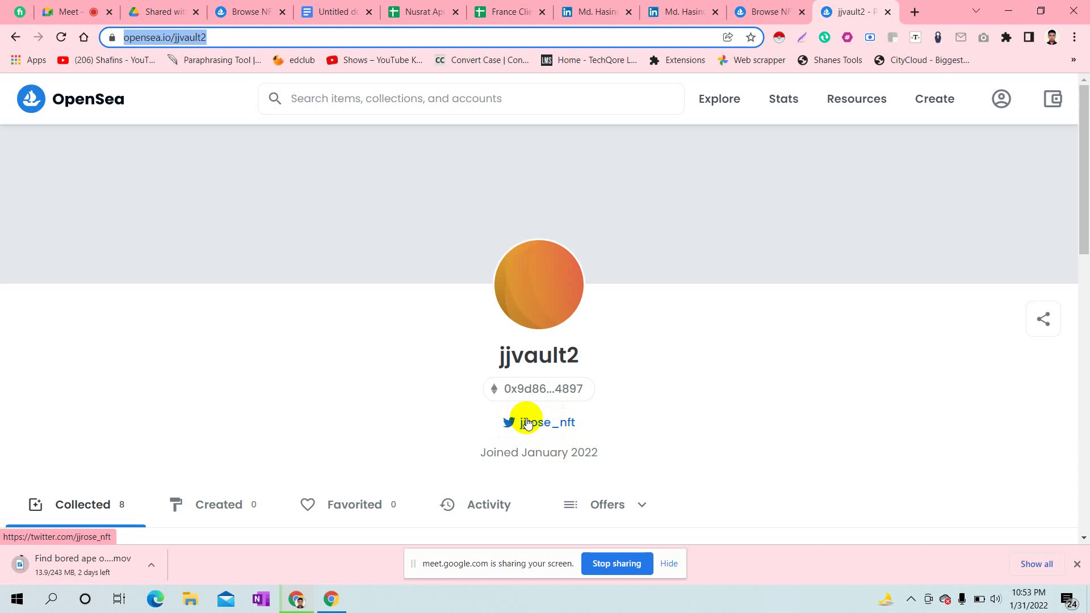
{"action": "right_click", "coordinate": [527, 424]}
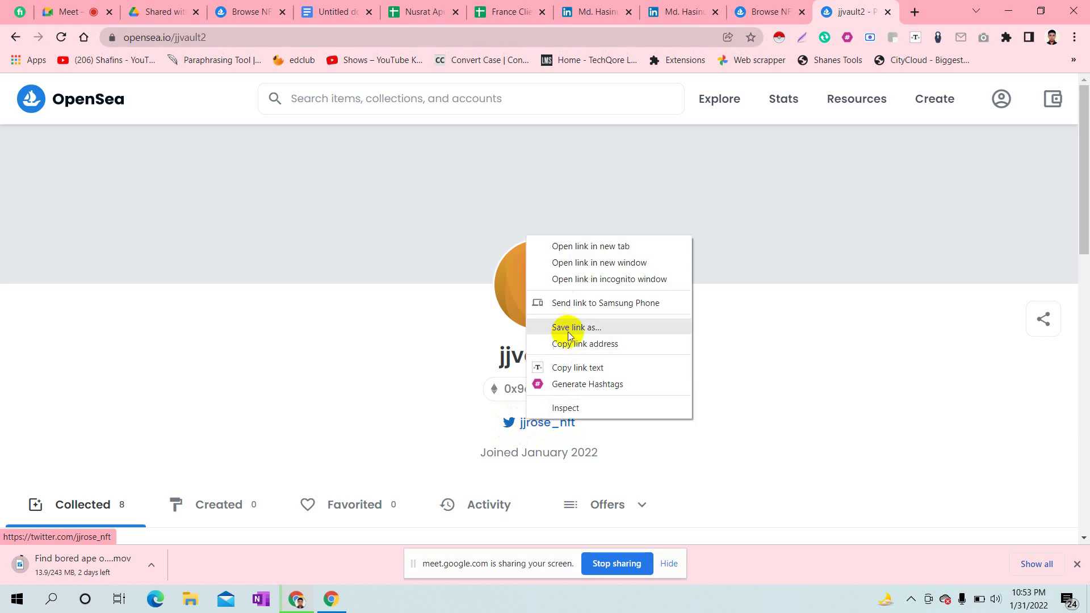
{"action": "left_click", "coordinate": [597, 352]}
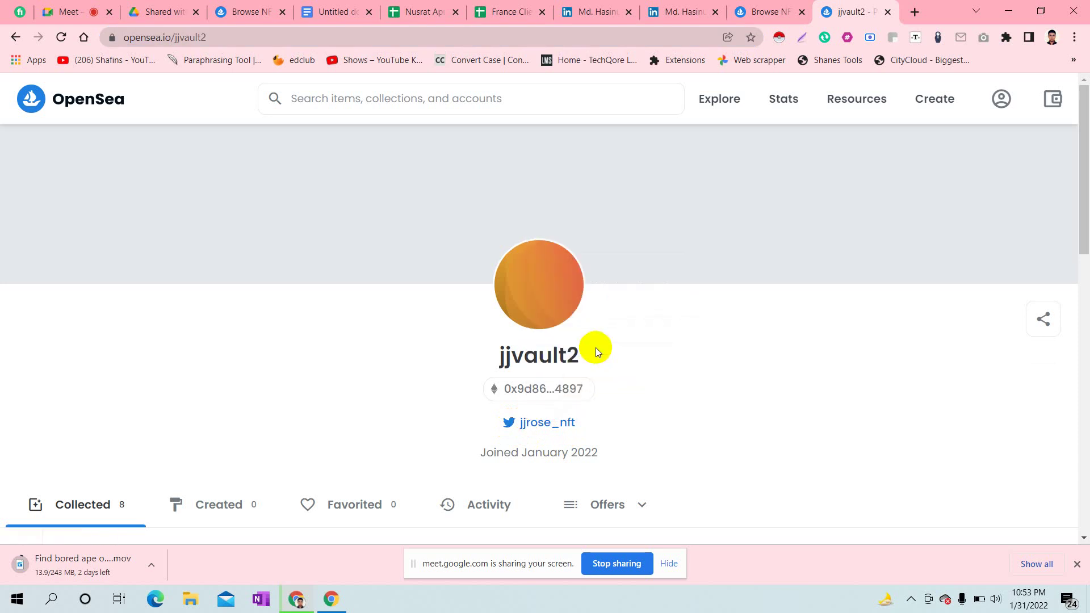
{"action": "left_click", "coordinate": [497, 6]}
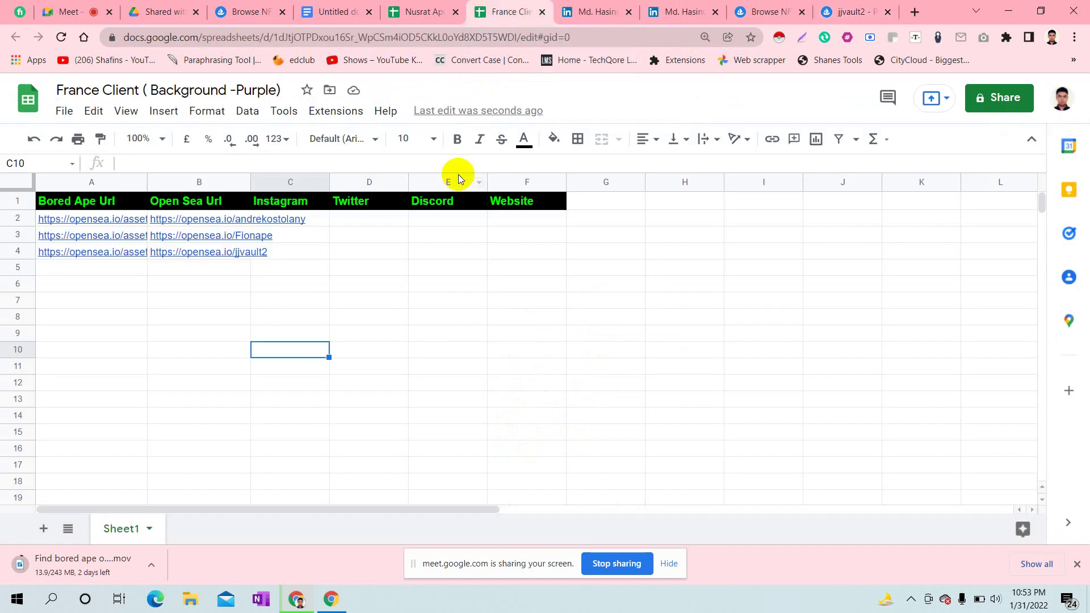
{"action": "left_click", "coordinate": [4, 250]}
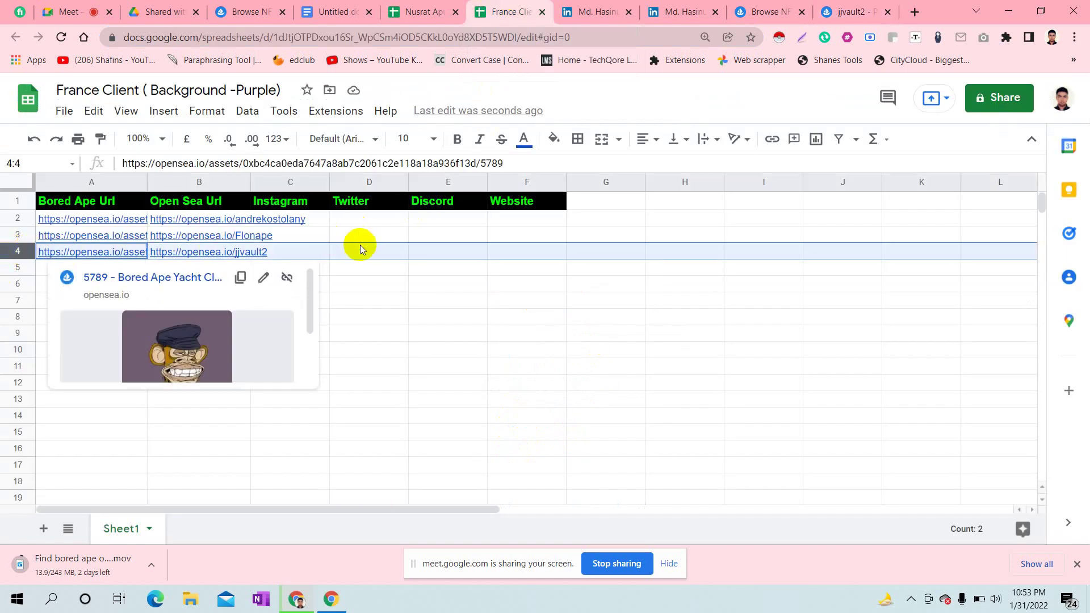
{"action": "double_click", "coordinate": [382, 250]}
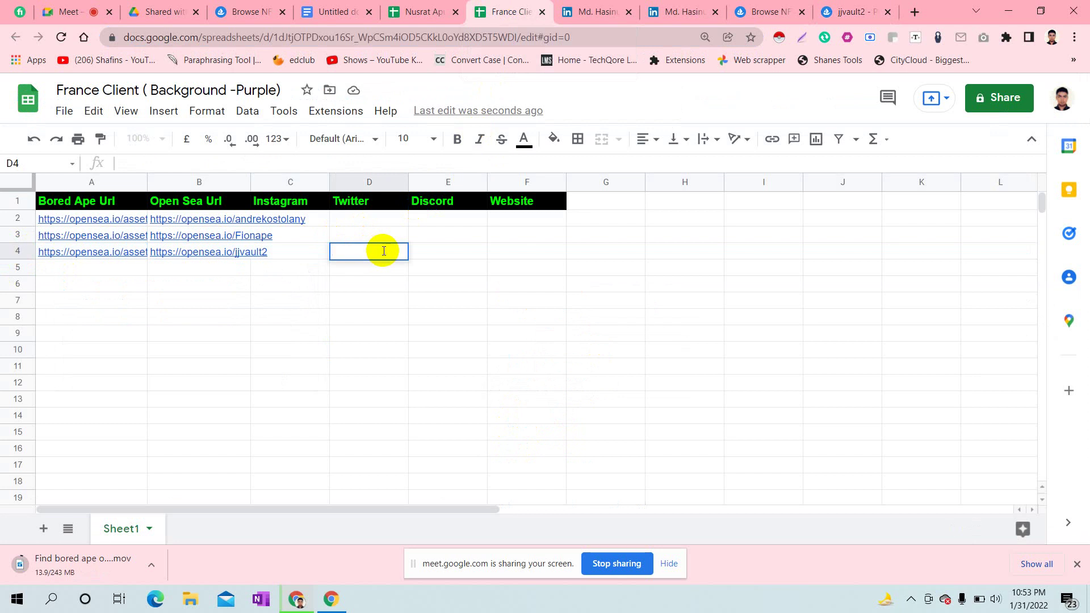
{"action": "key", "text": "ctrl+v"}
{"action": "left_click", "coordinate": [427, 324]}
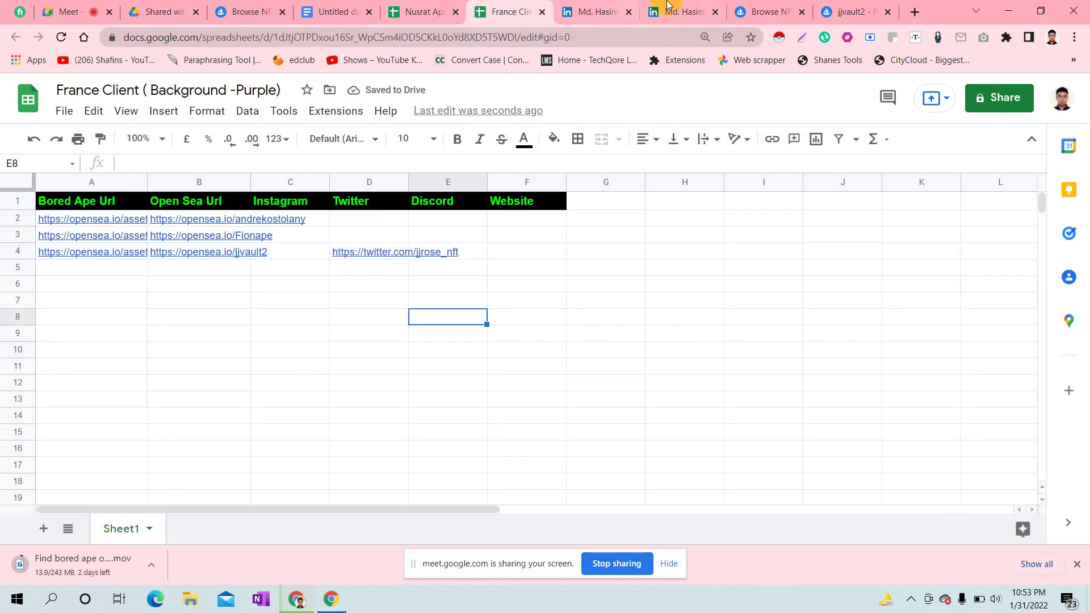
{"action": "left_click", "coordinate": [856, 7]}
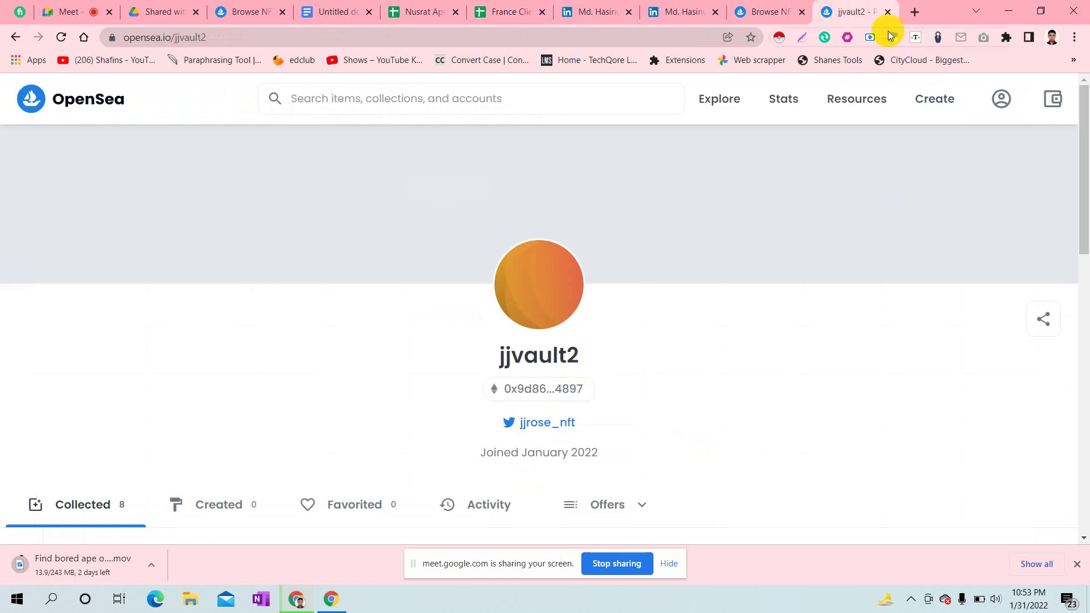
{"action": "left_click", "coordinate": [887, 12]}
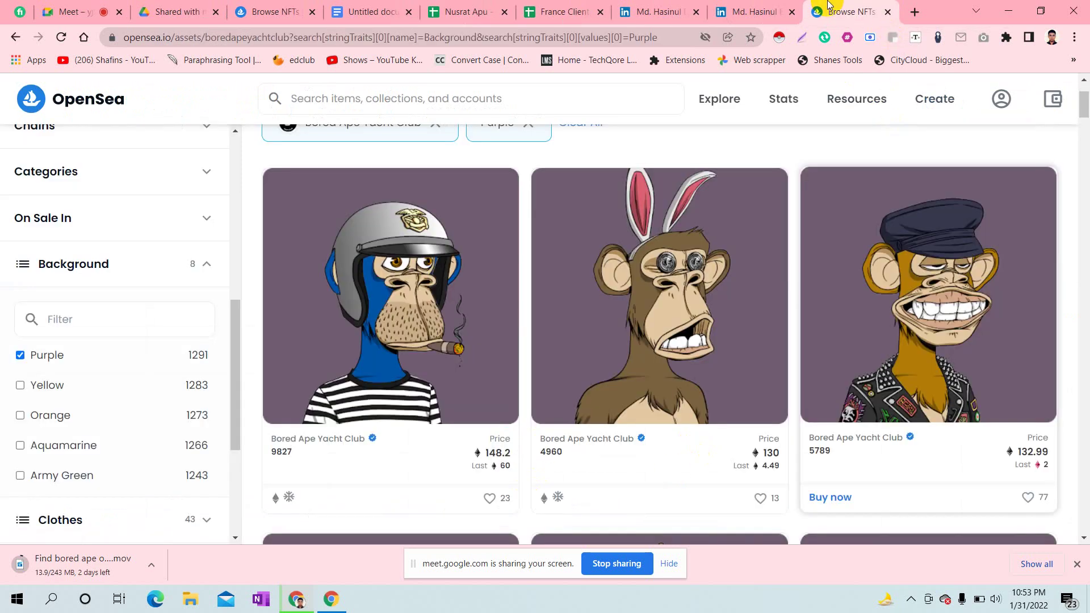
{"action": "left_click_drag", "start_coordinate": [1082, 102], "coordinate": [1085, 114]}
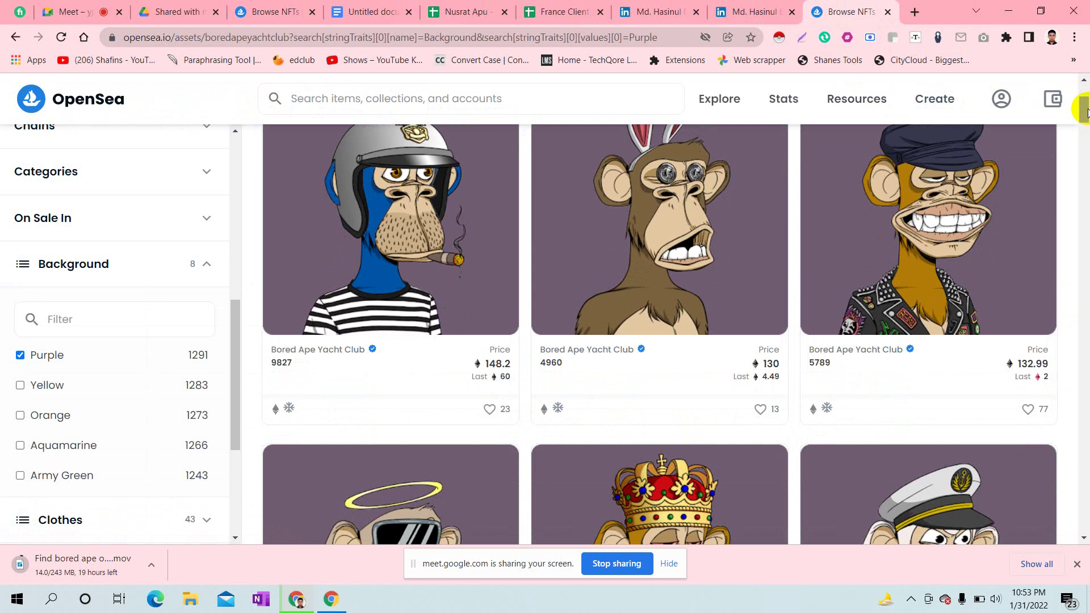
{"action": "left_click_drag", "start_coordinate": [1086, 110], "coordinate": [1085, 124]}
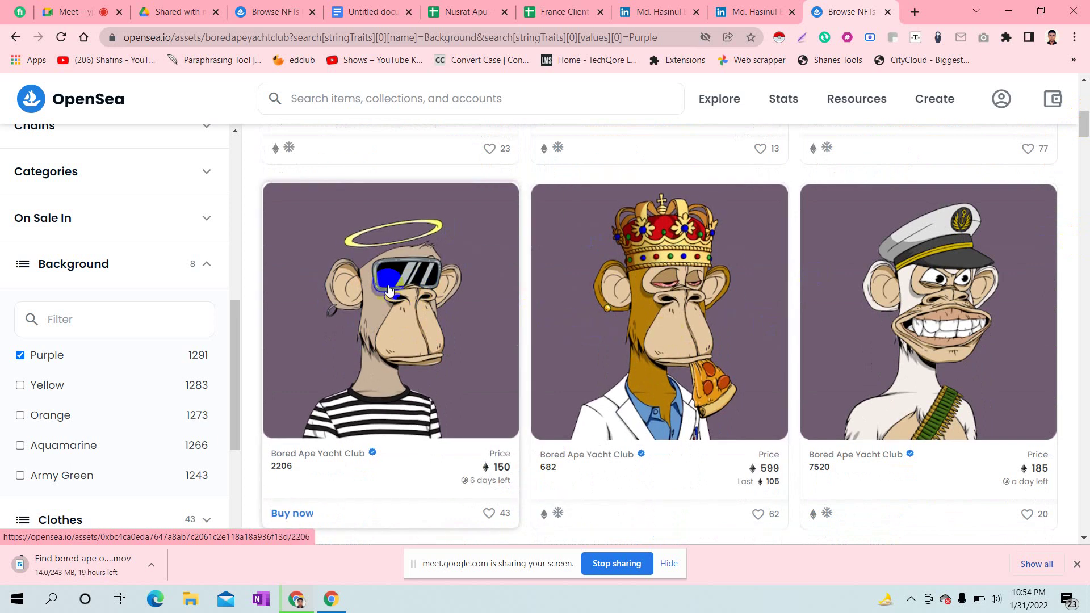
{"action": "middle_click", "coordinate": [387, 288]}
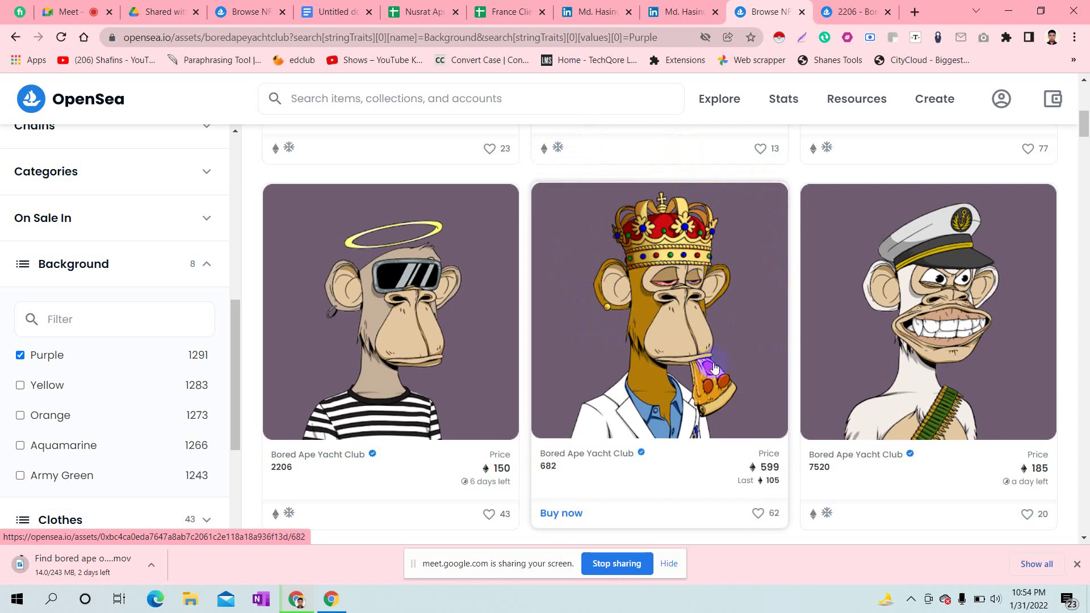
{"action": "middle_click", "coordinate": [651, 251]}
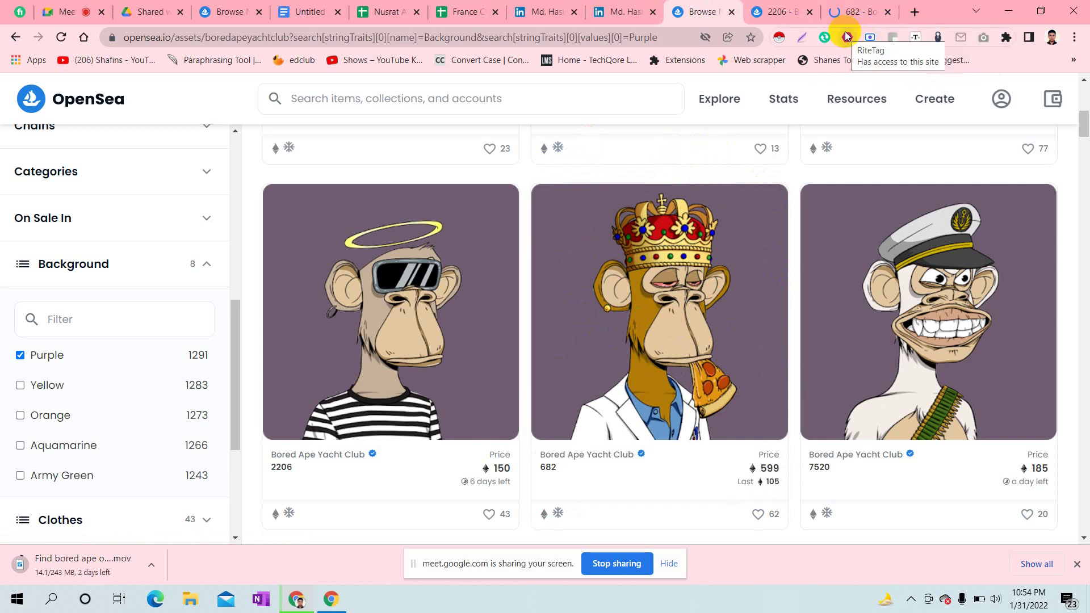
{"action": "middle_click", "coordinate": [920, 289]}
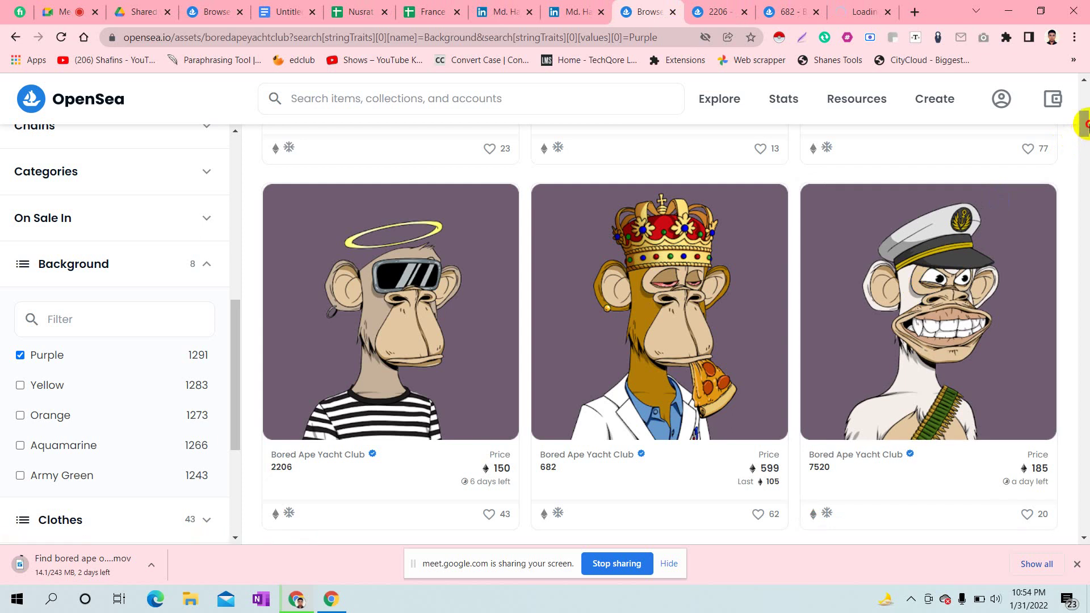
{"action": "left_click", "coordinate": [1084, 109]}
{"action": "left_click_drag", "start_coordinate": [1084, 109], "coordinate": [1084, 110]}
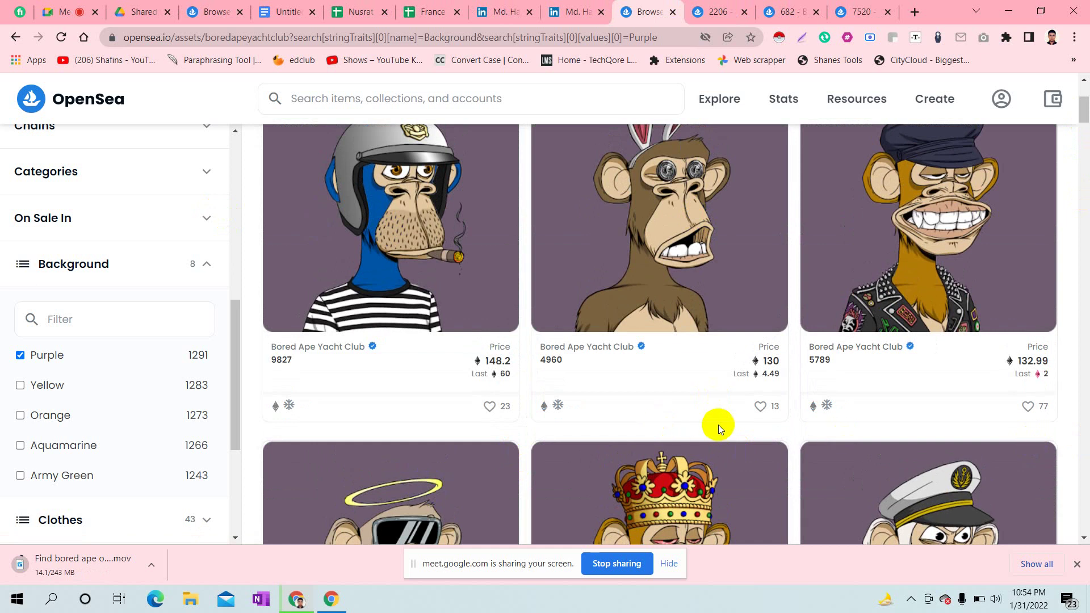
{"action": "scroll", "coordinate": [1084, 101], "scroll_direction": "down", "scroll_amount": 3}
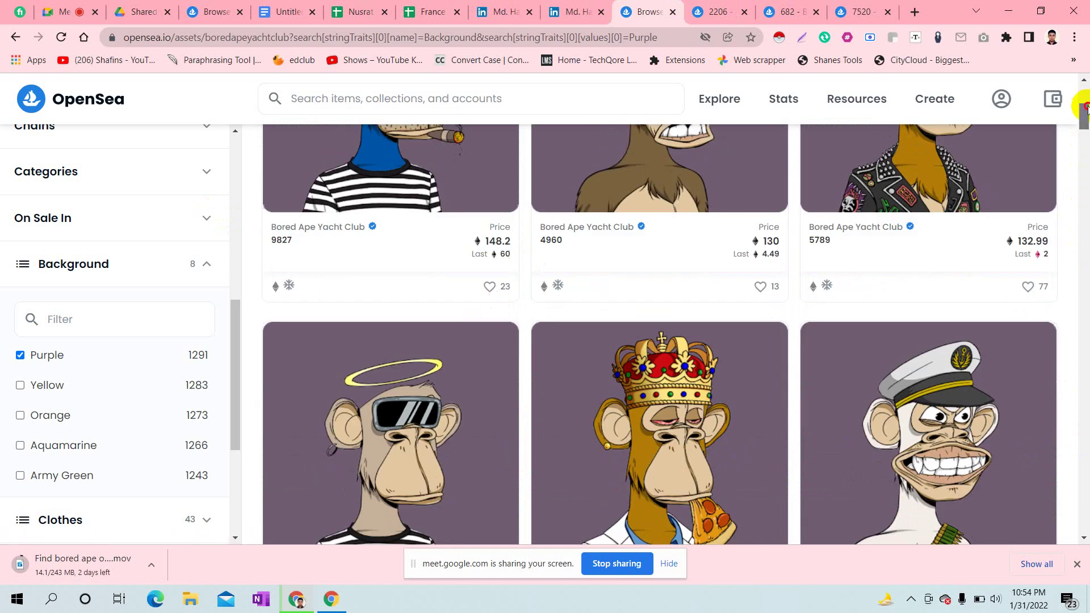
{"action": "left_click", "coordinate": [733, 11]}
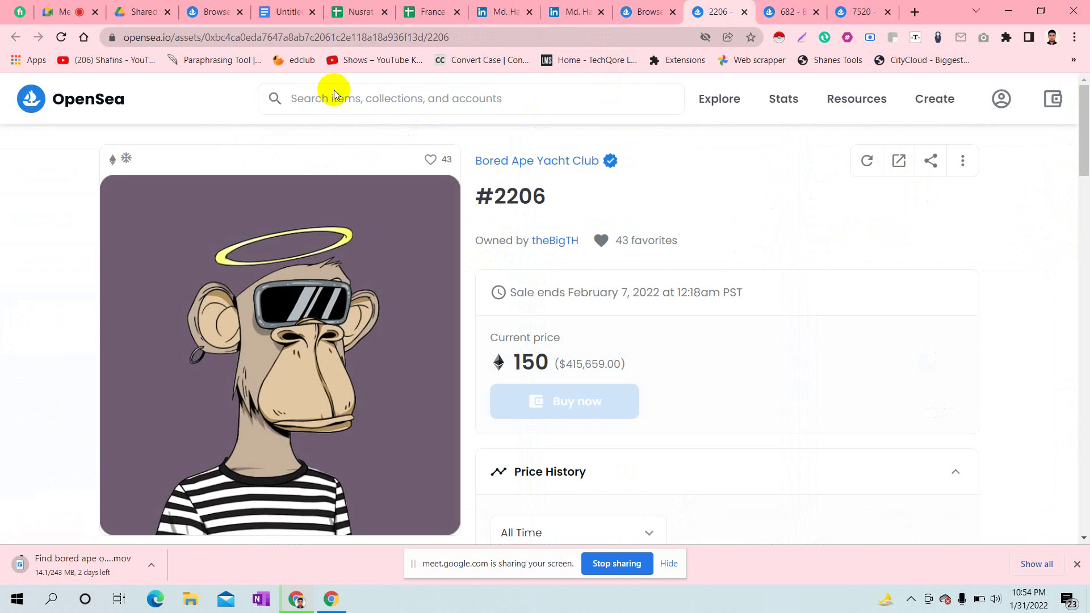
- Paste the Bored Ape #2206 asset URL into cell A5
{"action": "left_click", "coordinate": [291, 37]}
{"action": "key", "text": "ctrl+c"}
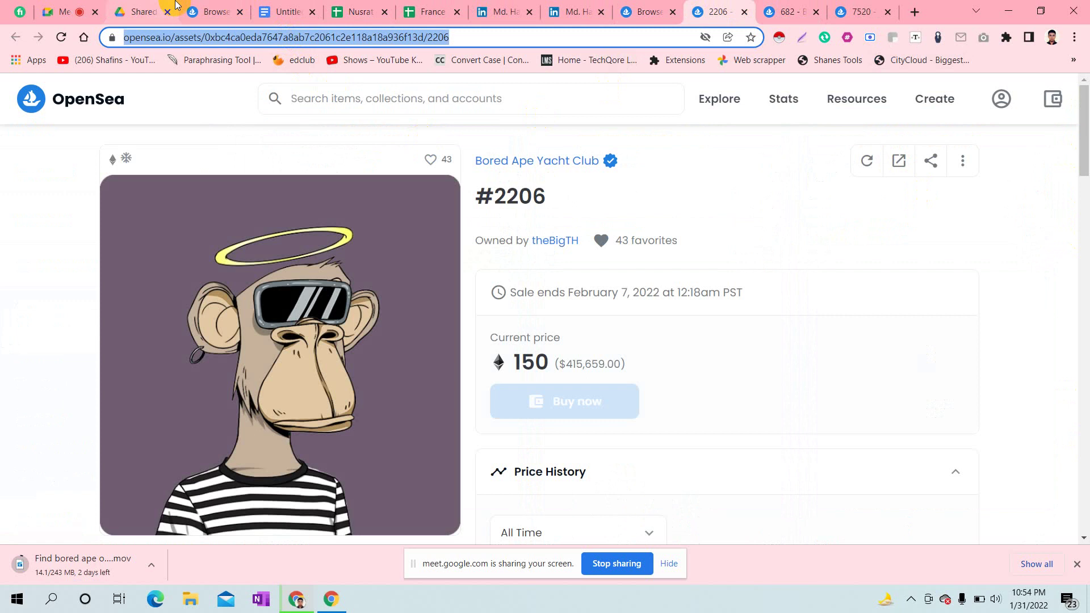
{"action": "left_click", "coordinate": [447, 6]}
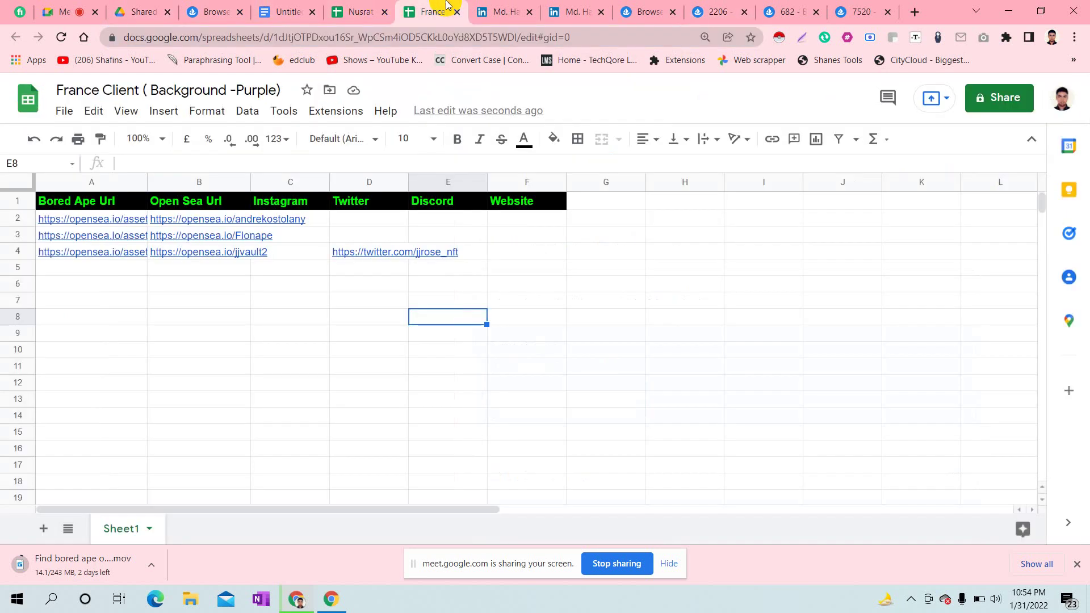
{"action": "left_click", "coordinate": [101, 268]}
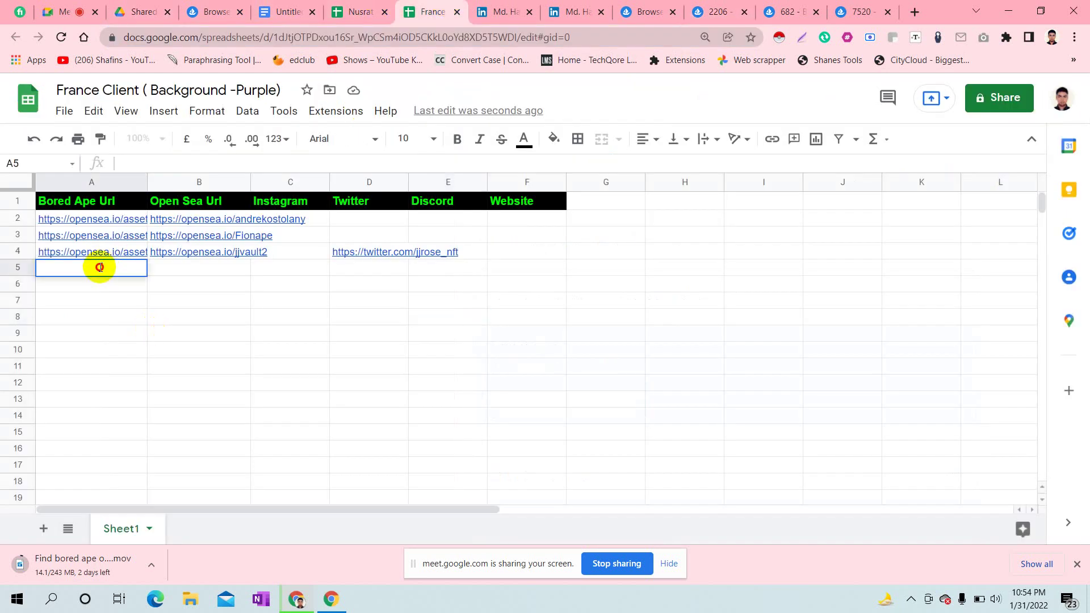
{"action": "key", "text": "ctrl+v"}
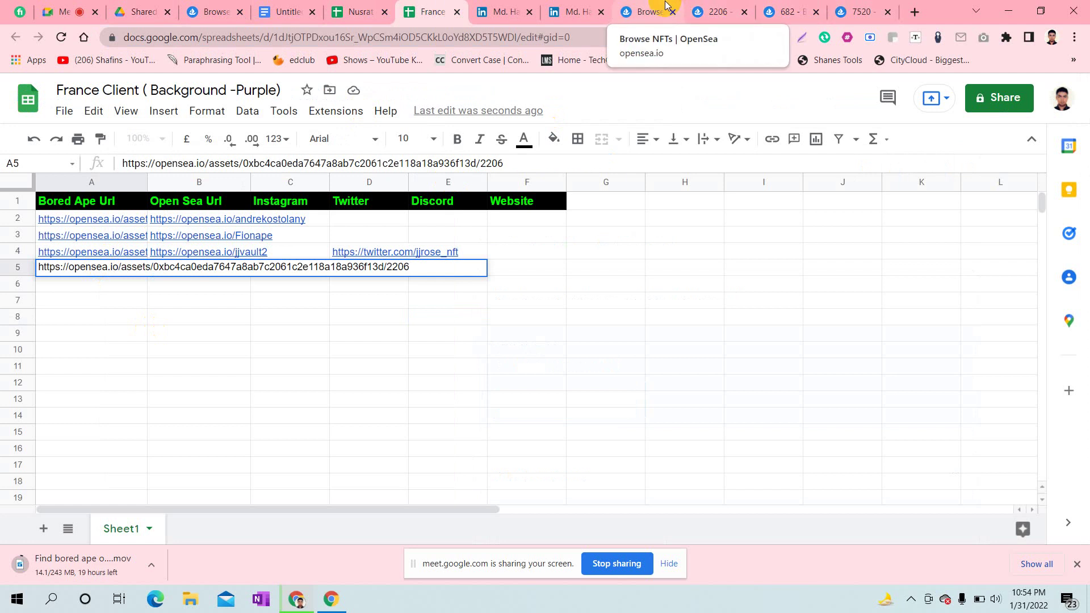
{"action": "left_click", "coordinate": [695, 6]}
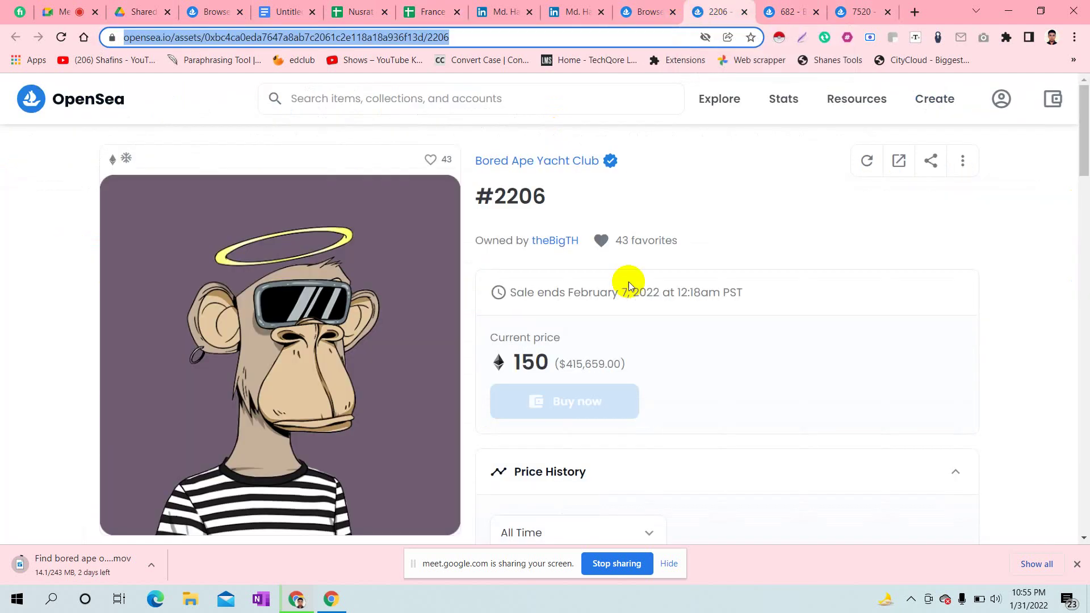
- Copy the #2206 owner's OpenSea profile URL into cell B5
{"action": "left_click", "coordinate": [556, 241]}
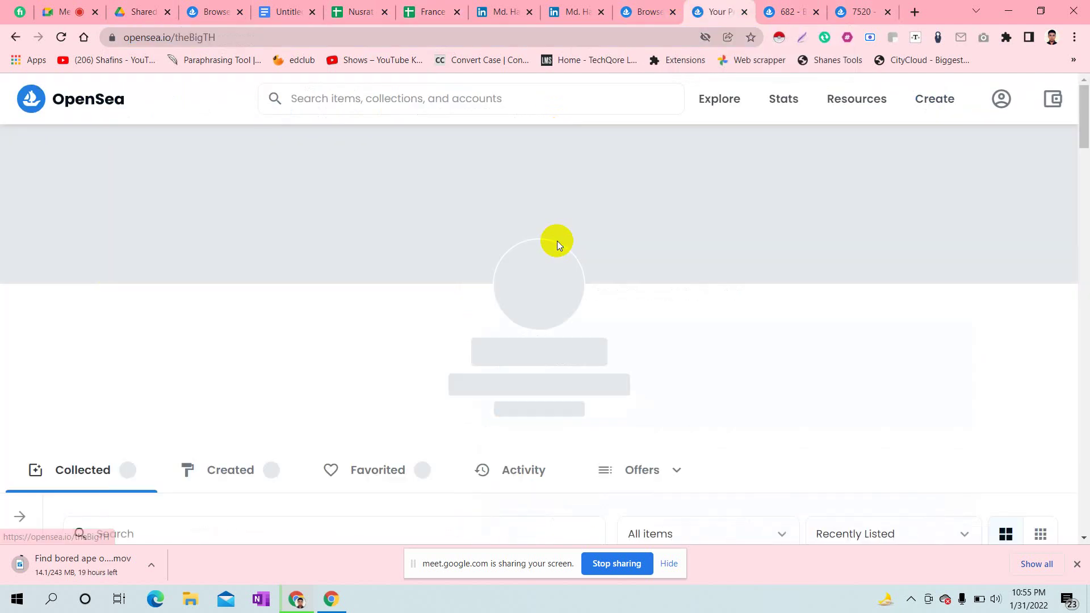
{"action": "left_click", "coordinate": [201, 37]}
{"action": "key", "text": "ctrl+c"}
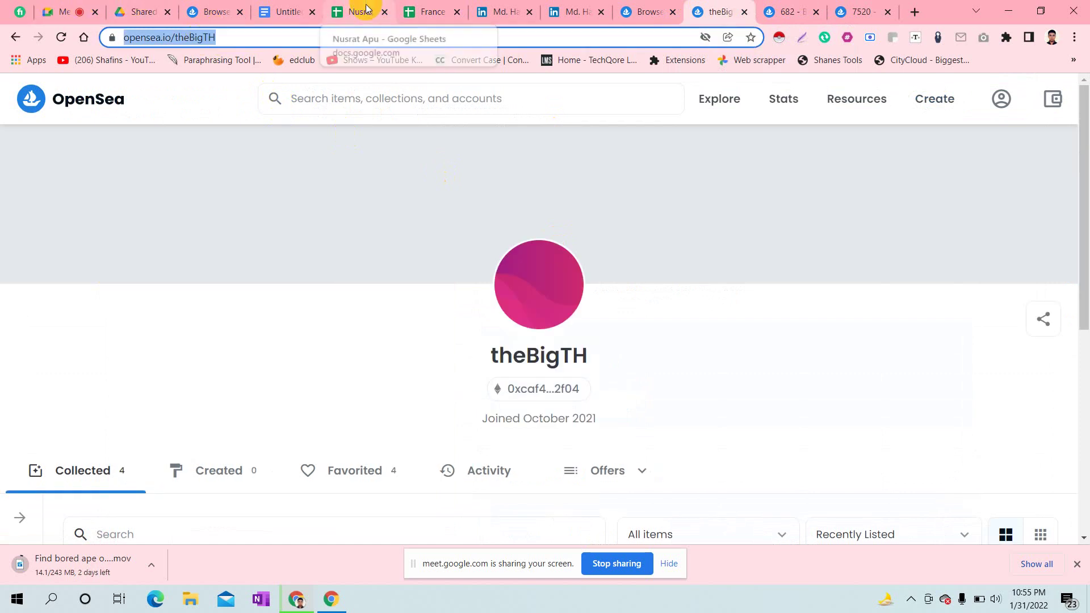
{"action": "left_click", "coordinate": [425, 11]}
{"action": "left_click", "coordinate": [329, 332]}
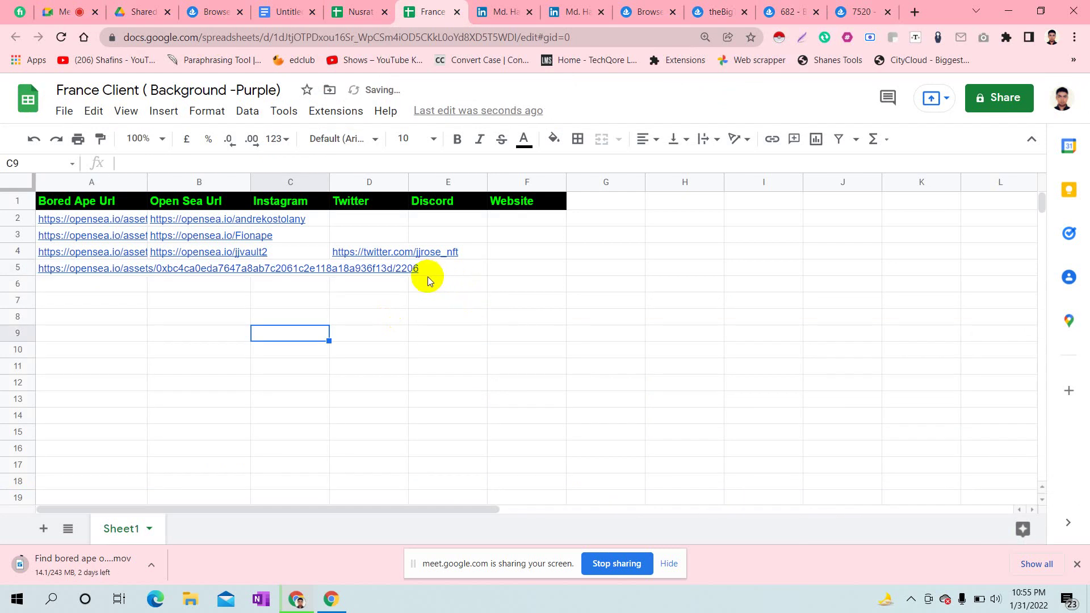
{"action": "double_click", "coordinate": [173, 268]}
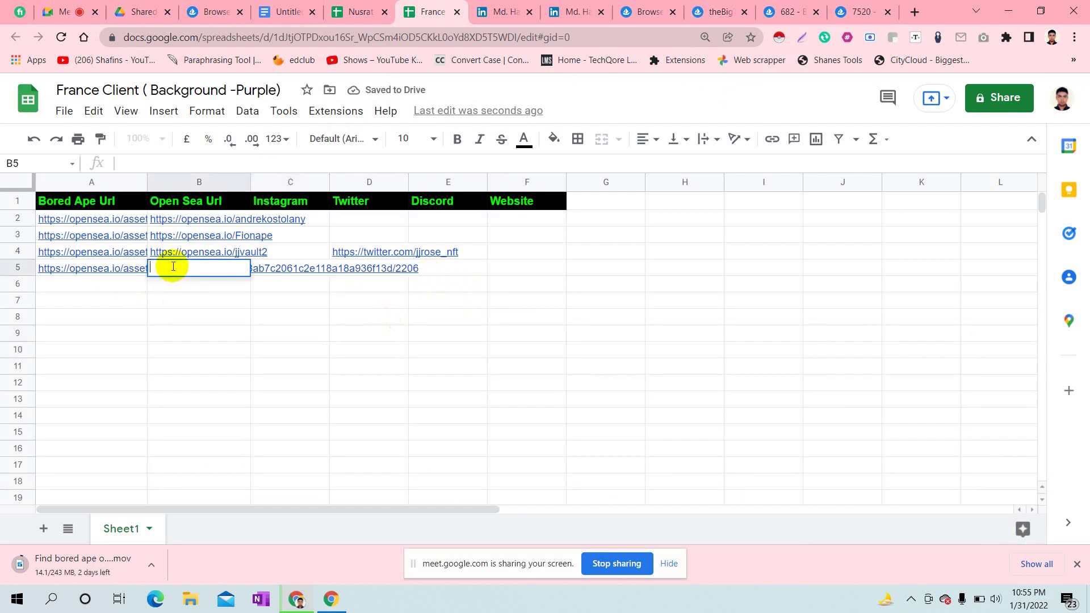
{"action": "key", "text": "ctrl+v"}
{"action": "left_click", "coordinate": [227, 319]}
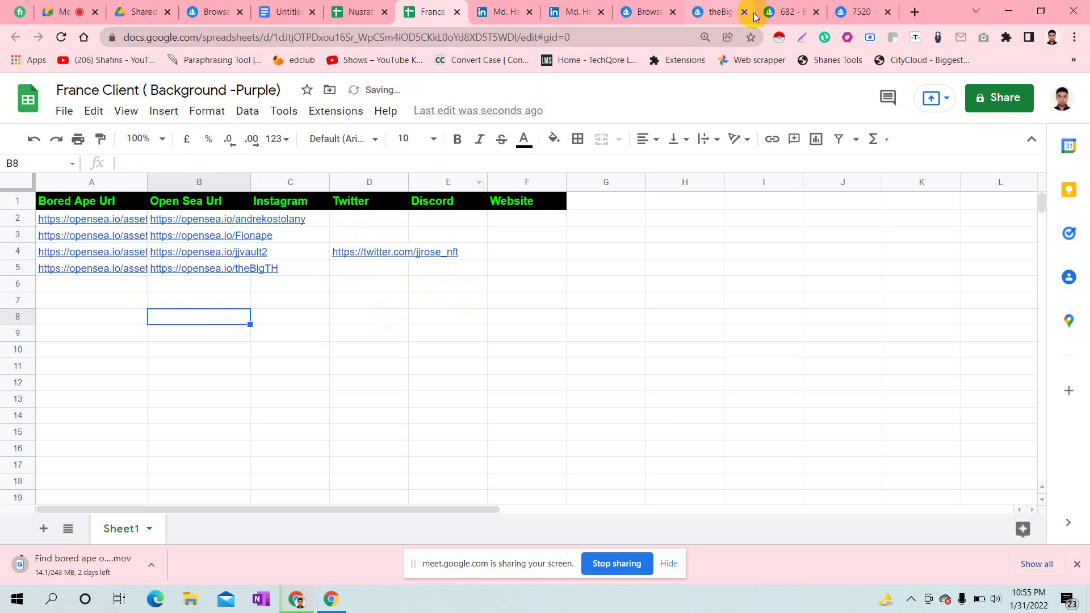
{"action": "left_click", "coordinate": [715, 7]}
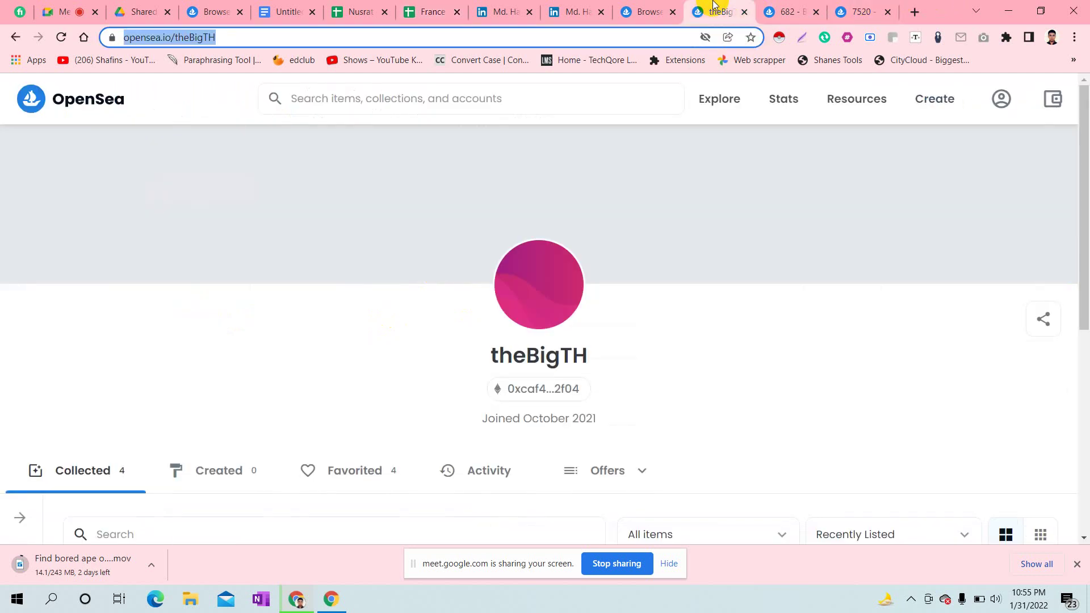
- Close the finished profile and paste the #682 asset URL into cell A6
{"action": "left_click", "coordinate": [744, 12]}
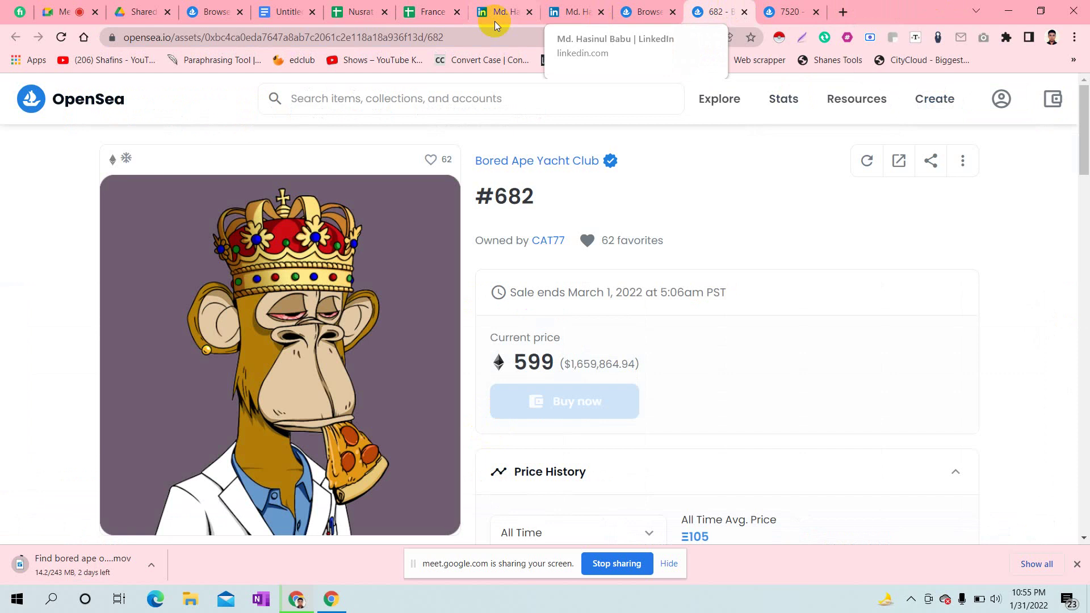
{"action": "left_click", "coordinate": [367, 37]}
{"action": "key", "text": "ctrl+c"}
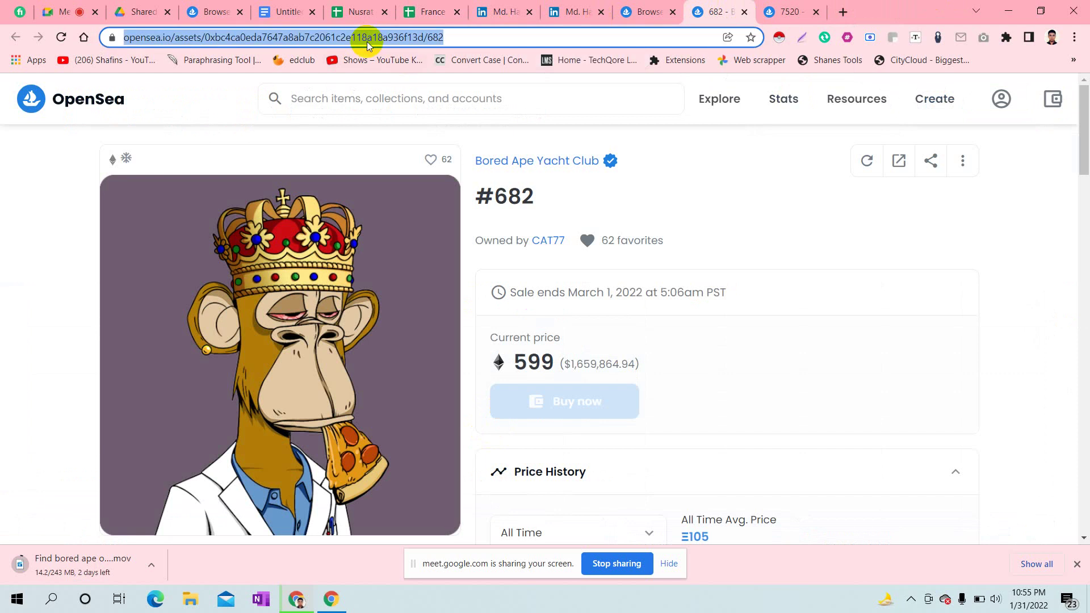
{"action": "left_click", "coordinate": [422, 5]}
{"action": "left_click", "coordinate": [57, 284]}
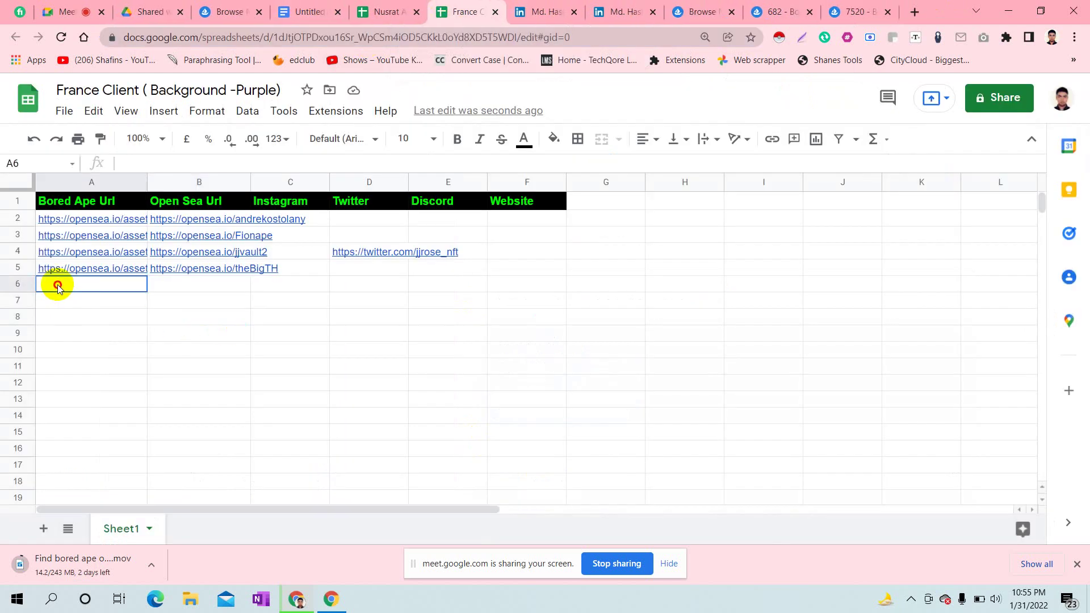
{"action": "key", "text": "ctrl+v"}
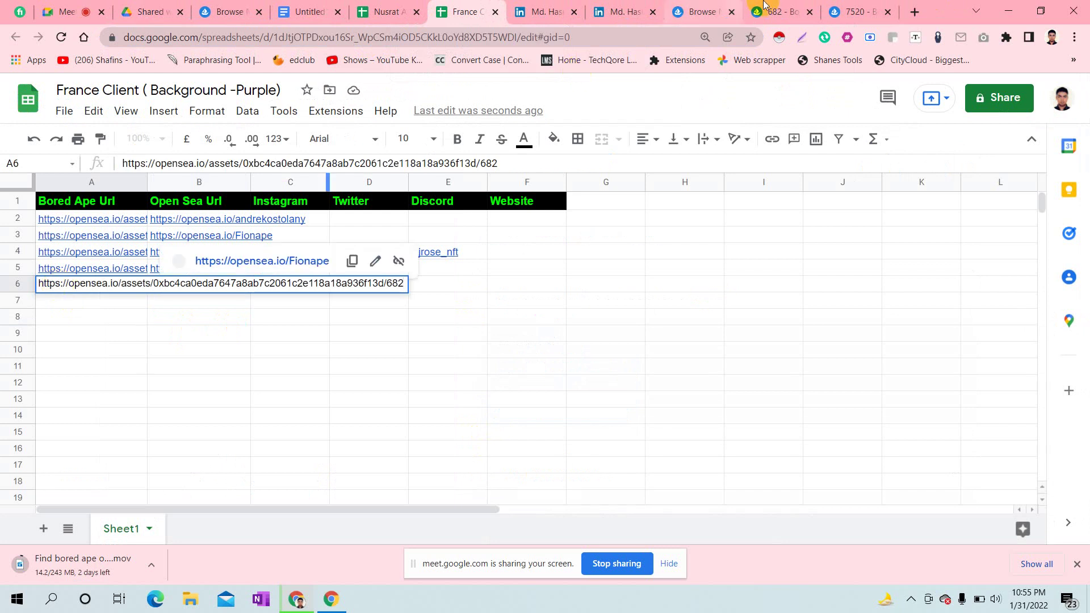
{"action": "left_click", "coordinate": [781, 6]}
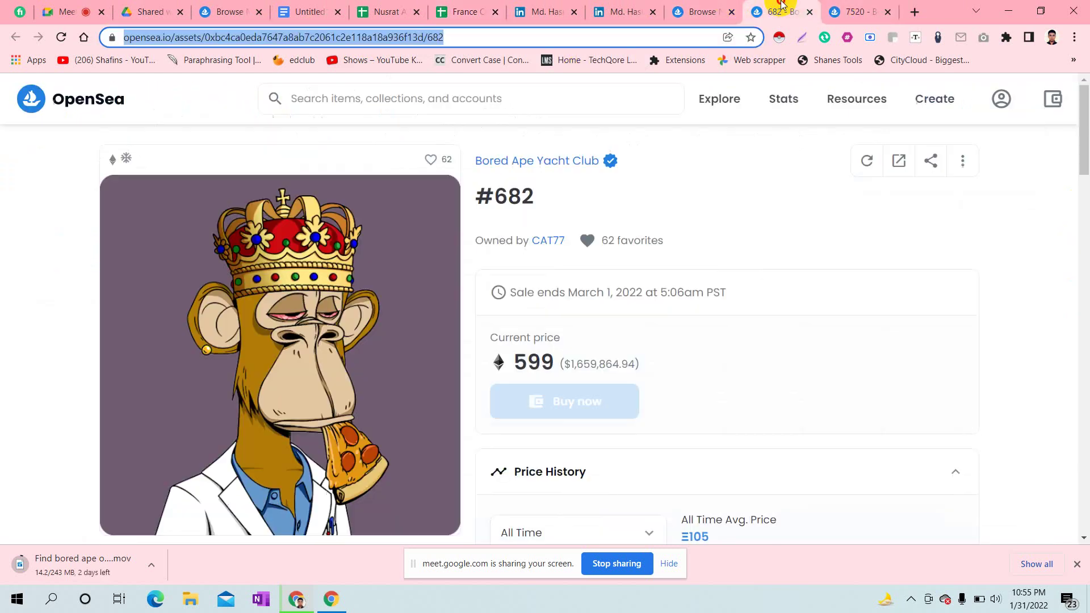
- Copy the #682 owner's OpenSea profile URL into cell B6
{"action": "left_click", "coordinate": [565, 241]}
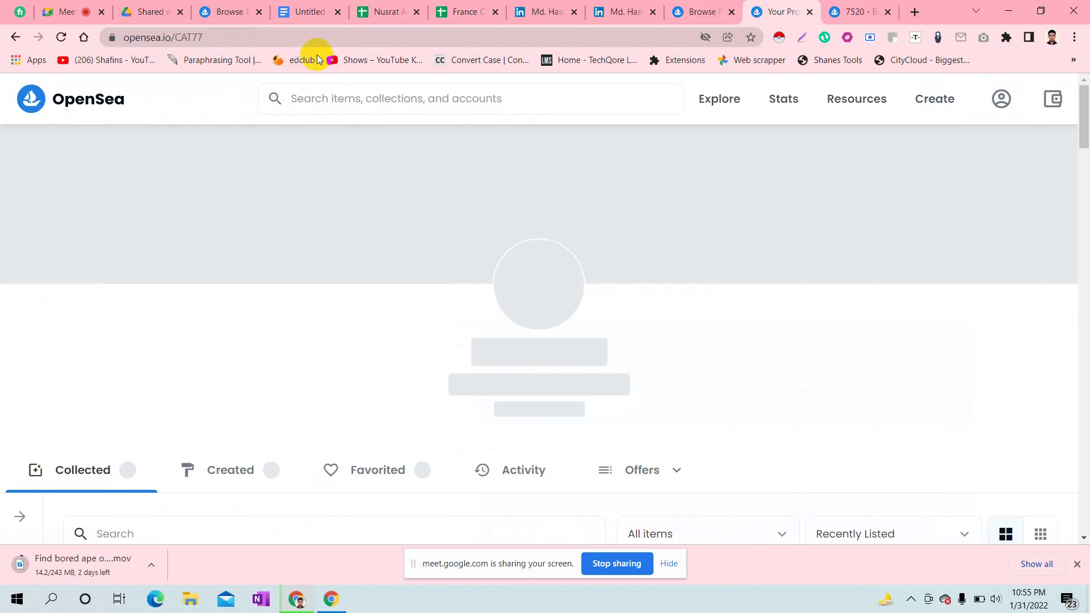
{"action": "left_click", "coordinate": [201, 39]}
{"action": "key", "text": "ctrl+c"}
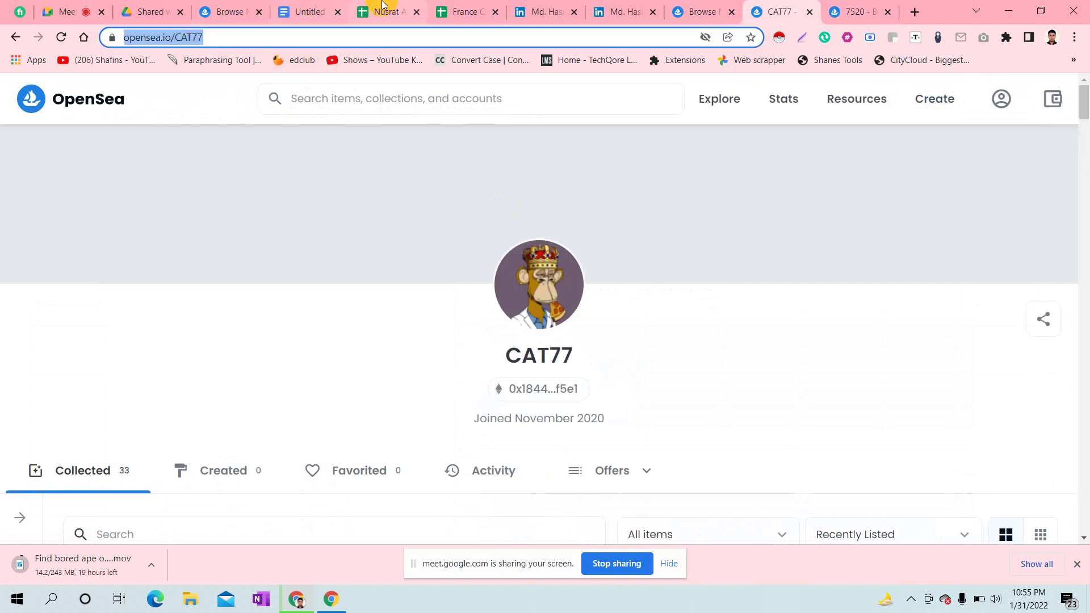
{"action": "left_click", "coordinate": [463, 12]}
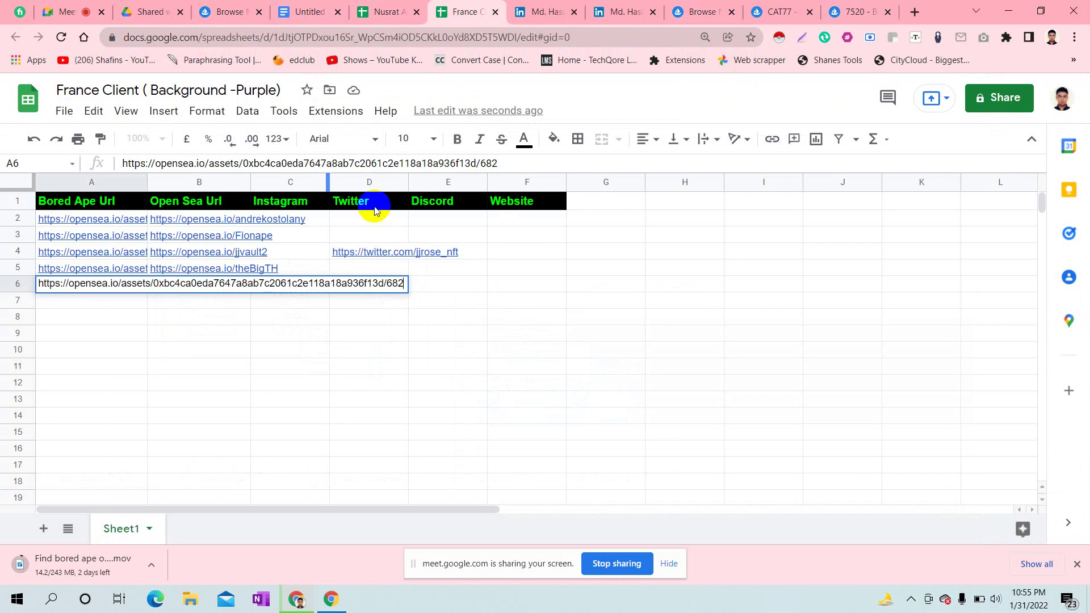
{"action": "left_click", "coordinate": [292, 373]}
{"action": "left_click", "coordinate": [166, 280]}
{"action": "double_click", "coordinate": [170, 280]}
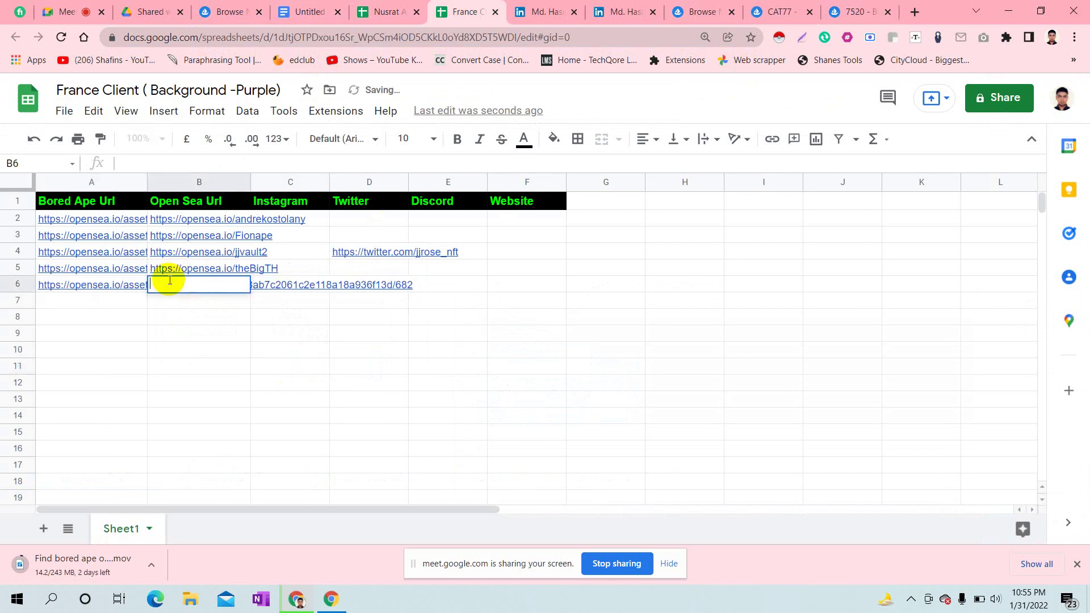
{"action": "key", "text": "ctrl+v"}
{"action": "left_click", "coordinate": [370, 366]}
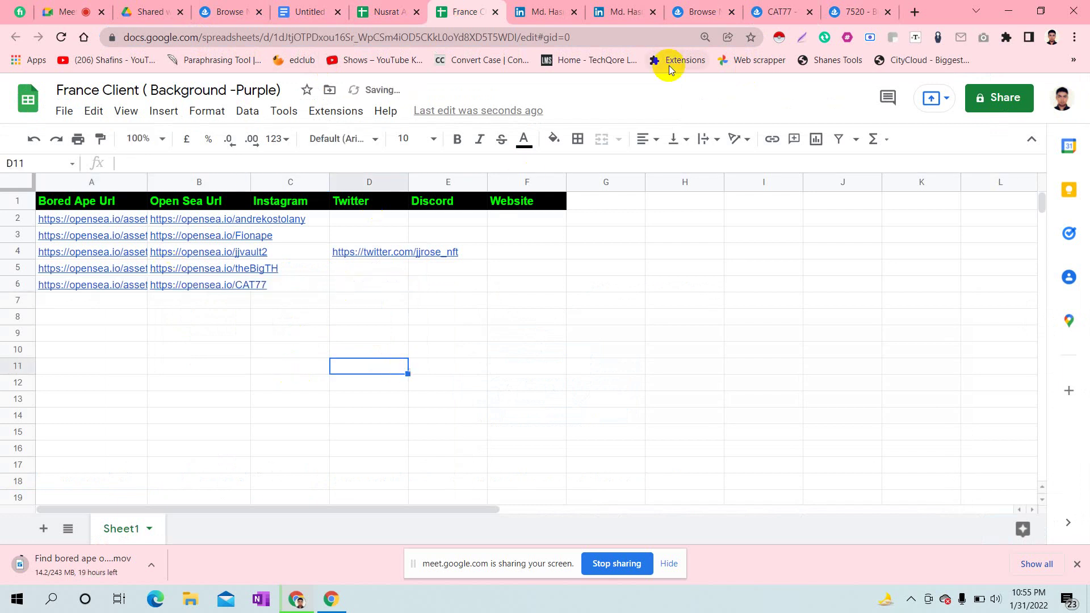
{"action": "left_click", "coordinate": [856, 8]}
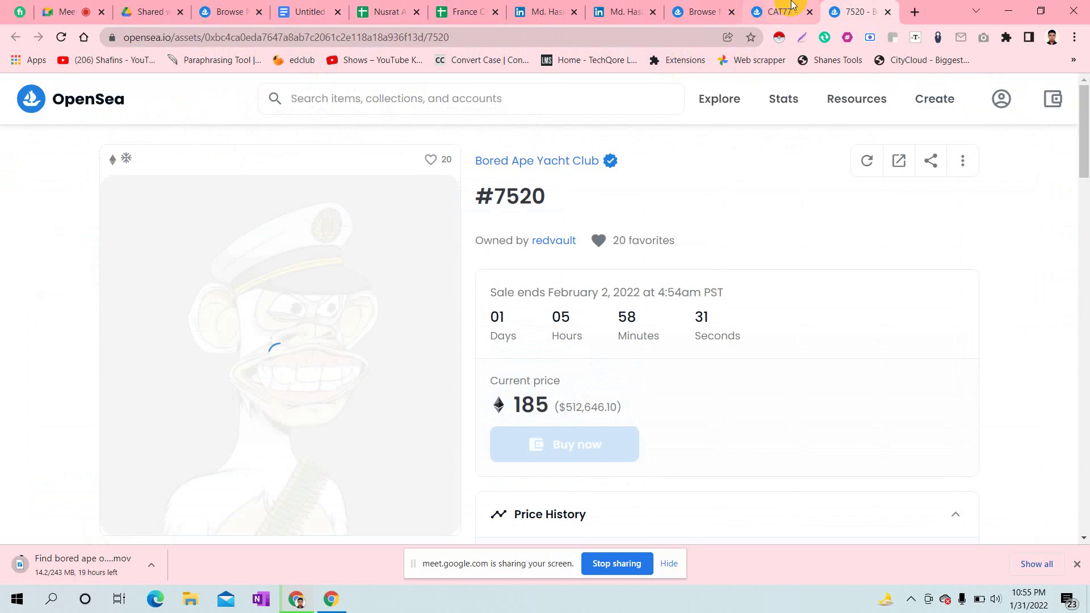
- Close the previous owner's profile and paste the #7520 asset URL into cell A7
{"action": "left_click", "coordinate": [782, 12]}
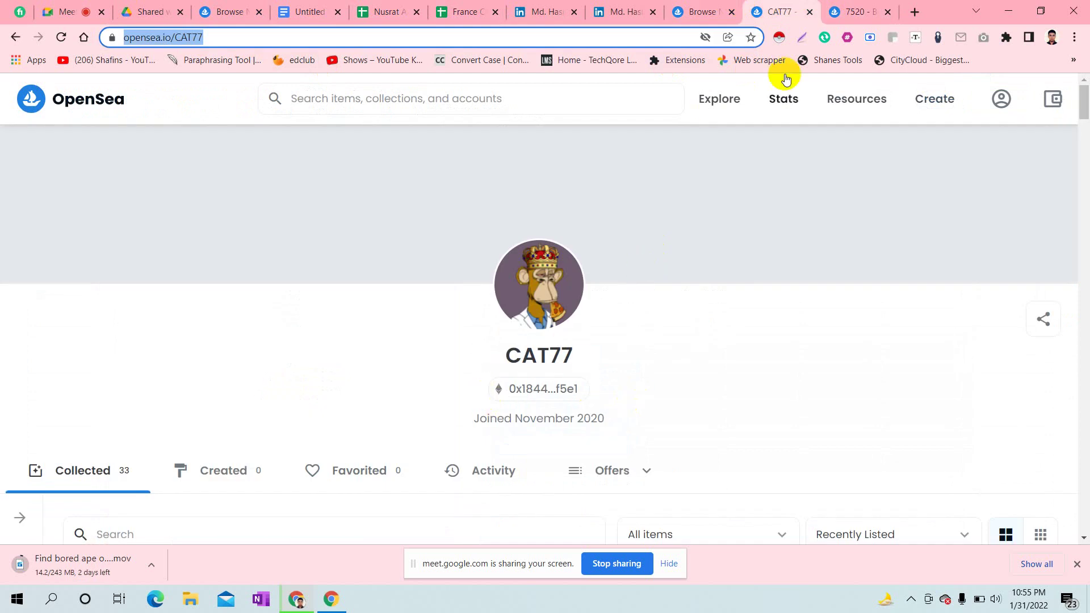
{"action": "left_click", "coordinate": [810, 12]}
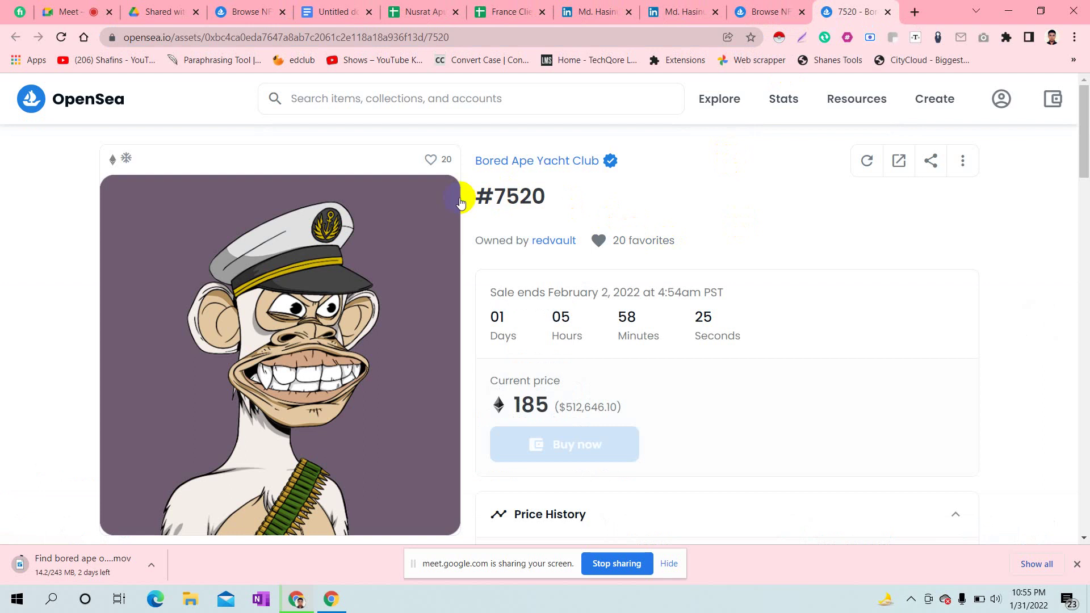
{"action": "left_click", "coordinate": [273, 34]}
{"action": "key", "text": "ctrl+c"}
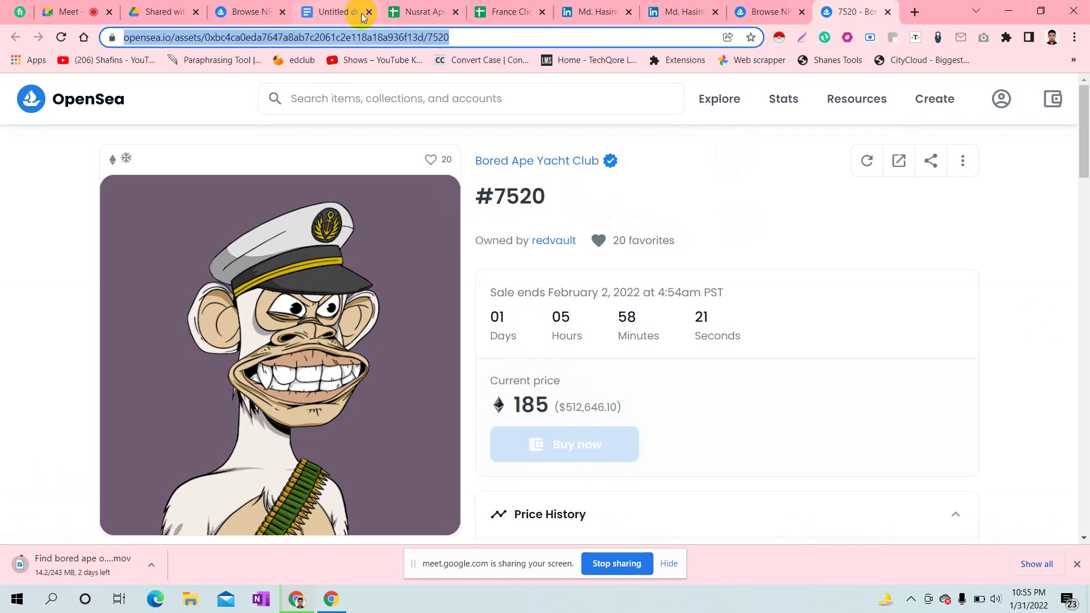
{"action": "left_click", "coordinate": [512, 6]}
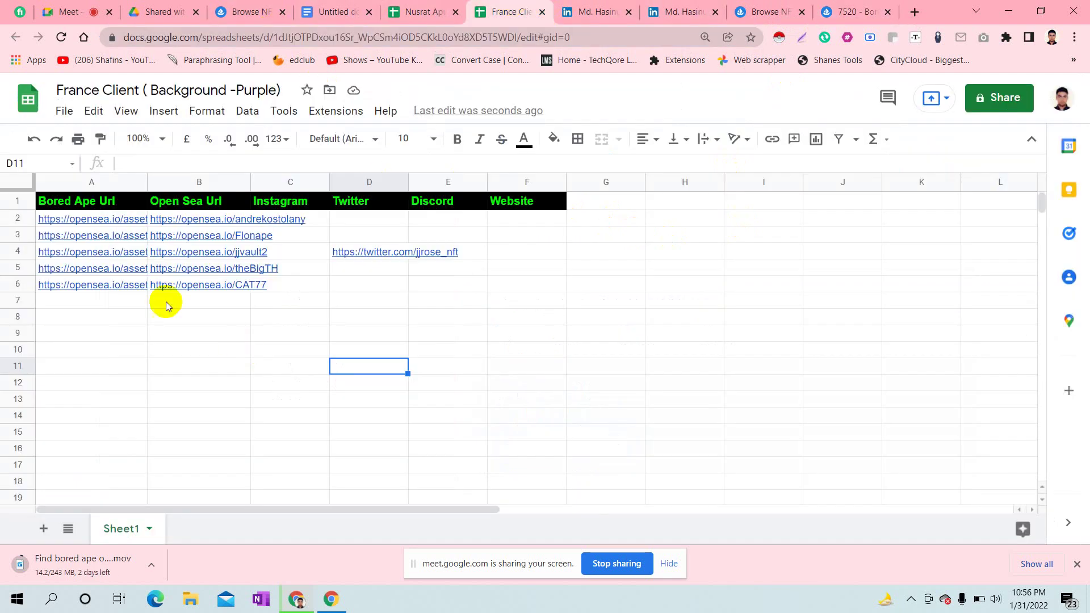
{"action": "left_click", "coordinate": [102, 300]}
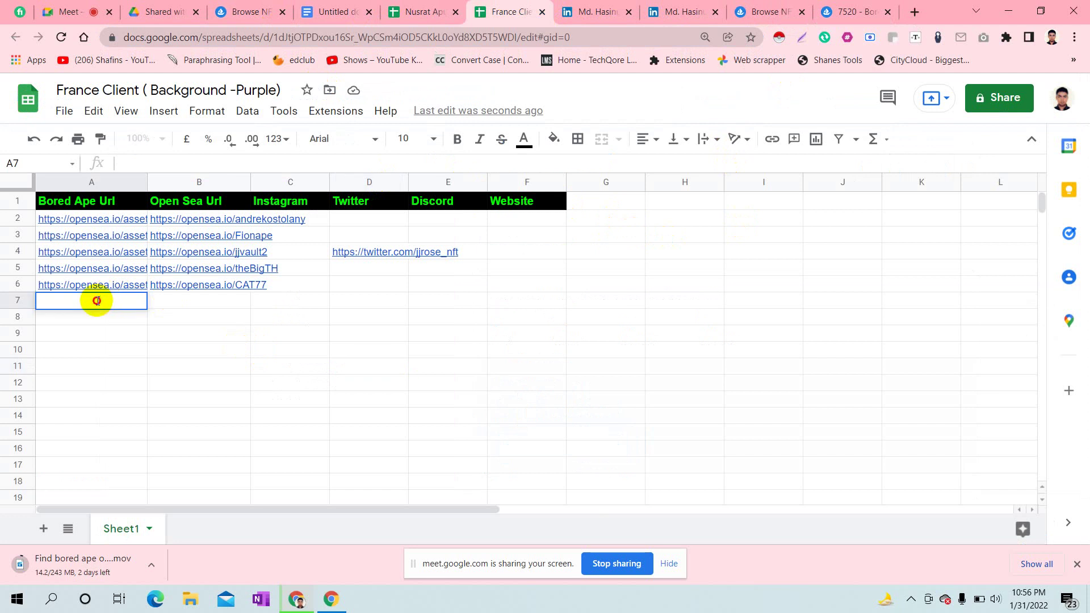
{"action": "key", "text": "ctrl+v"}
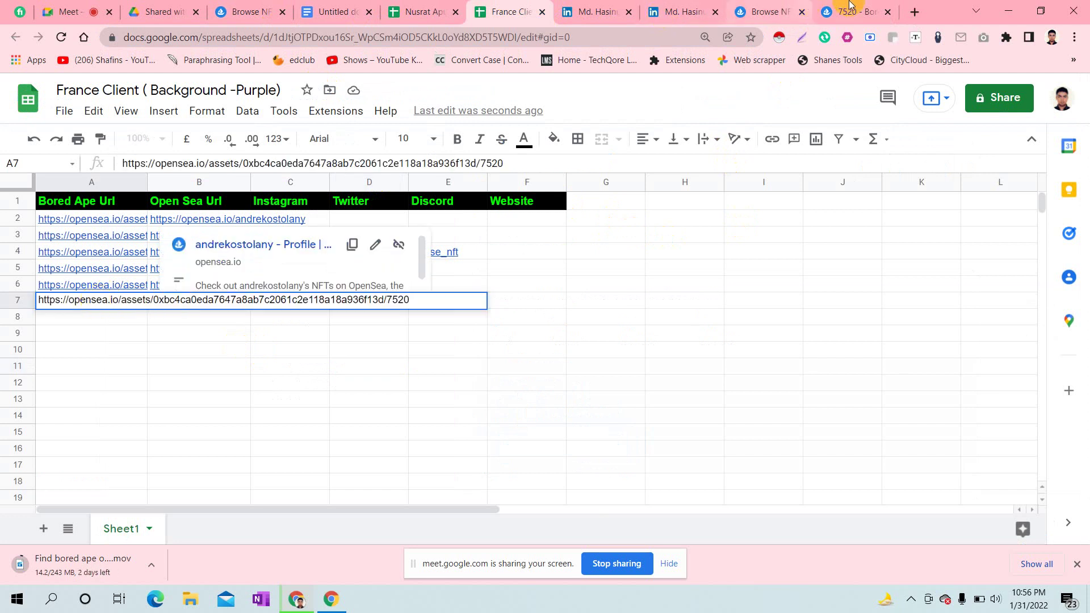
{"action": "left_click", "coordinate": [854, 8]}
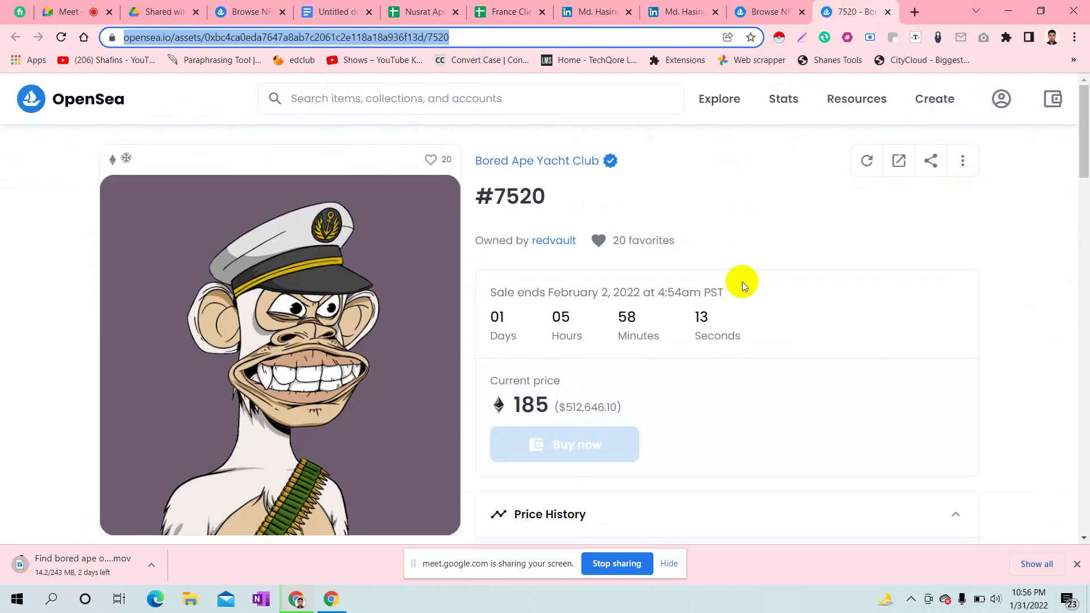
- Copy the #7520 owner's OpenSea profile URL into cell B7
{"action": "left_click", "coordinate": [562, 242]}
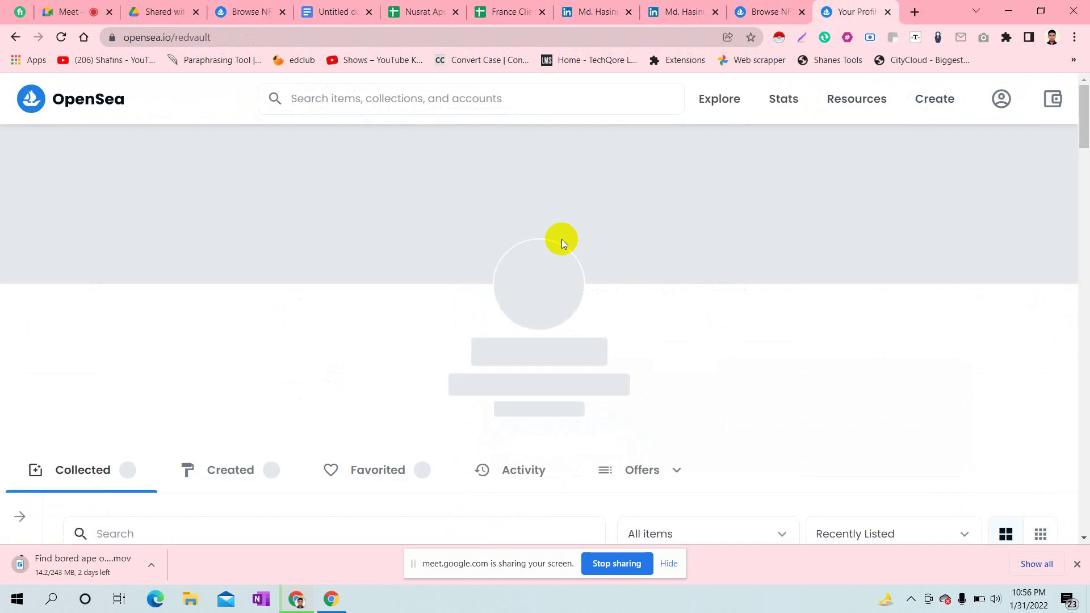
{"action": "left_click", "coordinate": [210, 38]}
{"action": "key", "text": "ctrl+c"}
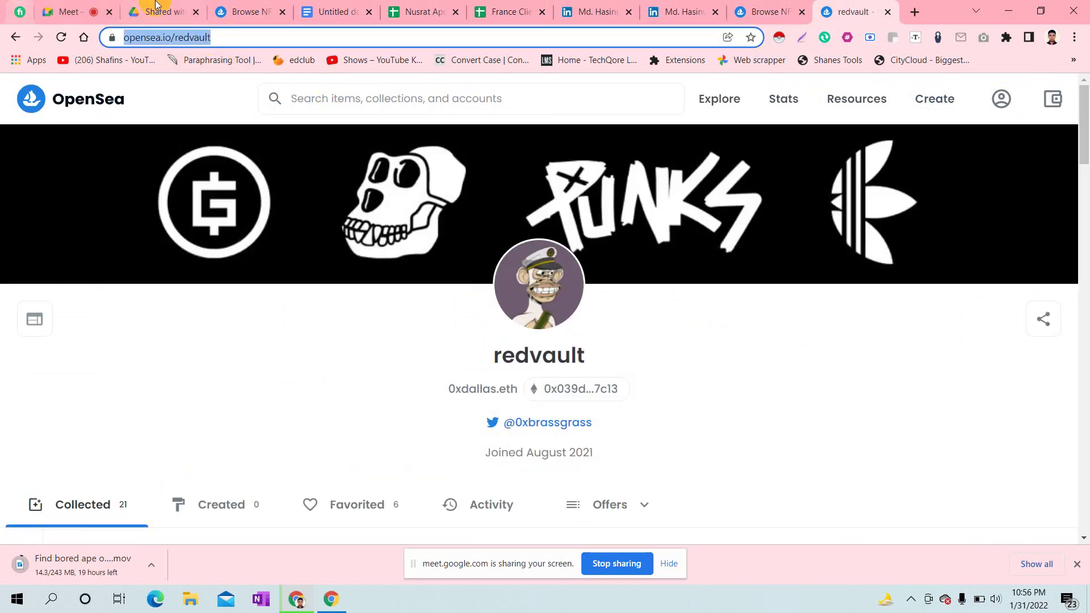
{"action": "left_click", "coordinate": [479, 5]}
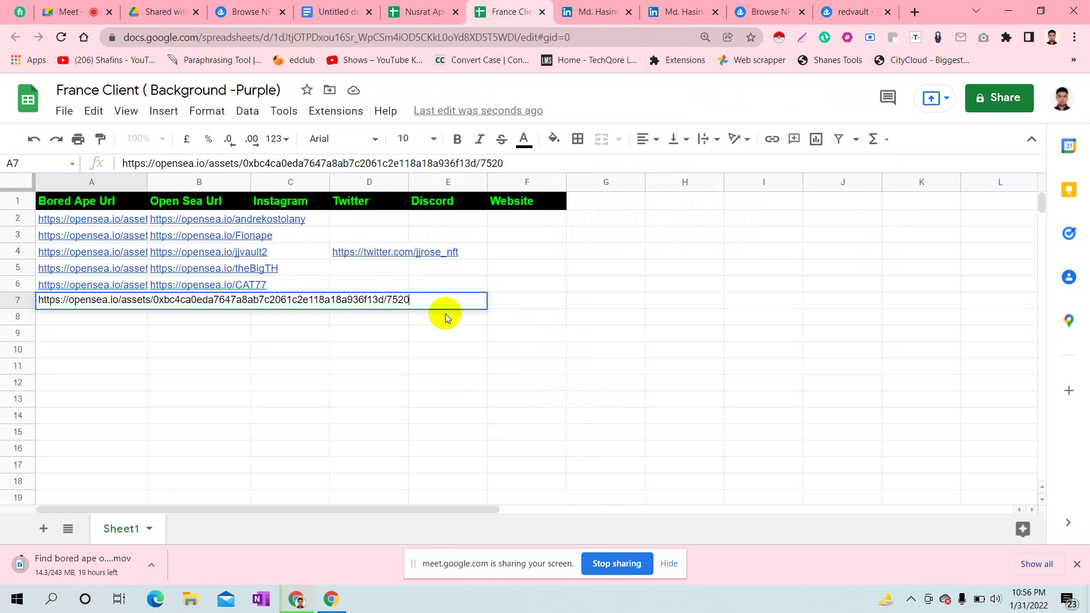
{"action": "left_click", "coordinate": [431, 399]}
{"action": "left_click", "coordinate": [173, 301]}
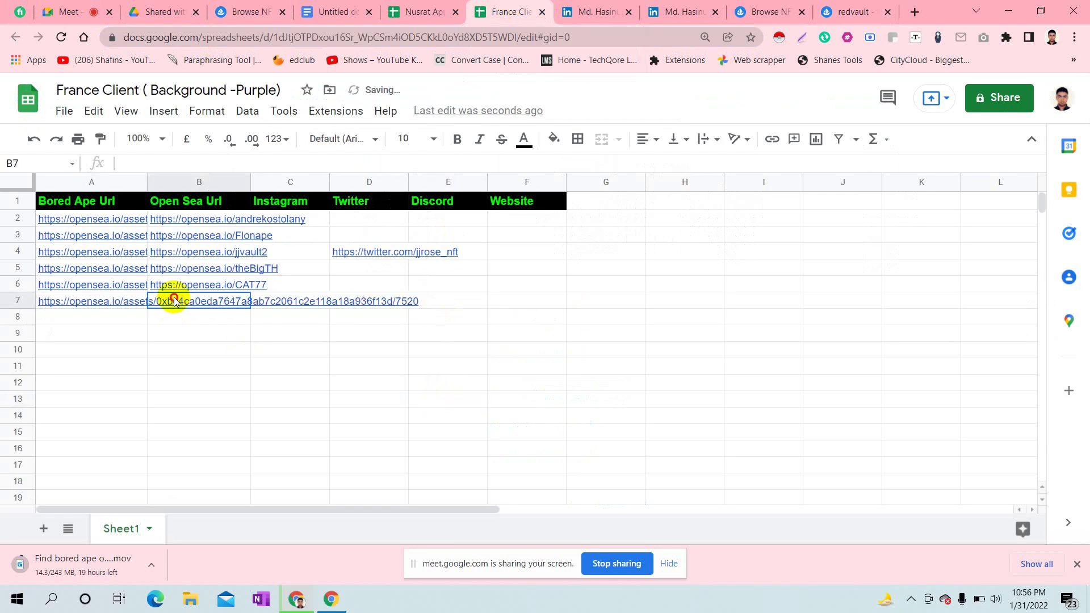
{"action": "double_click", "coordinate": [175, 295]}
{"action": "key", "text": "ctrl+v"}
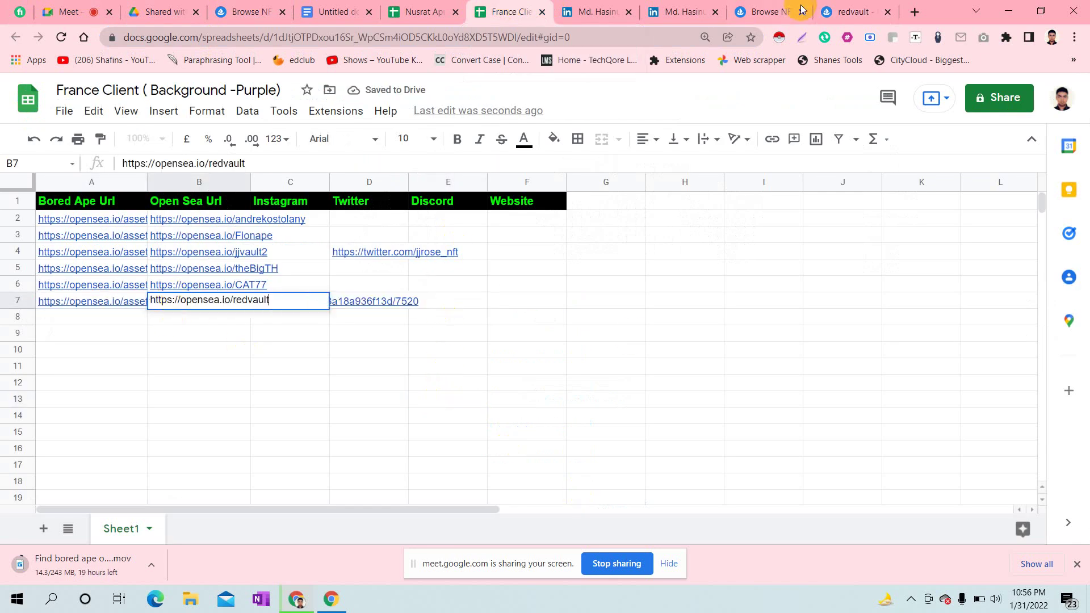
{"action": "left_click", "coordinate": [865, 9]}
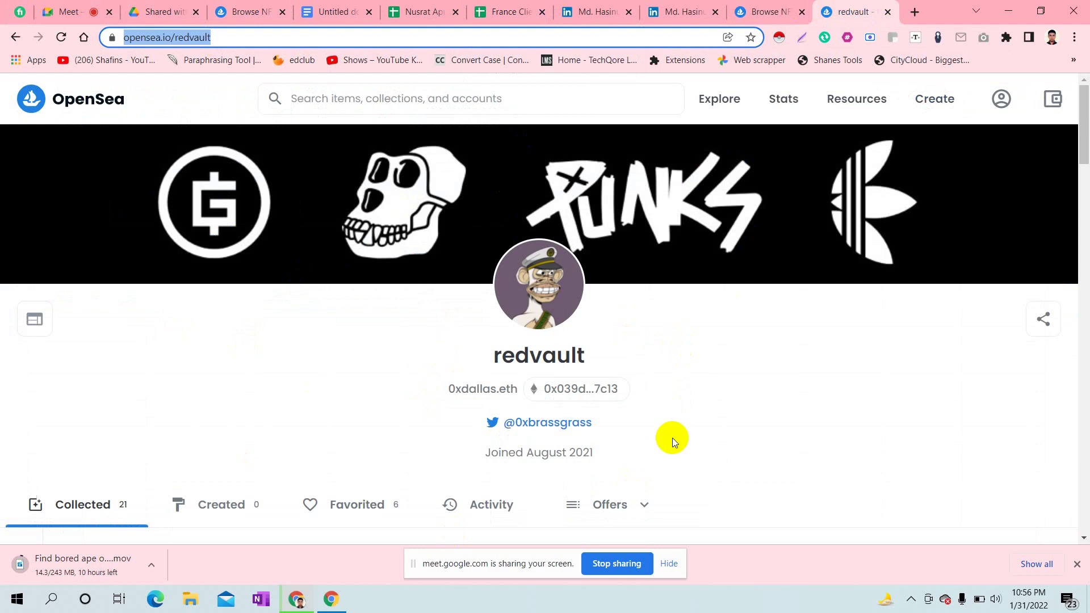
- Copy the #7520 owner's Twitter link address and commit the profile URL in B7
{"action": "left_click", "coordinate": [494, 426]}
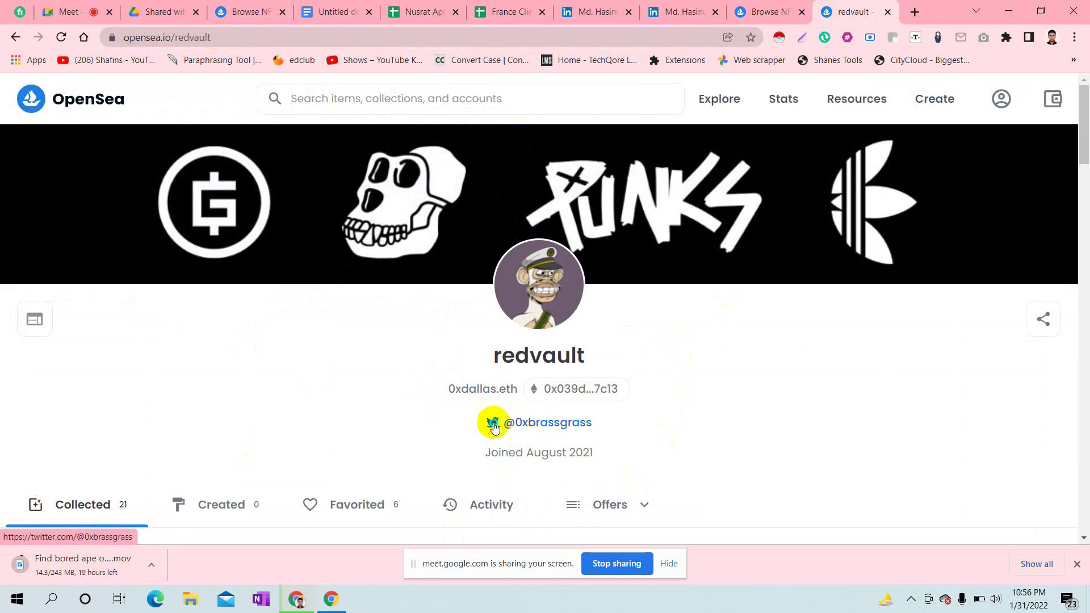
{"action": "right_click", "coordinate": [493, 426]}
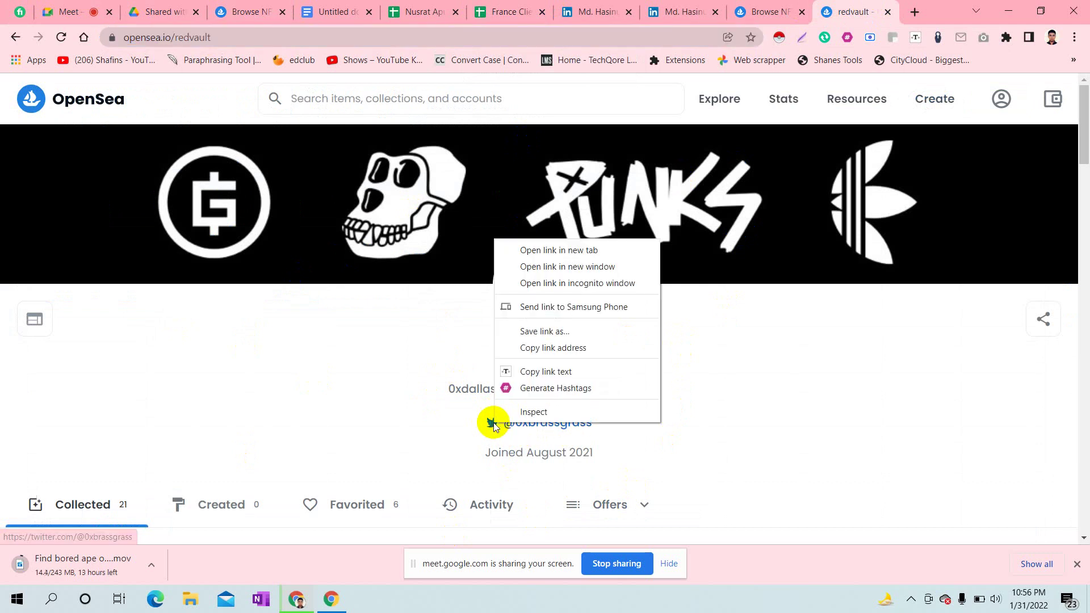
{"action": "left_click", "coordinate": [559, 347]}
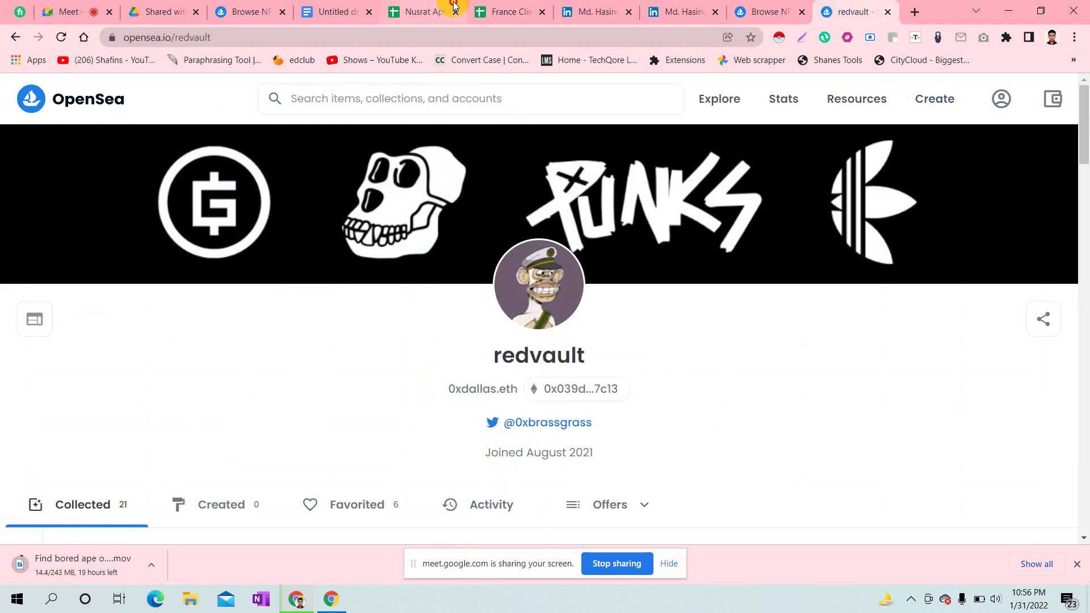
{"action": "left_click", "coordinate": [432, 12]}
{"action": "left_click", "coordinate": [502, 11]}
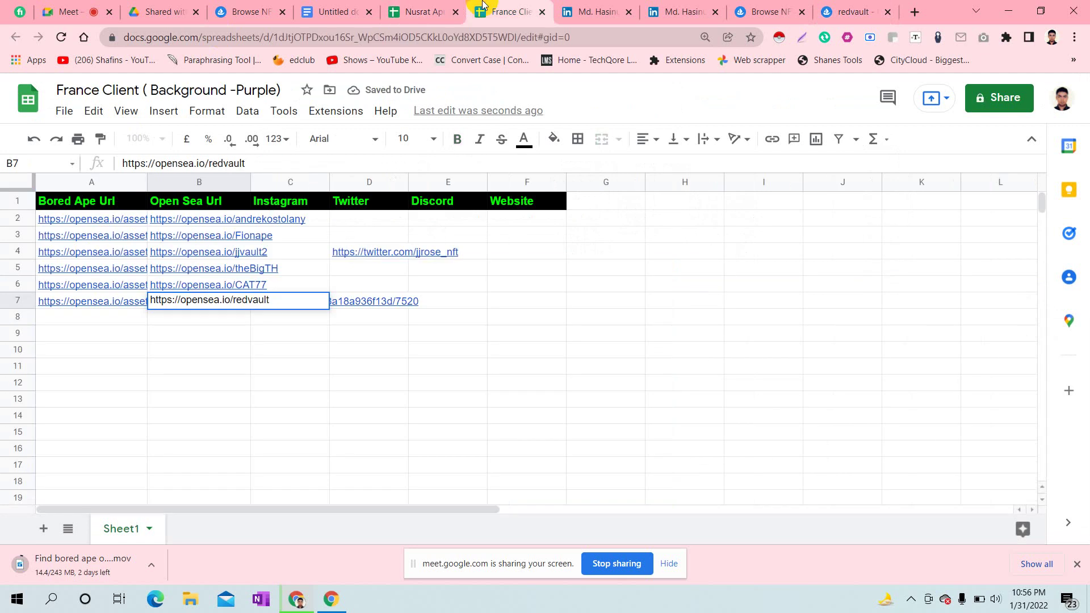
{"action": "left_click", "coordinate": [397, 409]}
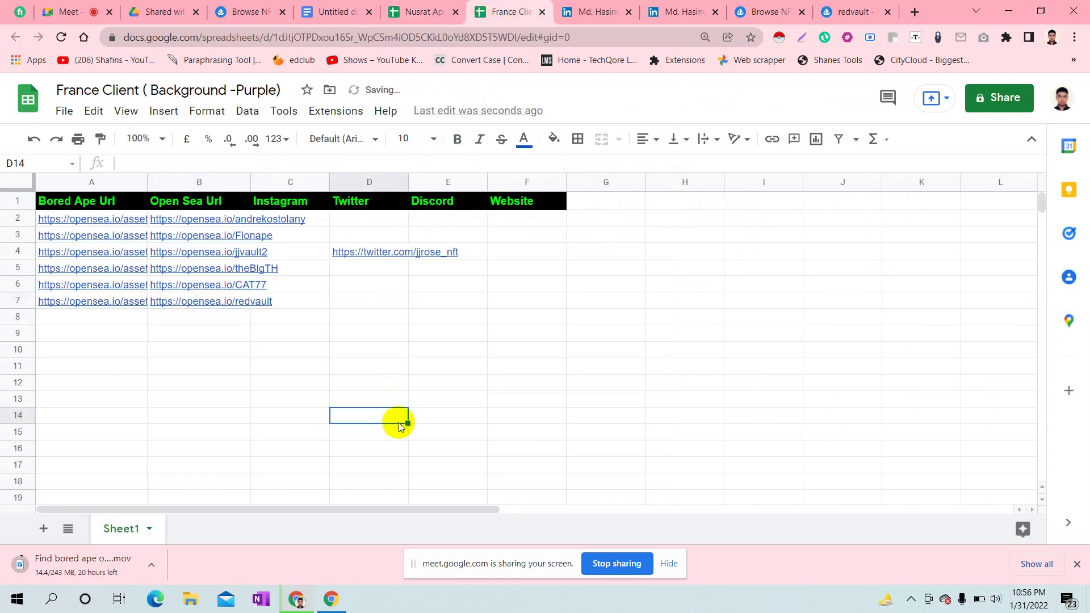
- Paste the owner's Twitter link into cell D7 under Twitter
{"action": "left_click", "coordinate": [307, 348]}
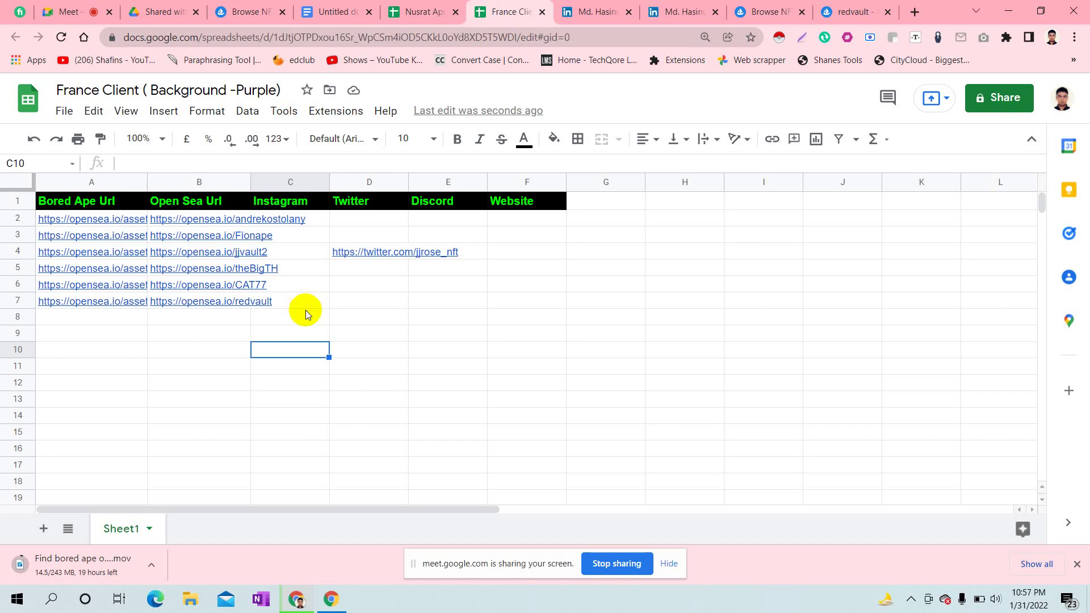
{"action": "left_click", "coordinate": [306, 303]}
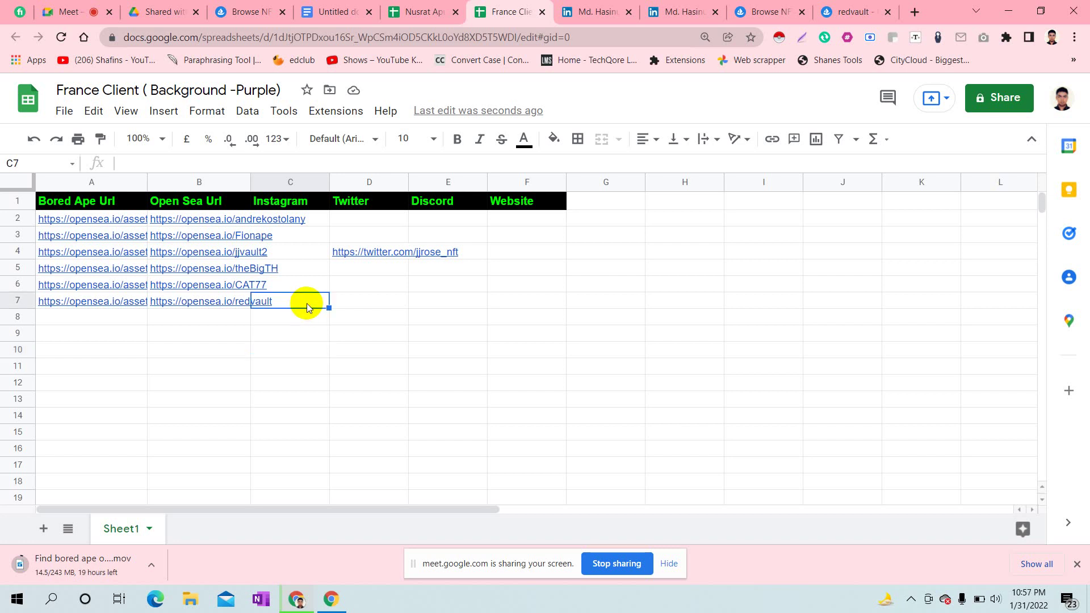
{"action": "left_click", "coordinate": [397, 358]}
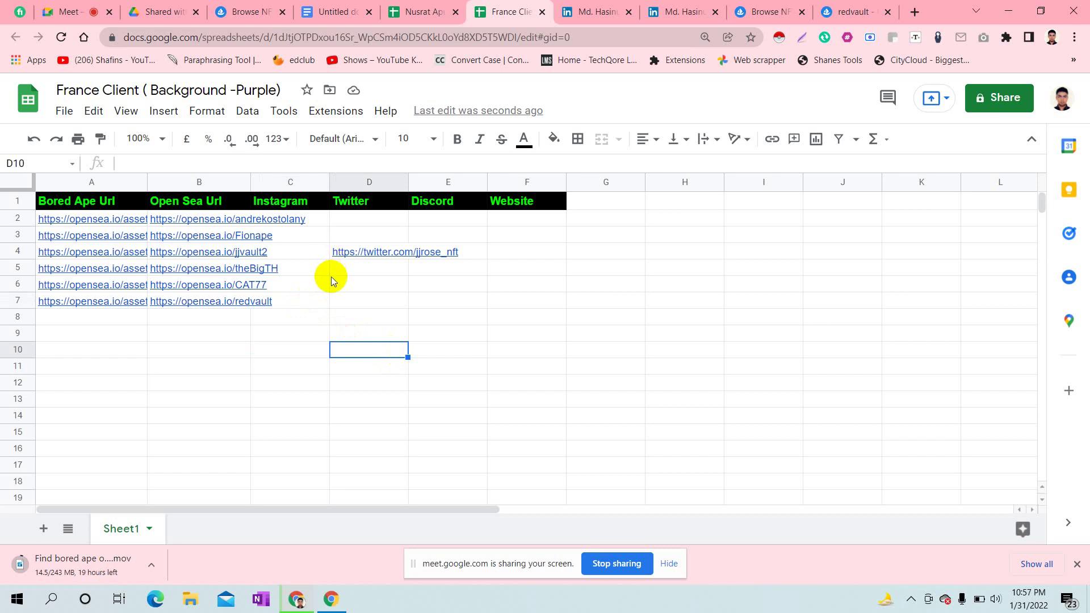
{"action": "double_click", "coordinate": [304, 307]}
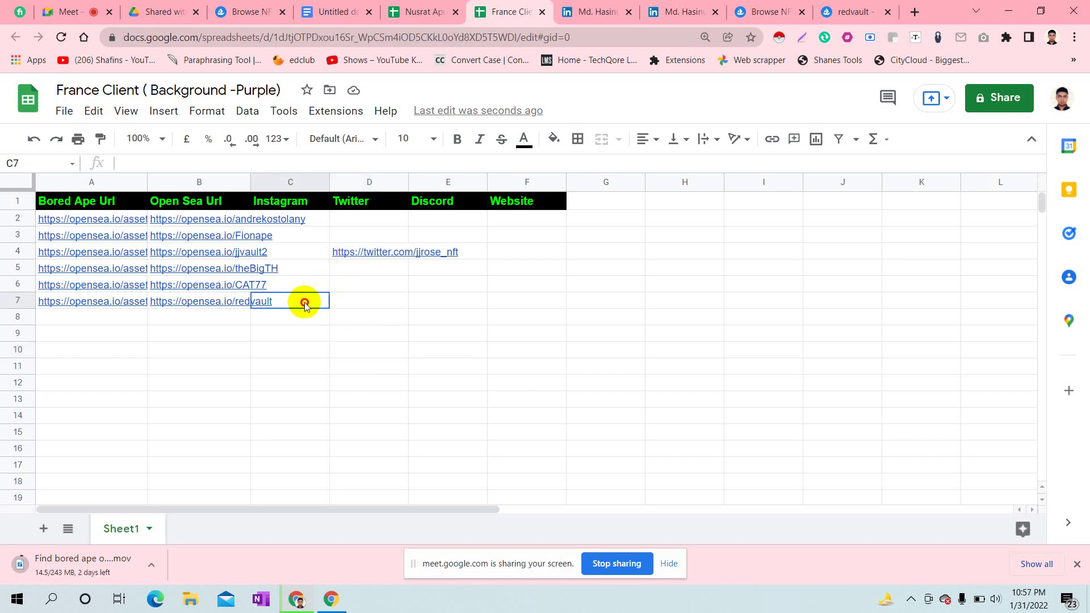
{"action": "left_click", "coordinate": [387, 298]}
{"action": "double_click", "coordinate": [344, 296]}
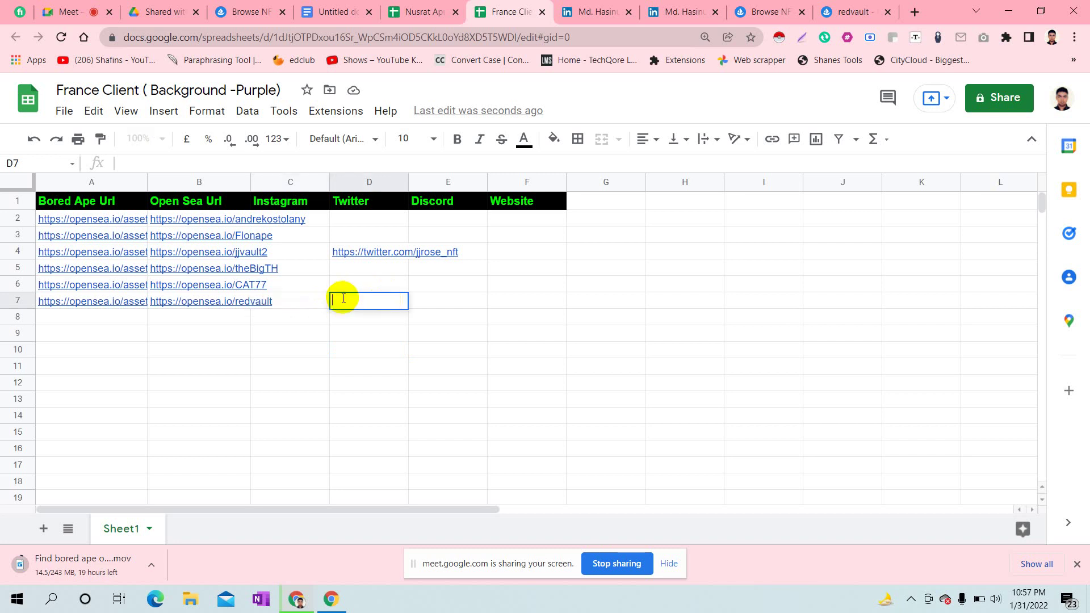
{"action": "type", "text": "https://twitter.com/@0xbrassgrass"}
{"action": "left_click", "coordinate": [392, 337]}
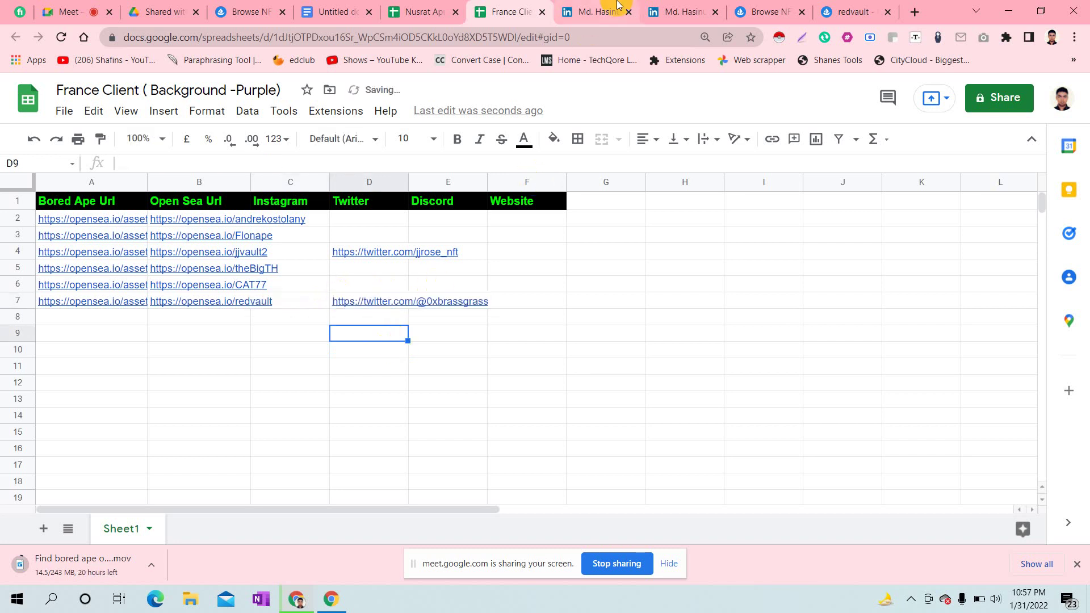
{"action": "left_click", "coordinate": [793, 7]}
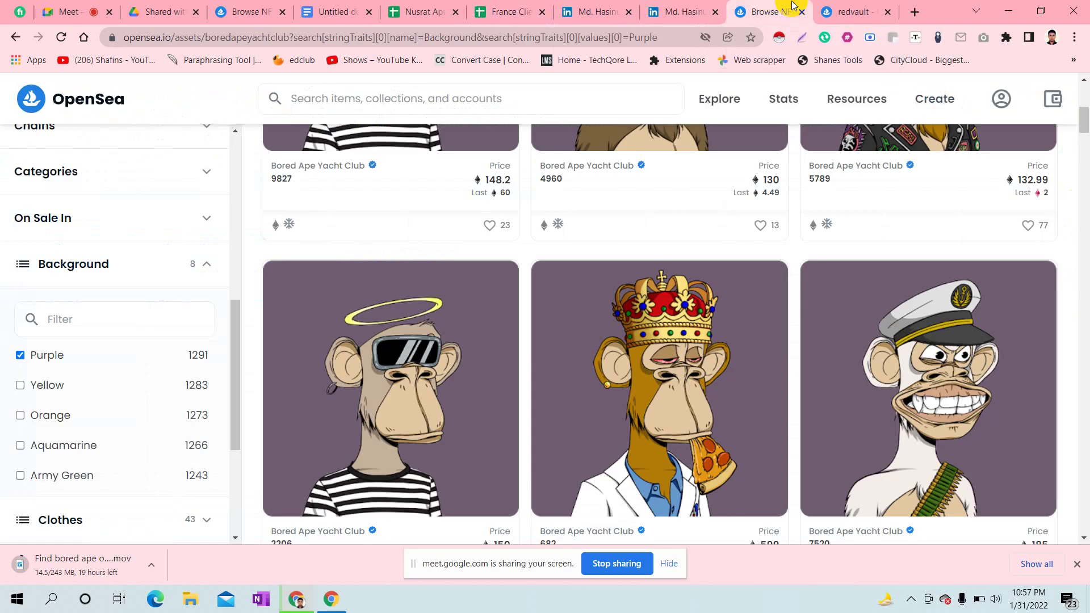
- Close the owner's profile and scroll the purple-background listing of 1,299 apes back to the top
{"action": "left_click", "coordinate": [843, 12]}
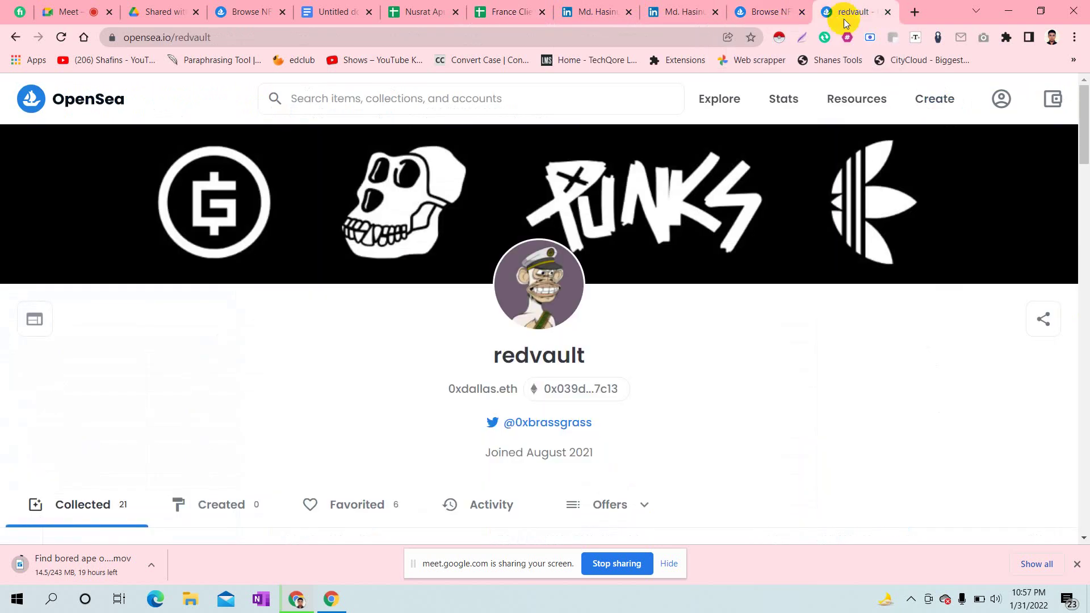
{"action": "left_click", "coordinate": [890, 12]}
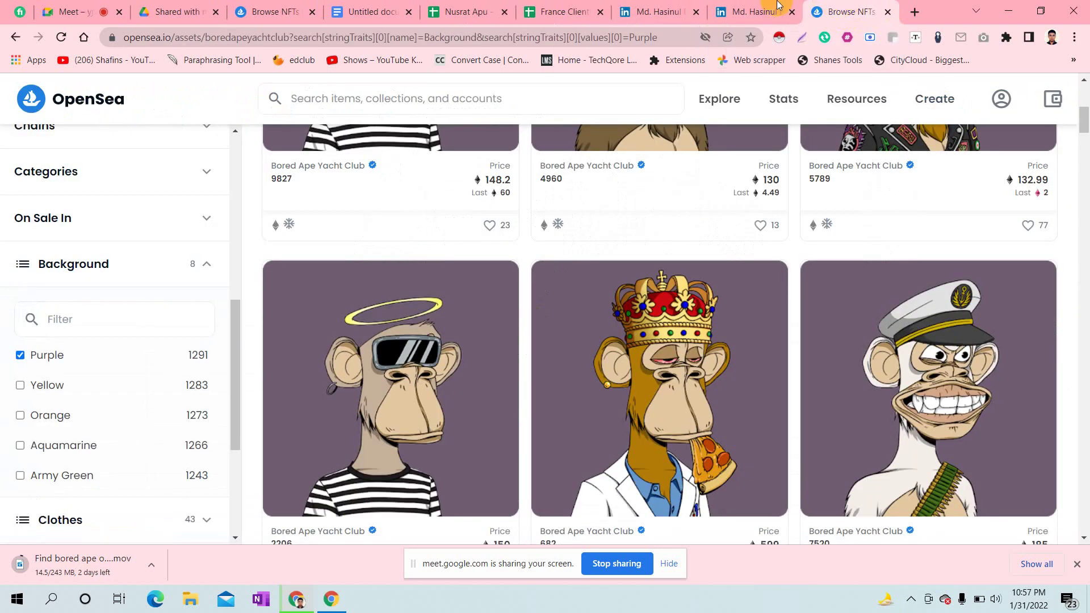
{"action": "left_click", "coordinate": [552, 4]}
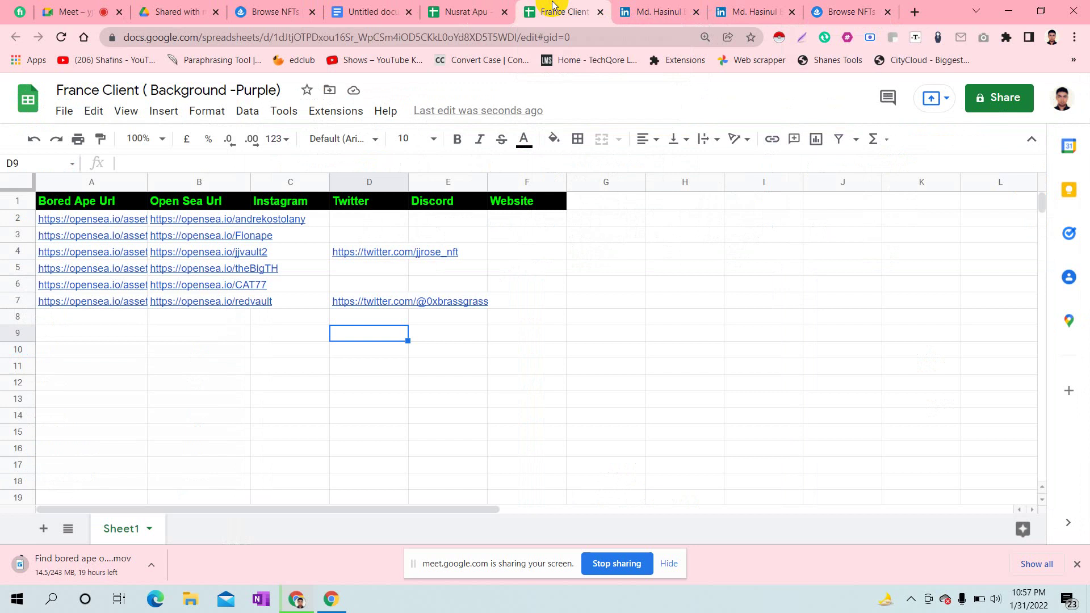
{"action": "left_click", "coordinate": [646, 7]}
{"action": "left_click", "coordinate": [476, 5]}
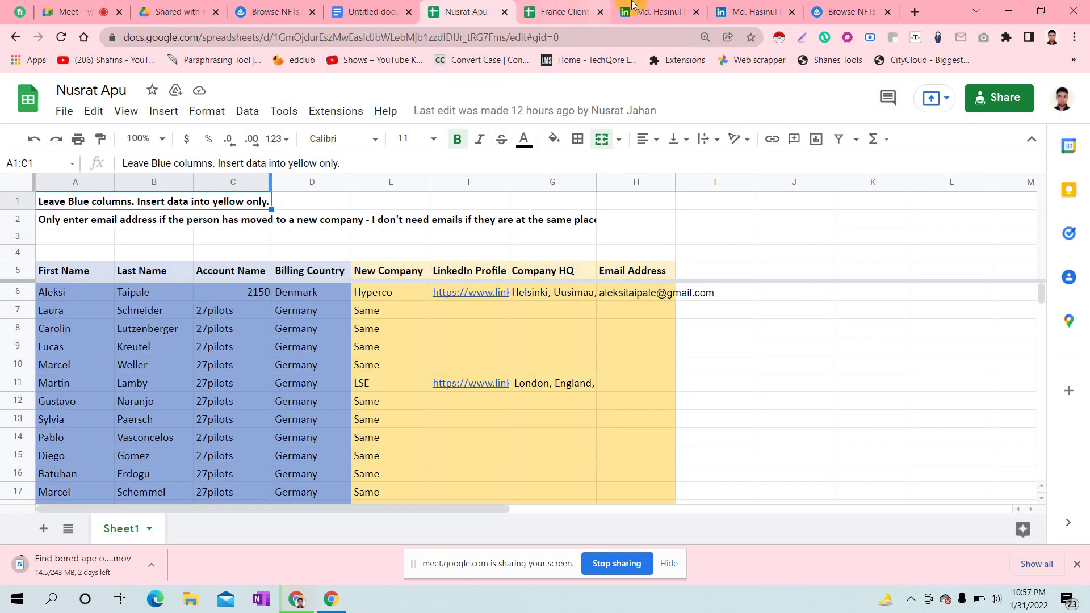
{"action": "left_click", "coordinate": [730, 6]}
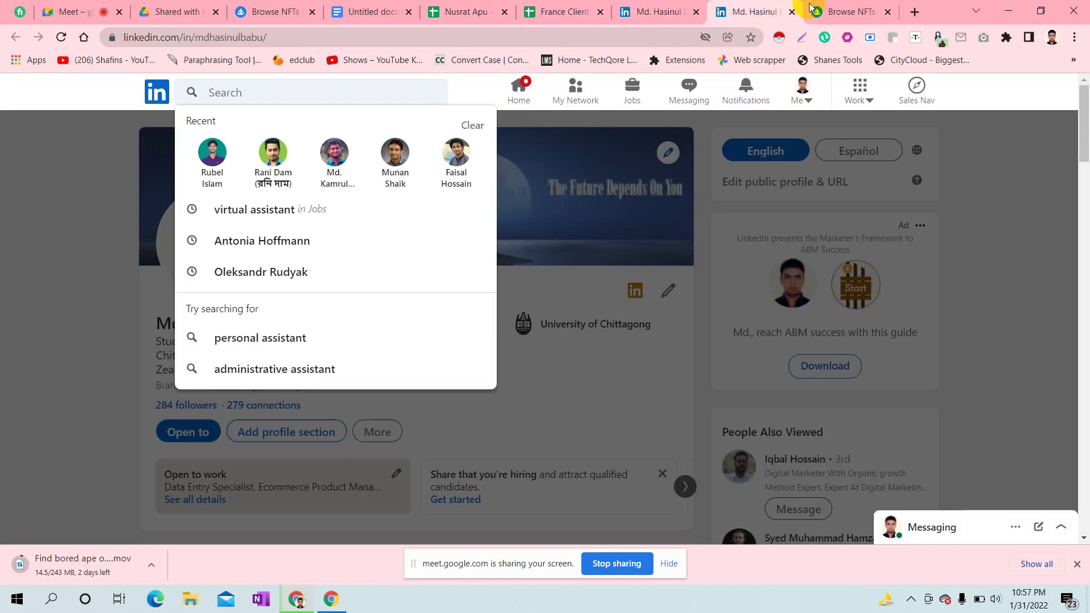
{"action": "left_click", "coordinate": [806, 6]}
{"action": "left_click", "coordinate": [798, 6]}
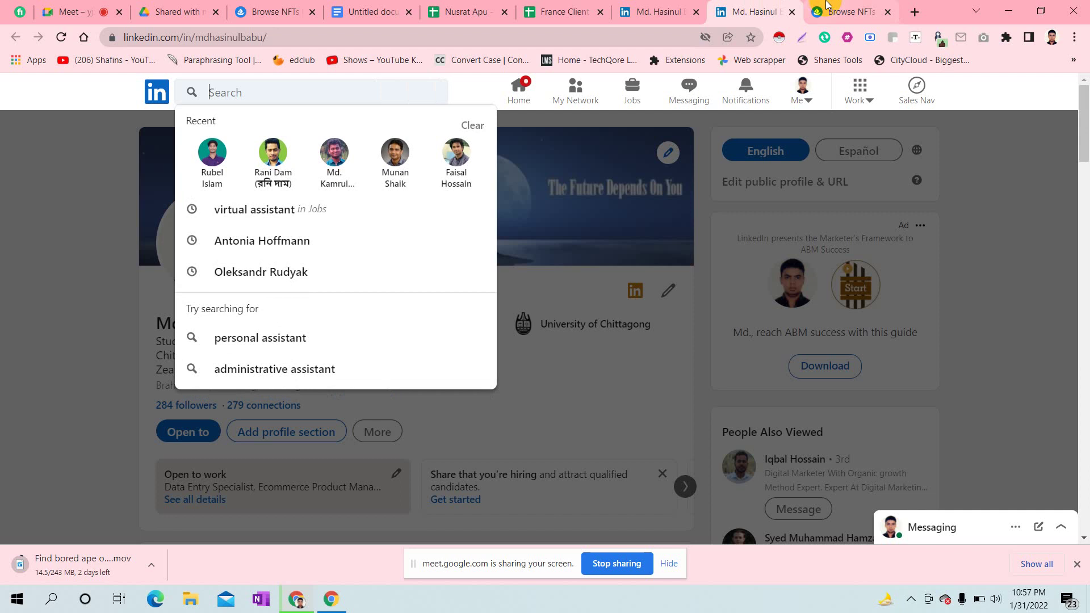
{"action": "left_click", "coordinate": [829, 6]}
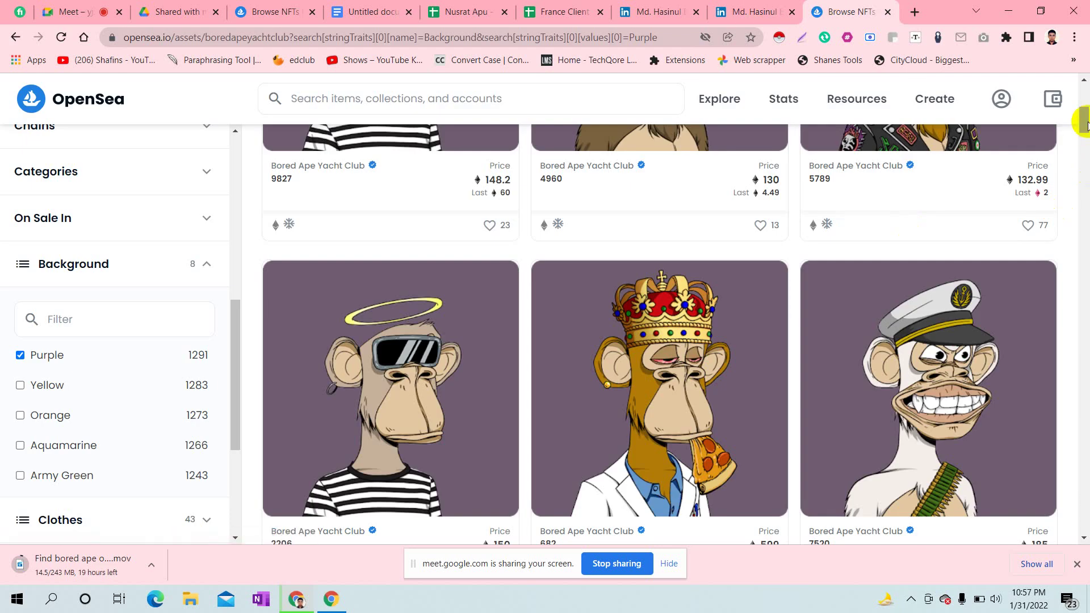
{"action": "mouse_move", "coordinate": [1085, 120]}
{"action": "left_mouse_down"}
{"action": "mouse_move", "coordinate": [1086, 98]}
{"action": "mouse_move", "coordinate": [1085, 128]}
{"action": "left_mouse_up"}
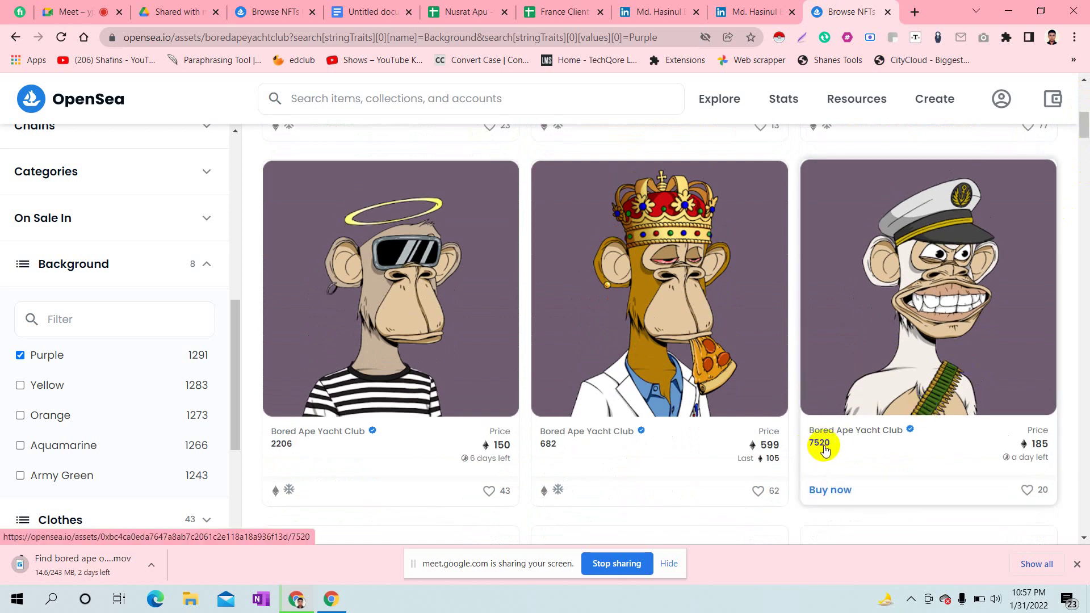
{"action": "left_click", "coordinate": [1084, 111]}
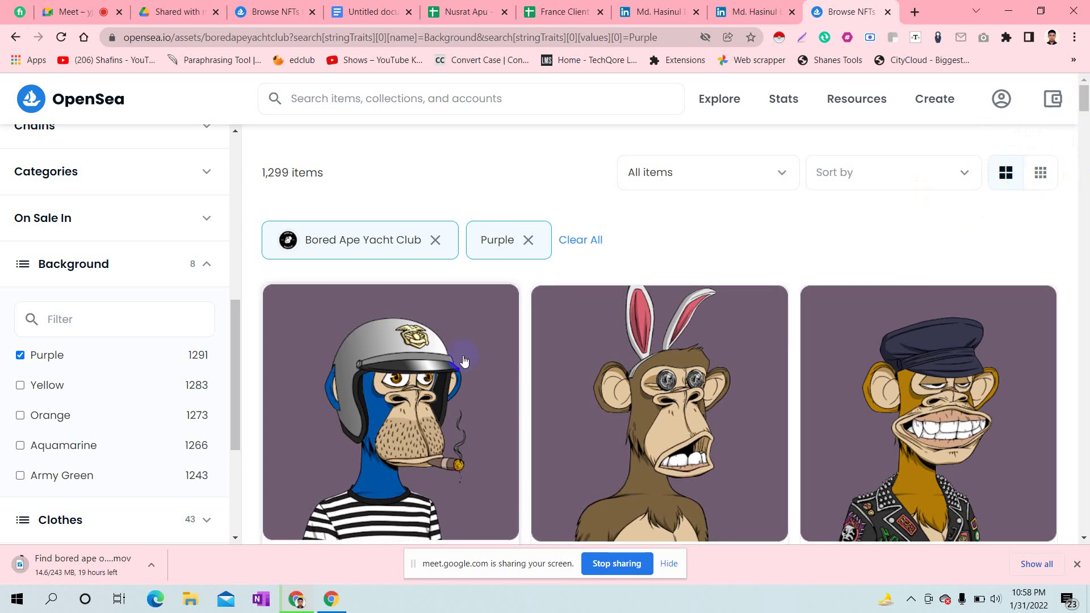
- Switch the purple Bored Ape grid to small cards, five per row, and scroll down slightly
{"action": "left_click", "coordinate": [1040, 169]}
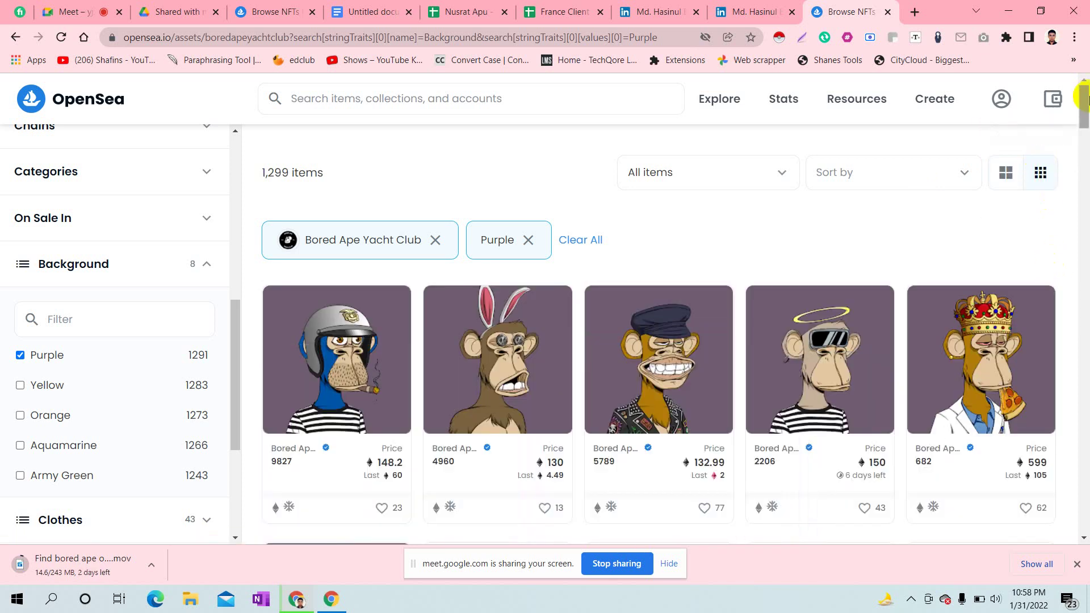
{"action": "left_click_drag", "start_coordinate": [1085, 102], "coordinate": [1085, 108]}
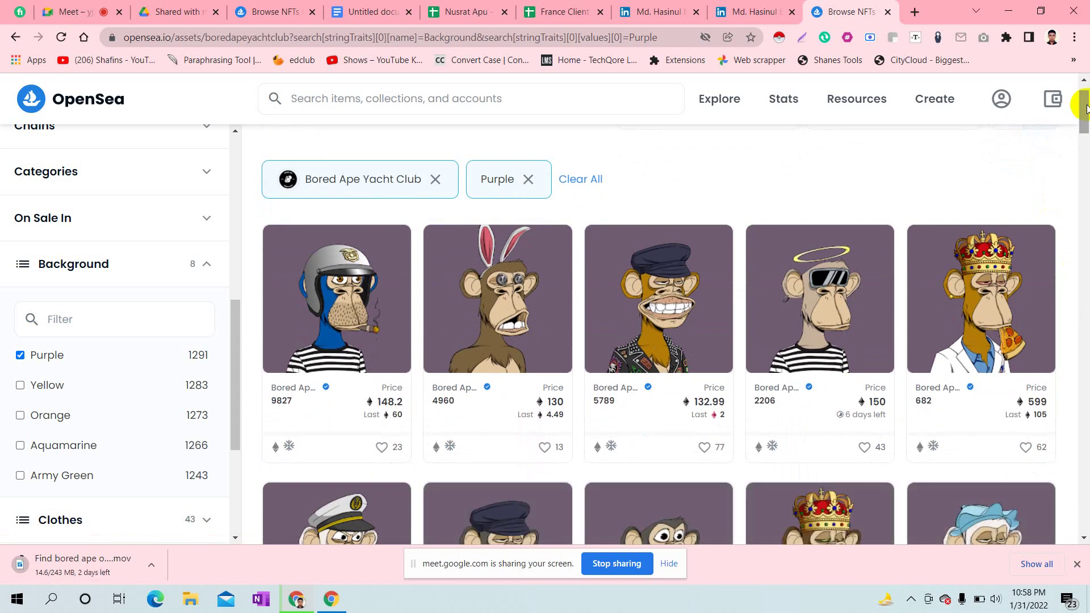
{"action": "scroll", "coordinate": [1086, 108], "scroll_direction": "up", "scroll_amount": 1}
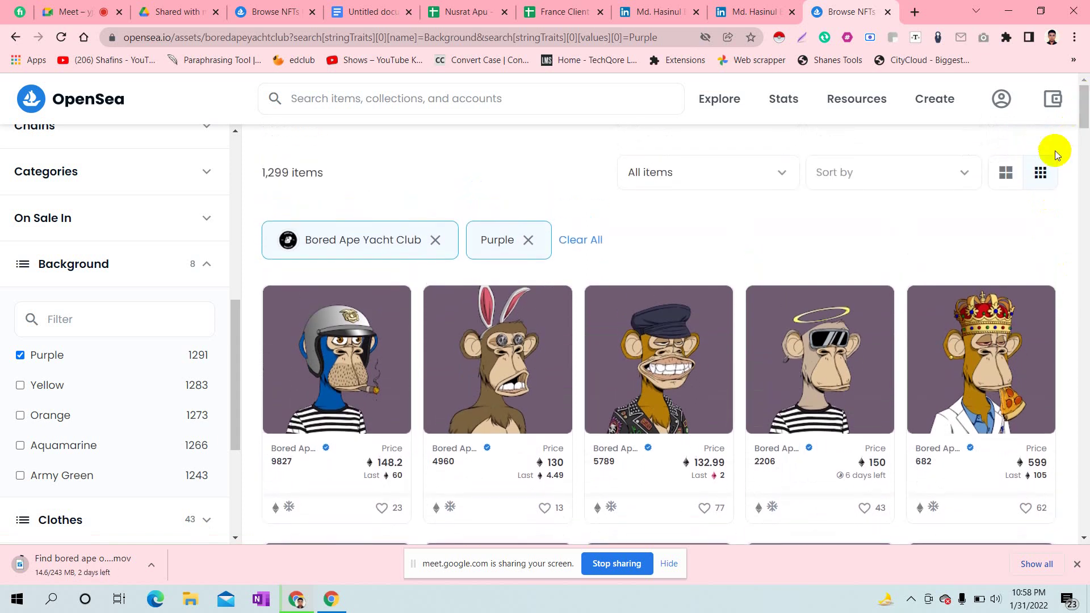
{"action": "left_click_drag", "start_coordinate": [1086, 115], "coordinate": [1086, 117]}
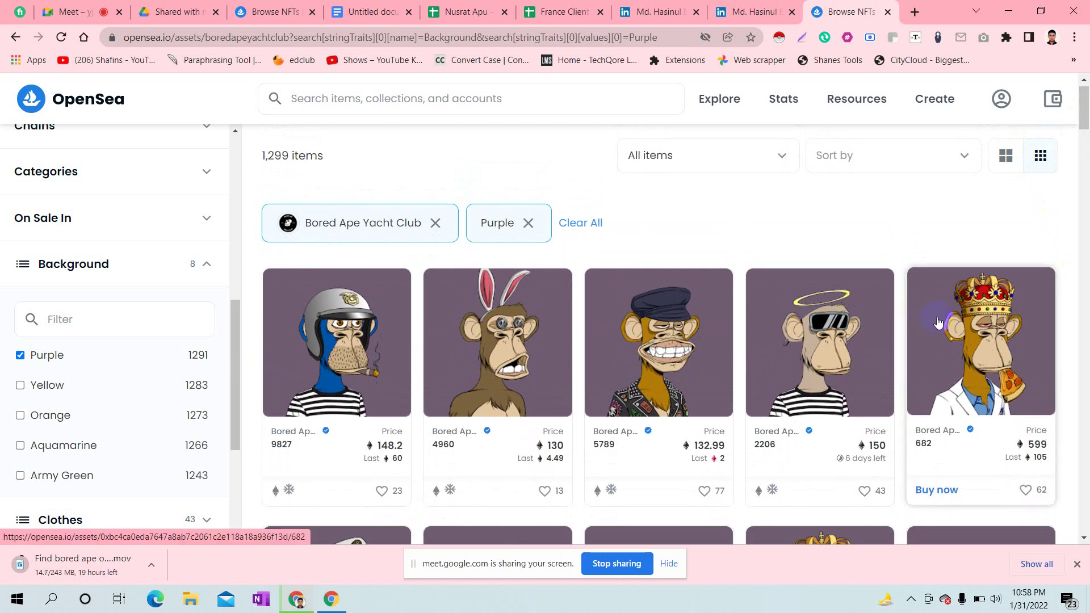
{"action": "left_click_drag", "start_coordinate": [1085, 101], "coordinate": [1085, 118]}
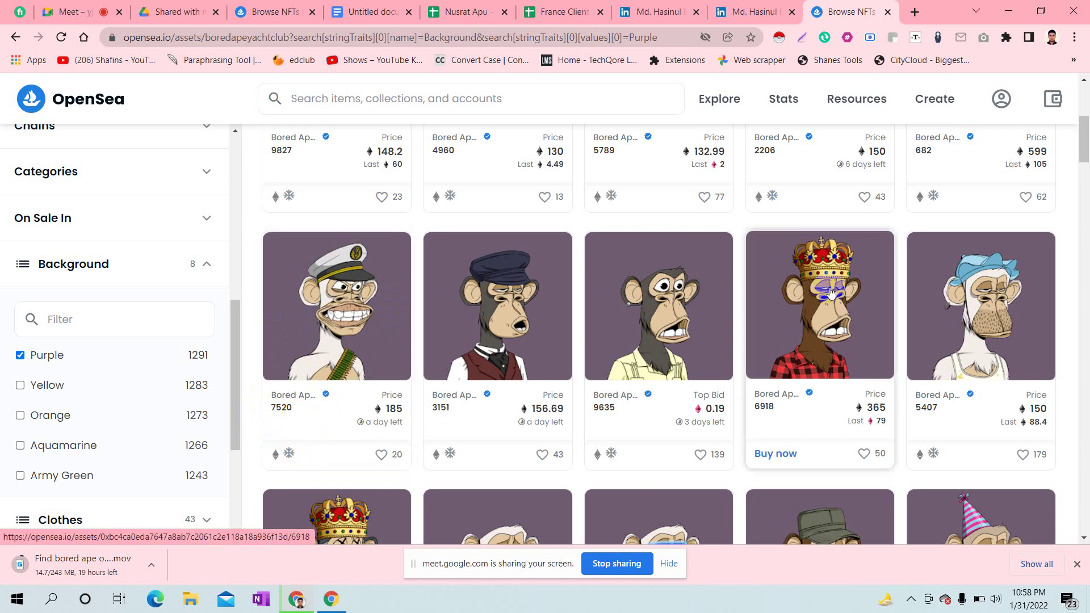
- Open apes #3151, #9635, #6918 and #5407 in new tabs and view #3151's page
{"action": "scroll", "coordinate": [1085, 143], "scroll_direction": "up", "scroll_amount": 1}
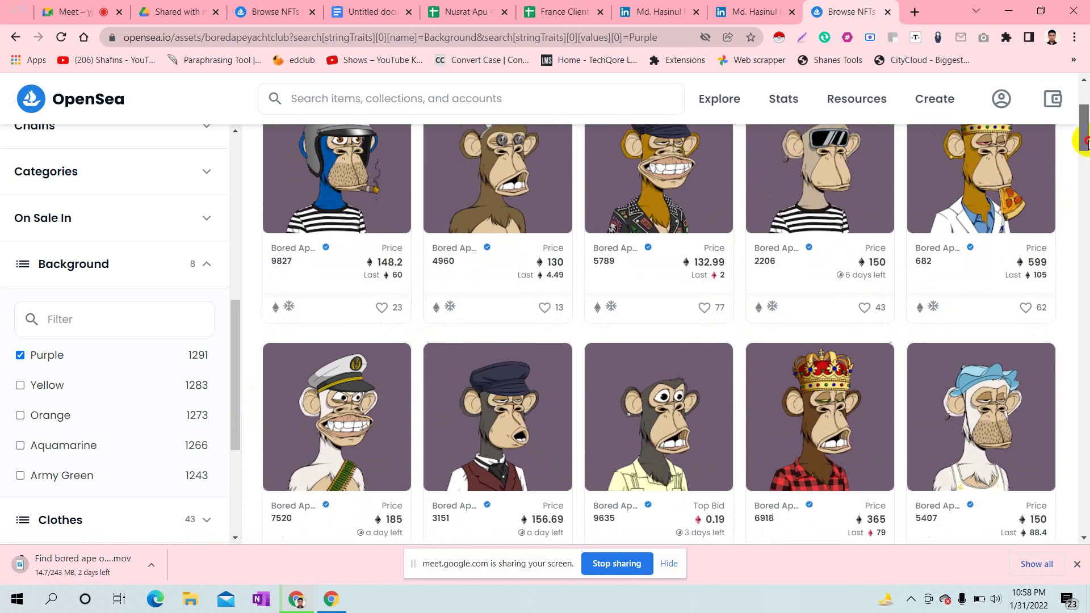
{"action": "scroll", "coordinate": [817, 352], "scroll_direction": "down", "scroll_amount": 1}
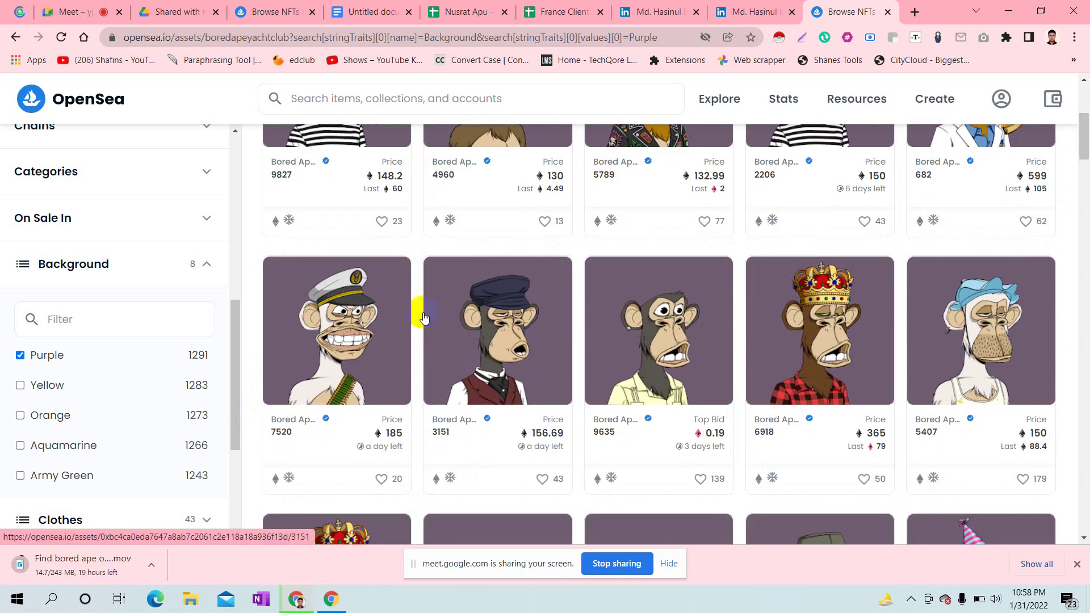
{"action": "right_click", "coordinate": [479, 306]}
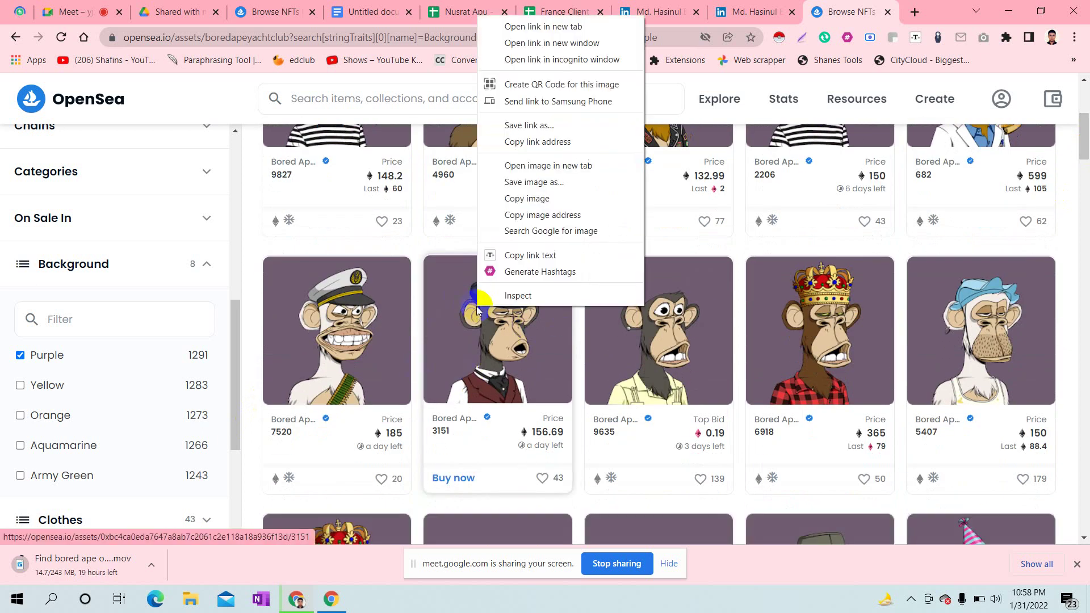
{"action": "left_click", "coordinate": [566, 26]}
{"action": "middle_click", "coordinate": [761, 329]}
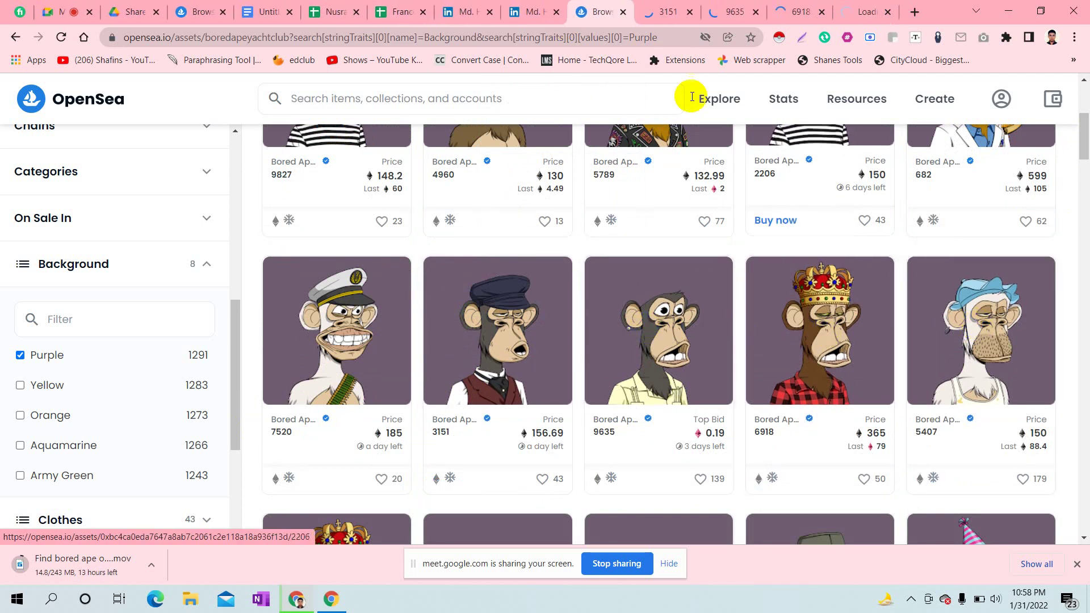
{"action": "left_click", "coordinate": [648, 10]}
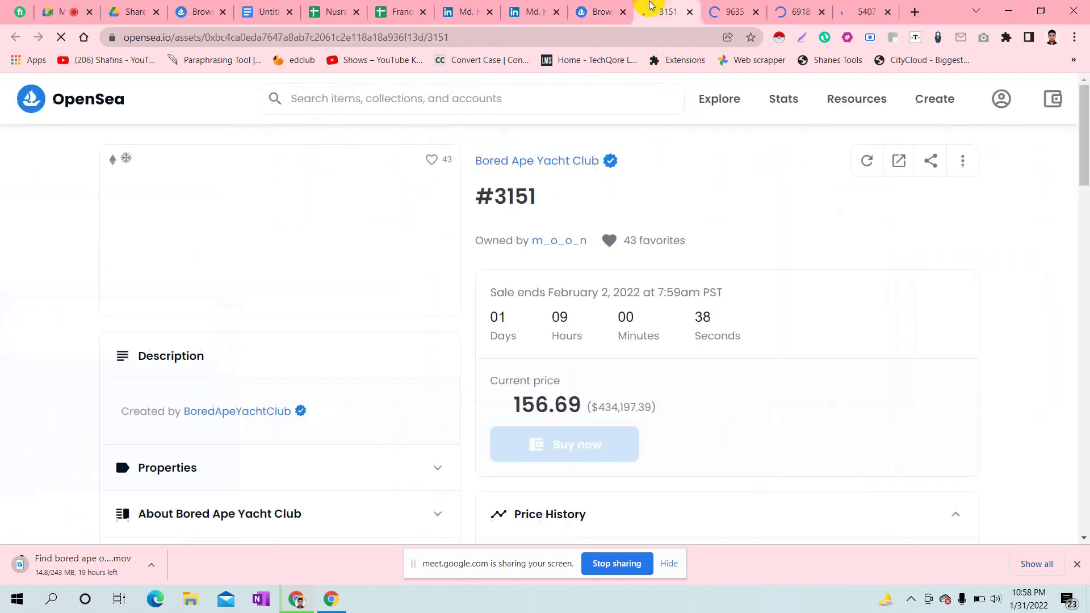
- Paste ape #3151's asset URL from OpenSea into cell A8
{"action": "left_click", "coordinate": [329, 37]}
{"action": "key", "text": "ctrl+c"}
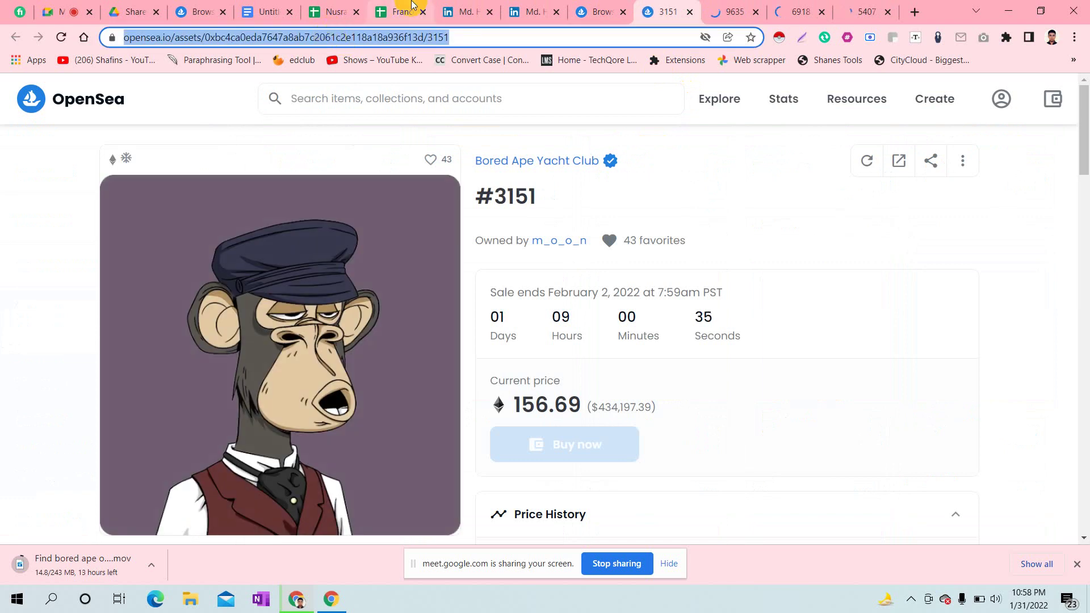
{"action": "left_click", "coordinate": [392, 8]}
{"action": "double_click", "coordinate": [87, 317]}
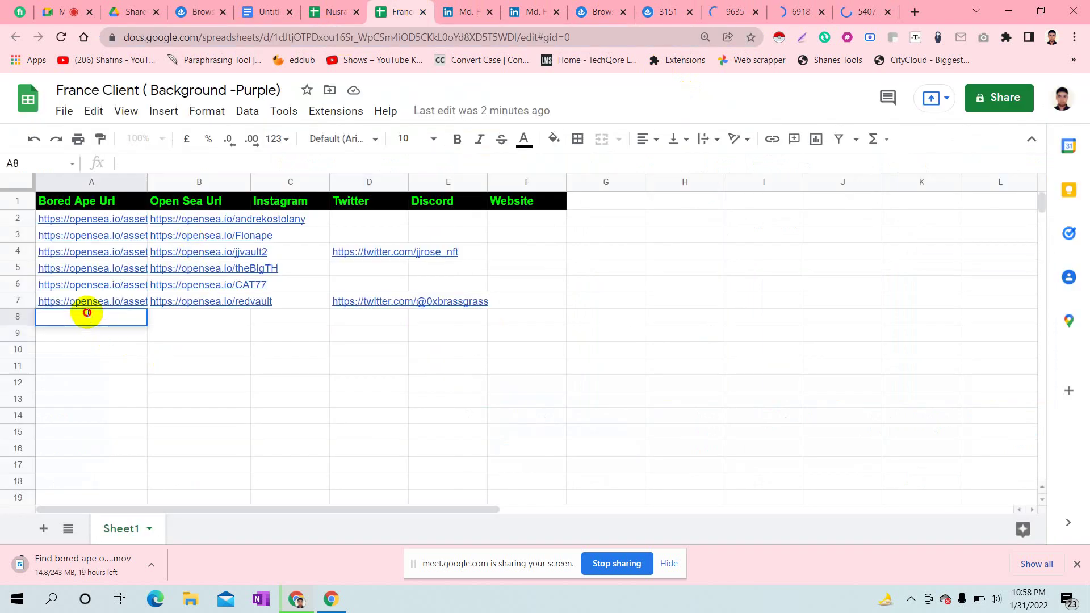
{"action": "key", "text": "ctrl+v"}
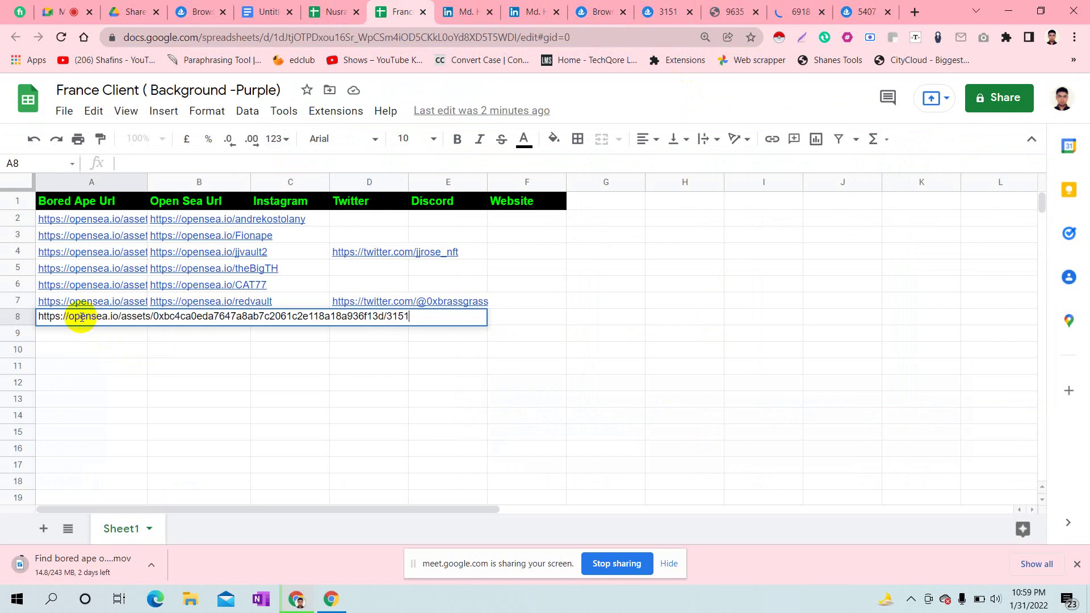
- Copy the #3151 owner's OpenSea profile URL into cell B8
{"action": "left_click", "coordinate": [809, 5]}
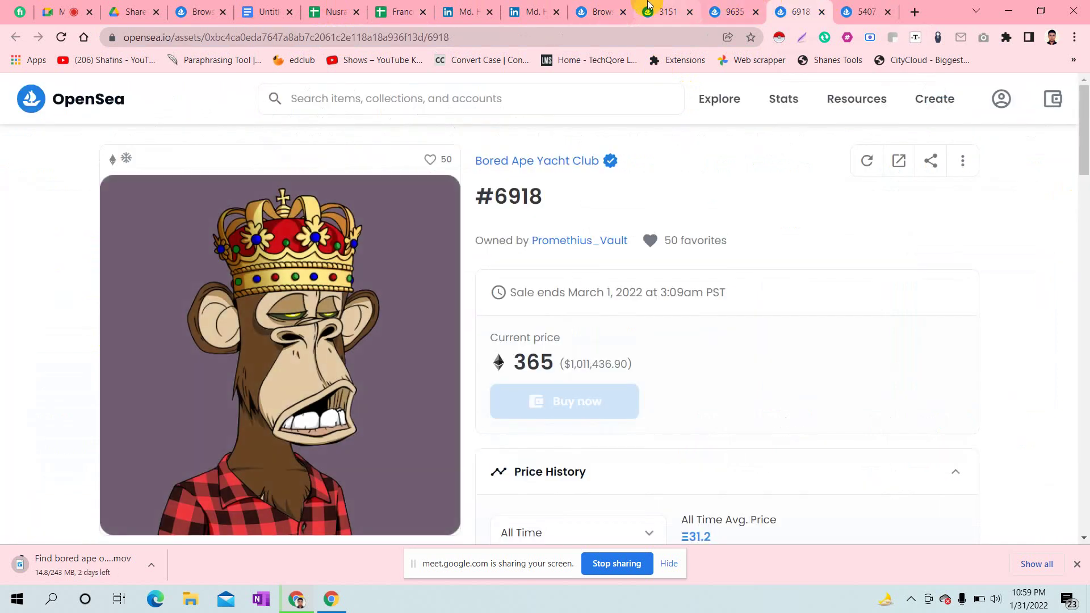
{"action": "left_click", "coordinate": [664, 11]}
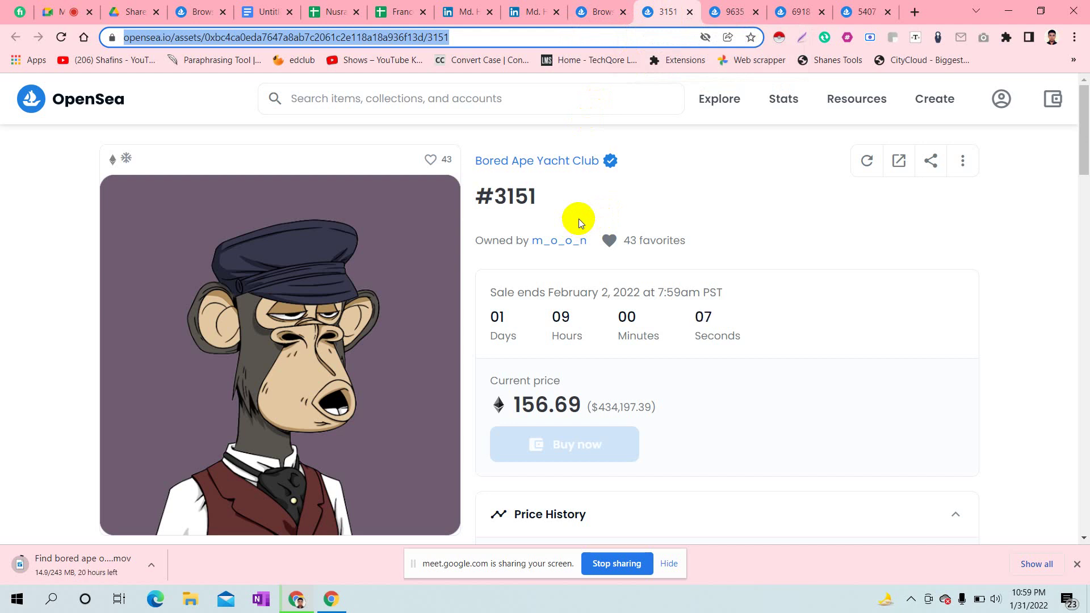
{"action": "left_click", "coordinate": [562, 243]}
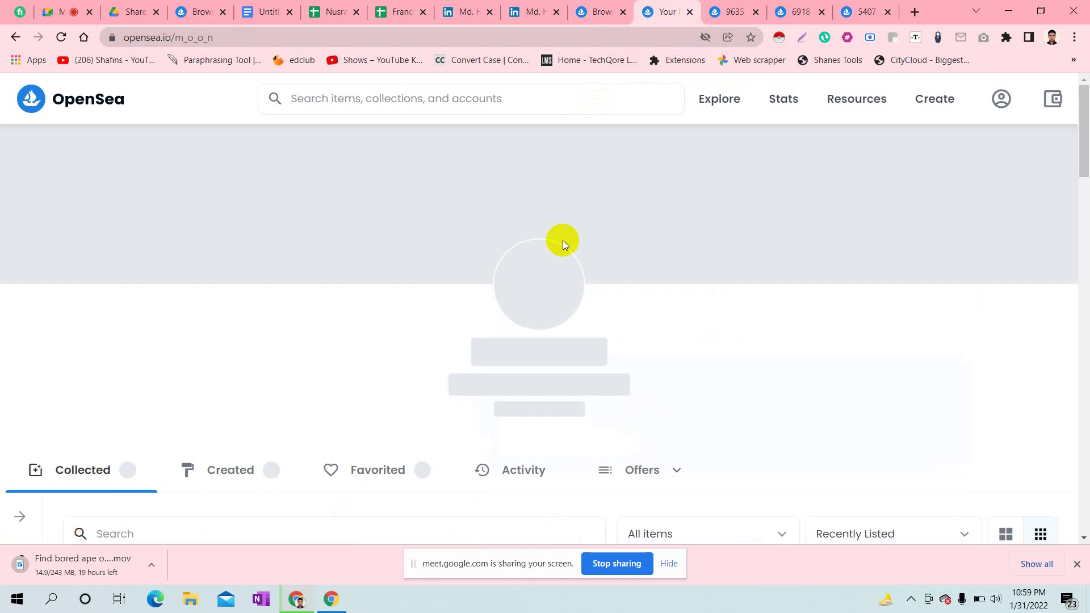
{"action": "left_click", "coordinate": [195, 37]}
{"action": "key", "text": "ctrl+c"}
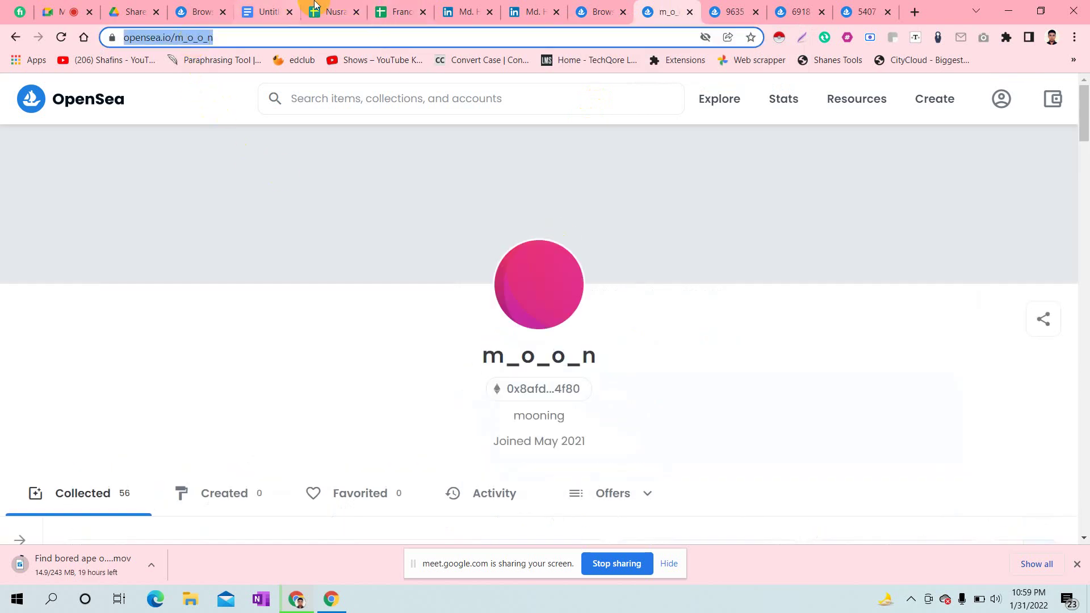
{"action": "left_click", "coordinate": [417, 5]}
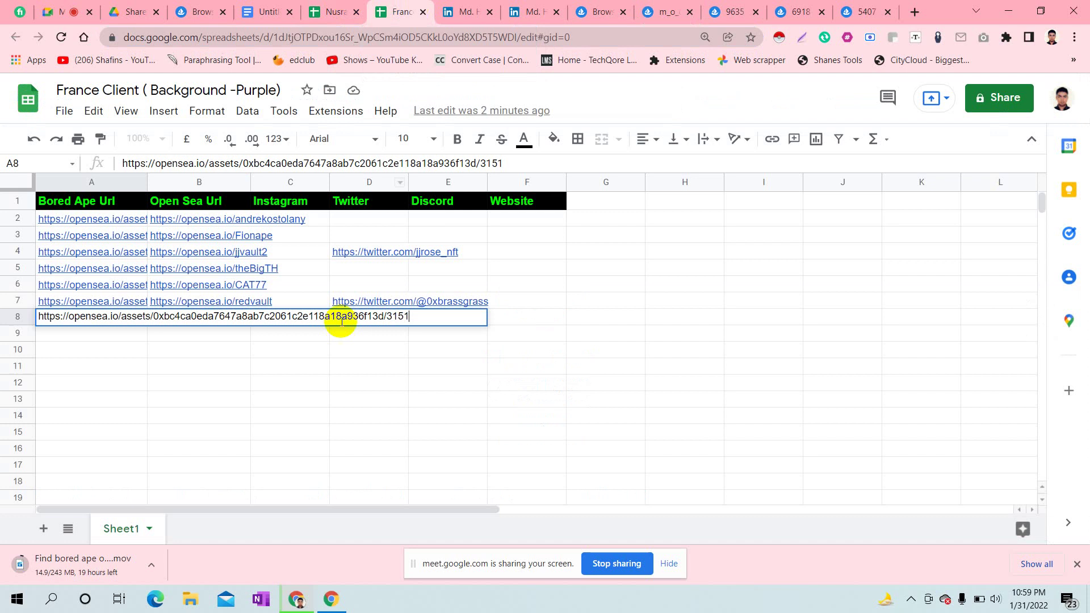
{"action": "left_click", "coordinate": [248, 394]}
{"action": "left_click", "coordinate": [202, 318]}
{"action": "double_click", "coordinate": [201, 318]}
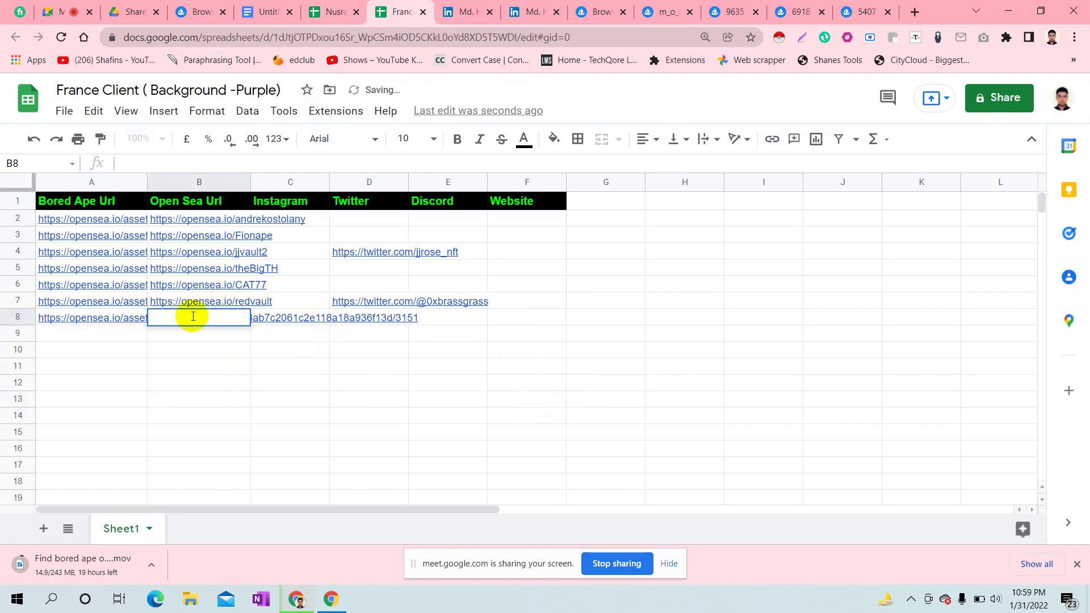
{"action": "key", "text": "ctrl+v"}
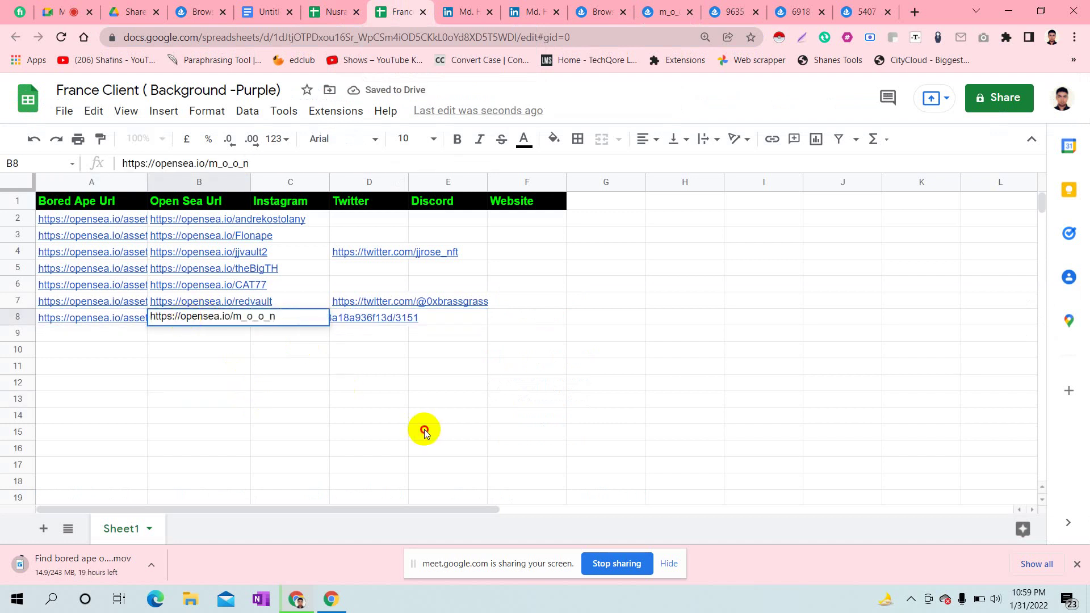
{"action": "left_click", "coordinate": [425, 431]}
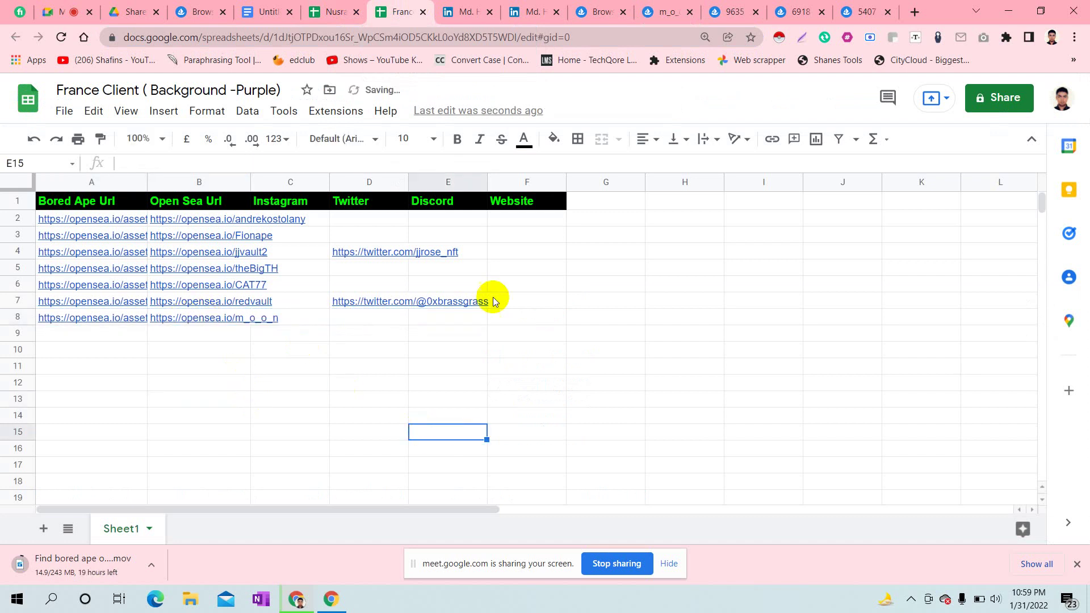
- Close the finished owner profile and paste ape #9635's asset URL into A9
{"action": "left_click", "coordinate": [663, 12]}
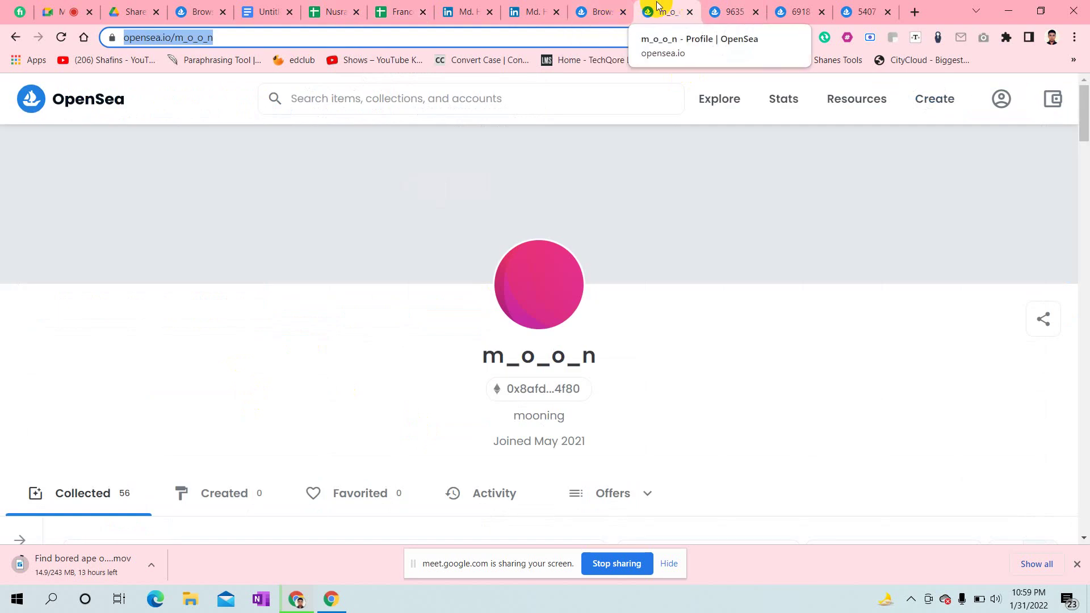
{"action": "left_click", "coordinate": [690, 12]}
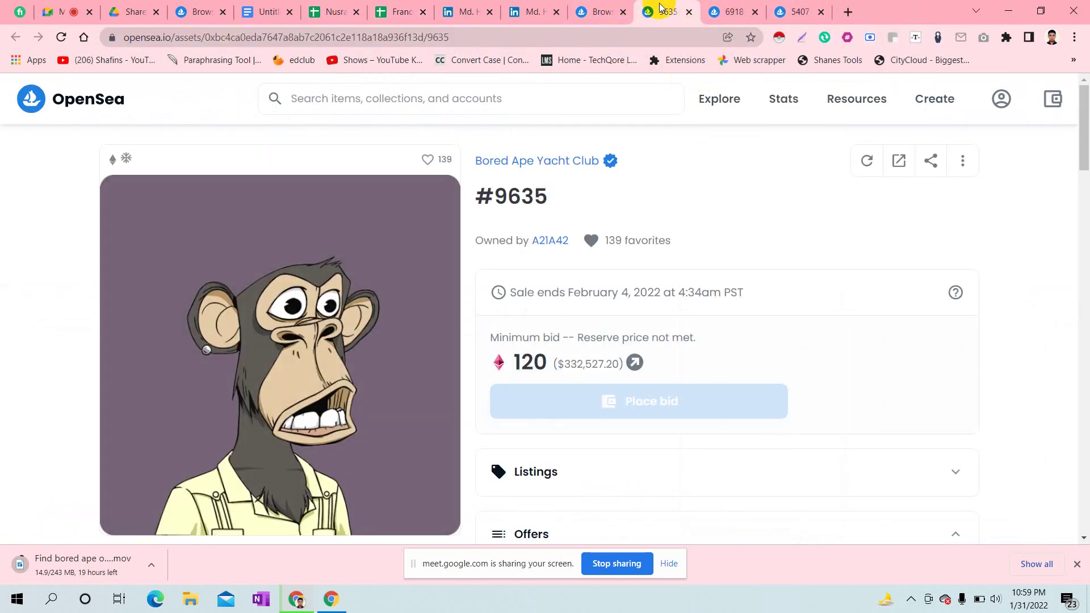
{"action": "left_click", "coordinate": [327, 42]}
{"action": "key", "text": "ctrl+c"}
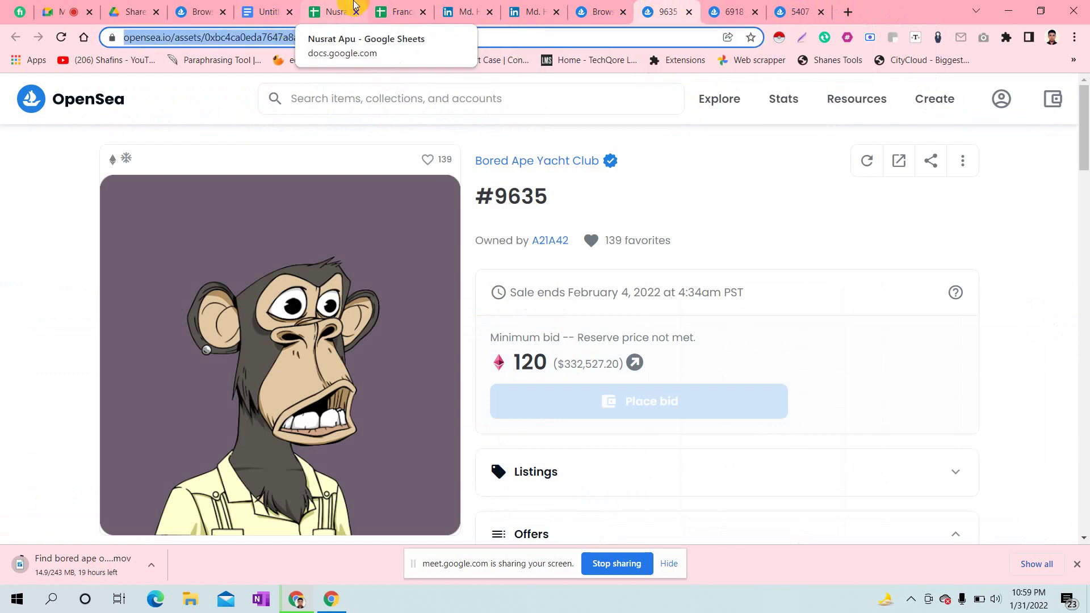
{"action": "left_click", "coordinate": [399, 7]}
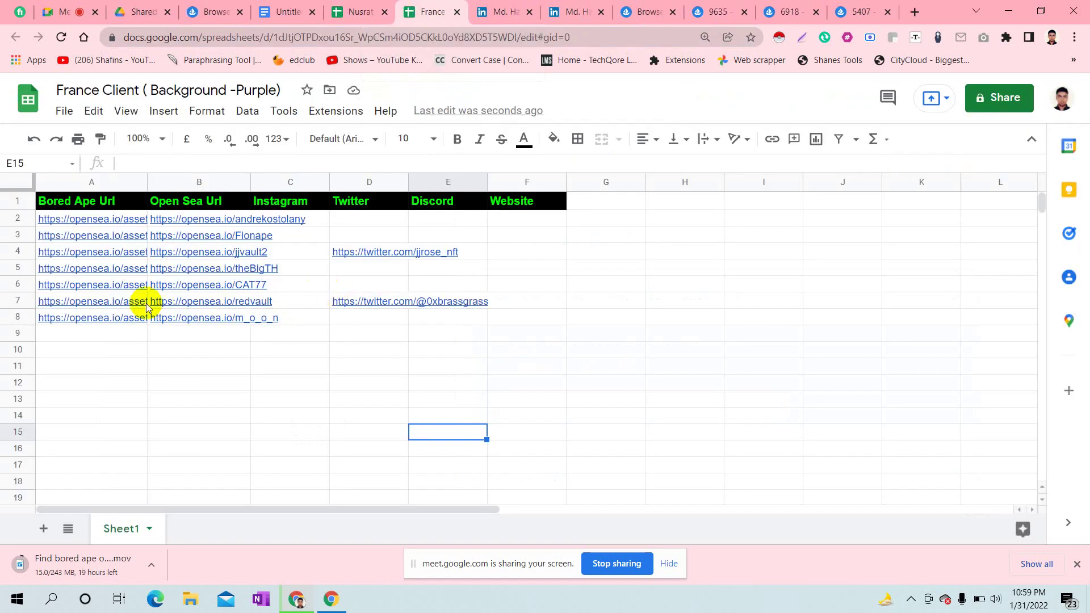
{"action": "double_click", "coordinate": [100, 335]}
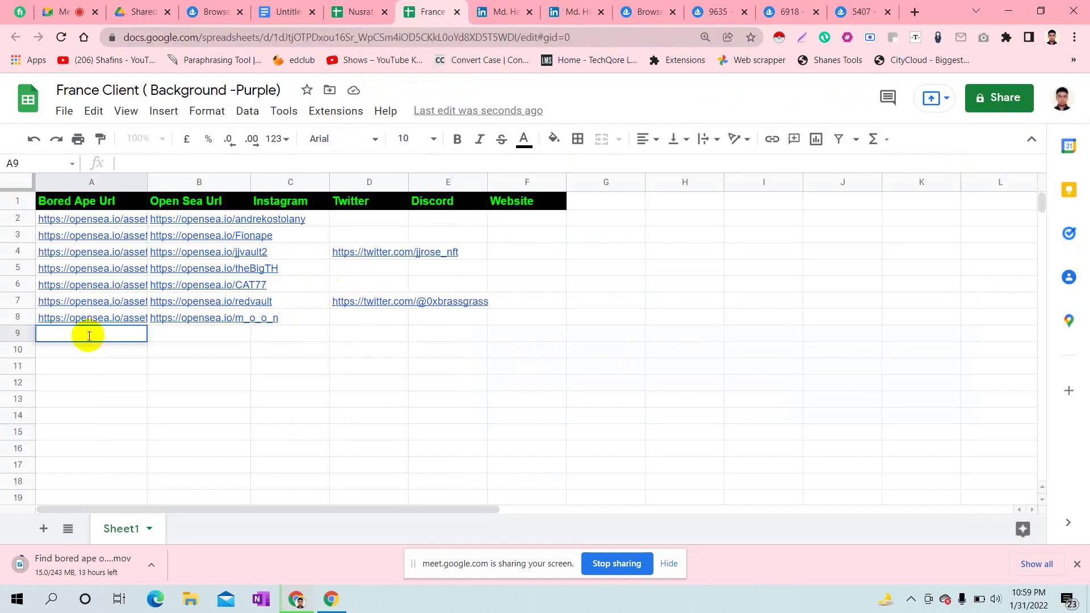
{"action": "key", "text": "ctrl+v"}
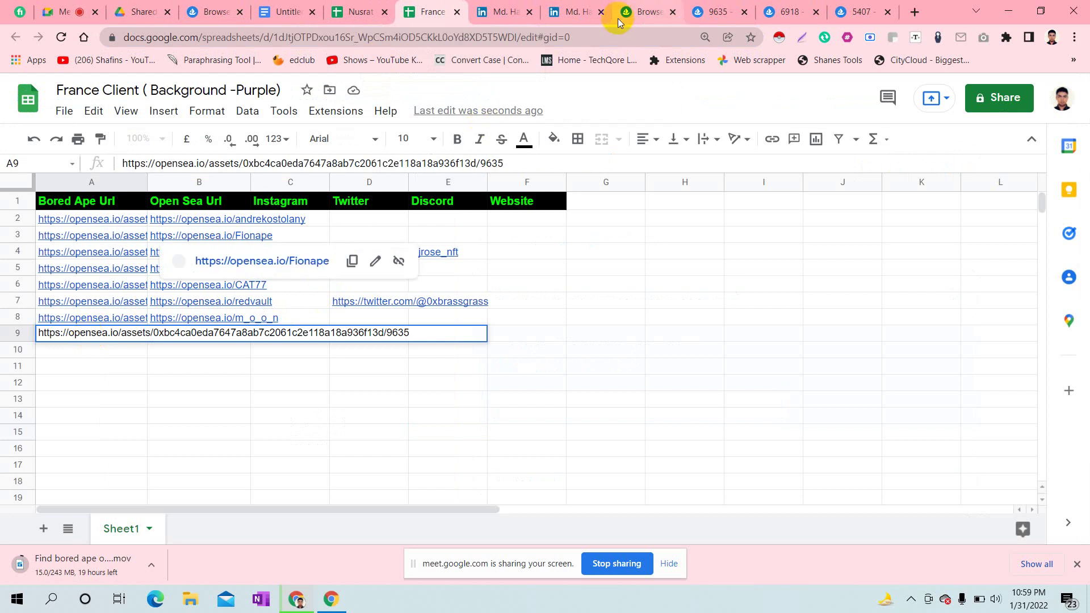
- Copy the #9635 owner's OpenSea profile URL into cell B9
{"action": "left_click", "coordinate": [647, 10]}
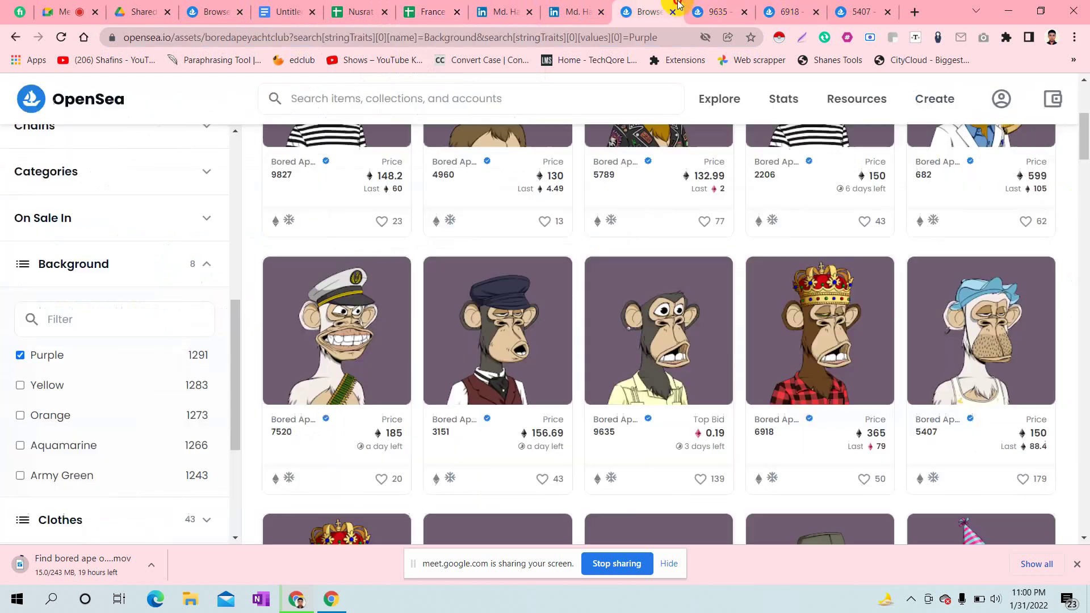
{"action": "left_click", "coordinate": [711, 7]}
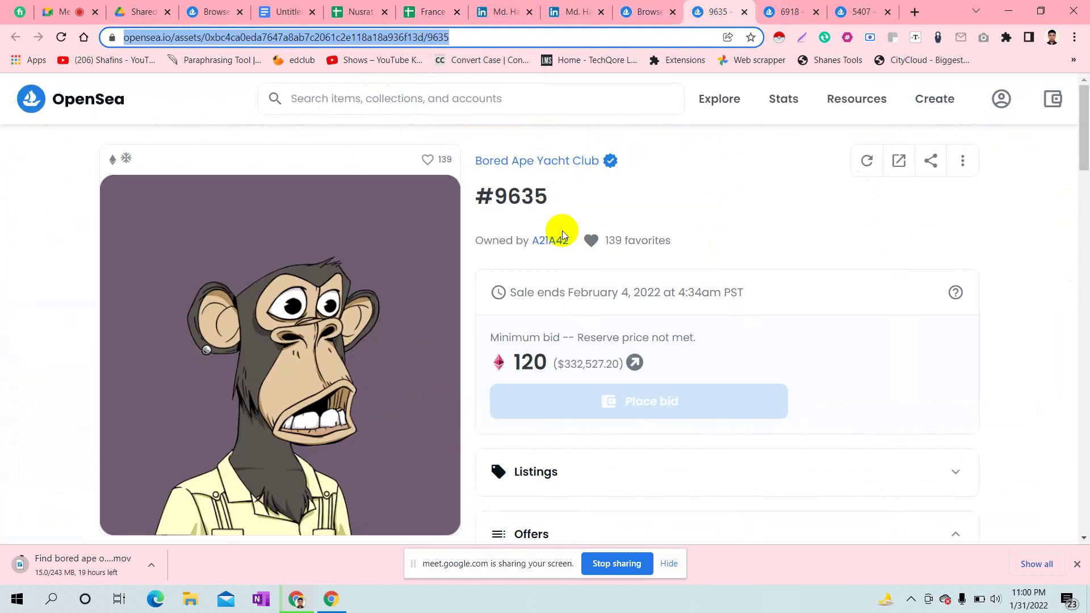
{"action": "left_click", "coordinate": [552, 241]}
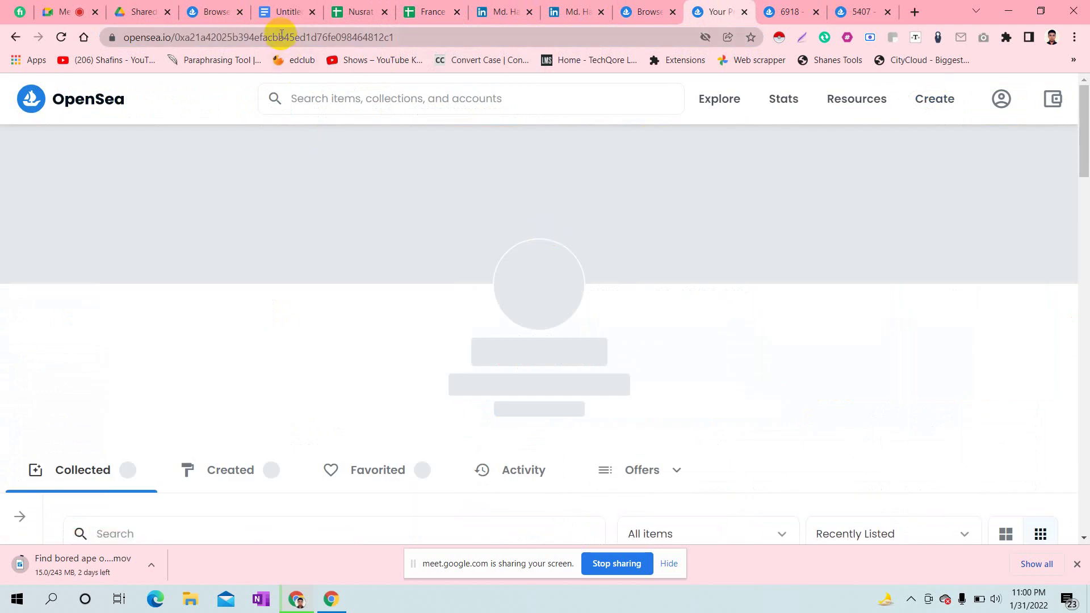
{"action": "left_click", "coordinate": [281, 37]}
{"action": "key", "text": "ctrl+c"}
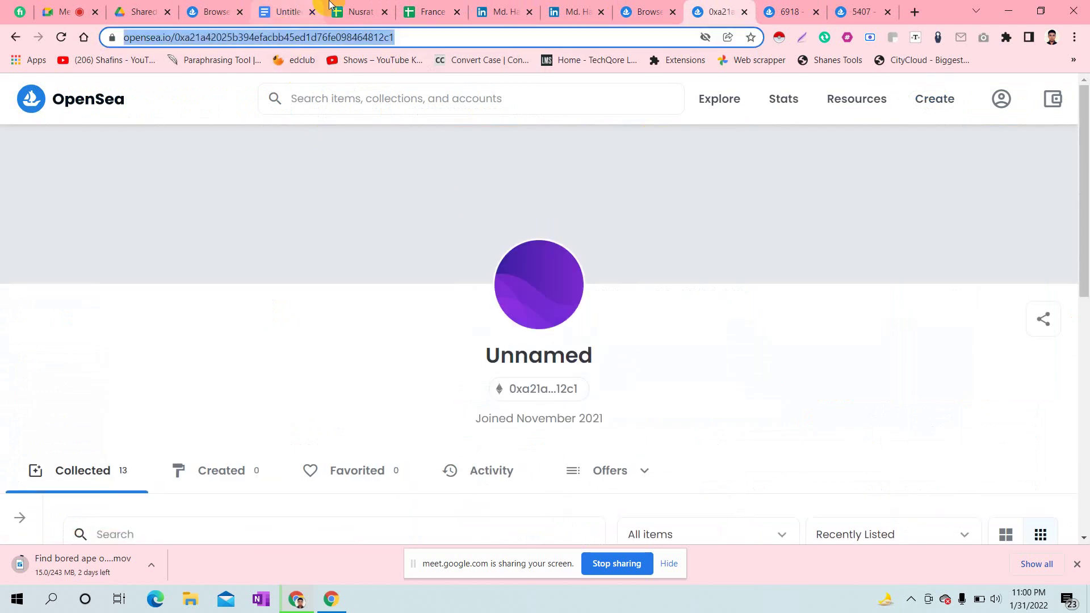
{"action": "left_click", "coordinate": [440, 11]}
{"action": "left_click", "coordinate": [205, 460]}
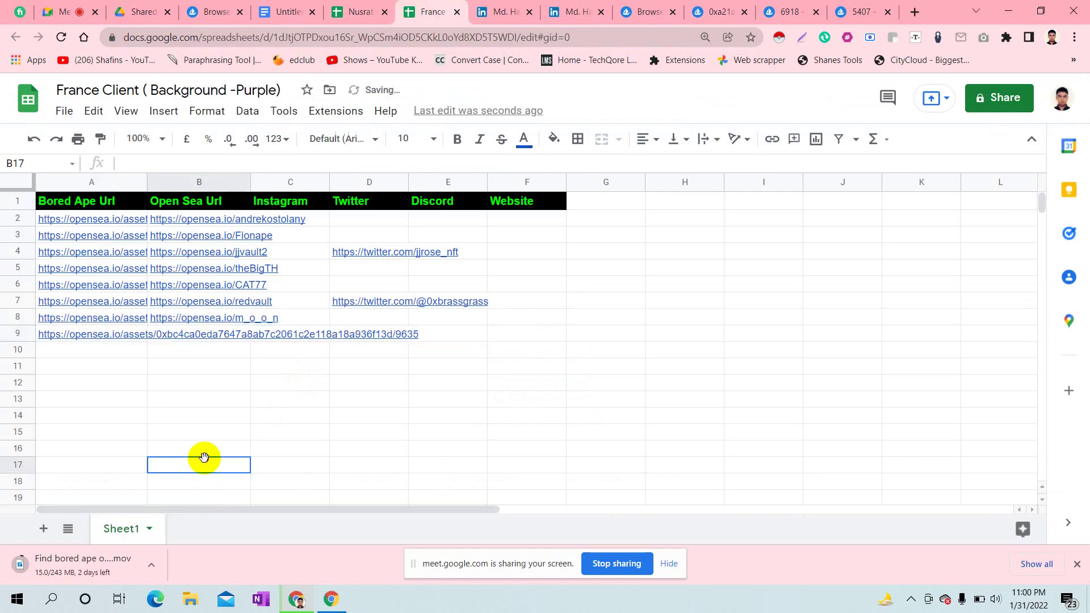
{"action": "left_click", "coordinate": [195, 334]}
{"action": "double_click", "coordinate": [195, 334]}
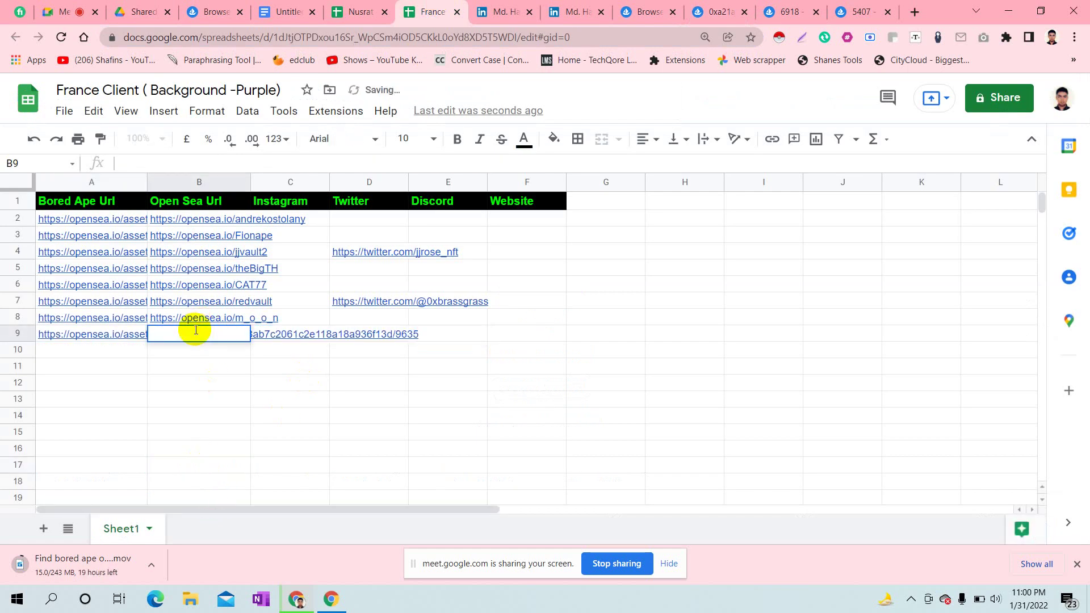
{"action": "key", "text": "ctrl+v"}
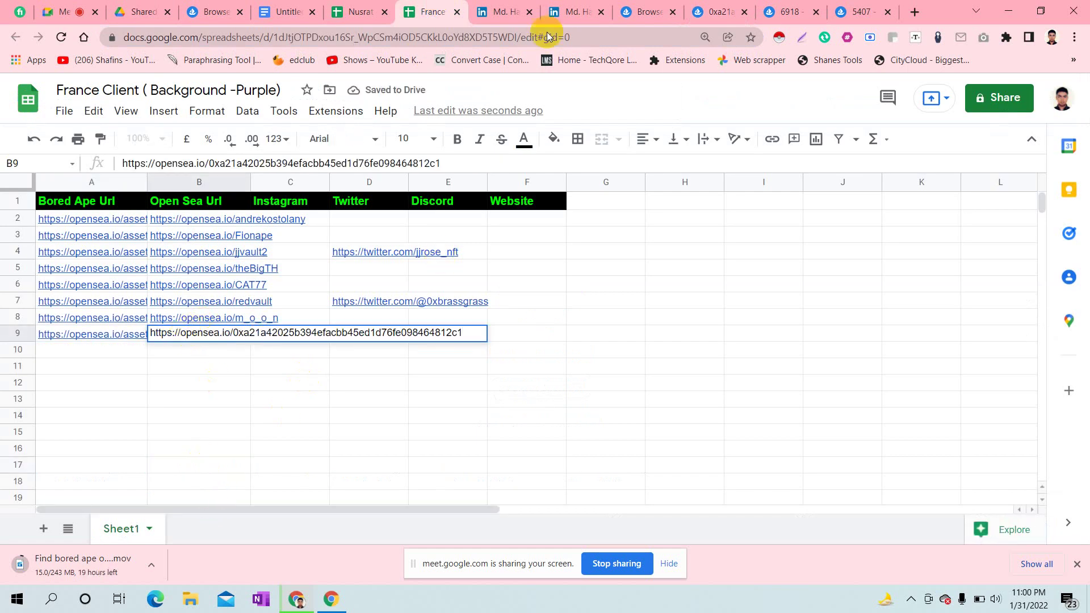
{"action": "left_click", "coordinate": [723, 6]}
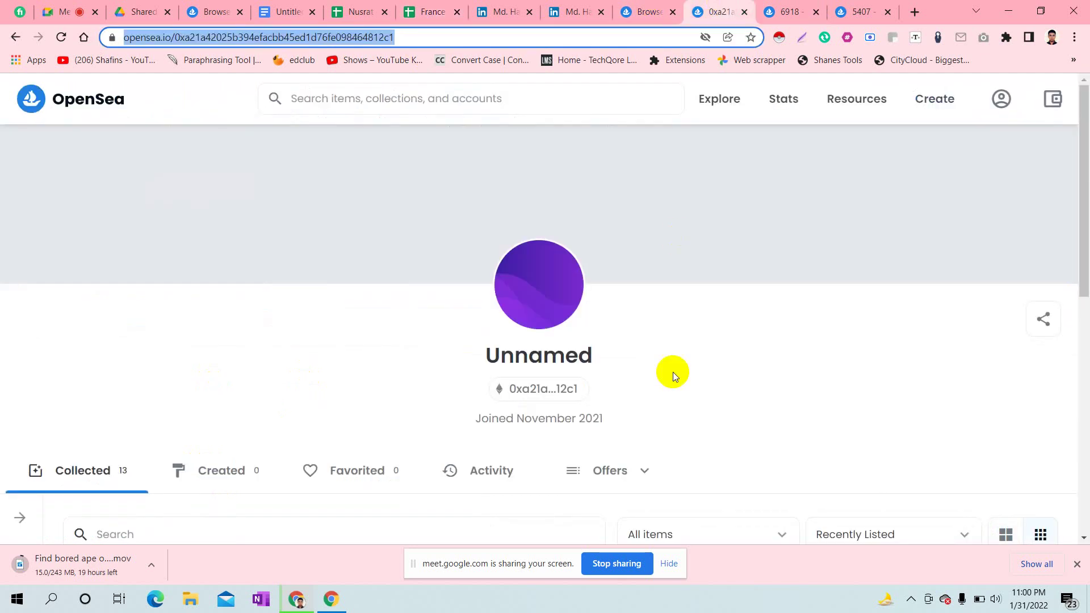
- Close the finished owner profile tab and select ape #6918's page address
{"action": "left_click", "coordinate": [745, 13]}
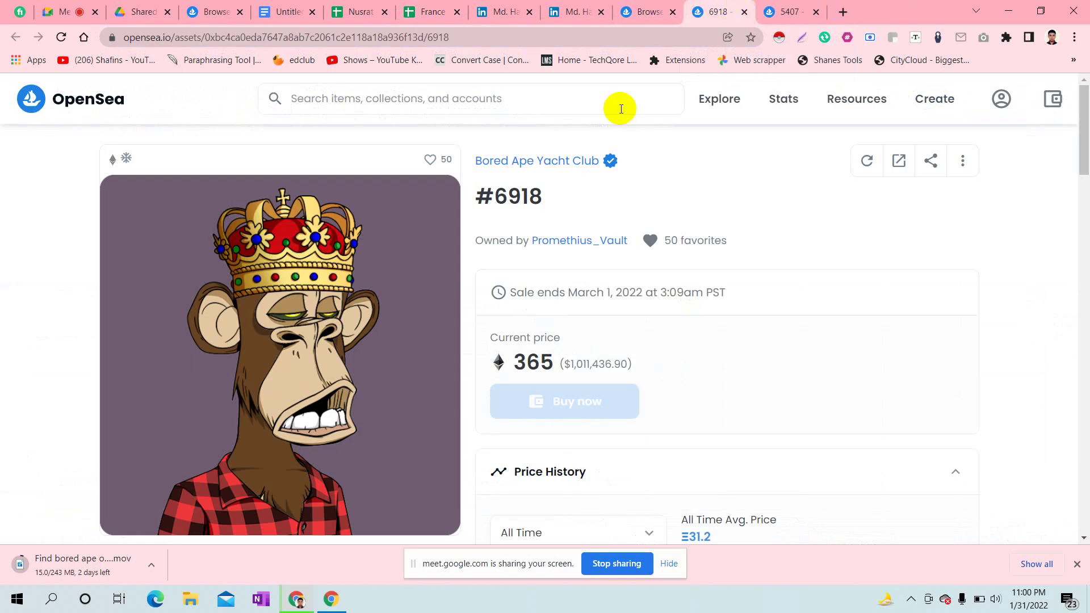
{"action": "left_click", "coordinate": [329, 38]}
{"action": "key", "text": "ctrl+c"}
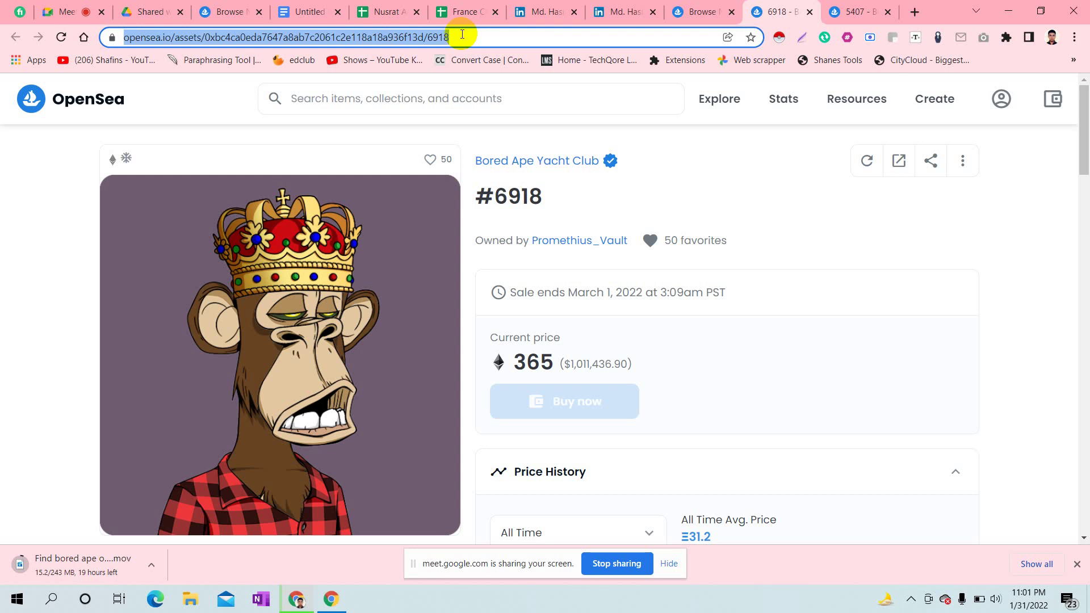
- Paste ape #6918's asset link into cell A10
{"action": "left_click", "coordinate": [478, 8]}
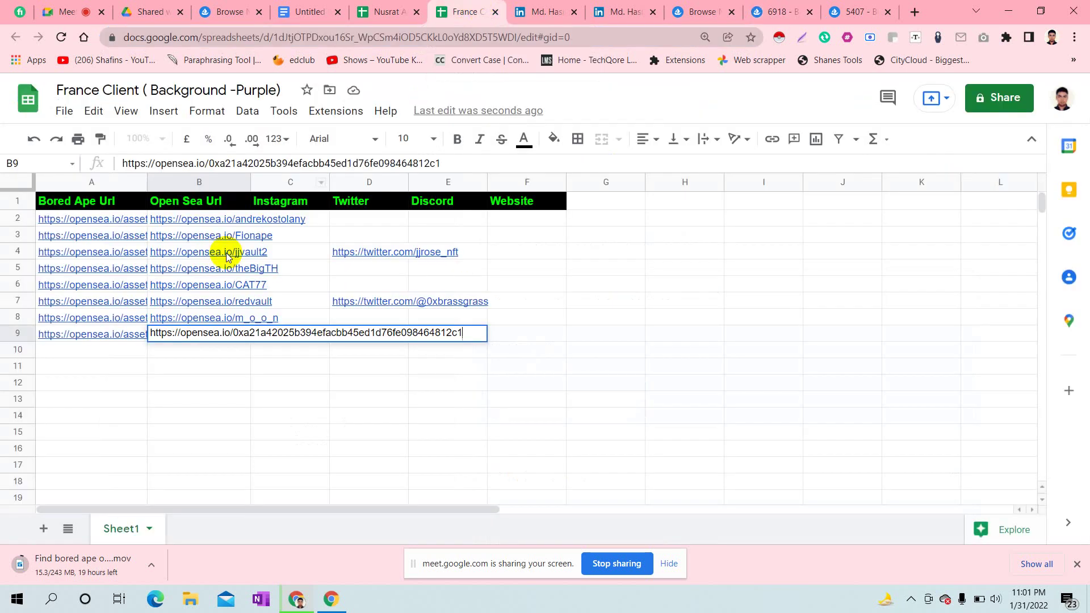
{"action": "left_click", "coordinate": [268, 382]}
{"action": "left_click", "coordinate": [88, 347]}
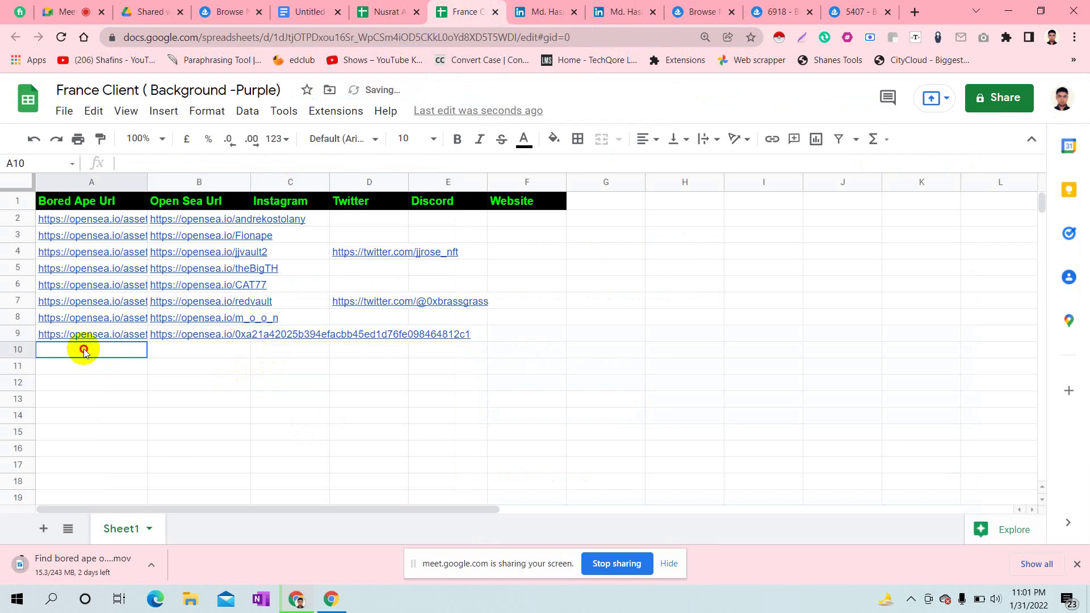
{"action": "double_click", "coordinate": [85, 349]}
{"action": "key", "text": "ctrl+v"}
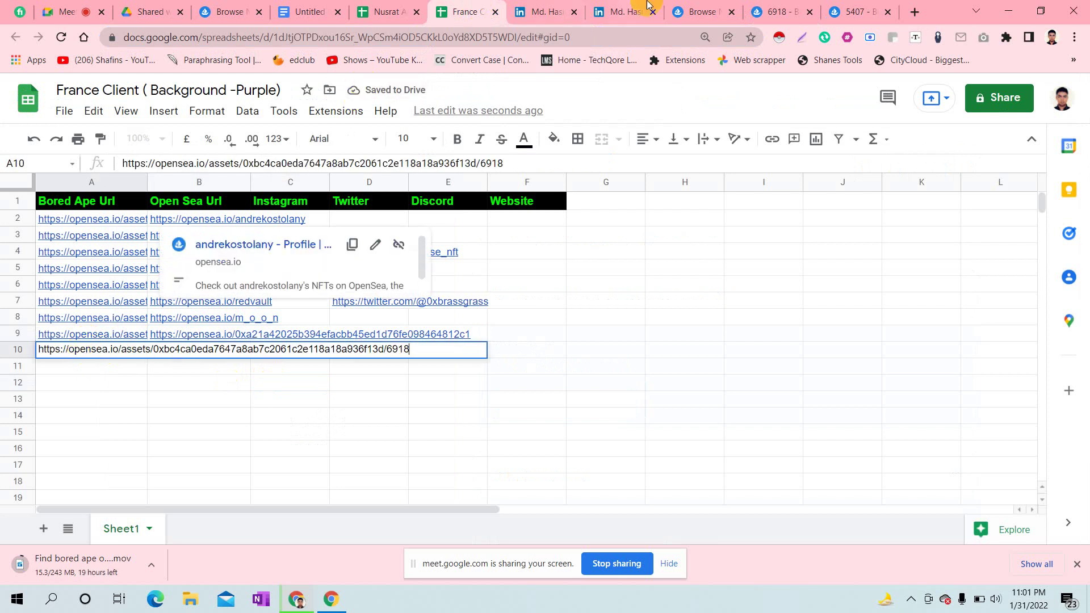
- Copy the #6918 owner's OpenSea profile URL into B10, then close that profile tab
{"action": "left_click", "coordinate": [786, 9]}
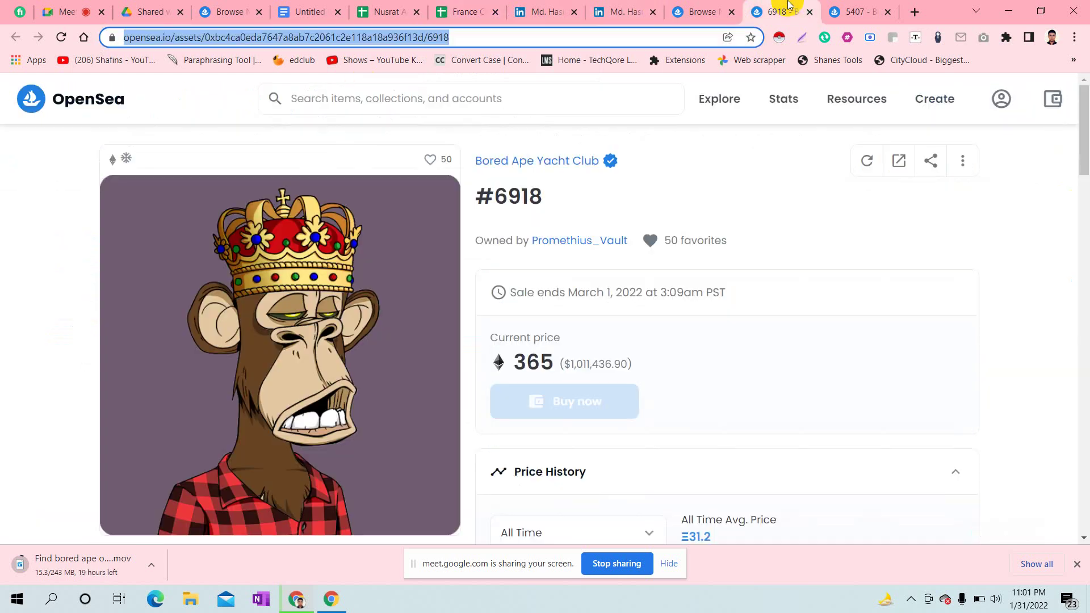
{"action": "left_click", "coordinate": [596, 239]}
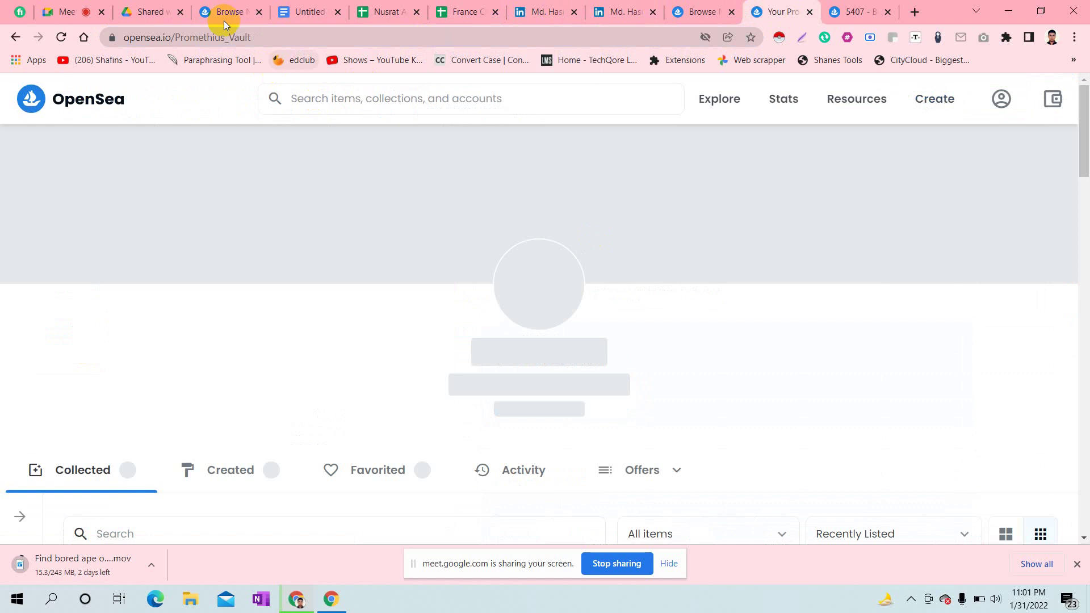
{"action": "left_click", "coordinate": [219, 35]}
{"action": "key", "text": "ctrl+c"}
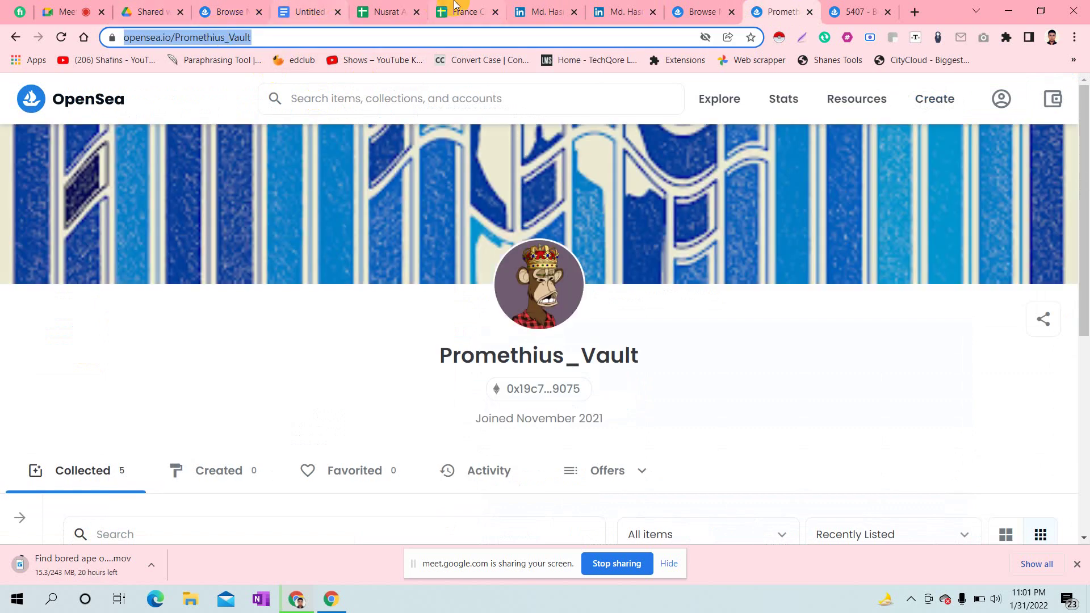
{"action": "left_click", "coordinate": [311, 8]}
{"action": "left_click", "coordinate": [381, 8]}
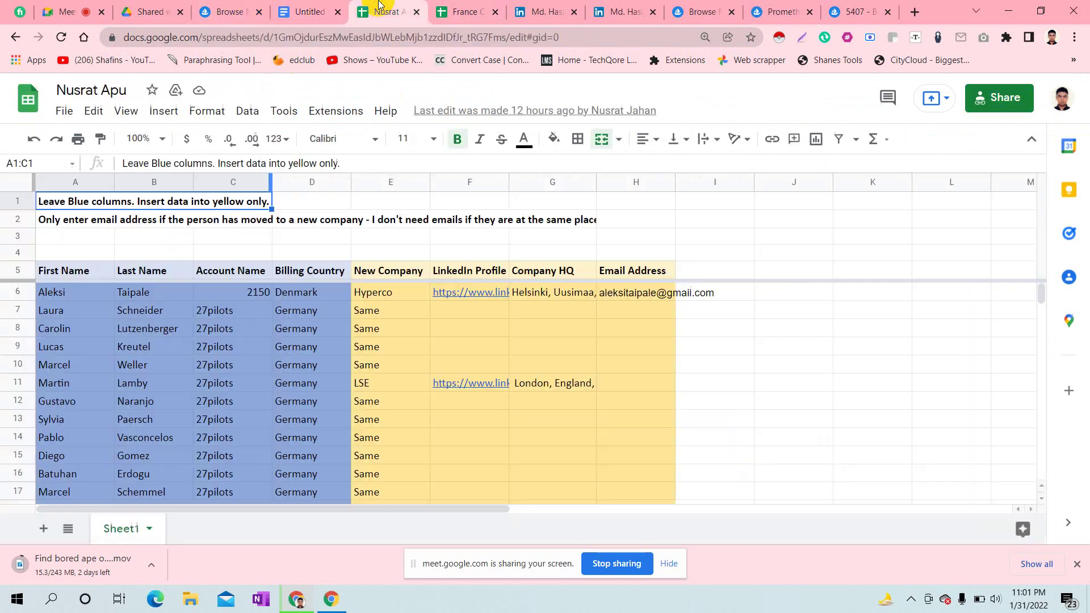
{"action": "left_click", "coordinate": [474, 7]}
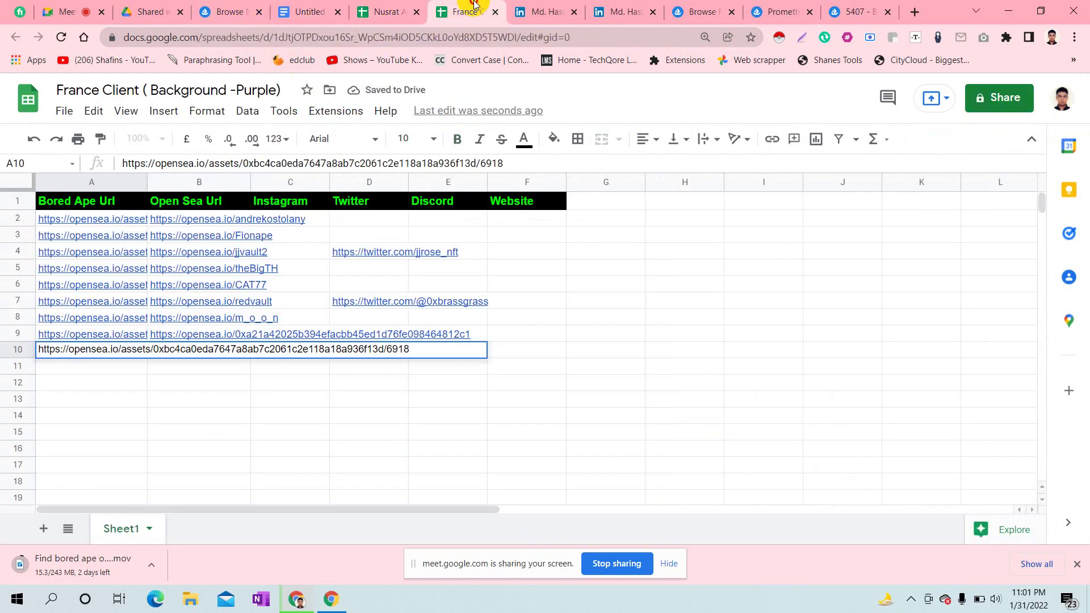
{"action": "left_click", "coordinate": [290, 467]}
{"action": "double_click", "coordinate": [200, 353]}
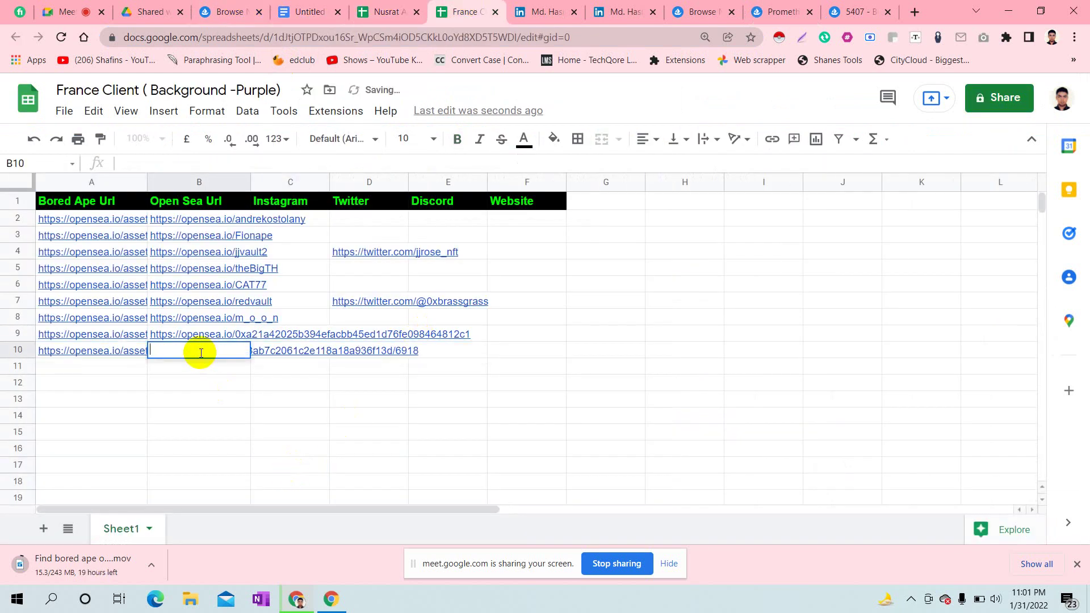
{"action": "key", "text": "ctrl+v"}
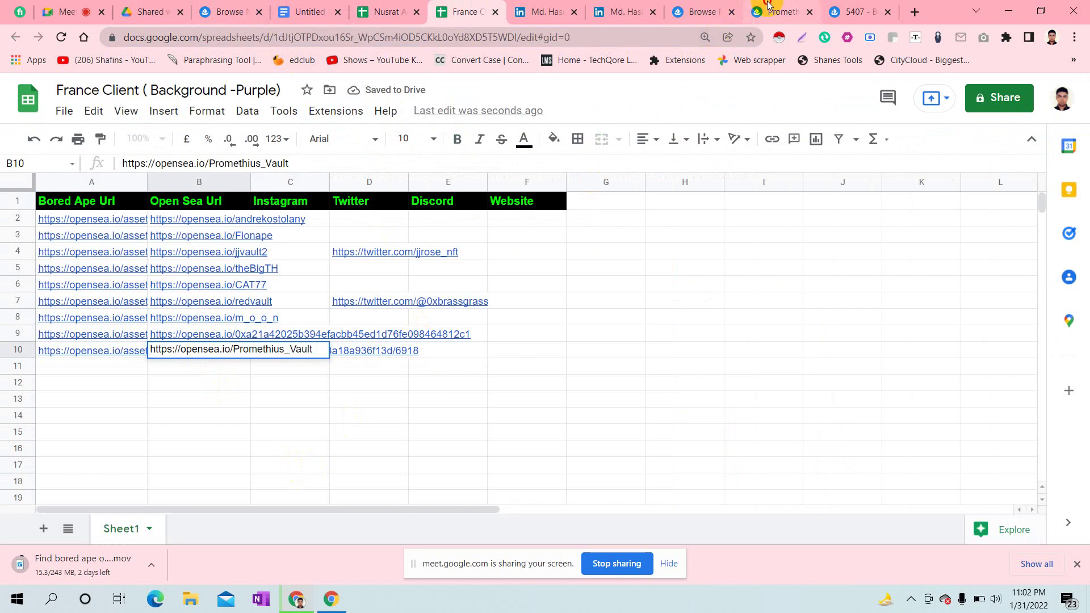
{"action": "left_click", "coordinate": [767, 4]}
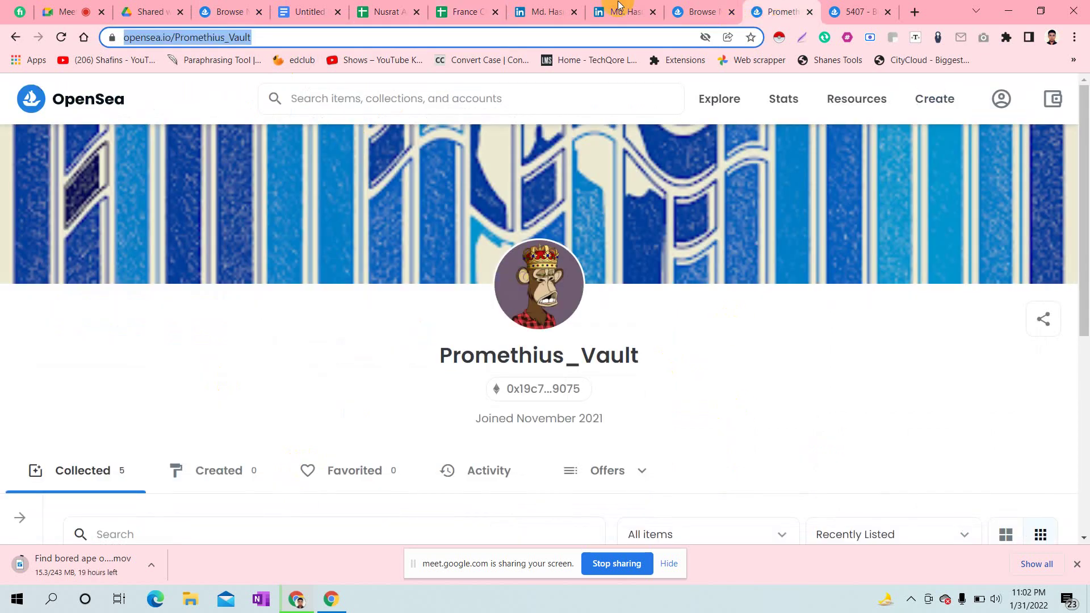
{"action": "left_click", "coordinate": [811, 12]}
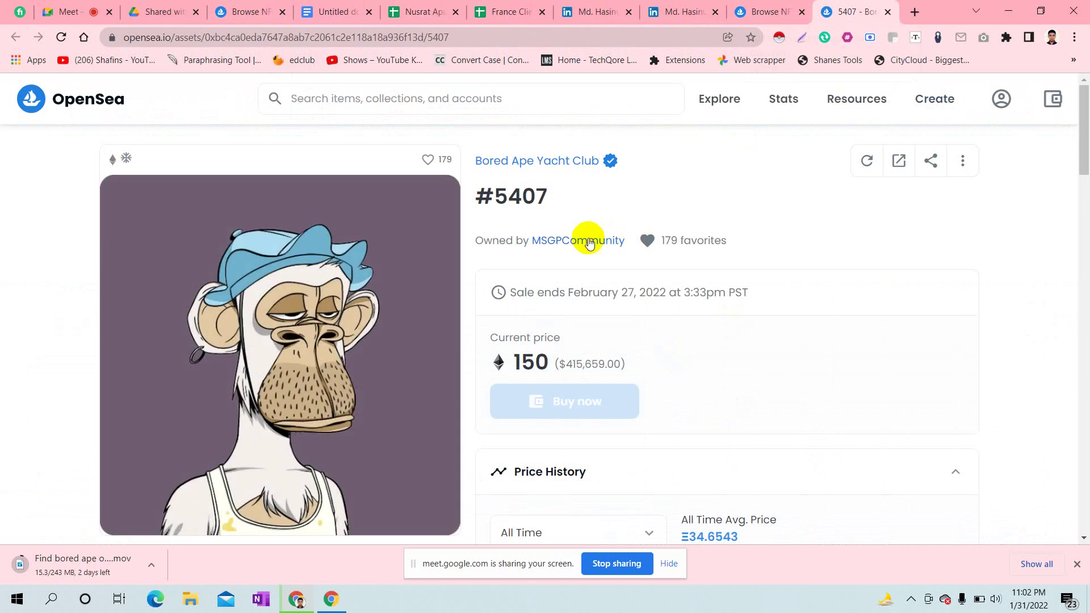
- Paste ape #5407's asset address into cell A11
{"action": "left_click", "coordinate": [588, 242]}
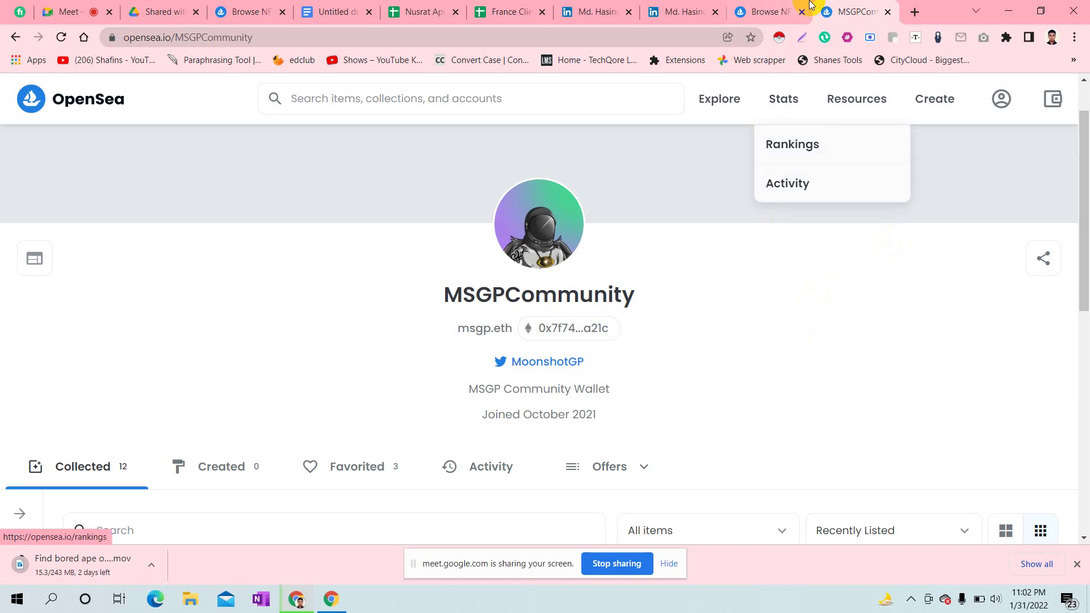
{"action": "left_click", "coordinate": [14, 38]}
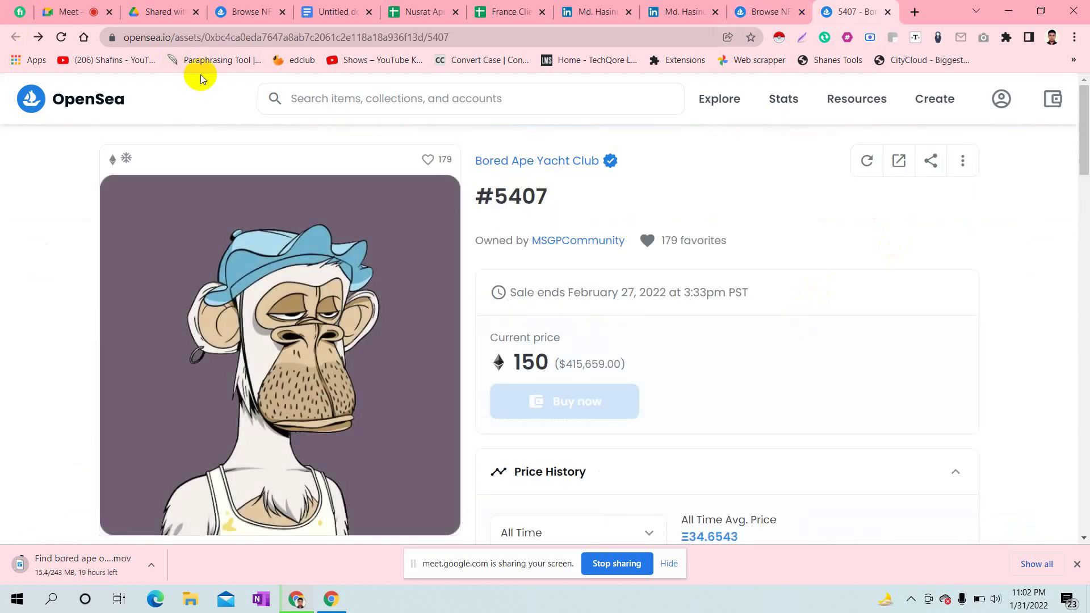
{"action": "left_click", "coordinate": [188, 37]}
{"action": "key", "text": "ctrl+c"}
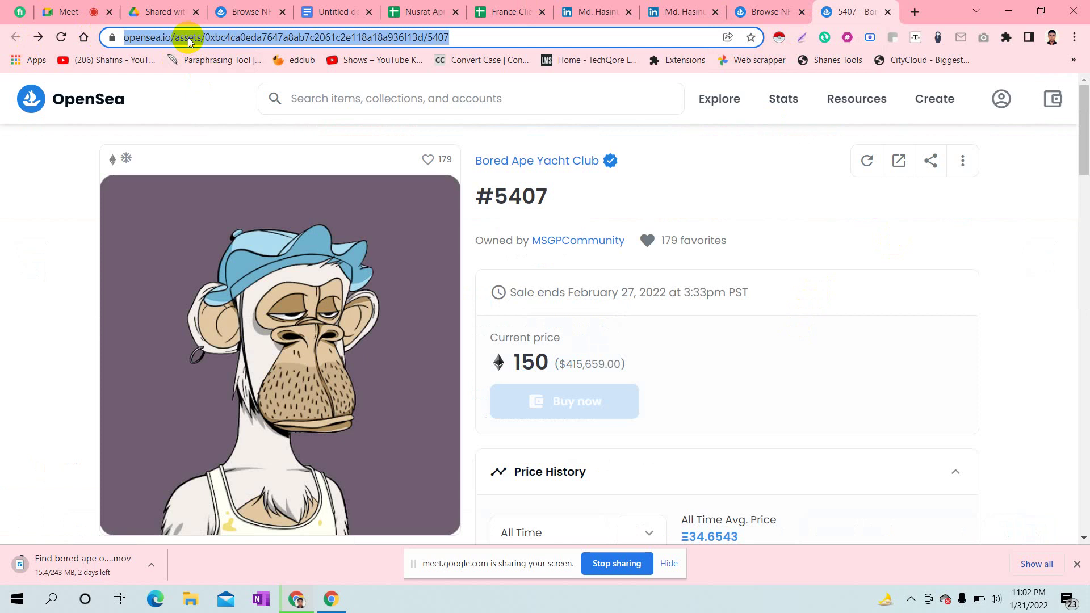
{"action": "left_click", "coordinate": [521, 4]}
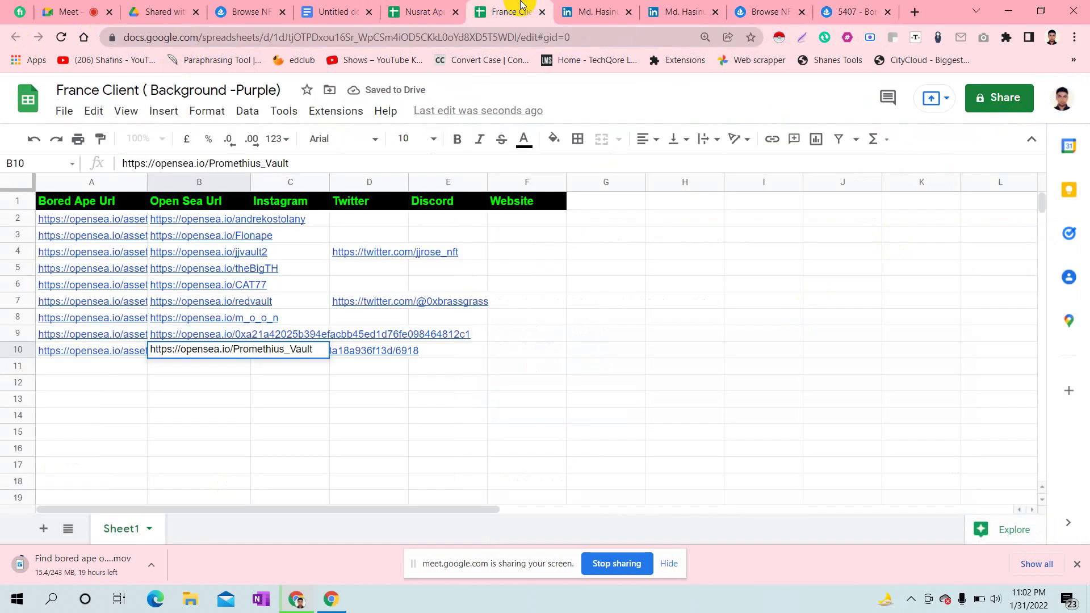
{"action": "left_click", "coordinate": [106, 370]}
{"action": "double_click", "coordinate": [106, 370]}
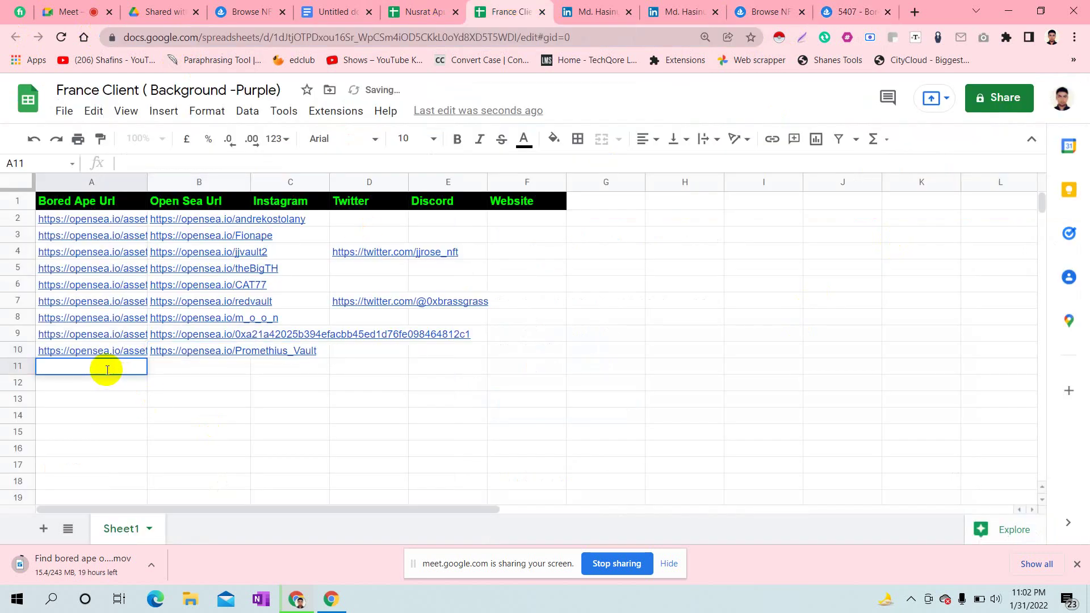
{"action": "key", "text": "ctrl+v"}
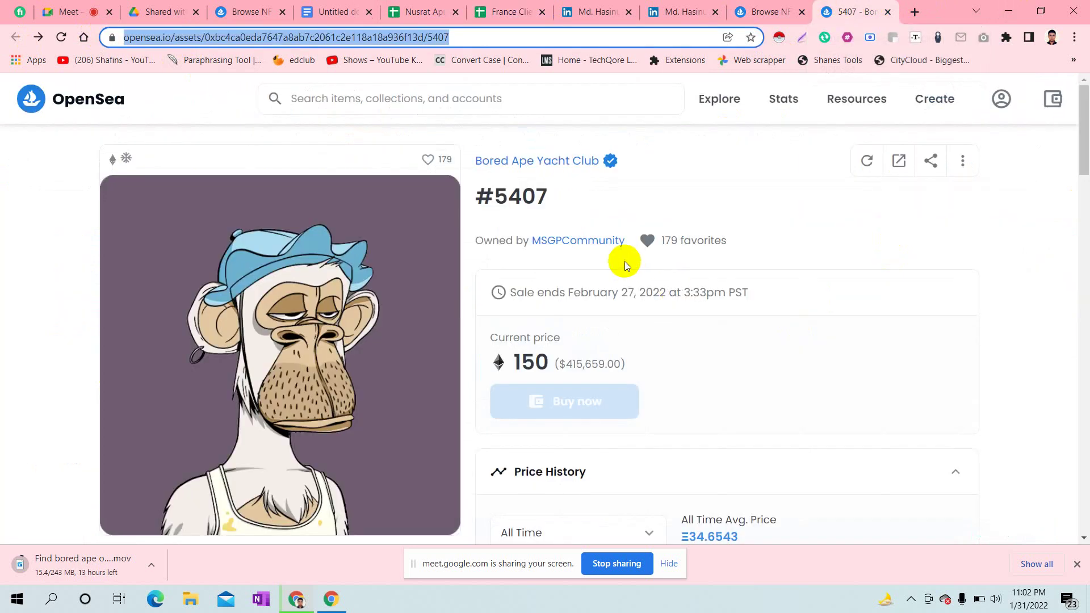
- Open the MSGPCommunity owner profile and copy its address
{"action": "left_click", "coordinate": [603, 247]}
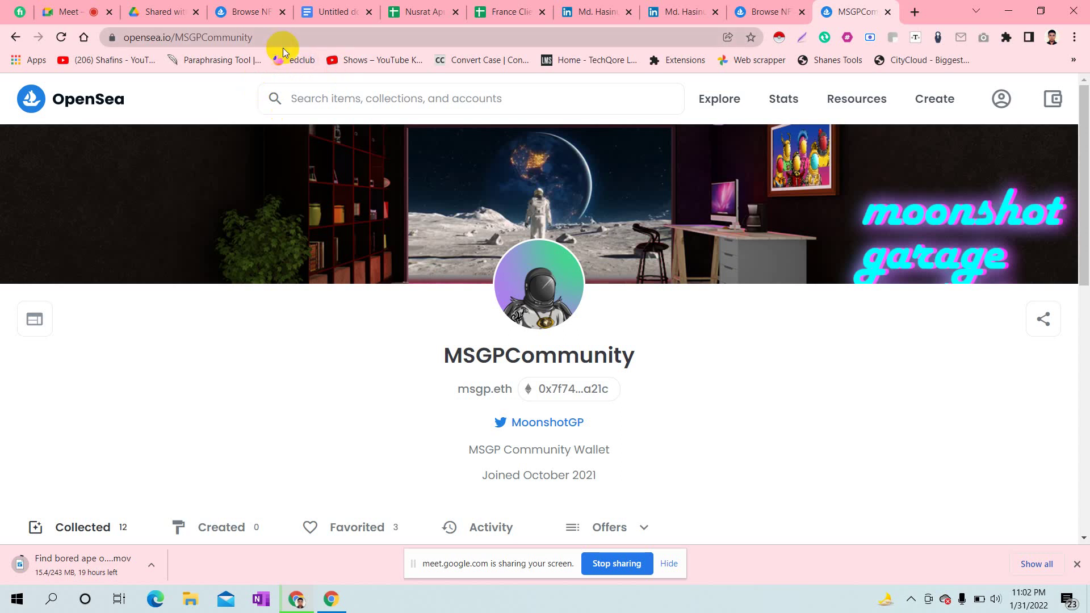
{"action": "left_click", "coordinate": [196, 37]}
{"action": "key", "text": "ctrl+c"}
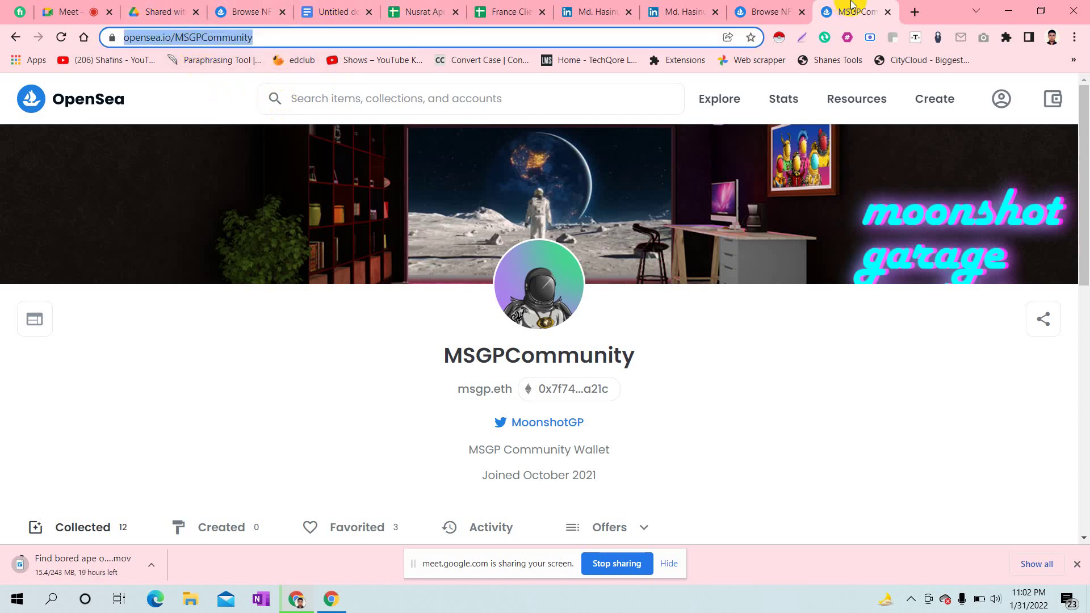
{"action": "left_click", "coordinate": [526, 7]}
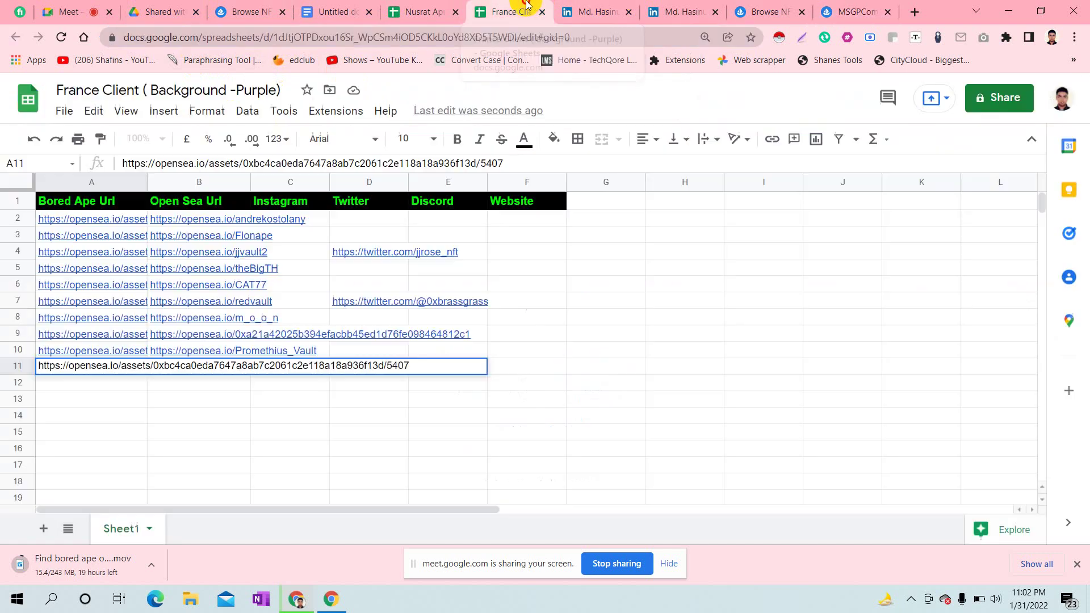
- Paste the MSGPCommunity OpenSea profile link into cell B11
{"action": "left_click", "coordinate": [299, 449]}
{"action": "left_click", "coordinate": [175, 363]}
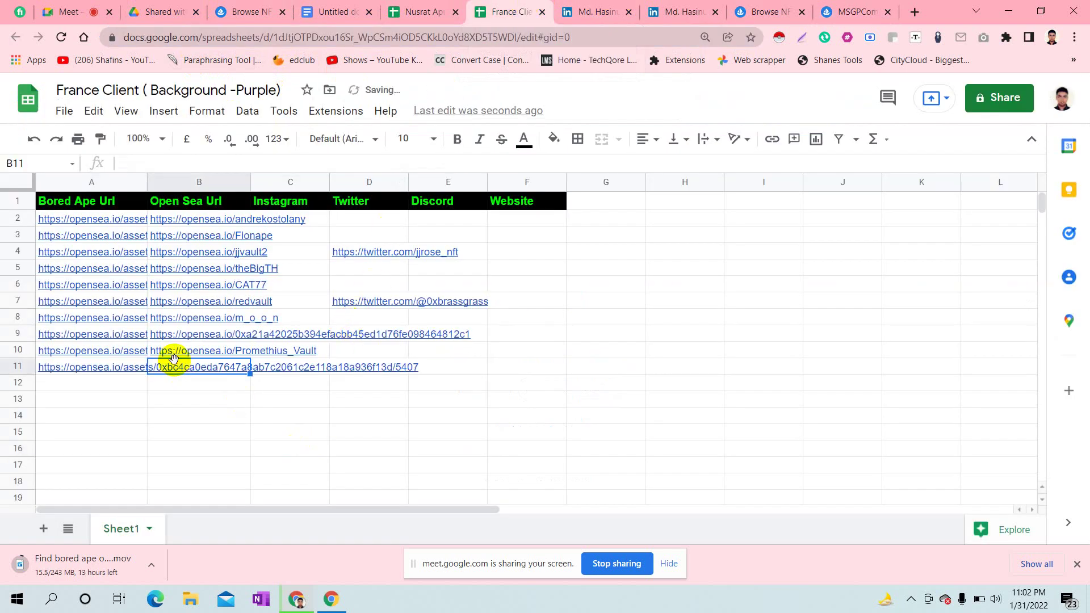
{"action": "double_click", "coordinate": [170, 367]}
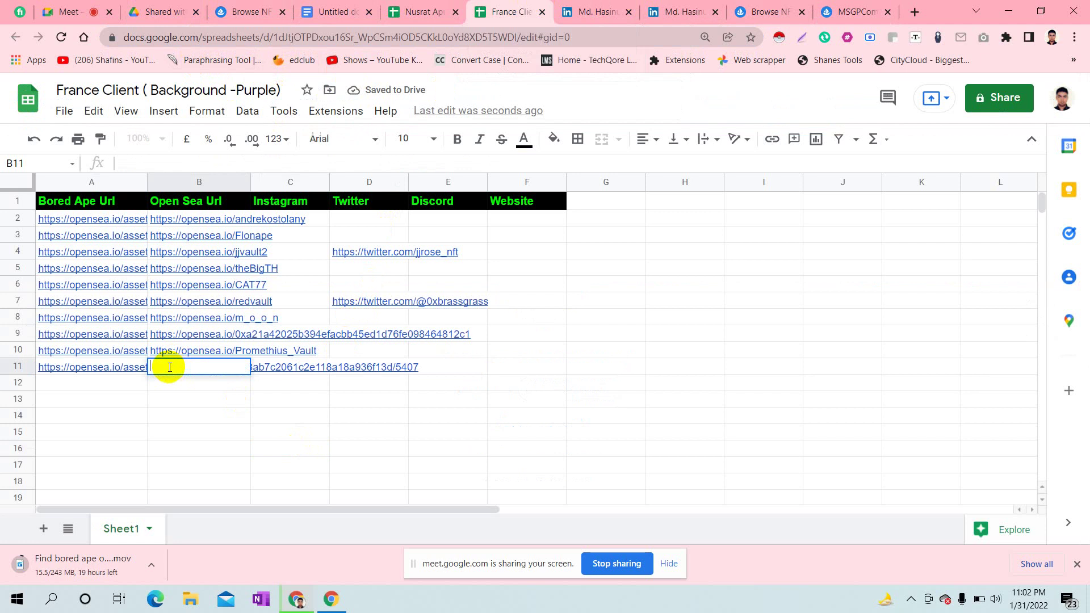
{"action": "key", "text": "ctrl+v"}
{"action": "left_click", "coordinate": [308, 421]}
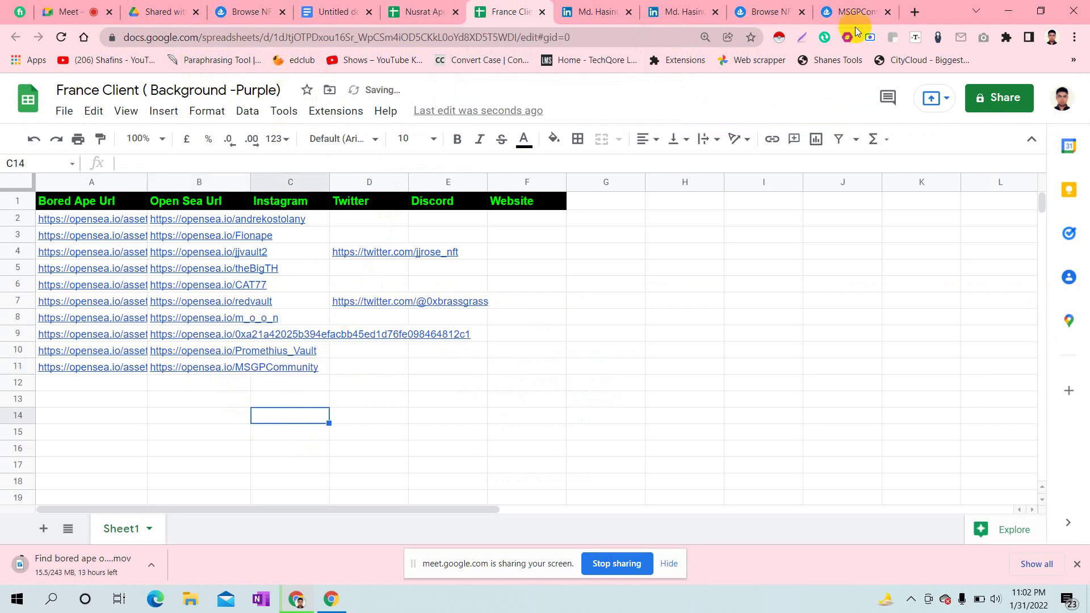
- Copy the MoonshotGP Twitter link address from the profile into cell D11
{"action": "left_click", "coordinate": [855, 8]}
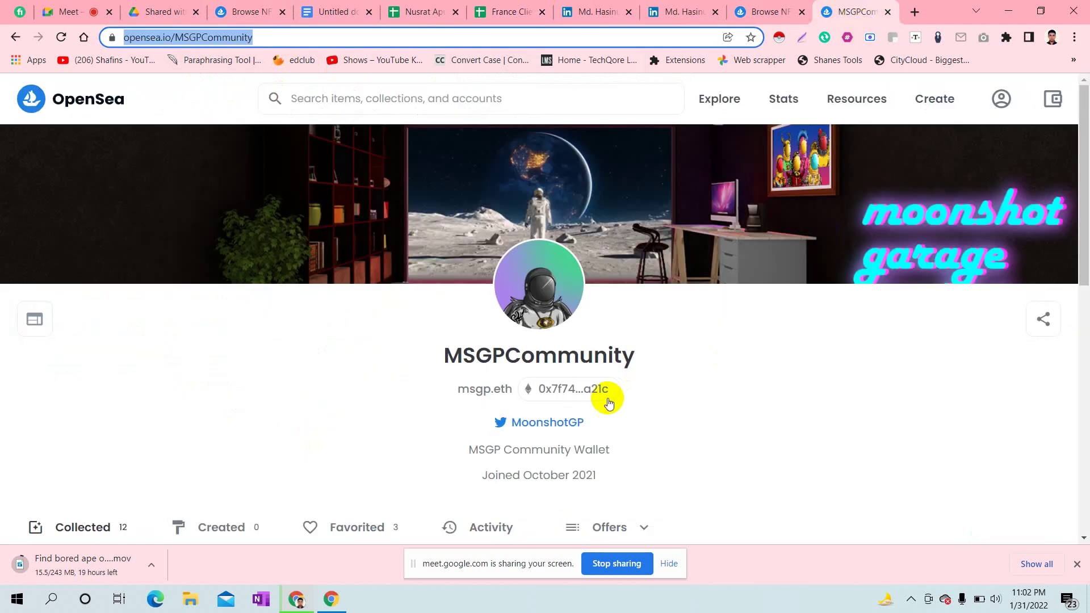
{"action": "right_click", "coordinate": [556, 421]}
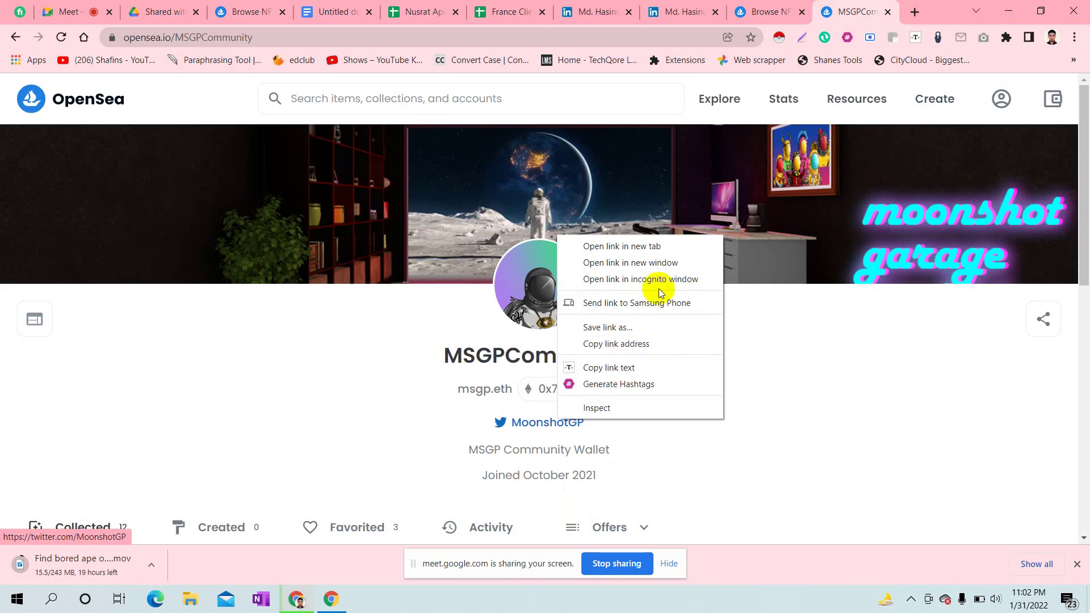
{"action": "left_click", "coordinate": [639, 344]}
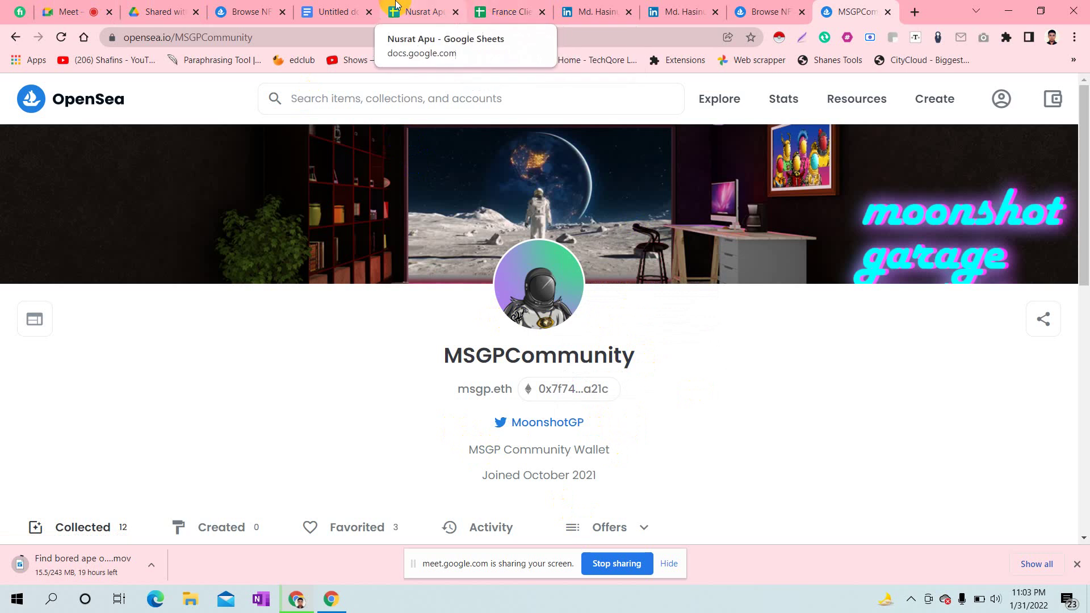
{"action": "left_click", "coordinate": [507, 12]}
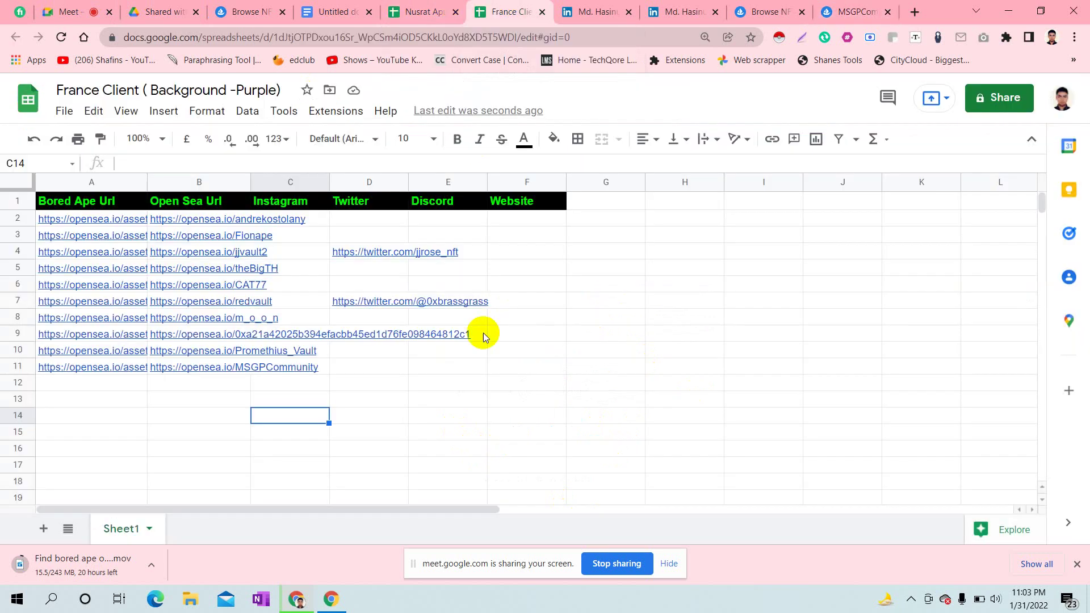
{"action": "double_click", "coordinate": [361, 369]}
{"action": "key", "text": "ctrl+v"}
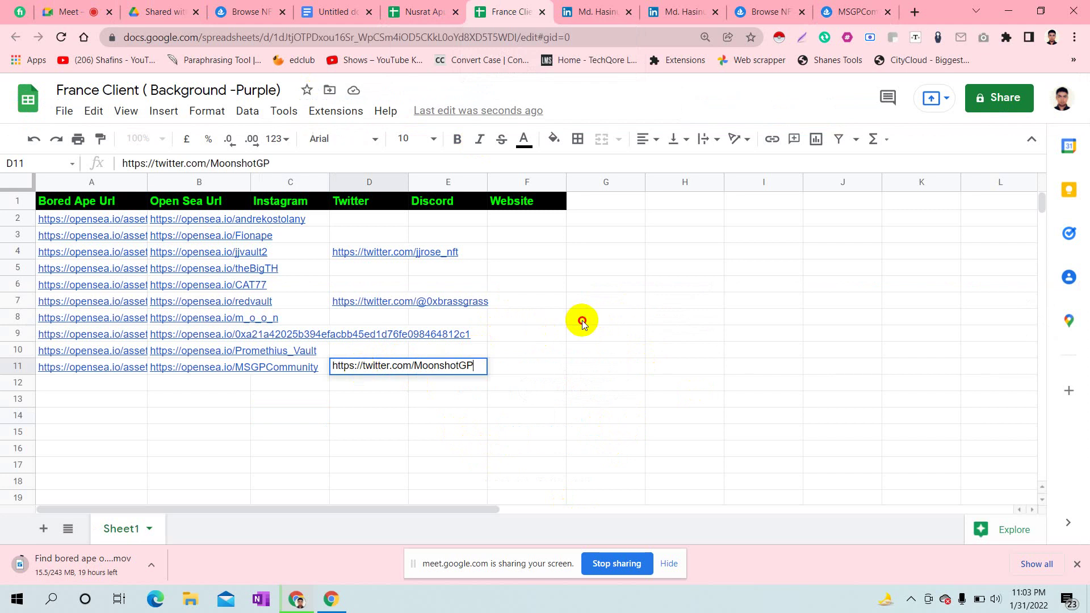
{"action": "left_click", "coordinate": [581, 319]}
- Add an 'Info' heading in cell G1
{"action": "left_click", "coordinate": [596, 202]}
{"action": "double_click", "coordinate": [597, 204]}
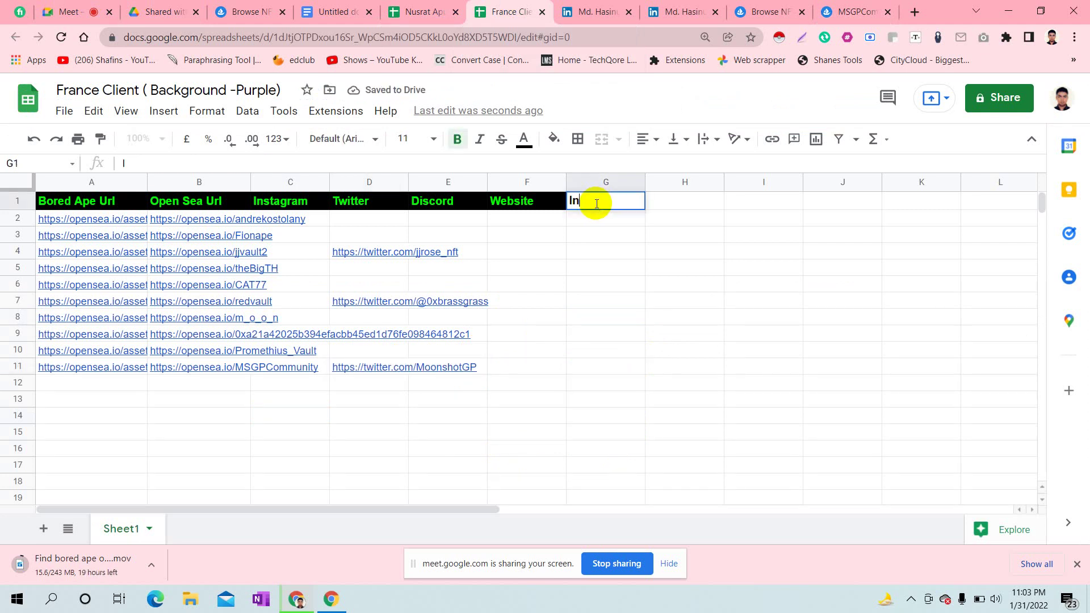
{"action": "left_click", "coordinate": [747, 286]}
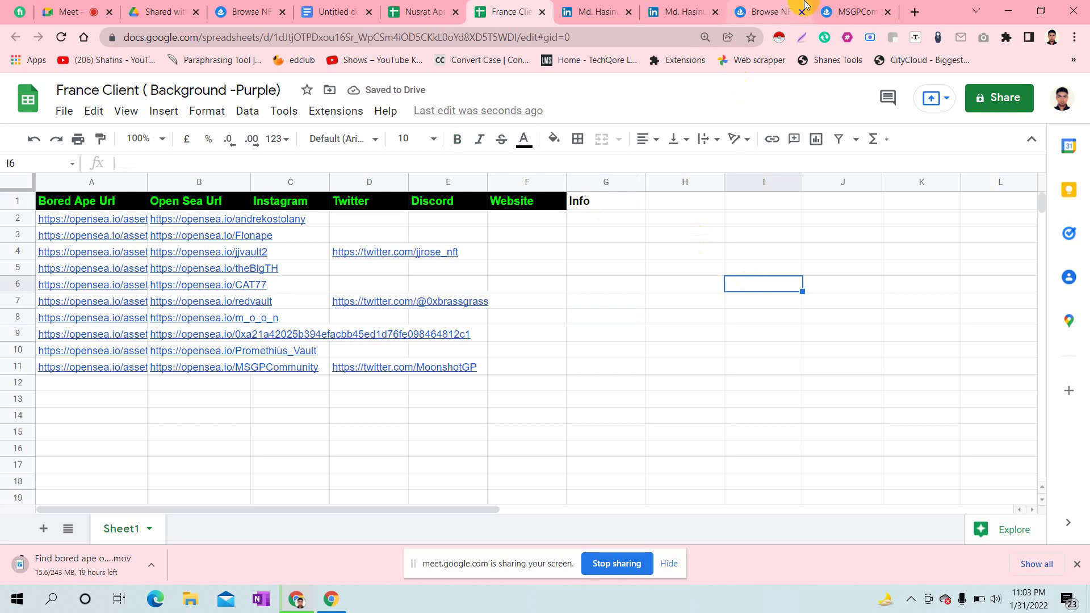
{"action": "left_click", "coordinate": [855, 11]}
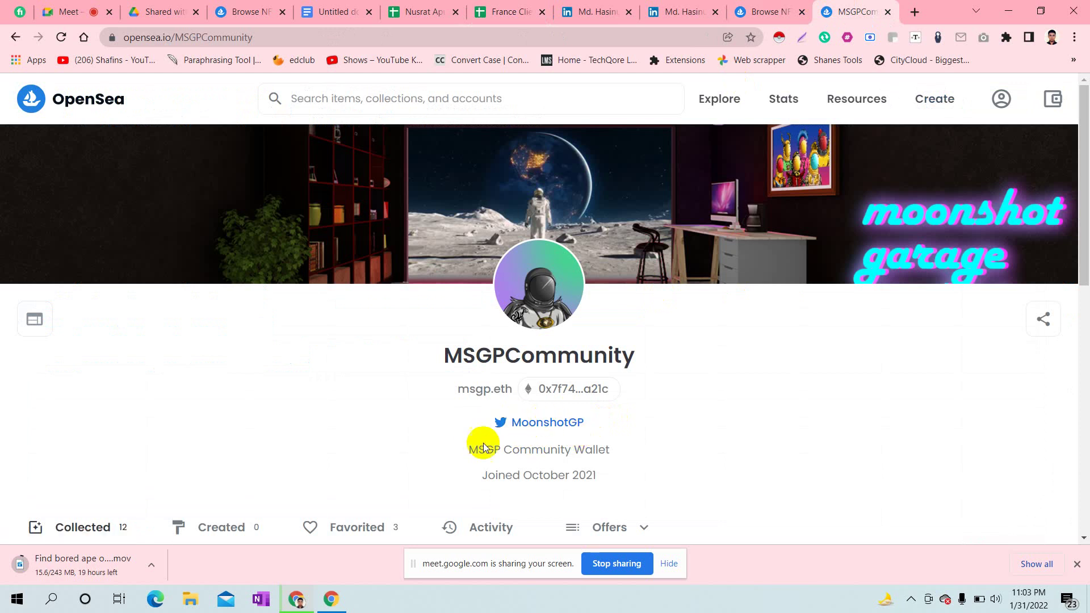
- Highlight the 'MSGP Community Wallet' bio on the owner's profile and go back to the spreadsheet
{"action": "left_click_drag", "start_coordinate": [466, 448], "coordinate": [472, 482]}
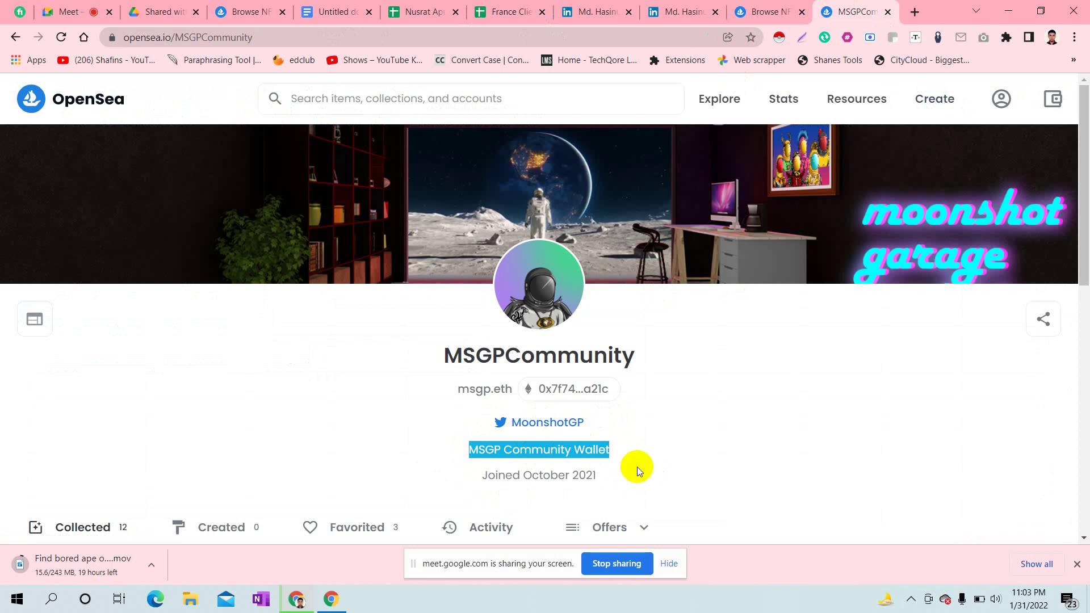
{"action": "left_click", "coordinate": [637, 467]}
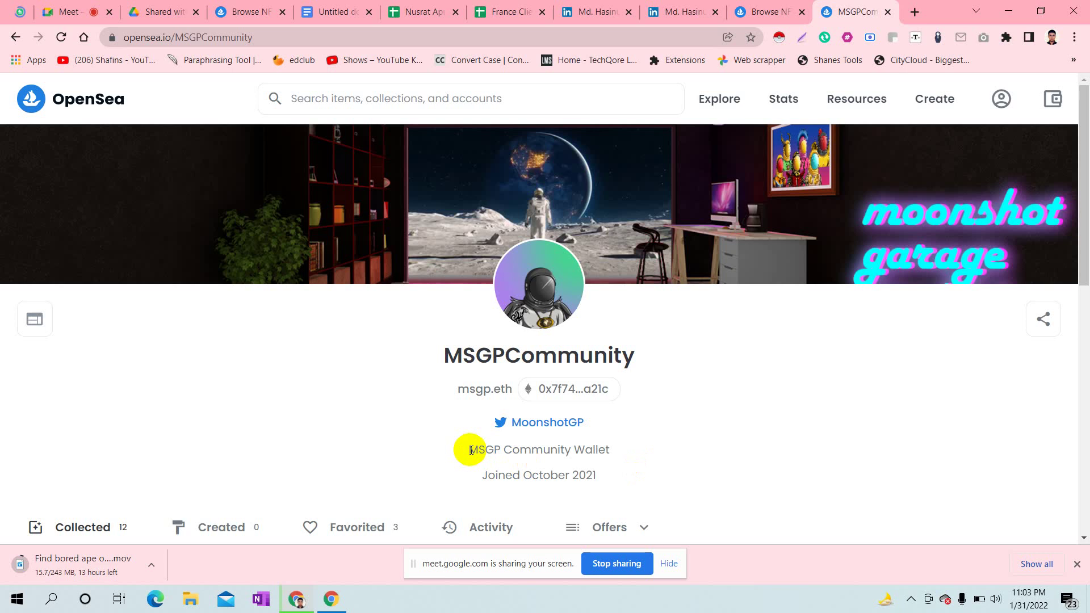
{"action": "left_click_drag", "start_coordinate": [471, 450], "coordinate": [619, 464]}
{"action": "key", "text": "ctrl+c"}
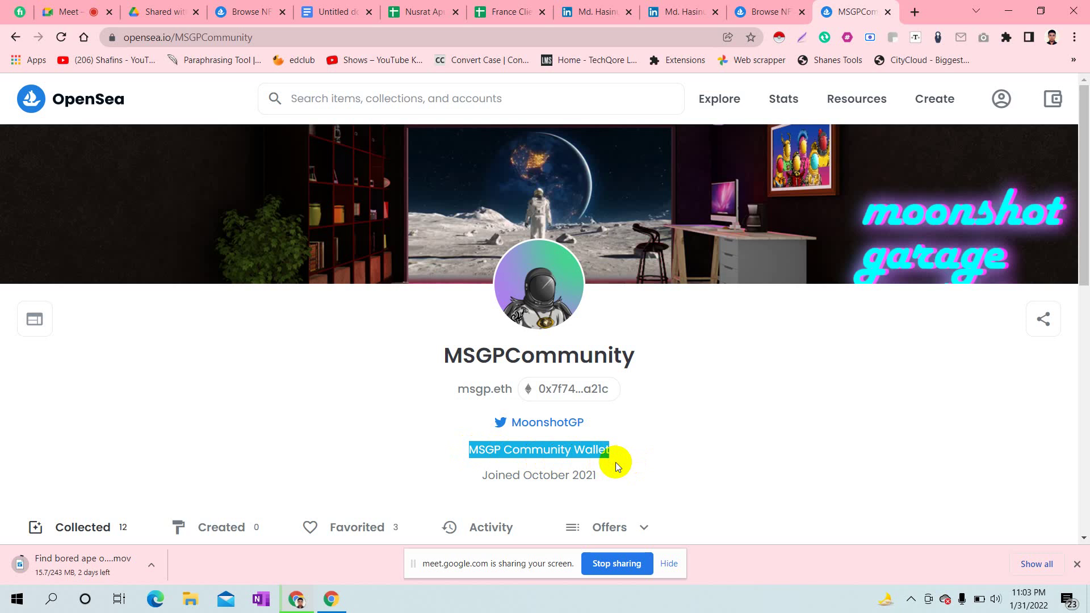
{"action": "left_click", "coordinate": [507, 11]}
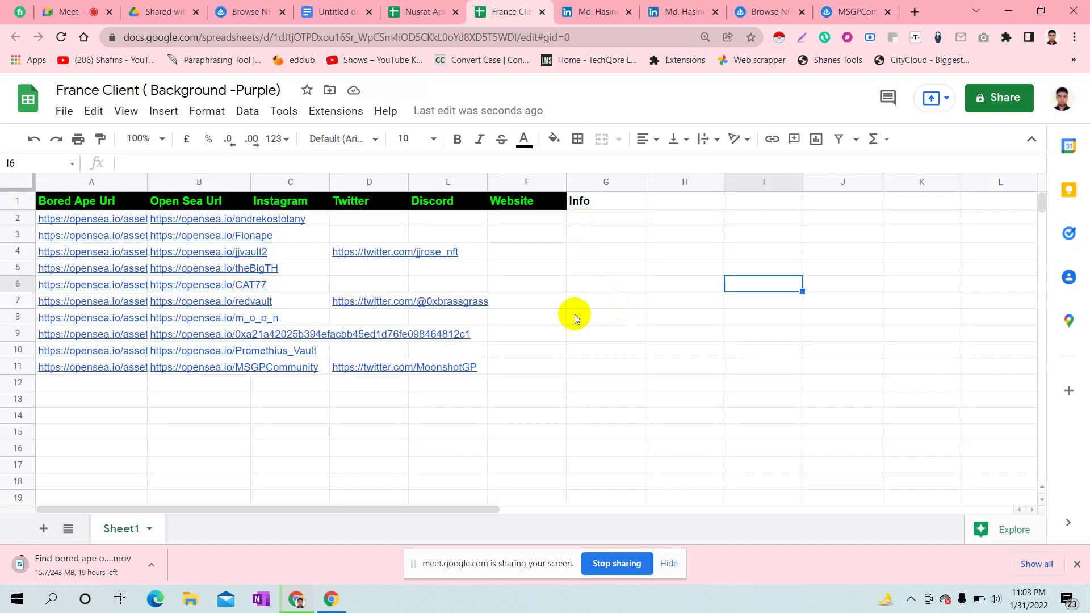
- Paste 'MSGP Community Wallet' into G11 under the Info column
{"action": "double_click", "coordinate": [588, 369]}
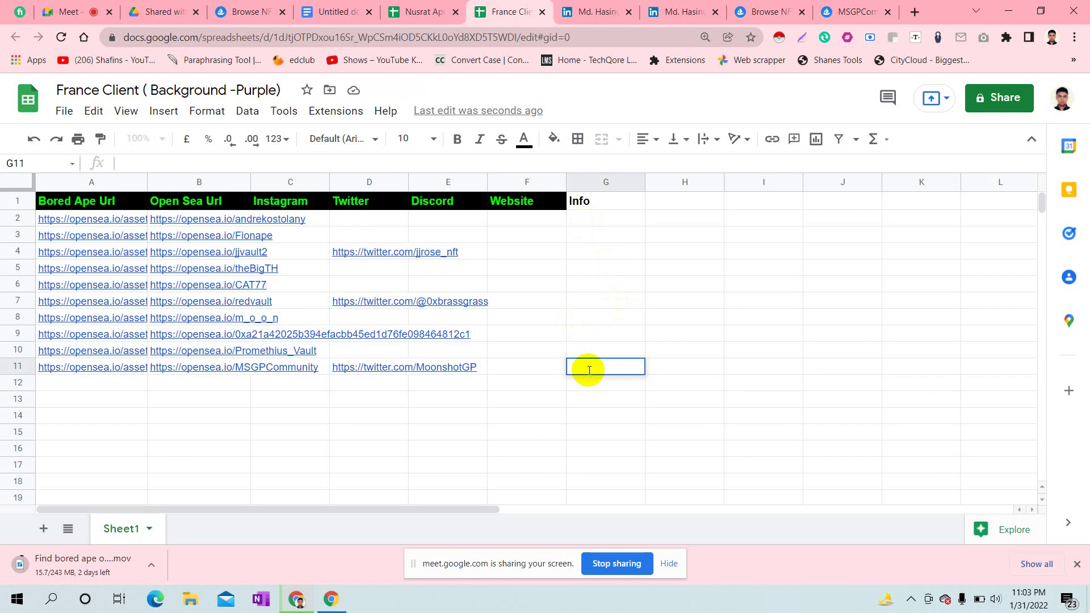
{"action": "key", "text": "ctrl+v"}
{"action": "left_click", "coordinate": [619, 202]}
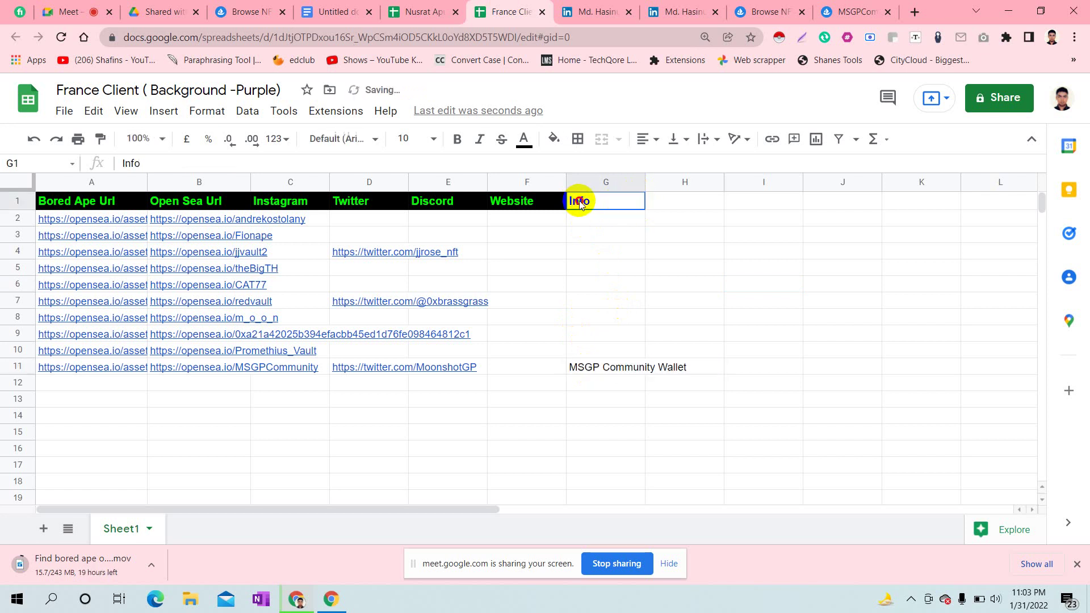
- Give the Info header in G1 a black fill and green text
{"action": "left_click", "coordinate": [565, 140]}
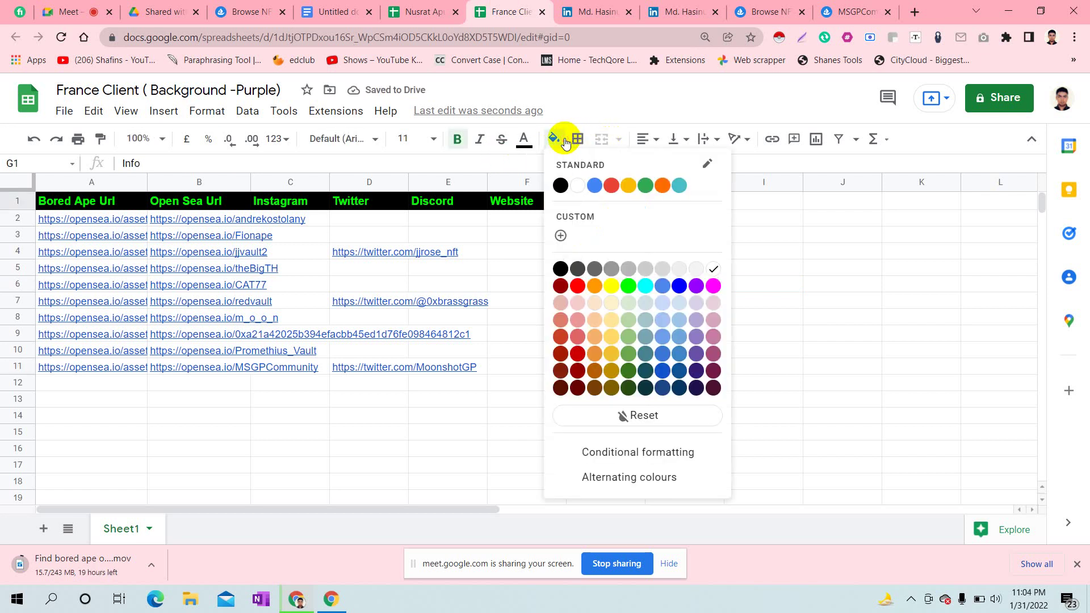
{"action": "left_click", "coordinate": [563, 184]}
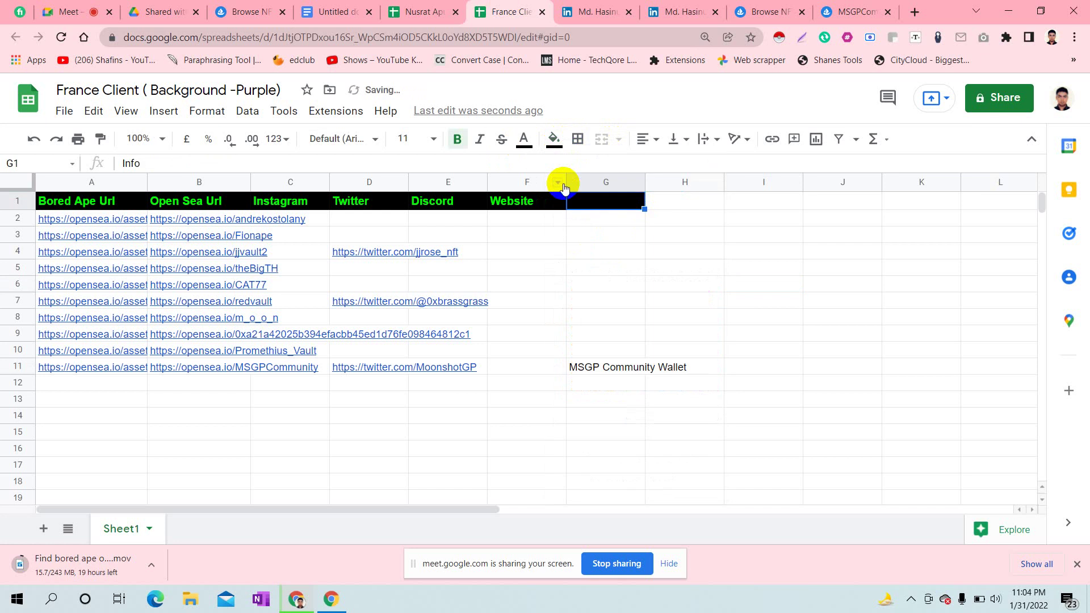
{"action": "left_click", "coordinate": [523, 139]}
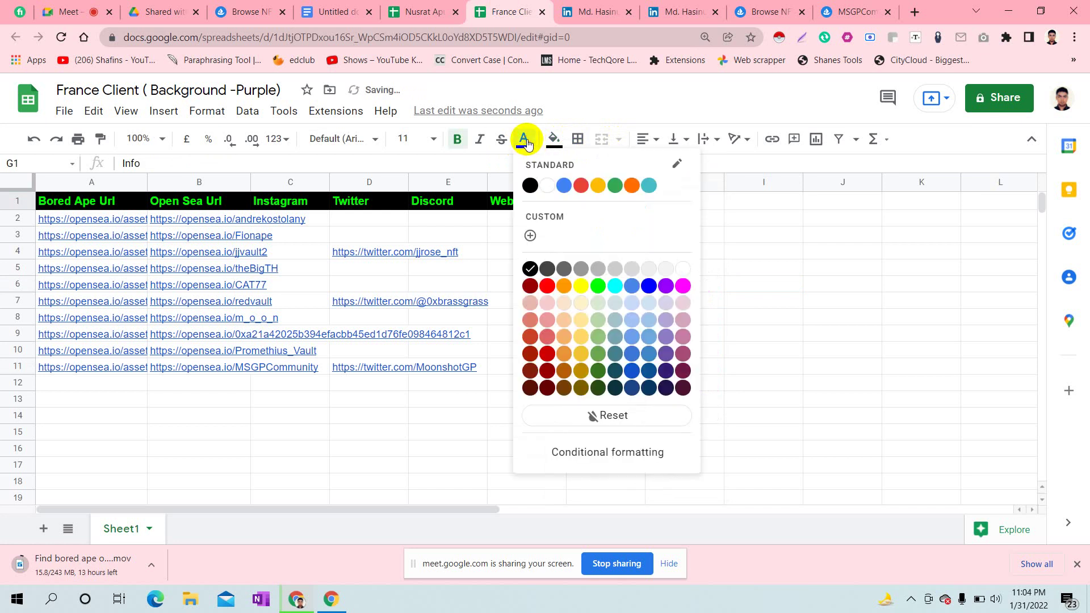
{"action": "left_click", "coordinate": [598, 286]}
{"action": "left_click", "coordinate": [748, 272]}
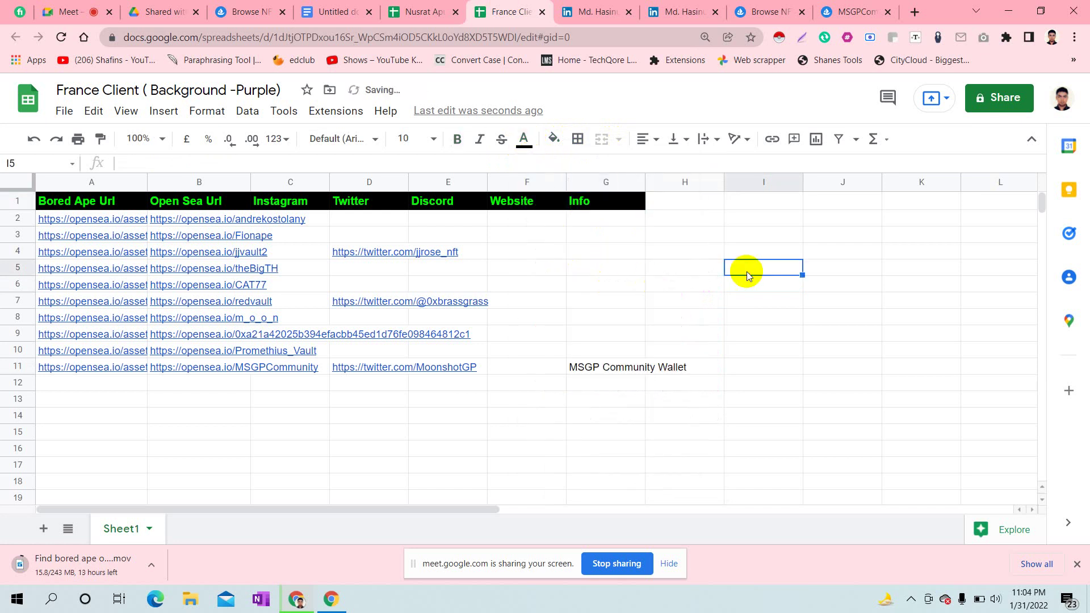
{"action": "left_click", "coordinate": [799, 433]}
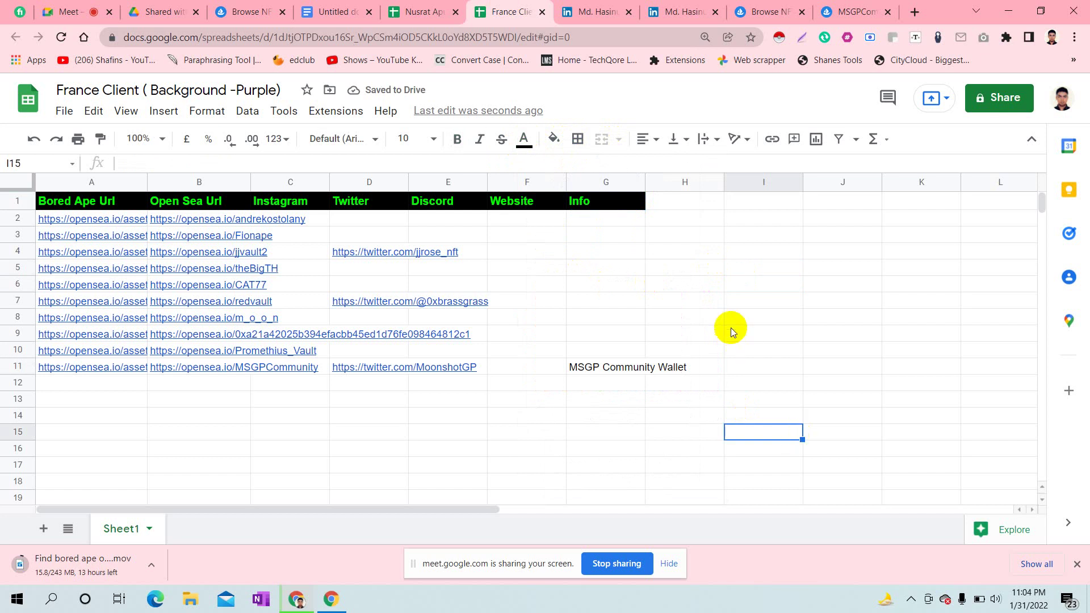
- Close the MSGPCommunity profile tab and return to the France Client sheet
{"action": "left_click", "coordinate": [847, 8]}
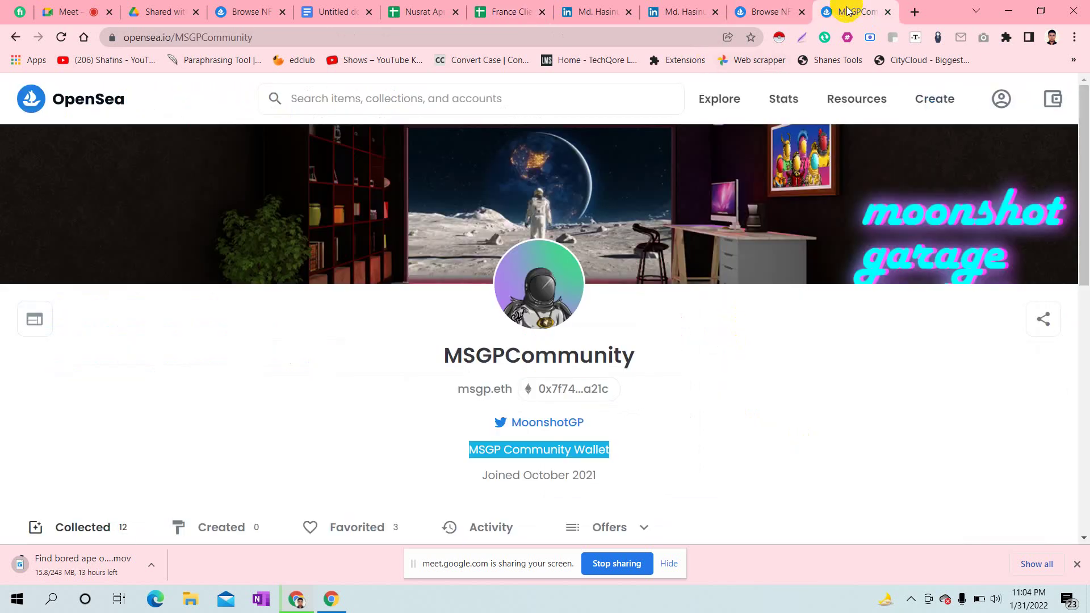
{"action": "left_click", "coordinate": [887, 12]}
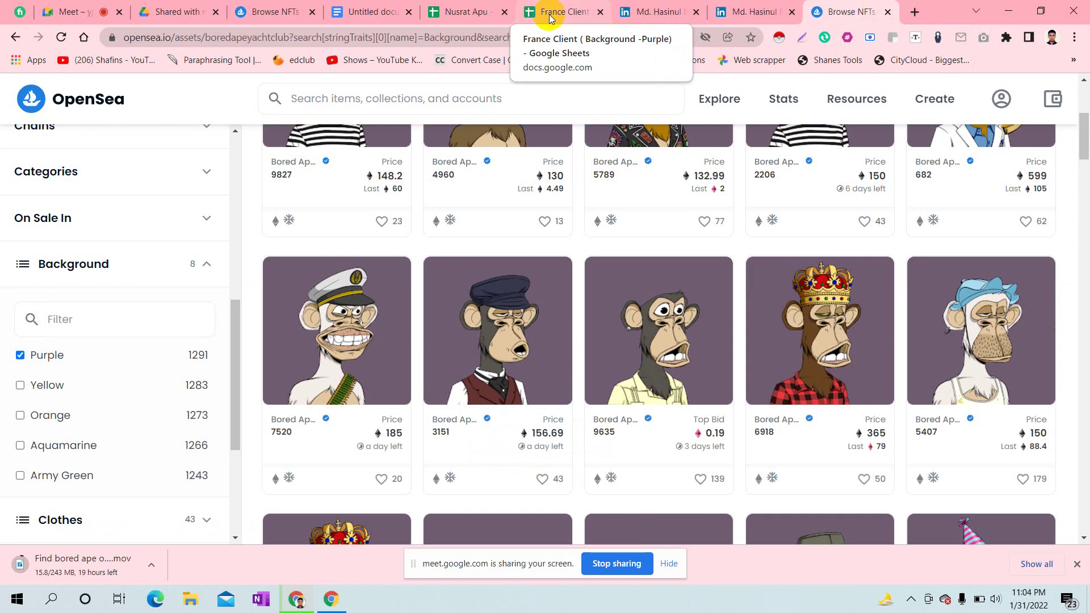
{"action": "left_click", "coordinate": [567, 8]}
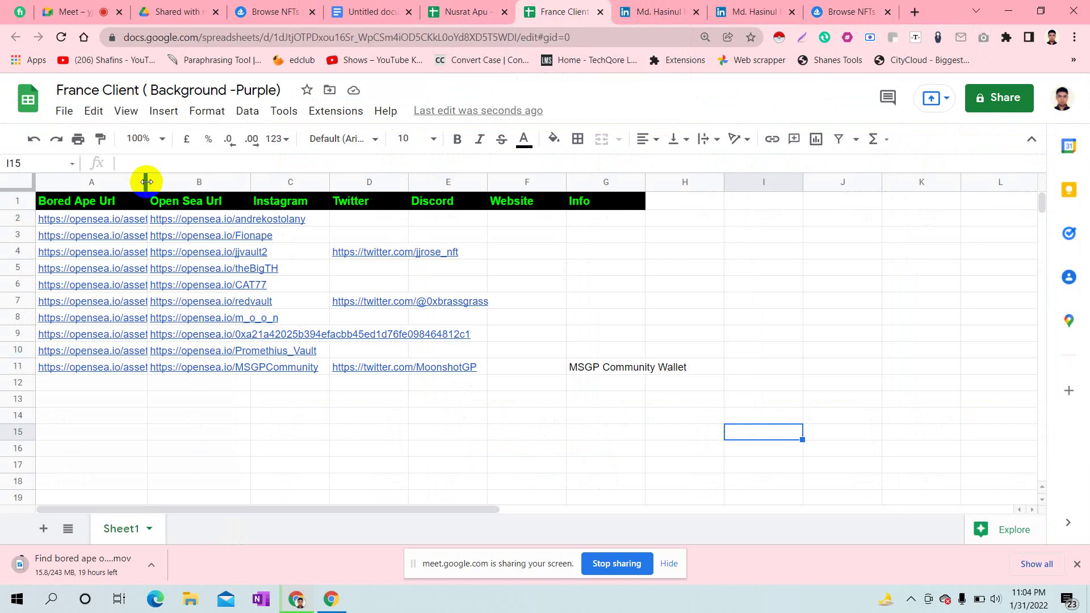
- Widen column A until the full Bored Ape asset URLs are readable
{"action": "left_click_drag", "start_coordinate": [145, 181], "coordinate": [438, 180]}
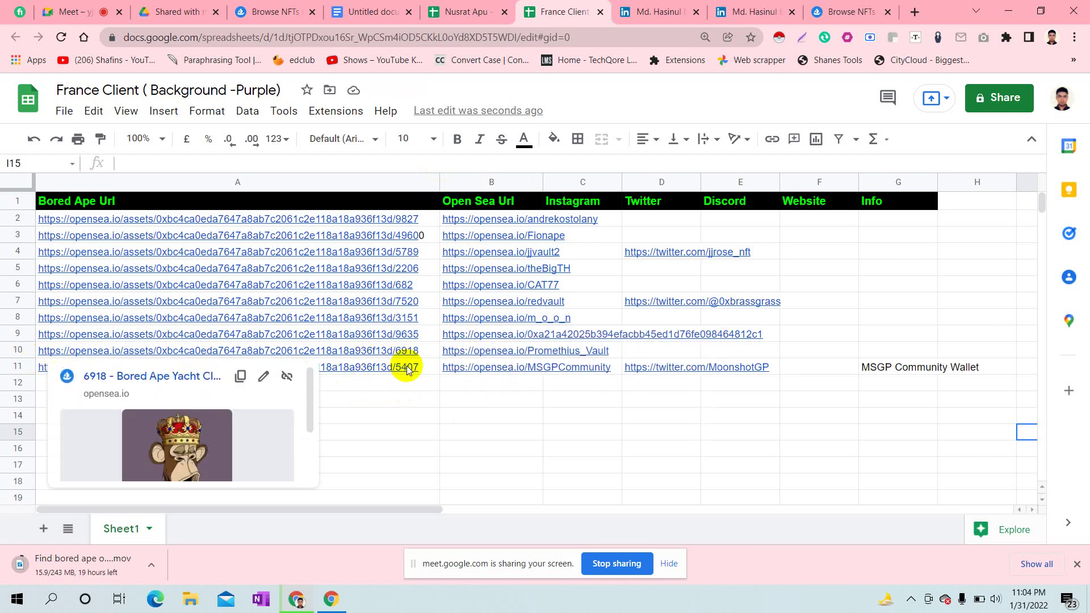
{"action": "mouse_move", "coordinate": [413, 369]}
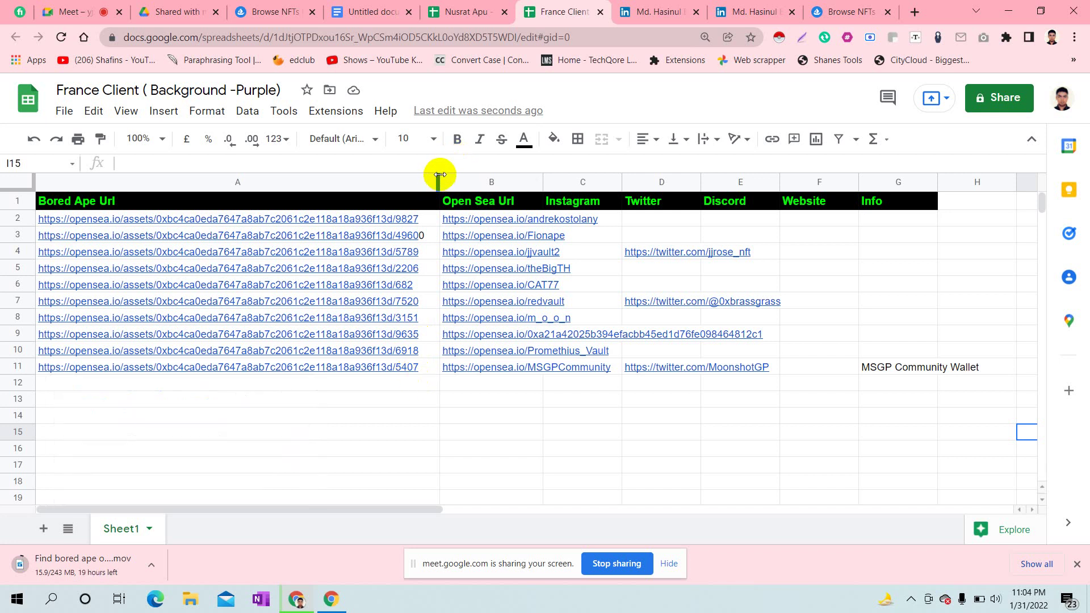
{"action": "left_click_drag", "start_coordinate": [437, 175], "coordinate": [457, 175]}
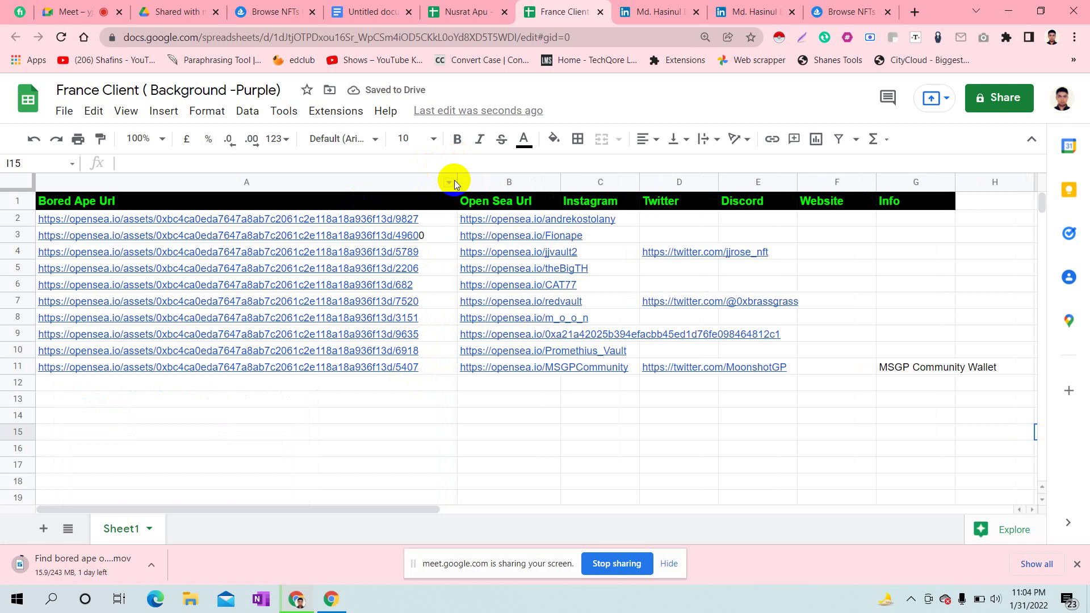
{"action": "left_click_drag", "start_coordinate": [457, 182], "coordinate": [208, 220]}
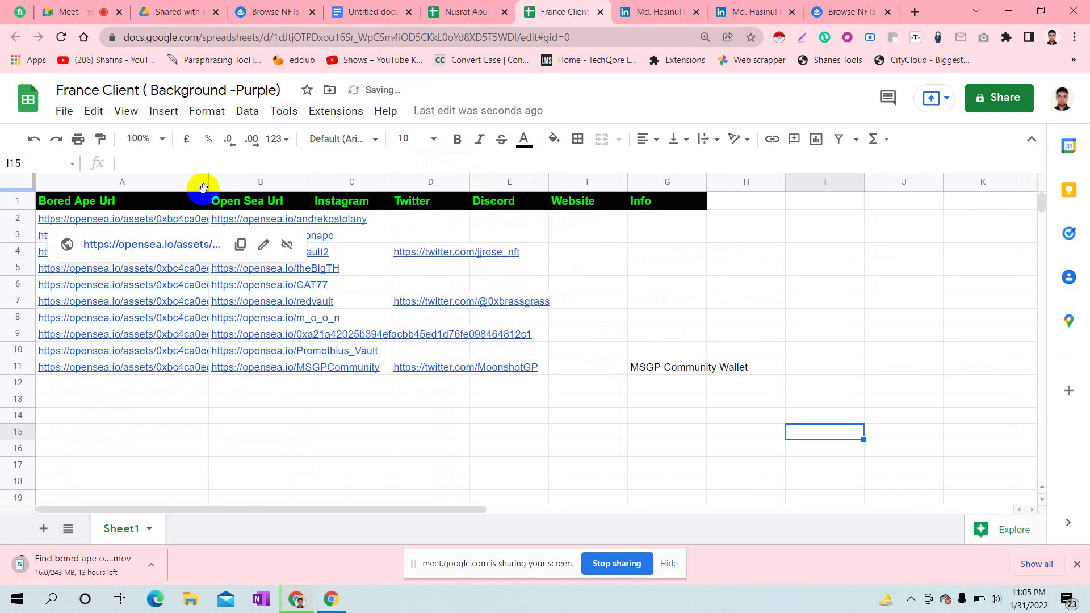
{"action": "left_click_drag", "start_coordinate": [392, 180], "coordinate": [428, 179]}
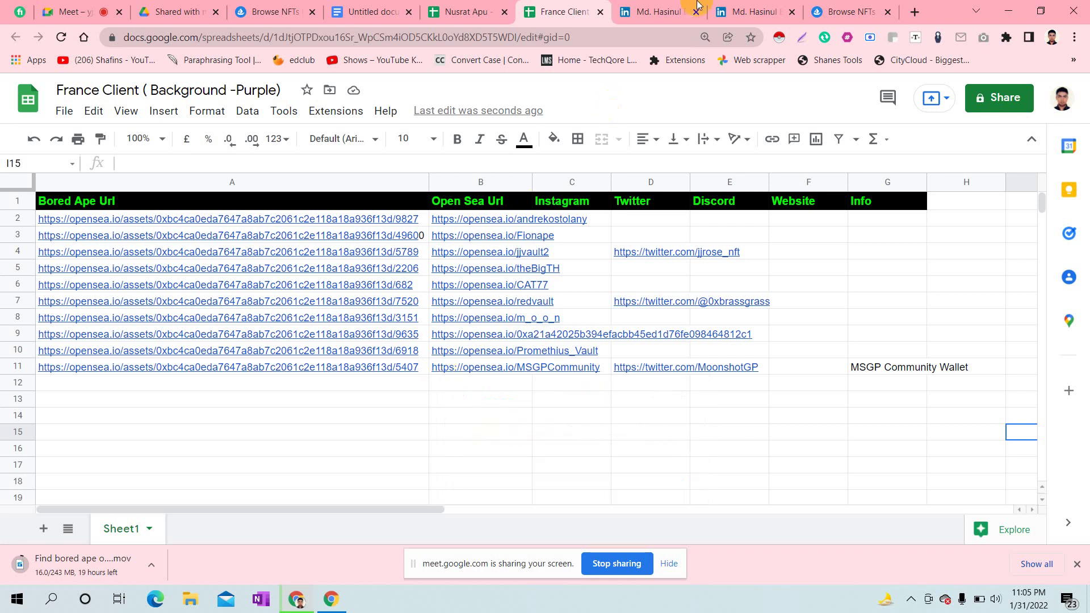
{"action": "left_click", "coordinate": [869, 11]}
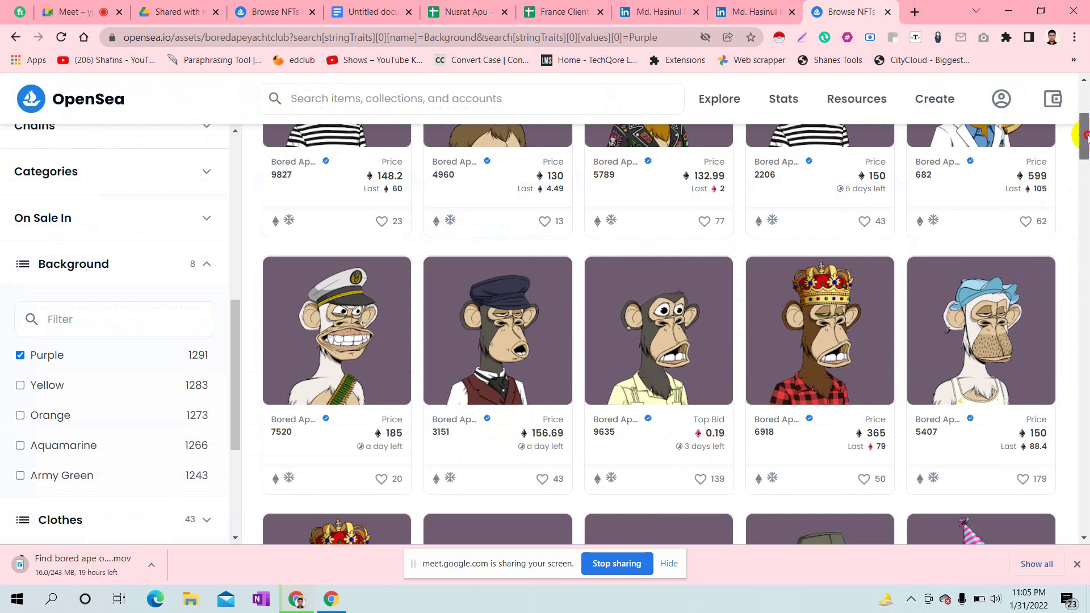
- Scroll the purple-background Bored Ape grid to the apes after #5407
{"action": "scroll", "coordinate": [1086, 130], "scroll_direction": "up", "scroll_amount": 2}
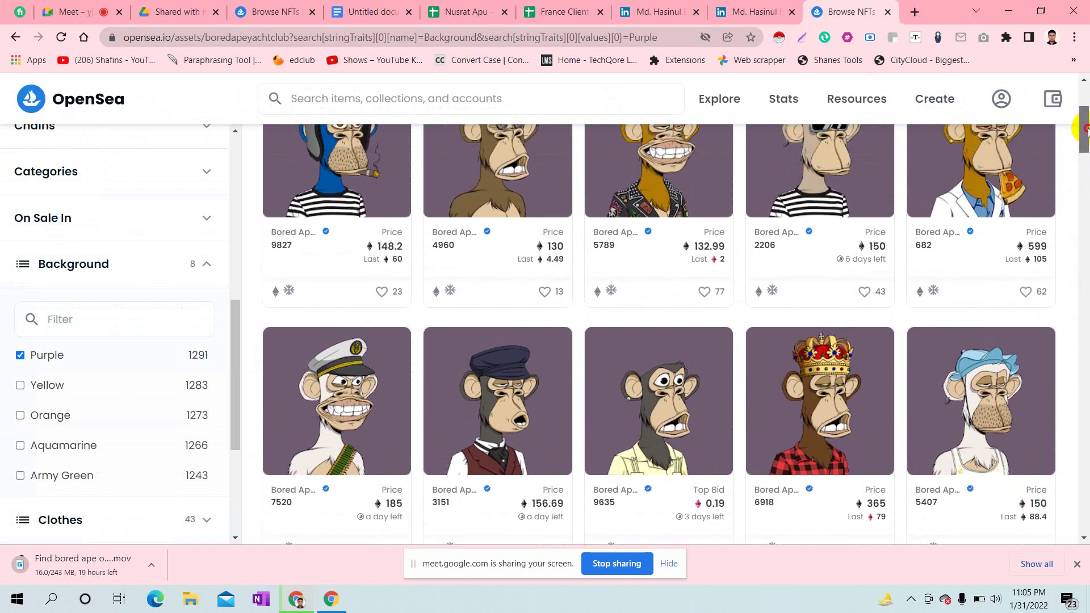
{"action": "left_click_drag", "start_coordinate": [1086, 129], "coordinate": [1085, 152]}
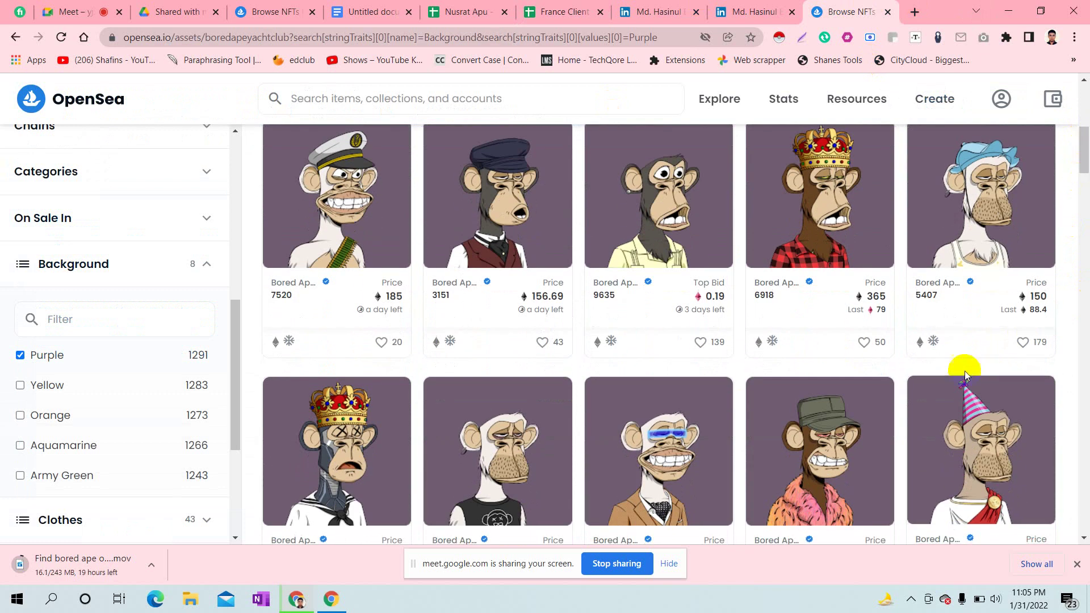
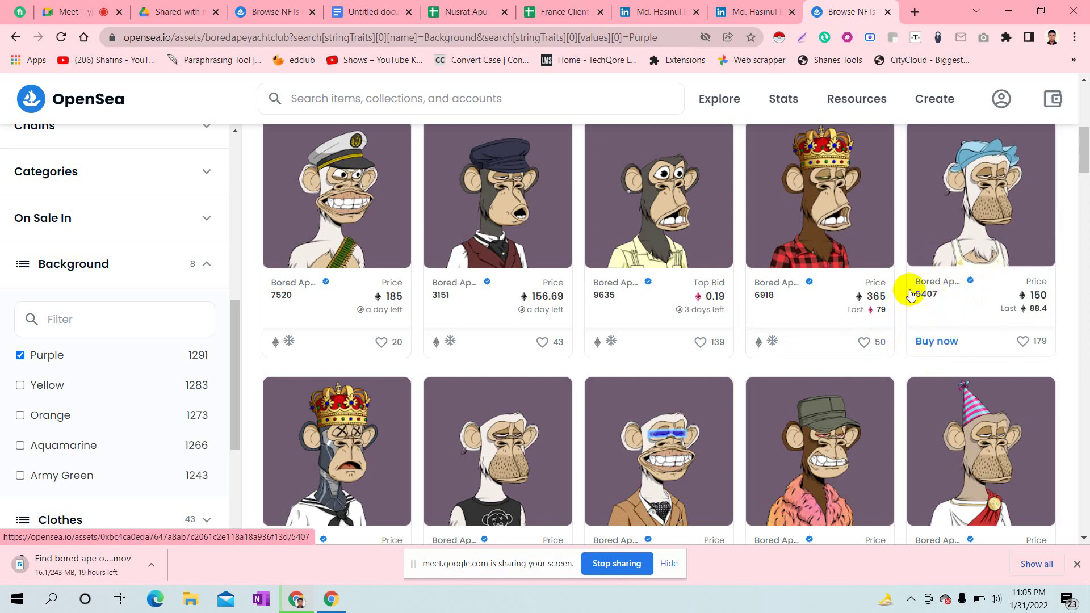
- Open purple-background apes 9682, 3498, 1844, 6153 and 7735 from the filtered grid in background tabs
{"action": "left_click_drag", "start_coordinate": [1085, 152], "coordinate": [1083, 180]}
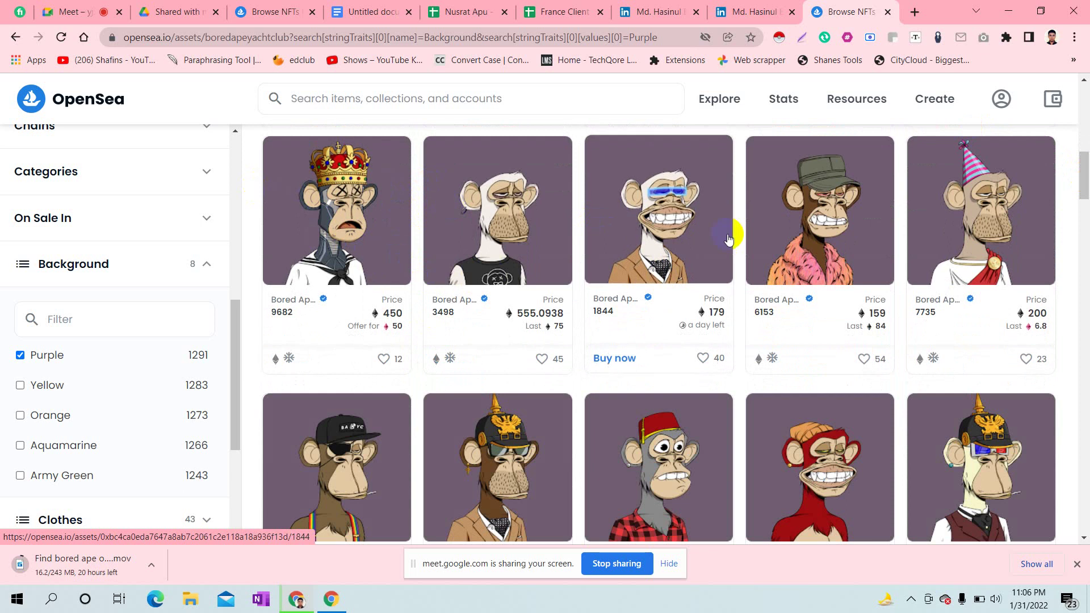
{"action": "scroll", "coordinate": [1078, 170], "scroll_direction": "up", "scroll_amount": 1}
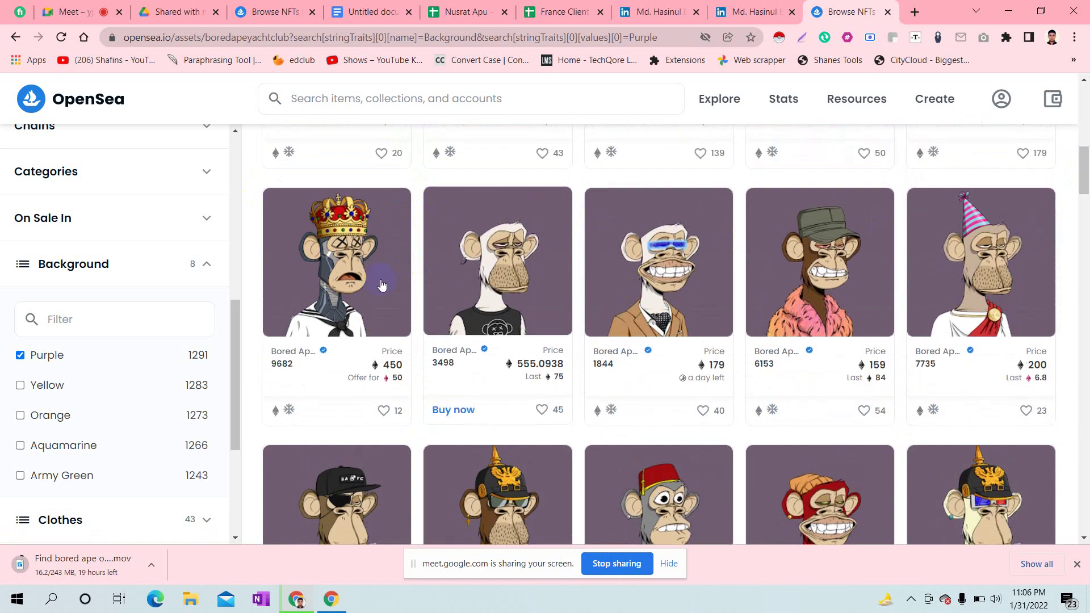
{"action": "left_click", "coordinate": [331, 277], "text": "ctrl"}
{"action": "left_click", "coordinate": [556, 284], "text": "ctrl"}
{"action": "left_click", "coordinate": [716, 280], "text": "ctrl"}
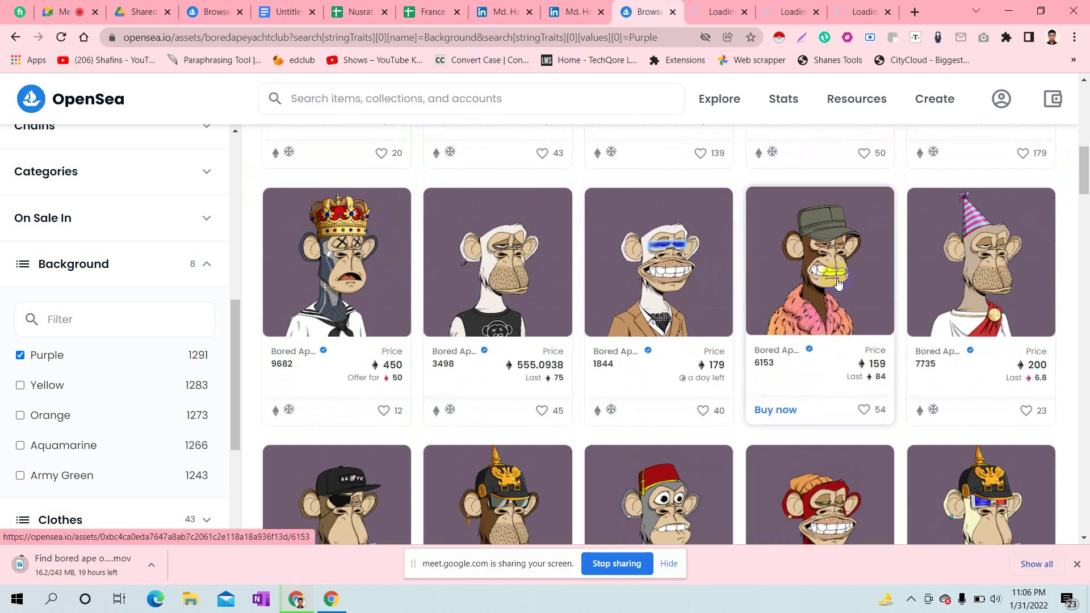
{"action": "left_click", "coordinate": [801, 278], "text": "ctrl"}
{"action": "left_click", "coordinate": [958, 276], "text": "ctrl"}
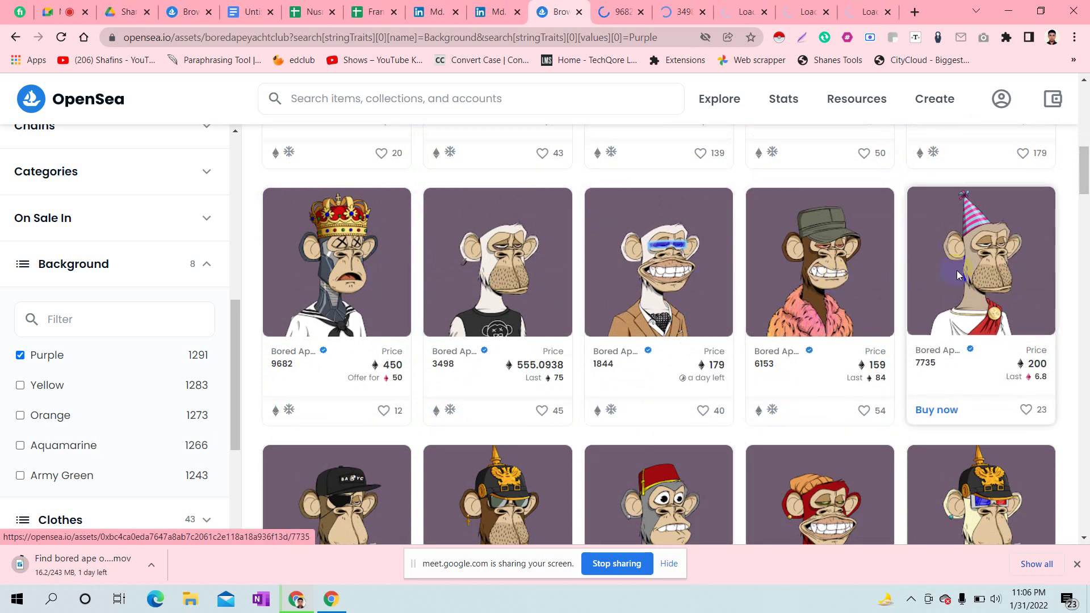
- Copy ape 9682's page URL into cell A12 of the France Client sheet
{"action": "left_click", "coordinate": [632, 6]}
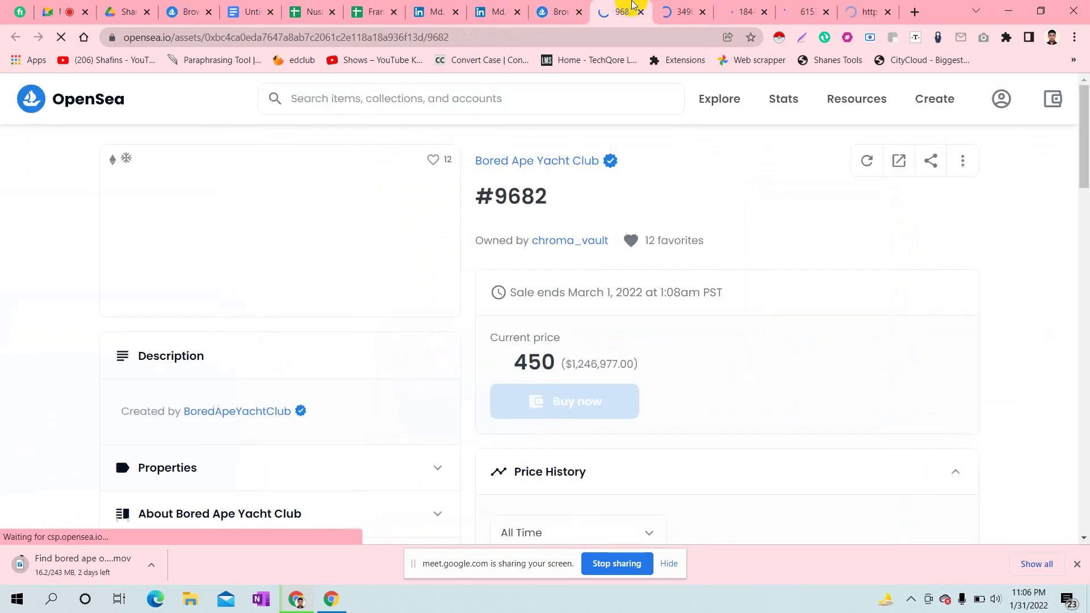
{"action": "left_click", "coordinate": [320, 36]}
{"action": "key", "text": "ctrl+c"}
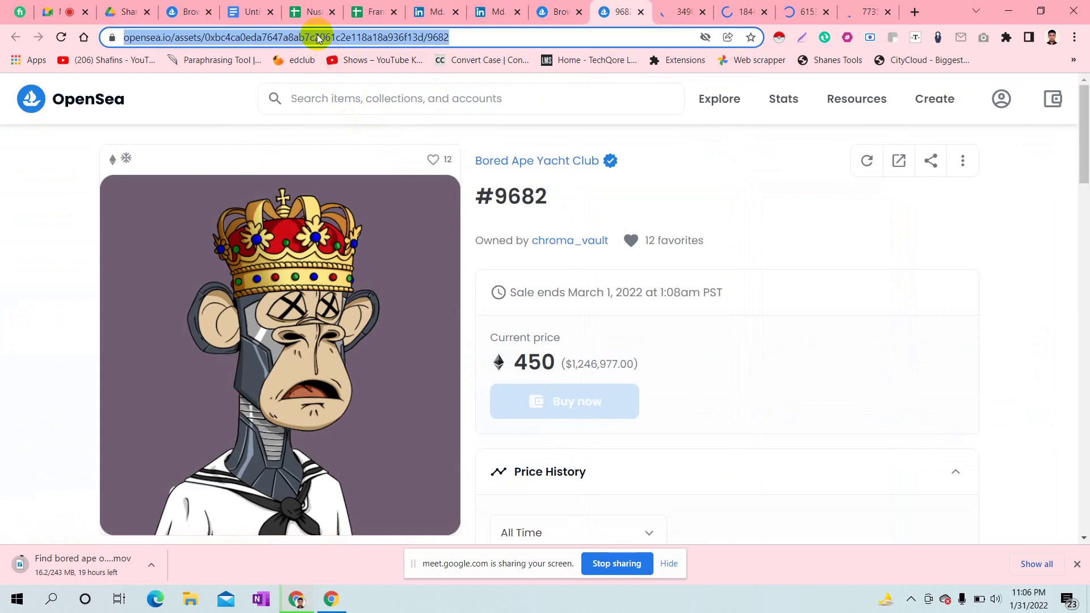
{"action": "left_click", "coordinate": [374, 6]}
{"action": "left_click", "coordinate": [70, 380]}
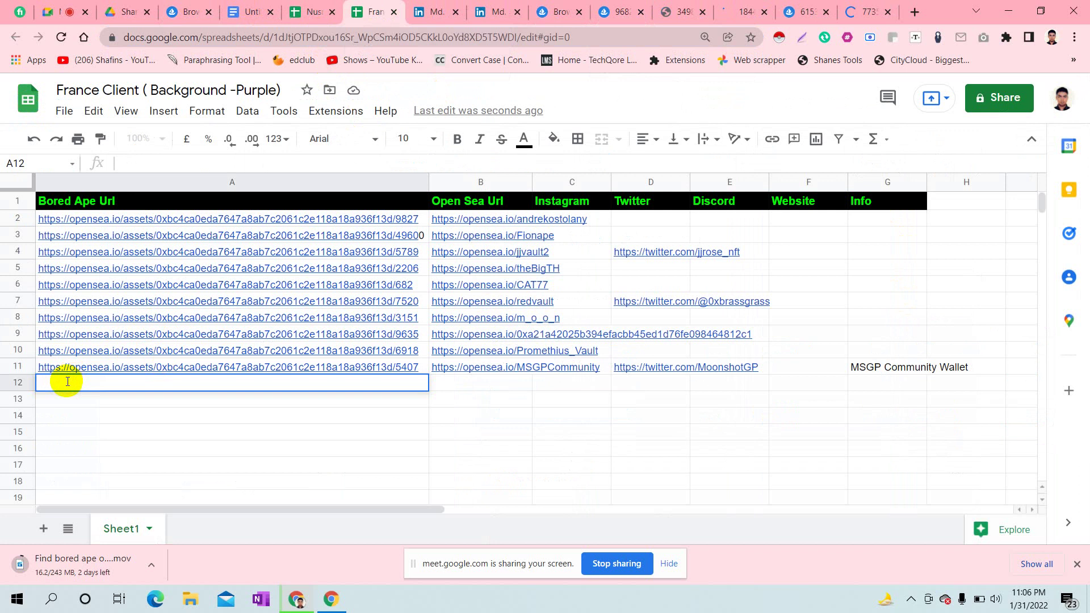
{"action": "key", "text": "ctrl+v"}
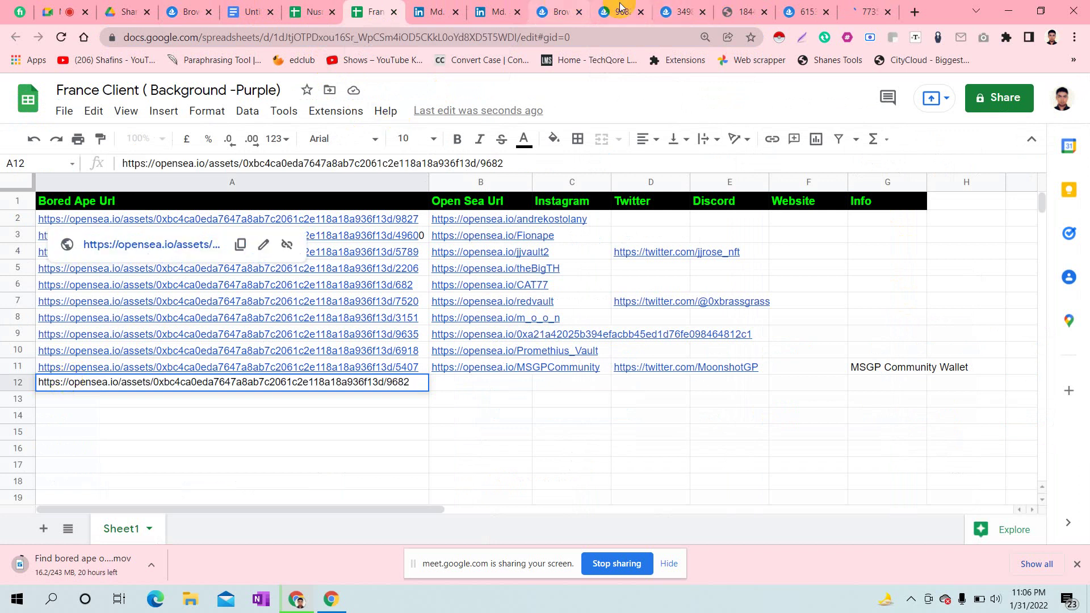
{"action": "left_click", "coordinate": [620, 7]}
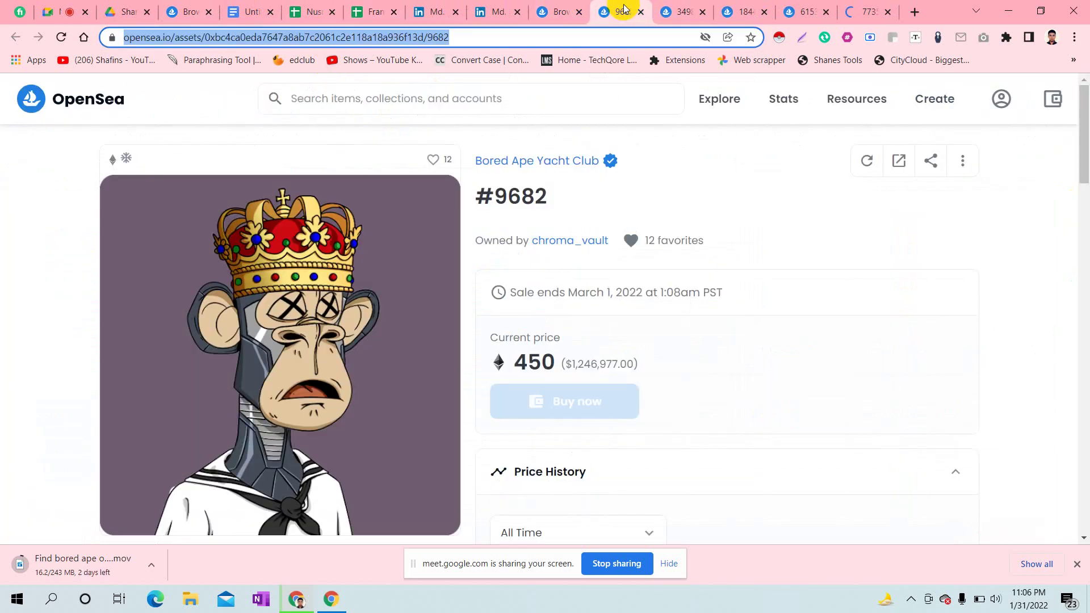
{"action": "left_click", "coordinate": [576, 239]}
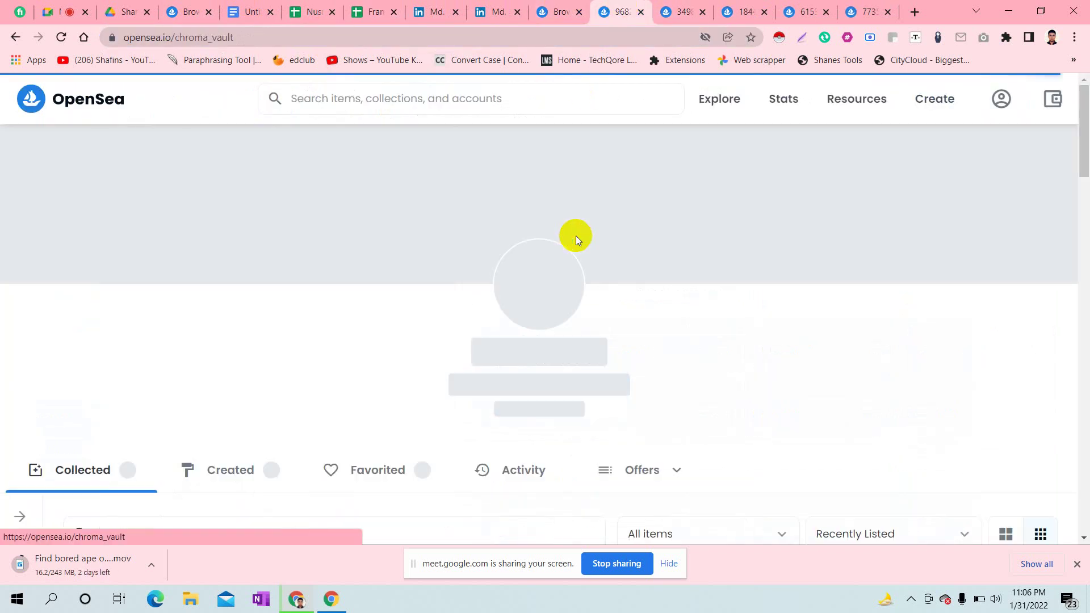
{"action": "left_click", "coordinate": [159, 37]}
{"action": "key", "text": "ctrl+c"}
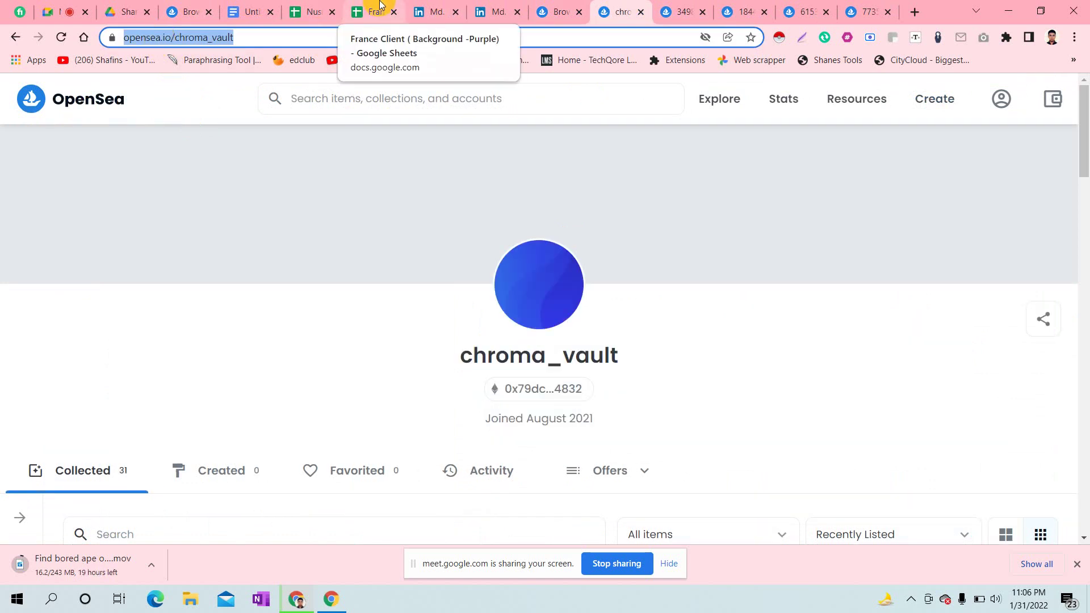
{"action": "left_click", "coordinate": [380, 5]}
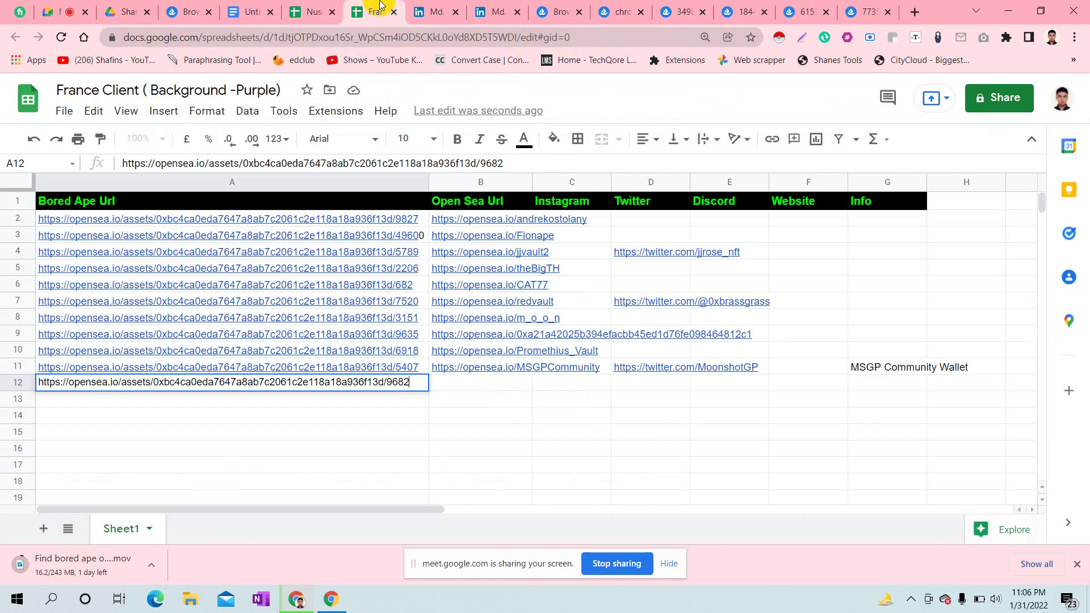
{"action": "left_click", "coordinate": [463, 400]}
{"action": "left_click", "coordinate": [458, 387]}
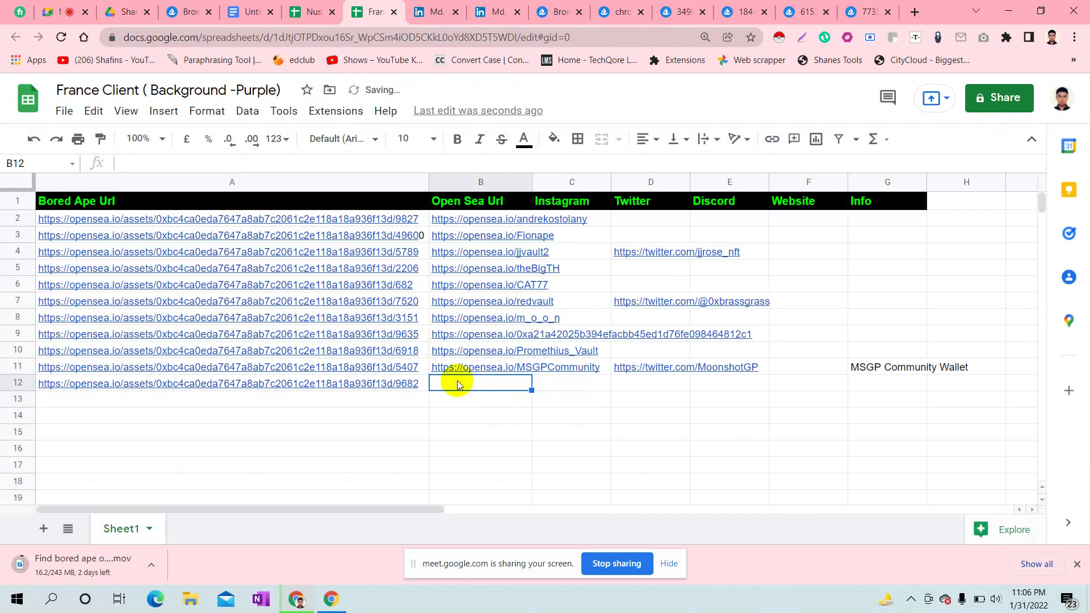
{"action": "double_click", "coordinate": [457, 382]}
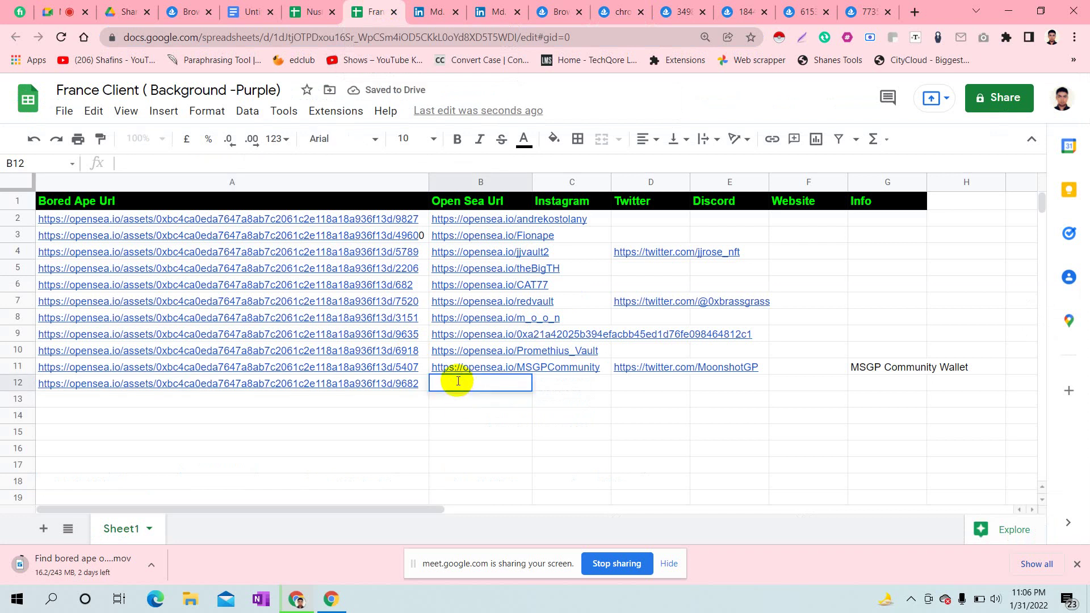
{"action": "key", "text": "ctrl+v"}
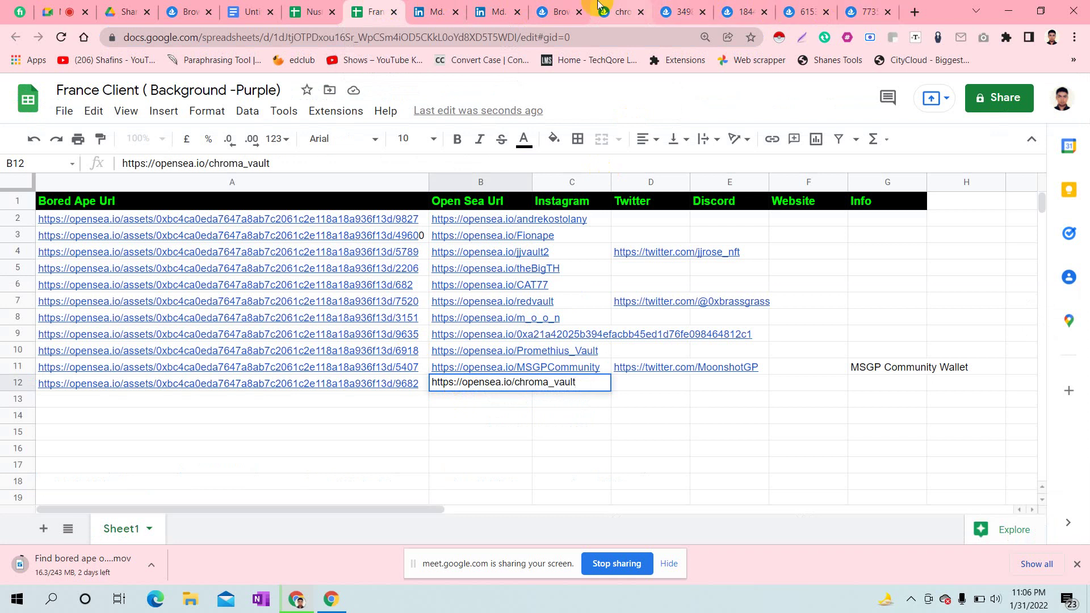
{"action": "left_click", "coordinate": [615, 7]}
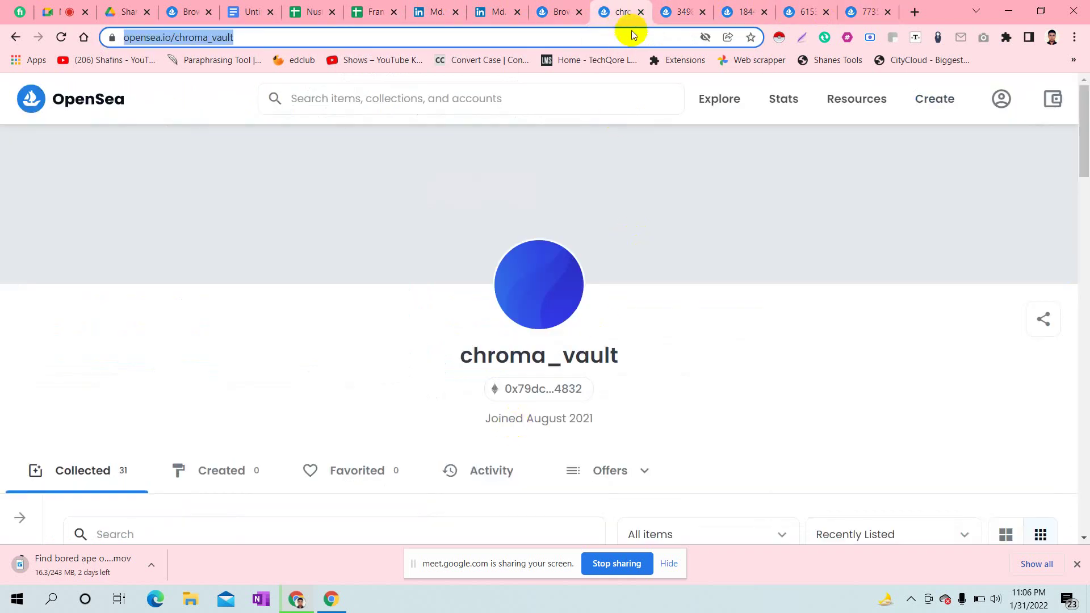
- Close the previous owner's profile and paste ape 3498's page URL into A13
{"action": "left_click", "coordinate": [640, 12]}
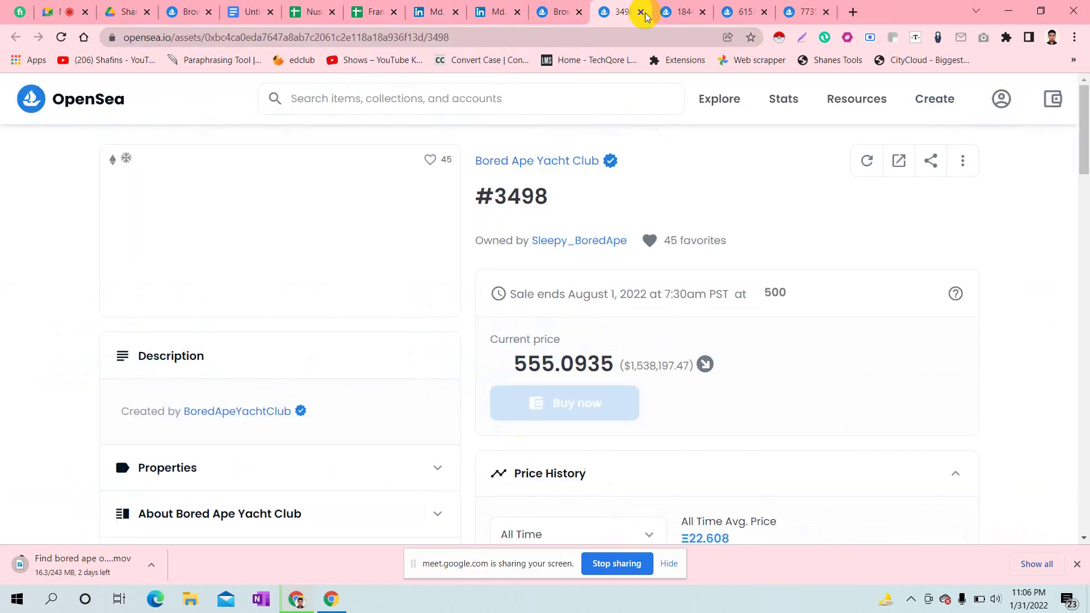
{"action": "left_click", "coordinate": [353, 36]}
{"action": "key", "text": "ctrl+c"}
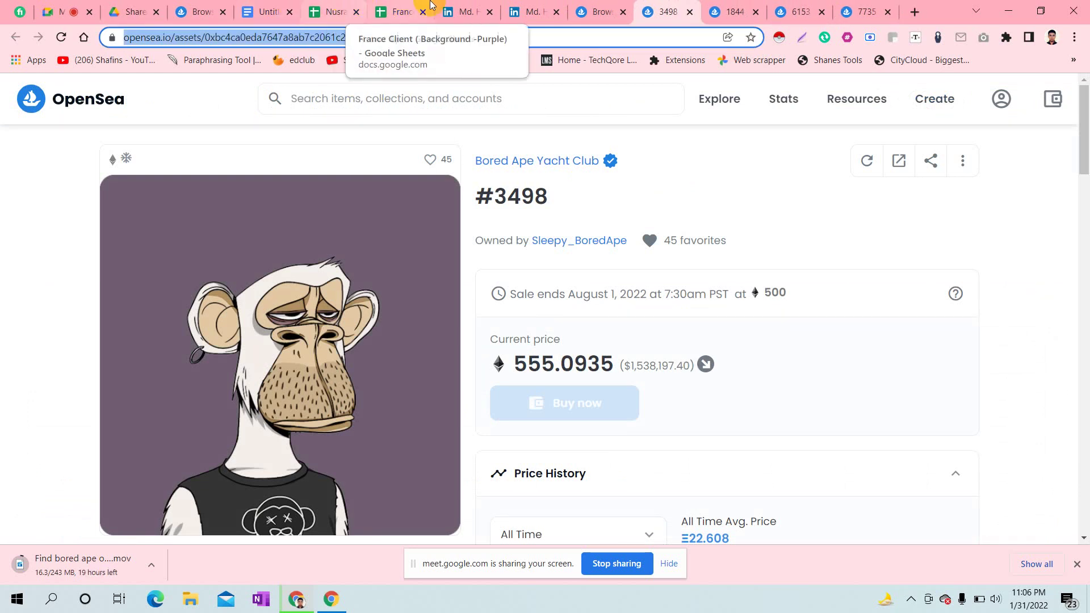
{"action": "left_click", "coordinate": [397, 10]}
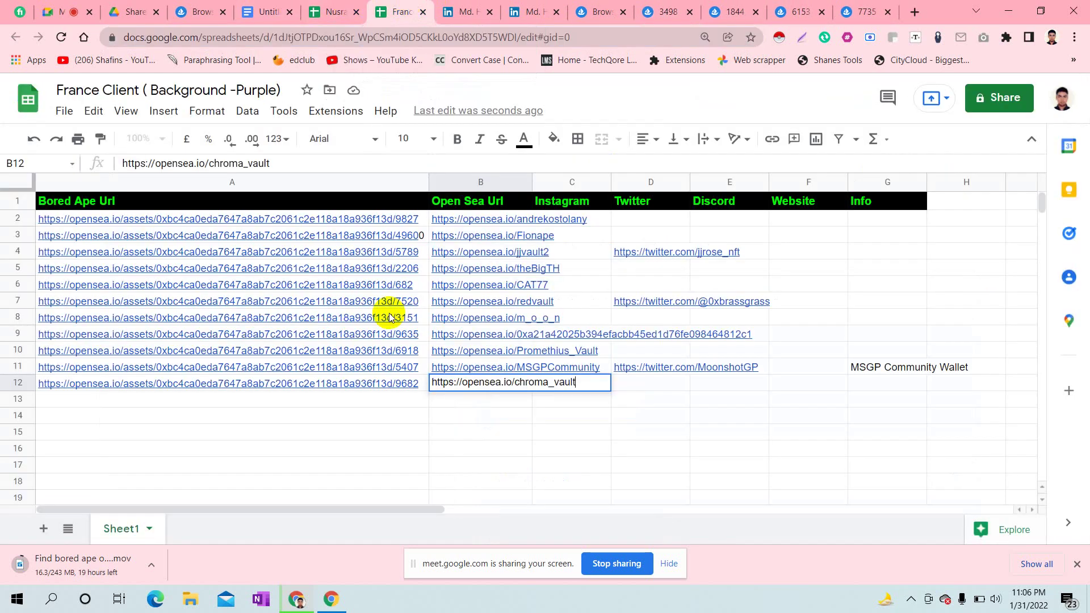
{"action": "left_click", "coordinate": [246, 398]}
{"action": "key", "text": "ctrl+v"}
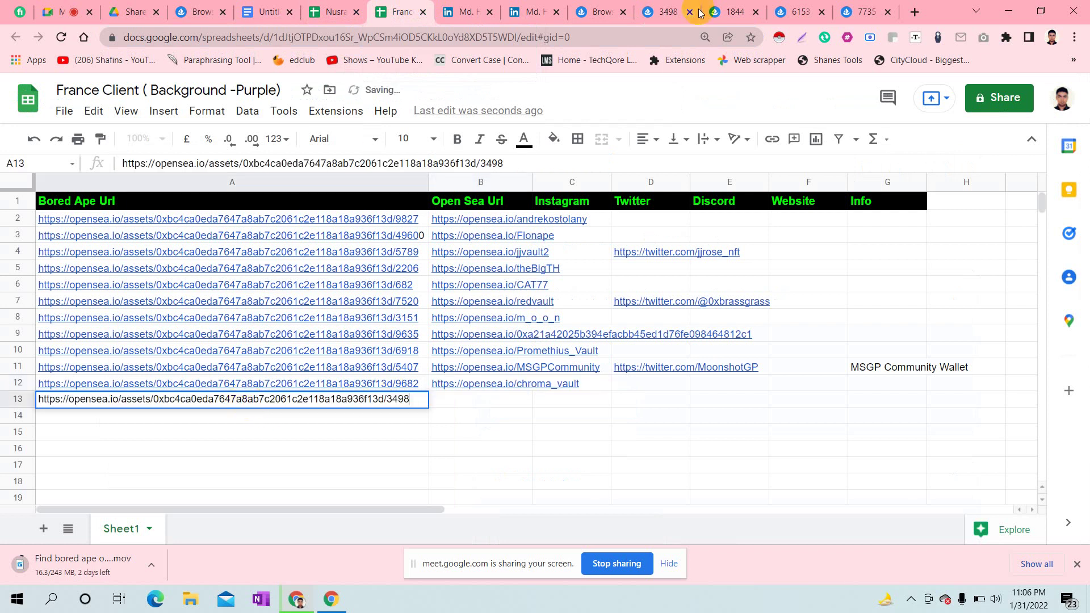
{"action": "left_click", "coordinate": [670, 11]}
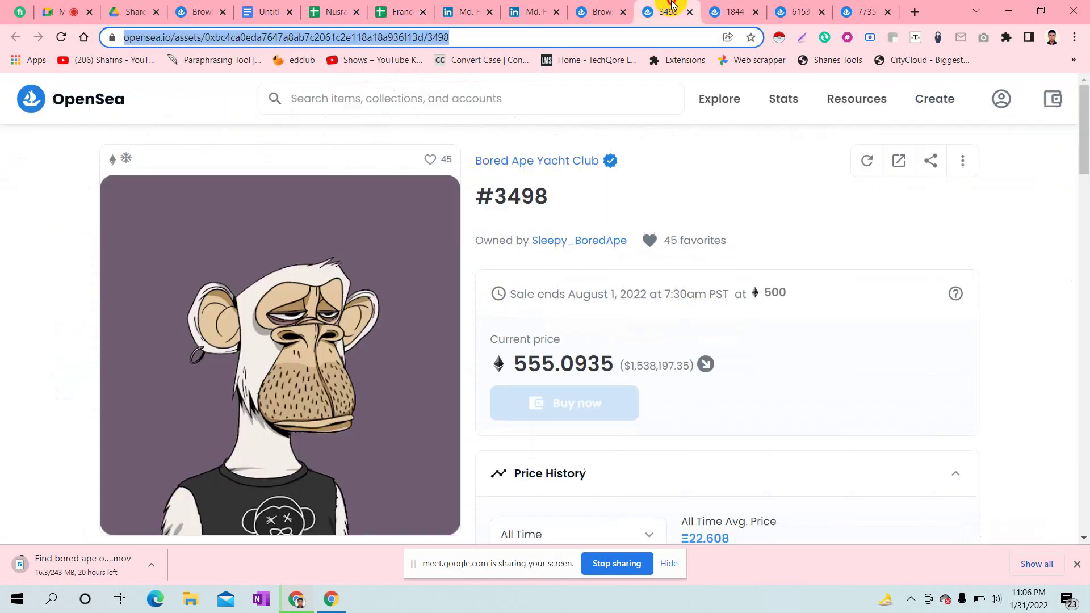
{"action": "left_click", "coordinate": [567, 239]}
{"action": "left_click", "coordinate": [221, 36]}
{"action": "key", "text": "ctrl+c"}
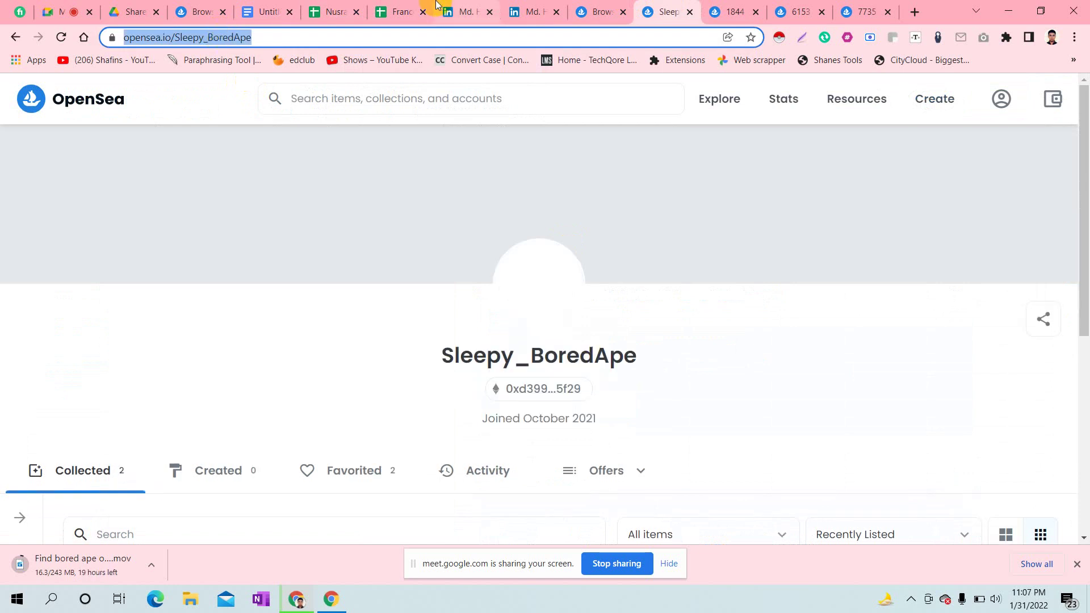
{"action": "left_click", "coordinate": [411, 8]}
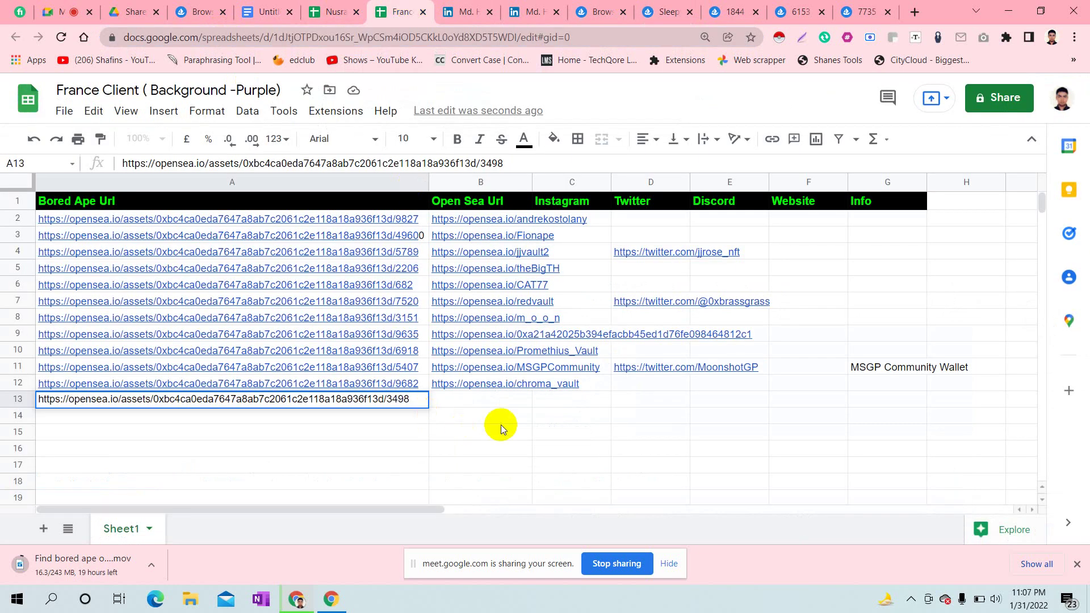
{"action": "left_click", "coordinate": [481, 402]}
{"action": "double_click", "coordinate": [481, 403]}
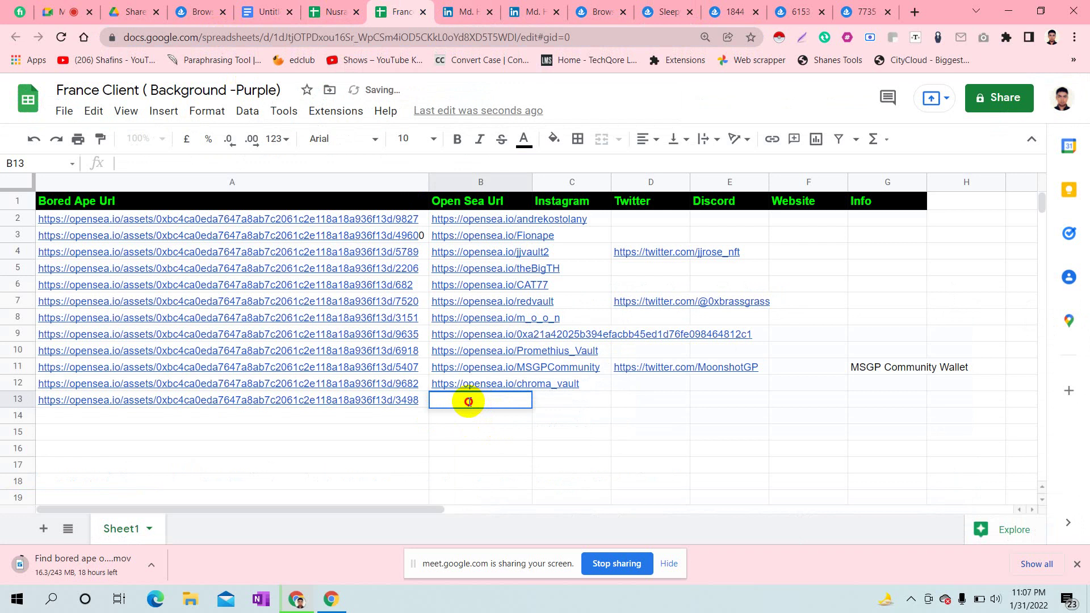
{"action": "key", "text": "ctrl+v"}
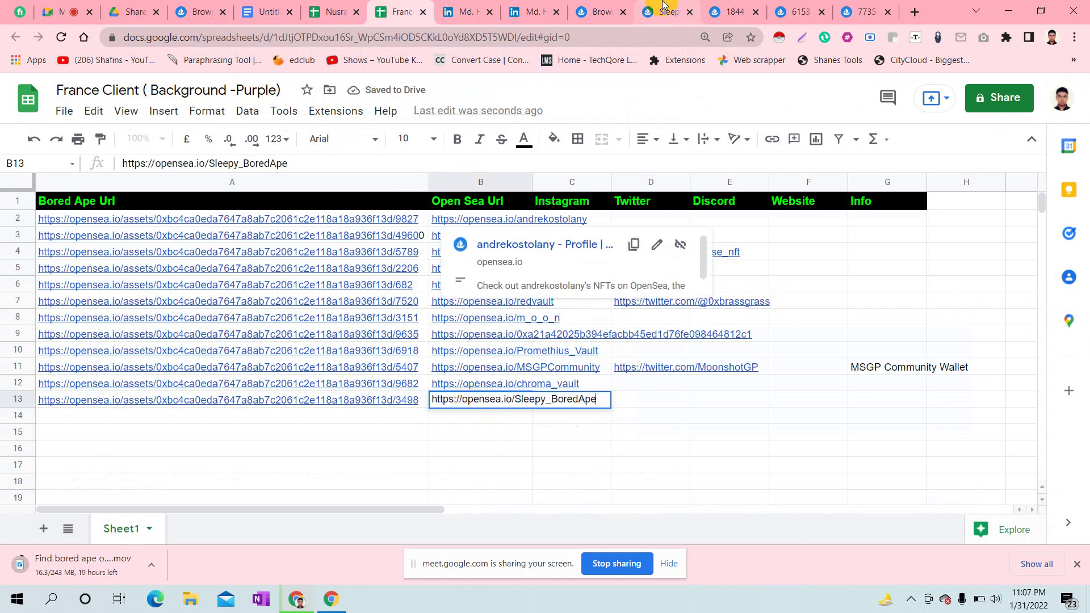
{"action": "left_click", "coordinate": [663, 5]}
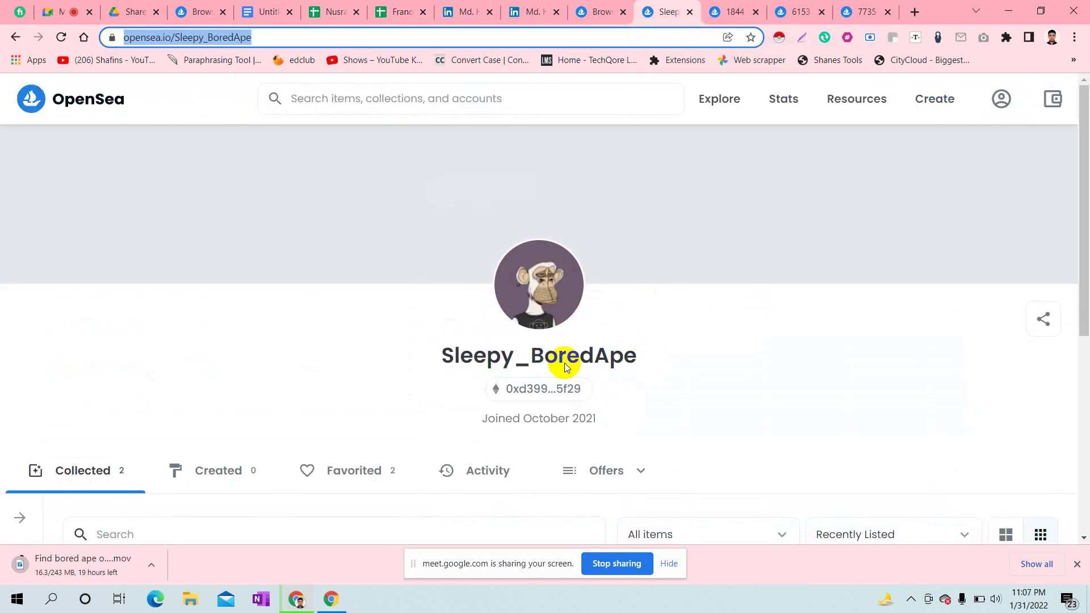
{"action": "left_click", "coordinate": [690, 13]}
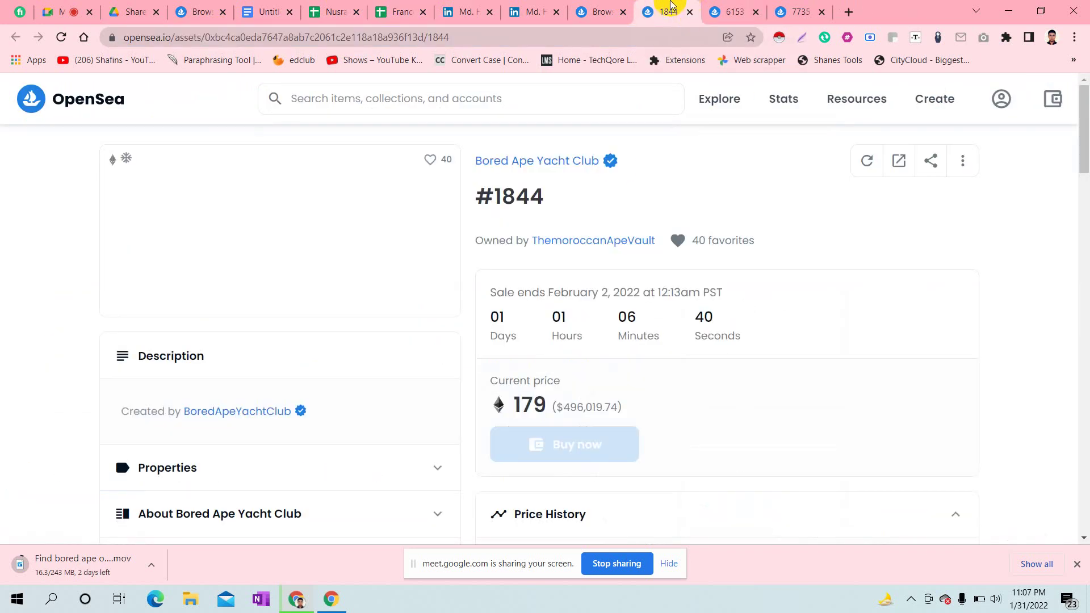
- Paste Bored Ape #1844's page URL into cell A14
{"action": "left_click", "coordinate": [357, 37]}
{"action": "key", "text": "ctrl+c"}
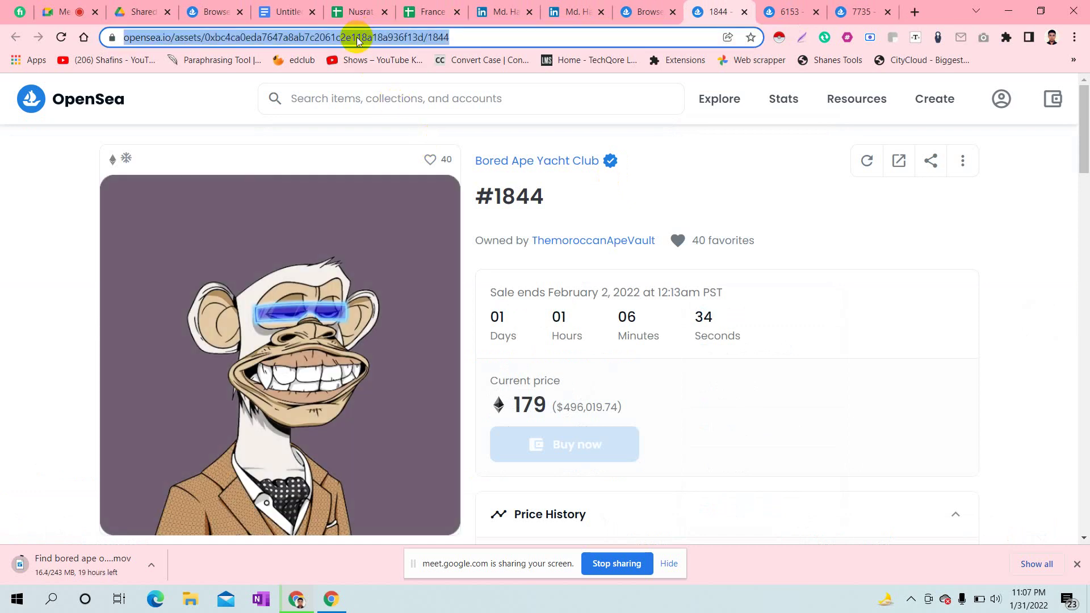
{"action": "left_click", "coordinate": [429, 12]}
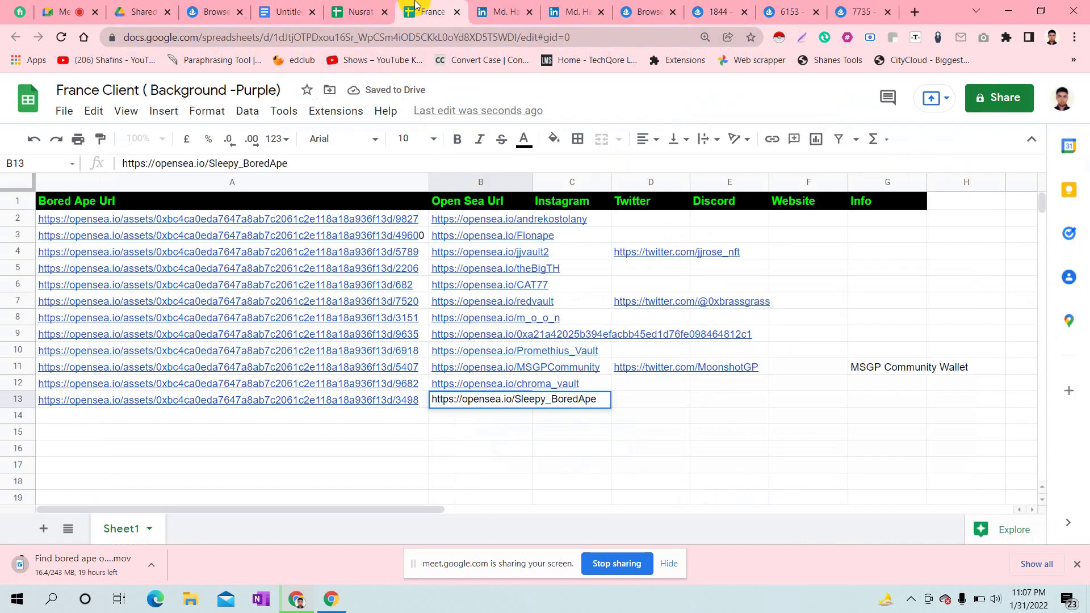
{"action": "double_click", "coordinate": [243, 412]}
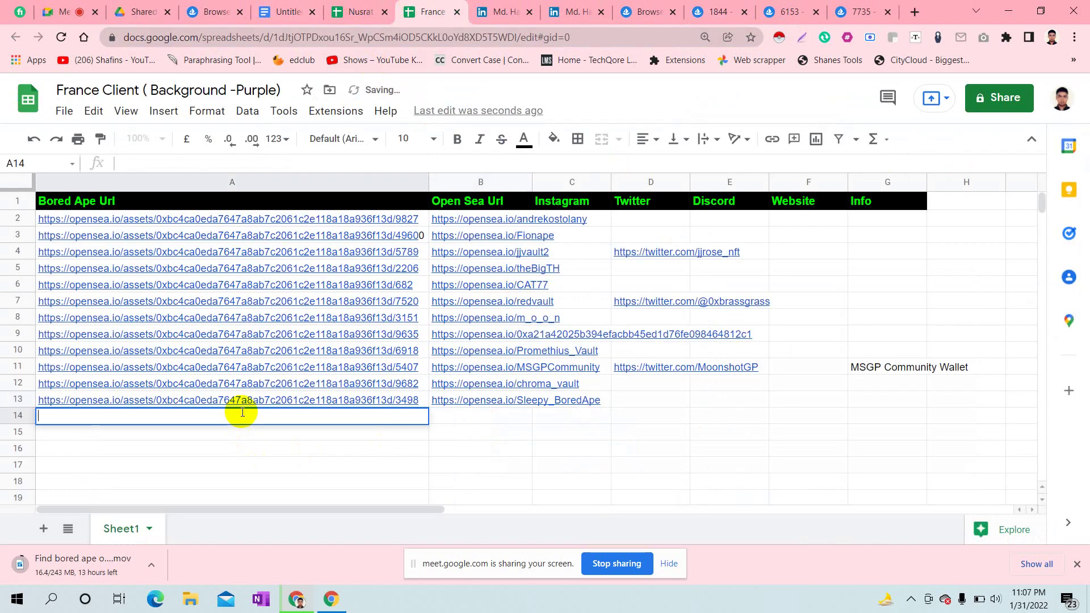
{"action": "key", "text": "ctrl+v"}
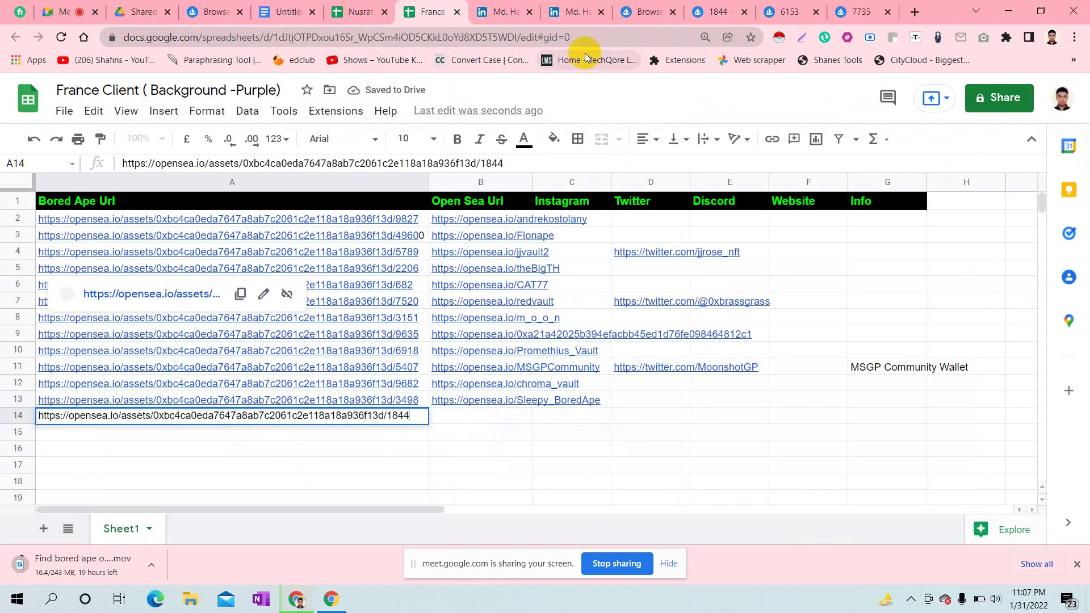
- Put the owner's profile link, opensea.io/ThemoroccanApeVault, into cell B14
{"action": "left_click", "coordinate": [690, 7]}
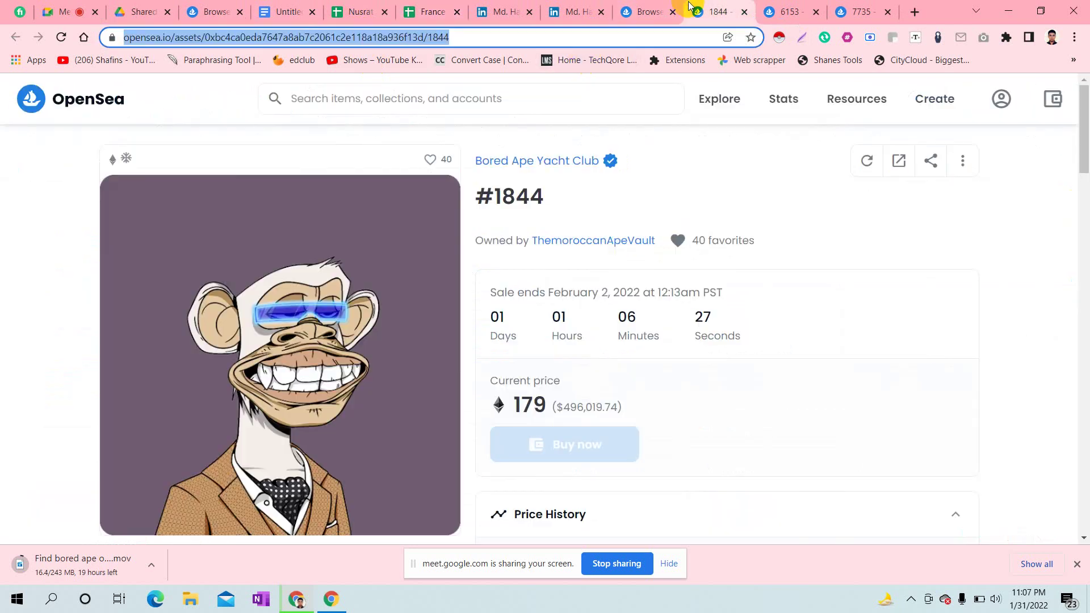
{"action": "left_click", "coordinate": [586, 242]}
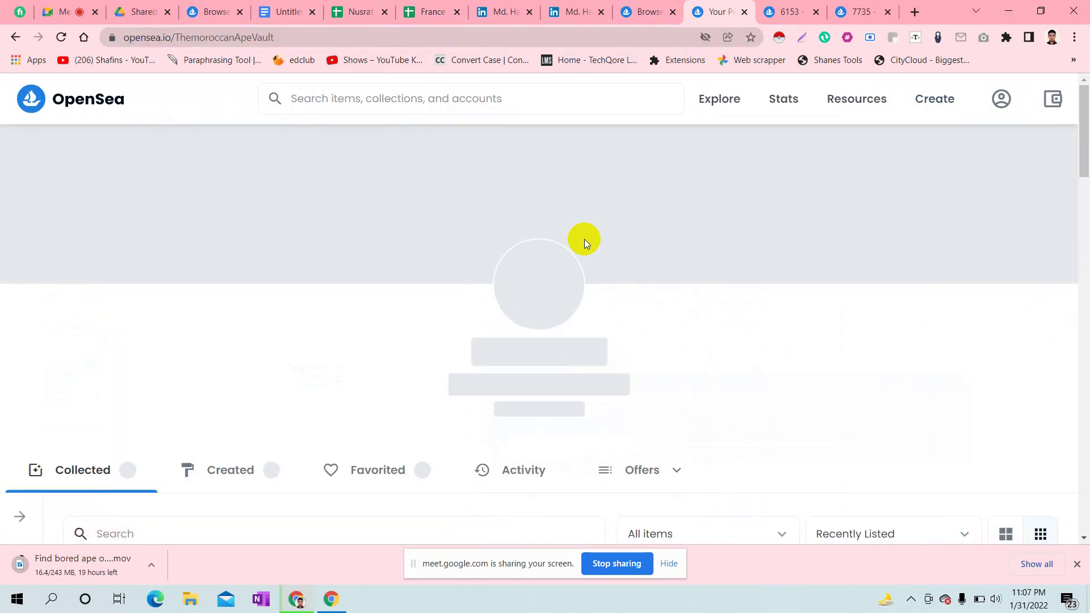
{"action": "left_click", "coordinate": [262, 37]}
{"action": "key", "text": "ctrl+c"}
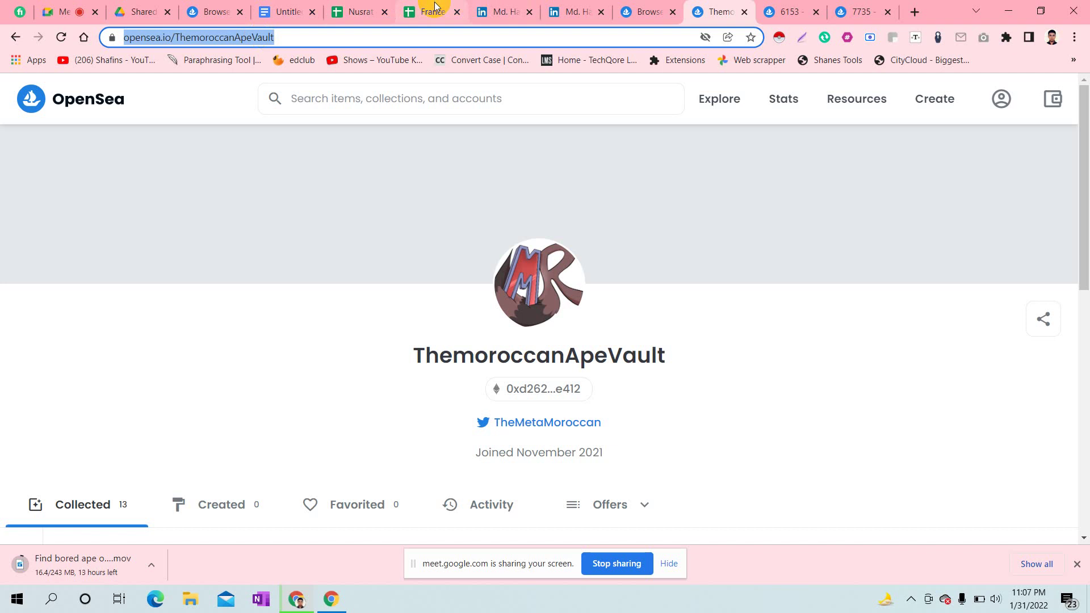
{"action": "left_click", "coordinate": [427, 13]}
{"action": "left_click", "coordinate": [491, 451]}
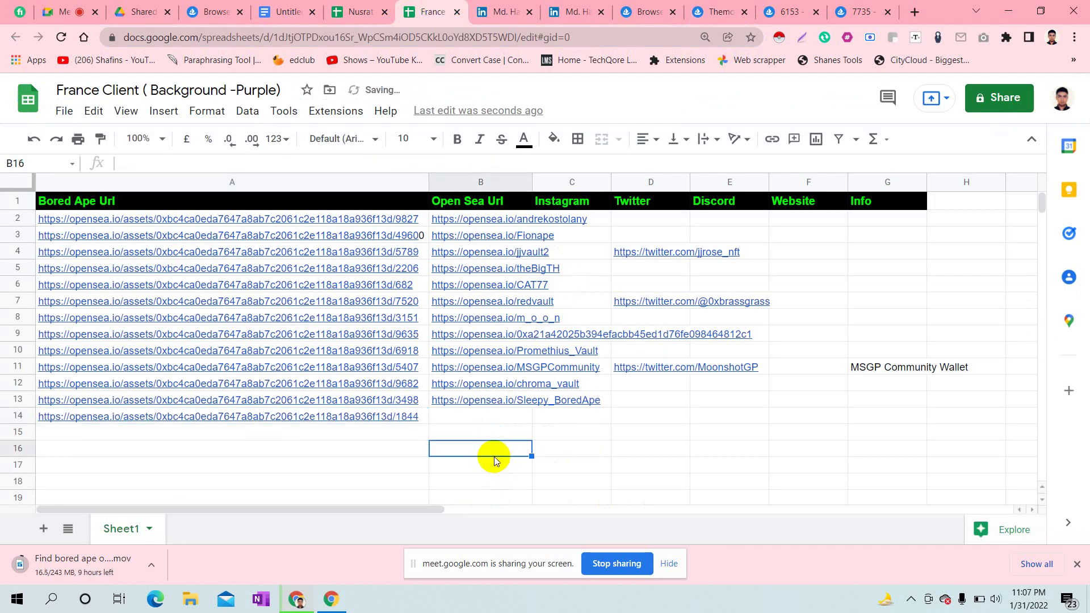
{"action": "double_click", "coordinate": [473, 422]}
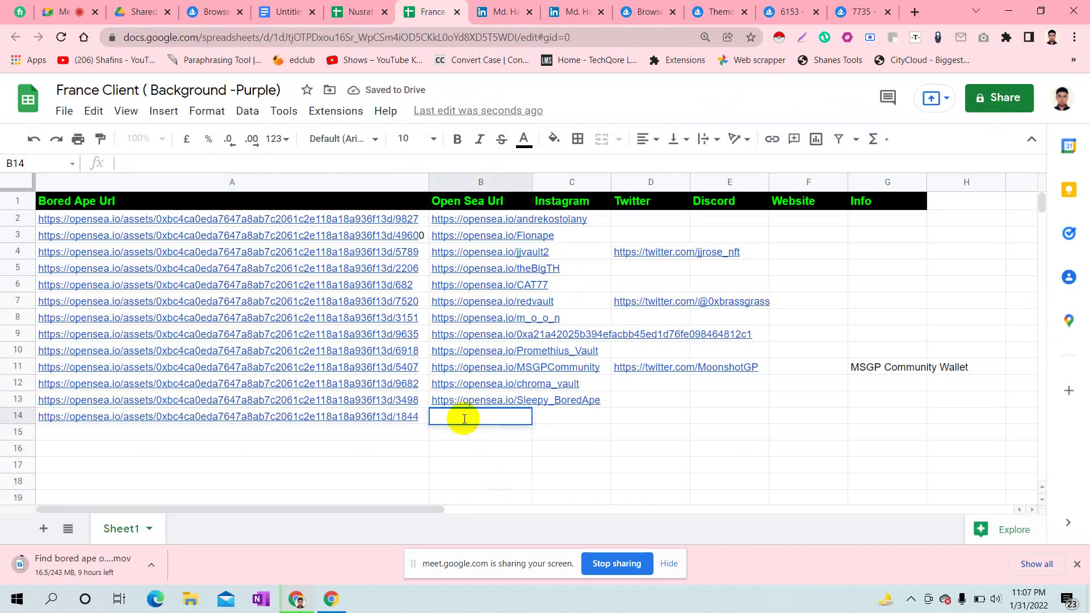
{"action": "key", "text": "ctrl+v"}
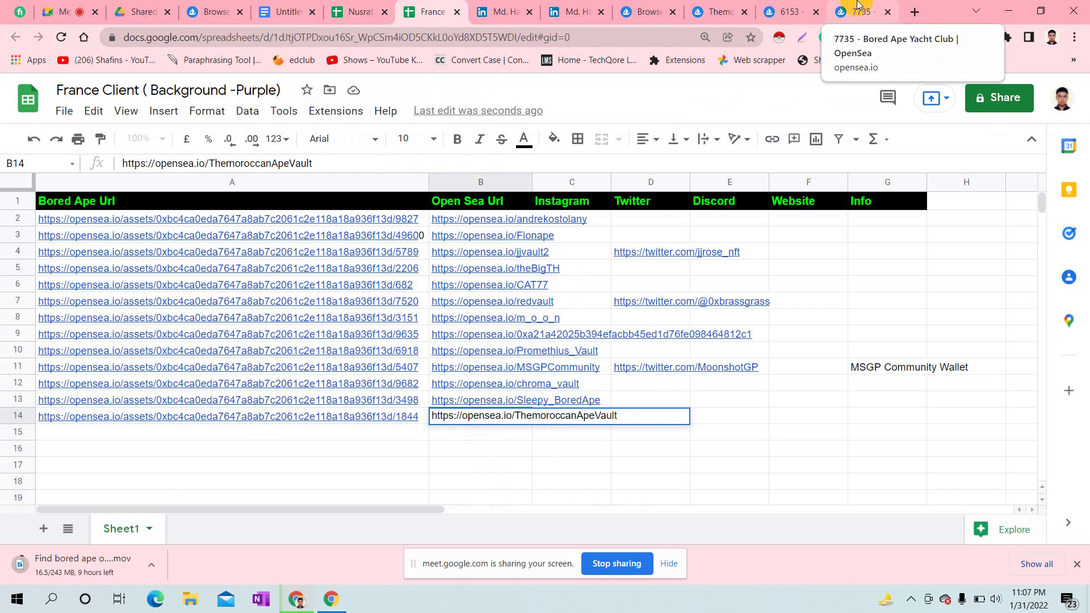
{"action": "left_click", "coordinate": [720, 12]}
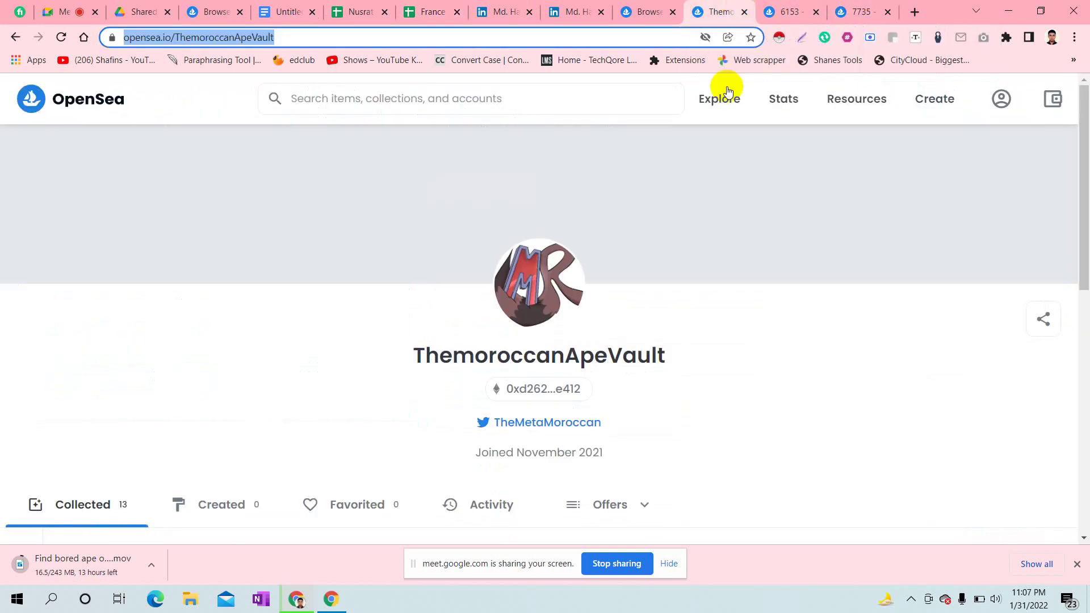
- Copy the TheMetaMoroccan Twitter link address from the owner's OpenSea profile
{"action": "right_click", "coordinate": [550, 429]}
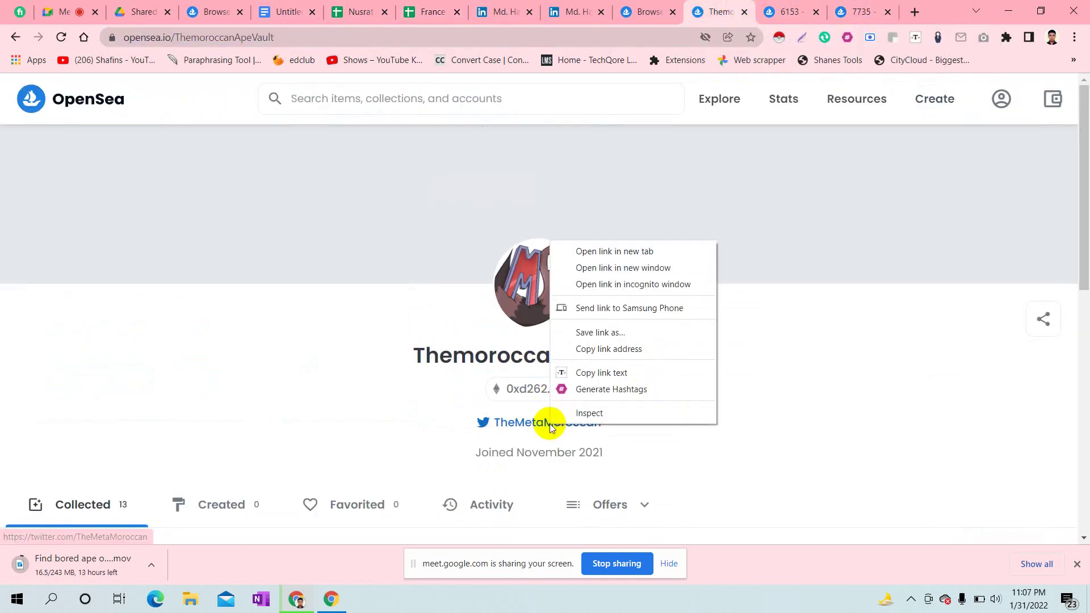
{"action": "left_click", "coordinate": [922, 407]}
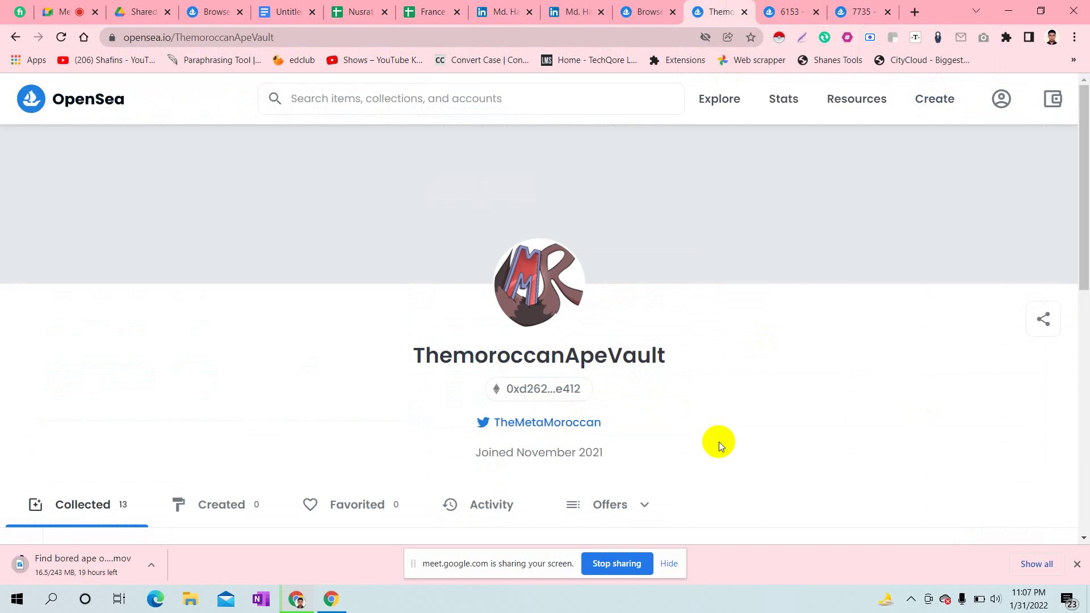
{"action": "right_click", "coordinate": [568, 427]}
{"action": "left_click", "coordinate": [847, 395]}
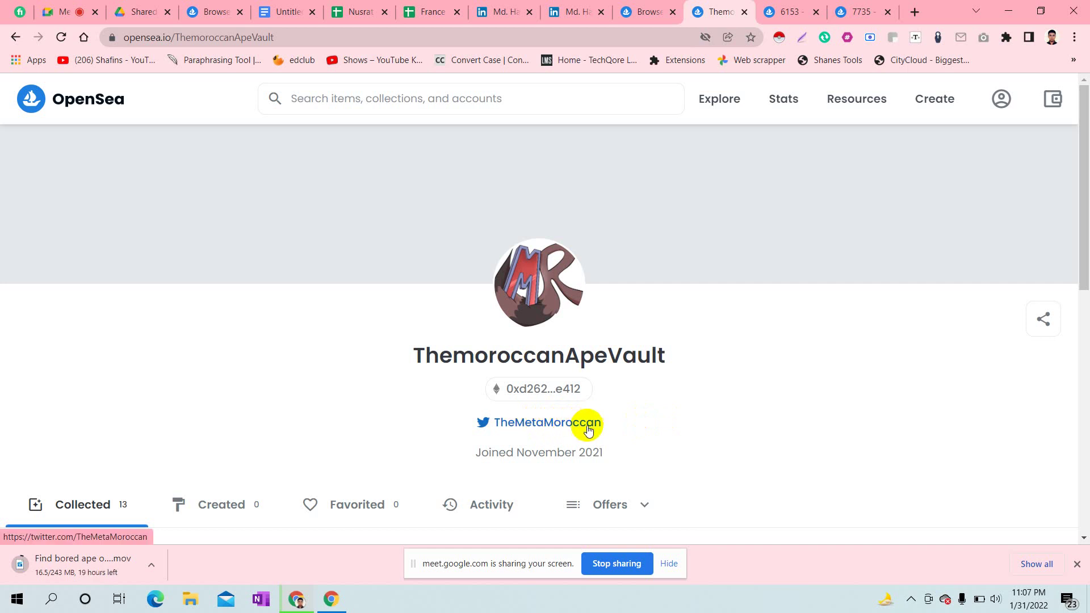
{"action": "right_click", "coordinate": [577, 424]}
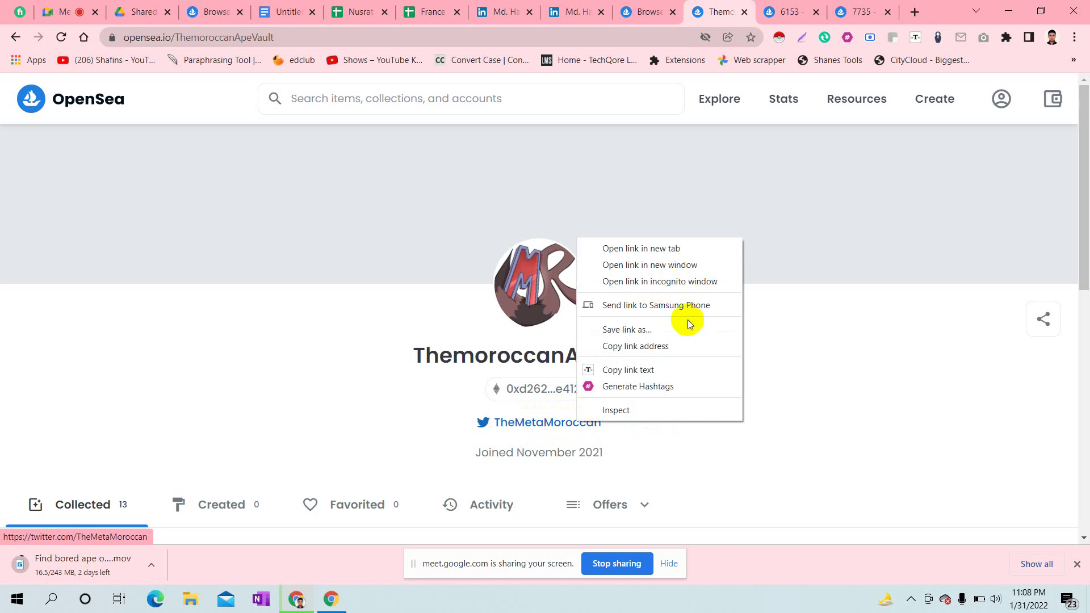
{"action": "left_click", "coordinate": [657, 346]}
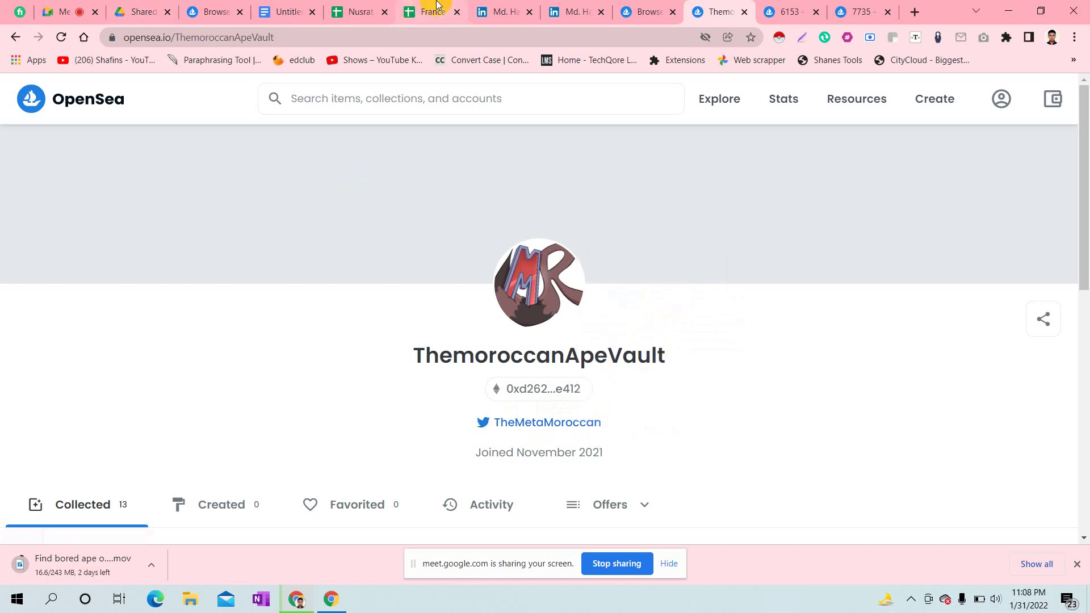
- Paste twitter.com/TheMetaMoroccan into D14 of the Twitter column
{"action": "left_click", "coordinate": [419, 7]}
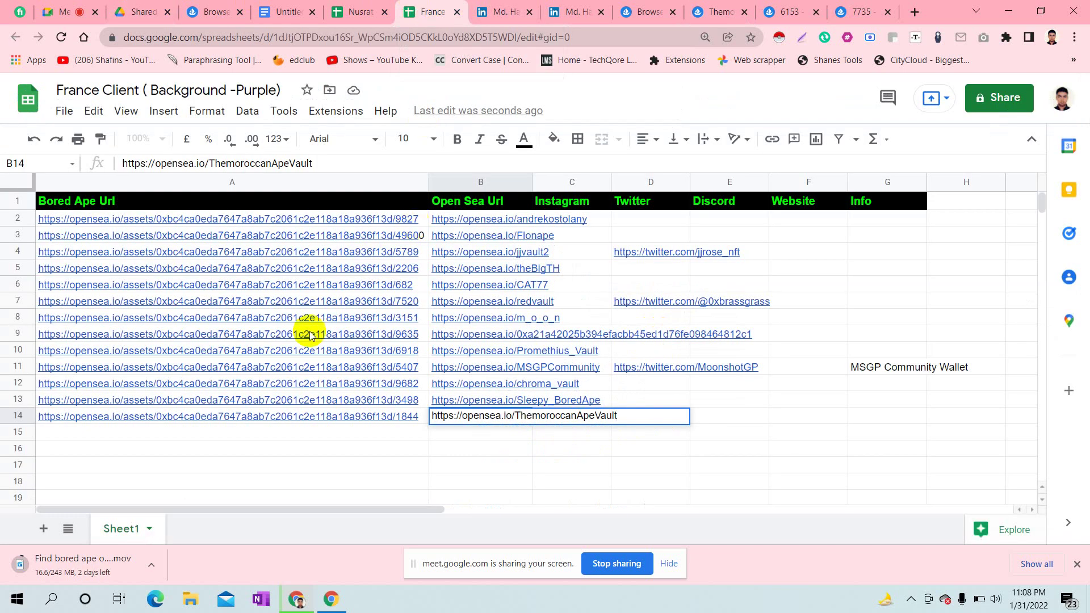
{"action": "left_click", "coordinate": [646, 12]}
{"action": "left_click", "coordinate": [709, 8]}
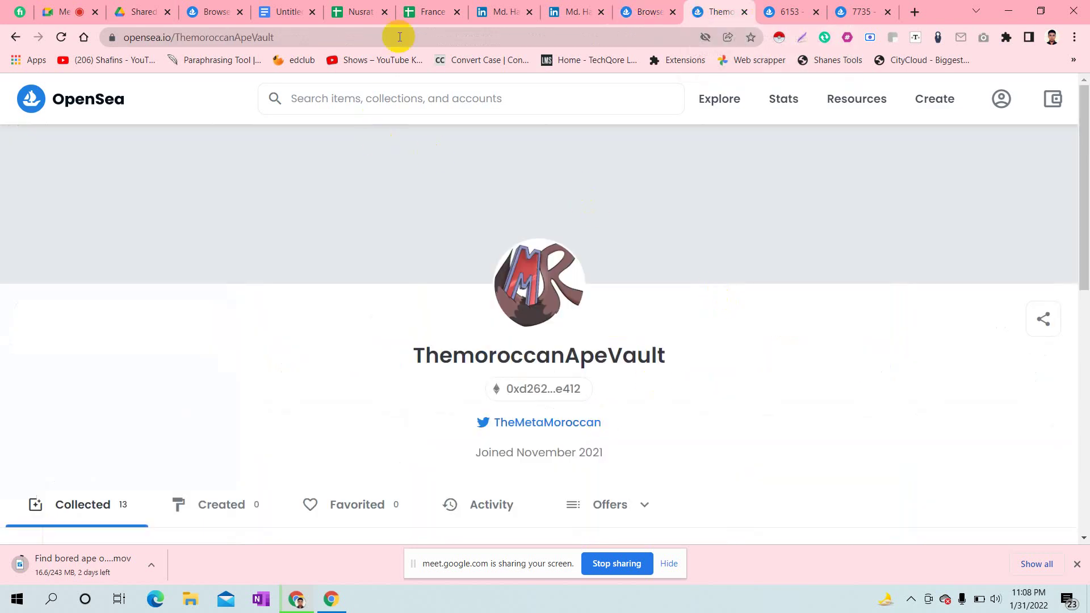
{"action": "left_click", "coordinate": [421, 8]}
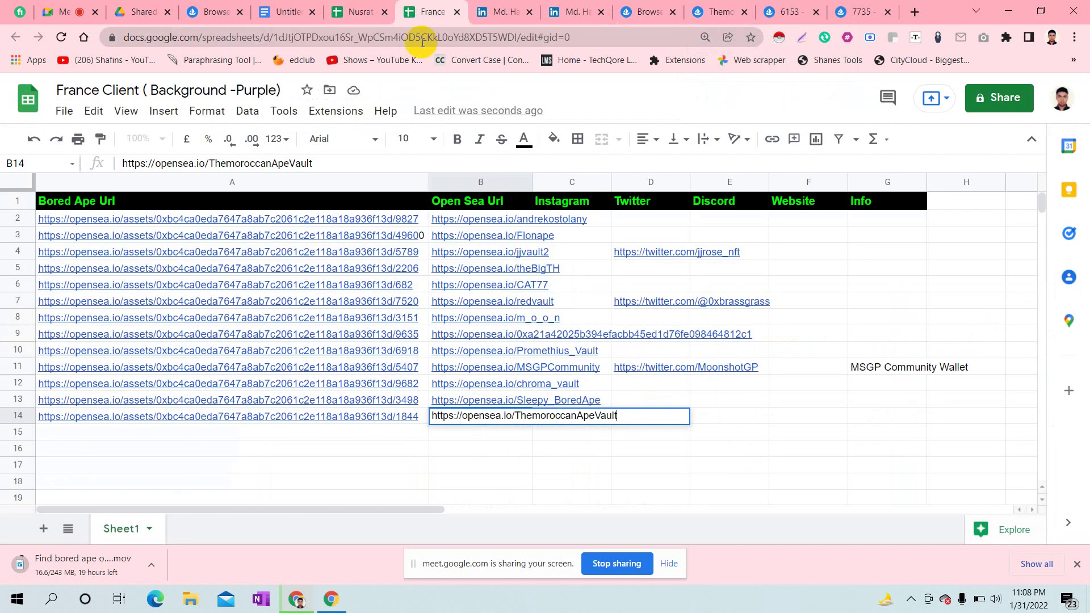
{"action": "left_click", "coordinate": [517, 498]}
{"action": "left_click", "coordinate": [645, 415]}
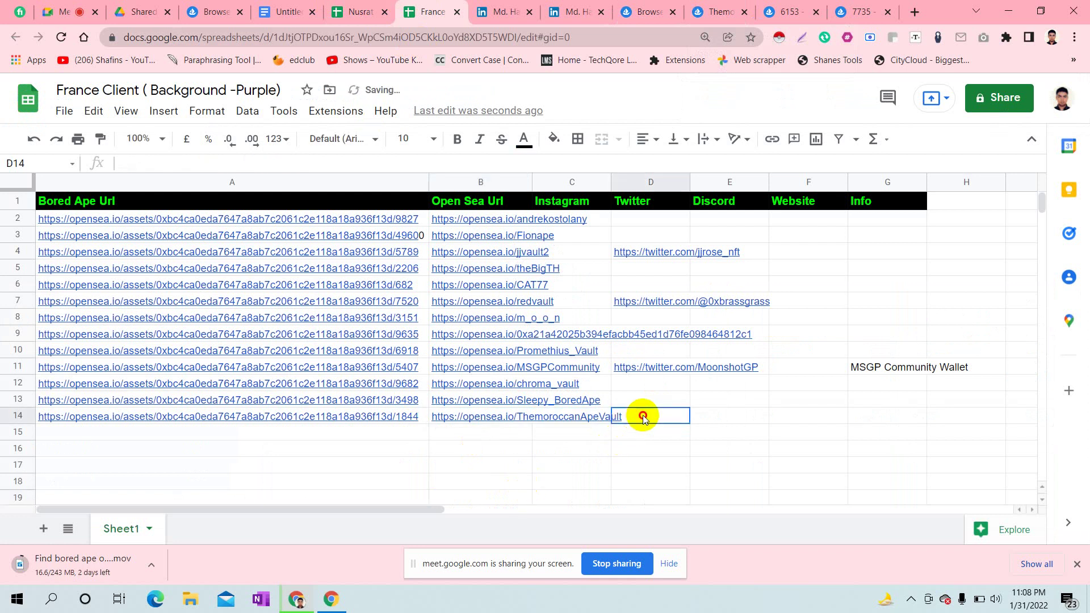
{"action": "key", "text": "ctrl+v"}
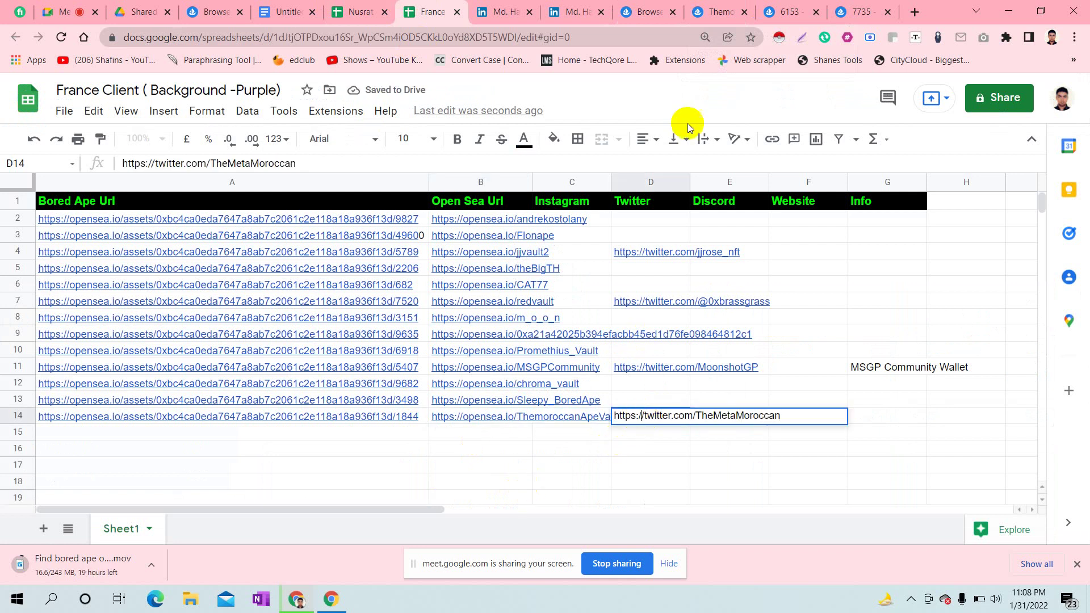
{"action": "left_click", "coordinate": [706, 7]}
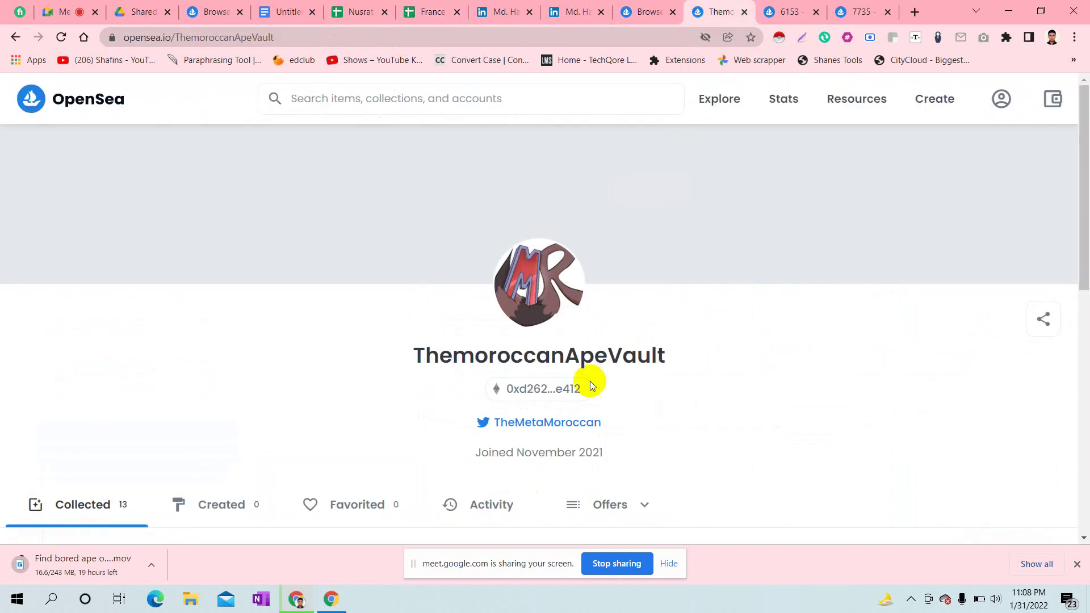
- Close the finished profile and paste ape 6153's page URL into cell A15
{"action": "left_click", "coordinate": [743, 12]}
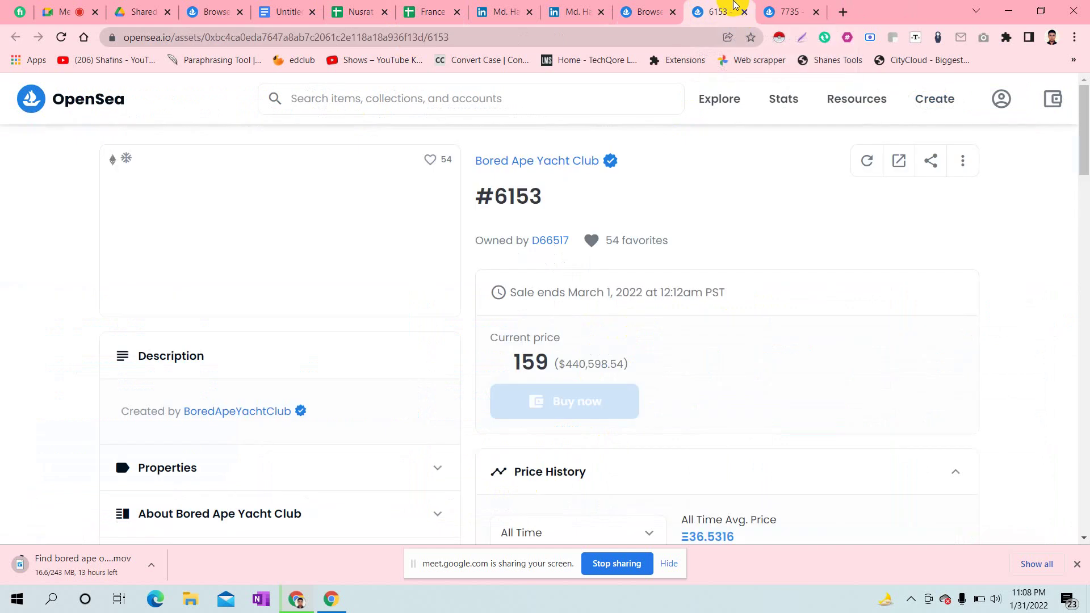
{"action": "left_click", "coordinate": [339, 38]}
{"action": "key", "text": "ctrl+c"}
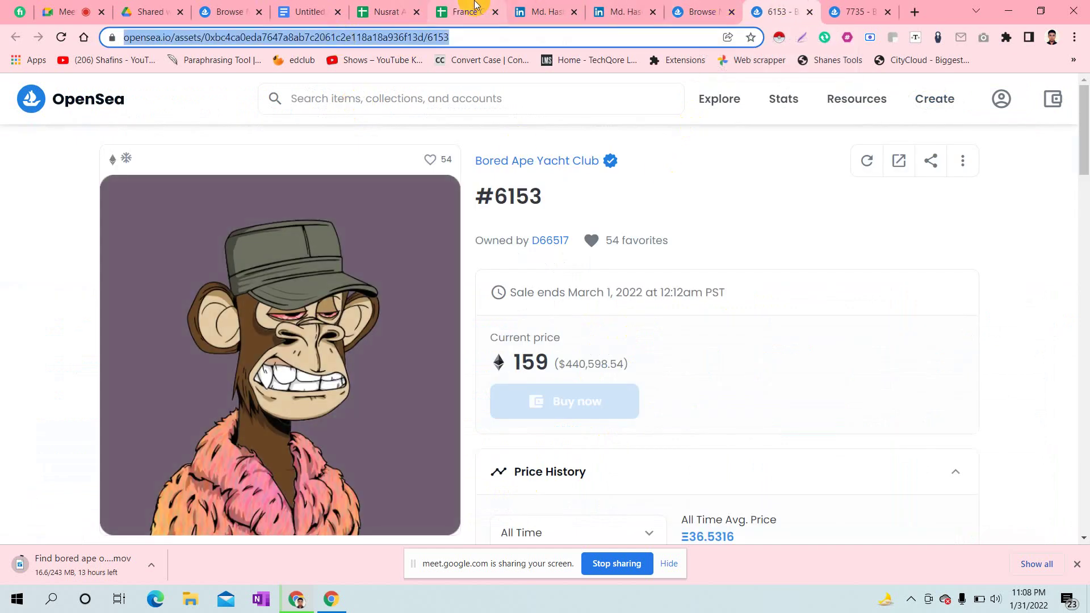
{"action": "left_click", "coordinate": [476, 5]}
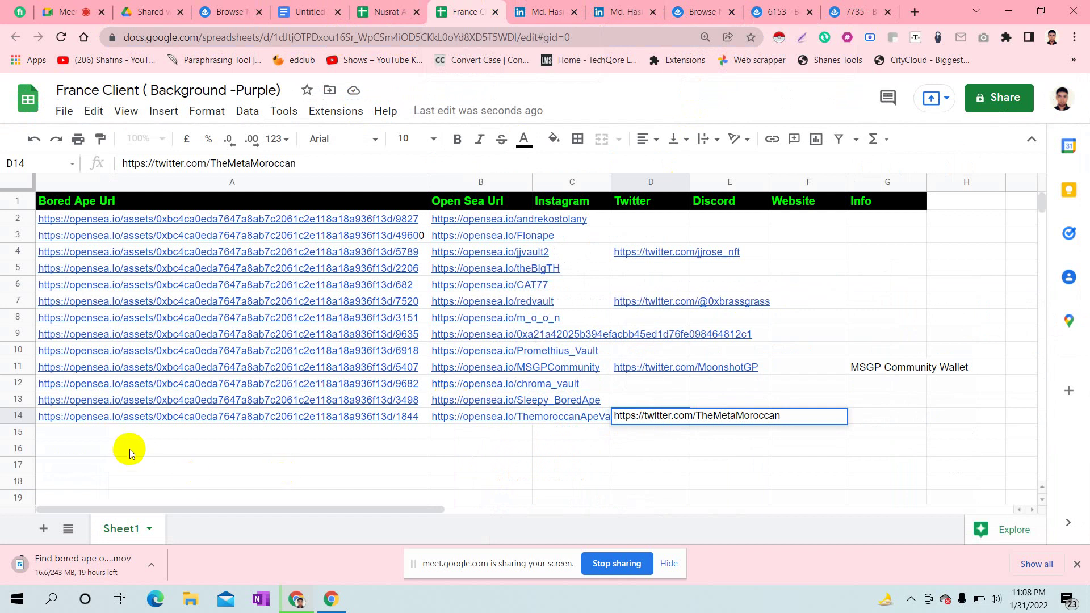
{"action": "left_click", "coordinate": [122, 433]}
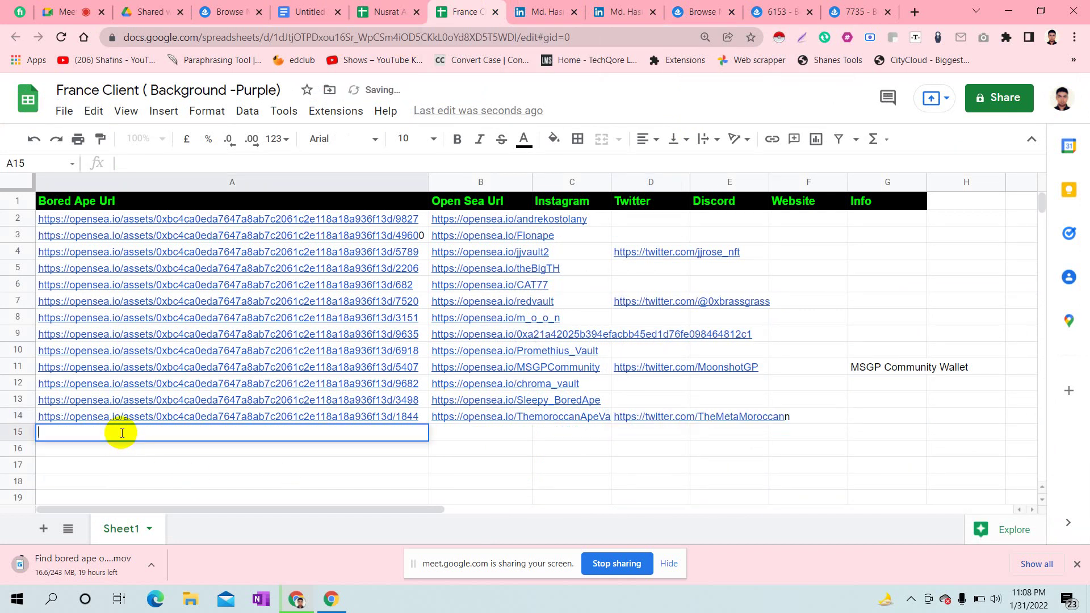
{"action": "key", "text": "ctrl+v"}
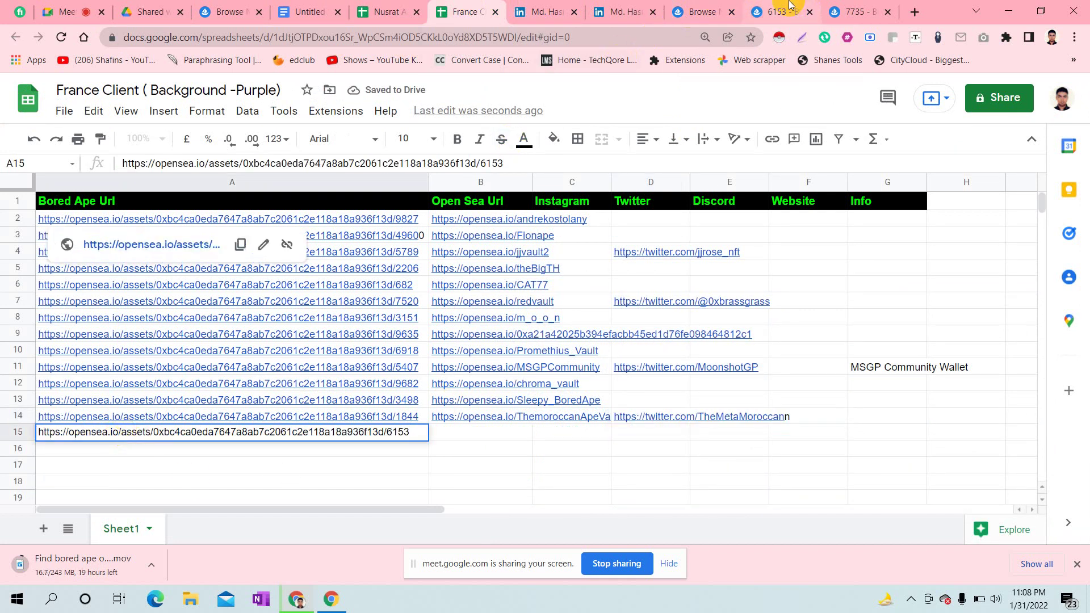
- Put ape 6153's owner profile link into B15 and close that profile
{"action": "left_click", "coordinate": [790, 5]}
{"action": "left_click", "coordinate": [553, 240]}
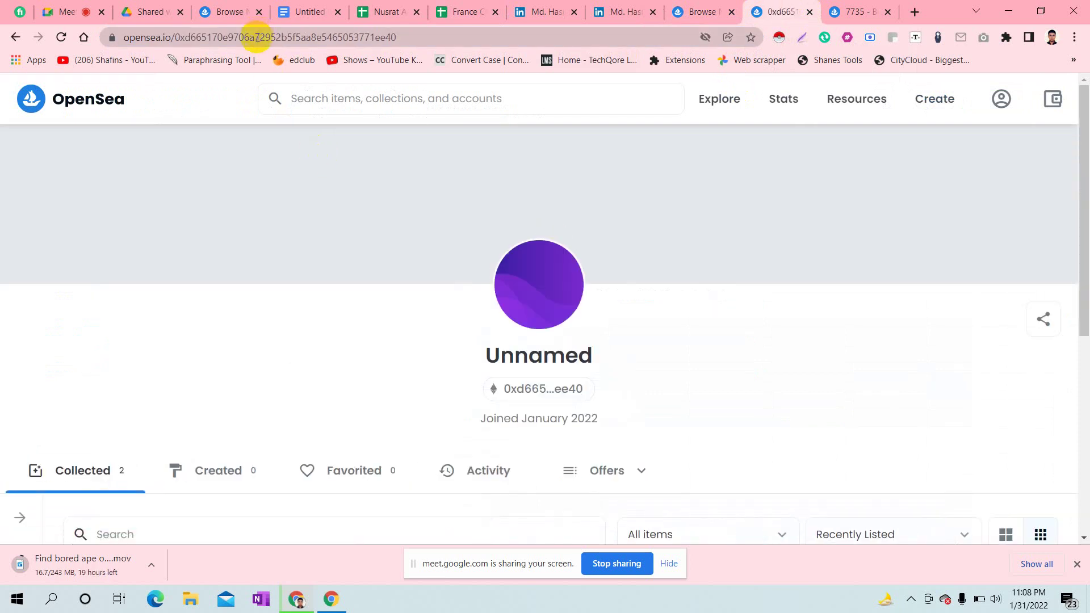
{"action": "left_click", "coordinate": [257, 36]}
{"action": "key", "text": "ctrl+c"}
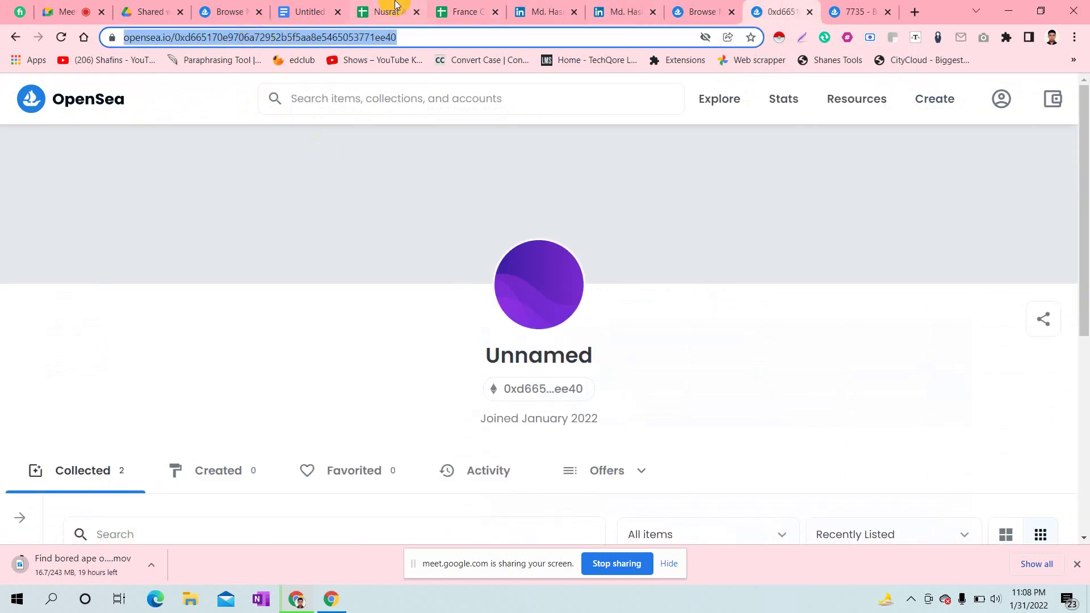
{"action": "left_click", "coordinate": [469, 7]}
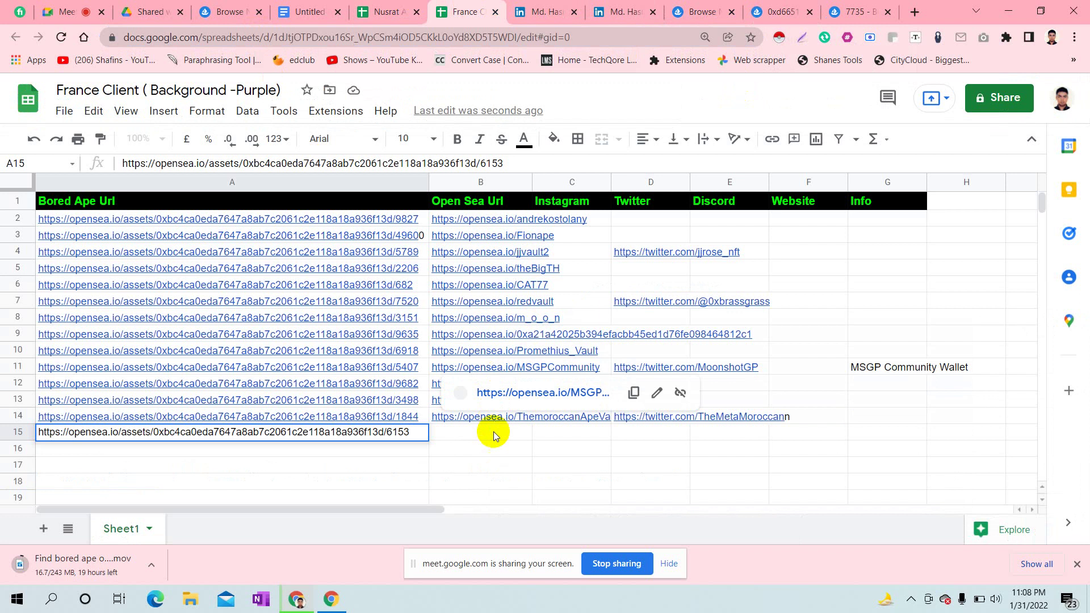
{"action": "left_click", "coordinate": [492, 433]}
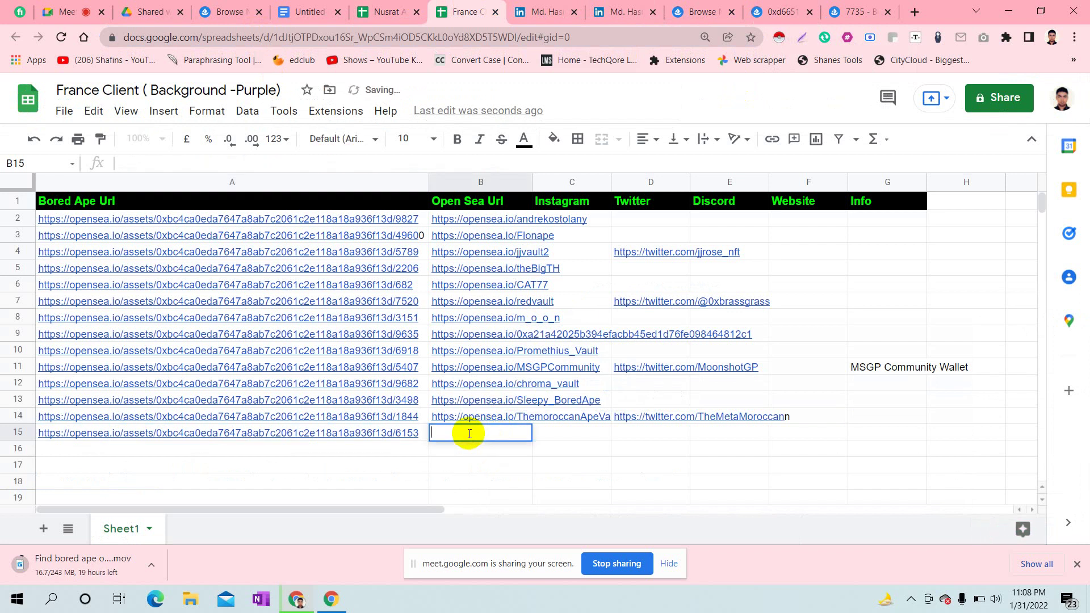
{"action": "key", "text": "ctrl+v"}
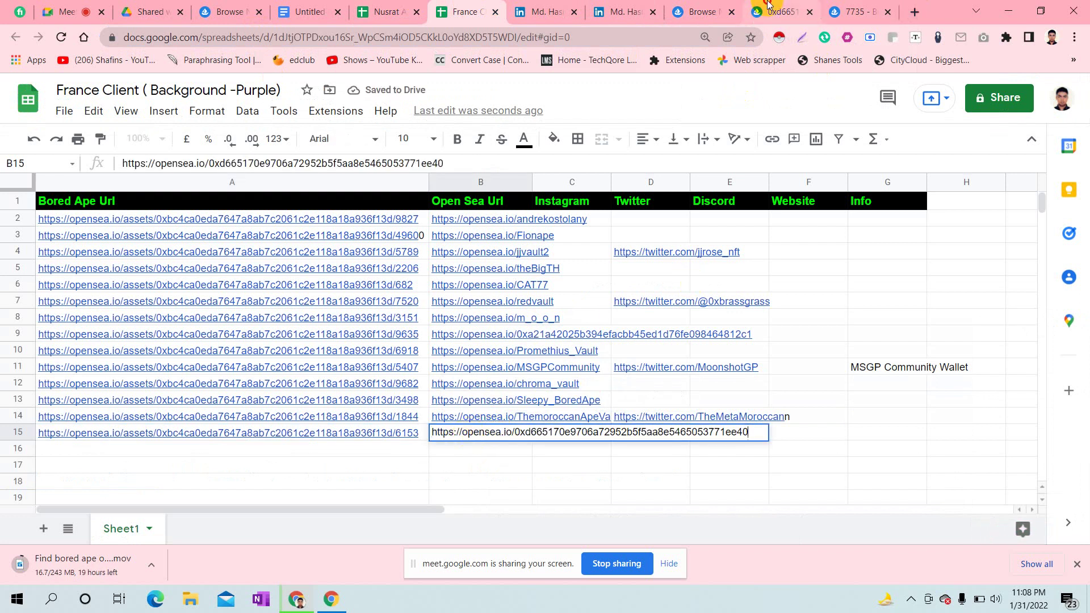
{"action": "left_click", "coordinate": [777, 11]}
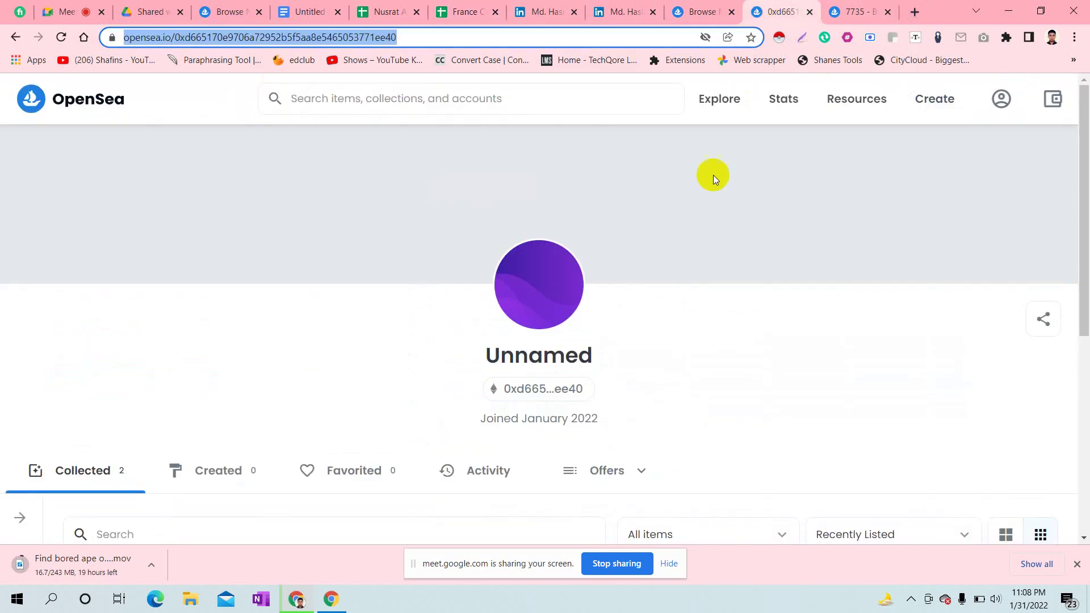
{"action": "left_click", "coordinate": [809, 11]}
{"action": "left_click", "coordinate": [305, 35]}
{"action": "key", "text": "ctrl+c"}
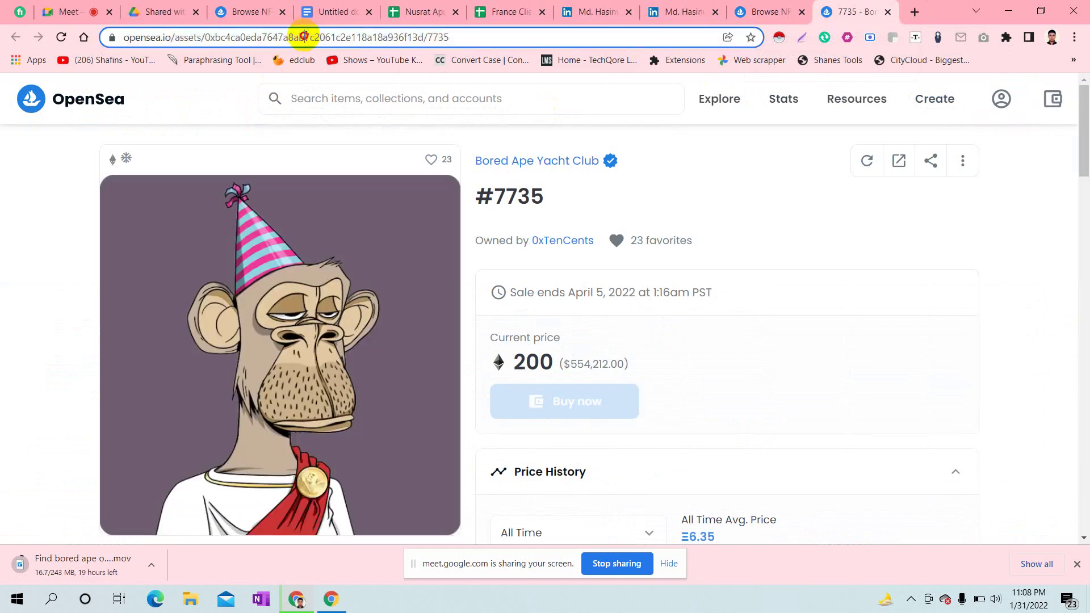
- Paste ape #7735's page URL into cell A16
{"action": "left_click", "coordinate": [509, 10]}
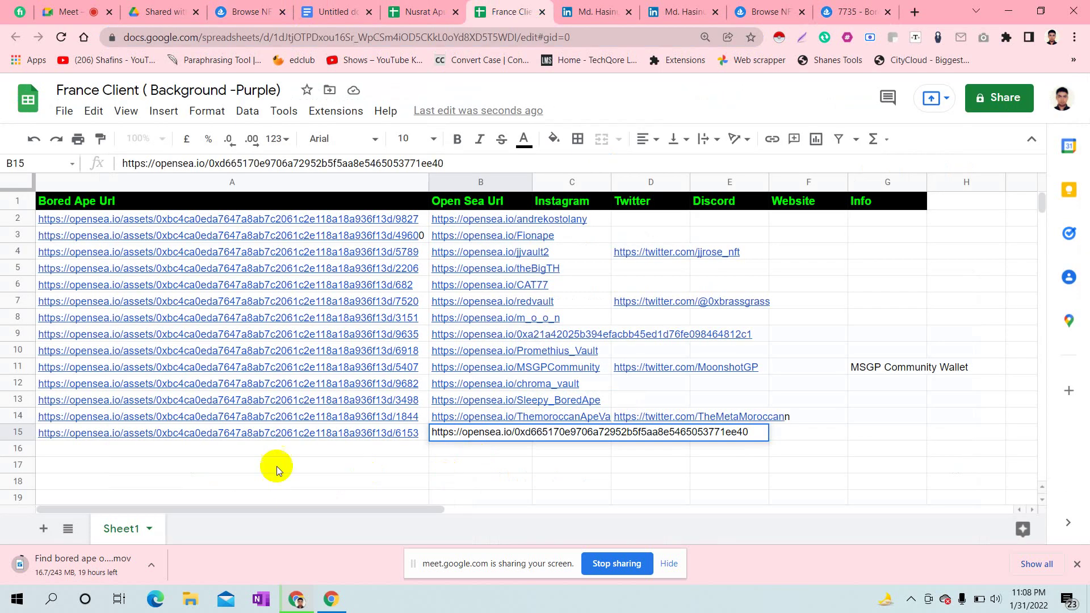
{"action": "left_click", "coordinate": [251, 451]}
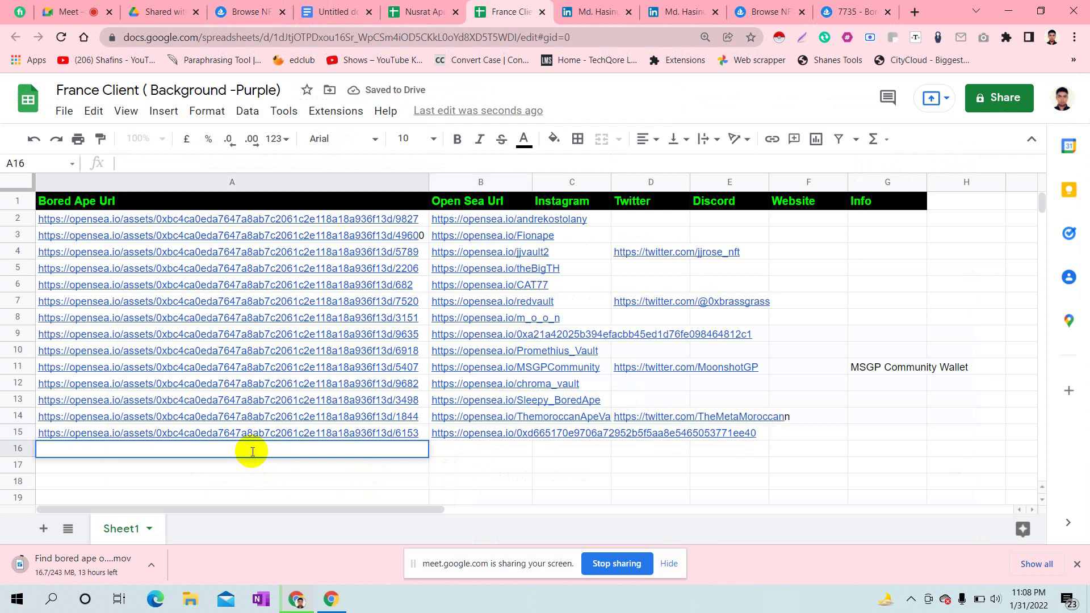
{"action": "key", "text": "ctrl+v"}
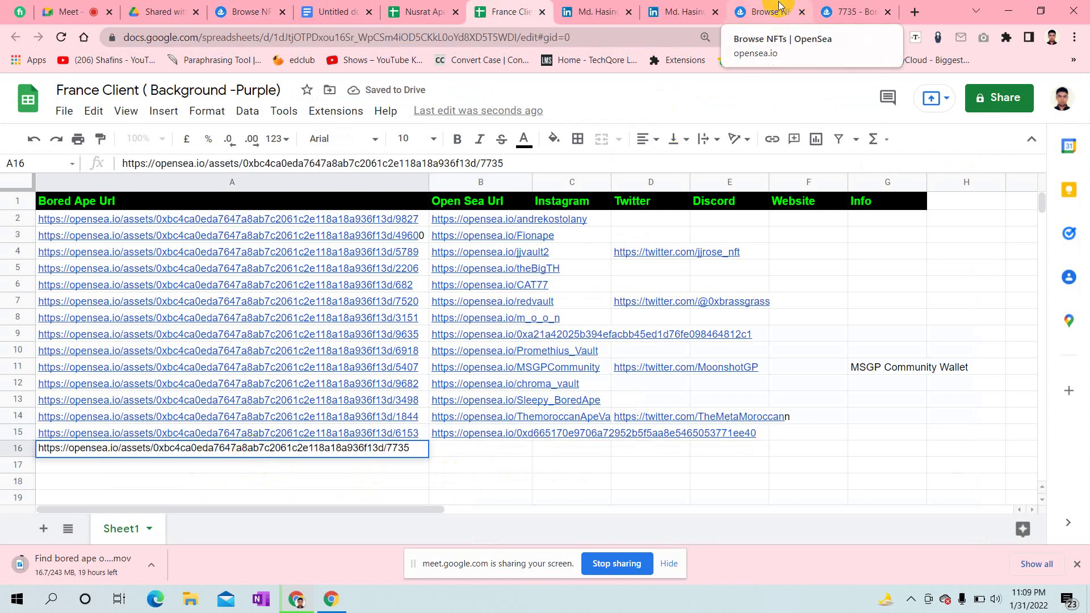
{"action": "left_click", "coordinate": [822, 8]}
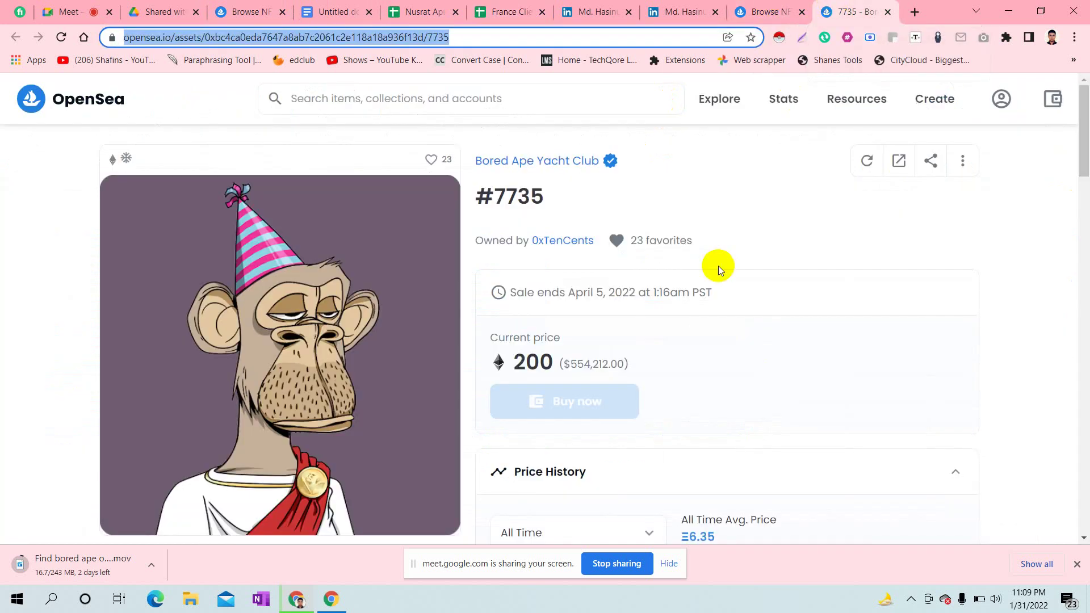
{"action": "left_click", "coordinate": [555, 239]}
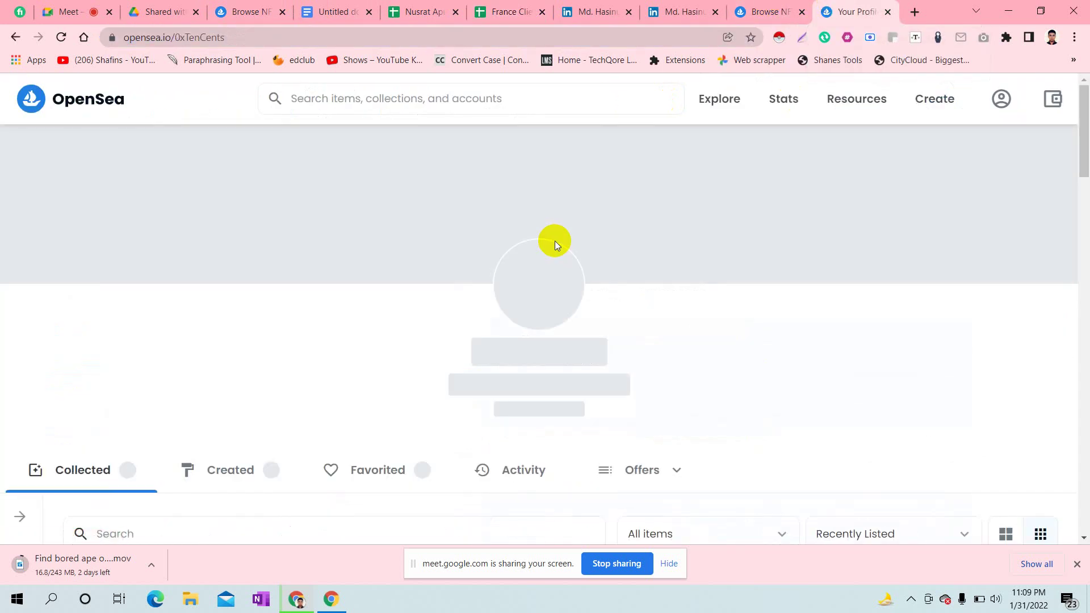
{"action": "left_click", "coordinate": [217, 38]}
{"action": "key", "text": "ctrl+c"}
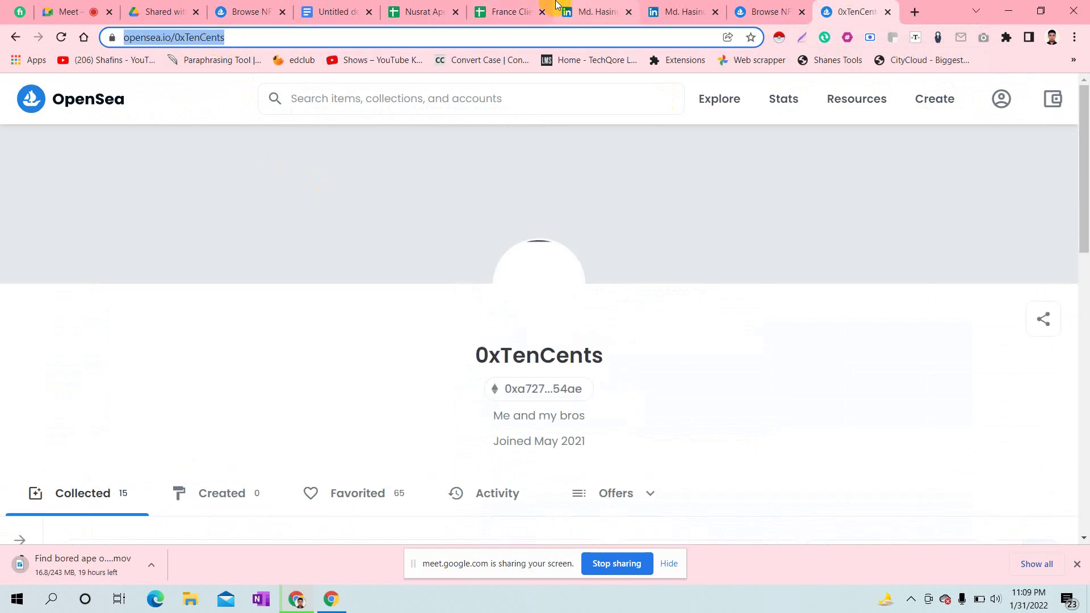
{"action": "left_click", "coordinate": [483, 6]}
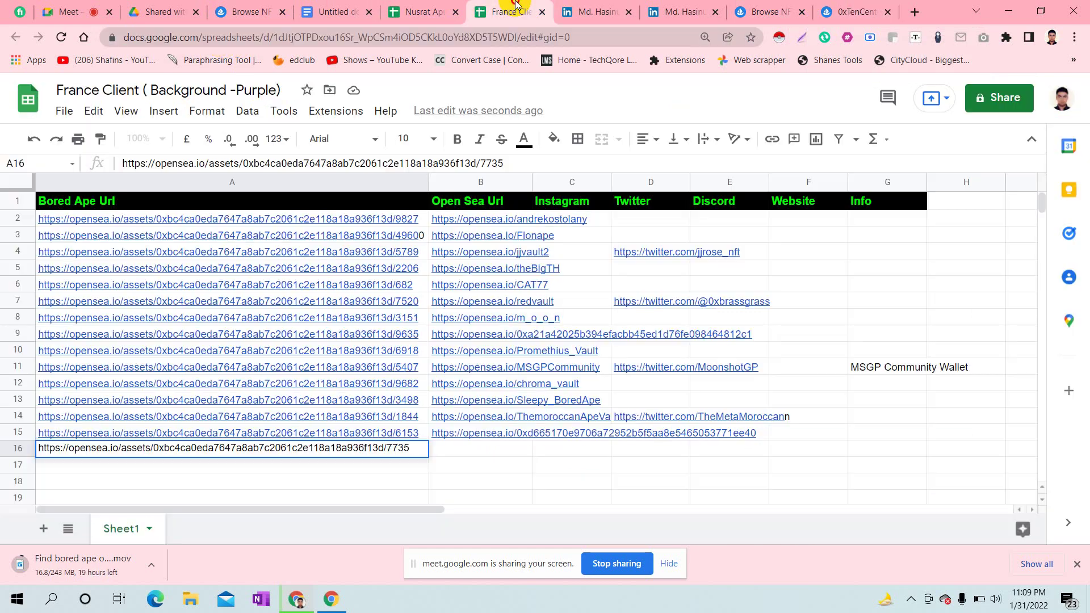
{"action": "double_click", "coordinate": [463, 448]}
{"action": "key", "text": "ctrl+v"}
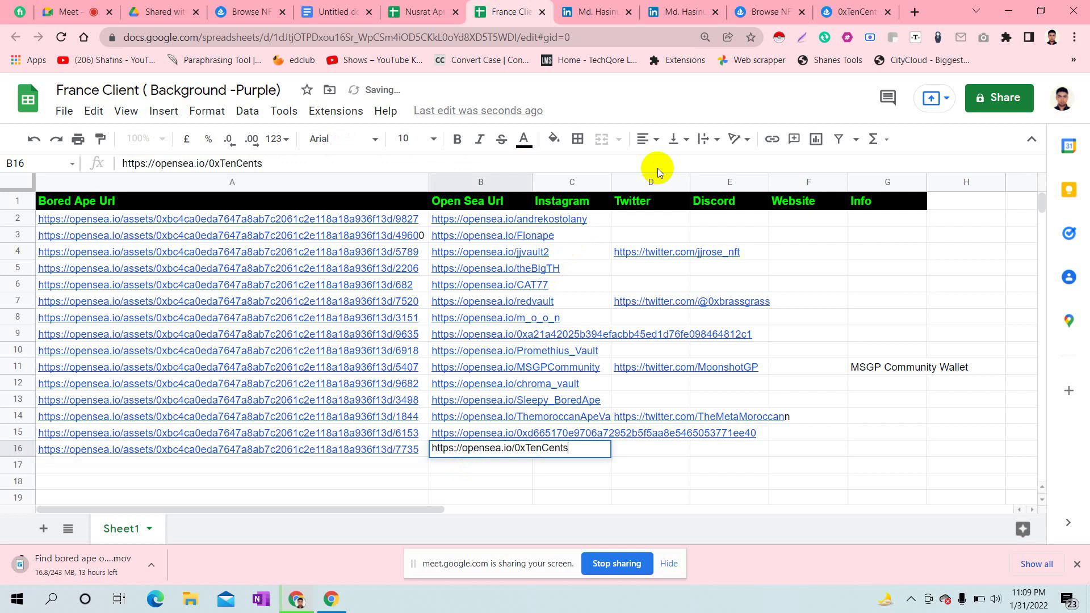
{"action": "left_click", "coordinate": [855, 6]}
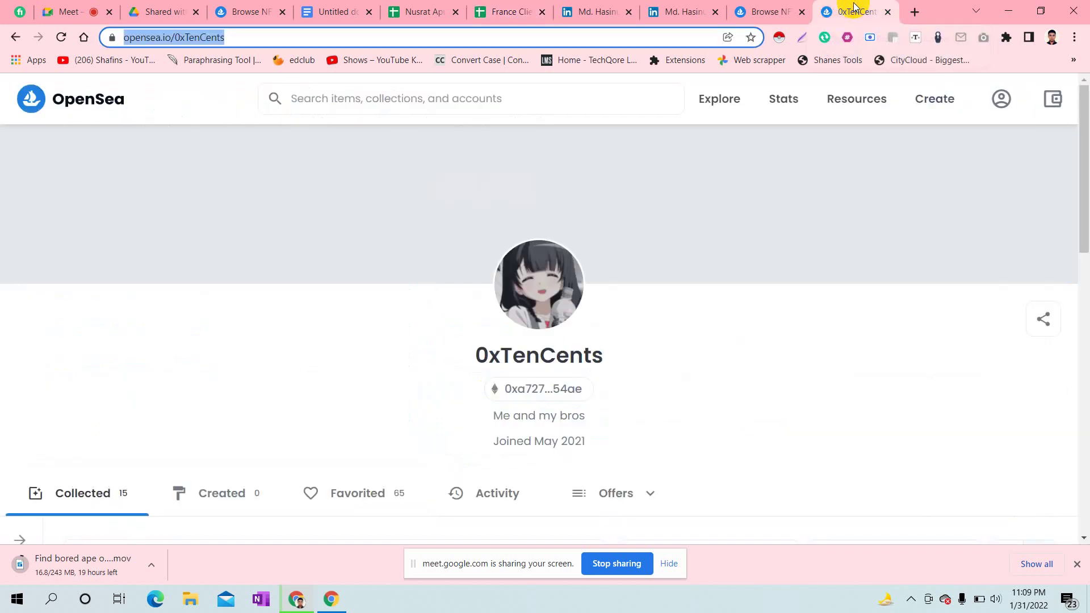
{"action": "left_click", "coordinate": [887, 12]}
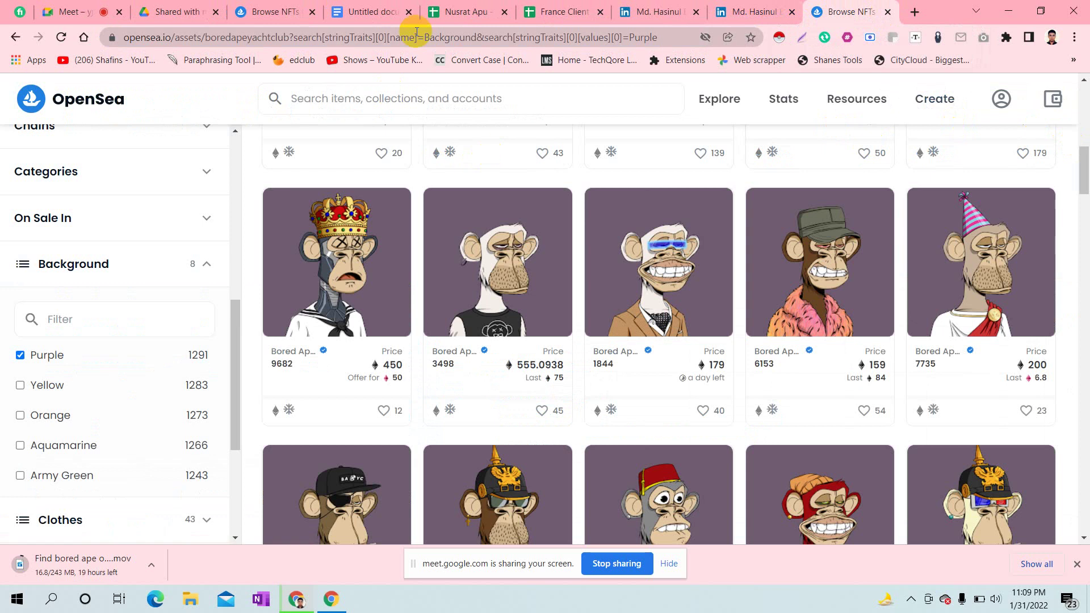
- Scroll the Purple grid and open apes 7996, 557, 5085 and 5878 in new tabs
{"action": "left_click", "coordinate": [585, 7]}
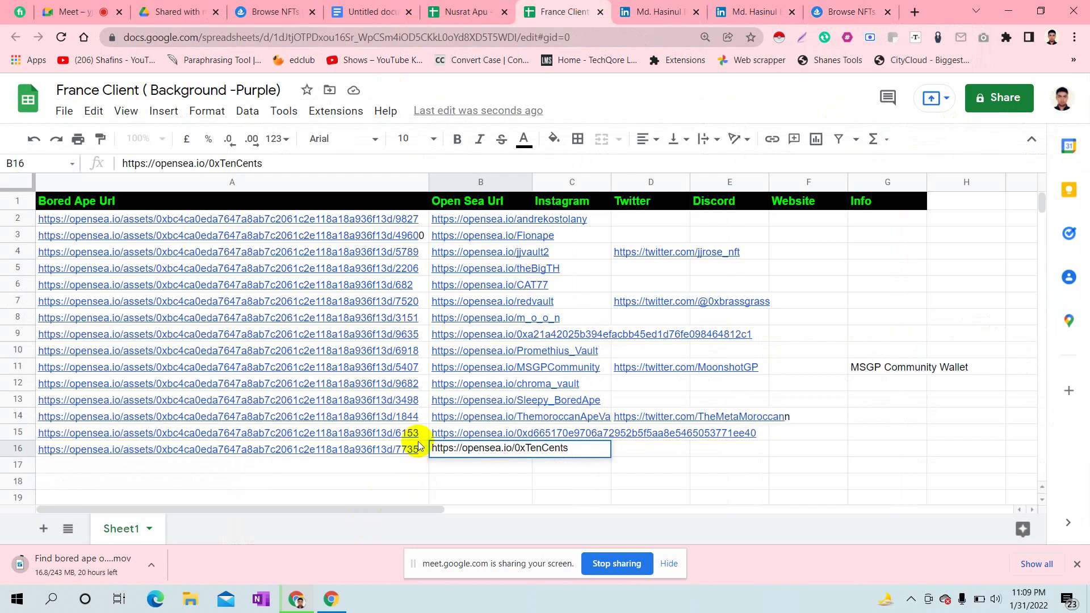
{"action": "left_click", "coordinate": [869, 8]}
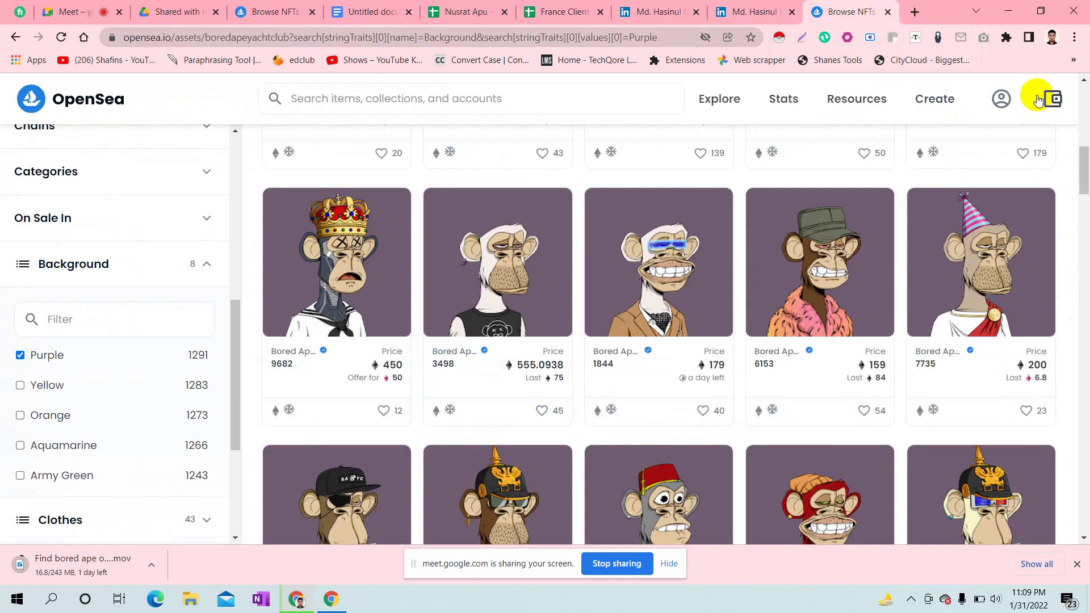
{"action": "scroll", "coordinate": [949, 294], "scroll_direction": "down", "scroll_amount": 1}
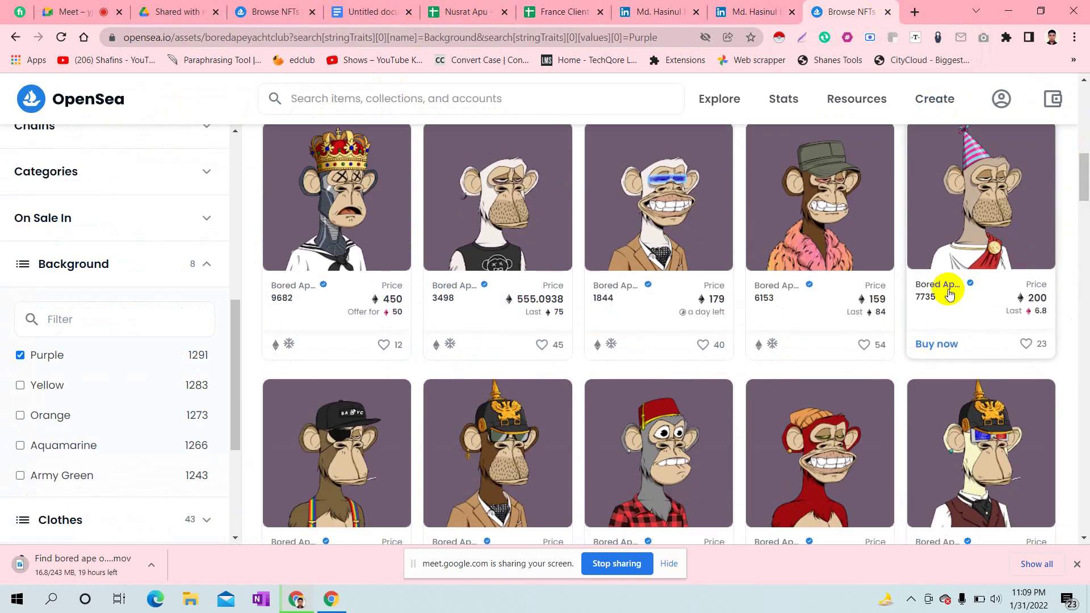
{"action": "left_click_drag", "start_coordinate": [1082, 159], "coordinate": [1084, 166]}
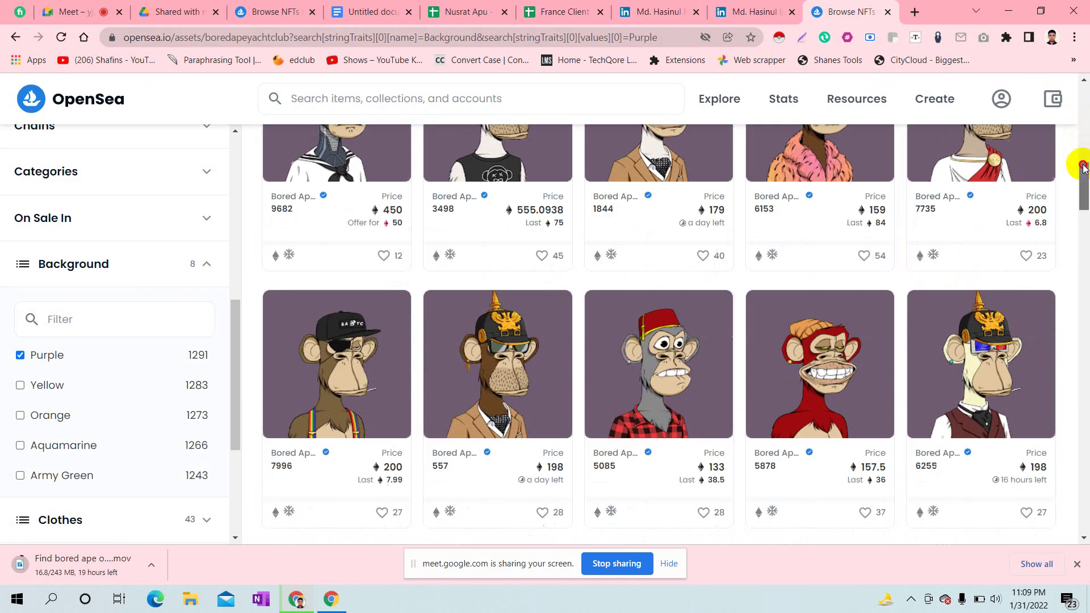
{"action": "scroll", "coordinate": [1024, 186], "scroll_direction": "down", "scroll_amount": 1}
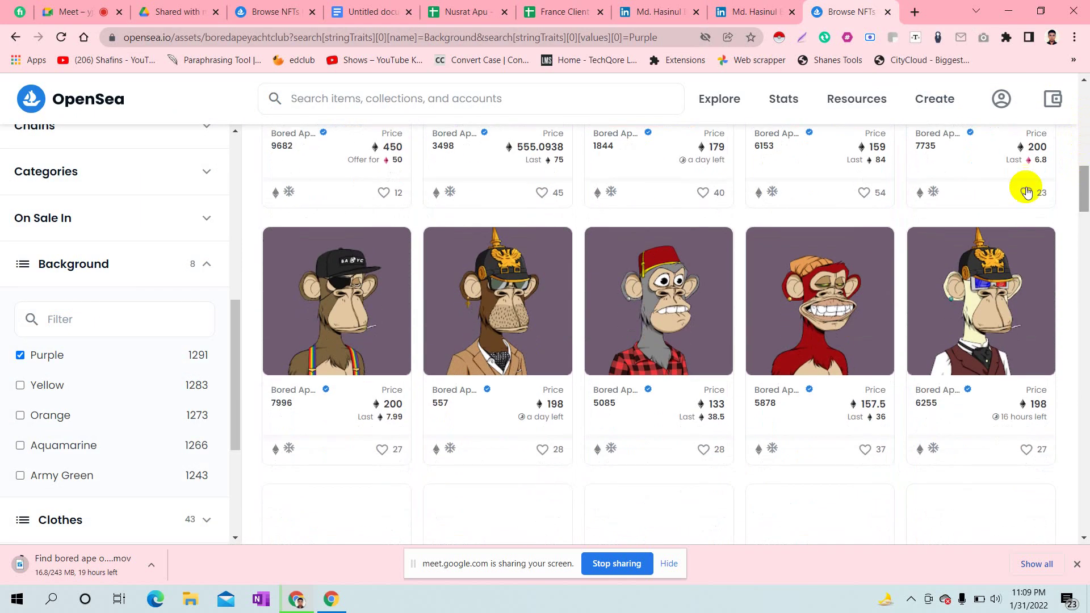
{"action": "middle_click", "coordinate": [352, 310]}
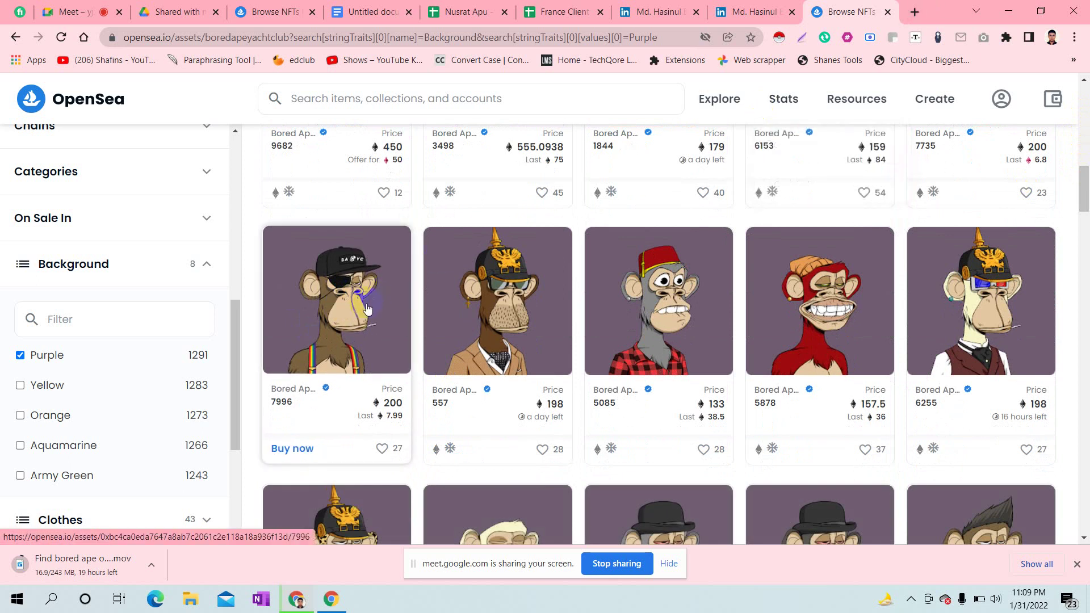
{"action": "middle_click", "coordinate": [532, 301]}
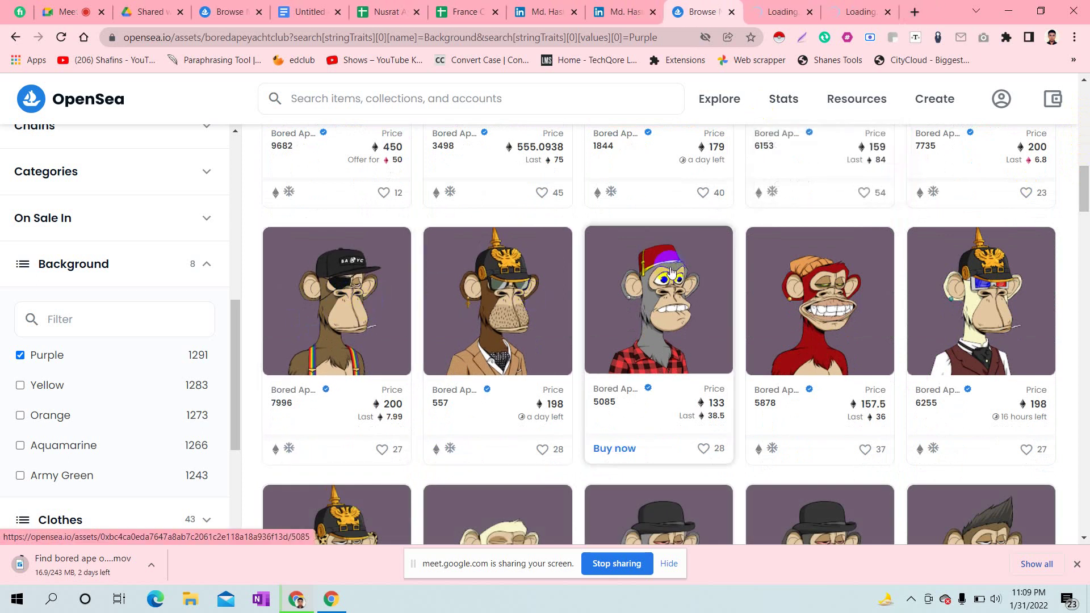
{"action": "middle_click", "coordinate": [792, 284]}
{"action": "middle_click", "coordinate": [978, 276]}
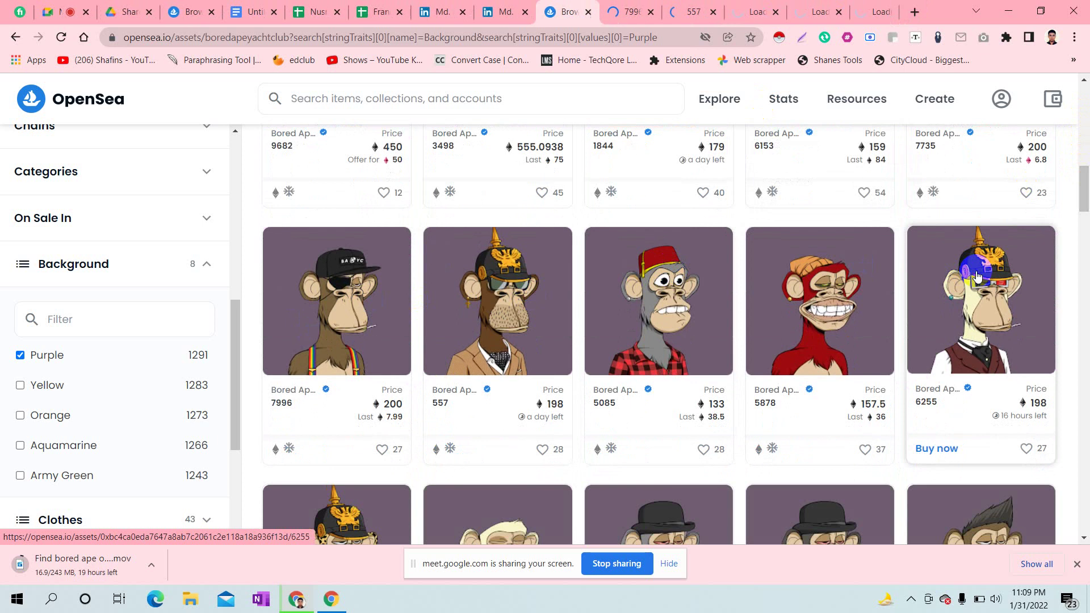
- Paste ape #7996's page URL into cell A17
{"action": "left_click", "coordinate": [618, 6]}
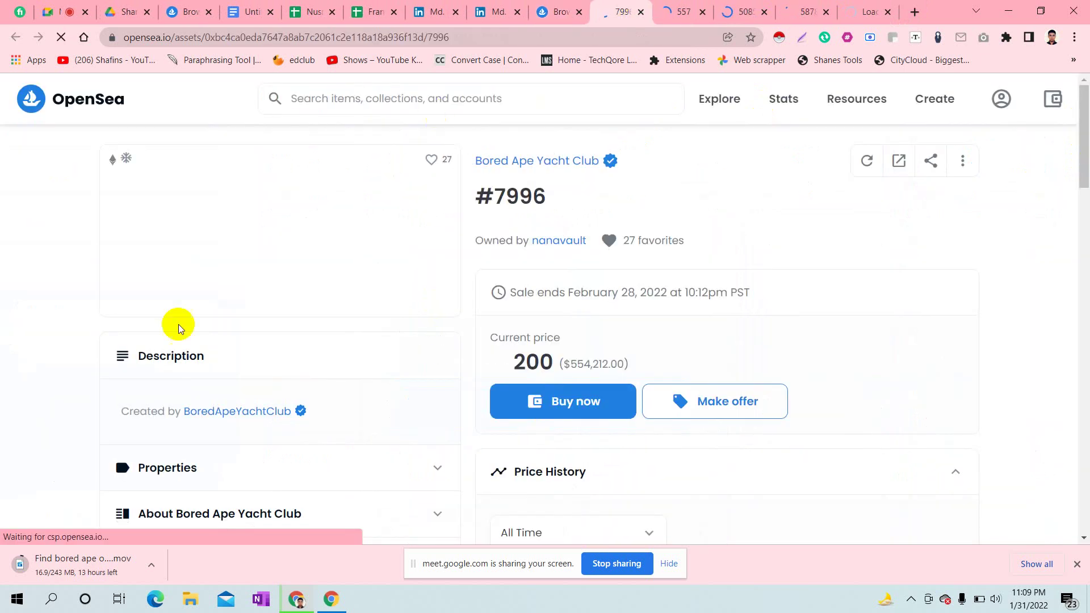
{"action": "left_click", "coordinate": [207, 35]}
{"action": "key", "text": "ctrl+c"}
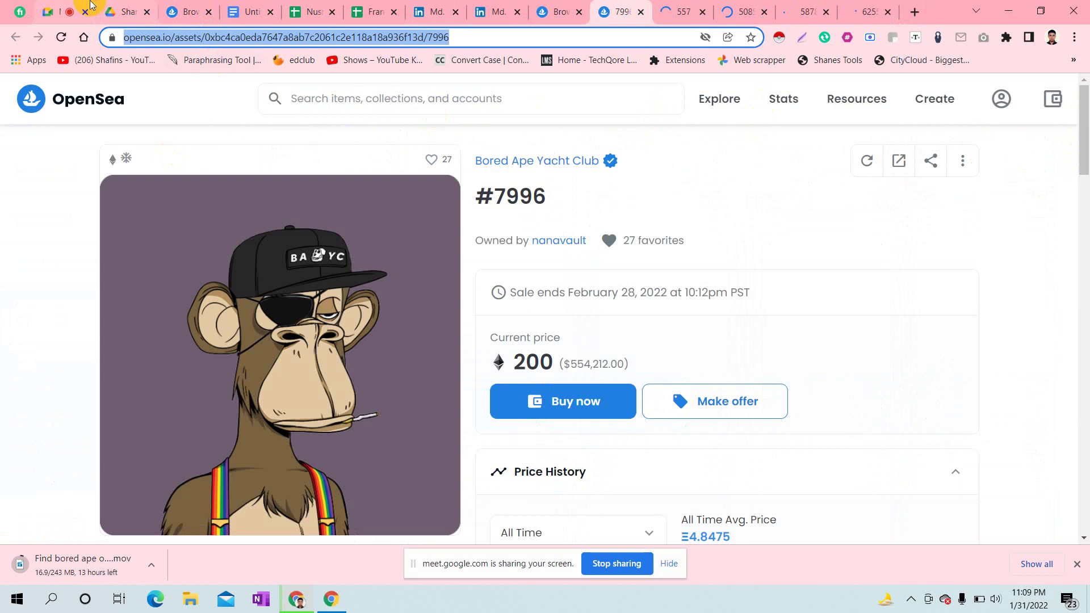
{"action": "left_click", "coordinate": [370, 7]}
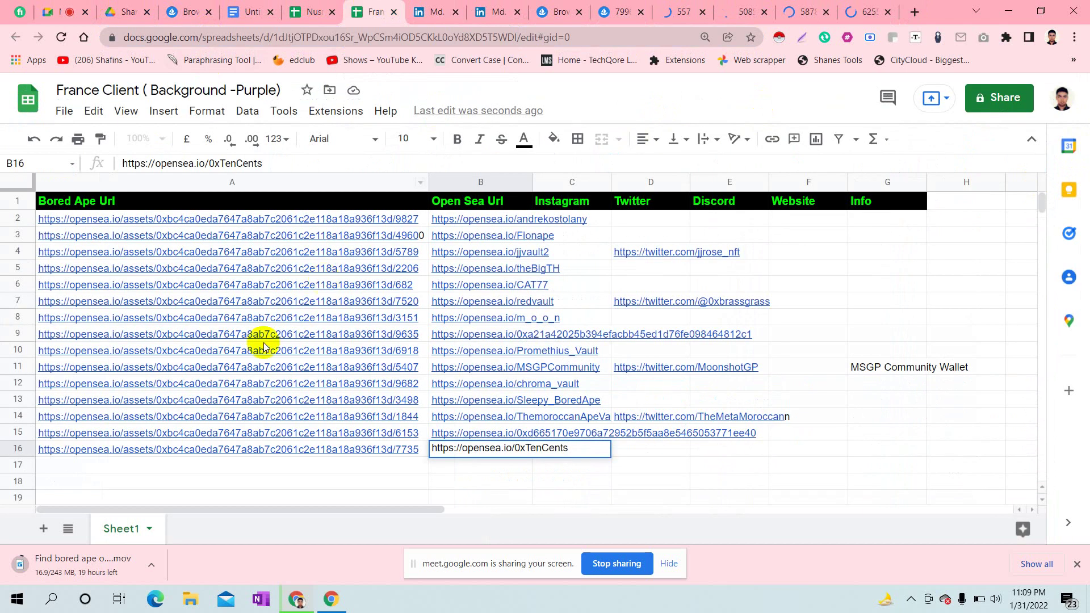
{"action": "left_click", "coordinate": [76, 466]}
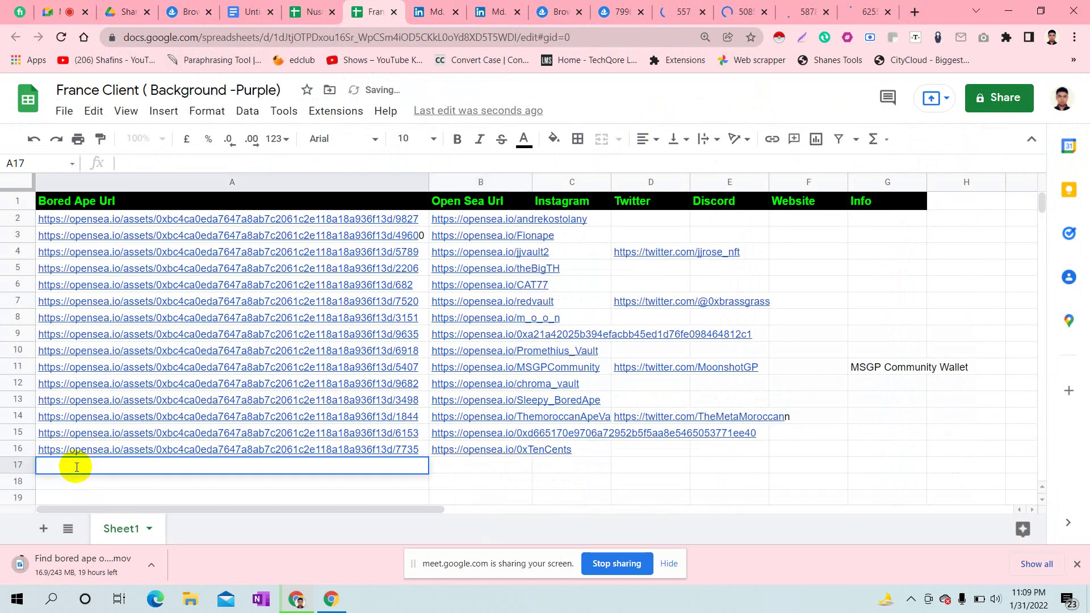
{"action": "key", "text": "ctrl+v"}
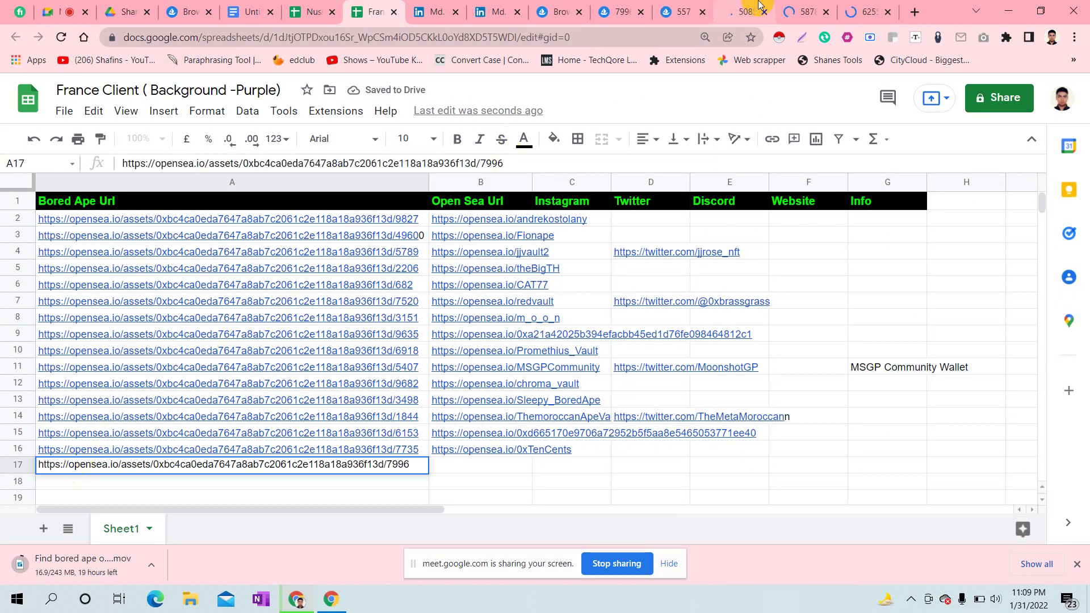
- Put #7996's owner profile link, opensea.io/nanavault, into cell B17
{"action": "left_click", "coordinate": [620, 10]}
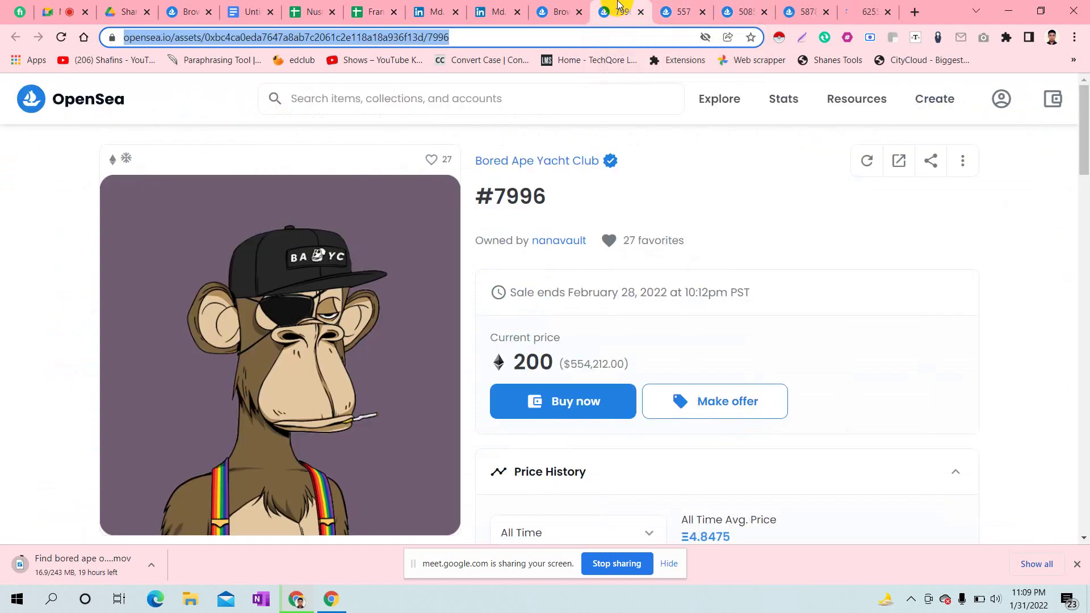
{"action": "left_click", "coordinate": [556, 241]}
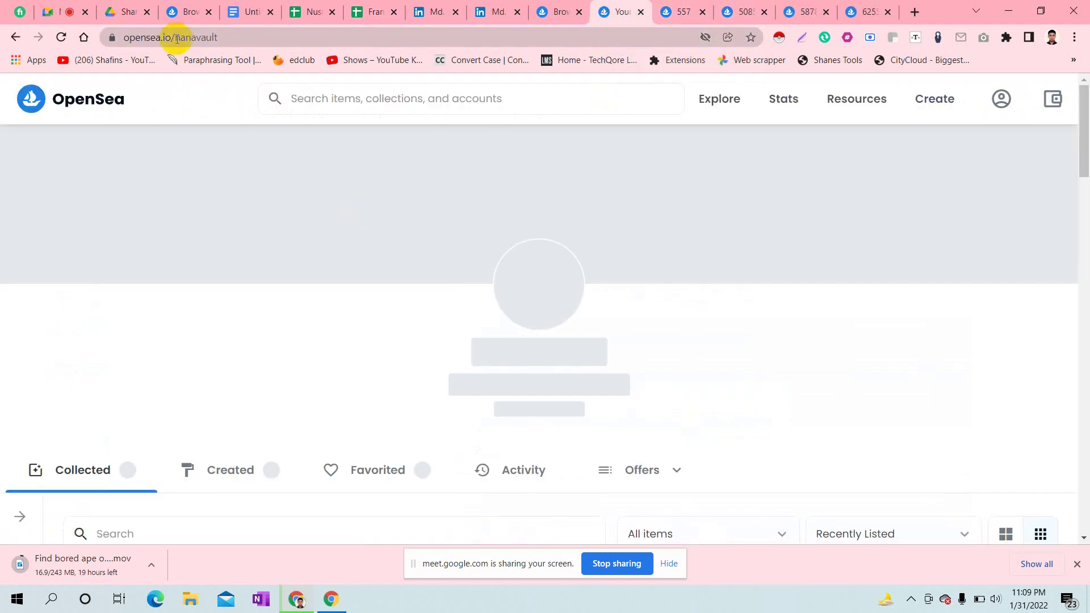
{"action": "left_click", "coordinate": [176, 39]}
{"action": "key", "text": "ctrl+c"}
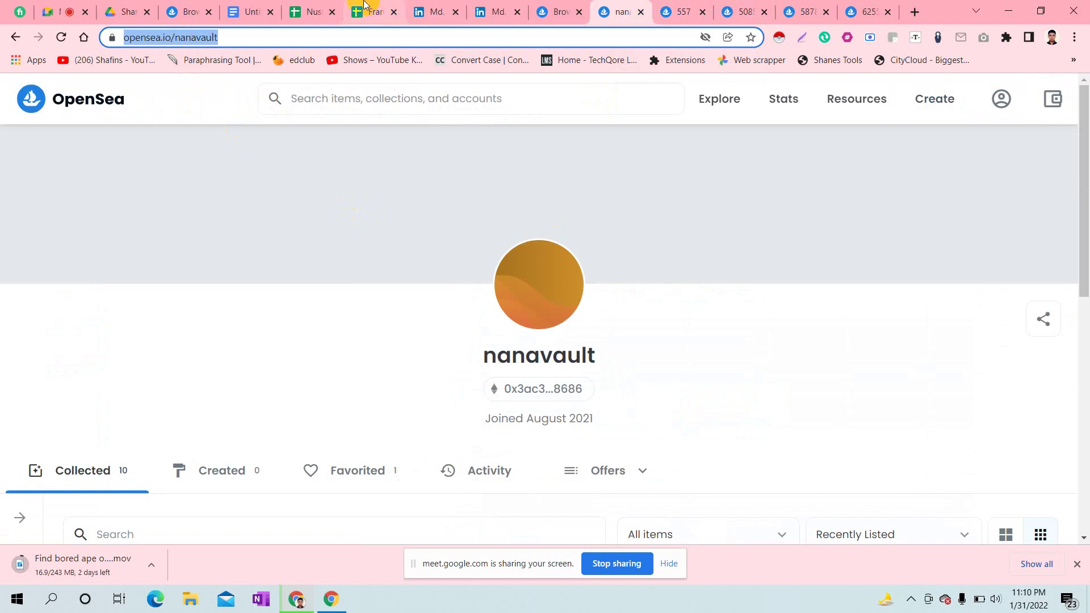
{"action": "left_click", "coordinate": [379, 5]}
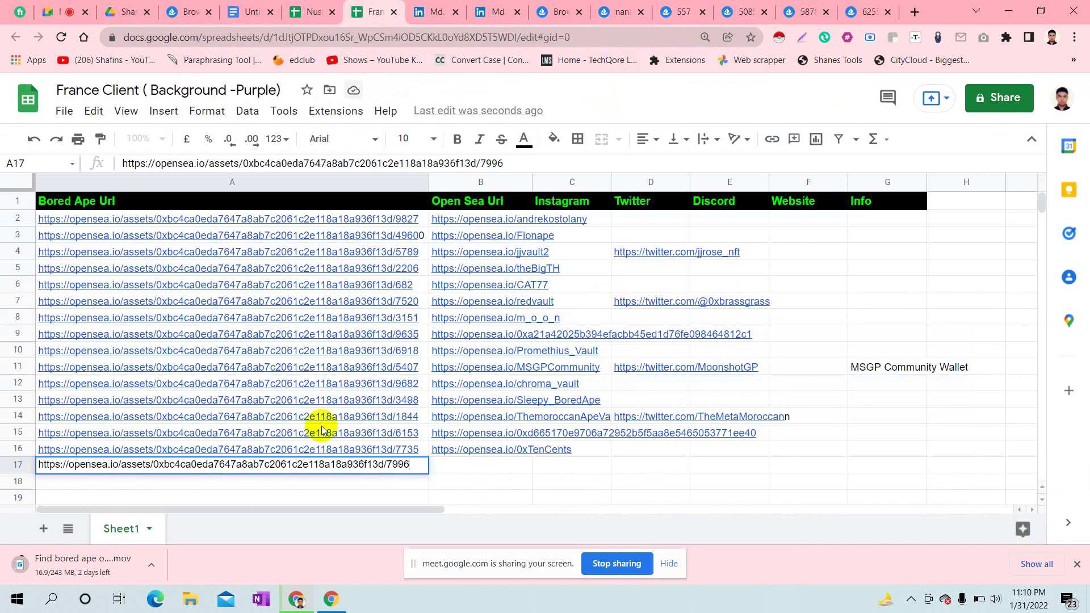
{"action": "left_click", "coordinate": [465, 465]}
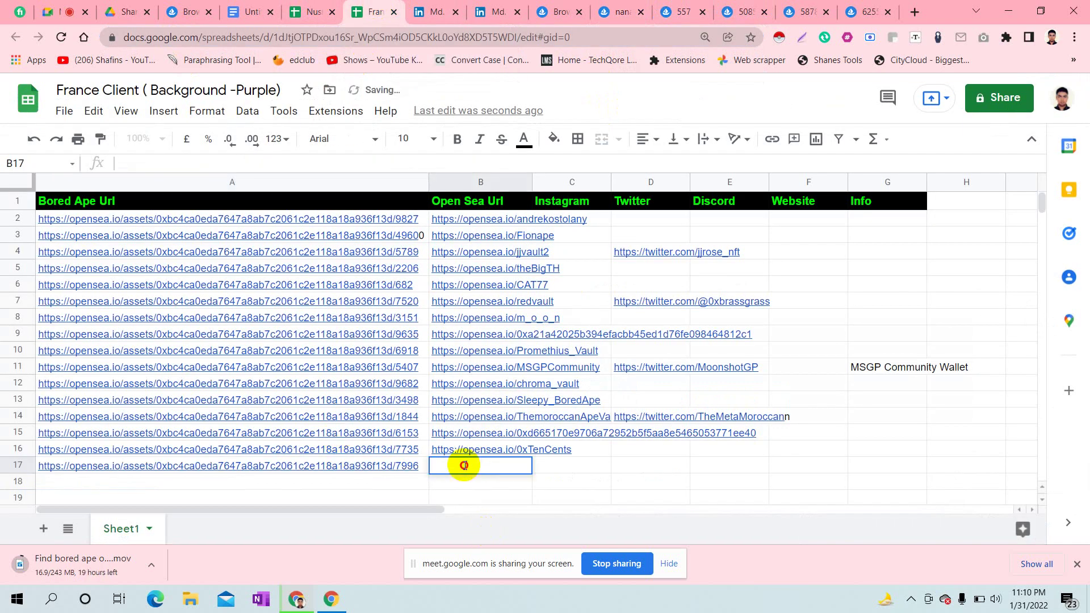
{"action": "key", "text": "ctrl+v"}
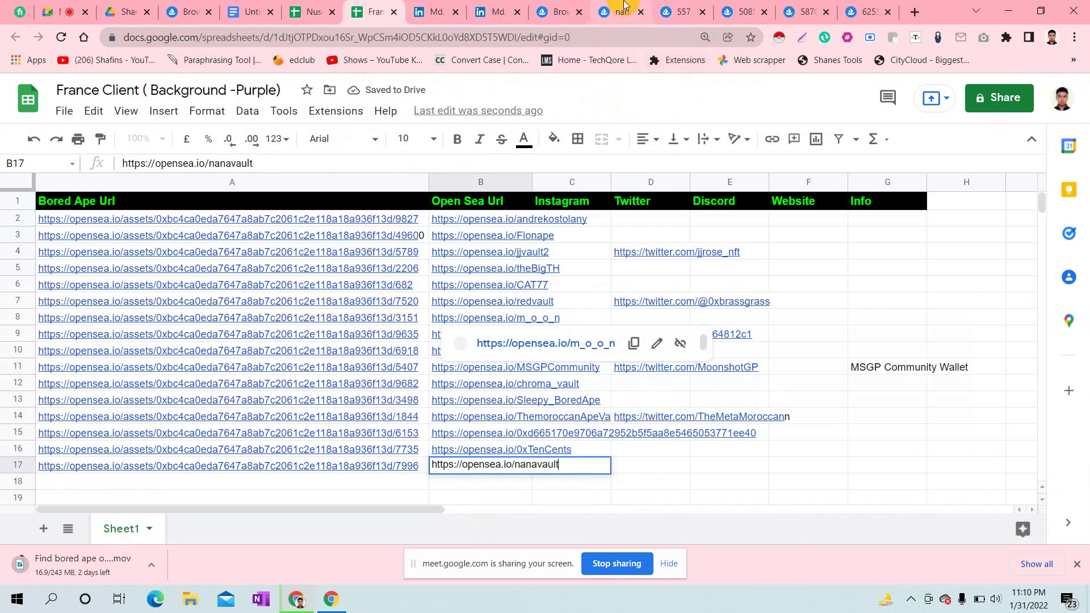
- Close the nanavault profile, copy ape #557's page URL and move to A18
{"action": "left_click", "coordinate": [623, 7]}
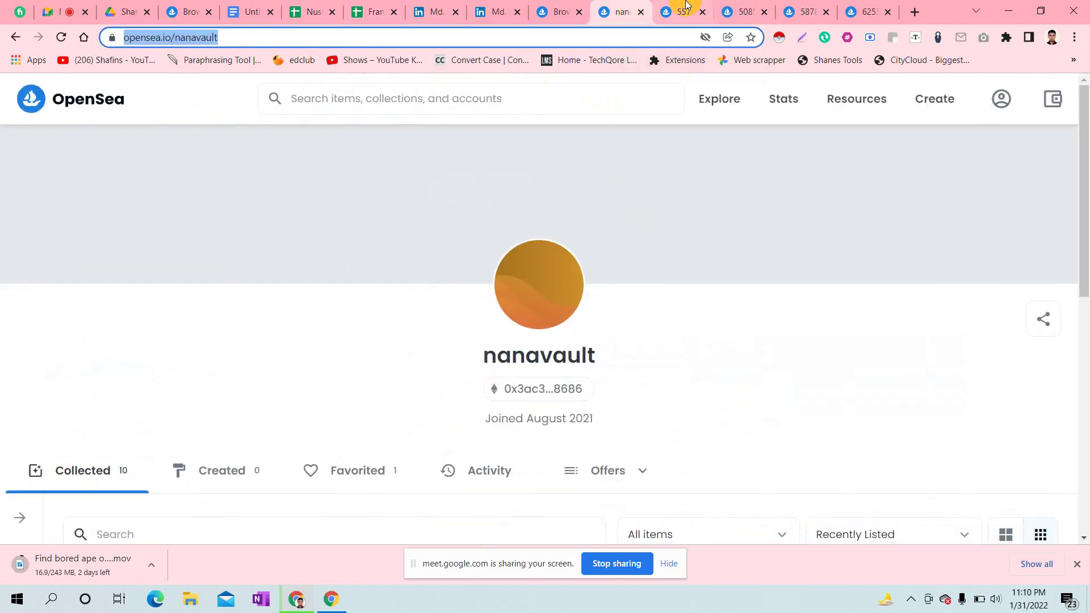
{"action": "left_click", "coordinate": [641, 12]}
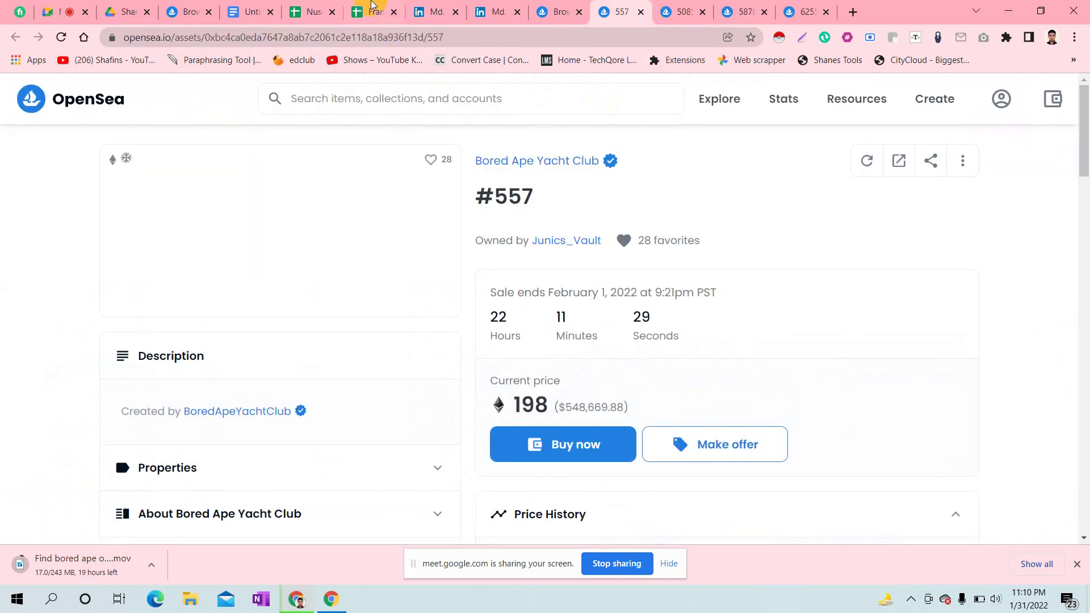
{"action": "left_click", "coordinate": [364, 38]}
{"action": "key", "text": "ctrl+c"}
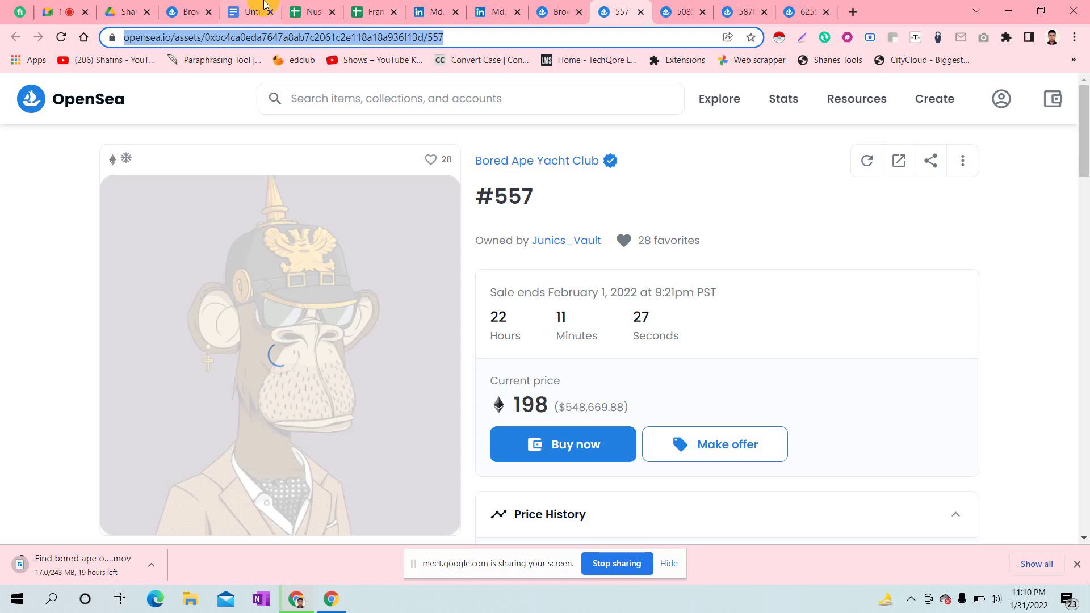
{"action": "left_click", "coordinate": [376, 12]}
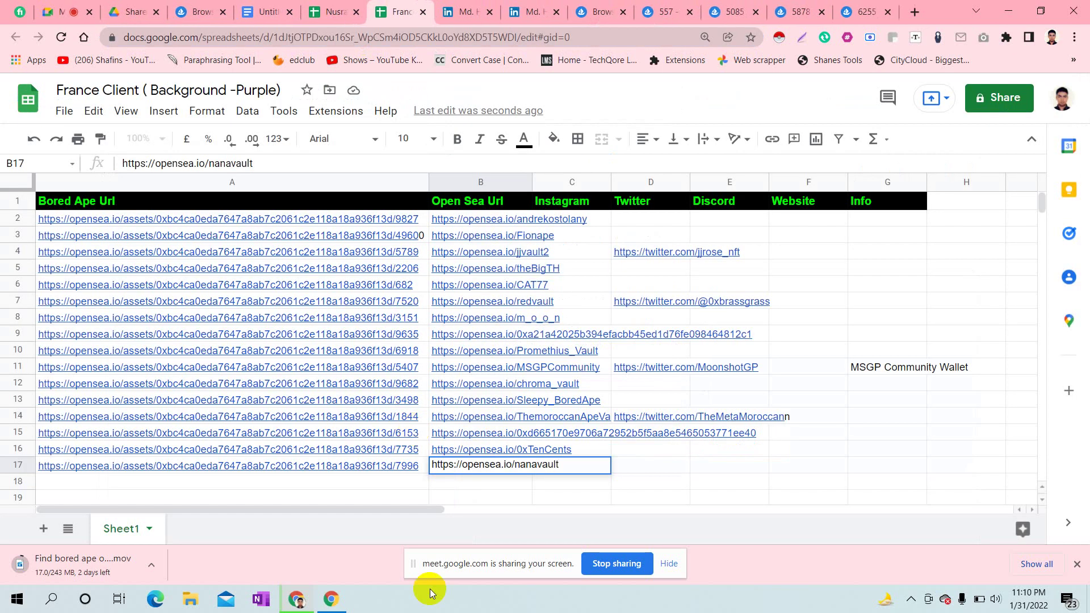
{"action": "left_click", "coordinate": [379, 486]}
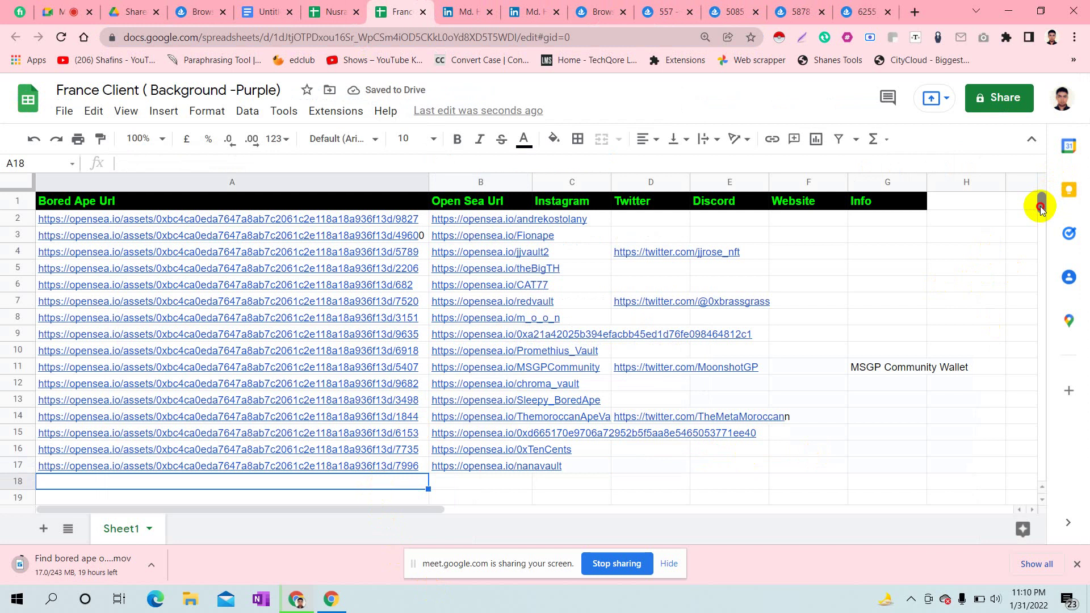
- Paste Bored Ape #557's page URL into cell A18
{"action": "scroll", "coordinate": [1041, 208], "scroll_direction": "down", "scroll_amount": 4}
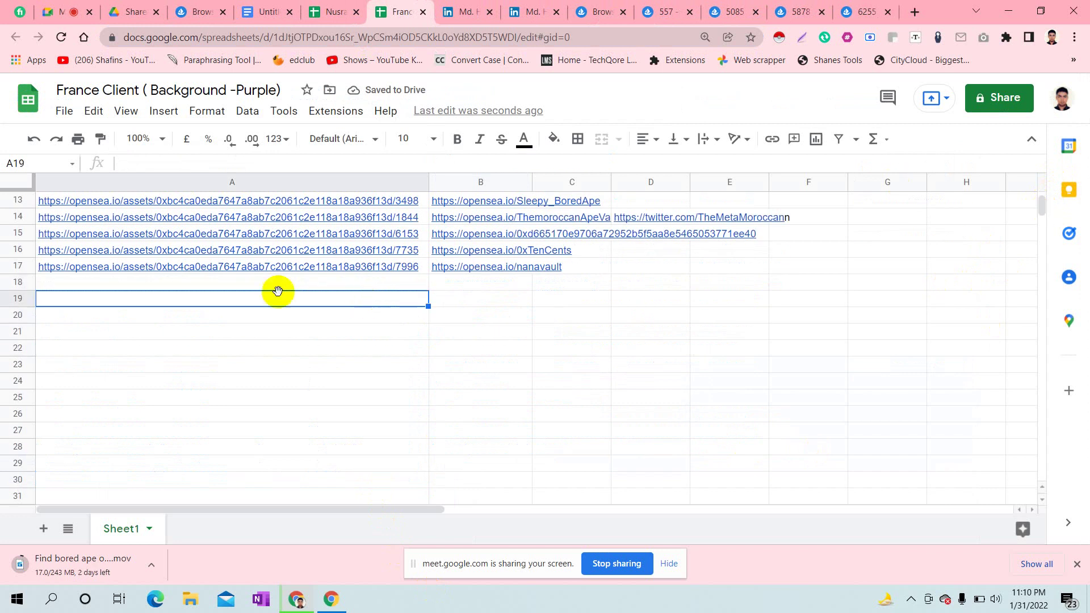
{"action": "double_click", "coordinate": [171, 284]}
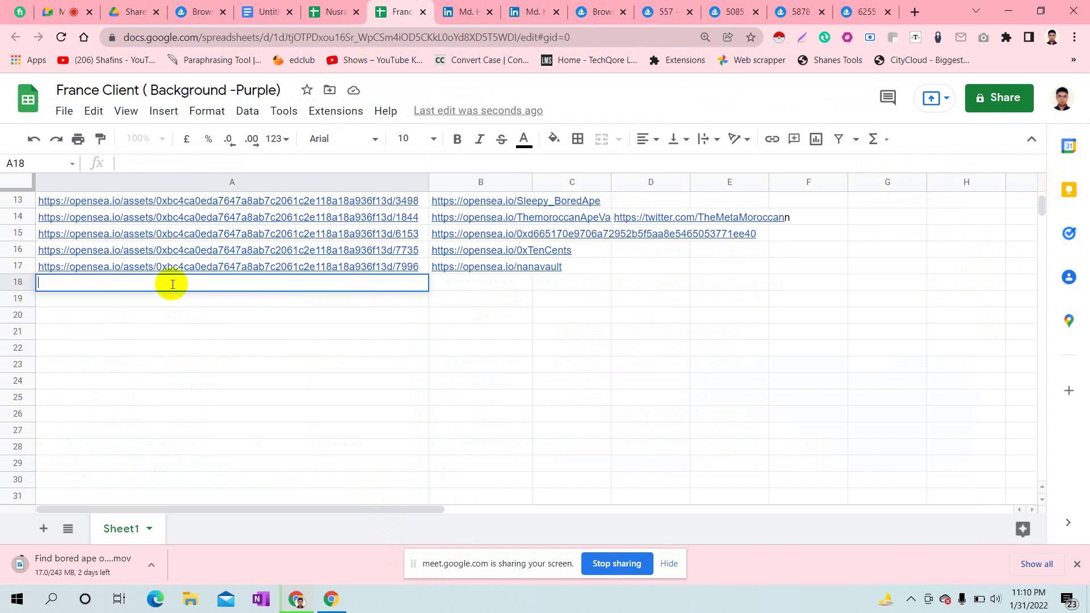
{"action": "key", "text": "ctrl+v"}
{"action": "left_click", "coordinate": [347, 353]}
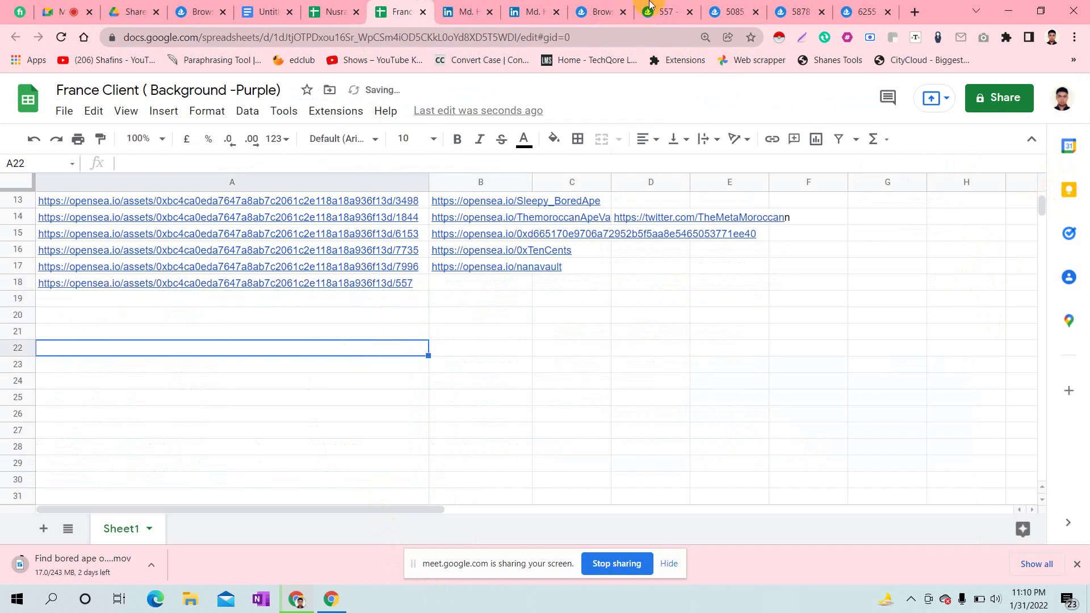
- Put the #557 owner's OpenSea profile link into cell B18
{"action": "left_click", "coordinate": [679, 5]}
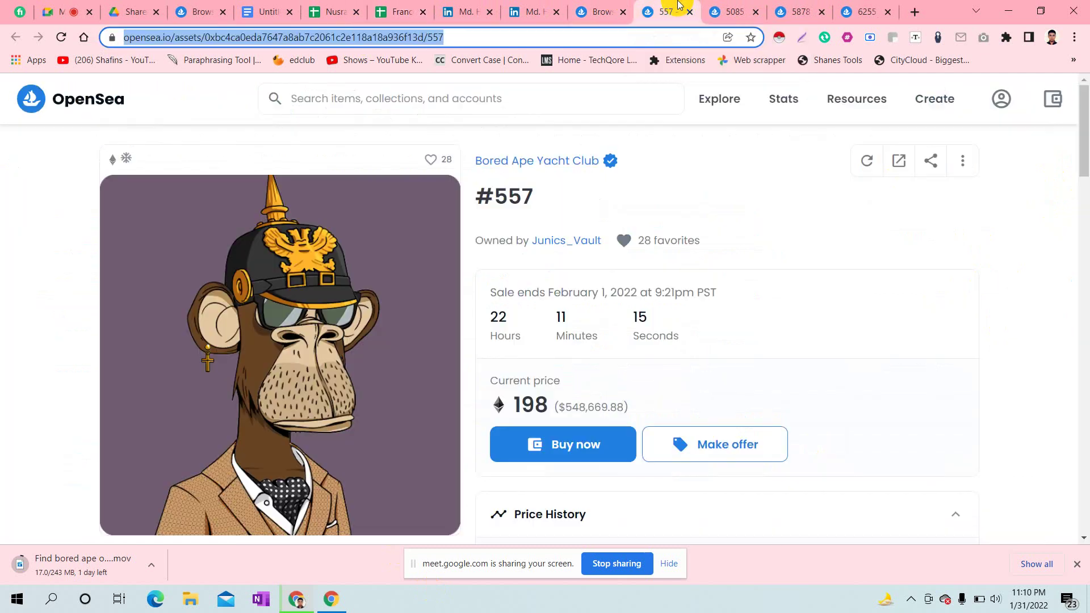
{"action": "left_click", "coordinate": [562, 244]}
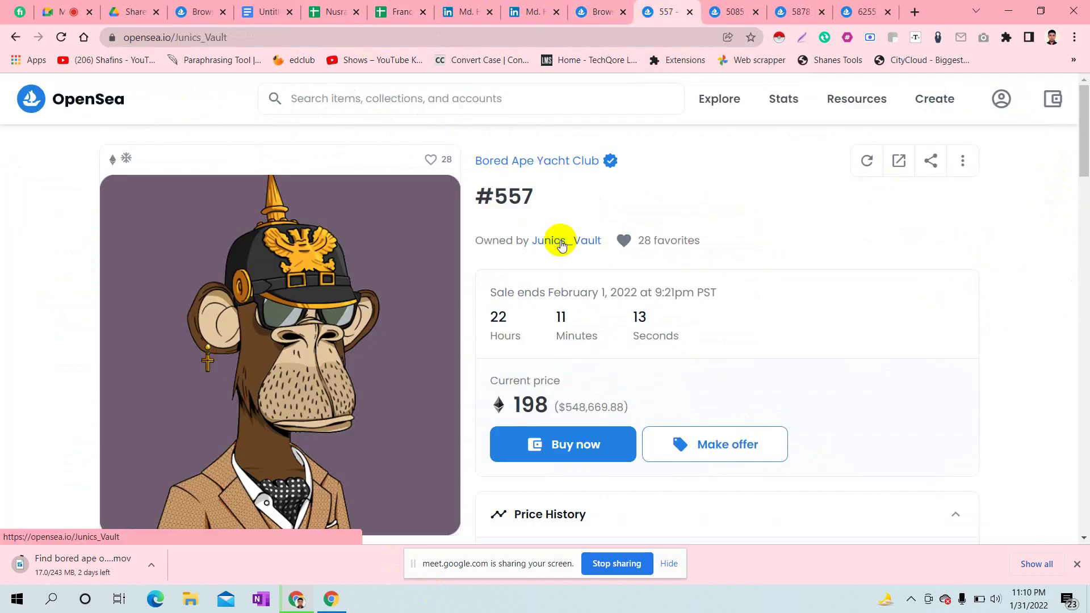
{"action": "left_click", "coordinate": [130, 41]}
{"action": "key", "text": "ctrl+c"}
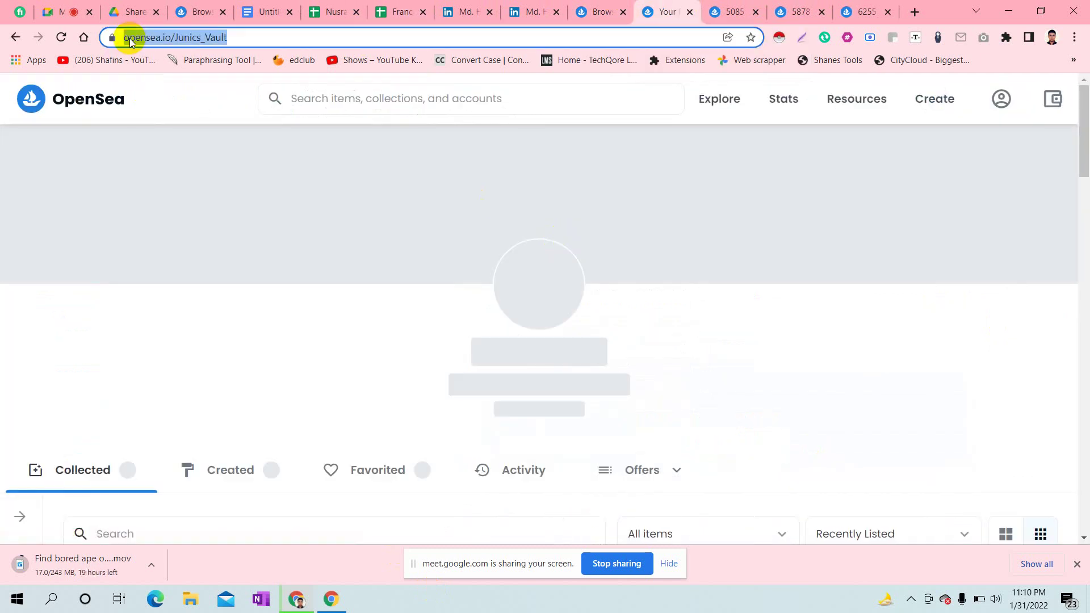
{"action": "left_click", "coordinate": [398, 12]}
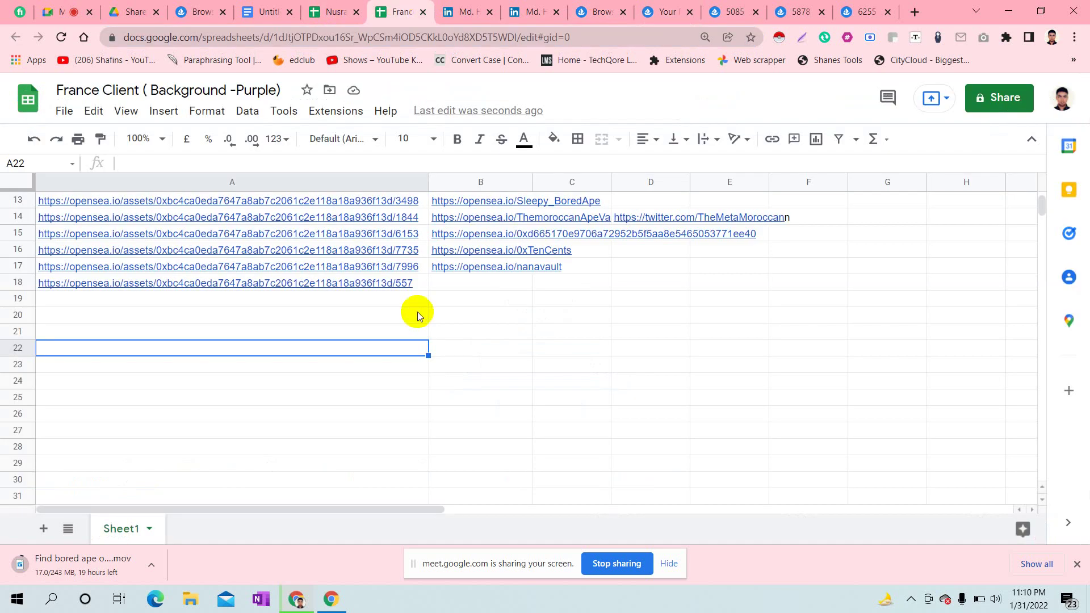
{"action": "left_click", "coordinate": [441, 284]}
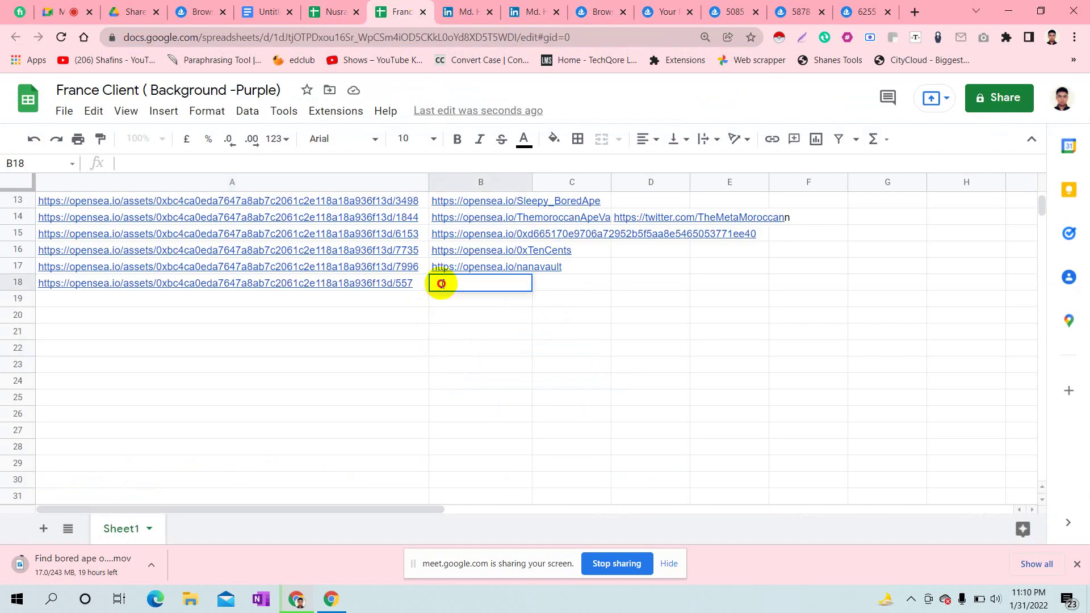
{"action": "key", "text": "ctrl+v"}
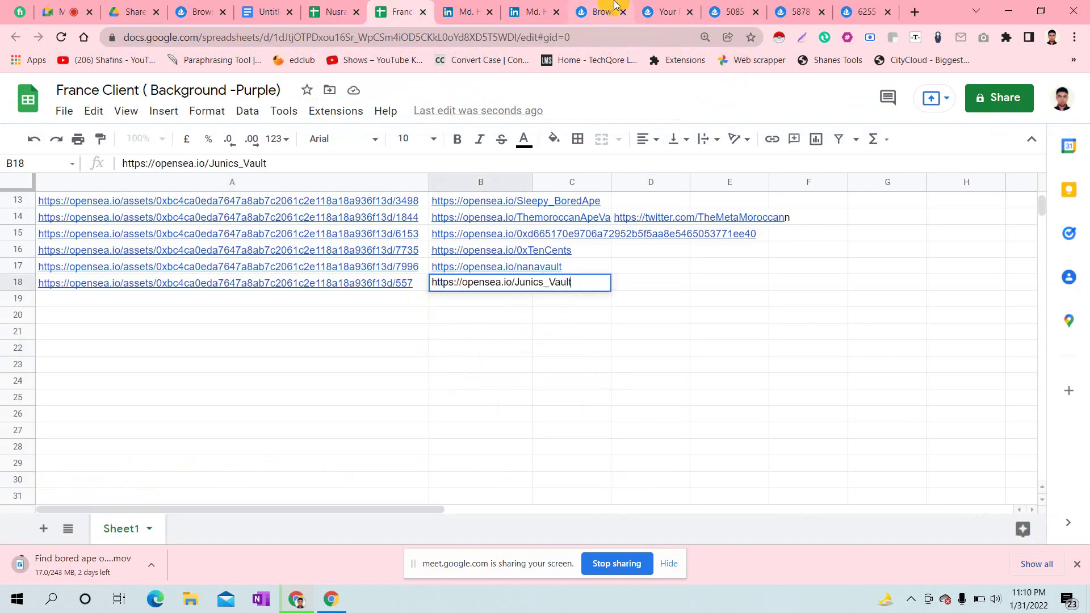
{"action": "left_click", "coordinate": [667, 9]}
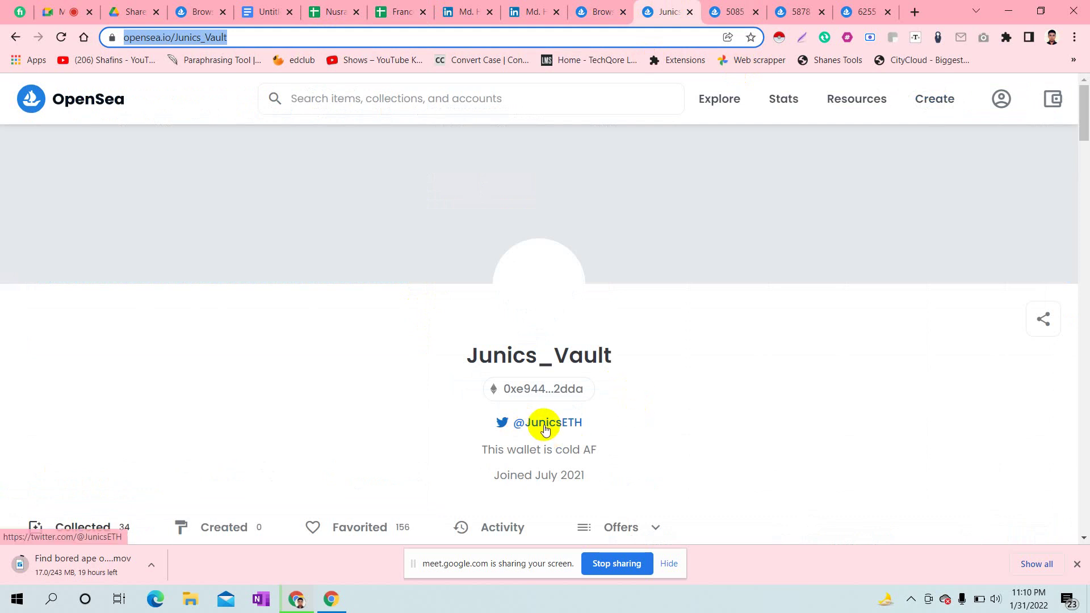
{"action": "right_click", "coordinate": [545, 426]}
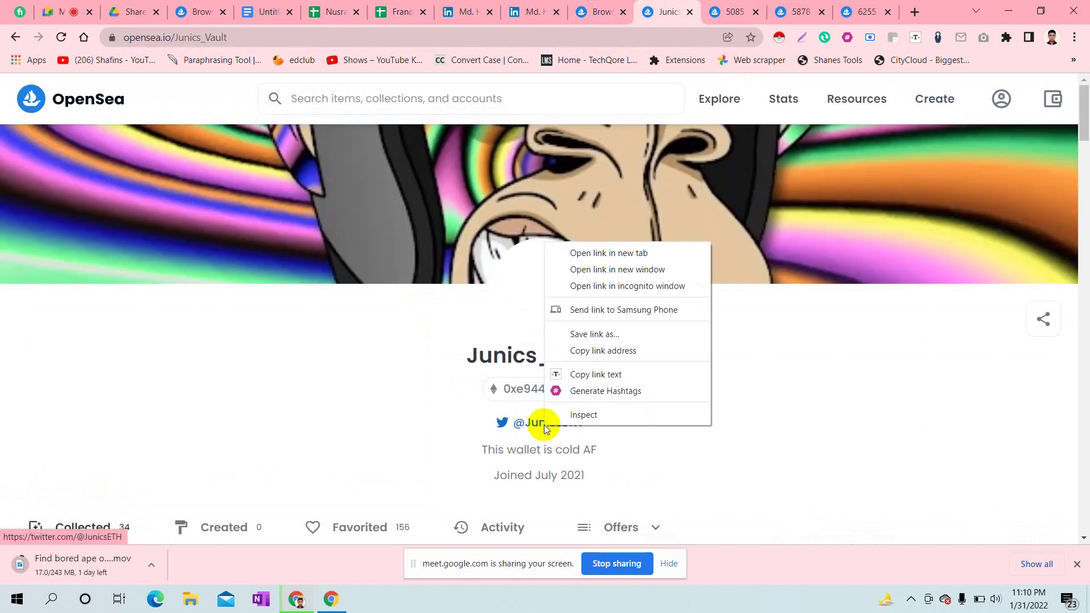
{"action": "left_click", "coordinate": [602, 352]}
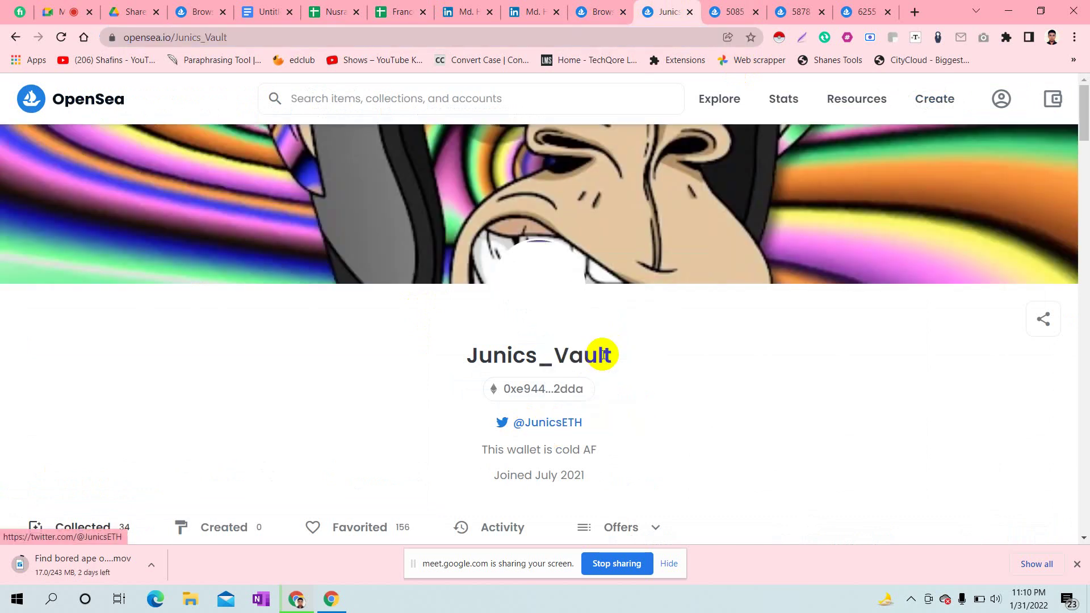
{"action": "left_click", "coordinate": [342, 8]}
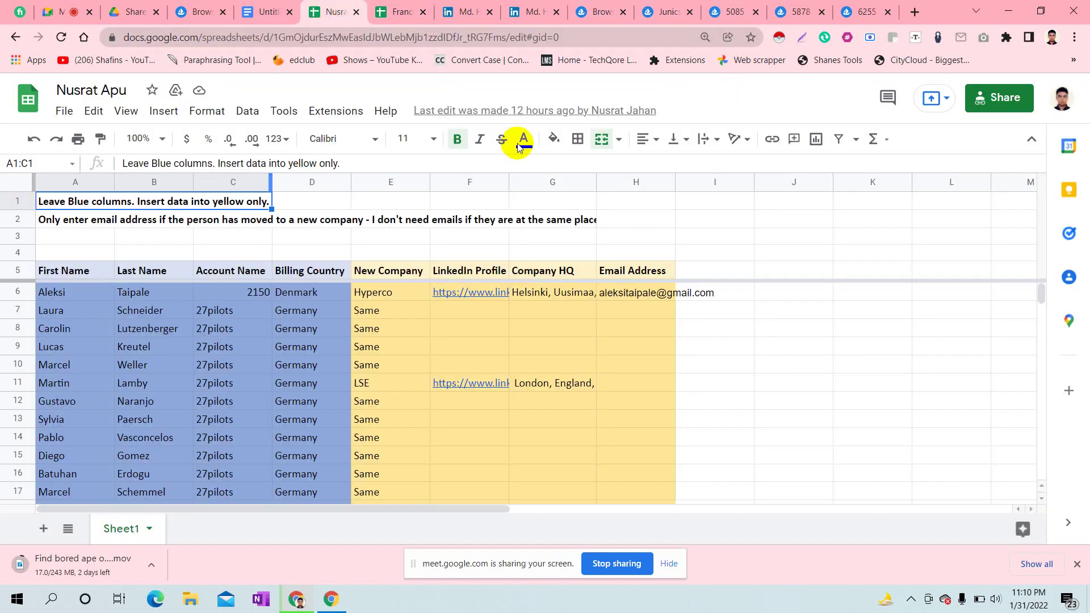
{"action": "left_click", "coordinate": [407, 6]}
{"action": "left_click", "coordinate": [624, 345]}
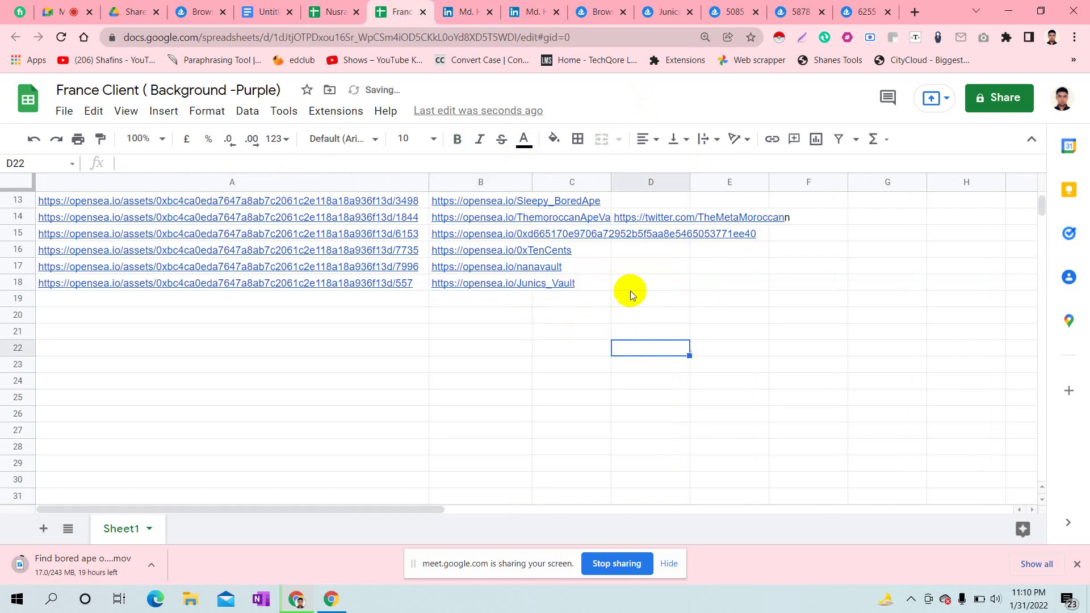
{"action": "double_click", "coordinate": [599, 283]}
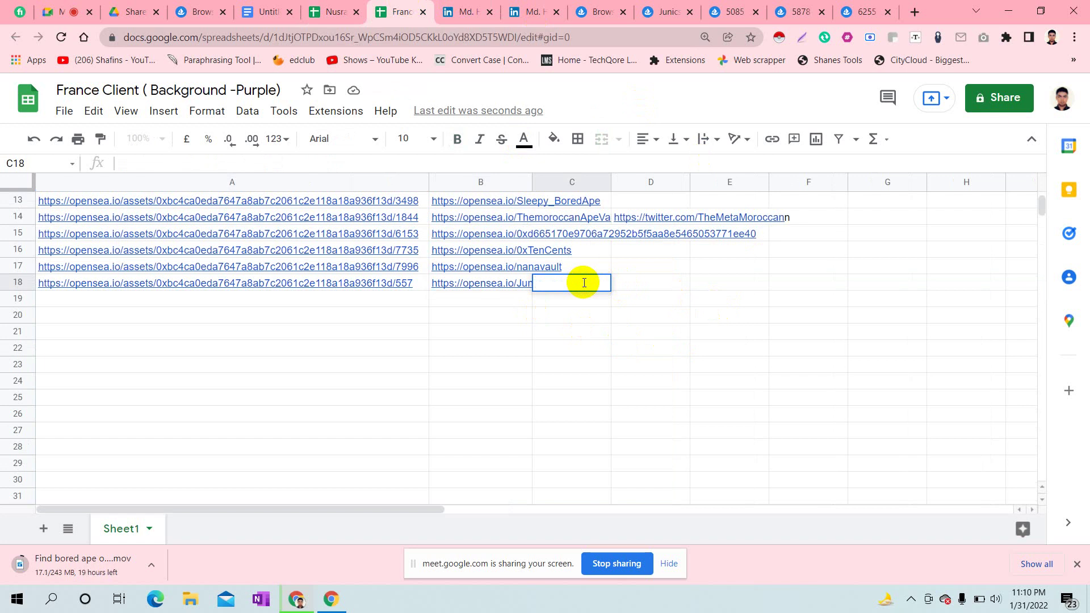
{"action": "key", "text": "ctrl+v"}
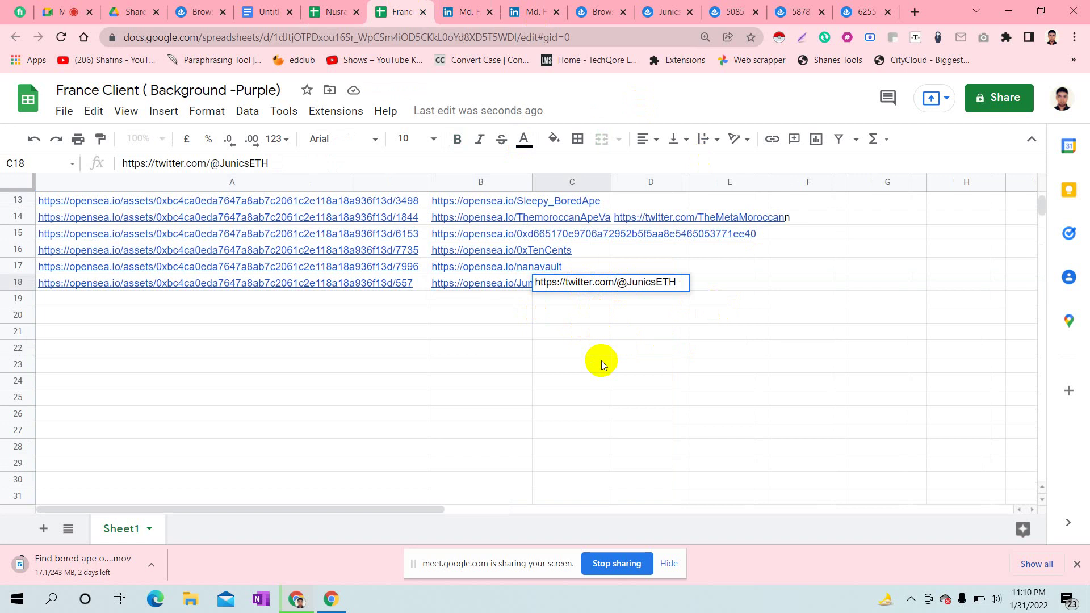
{"action": "left_click", "coordinate": [734, 335]}
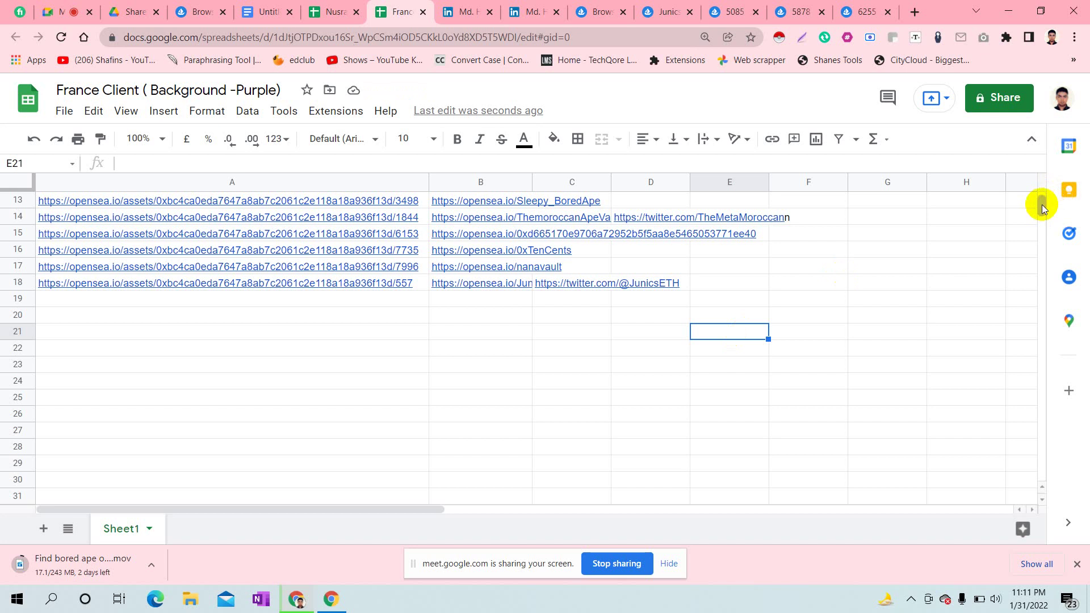
{"action": "left_click_drag", "start_coordinate": [1041, 205], "coordinate": [1043, 195]}
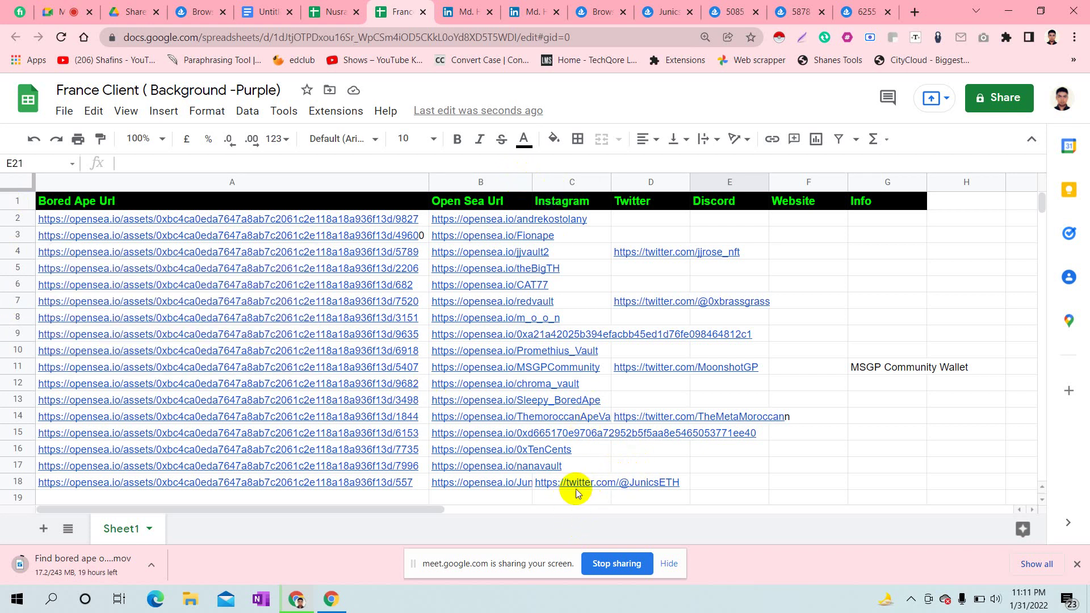
{"action": "mouse_move", "coordinate": [576, 492]}
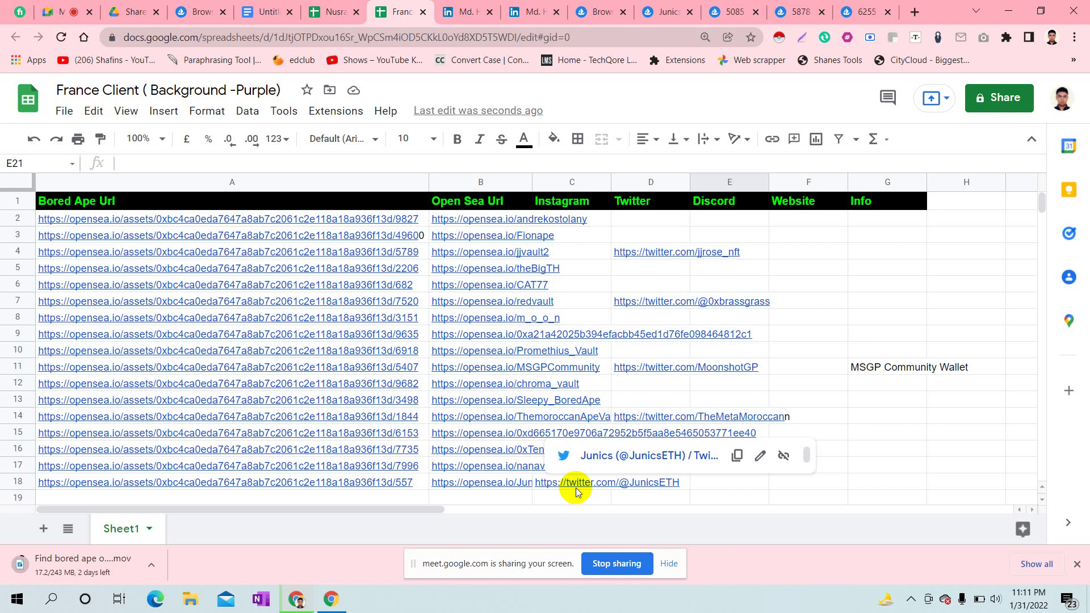
- Admit the waiting participant into the Meet call, then return to the France Client sheet
{"action": "left_click", "coordinate": [63, 6]}
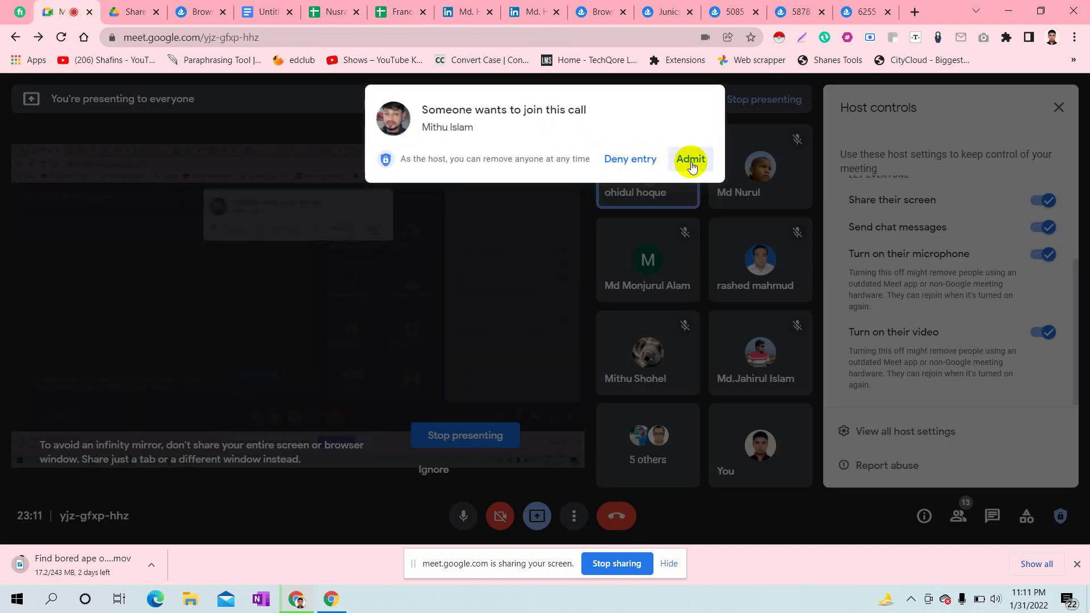
{"action": "left_click", "coordinate": [690, 160]}
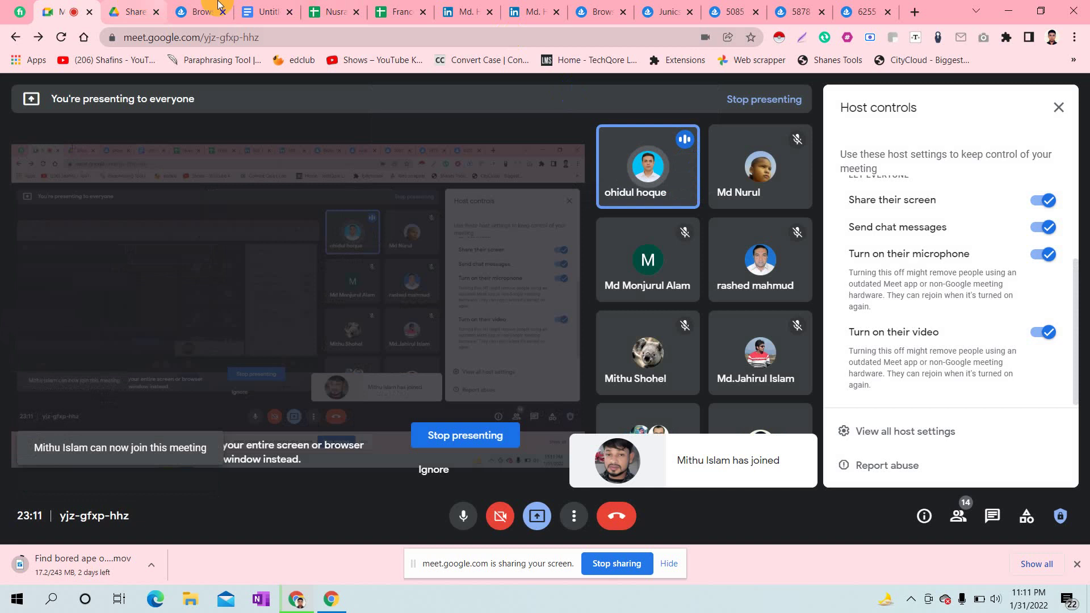
{"action": "left_click", "coordinate": [392, 4]}
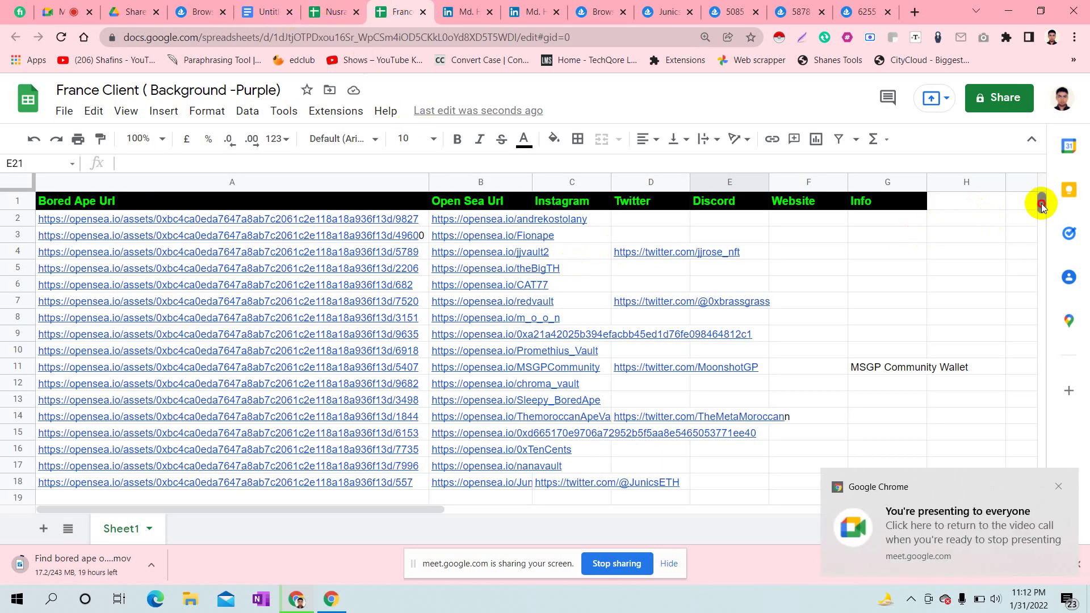
- Freeze row 1 of the France Client sheet using View > Freeze > 1 row
{"action": "scroll", "coordinate": [1042, 202], "scroll_direction": "down", "scroll_amount": 4}
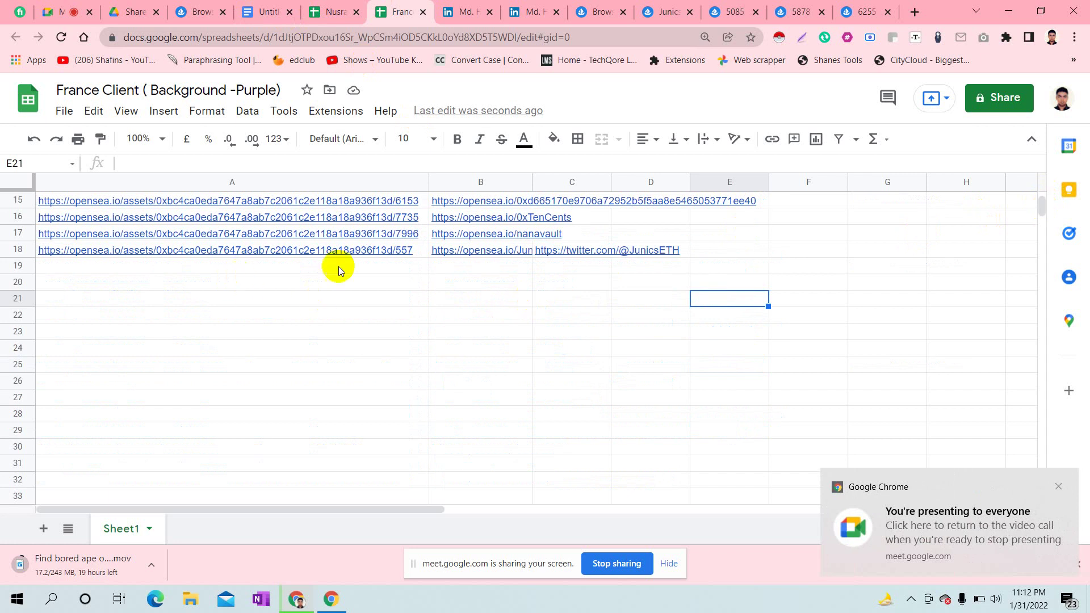
{"action": "mouse_move", "coordinate": [562, 249]}
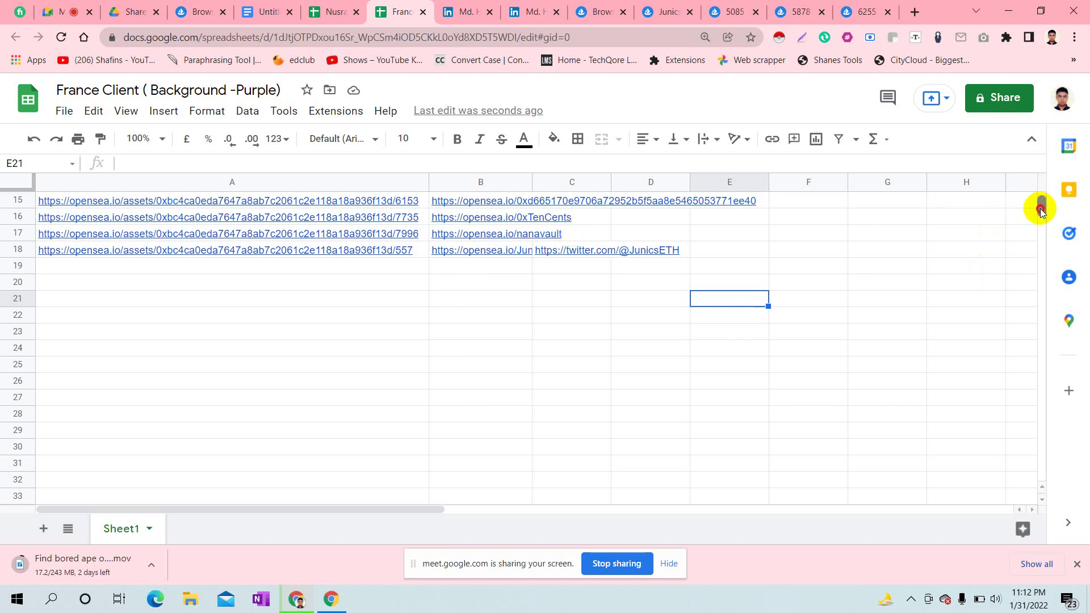
{"action": "left_click_drag", "start_coordinate": [1040, 205], "coordinate": [1035, 186]}
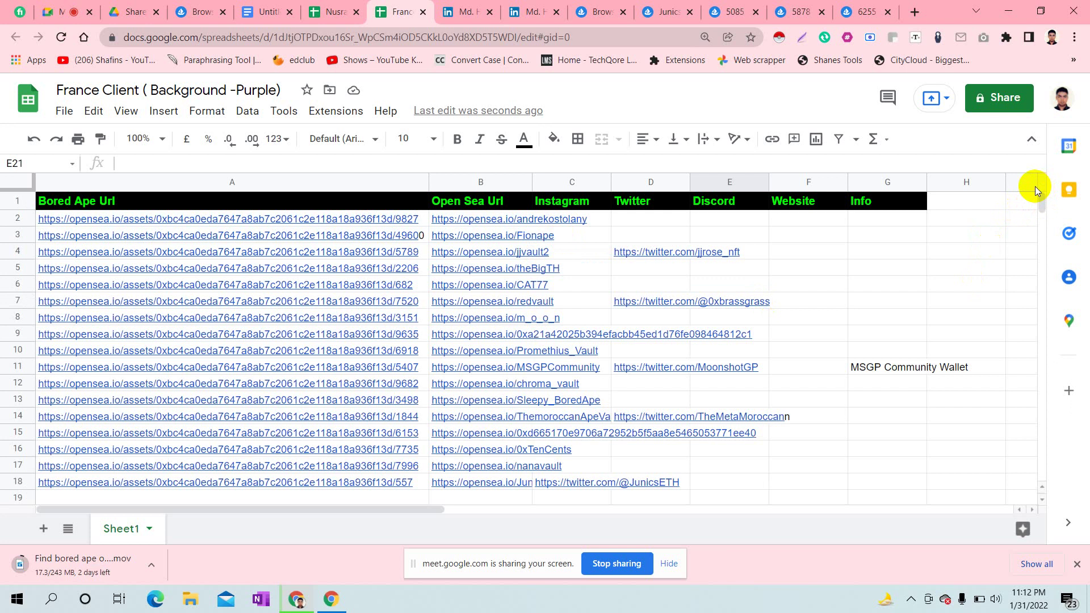
{"action": "left_click", "coordinate": [11, 196]}
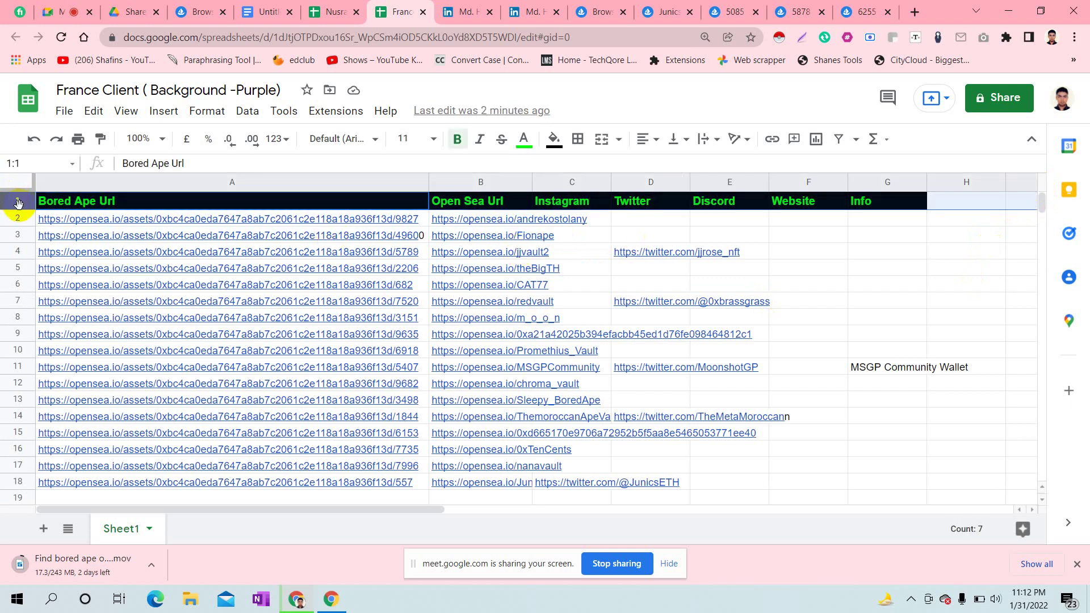
{"action": "left_click", "coordinate": [135, 110]}
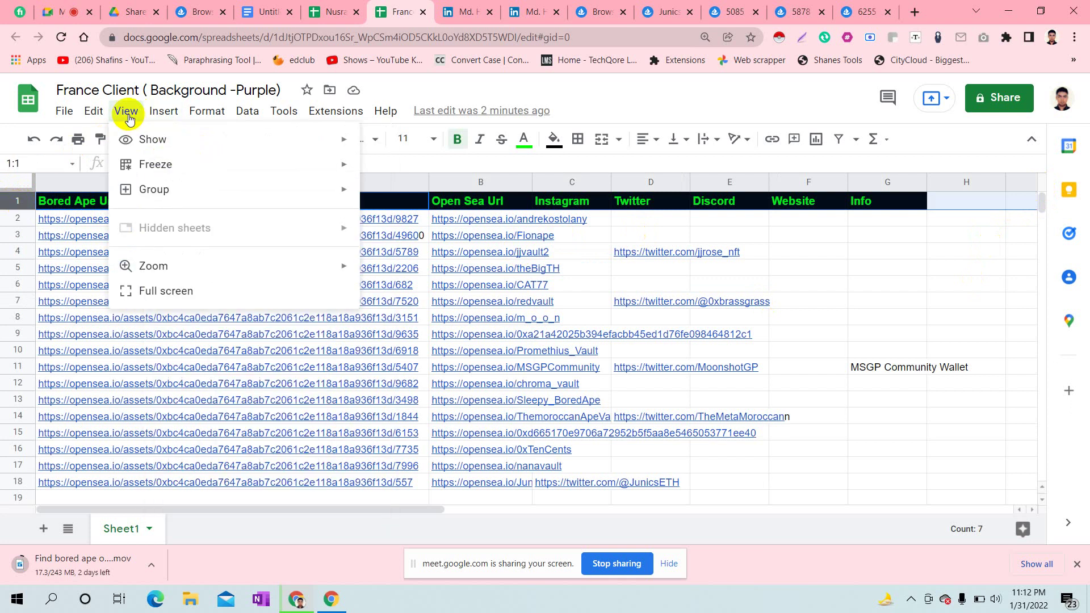
{"action": "left_click", "coordinate": [161, 166]}
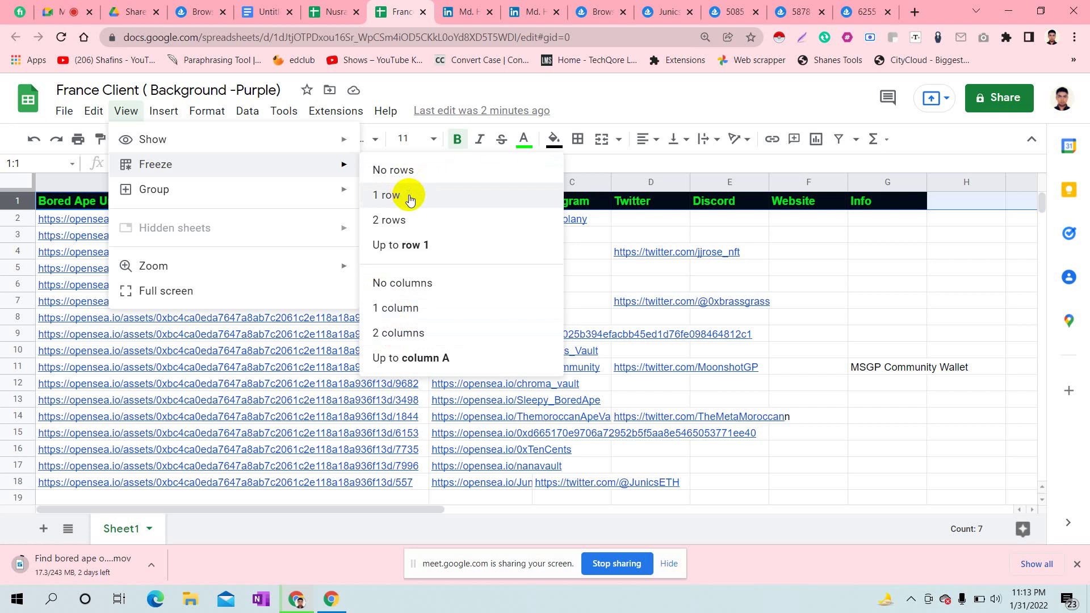
{"action": "left_click", "coordinate": [409, 196]}
{"action": "left_click", "coordinate": [187, 272]}
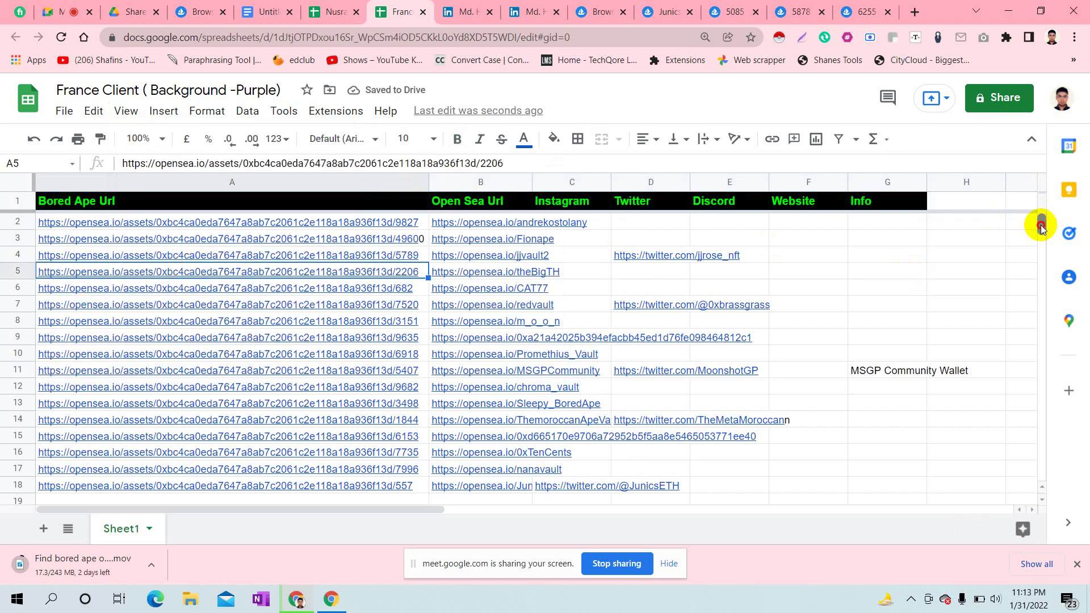
{"action": "left_click_drag", "start_coordinate": [1041, 225], "coordinate": [1042, 250]}
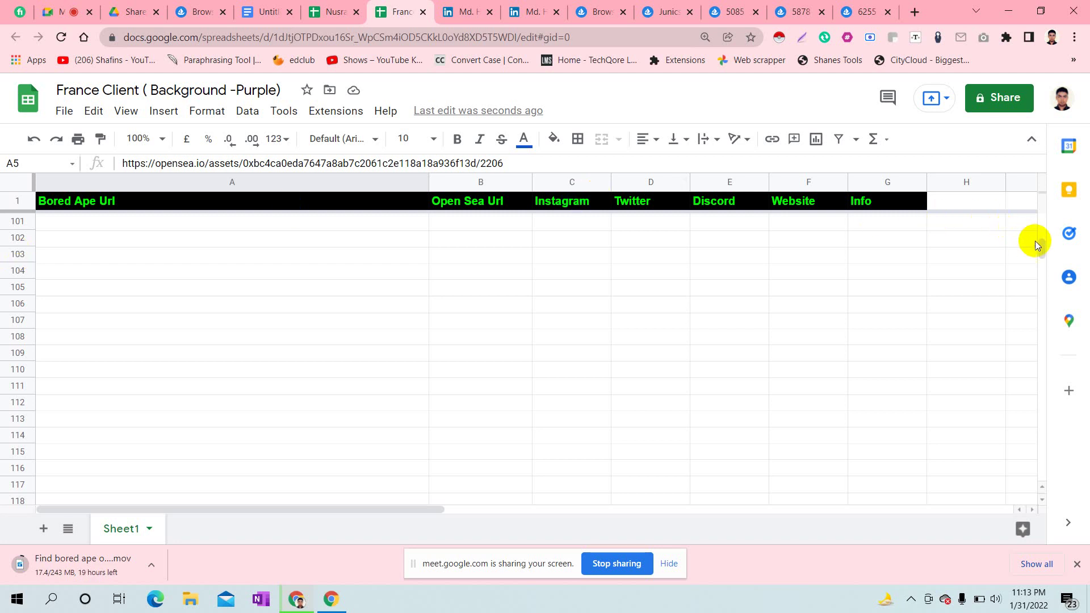
{"action": "left_click_drag", "start_coordinate": [1040, 247], "coordinate": [1042, 243]}
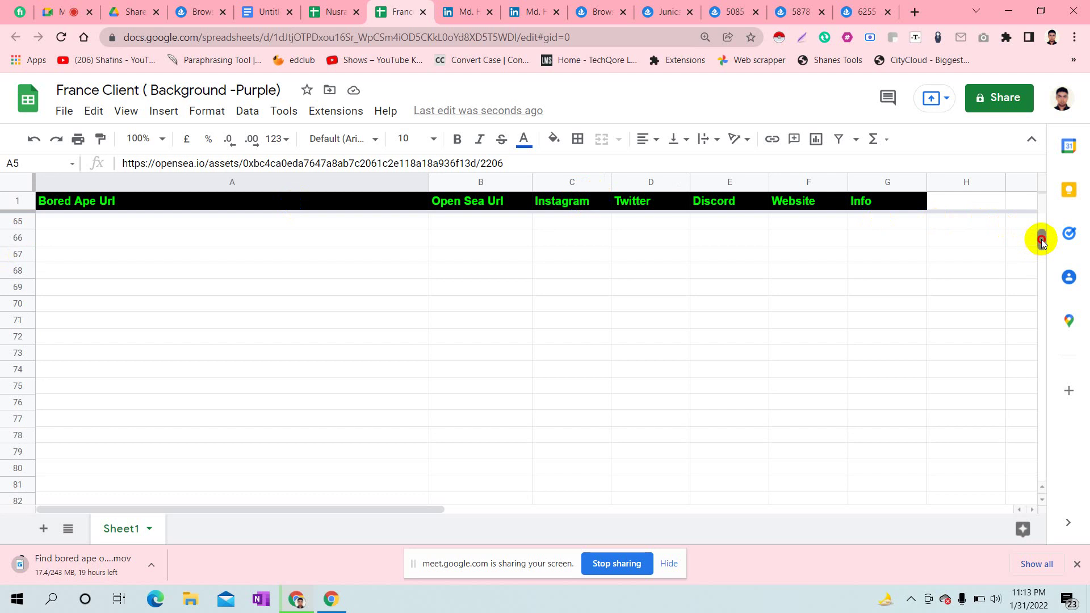
{"action": "scroll", "coordinate": [1042, 242], "scroll_direction": "up", "scroll_amount": 1}
{"action": "left_click_drag", "start_coordinate": [1042, 243], "coordinate": [1044, 230]}
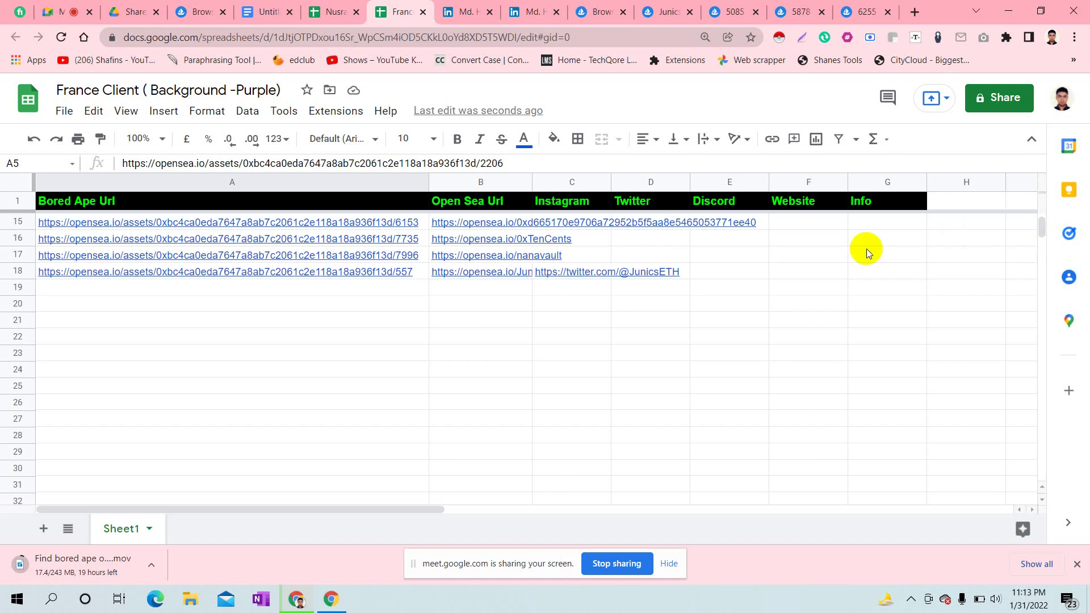
- Move the misplaced Twitter link from C18 into D18 in the Twitter column
{"action": "left_click", "coordinate": [591, 275]}
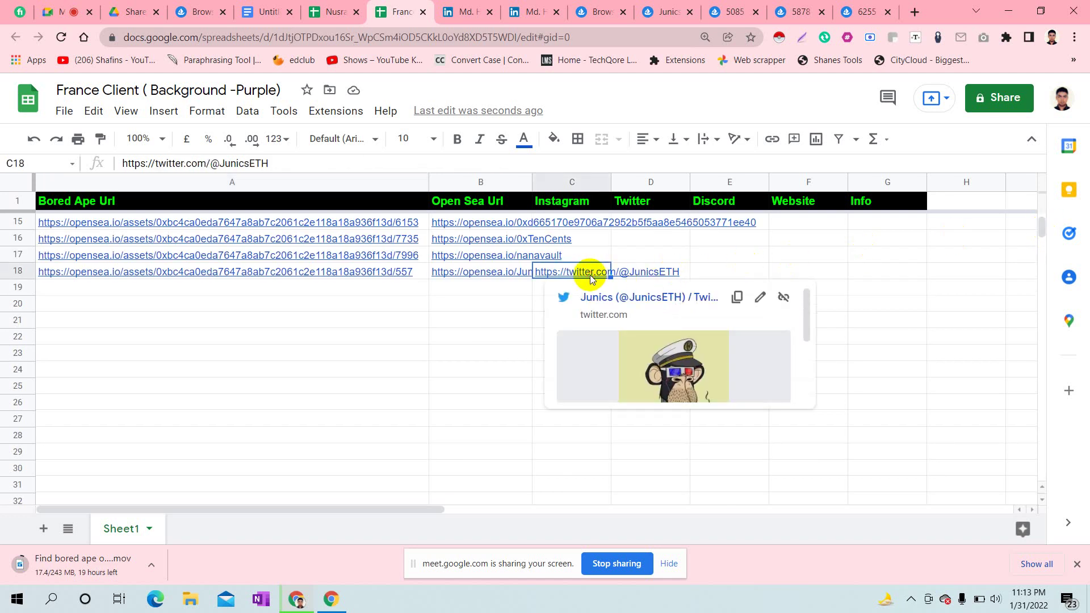
{"action": "right_click", "coordinate": [591, 275]}
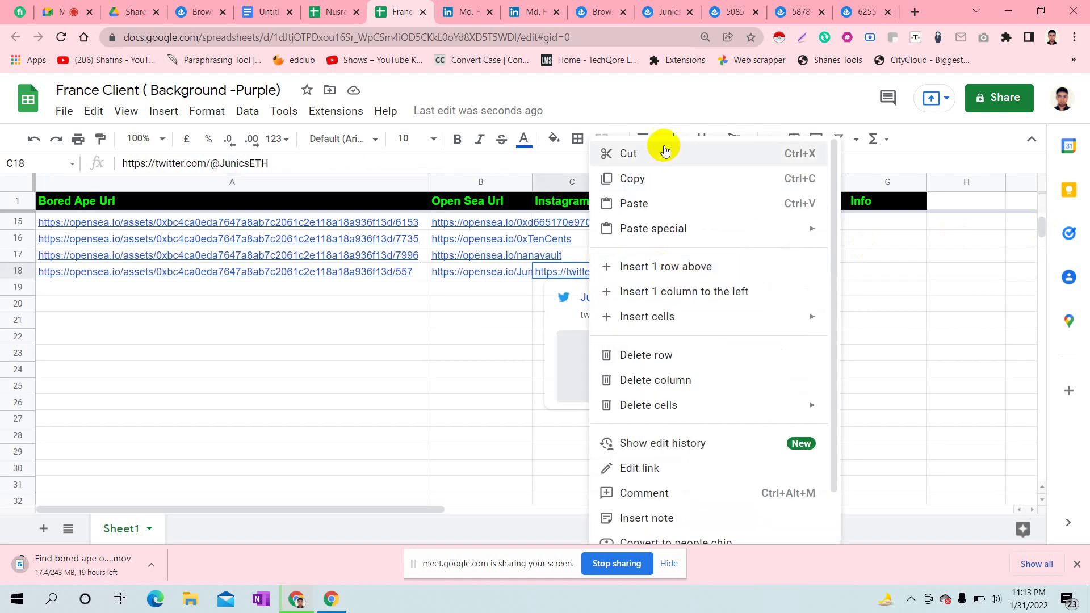
{"action": "left_click", "coordinate": [652, 159]}
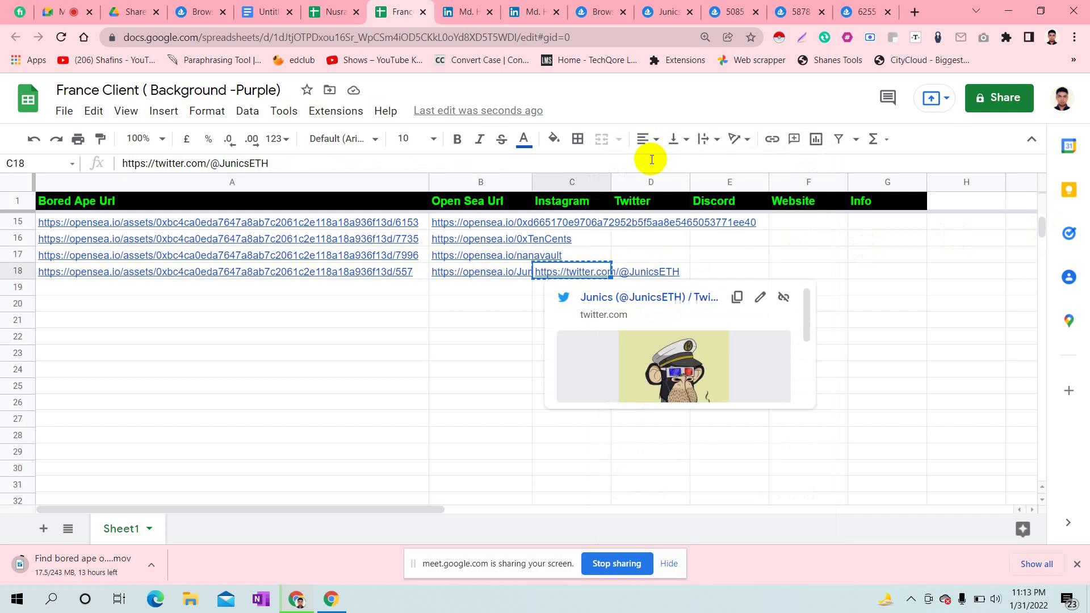
{"action": "left_click", "coordinate": [676, 271]}
{"action": "type", "text": "https://twitter.com/@JunicsETH"}
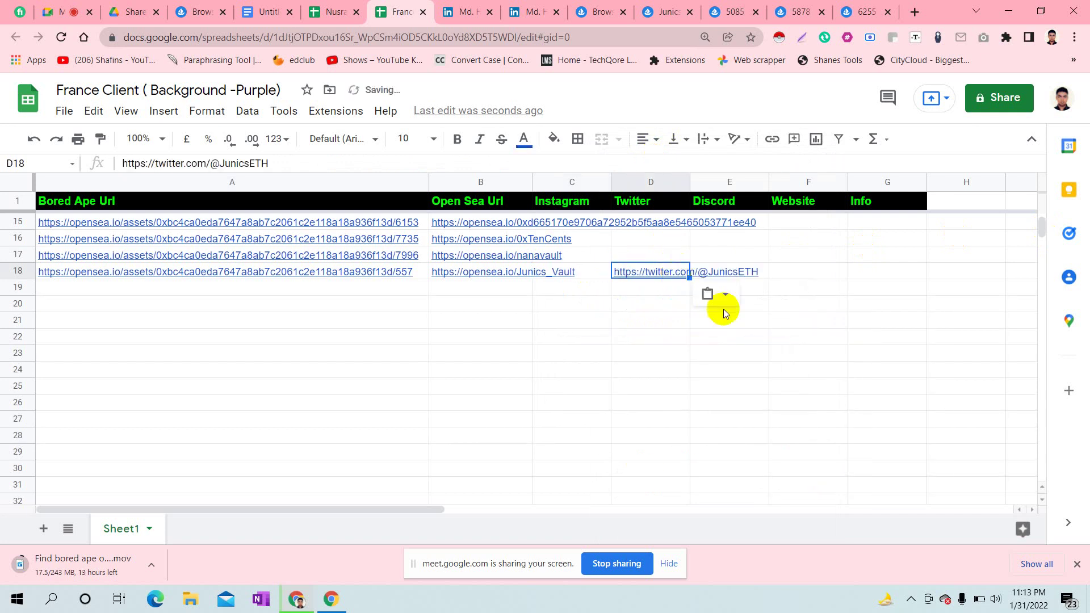
{"action": "left_click", "coordinate": [731, 351]}
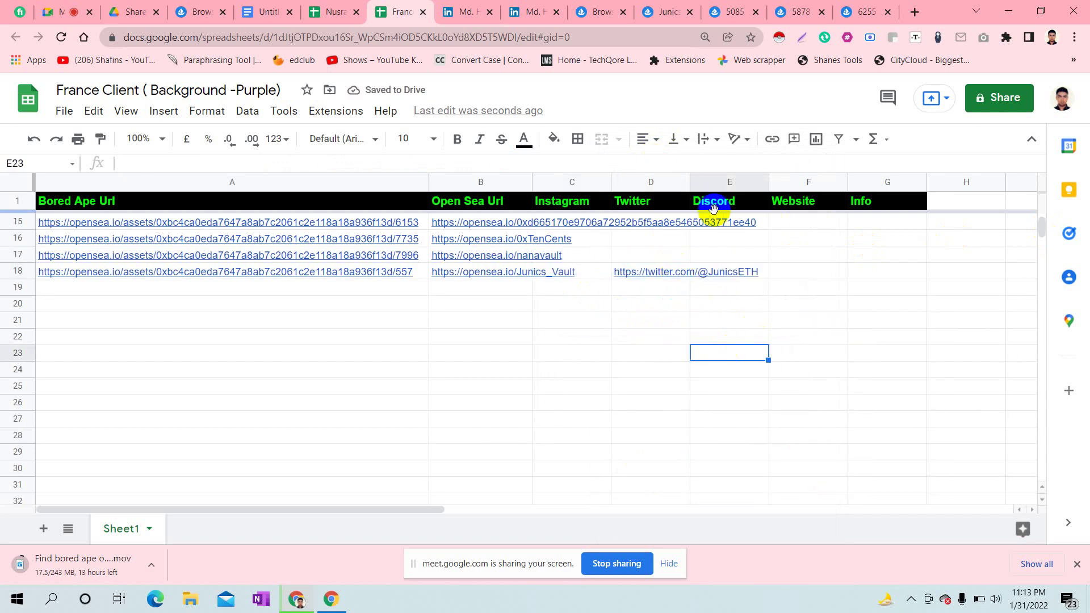
- Copy the OpenSea bio 'This wallet is cold AF' into Info cell G18
{"action": "left_click", "coordinate": [659, 13]}
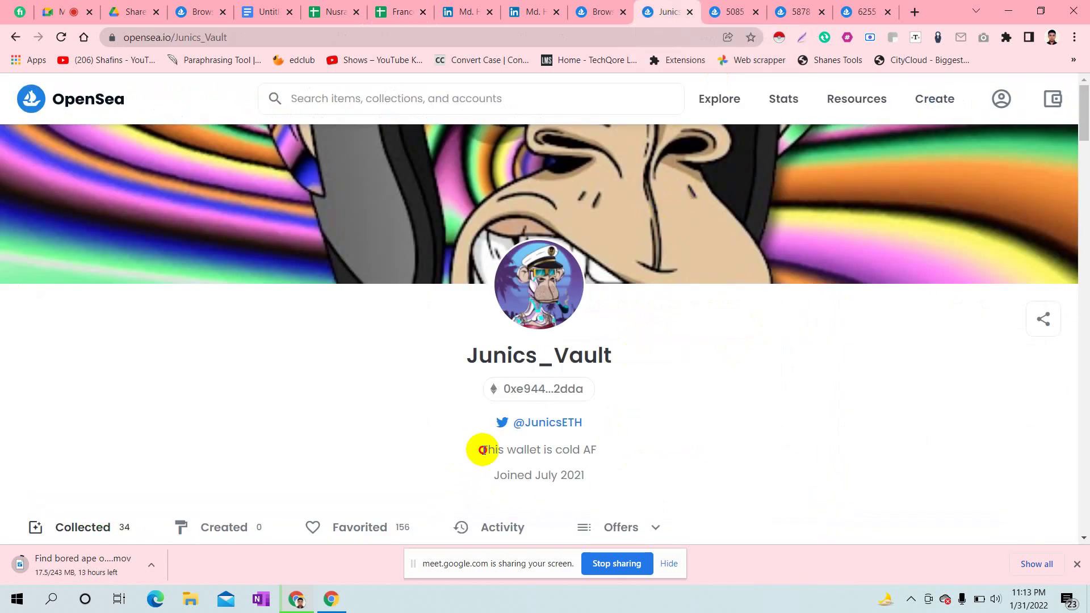
{"action": "left_click_drag", "start_coordinate": [479, 449], "coordinate": [628, 452]}
{"action": "key", "text": "ctrl+c"}
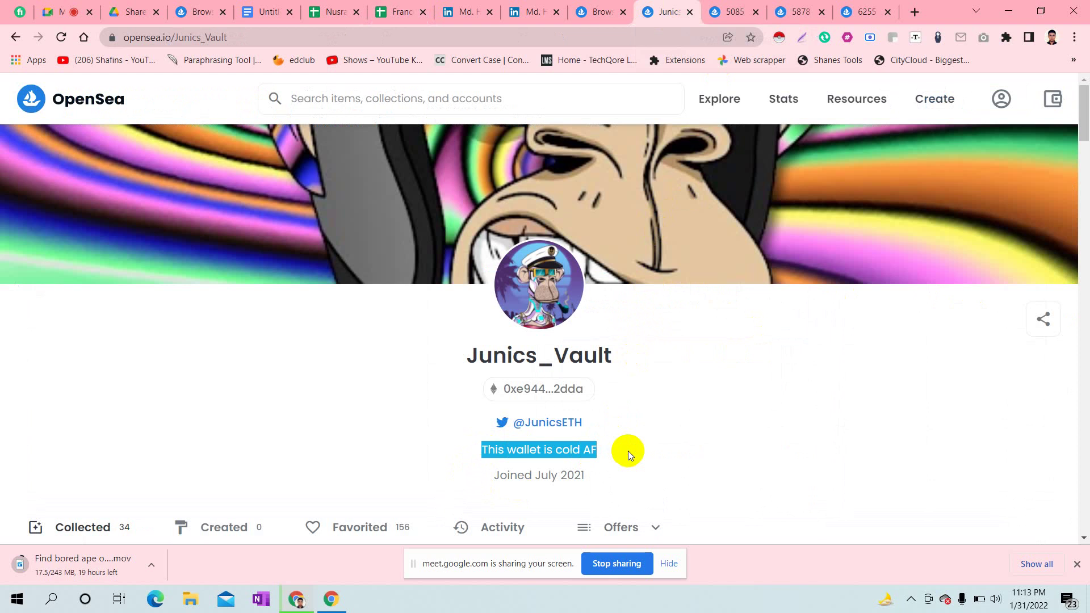
{"action": "left_click", "coordinate": [407, 5]}
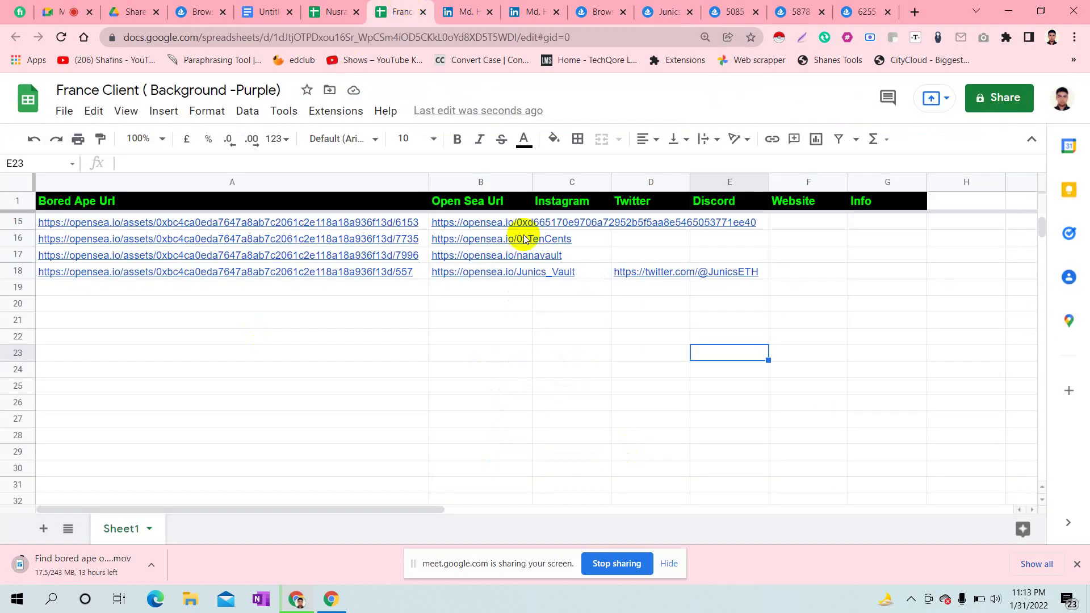
{"action": "double_click", "coordinate": [870, 272]}
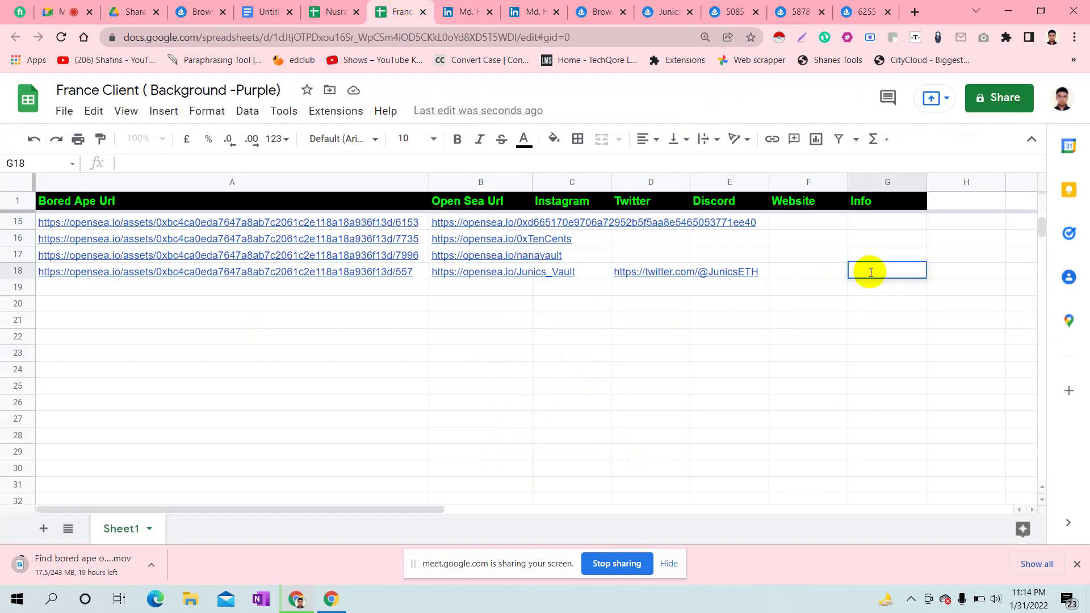
{"action": "key", "text": "ctrl+v"}
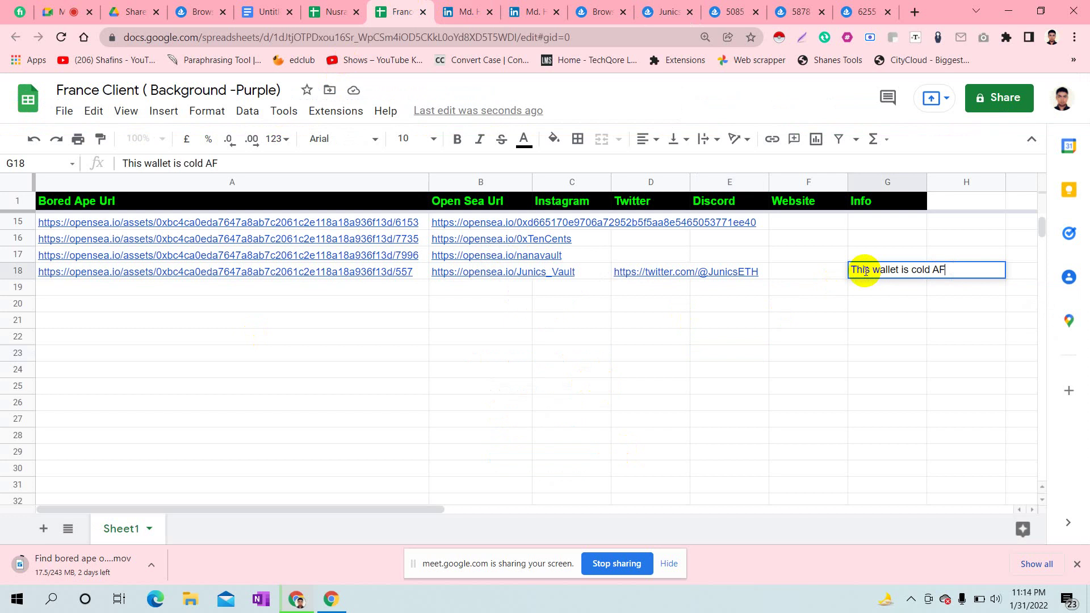
{"action": "left_click", "coordinate": [768, 369]}
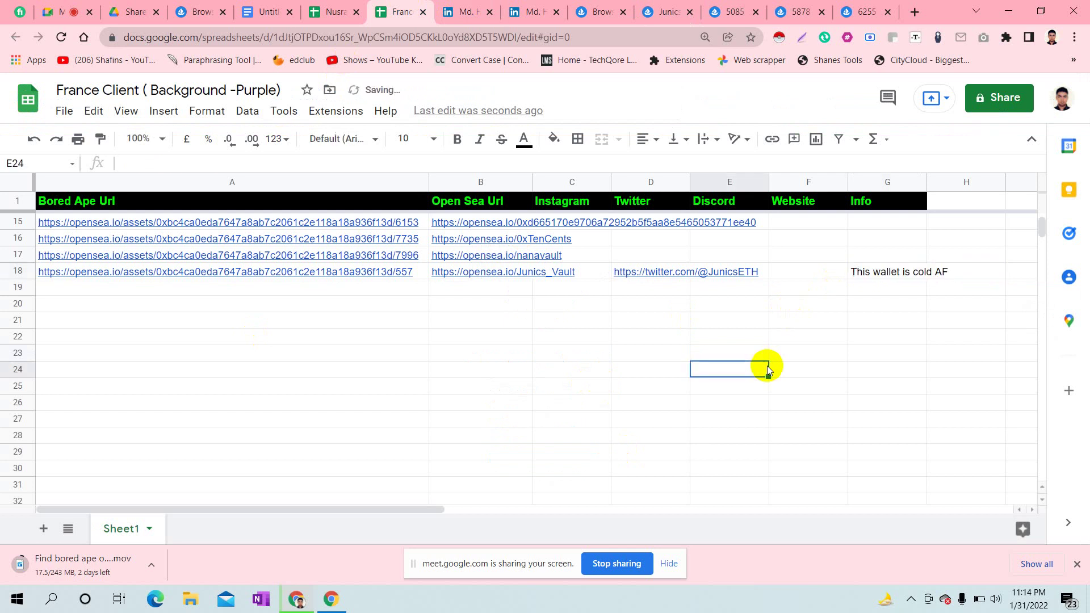
{"action": "left_click", "coordinate": [666, 7]}
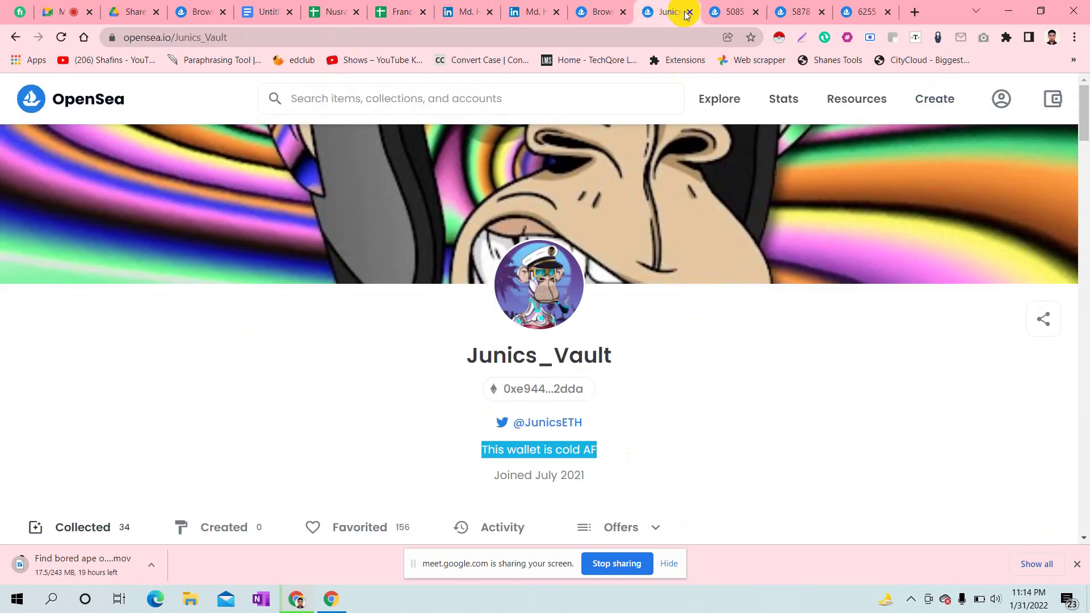
{"action": "left_click", "coordinate": [689, 12]}
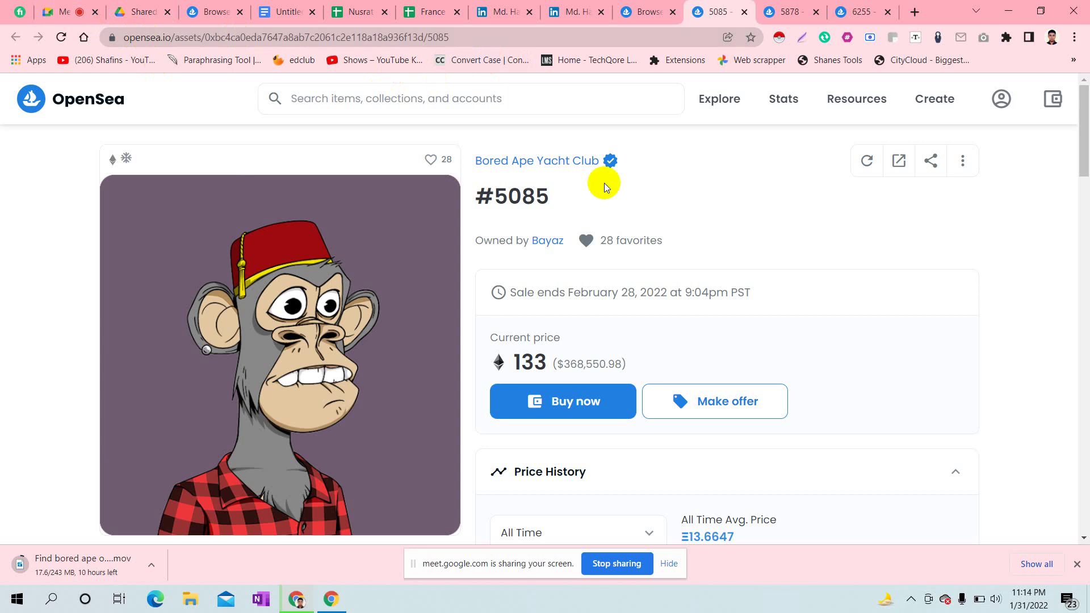
{"action": "left_click", "coordinate": [539, 239]}
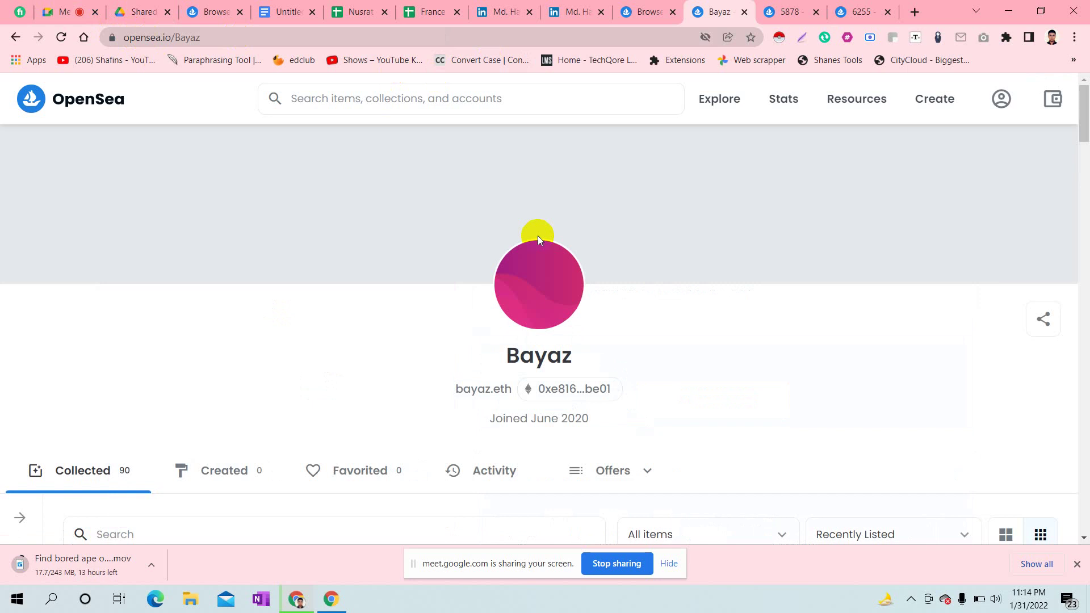
{"action": "left_click", "coordinate": [61, 11]}
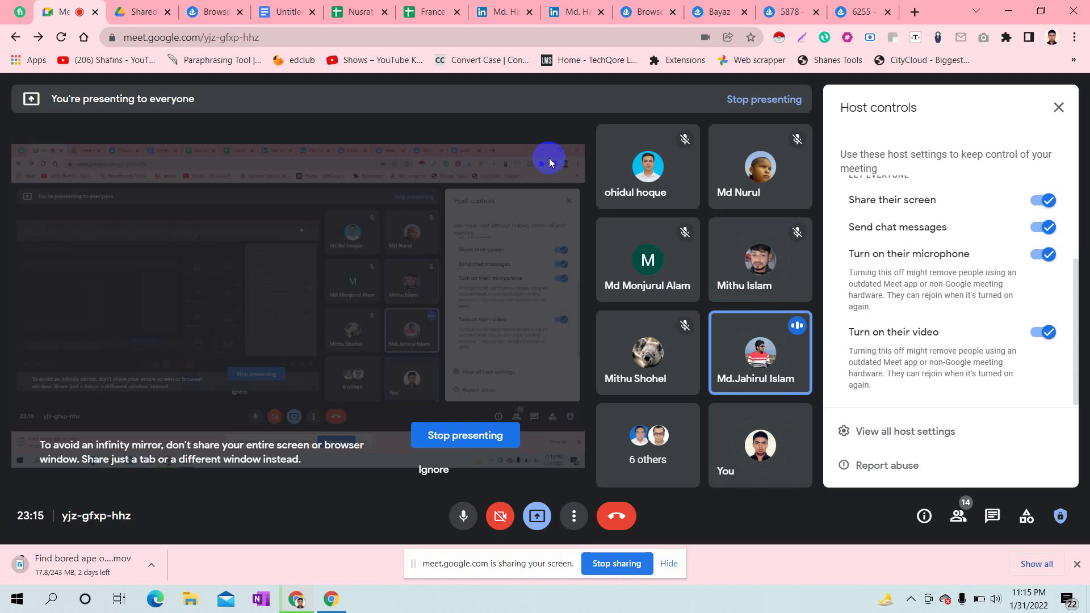
- Select the participant's e-mail address shared in the Meet chat, then return to the sheet
{"action": "left_click", "coordinate": [986, 517]}
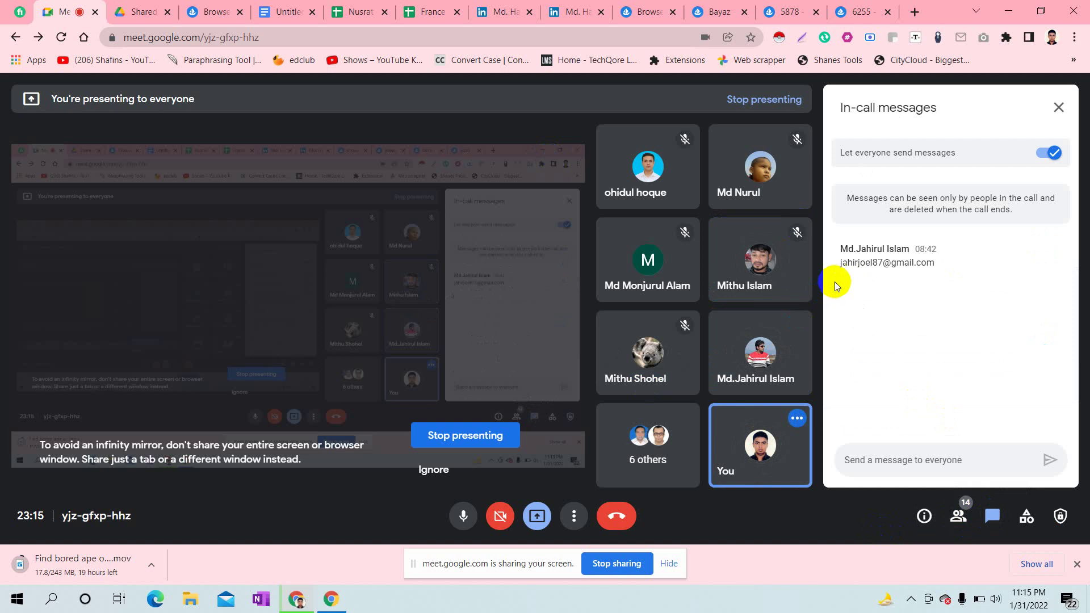
{"action": "left_click", "coordinate": [839, 264]}
{"action": "left_click_drag", "start_coordinate": [839, 265], "coordinate": [935, 272]}
{"action": "key", "text": "ctrl+c"}
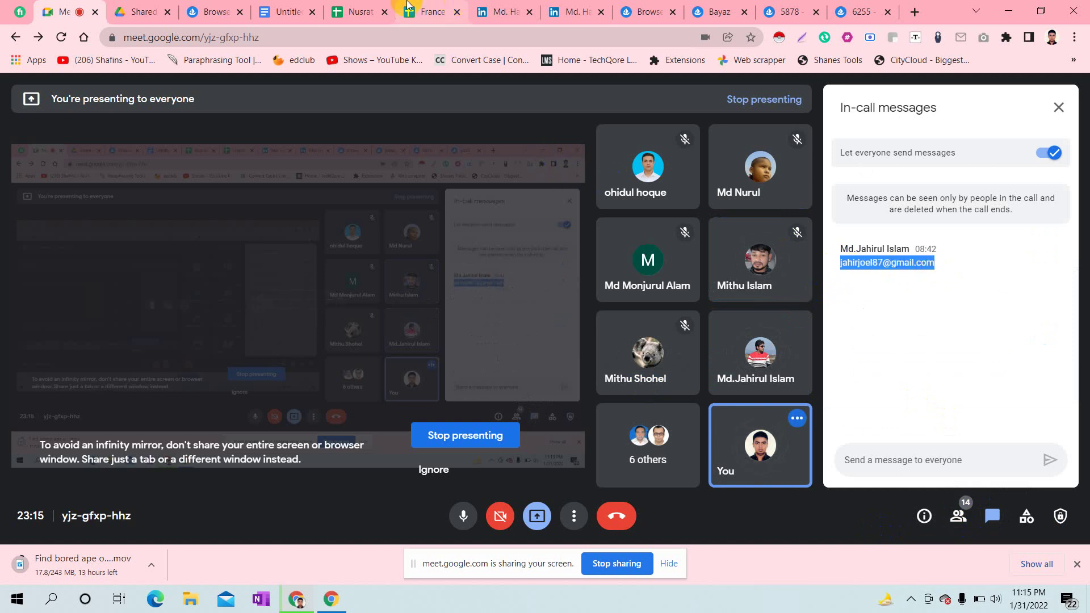
{"action": "left_click", "coordinate": [428, 12]}
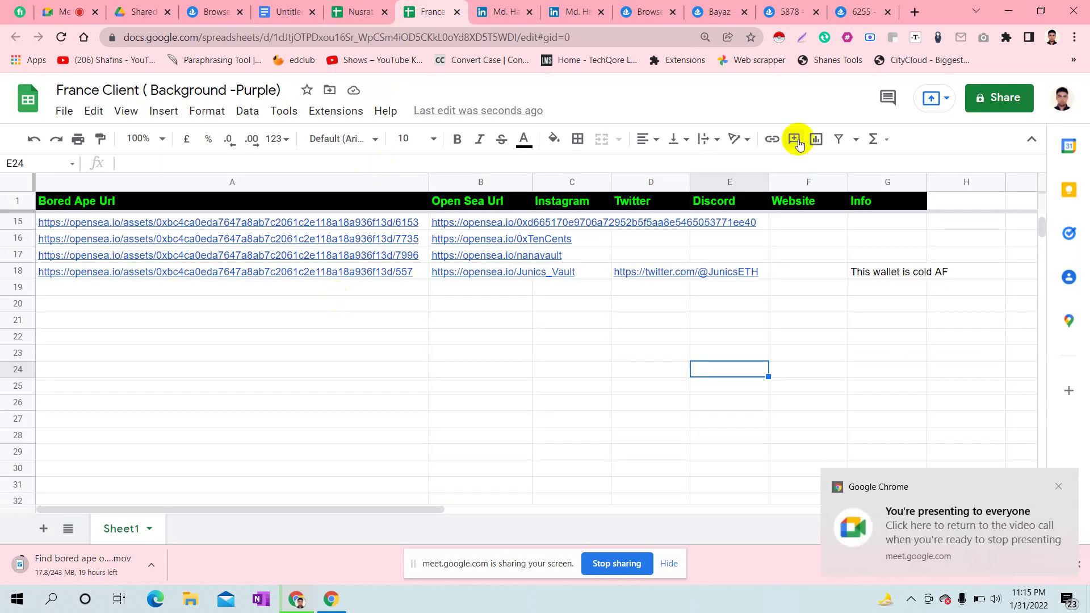
- Share the sheet as Editor with the participant's pasted e-mail address and send the invite
{"action": "left_click", "coordinate": [980, 111]}
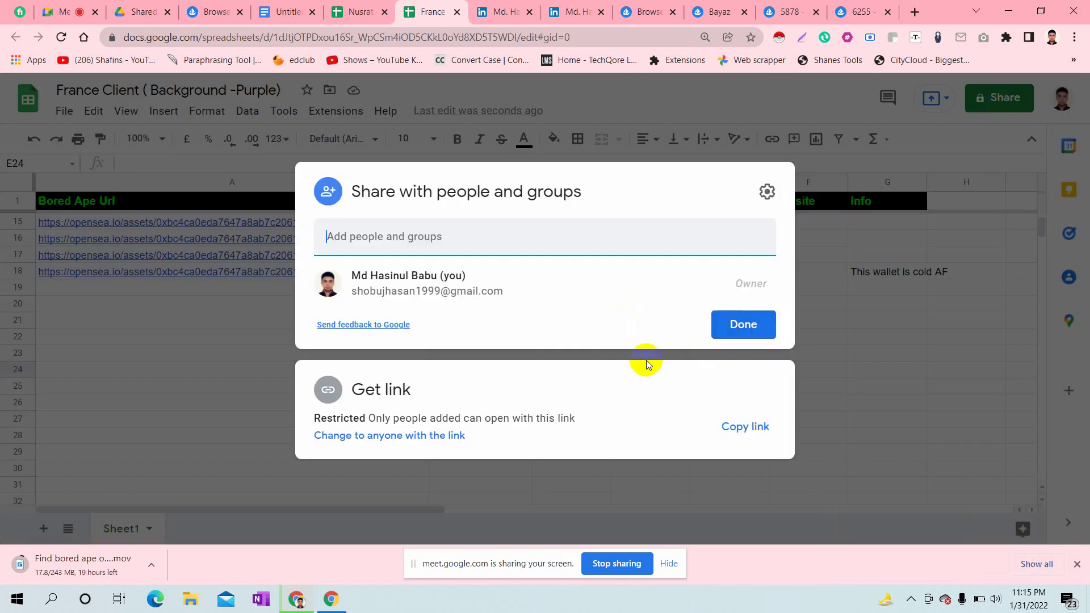
{"action": "left_click", "coordinate": [492, 235]}
{"action": "key", "text": "ctrl+v"}
{"action": "key", "text": "Return"}
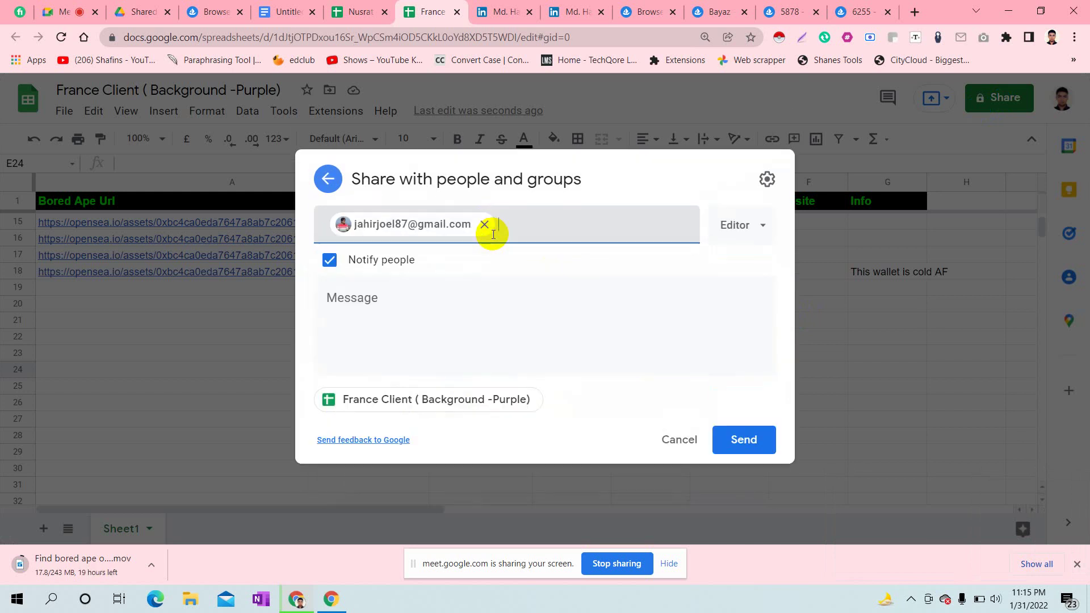
{"action": "left_click", "coordinate": [754, 446]}
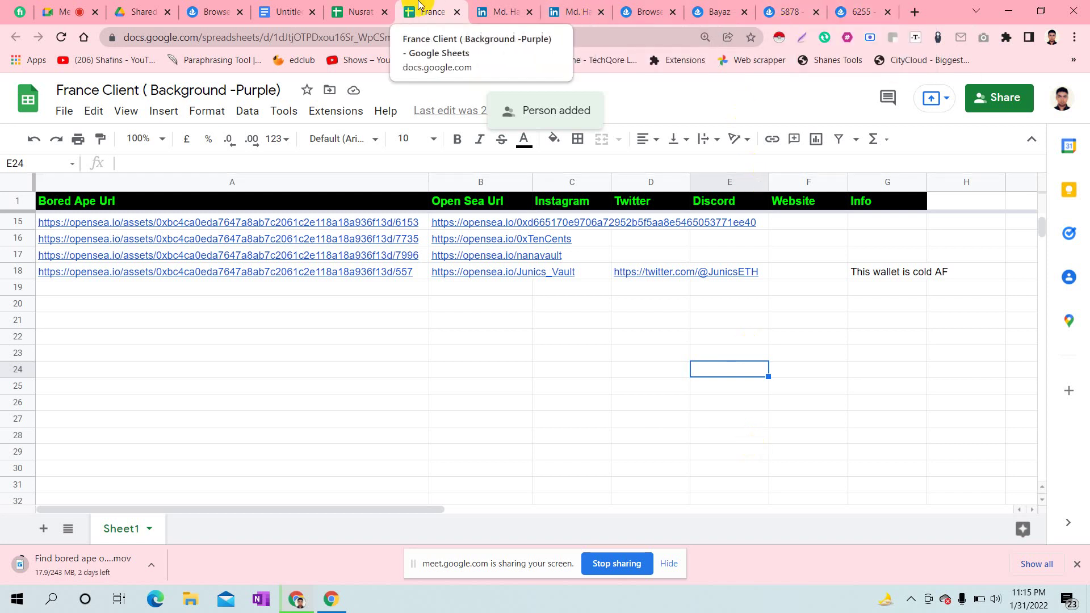
{"action": "left_click", "coordinate": [377, 5]}
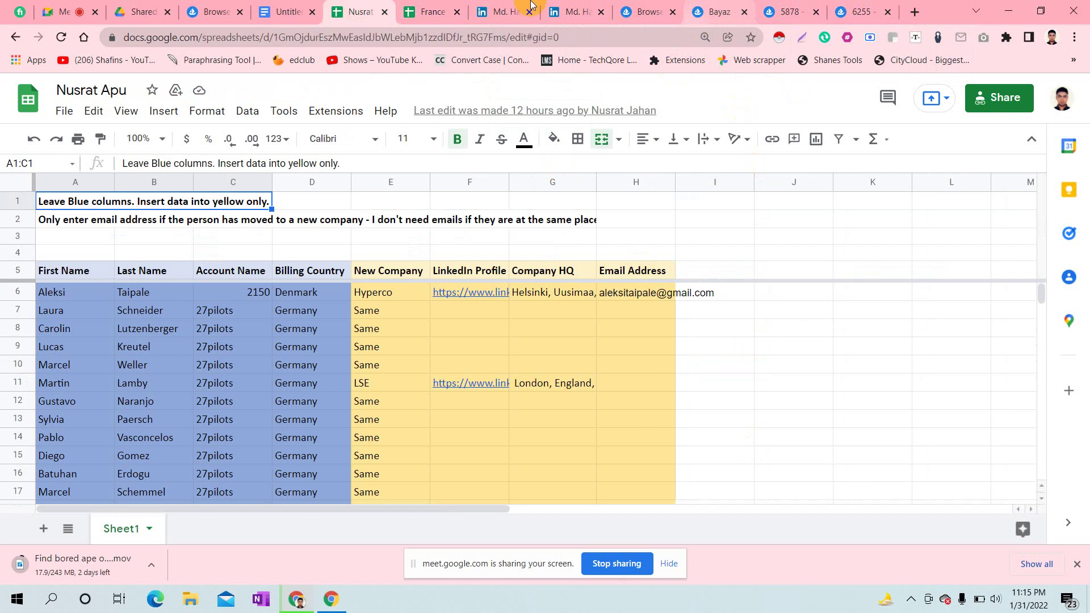
{"action": "key", "text": "ctrl+Tab"}
{"action": "key", "text": "ctrl+2"}
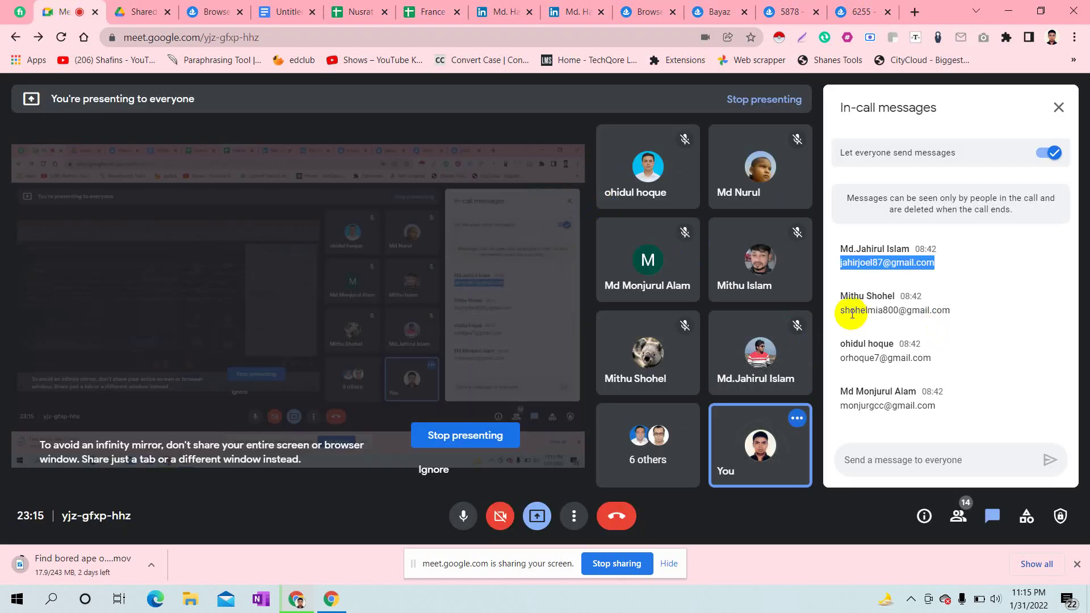
{"action": "left_click_drag", "start_coordinate": [841, 314], "coordinate": [956, 311]}
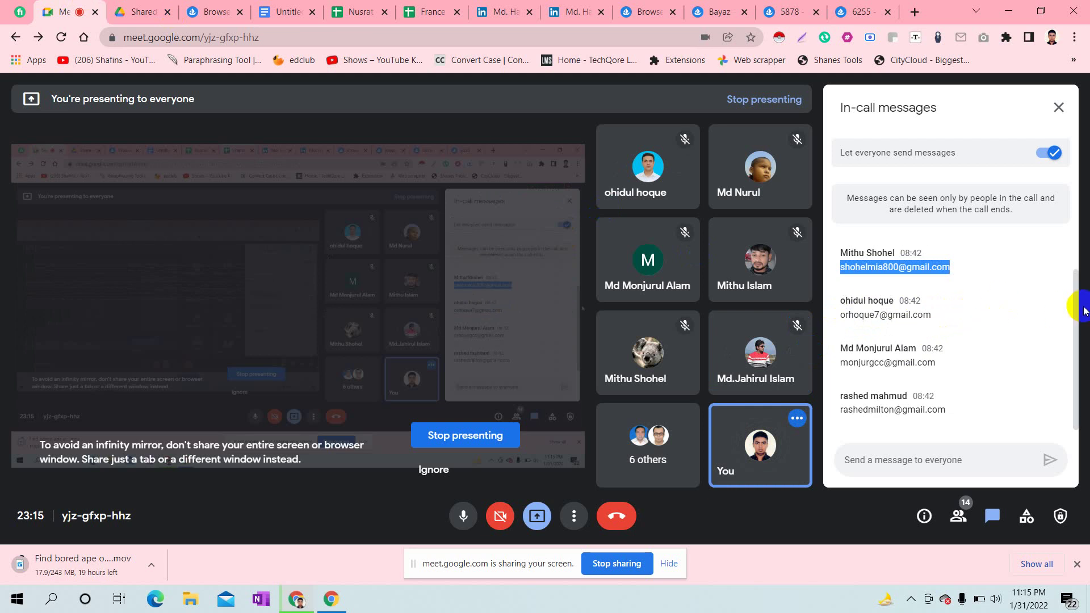
{"action": "left_click_drag", "start_coordinate": [1074, 313], "coordinate": [1077, 299]}
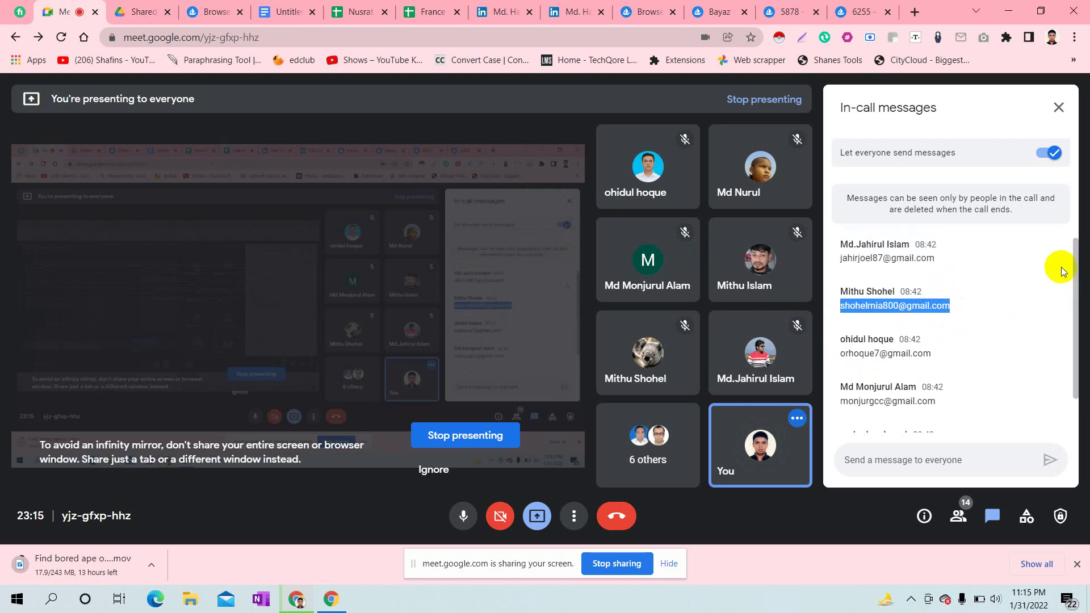
{"action": "left_click", "coordinate": [962, 293]}
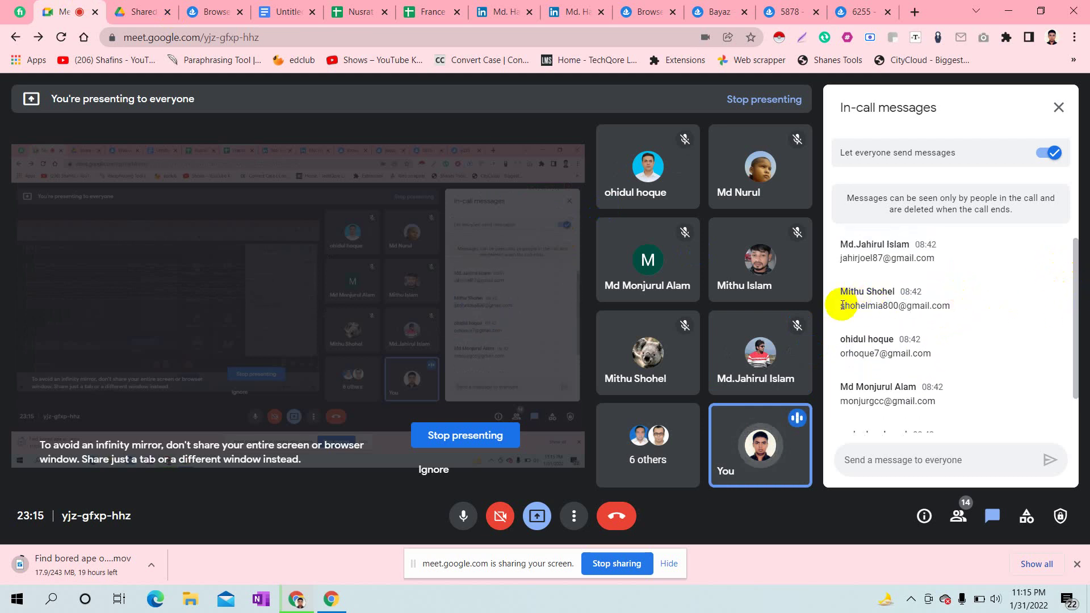
{"action": "left_click_drag", "start_coordinate": [841, 306], "coordinate": [947, 316]}
{"action": "key", "text": "ctrl+c"}
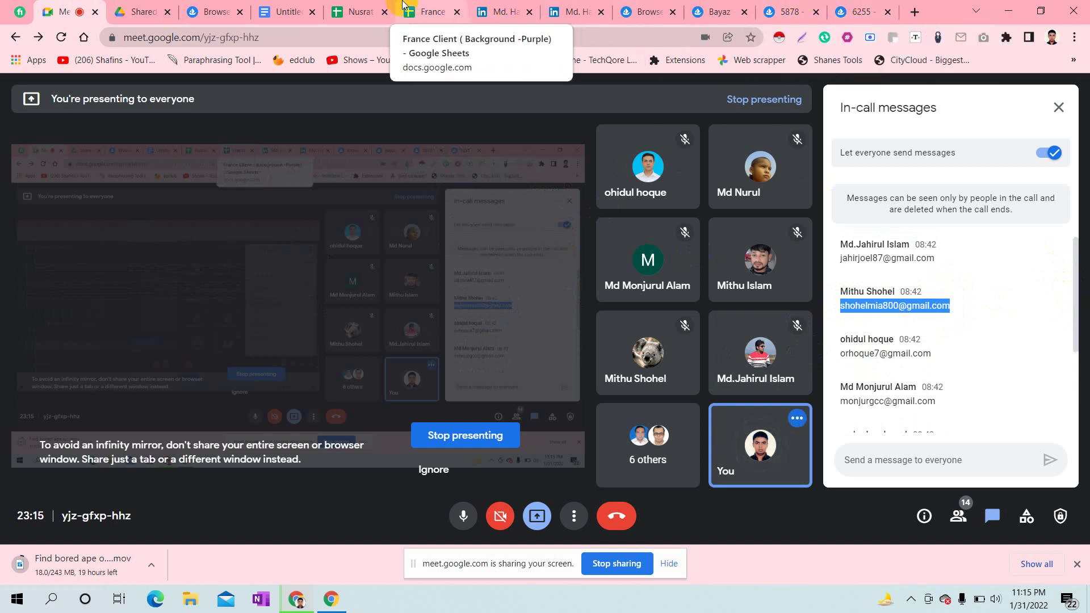
{"action": "left_click", "coordinate": [358, 11]}
{"action": "left_click", "coordinate": [434, 12]}
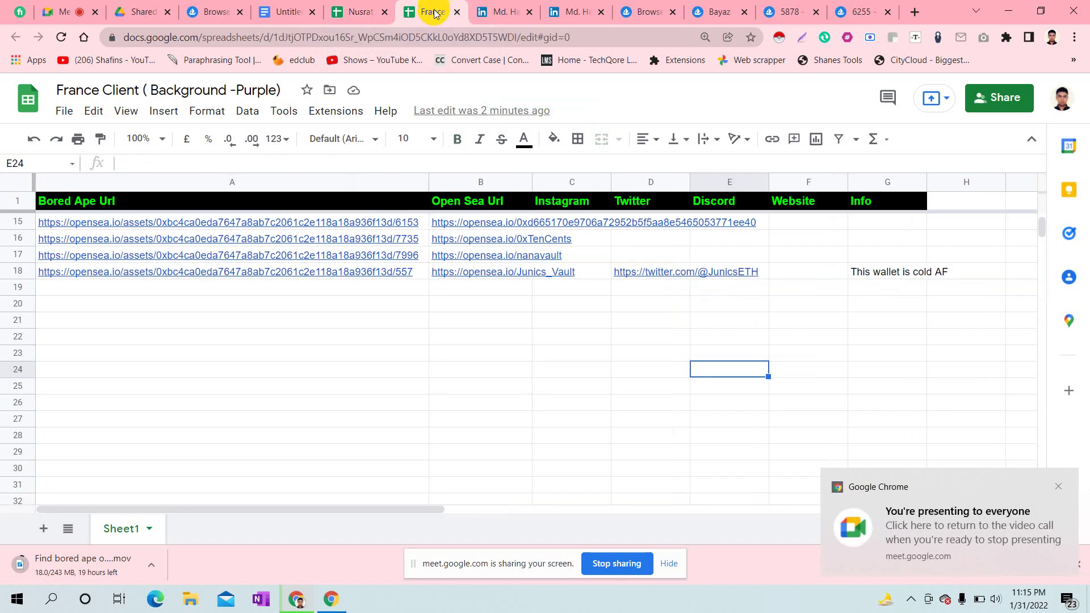
- Add the first two participants' e-mails from the Meet chat as Share recipients
{"action": "left_click", "coordinate": [1033, 101]}
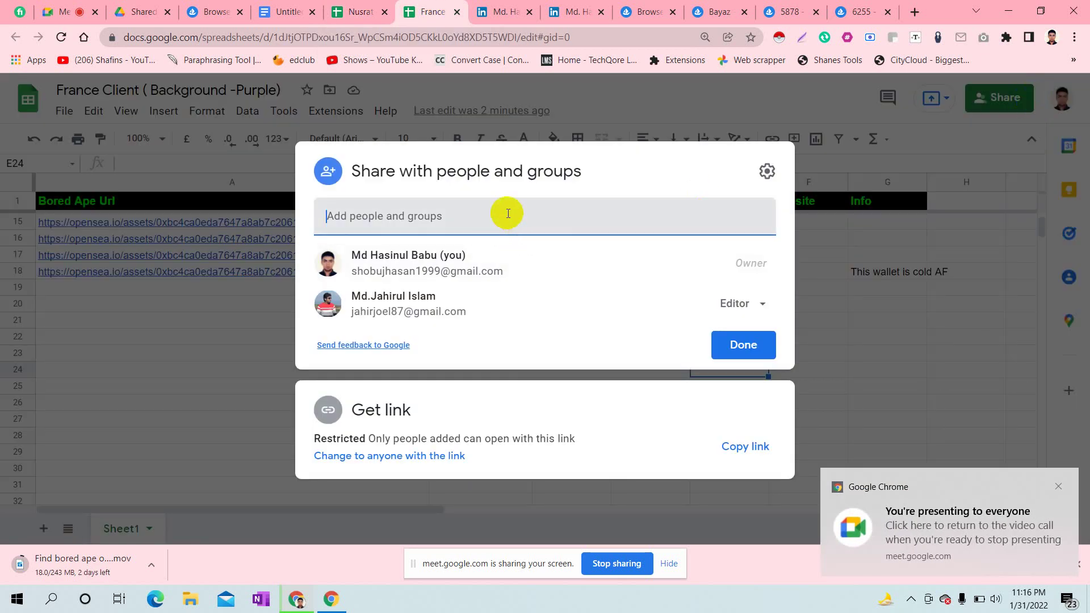
{"action": "left_click", "coordinate": [508, 213]}
{"action": "key", "text": "ctrl+v"}
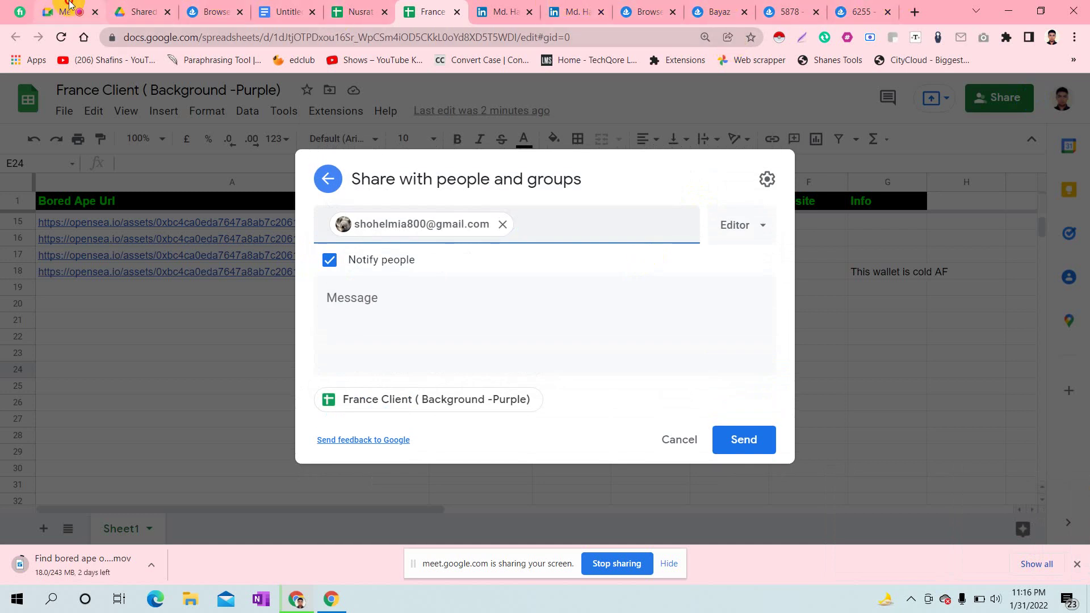
{"action": "left_click", "coordinate": [86, 12]}
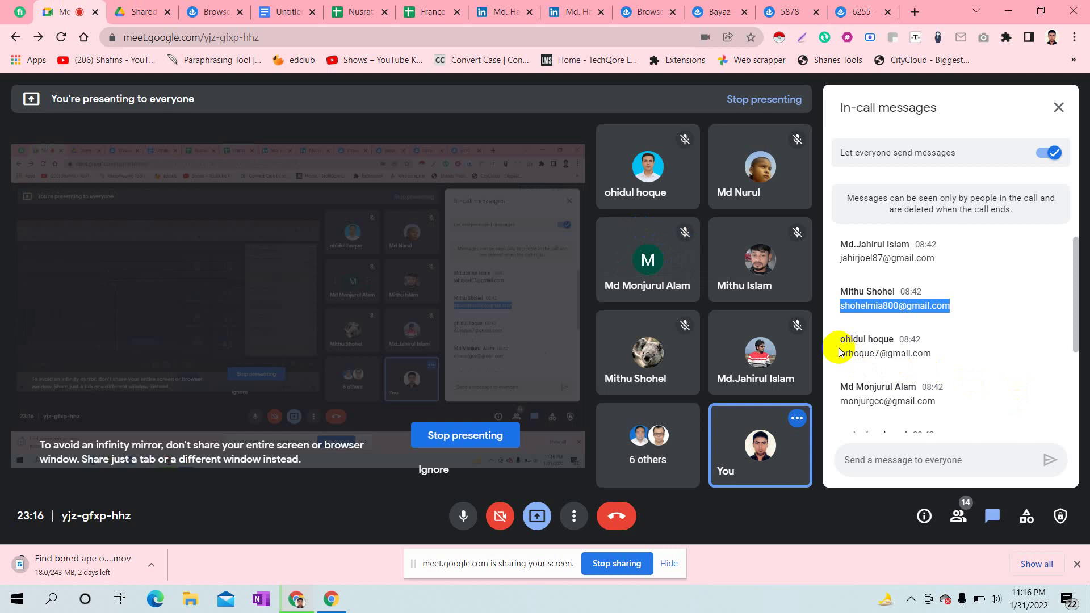
{"action": "left_click_drag", "start_coordinate": [840, 353], "coordinate": [947, 360]}
{"action": "key", "text": "ctrl+c"}
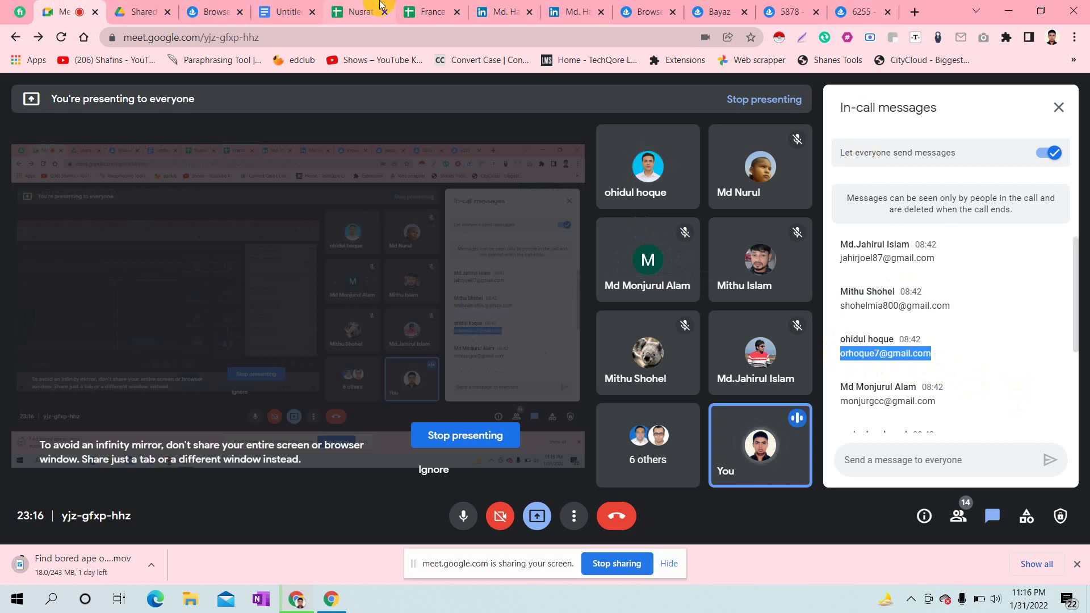
{"action": "left_click", "coordinate": [429, 7]}
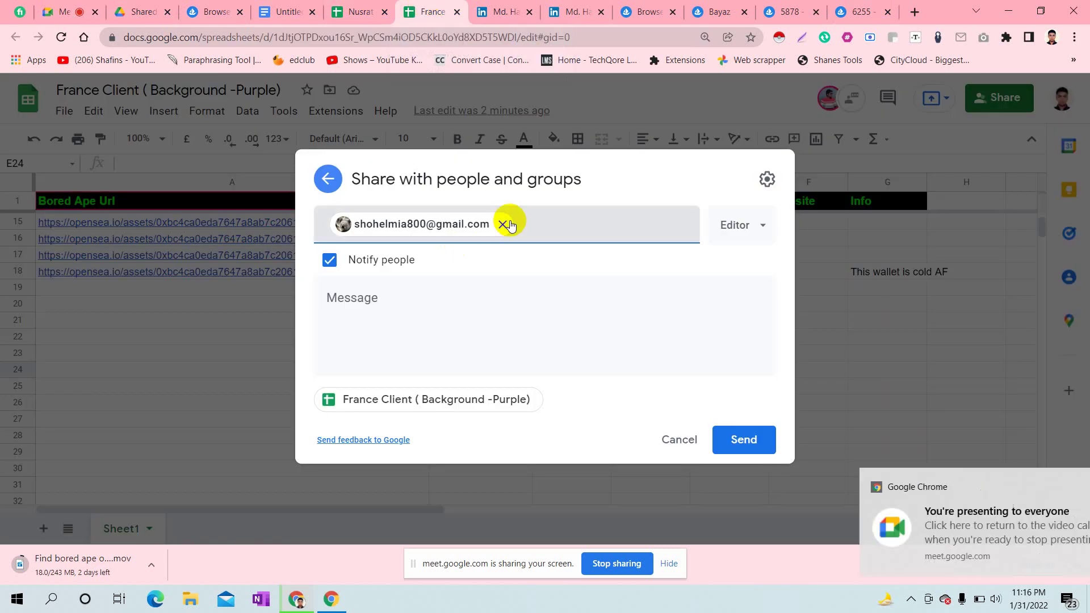
{"action": "key", "text": "ctrl+v"}
{"action": "key", "text": "Return"}
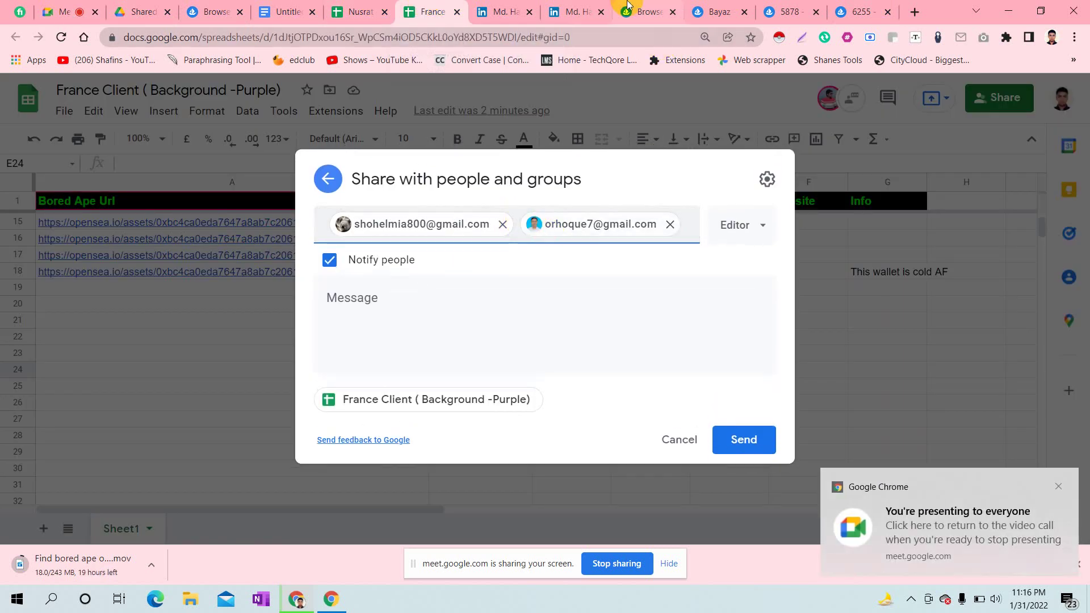
- Add the third participant's e-mail from the chat and send the Editor invitations
{"action": "left_click", "coordinate": [72, 6]}
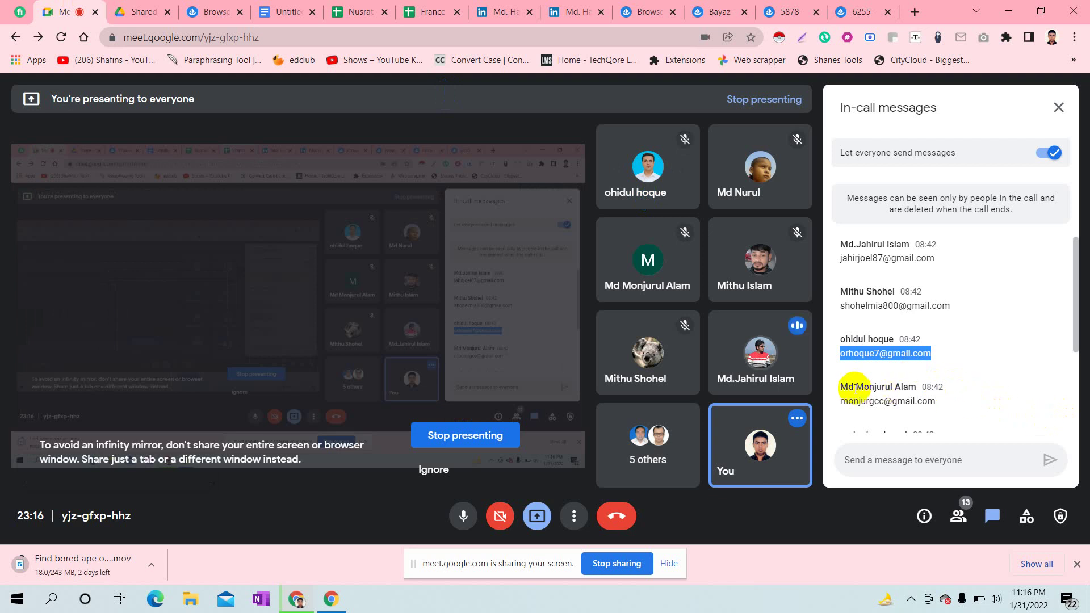
{"action": "left_click_drag", "start_coordinate": [841, 404], "coordinate": [947, 411]}
{"action": "key", "text": "ctrl+c"}
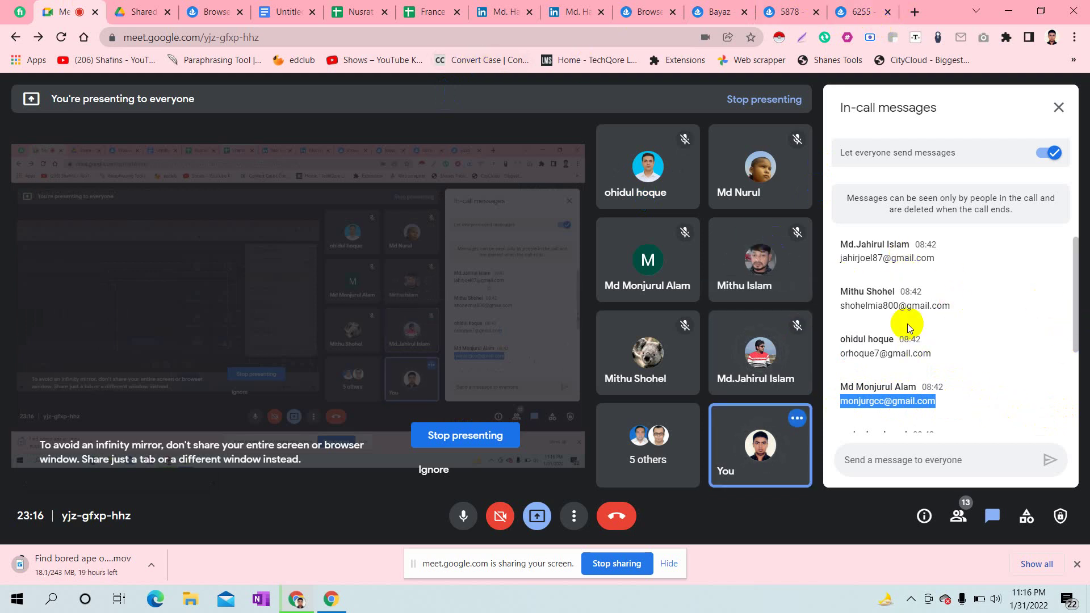
{"action": "left_click", "coordinate": [426, 12]}
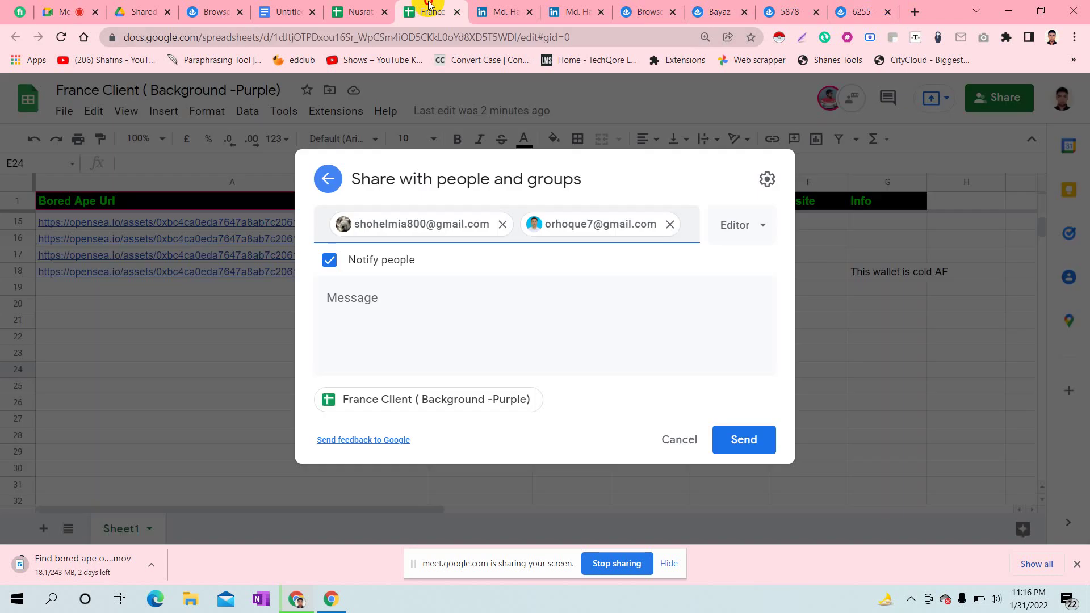
{"action": "left_click", "coordinate": [688, 223]}
{"action": "key", "text": "ctrl+v"}
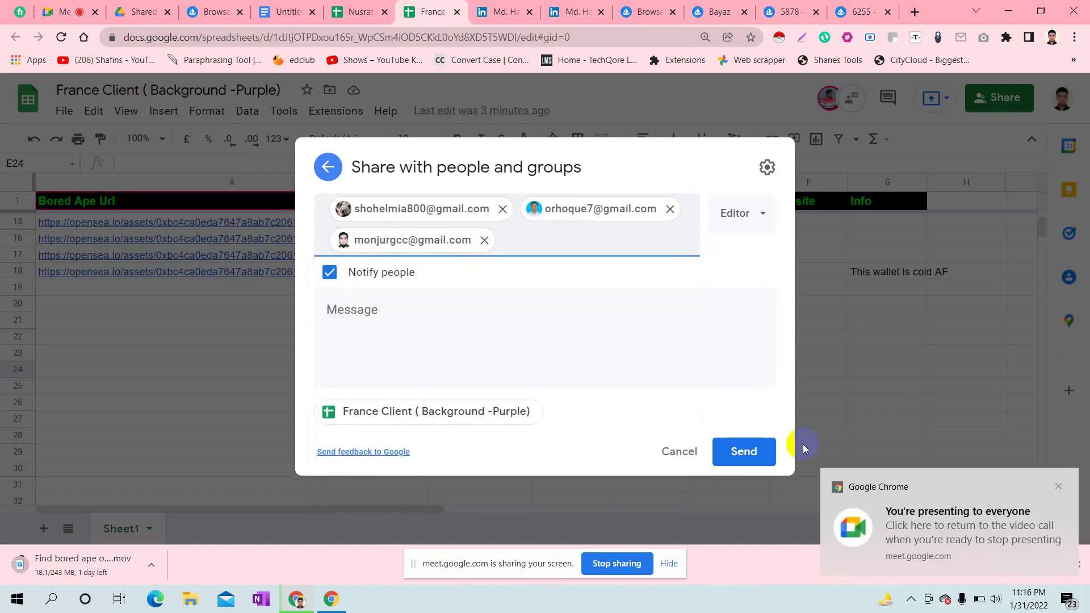
{"action": "left_click", "coordinate": [746, 453]}
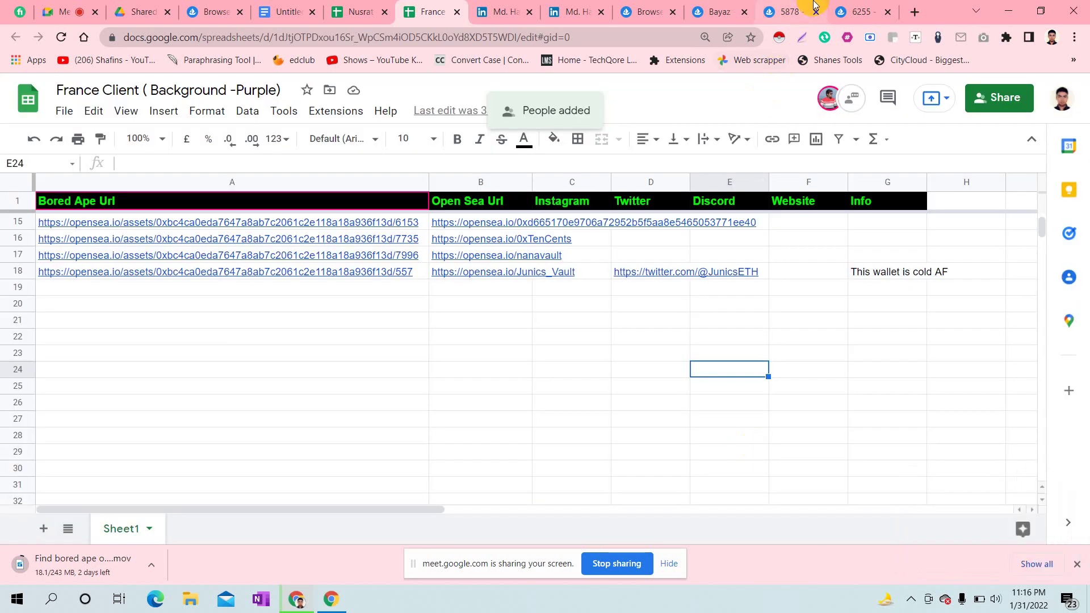
- Copy another participant's e-mail from the Meet chat and add it as a Share recipient
{"action": "left_click", "coordinate": [62, 11]}
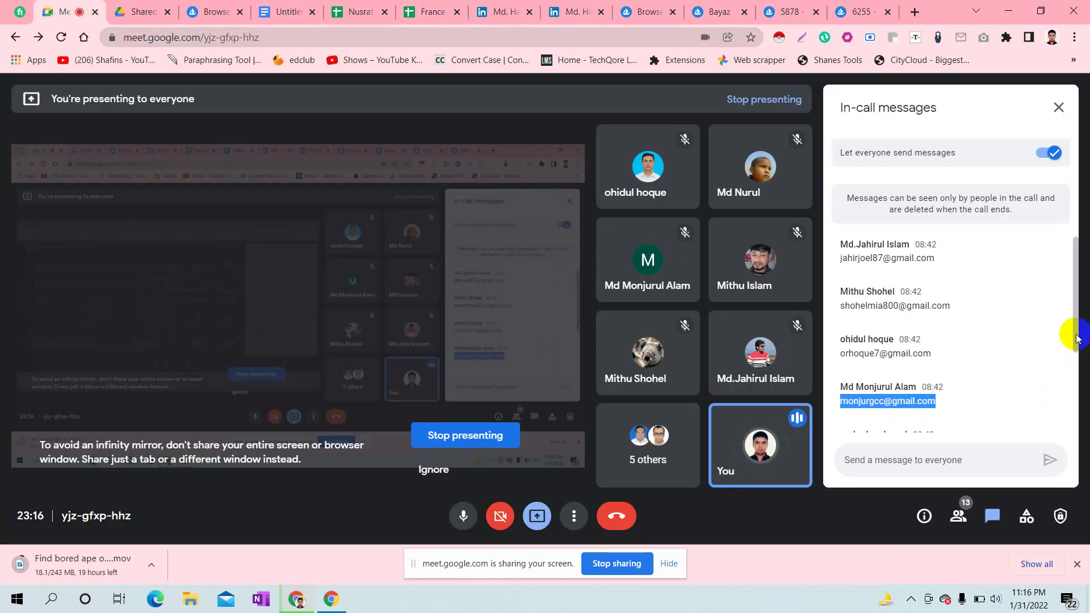
{"action": "left_click_drag", "start_coordinate": [1077, 339], "coordinate": [1080, 372]}
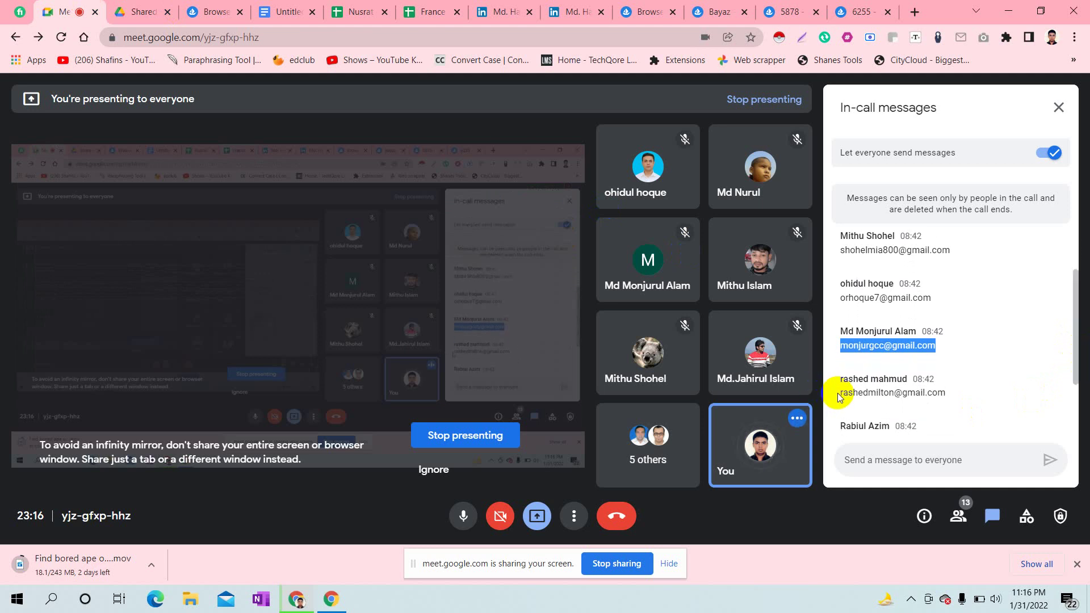
{"action": "left_click_drag", "start_coordinate": [839, 393], "coordinate": [951, 397]}
{"action": "key", "text": "ctrl+c"}
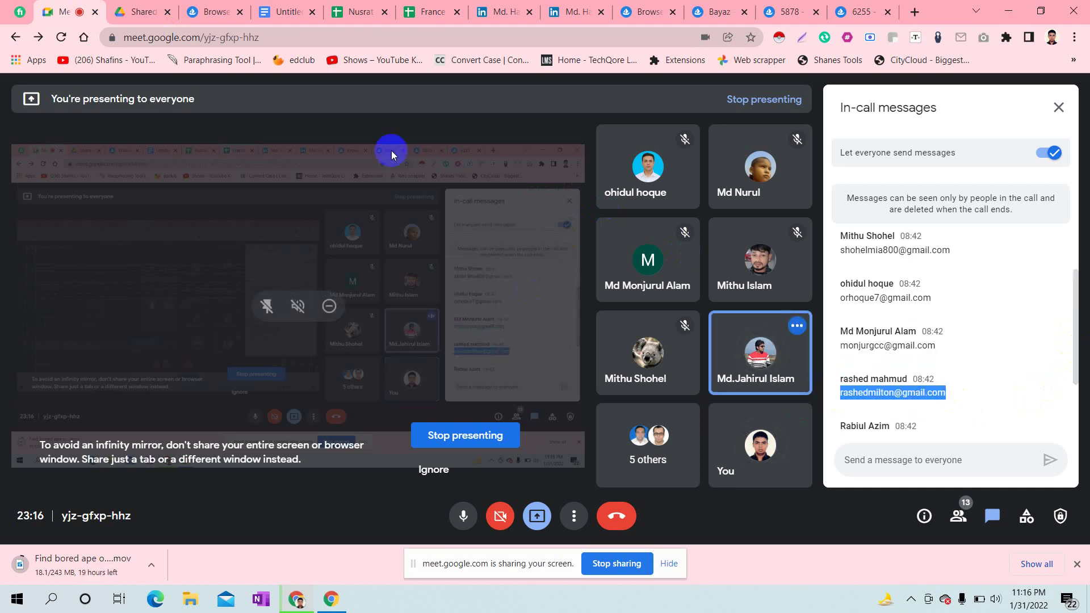
{"action": "left_click", "coordinate": [426, 12]}
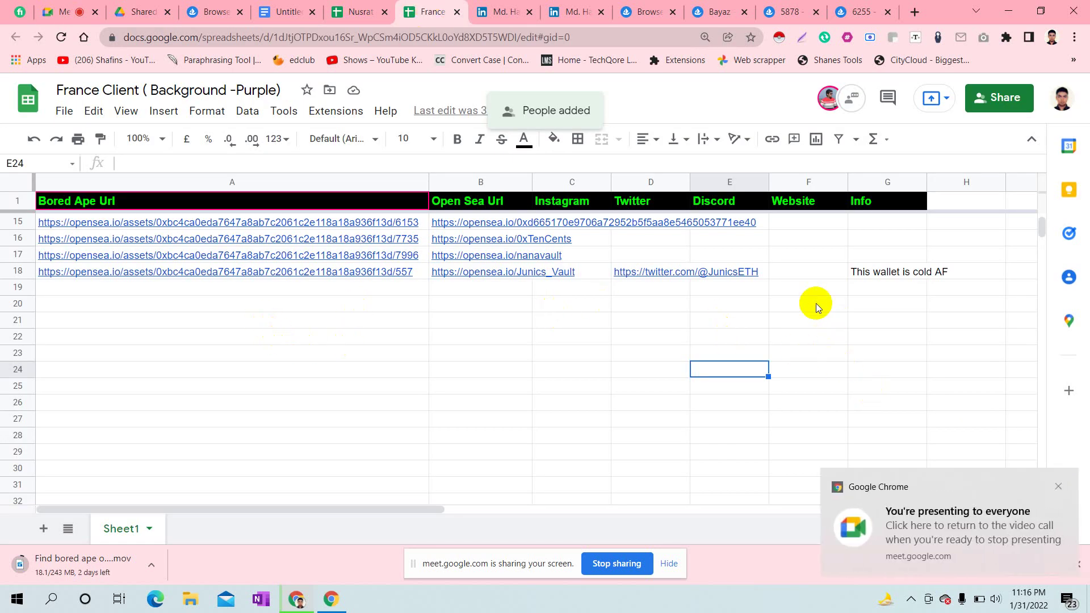
{"action": "left_click", "coordinate": [994, 100]}
{"action": "left_click", "coordinate": [487, 182]}
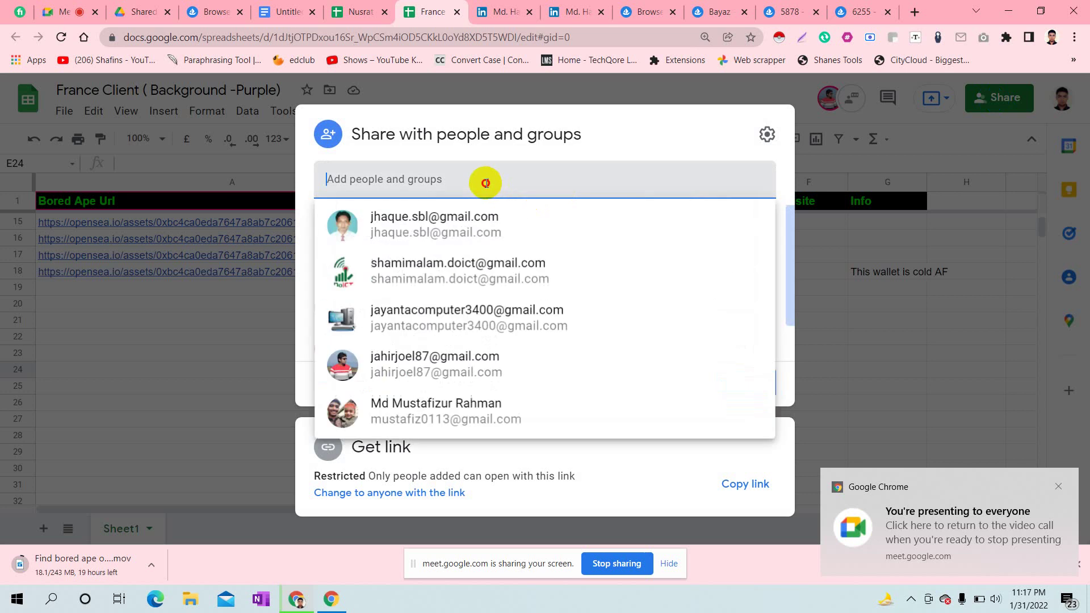
{"action": "key", "text": "ctrl+v"}
{"action": "key", "text": "Return"}
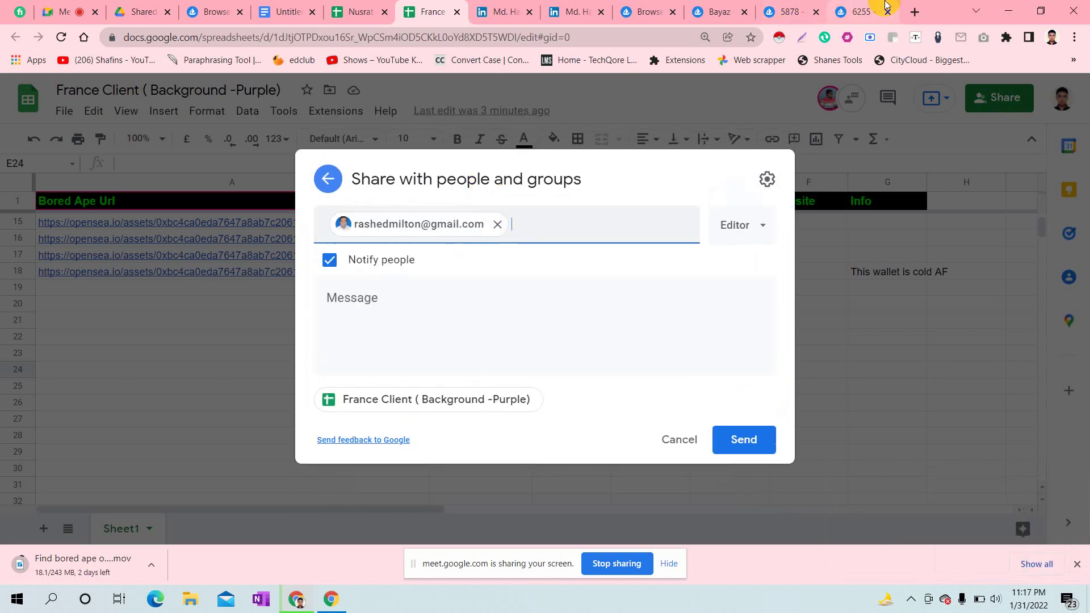
- Look through the OpenSea, LinkedIn and spreadsheet tabs before returning to the Meet call
{"action": "left_click", "coordinate": [886, 7]}
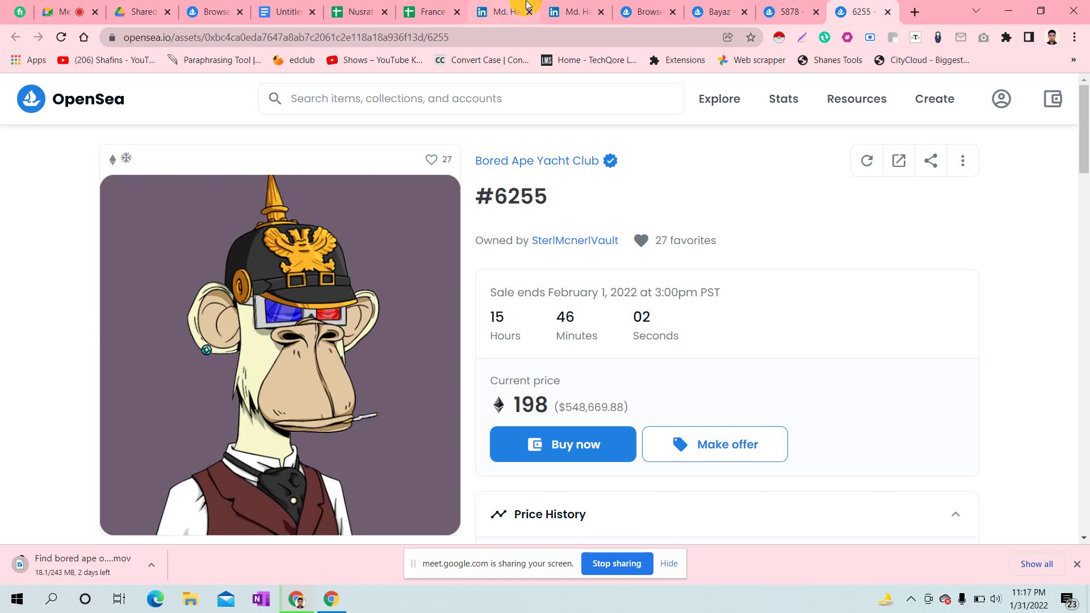
{"action": "left_click", "coordinate": [511, 11]}
{"action": "left_click", "coordinate": [430, 6]}
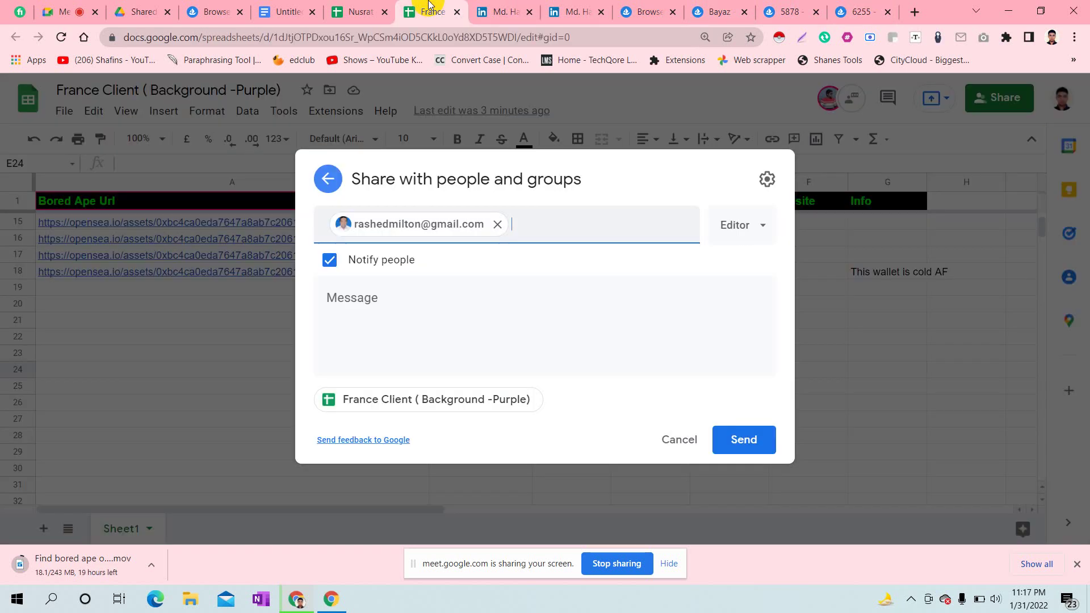
{"action": "left_click", "coordinate": [378, 6]}
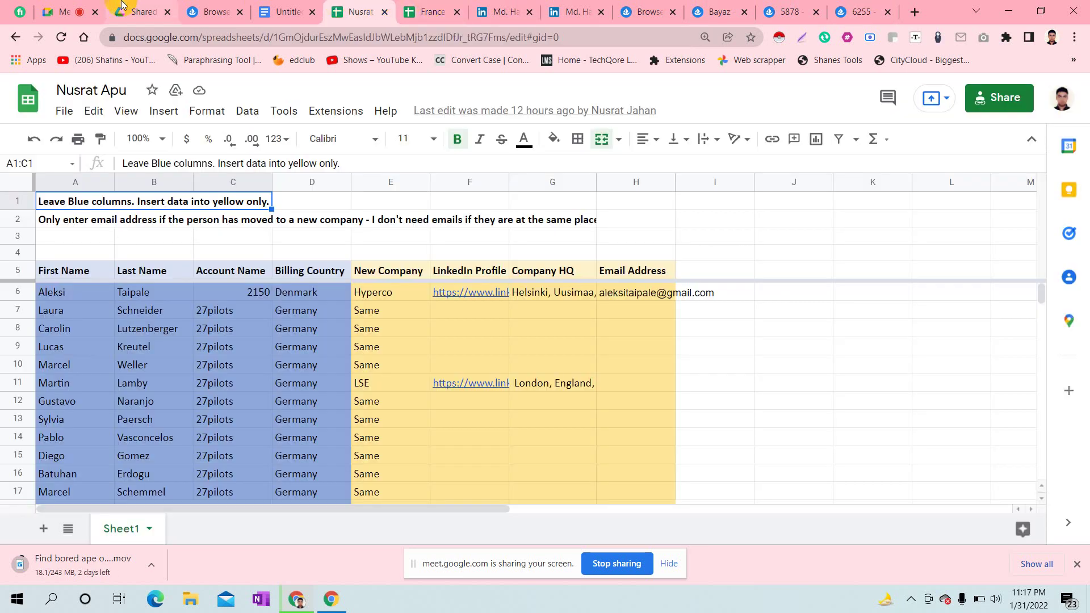
{"action": "left_click", "coordinate": [45, 6]}
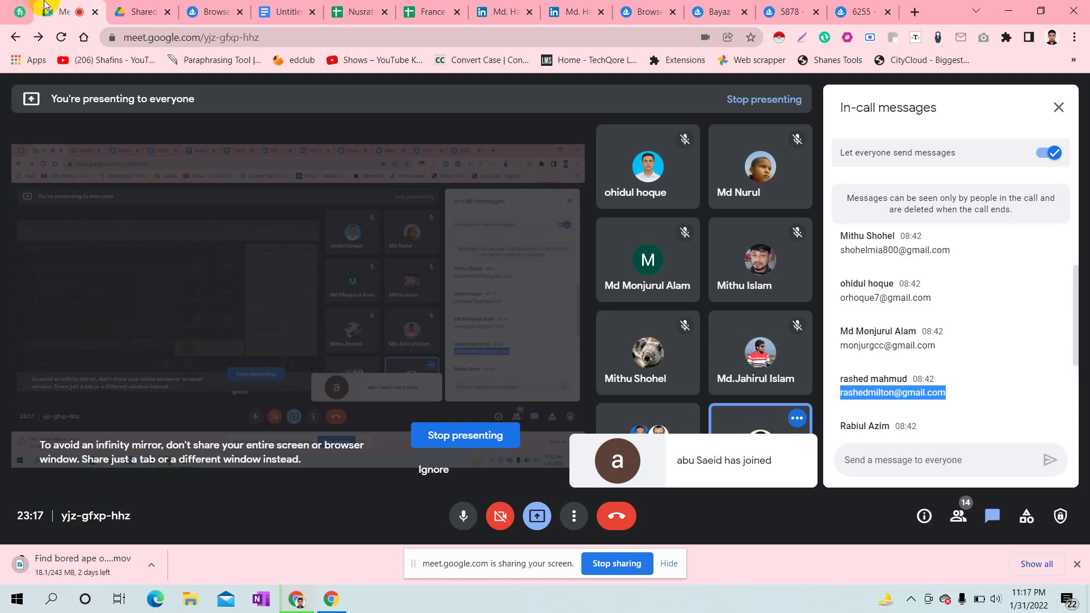
- Select the recent in-call chat messages containing the participants' e-mail addresses
{"action": "left_click_drag", "start_coordinate": [45, 7], "coordinate": [400, 8]}
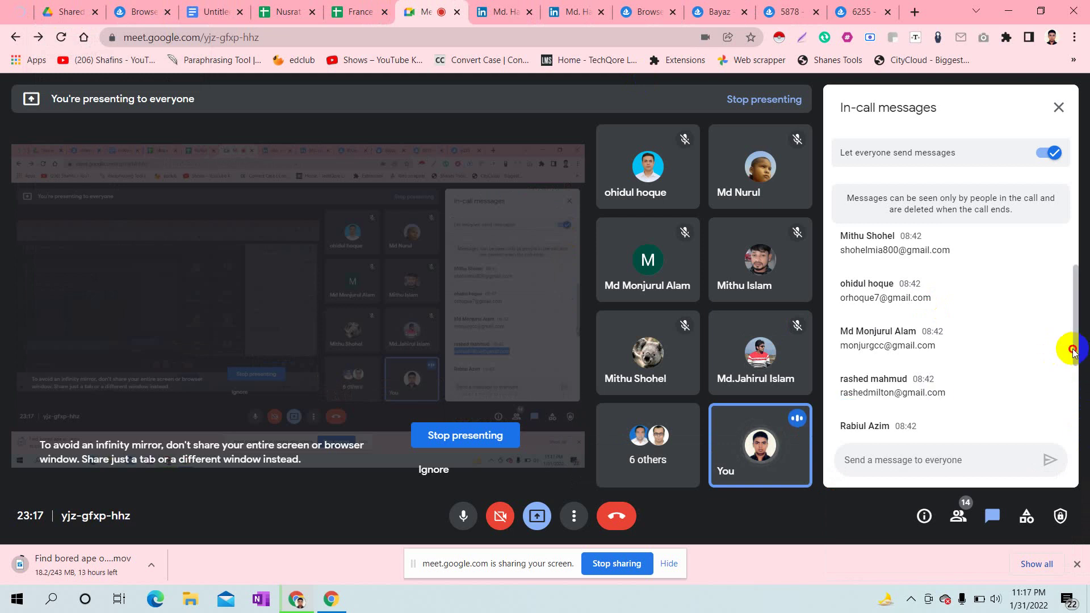
{"action": "left_click_drag", "start_coordinate": [1077, 349], "coordinate": [1077, 392]}
{"action": "left_click", "coordinate": [960, 353]}
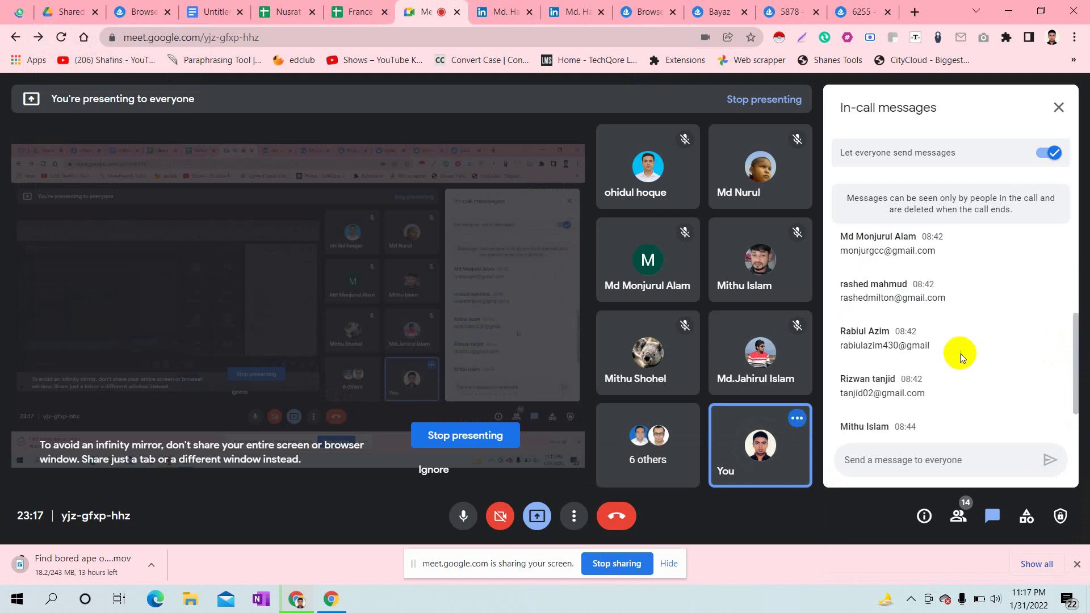
{"action": "left_click_drag", "start_coordinate": [838, 345], "coordinate": [986, 441]}
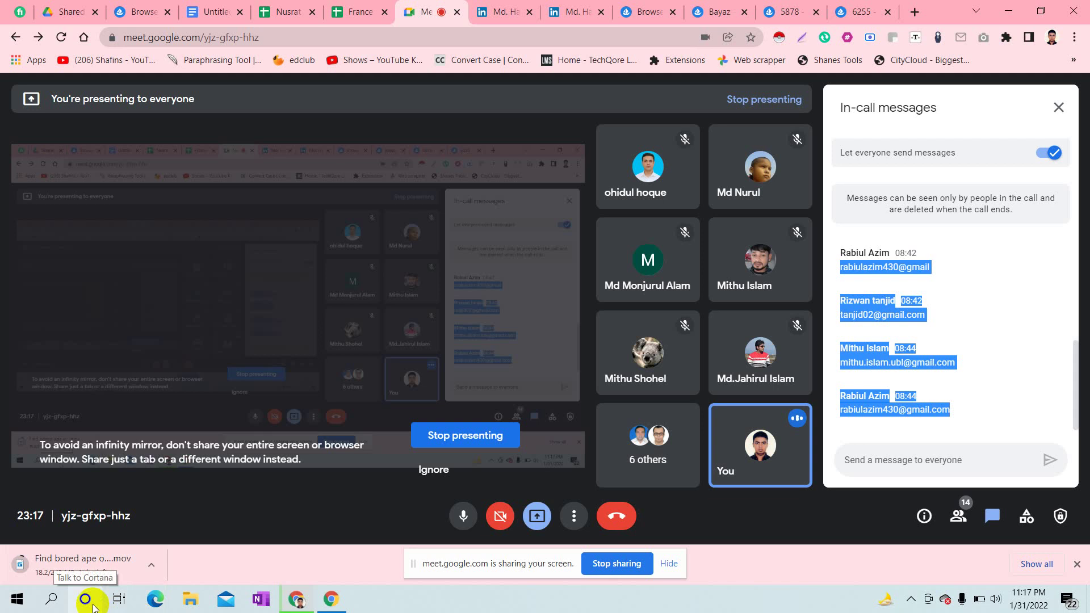
{"action": "left_click", "coordinate": [63, 606]}
- Paste the chat into Notepad and delete the three name-and-time lines
{"action": "type", "text": "nio"}
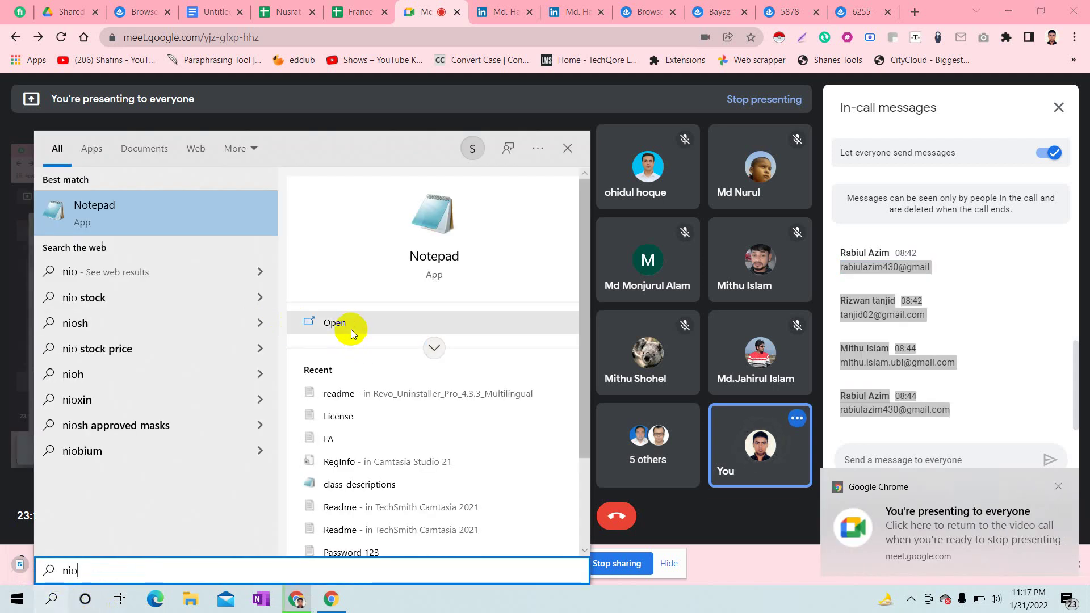
{"action": "left_click", "coordinate": [351, 330]}
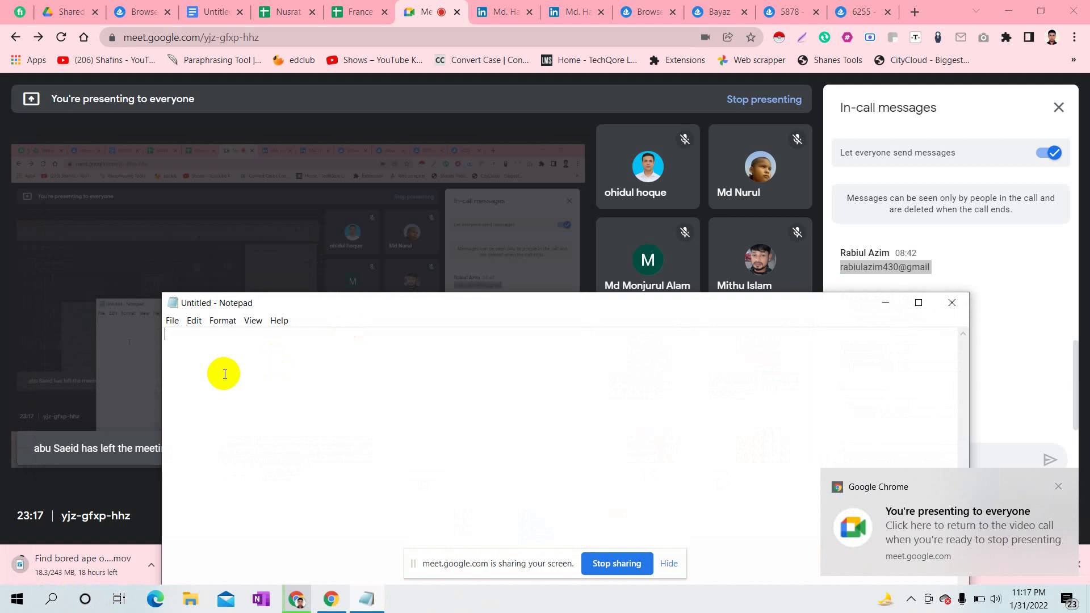
{"action": "key", "text": "ctrl+v"}
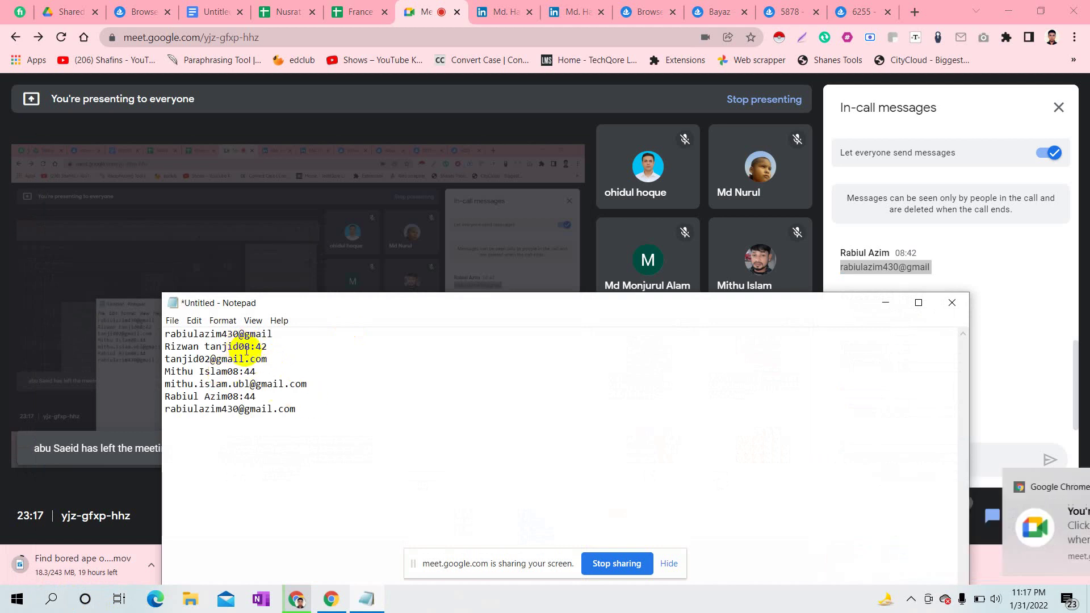
{"action": "left_click_drag", "start_coordinate": [271, 349], "coordinate": [170, 348]}
{"action": "key", "text": "Delete"}
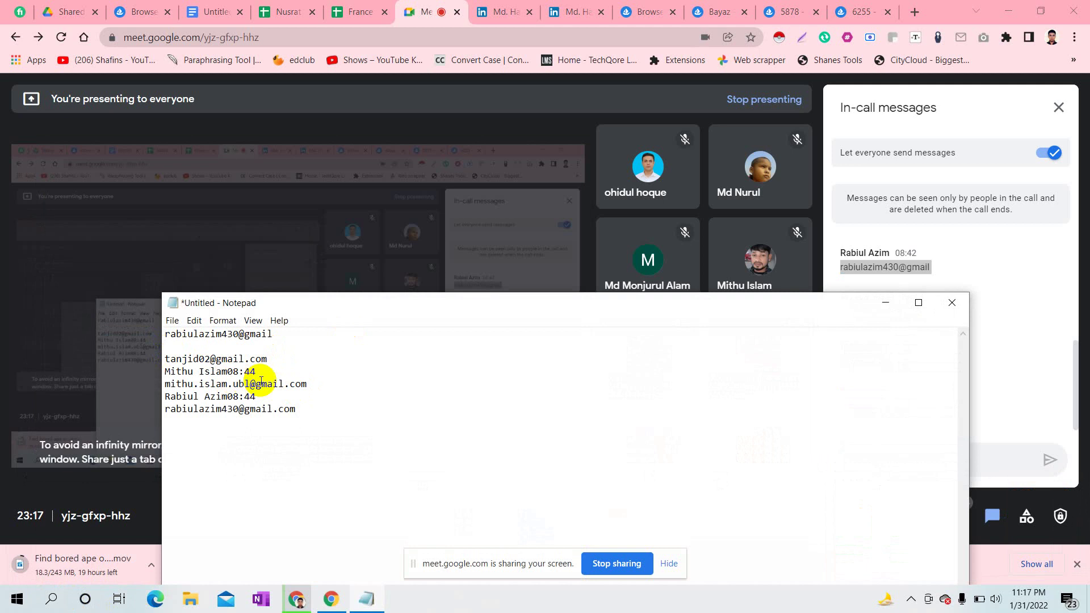
{"action": "left_click_drag", "start_coordinate": [264, 372], "coordinate": [166, 372]}
{"action": "key", "text": "Delete"}
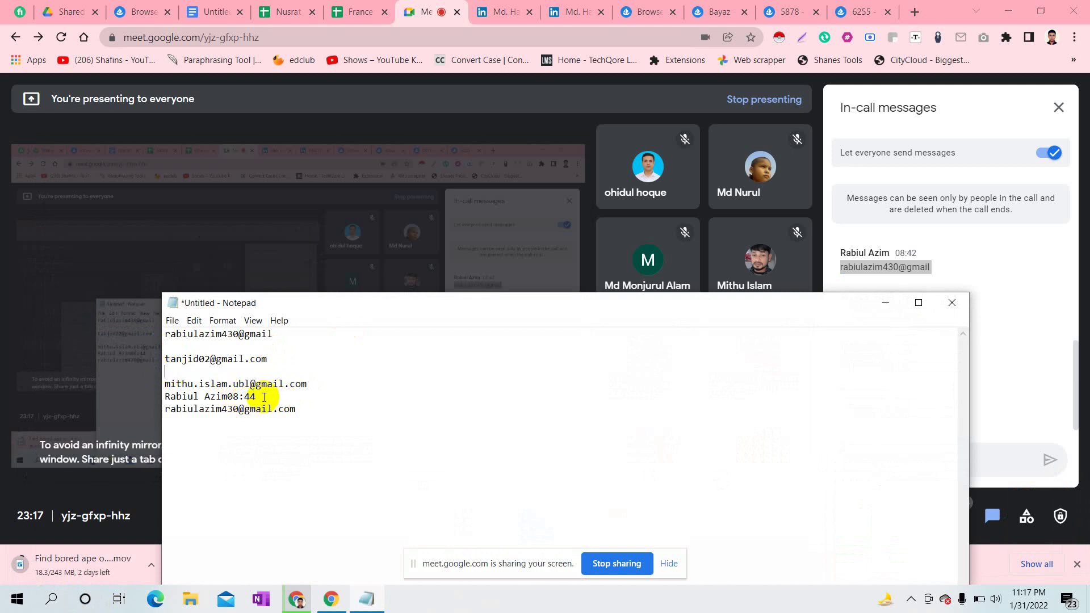
{"action": "left_click_drag", "start_coordinate": [263, 398], "coordinate": [168, 394]}
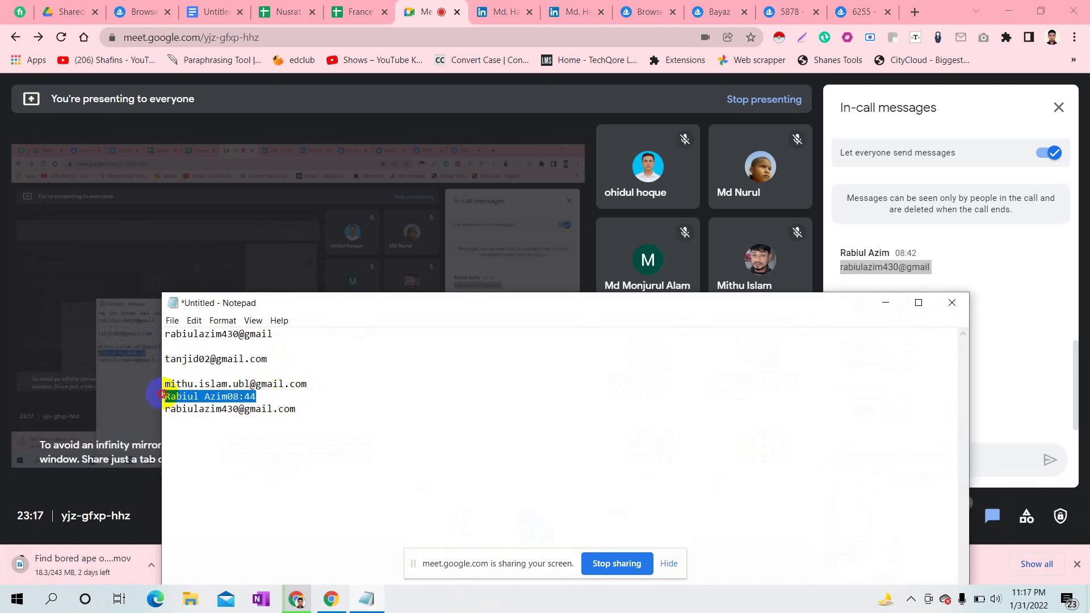
{"action": "key", "text": "Delete"}
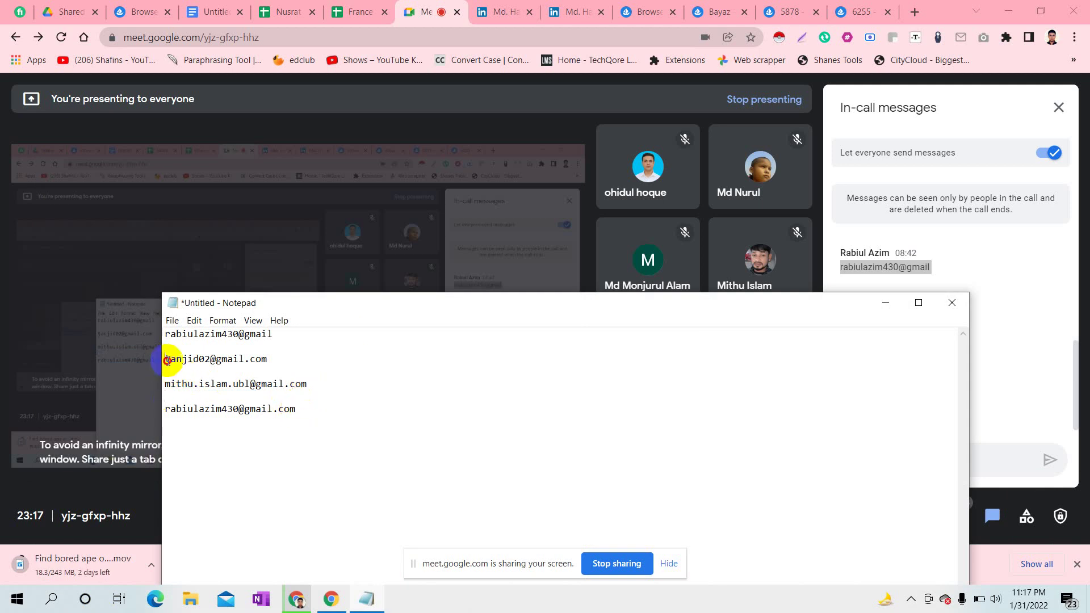
- Copy the three remaining e-mail addresses into the France Client Share recipients
{"action": "left_click_drag", "start_coordinate": [167, 360], "coordinate": [306, 410]}
{"action": "key", "text": "ctrl+c"}
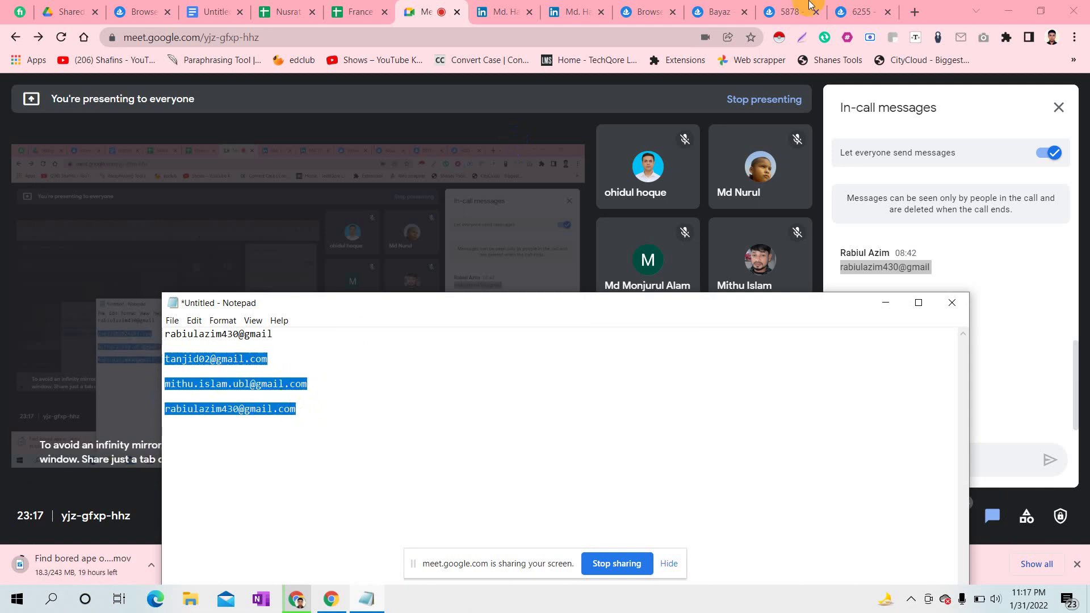
{"action": "left_click", "coordinate": [360, 5]}
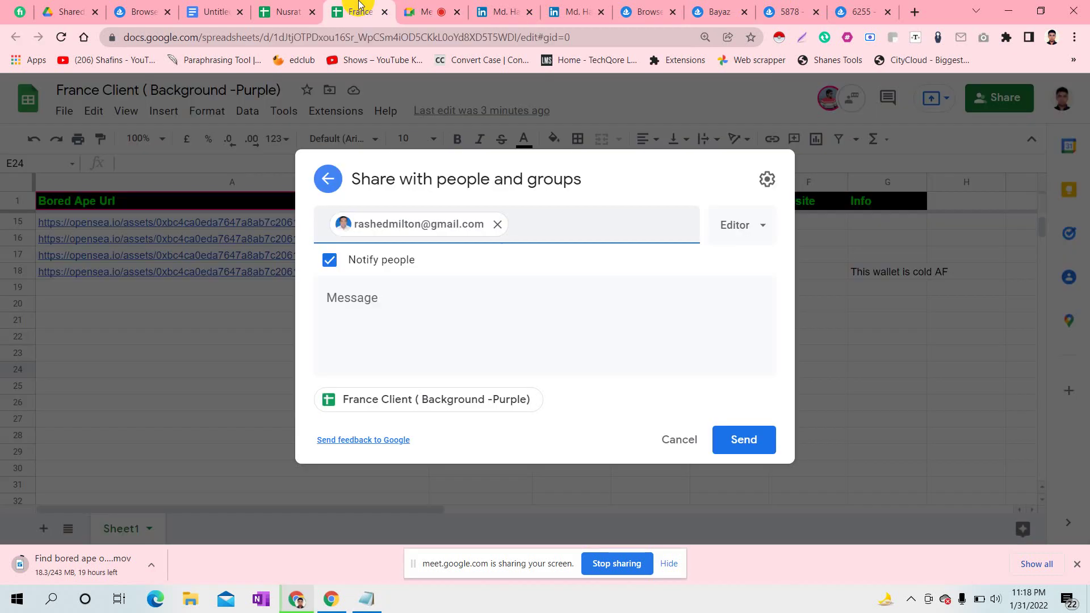
{"action": "key", "text": "ctrl+v"}
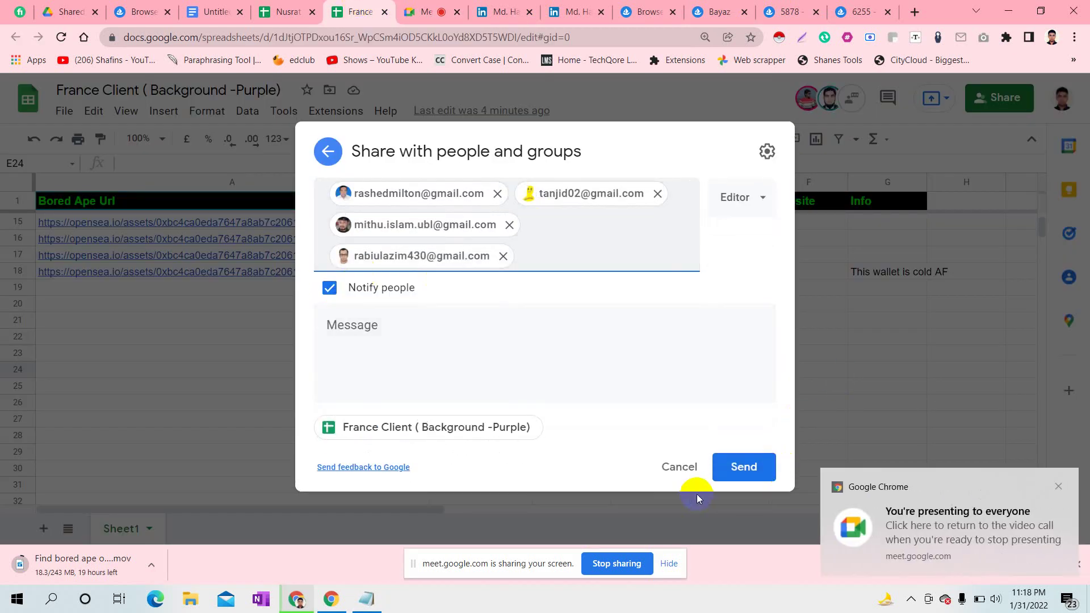
- Send the editor invitations for France Client and title column H 'Name'
{"action": "left_click", "coordinate": [736, 474]}
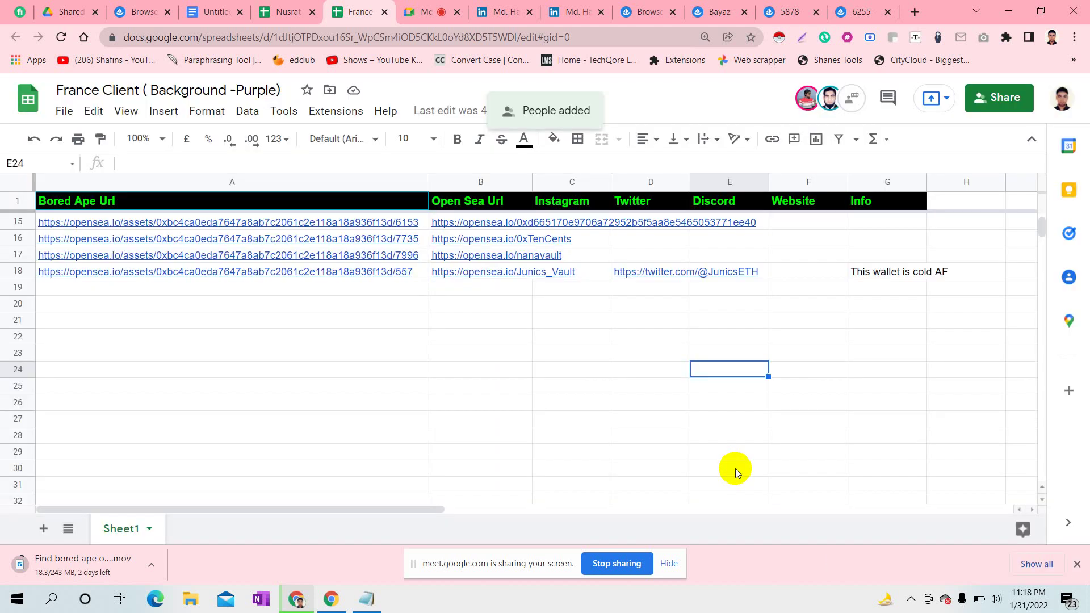
{"action": "left_click", "coordinate": [960, 199]}
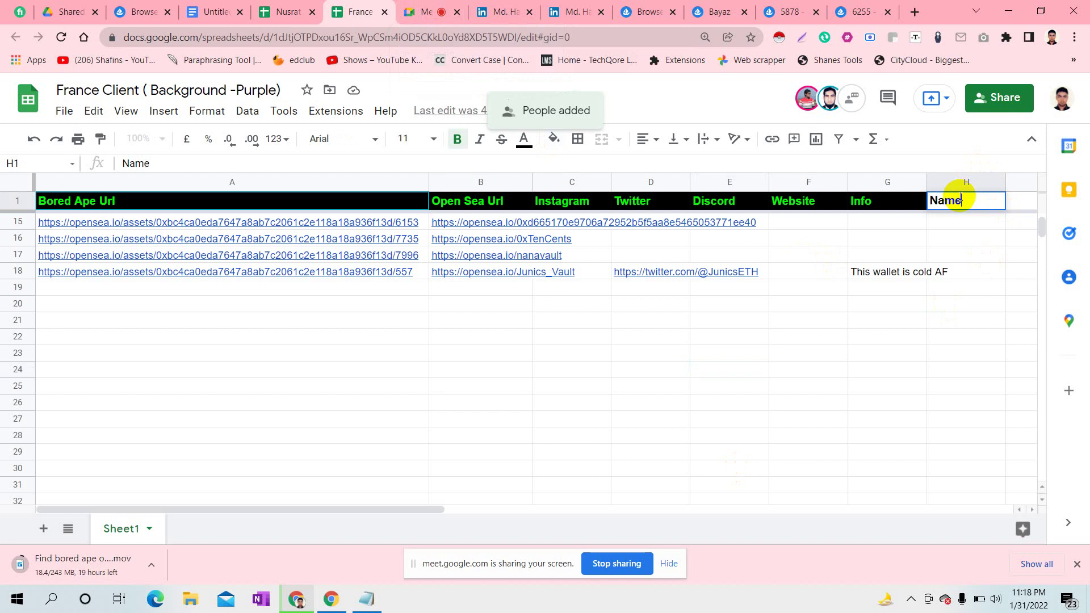
{"action": "left_click", "coordinate": [976, 237]}
{"action": "double_click", "coordinate": [948, 219]}
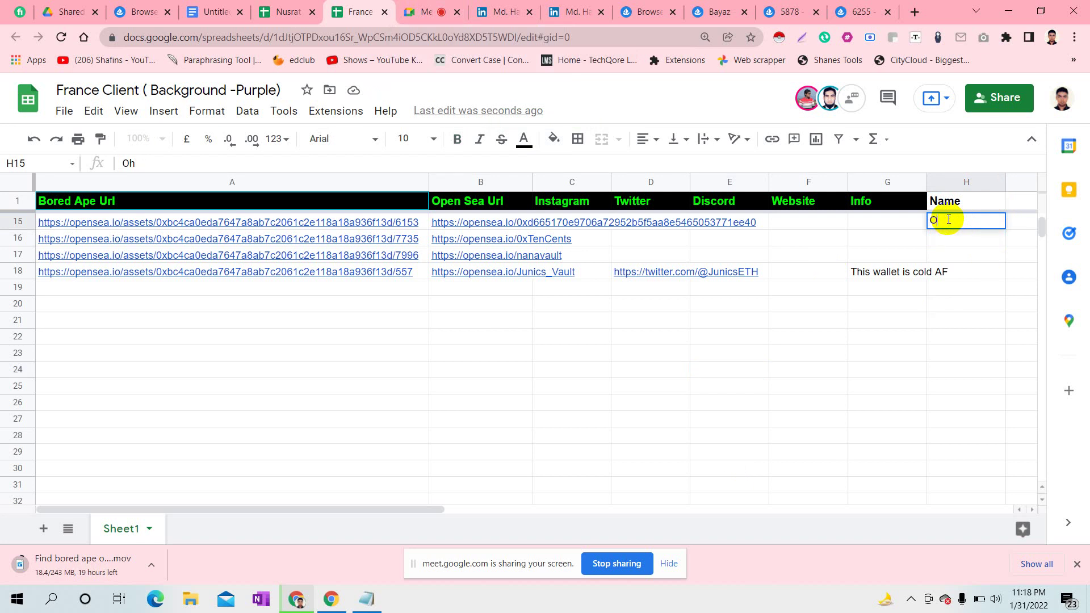
- Enter the first participant's name in H2 and fill it down column H to H464
{"action": "left_click_drag", "start_coordinate": [1041, 226], "coordinate": [1041, 197]}
{"action": "left_click", "coordinate": [976, 319]}
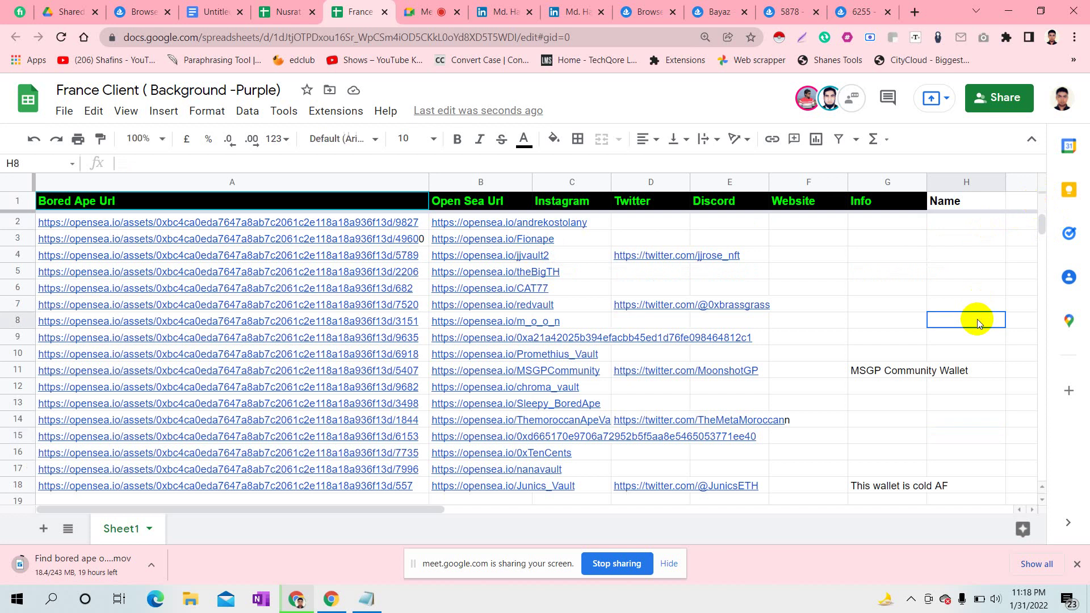
{"action": "double_click", "coordinate": [959, 223]}
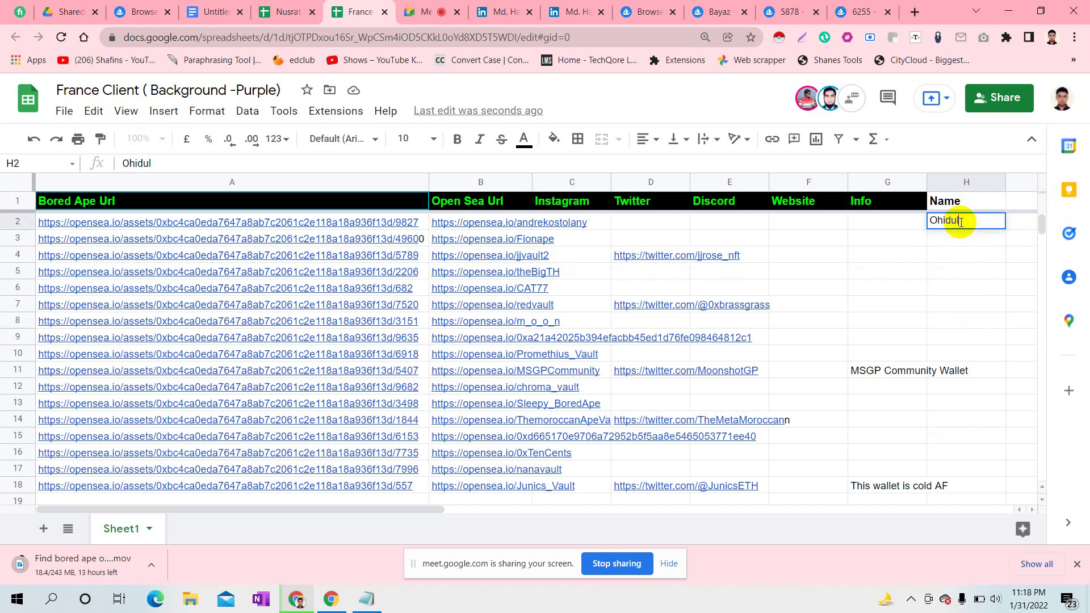
{"action": "left_click", "coordinate": [1008, 277]}
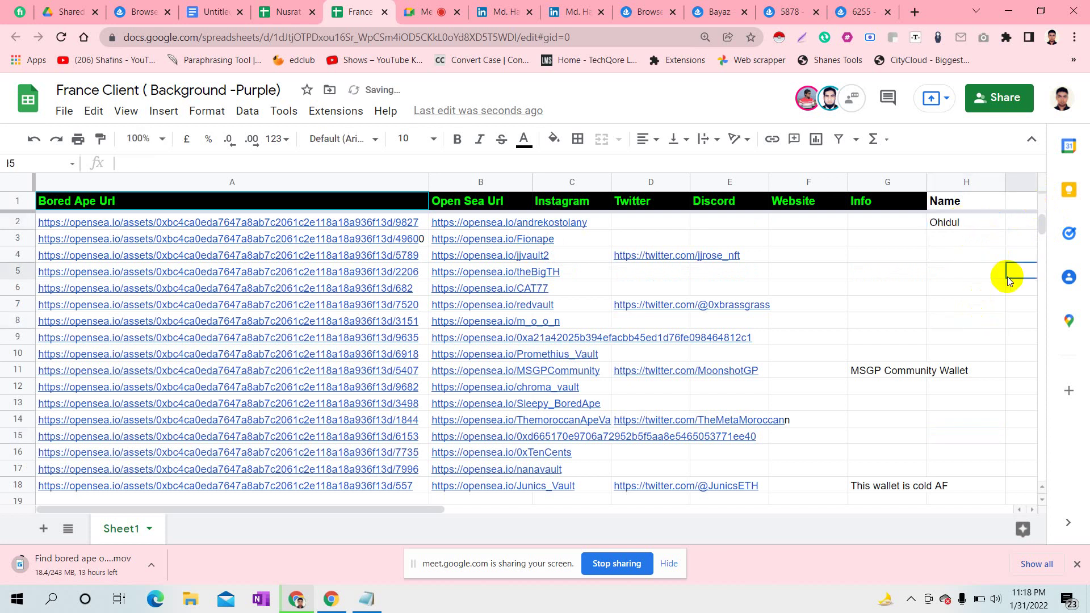
{"action": "left_click", "coordinate": [975, 225]}
{"action": "left_click_drag", "start_coordinate": [1005, 229], "coordinate": [604, 422]}
- Enter the second participant's name in H465, correcting a mistyped letter
{"action": "left_click", "coordinate": [578, 442]}
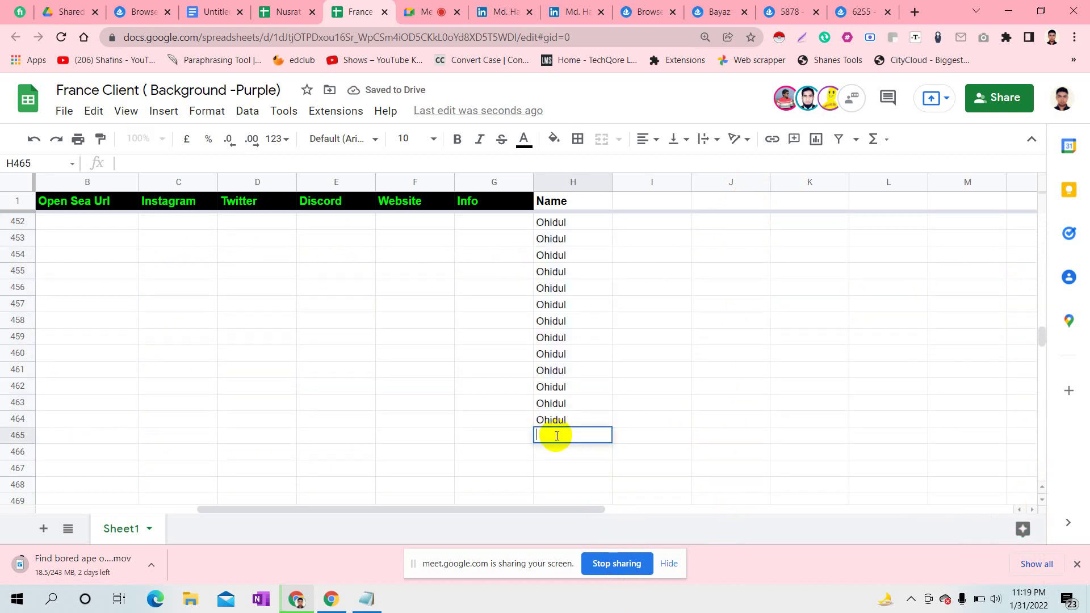
{"action": "double_click", "coordinate": [557, 436]}
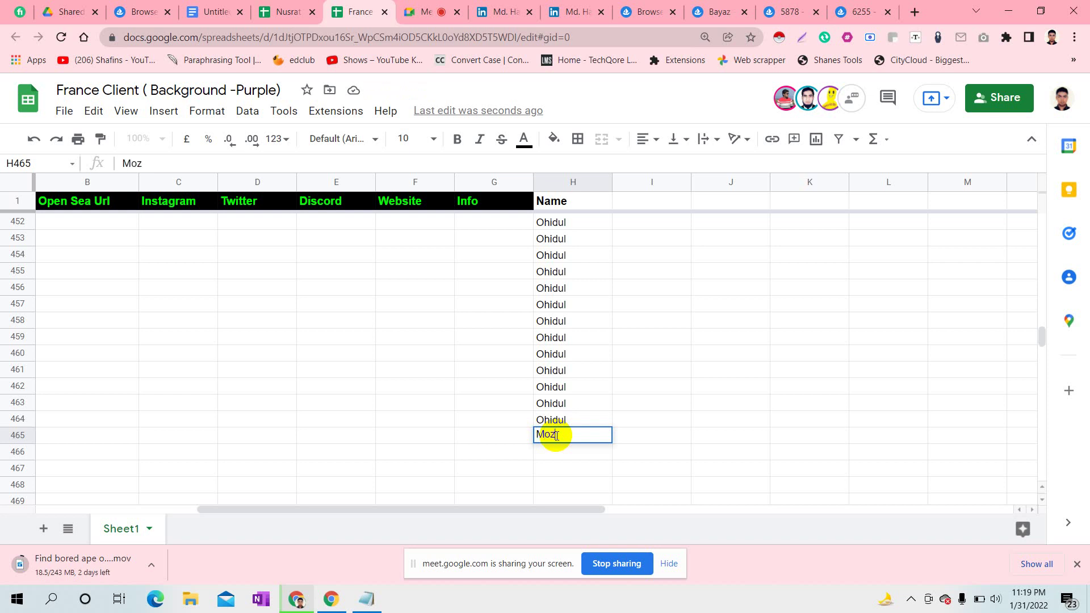
{"action": "type", "text": "Mozzurul"}
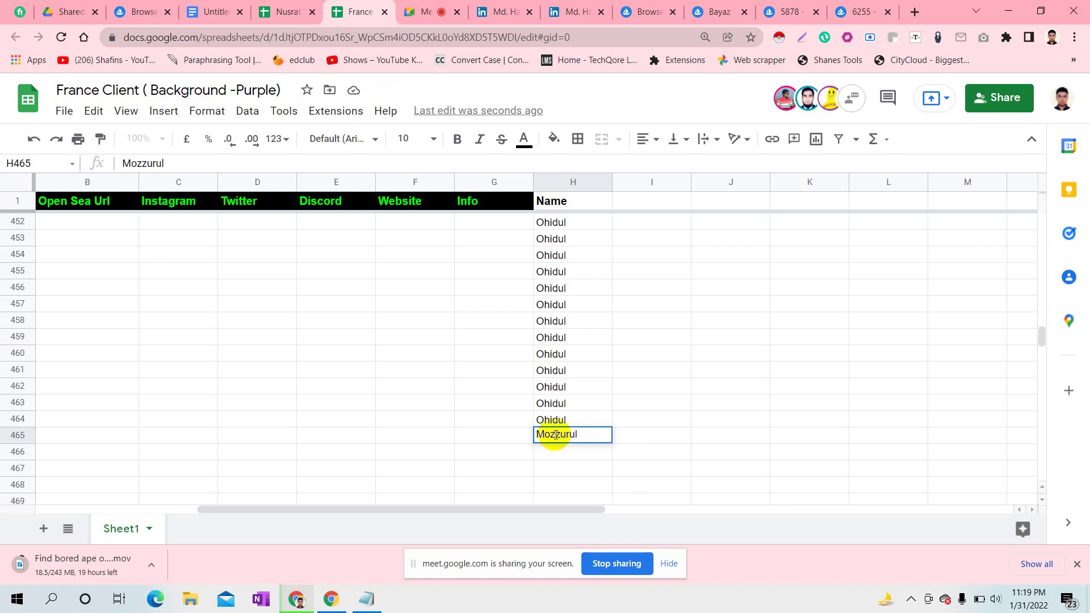
{"action": "left_click", "coordinate": [555, 434]}
{"action": "key", "text": "BackSpace"}
{"action": "type", "text": "n"}
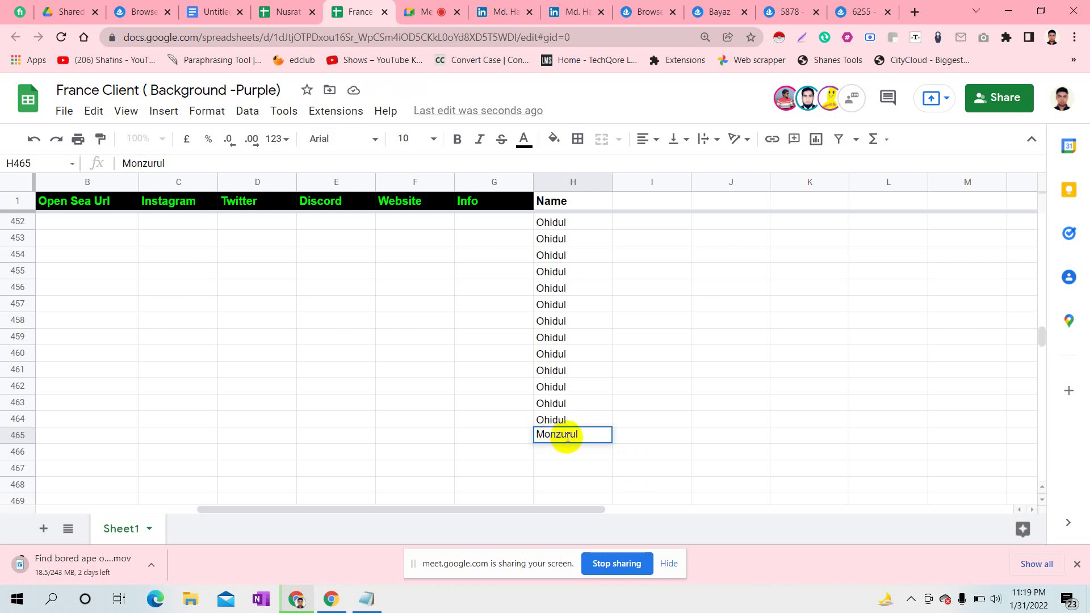
{"action": "left_click", "coordinate": [647, 447]}
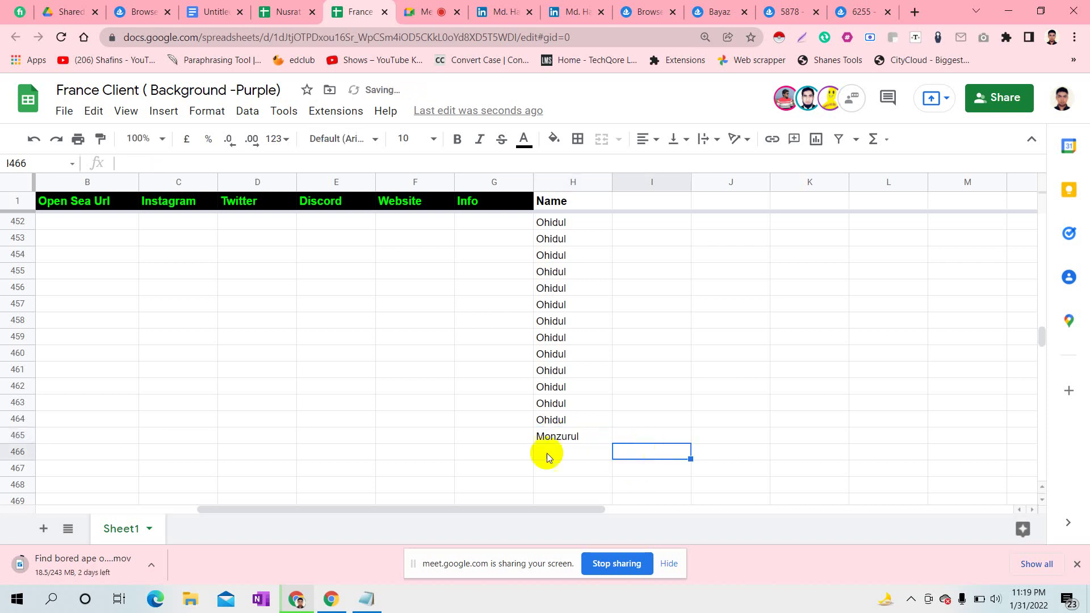
- Colour row 465 bright green and copy the name down column H to H809
{"action": "left_click", "coordinate": [23, 436]}
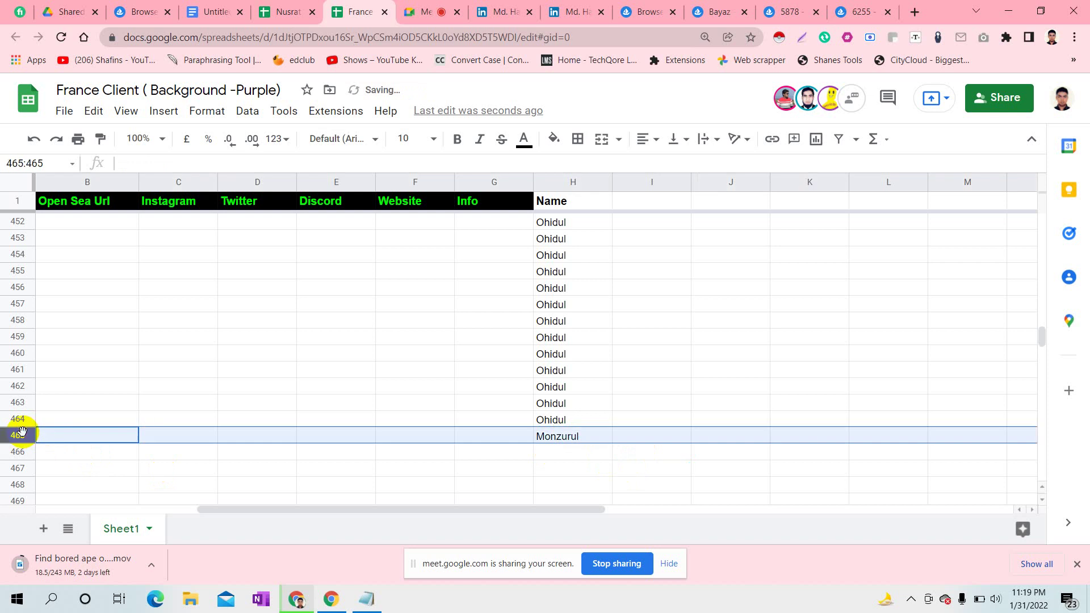
{"action": "left_click", "coordinate": [554, 139]}
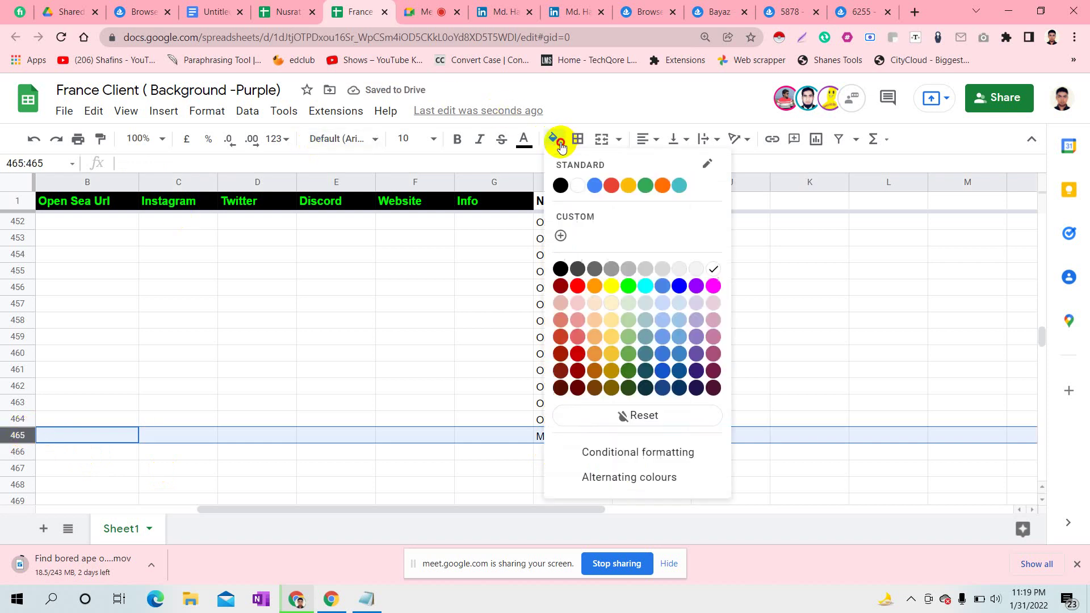
{"action": "left_click", "coordinate": [629, 287]}
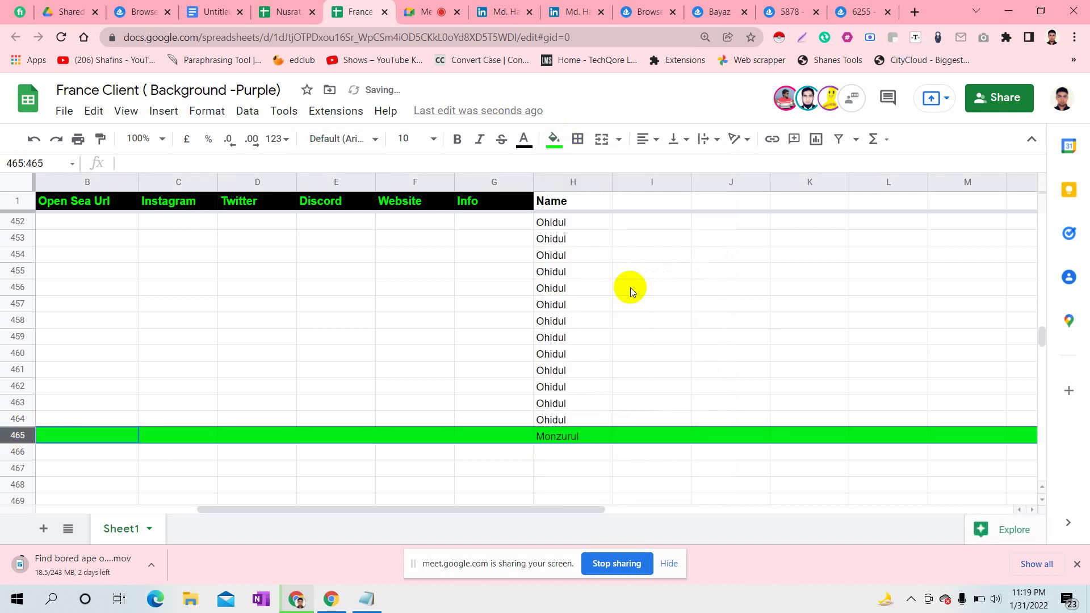
{"action": "left_click", "coordinate": [588, 442]}
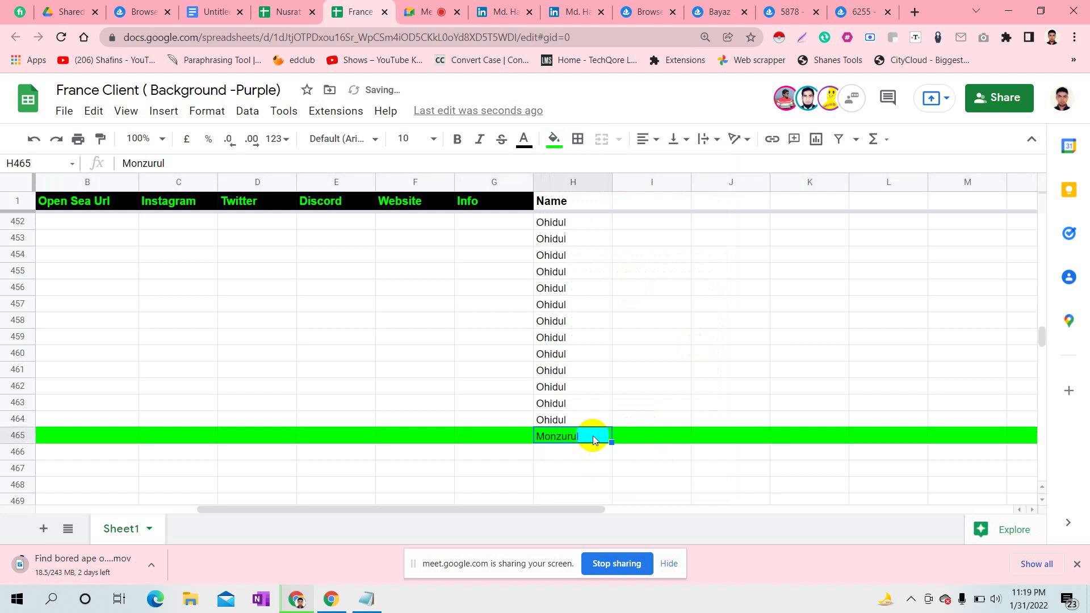
{"action": "left_click_drag", "start_coordinate": [610, 444], "coordinate": [604, 484]}
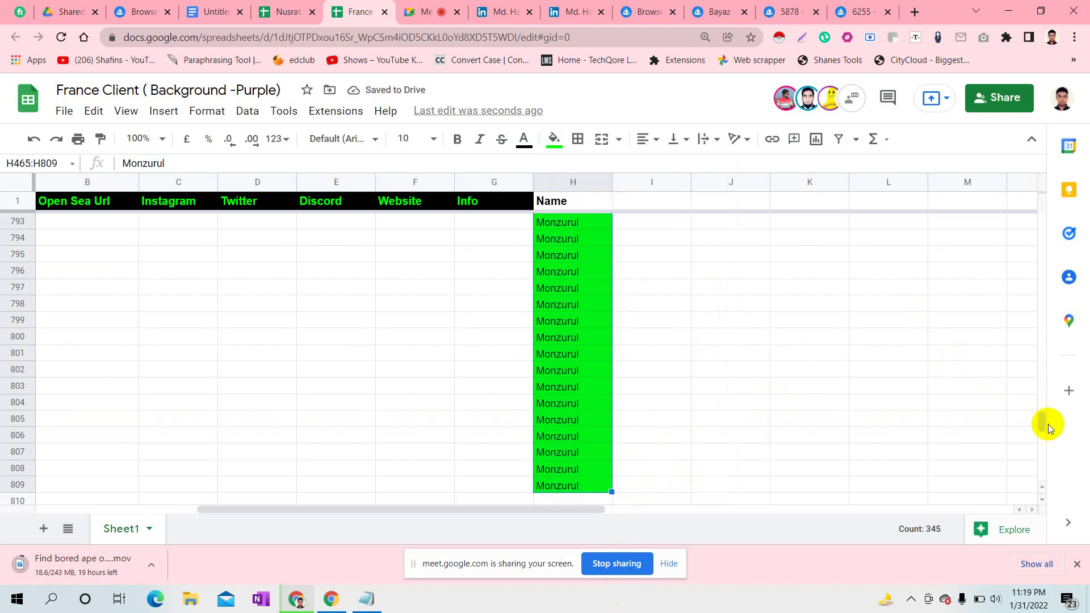
- Enter the third participant's name in H810, colour row 810 yellow, and fill down to H1000
{"action": "scroll", "coordinate": [1041, 420], "scroll_direction": "down", "scroll_amount": 4}
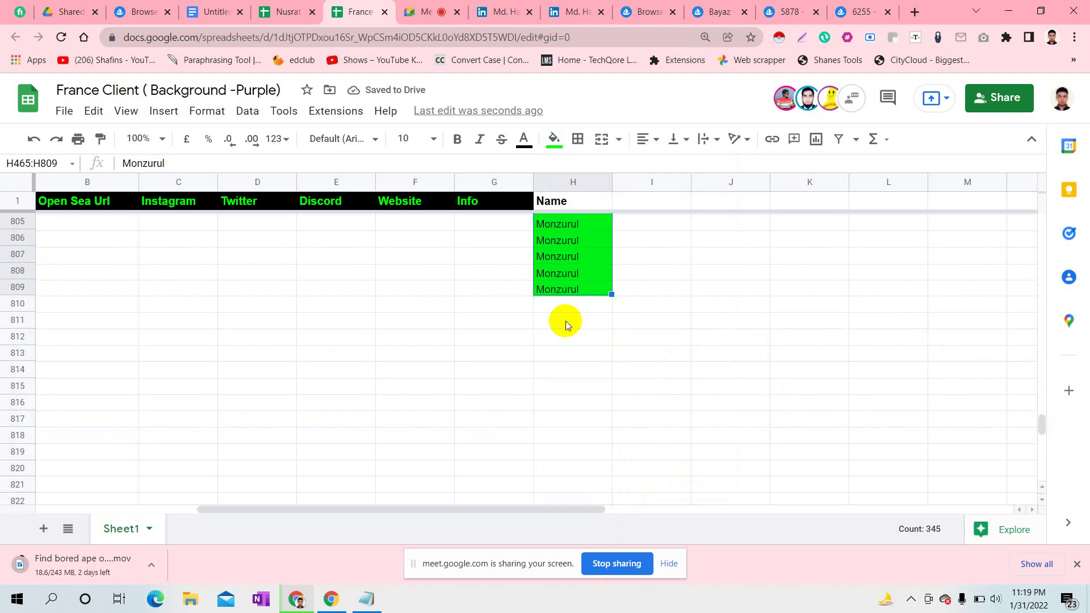
{"action": "left_click", "coordinate": [561, 304]}
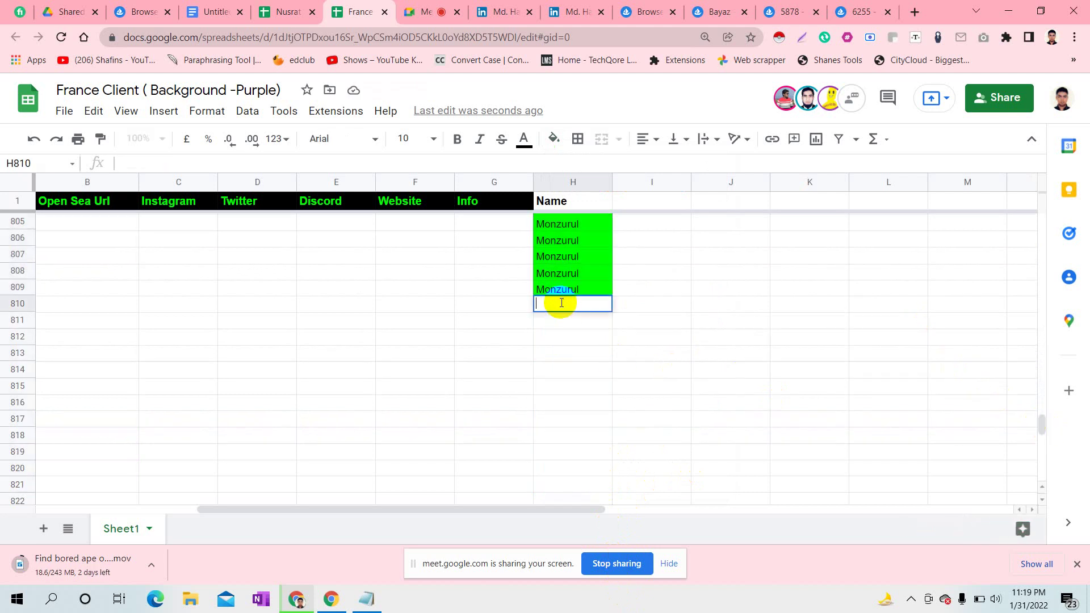
{"action": "left_click", "coordinate": [17, 304]}
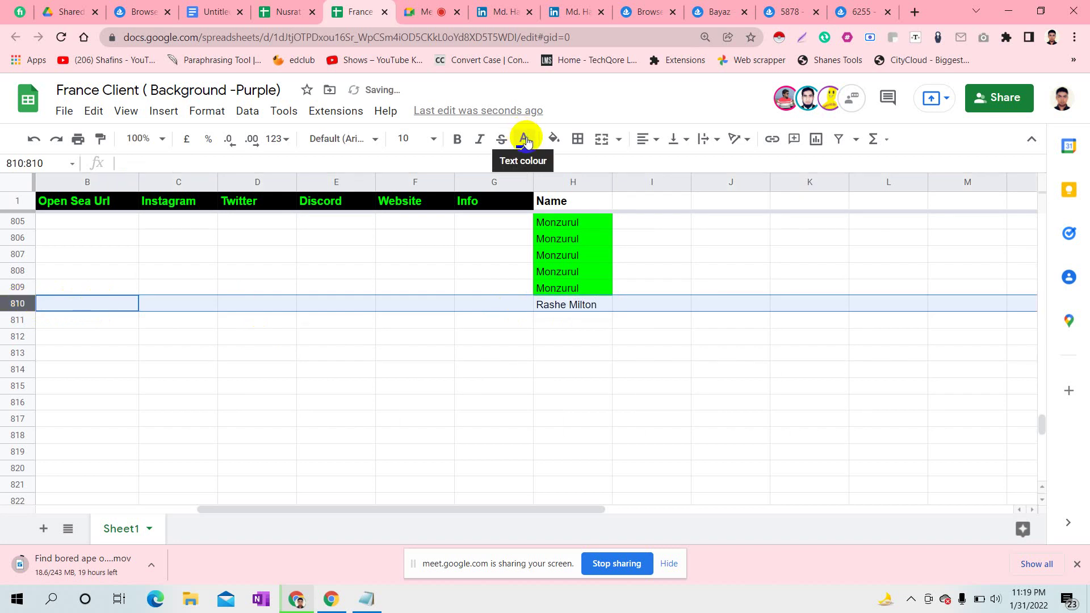
{"action": "left_click", "coordinate": [554, 138]}
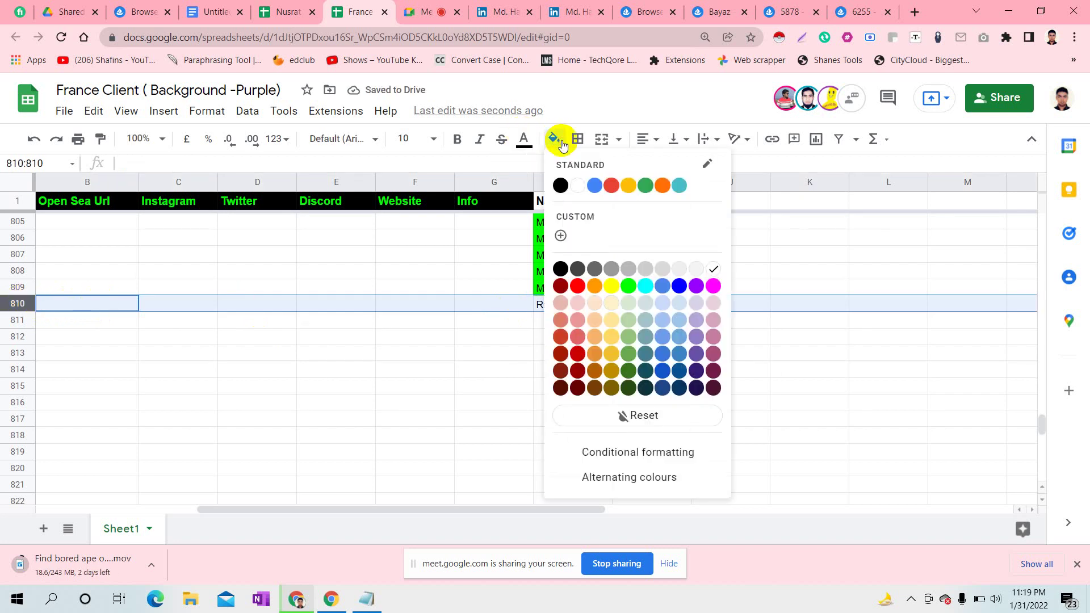
{"action": "left_click", "coordinate": [611, 287]}
{"action": "left_click", "coordinate": [603, 303]}
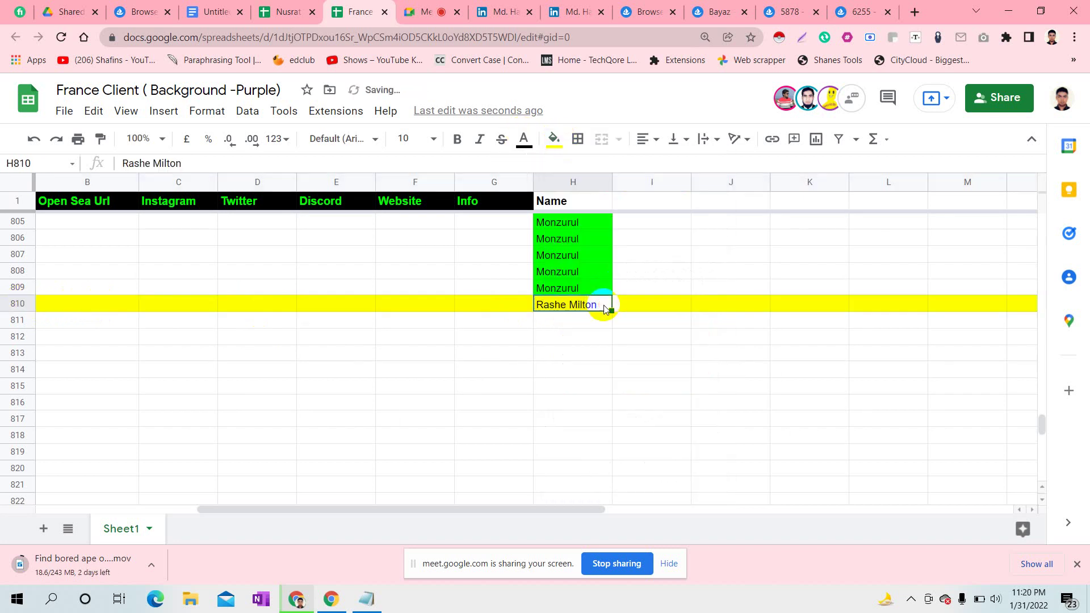
{"action": "left_click_drag", "start_coordinate": [611, 310], "coordinate": [608, 556]}
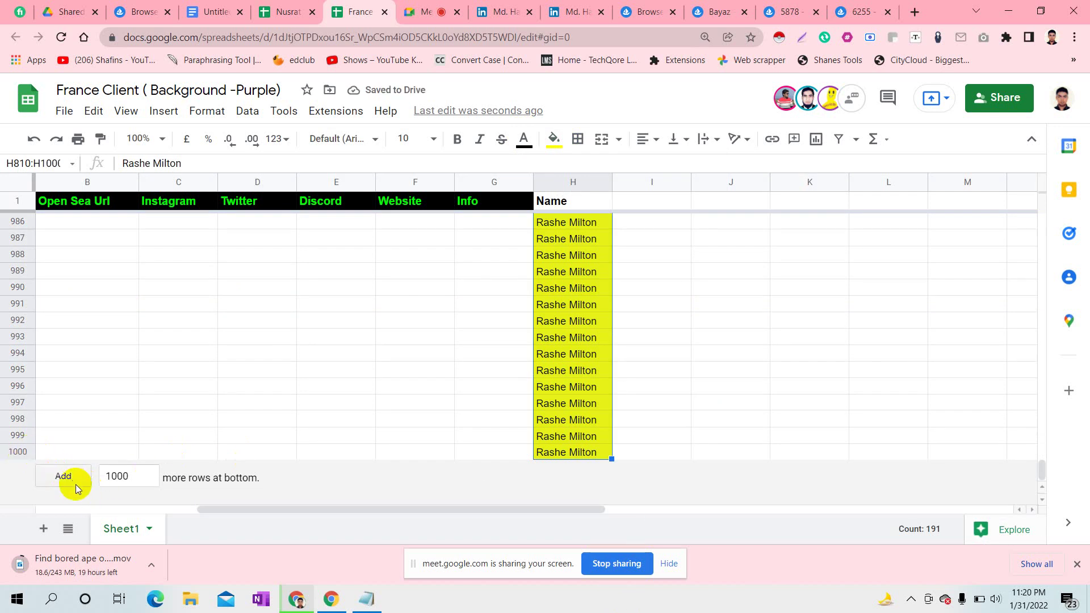
- Extend the sheet to 7000 rows by adding five blocks of 1000 rows
{"action": "left_click", "coordinate": [63, 476]}
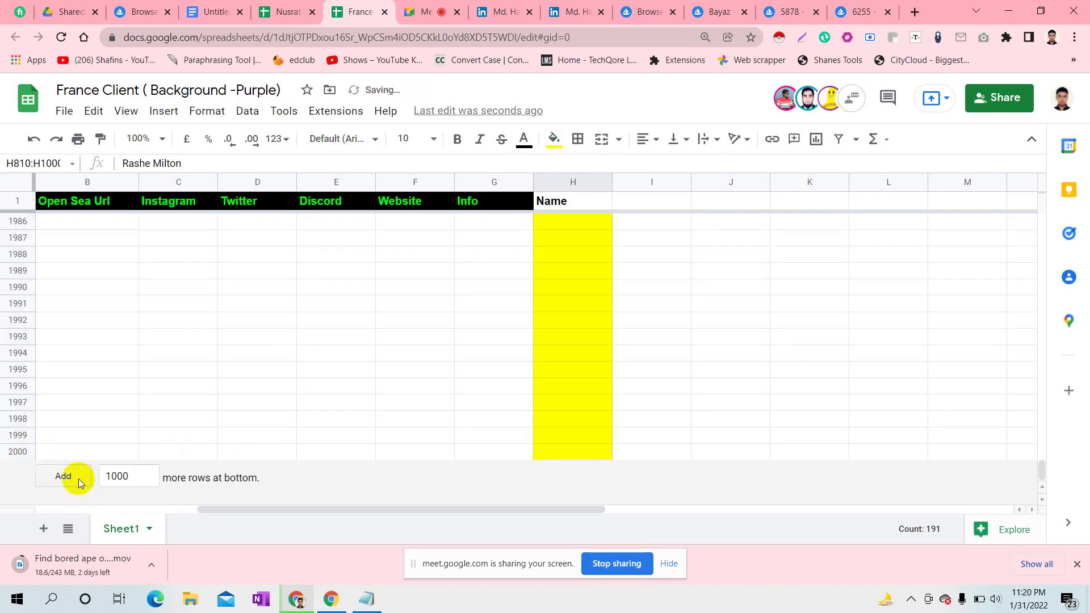
{"action": "left_click", "coordinate": [79, 482]}
{"action": "left_click", "coordinate": [79, 482]}
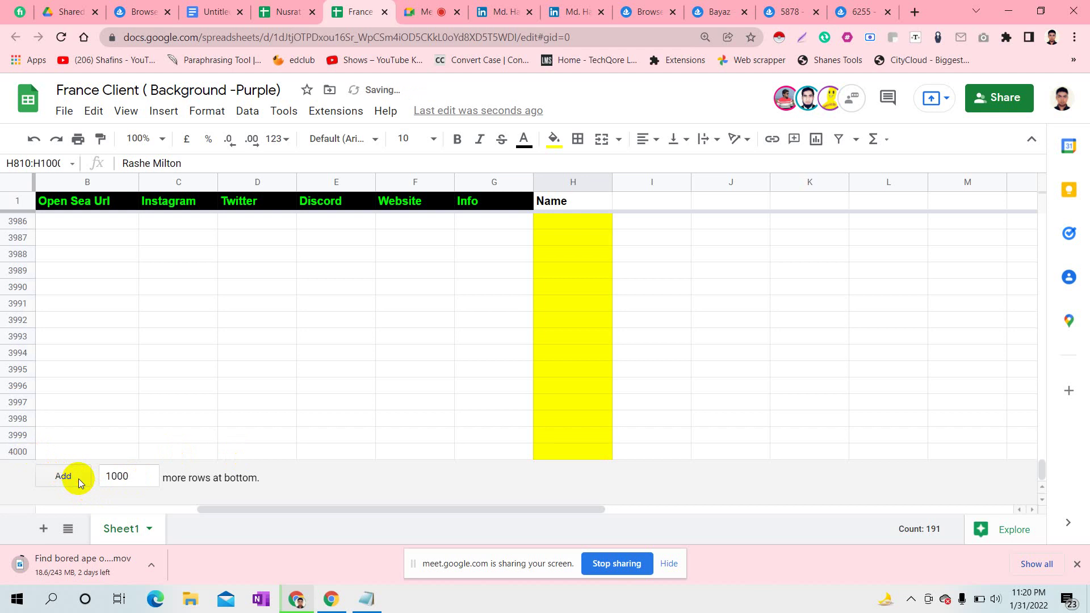
{"action": "left_click", "coordinate": [79, 482]}
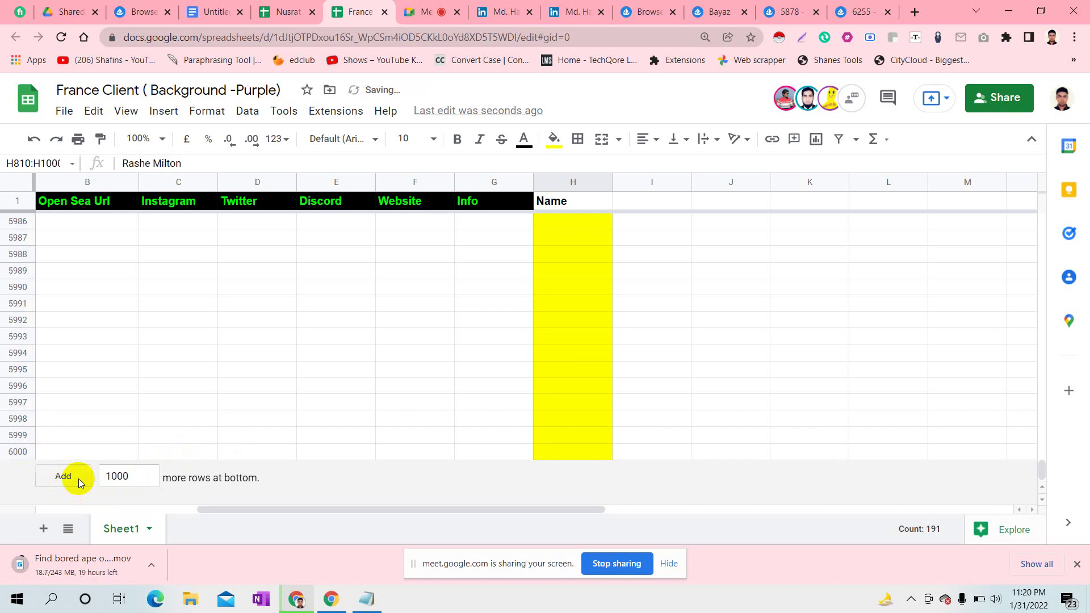
{"action": "left_click", "coordinate": [79, 482]}
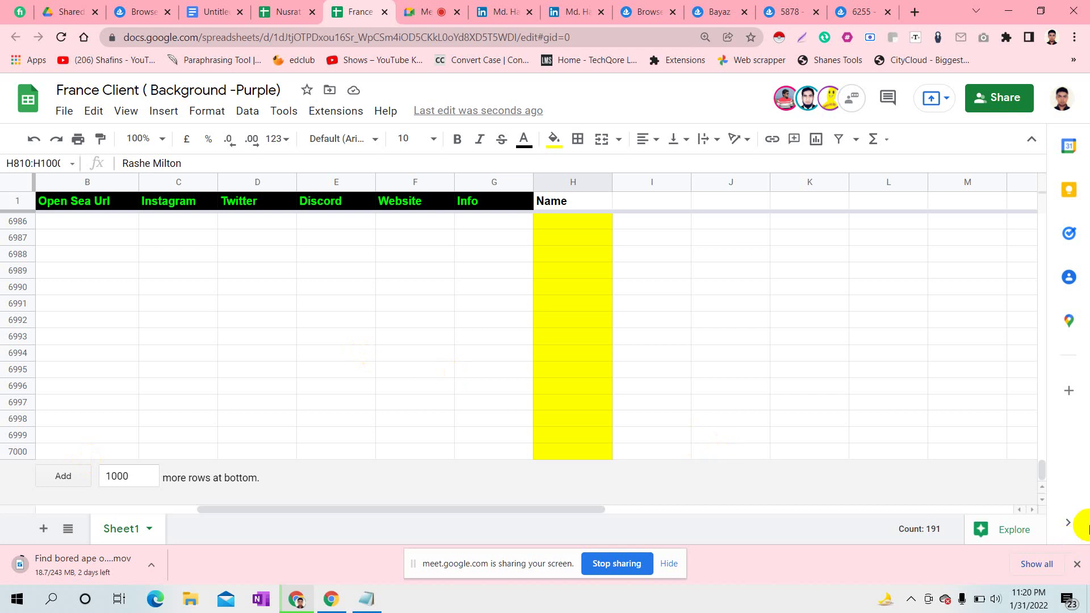
{"action": "left_click_drag", "start_coordinate": [1044, 475], "coordinate": [1045, 257]}
- Enter the fourth participant's name in H1001, colour row 1001 purple, and fill down to H1465
{"action": "left_click", "coordinate": [575, 470]}
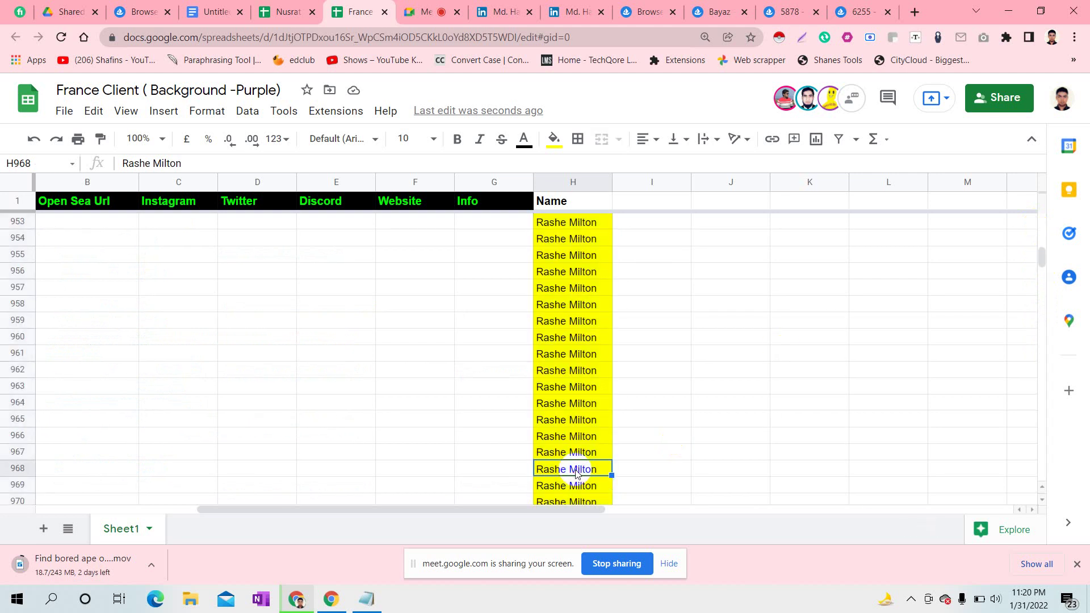
{"action": "key", "text": "Down"}
{"action": "key", "text": "Down"}
{"action": "key", "text": "Down"}
{"action": "key", "text": "Down"}
{"action": "key", "text": "Down"}
{"action": "key", "text": "Down"}
{"action": "key", "text": "Down"}
{"action": "key", "text": "Down"}
{"action": "key", "text": "Down"}
{"action": "key", "text": "Down"}
{"action": "key", "text": "Down"}
{"action": "key", "text": "Down"}
{"action": "key", "text": "Down"}
{"action": "key", "text": "Down"}
{"action": "key", "text": "Down"}
{"action": "key", "text": "Down"}
{"action": "key", "text": "Down"}
{"action": "key", "text": "Down"}
{"action": "key", "text": "Down"}
{"action": "key", "text": "Down"}
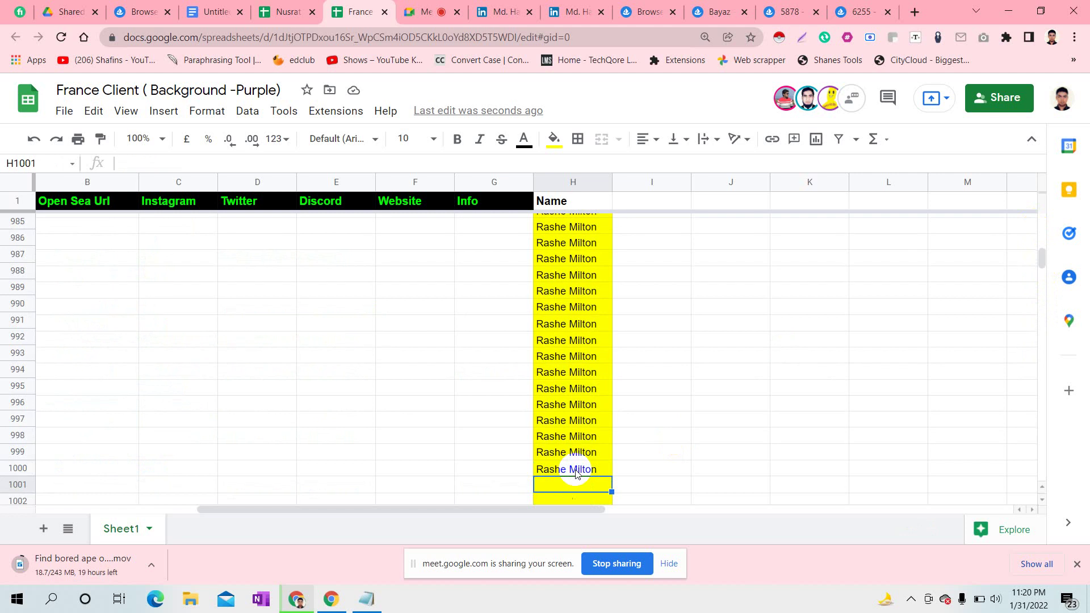
{"action": "double_click", "coordinate": [568, 257]}
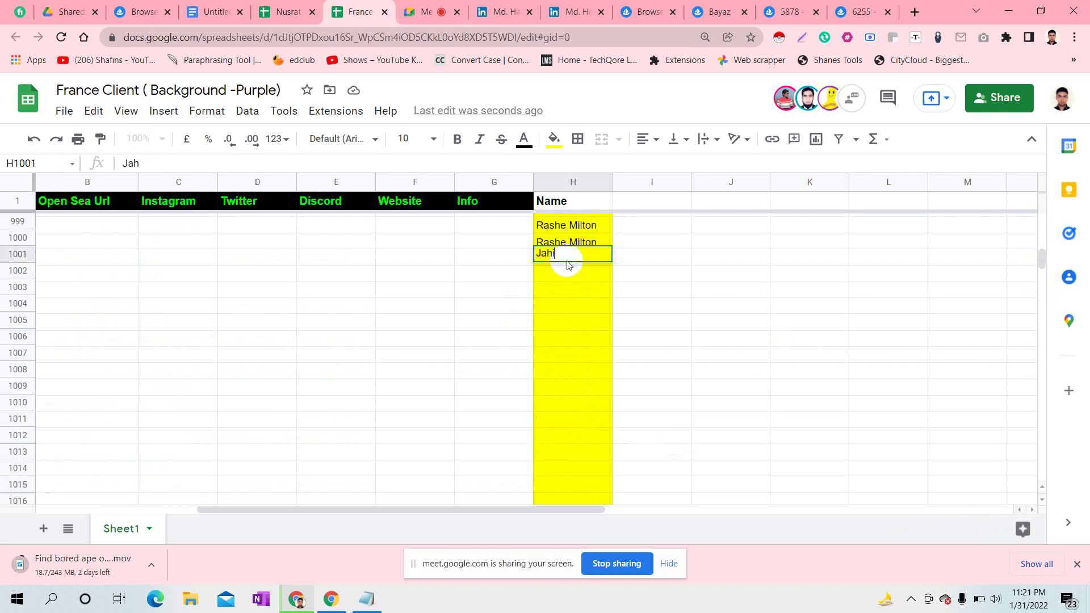
{"action": "left_click", "coordinate": [628, 292]}
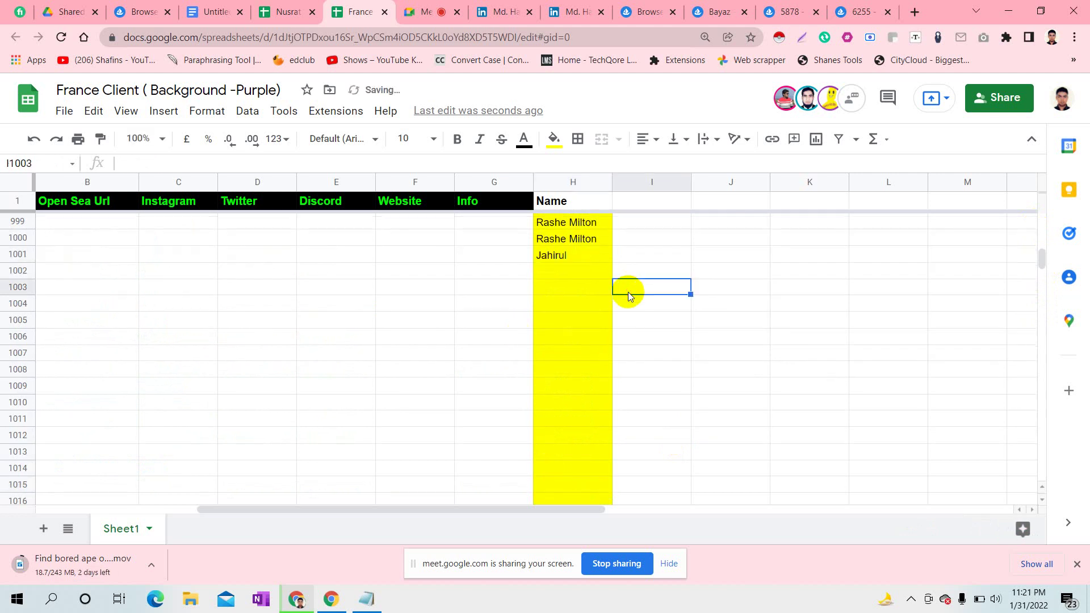
{"action": "left_click", "coordinate": [19, 253]}
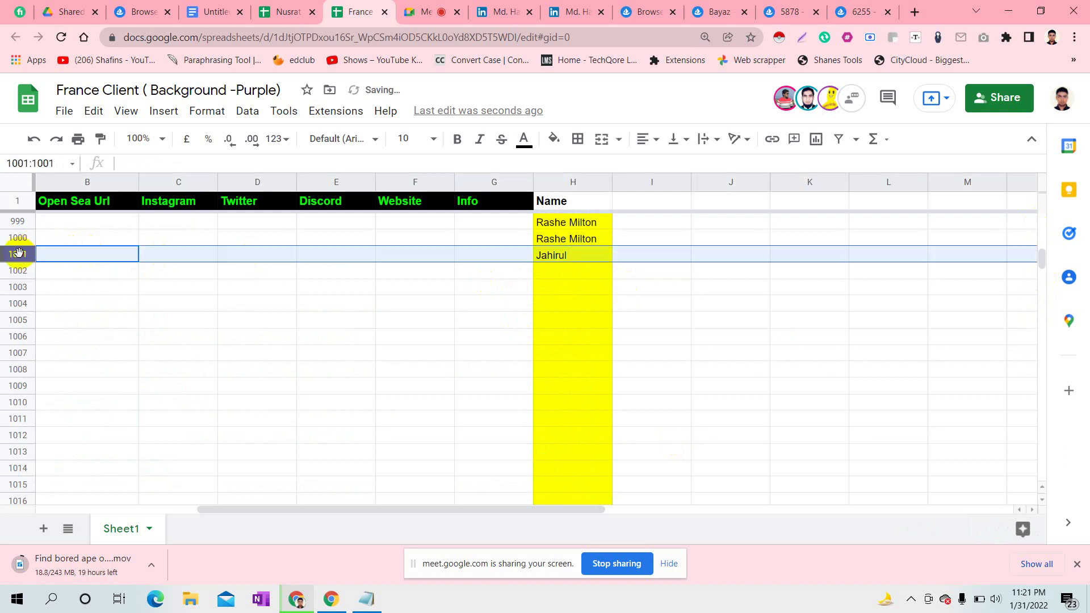
{"action": "left_click", "coordinate": [554, 138]}
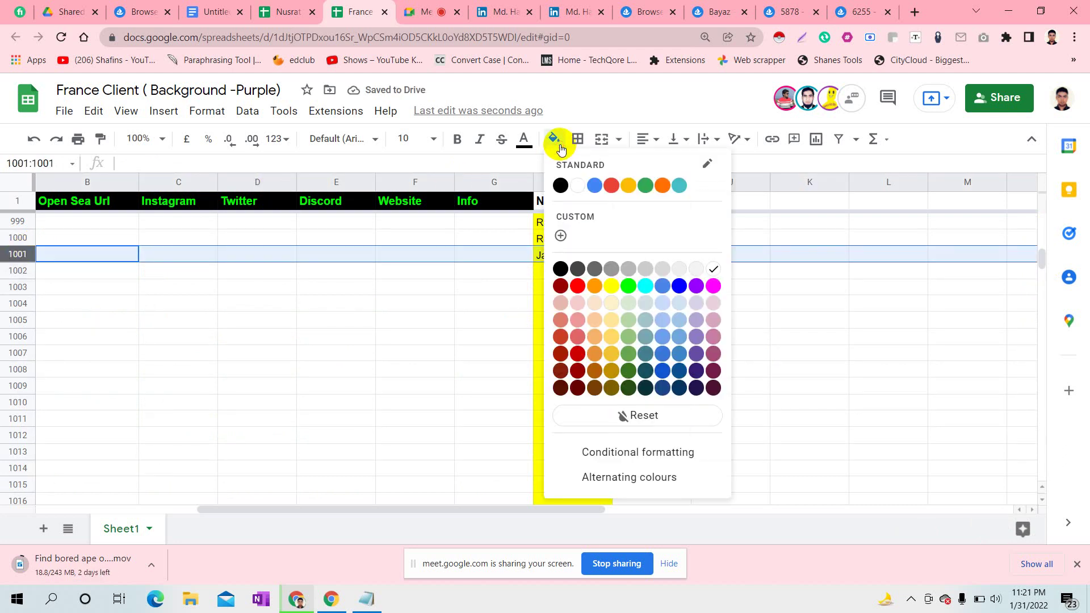
{"action": "left_click", "coordinate": [695, 286]}
{"action": "left_click", "coordinate": [597, 255]}
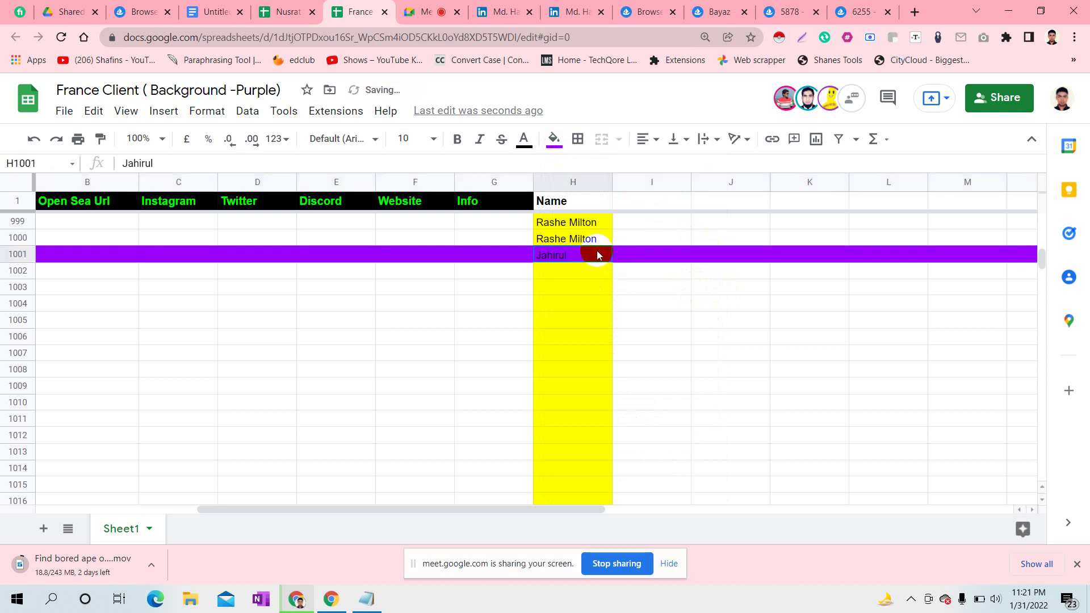
{"action": "left_click_drag", "start_coordinate": [611, 261], "coordinate": [584, 450]}
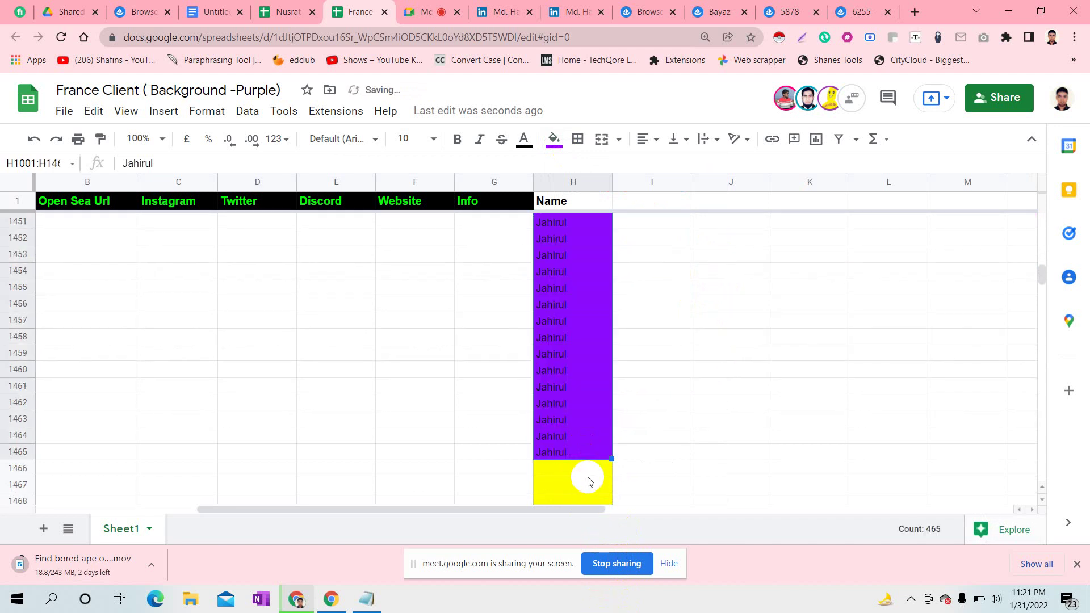
- Enter the fifth participant's name in H1466 and fill it down to H1781
{"action": "left_click", "coordinate": [584, 472]}
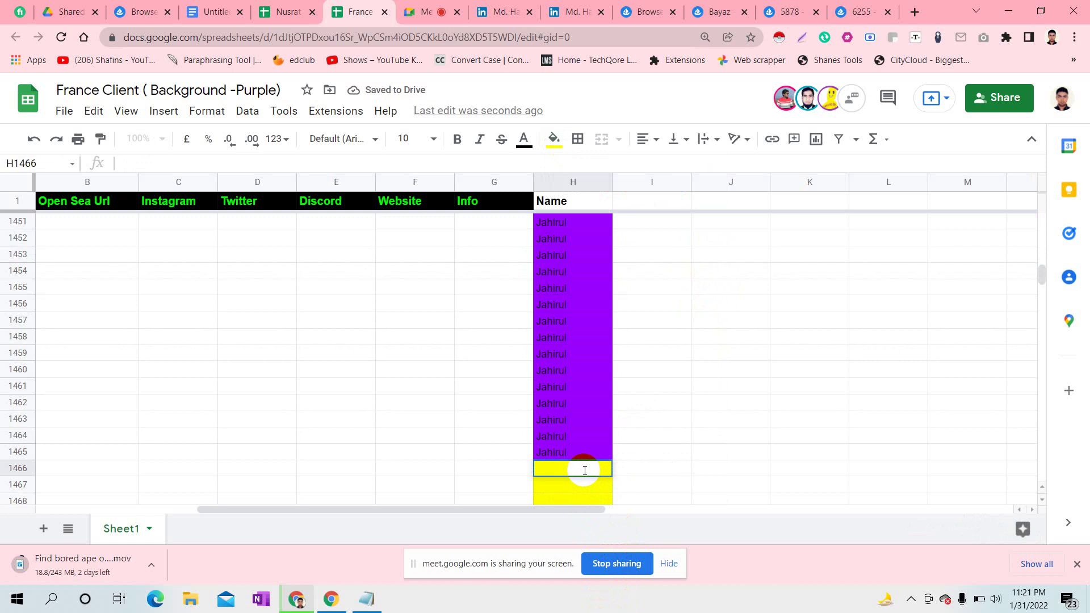
{"action": "double_click", "coordinate": [585, 470]}
{"action": "type", "text": "Mithu"}
{"action": "left_click", "coordinate": [731, 483]}
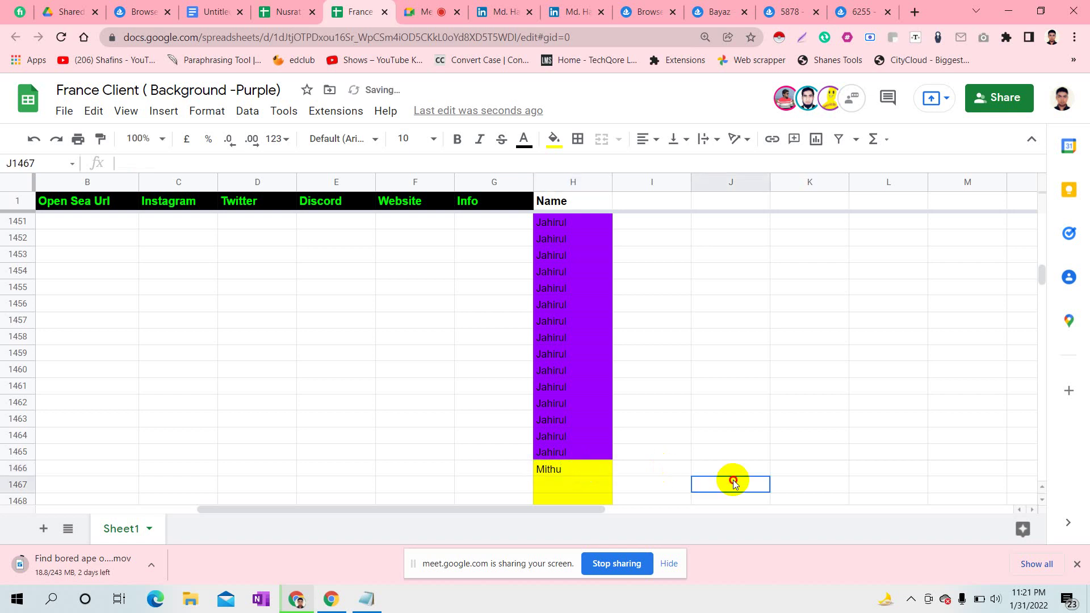
{"action": "left_click", "coordinate": [571, 468]}
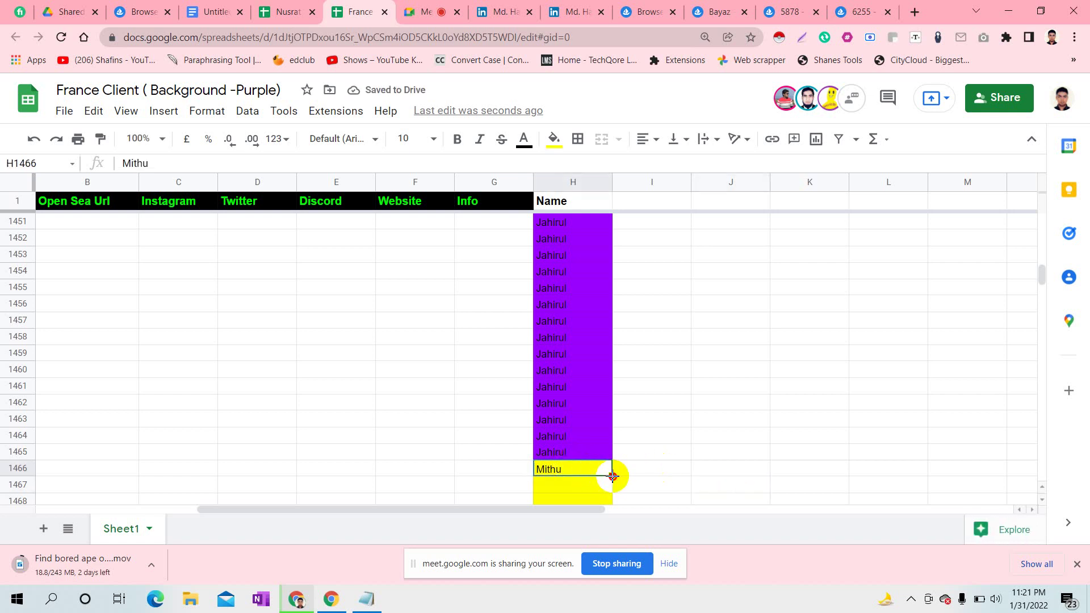
{"action": "left_click_drag", "start_coordinate": [613, 476], "coordinate": [618, 502]}
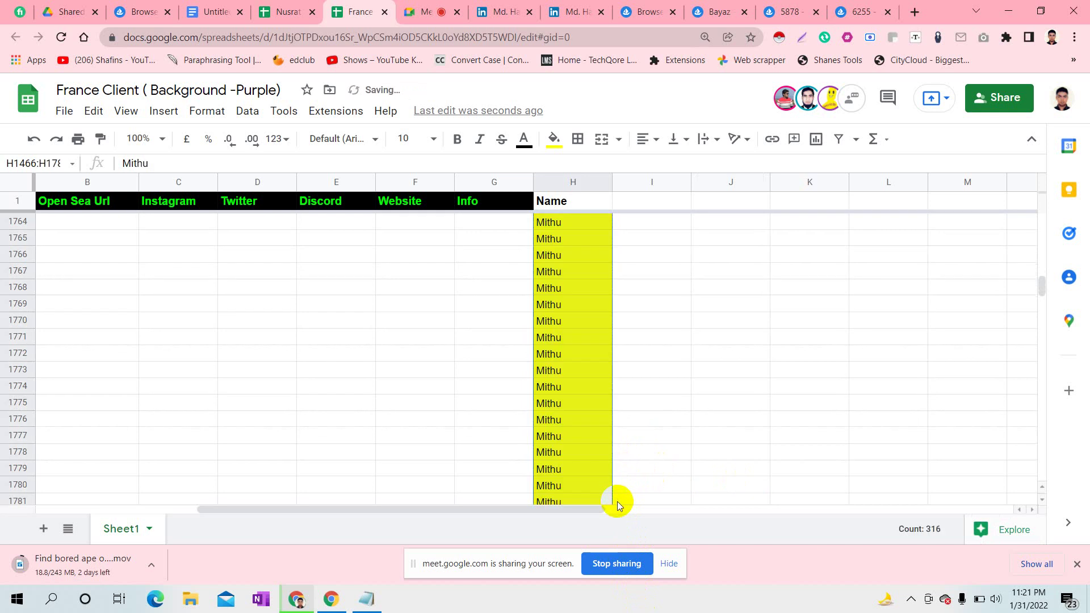
- Begin an entry in empty cell H1782, then return to the Google Meet call
{"action": "left_click", "coordinate": [566, 464]}
{"action": "key", "text": "Down"}
{"action": "key", "text": "Down"}
{"action": "key", "text": "Down"}
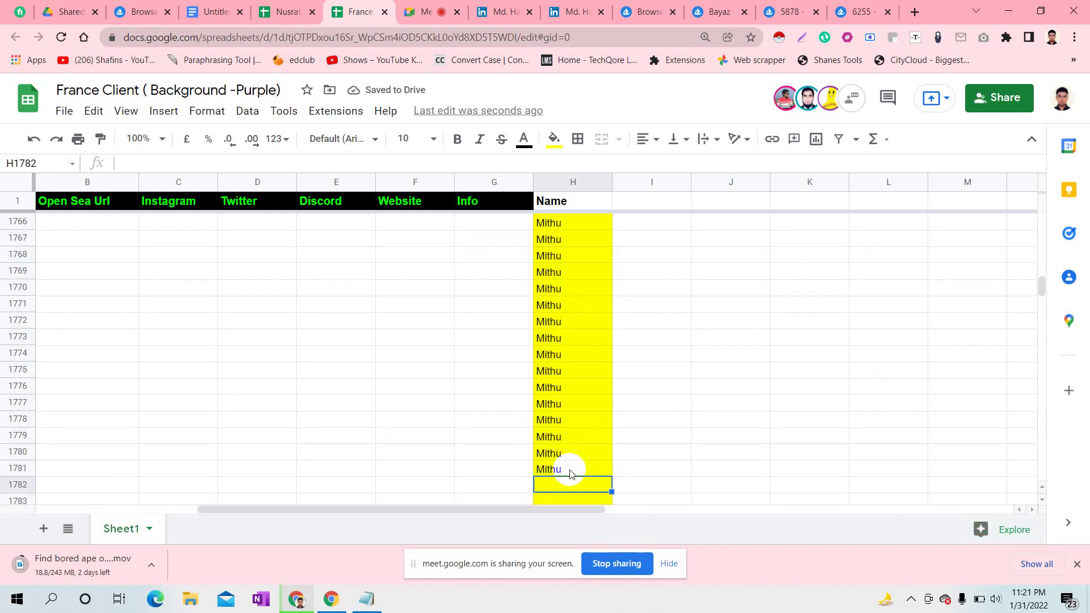
{"action": "key", "text": "Down"}
{"action": "key", "text": "Down"}
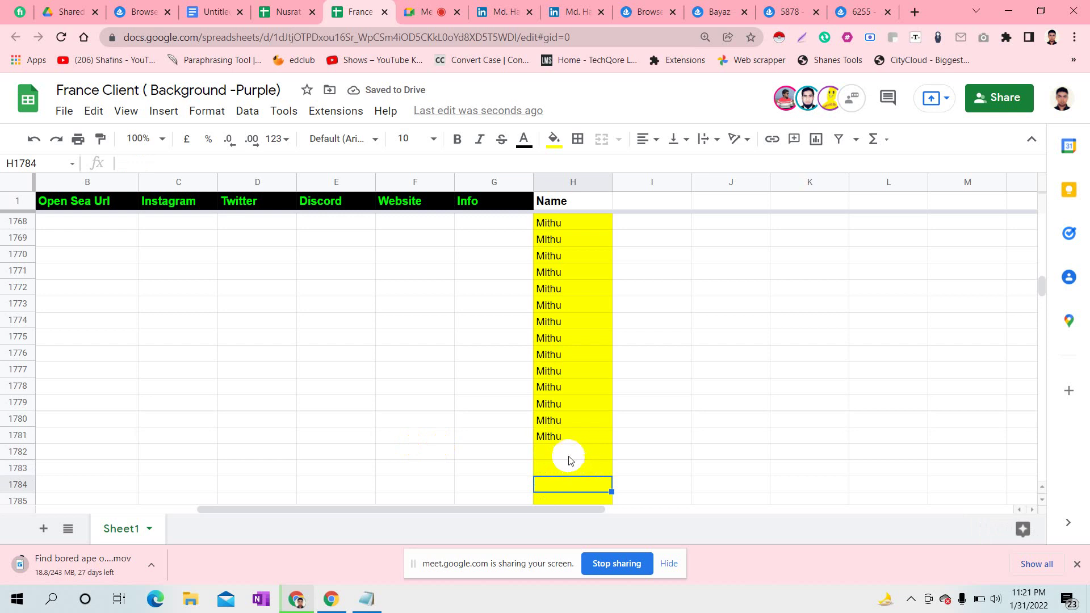
{"action": "double_click", "coordinate": [562, 451]}
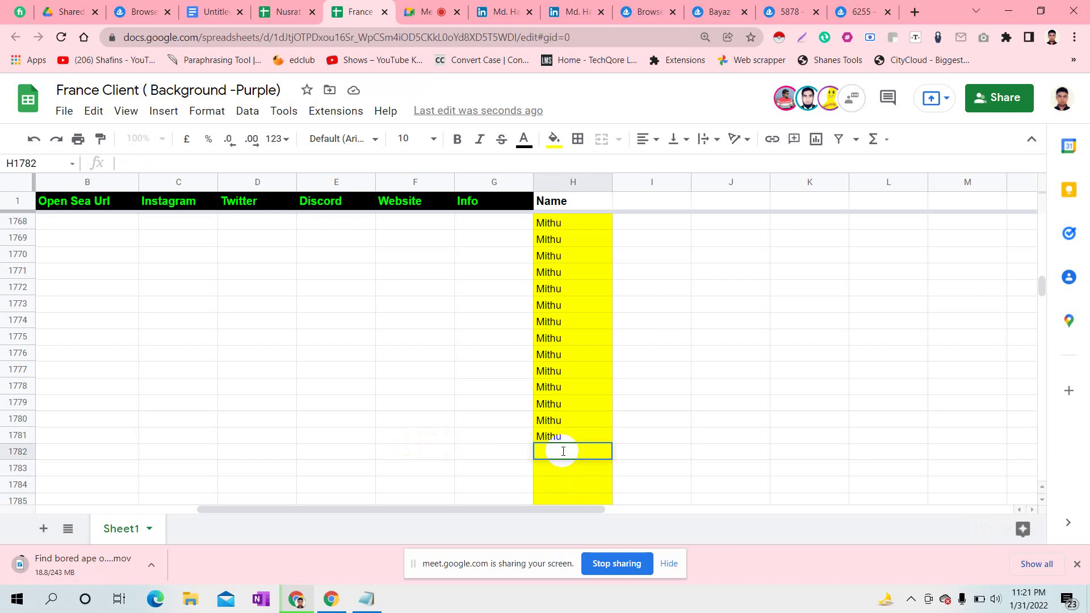
{"action": "left_click", "coordinate": [423, 8]}
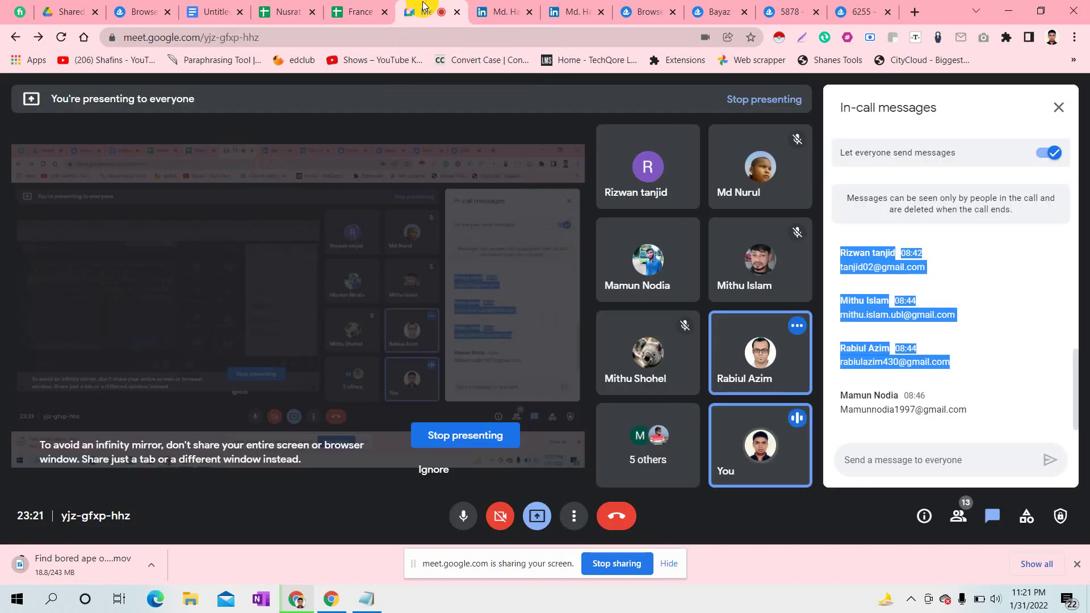
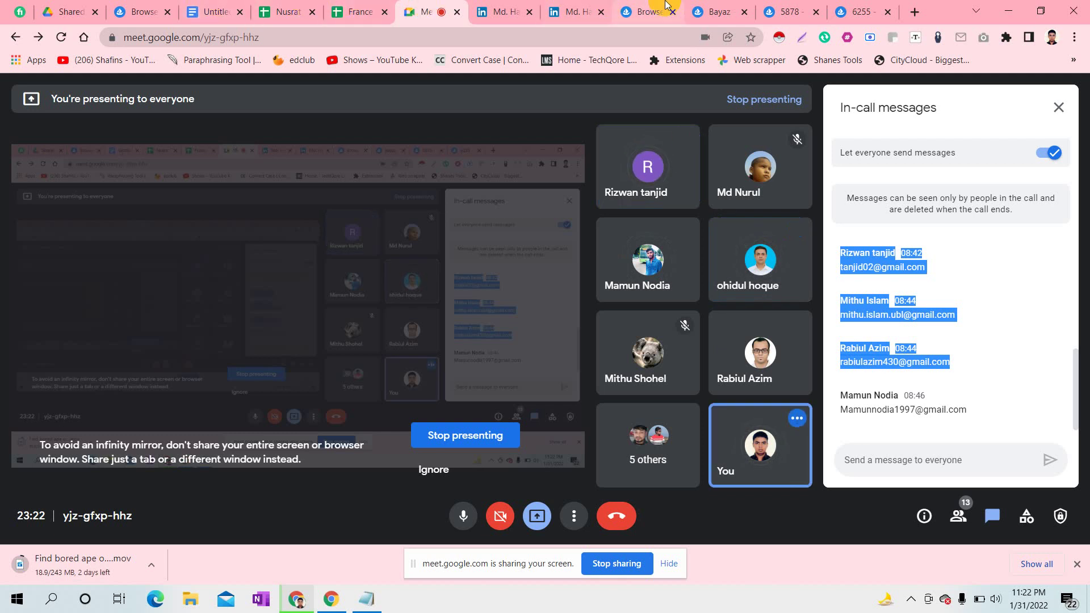
- Post the OpenSea Bored Ape Yacht Club link filtered to Purple backgrounds in the Meet chat
{"action": "left_click", "coordinate": [647, 12]}
{"action": "left_click", "coordinate": [319, 36]}
{"action": "key", "text": "ctrl+c"}
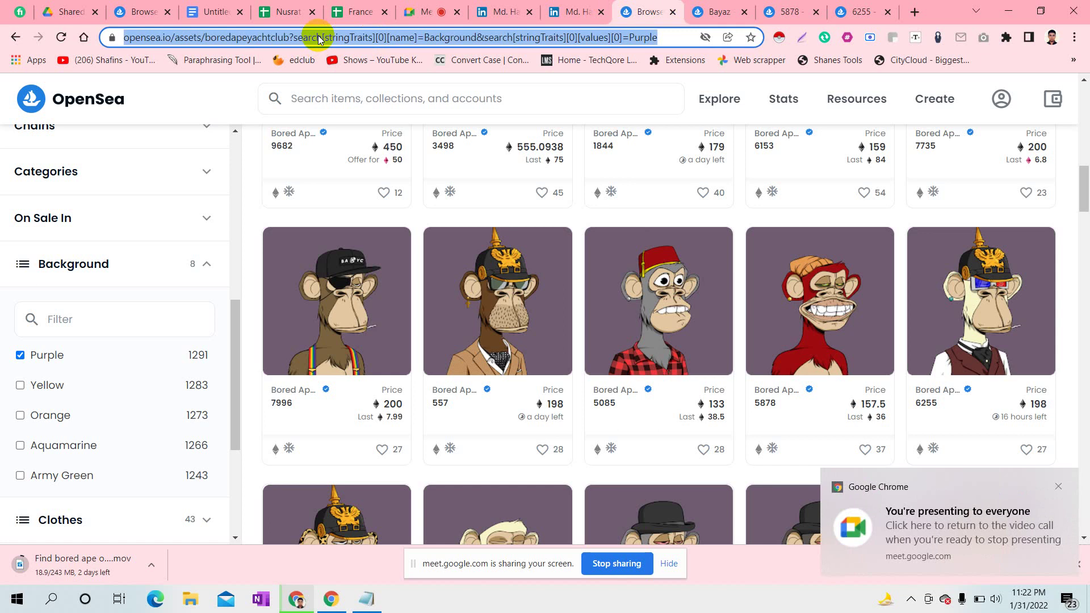
{"action": "left_click", "coordinate": [427, 11]}
{"action": "left_click", "coordinate": [881, 456]}
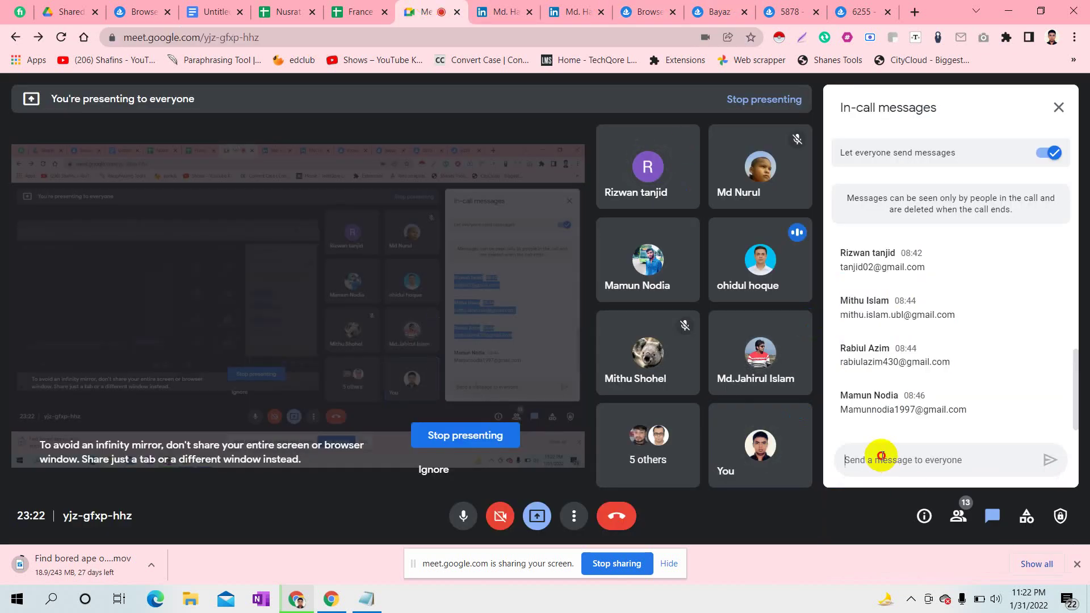
{"action": "key", "text": "ctrl+v"}
{"action": "key", "text": "Return"}
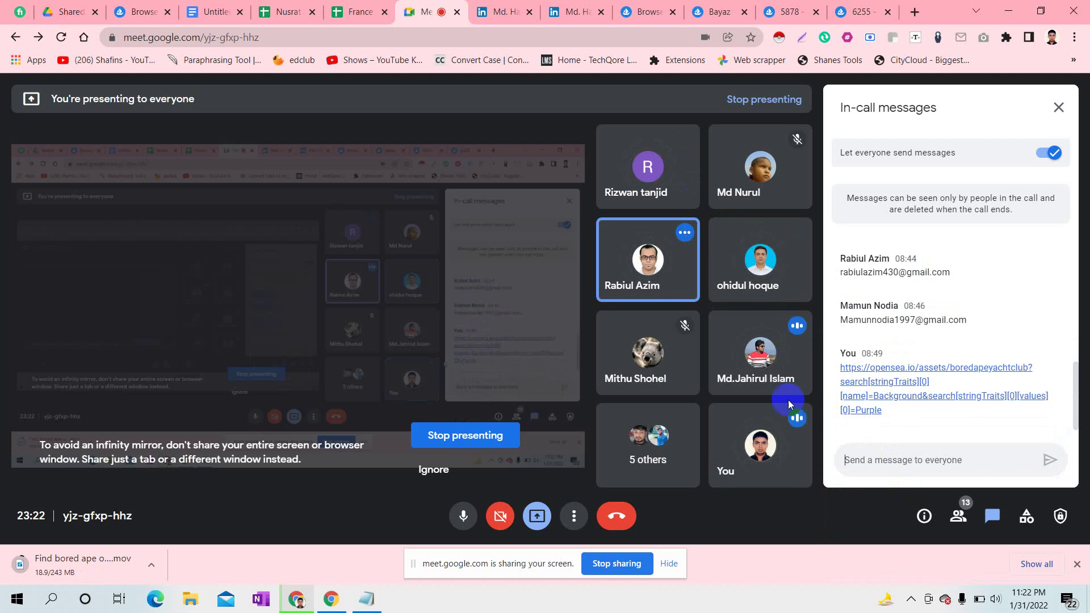
{"action": "mouse_move", "coordinate": [654, 275]}
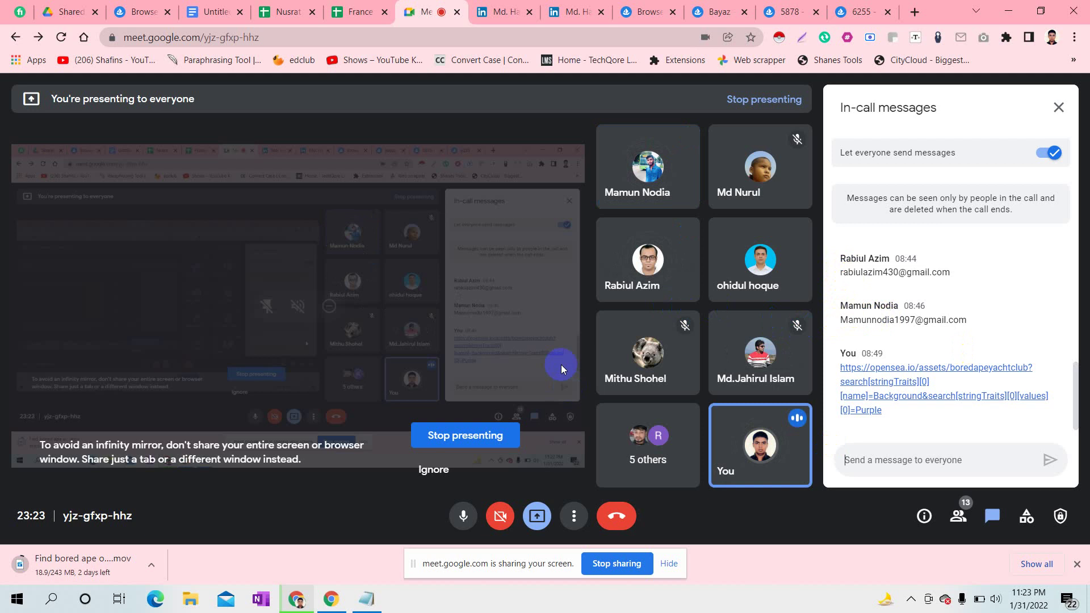
{"action": "left_click", "coordinate": [52, 599]}
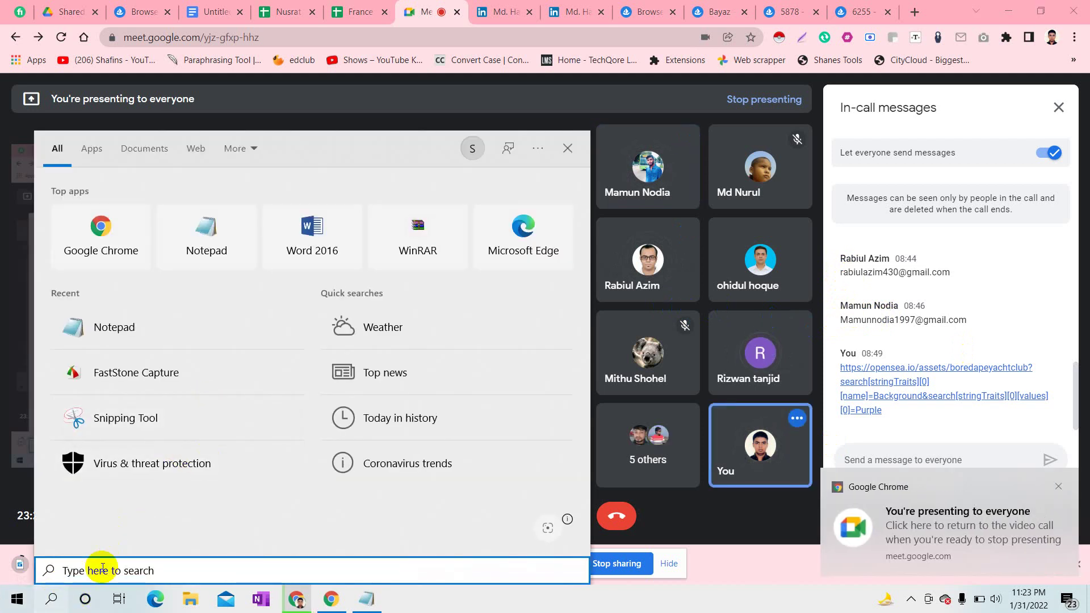
{"action": "type", "text": "fas"}
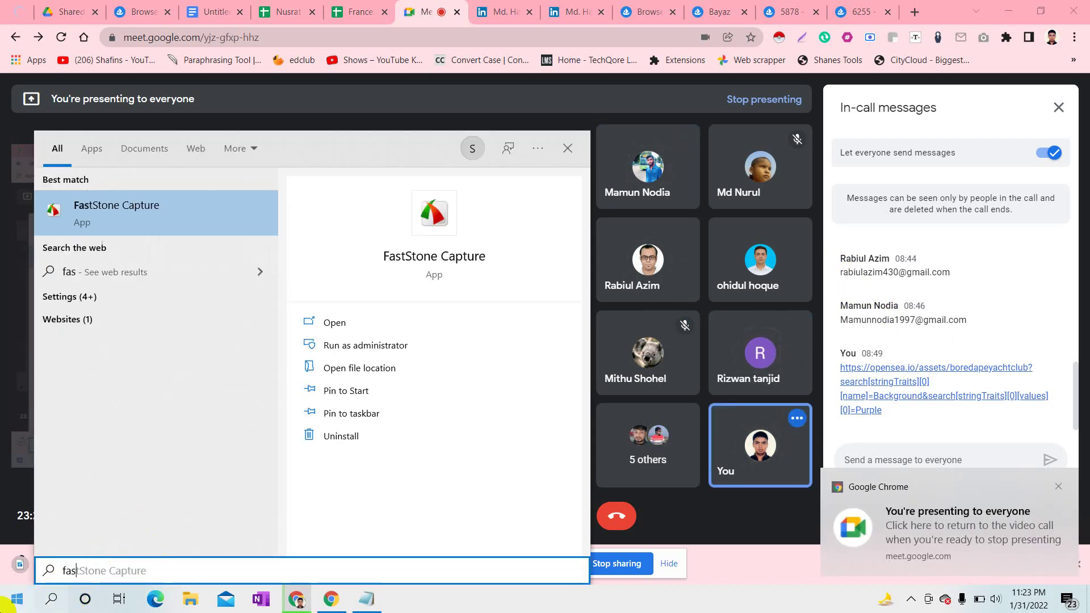
{"action": "left_click", "coordinate": [117, 600]}
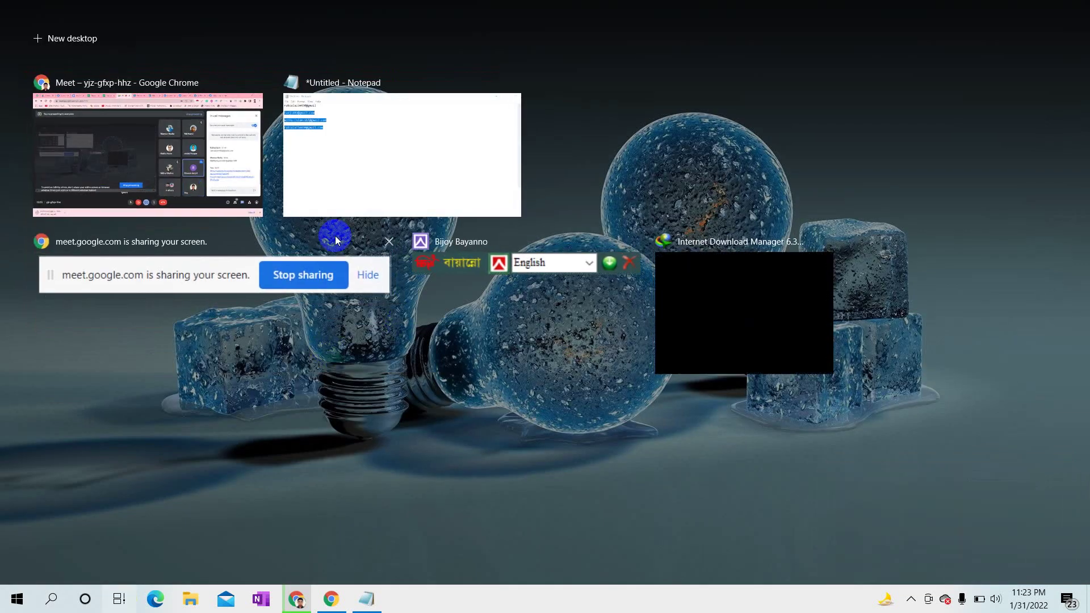
{"action": "left_click", "coordinate": [215, 281]}
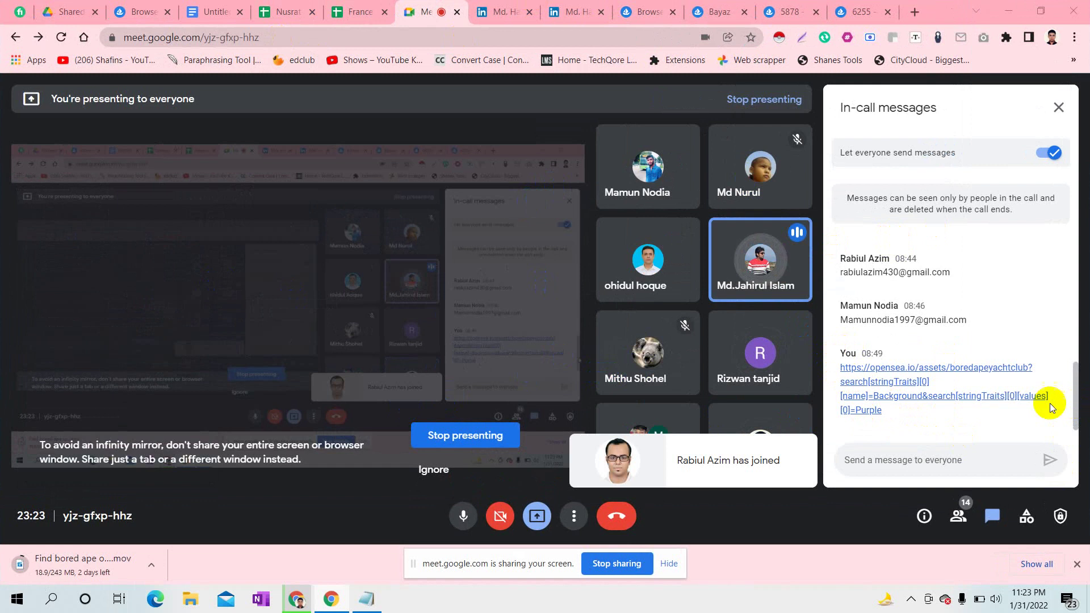
- Select a participant's e-mail in the Meet chat, then bring up the France Client spreadsheet
{"action": "mouse_move", "coordinate": [767, 358]}
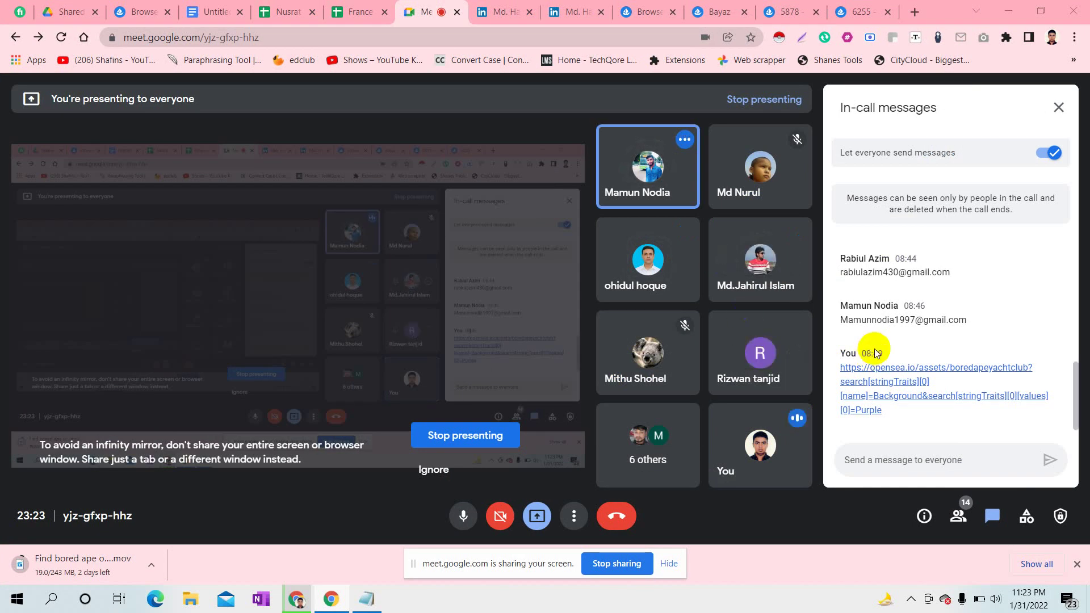
{"action": "left_click_drag", "start_coordinate": [837, 321], "coordinate": [965, 321]}
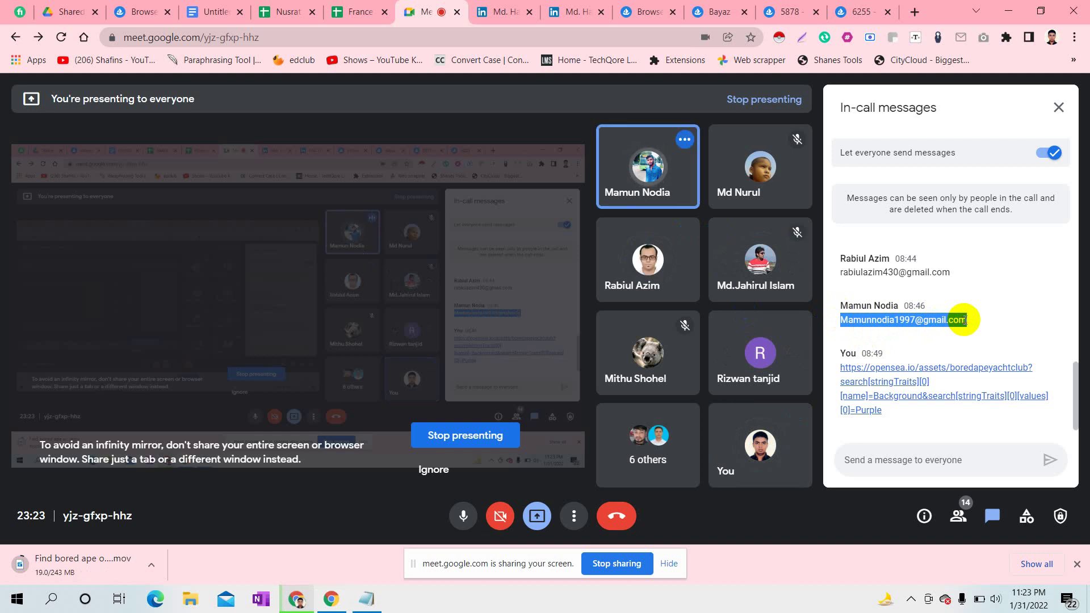
{"action": "left_click", "coordinate": [367, 8]}
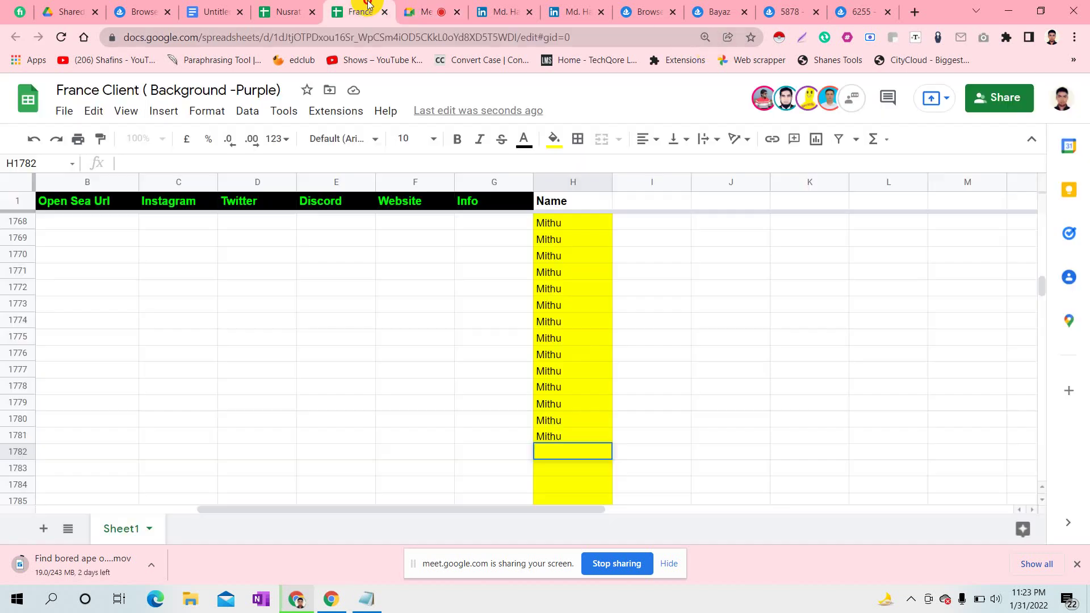
{"action": "left_click", "coordinate": [425, 10]}
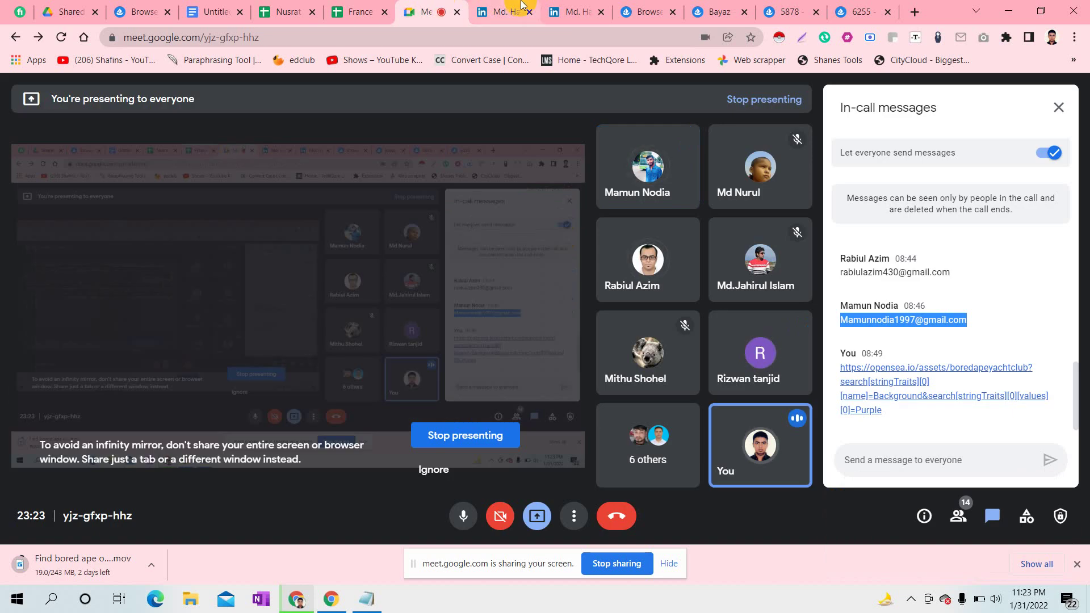
{"action": "left_click", "coordinate": [357, 7]}
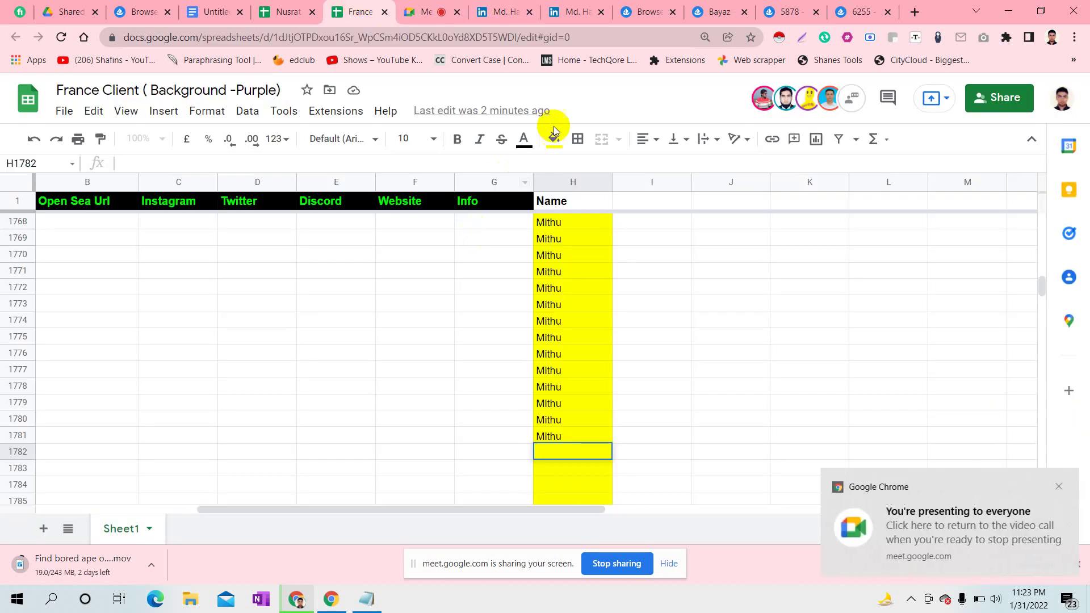
- Add the copied participant e-mail as an Editor on the France Client sheet and send the invite
{"action": "left_click", "coordinate": [979, 99]}
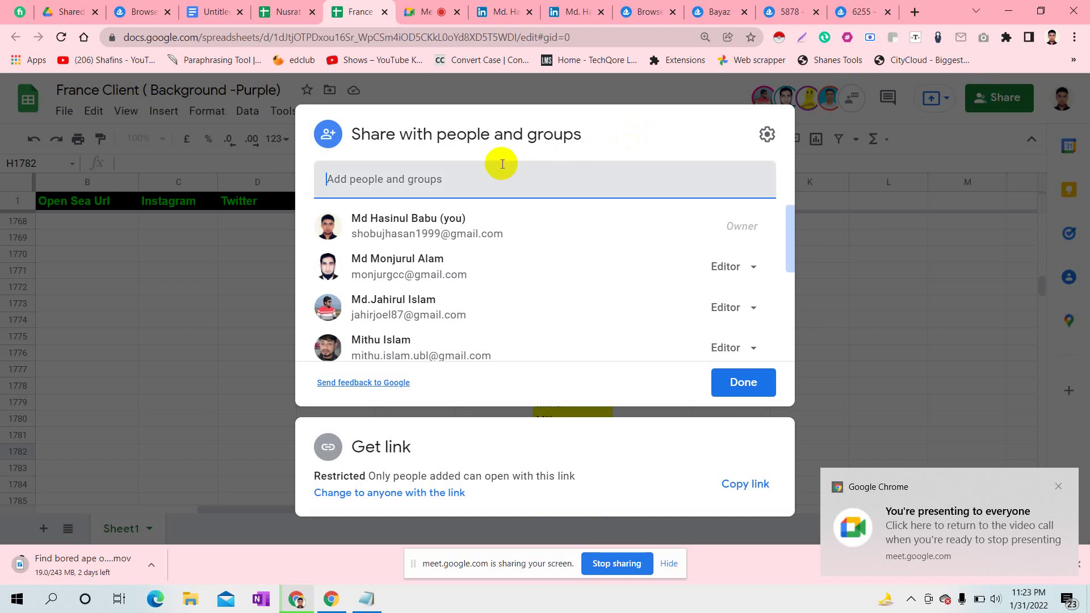
{"action": "left_click", "coordinate": [502, 164]}
{"action": "key", "text": "ctrl+v"}
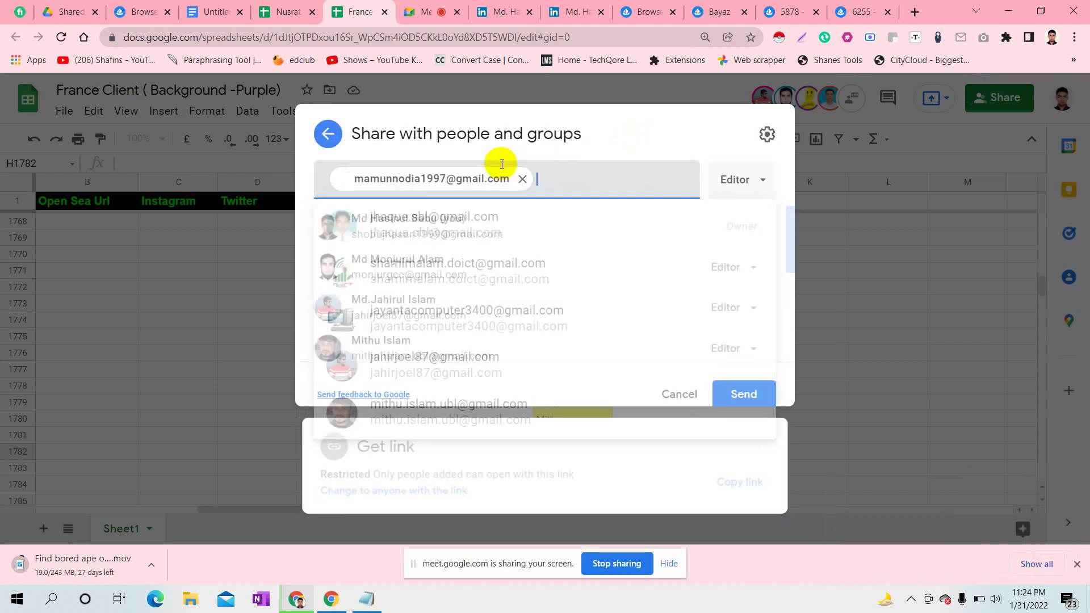
{"action": "left_click", "coordinate": [749, 441]}
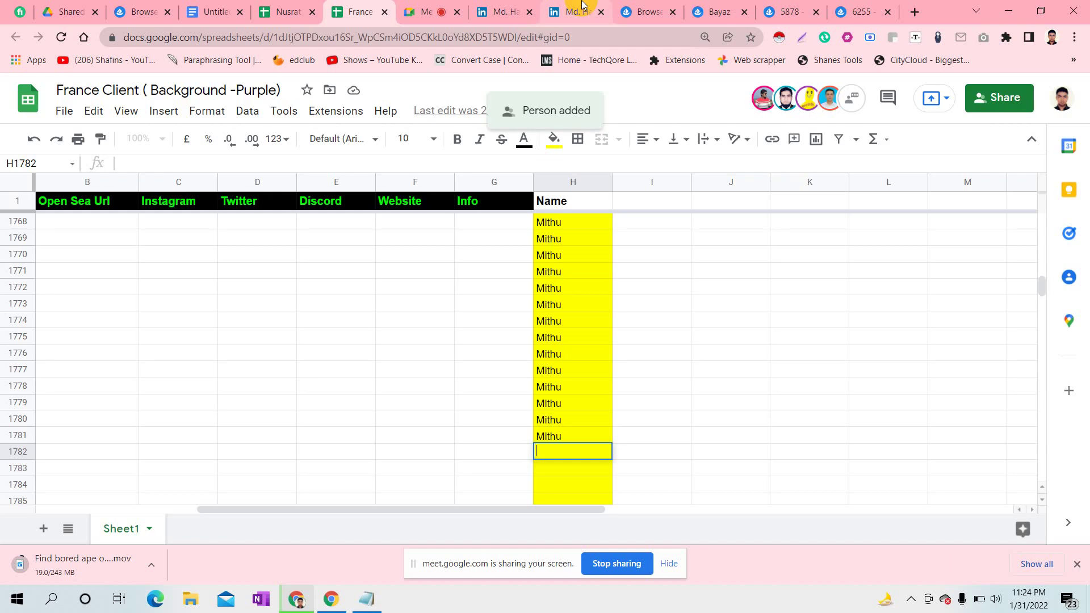
{"action": "left_click", "coordinate": [438, 5]}
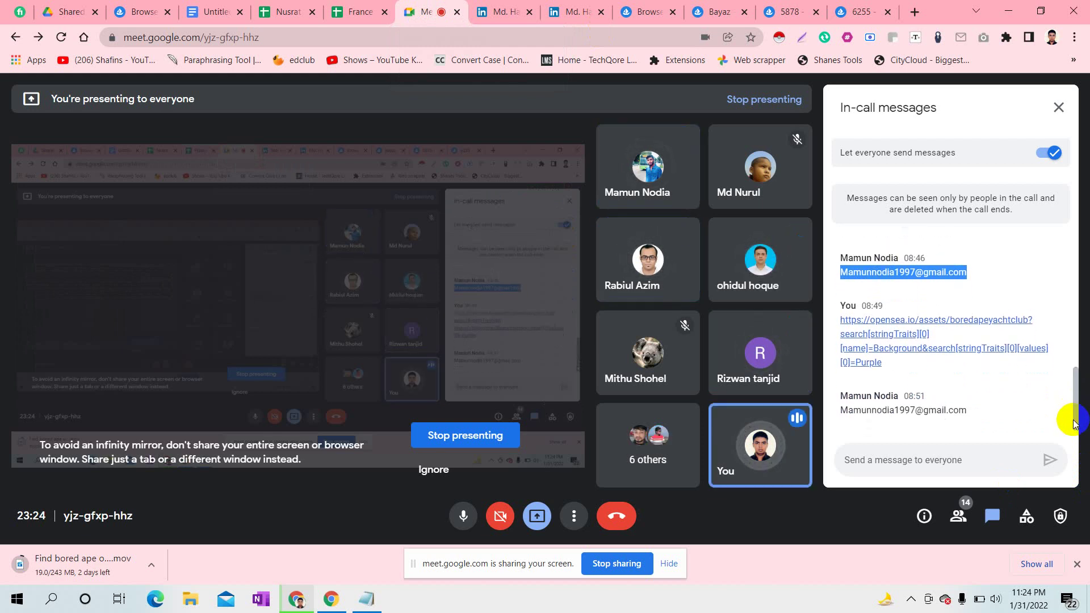
- Scroll the Meet chat up and select the next participant's e-mail
{"action": "left_click_drag", "start_coordinate": [1073, 422], "coordinate": [1072, 403]}
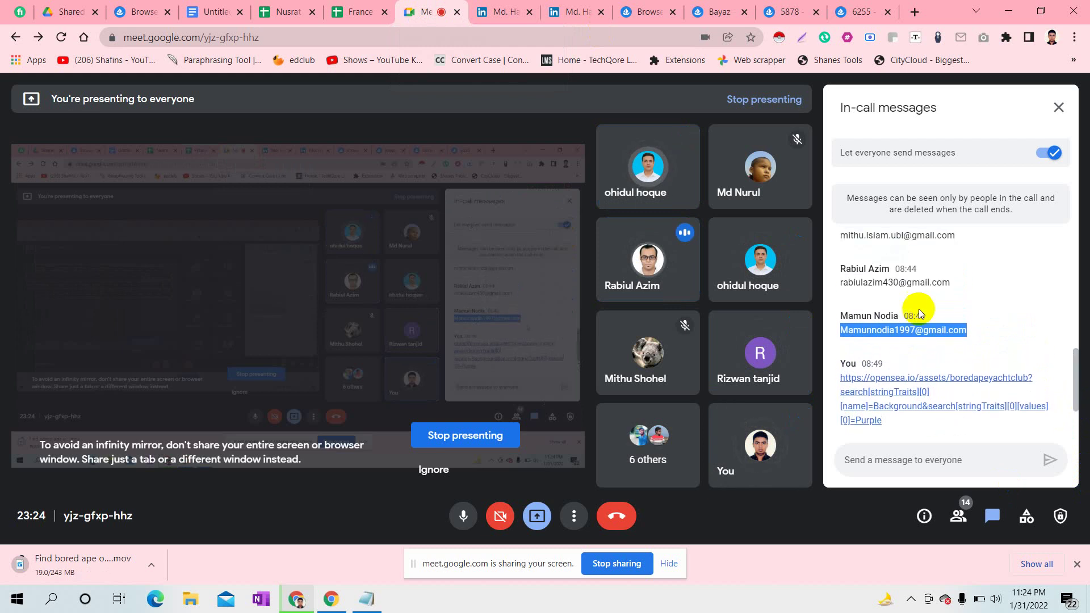
{"action": "left_click_drag", "start_coordinate": [843, 283], "coordinate": [959, 284]}
{"action": "key", "text": "ctrl+c"}
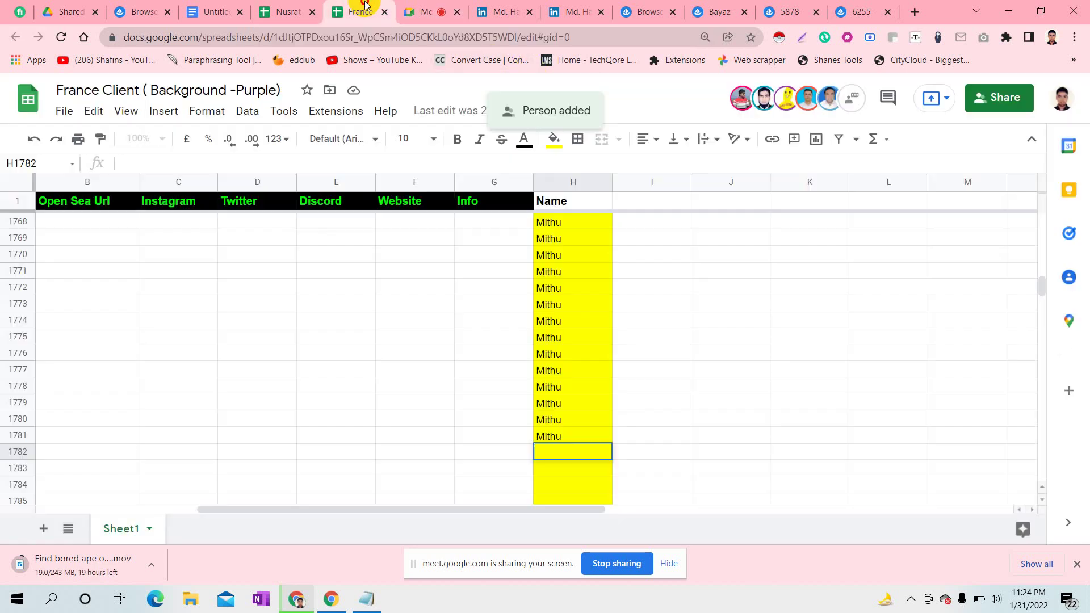
- Share the sheet as Editor with the second participant's e-mail, then start editing cell H1782
{"action": "left_click", "coordinate": [359, 11]}
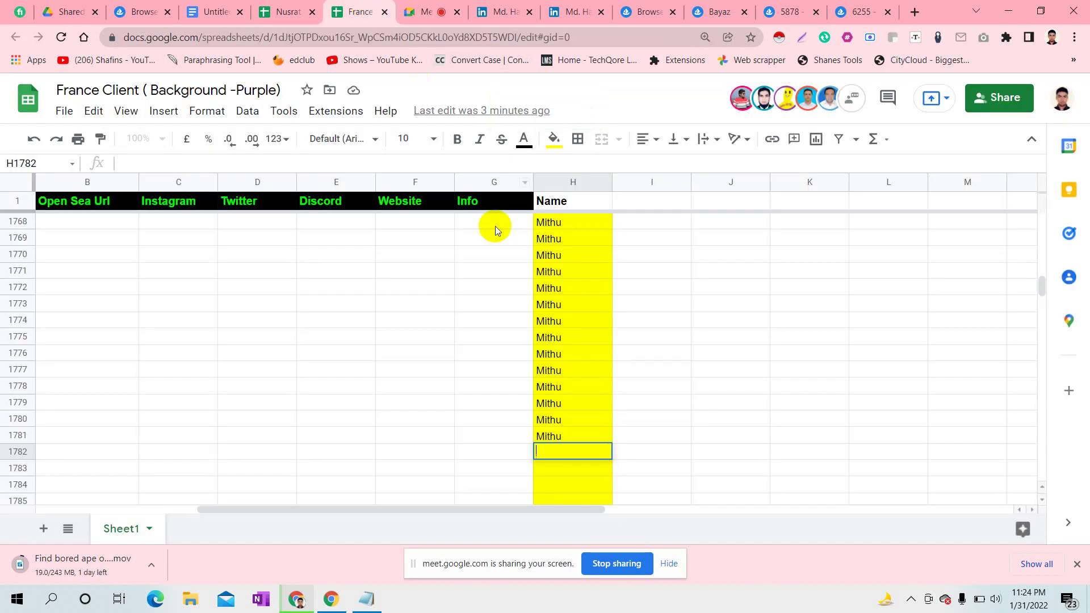
{"action": "left_click", "coordinate": [1002, 99]}
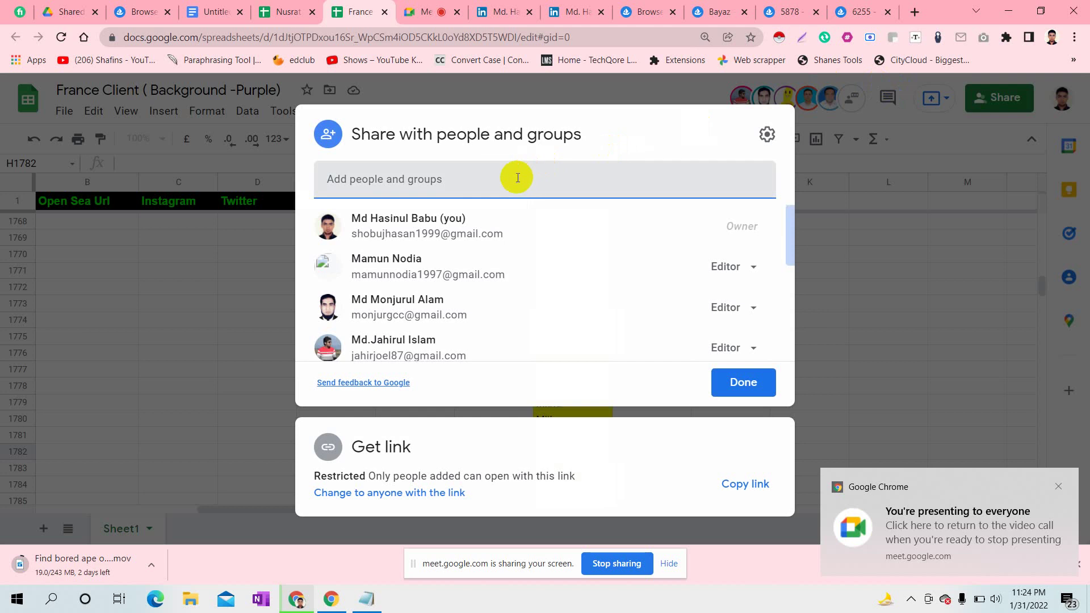
{"action": "left_click", "coordinate": [517, 178]}
{"action": "key", "text": "ctrl+v"}
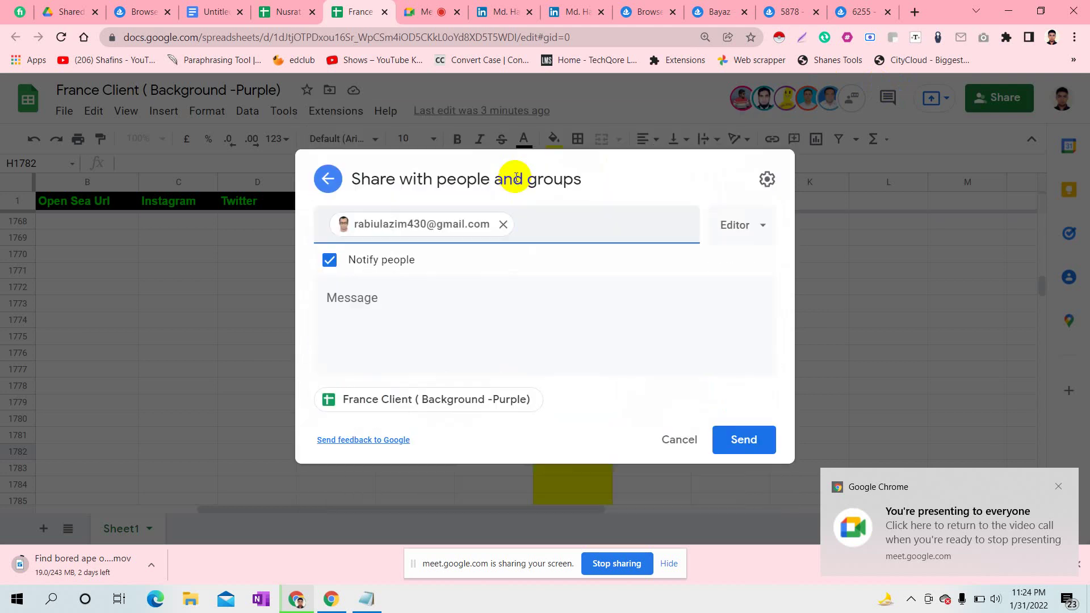
{"action": "left_click", "coordinate": [747, 448]}
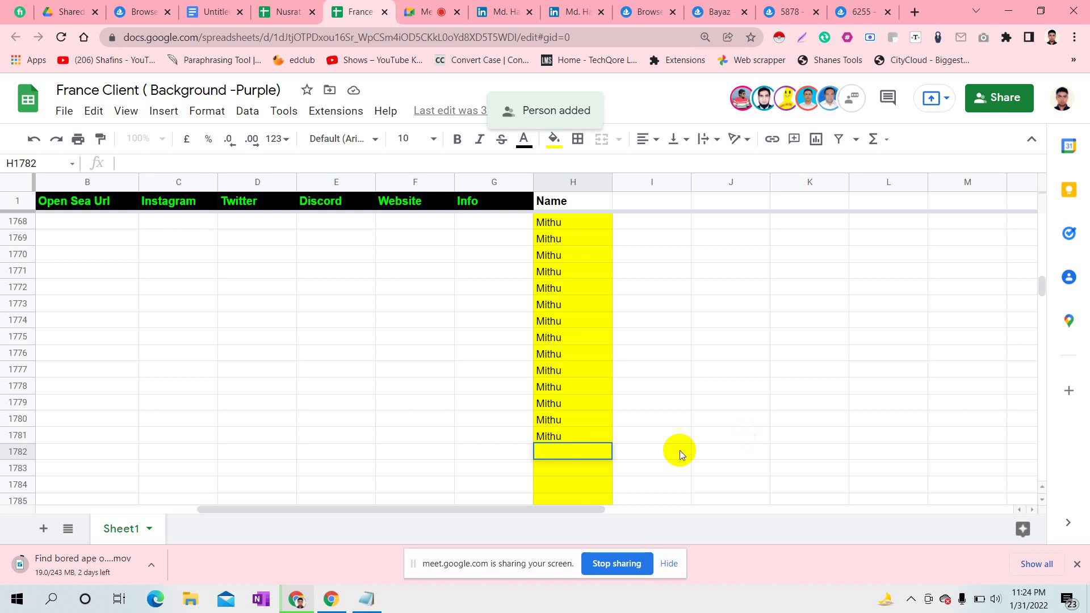
{"action": "double_click", "coordinate": [571, 452]}
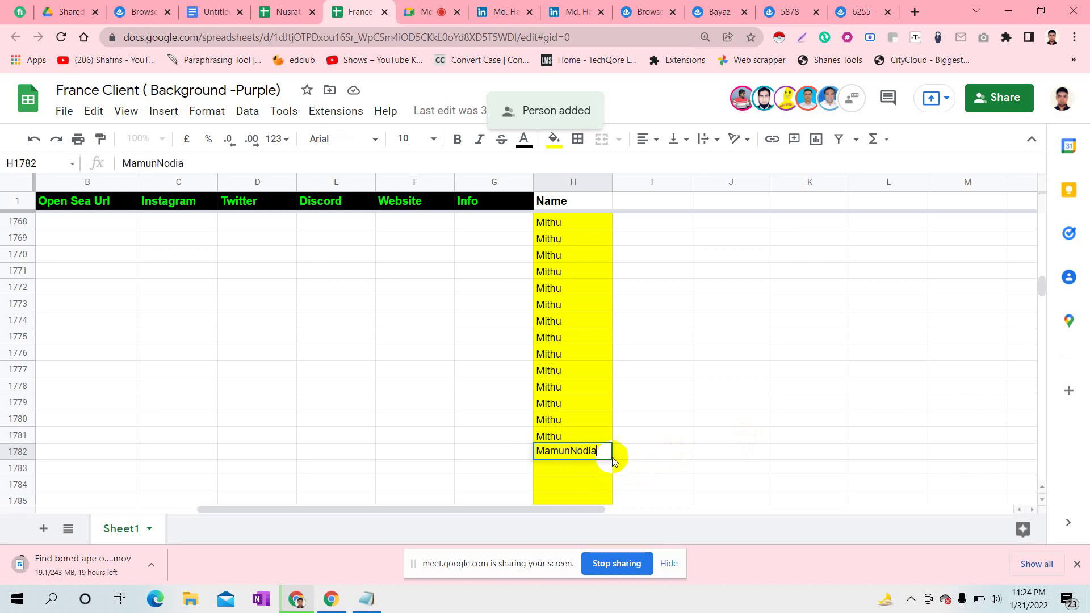
- Copy the member's name from H1782 down through H2019 and select H2020 for the next name
{"action": "left_click", "coordinate": [673, 459]}
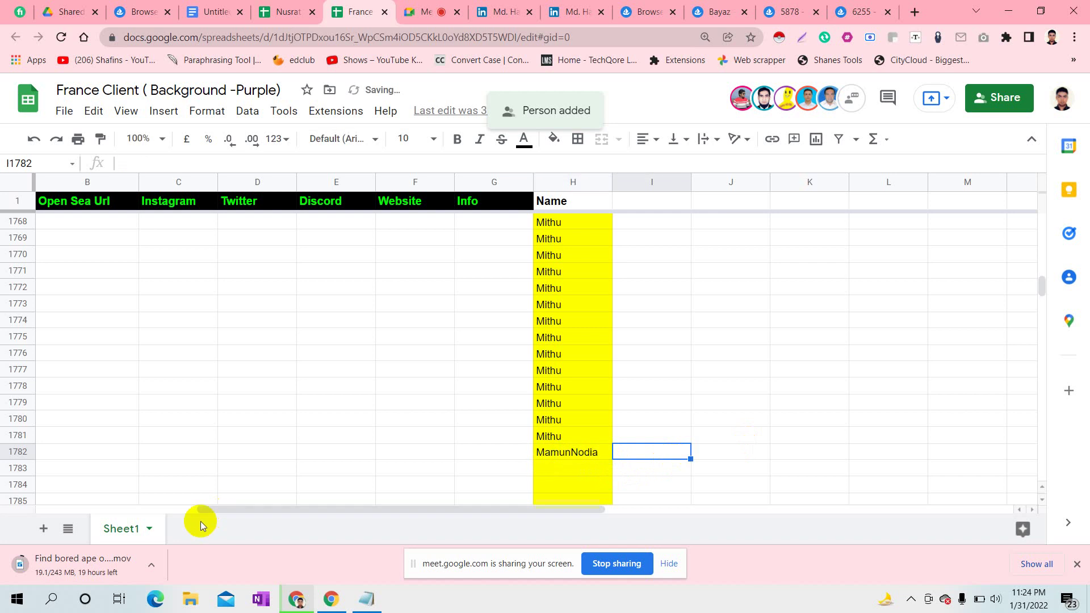
{"action": "left_click", "coordinate": [8, 448]}
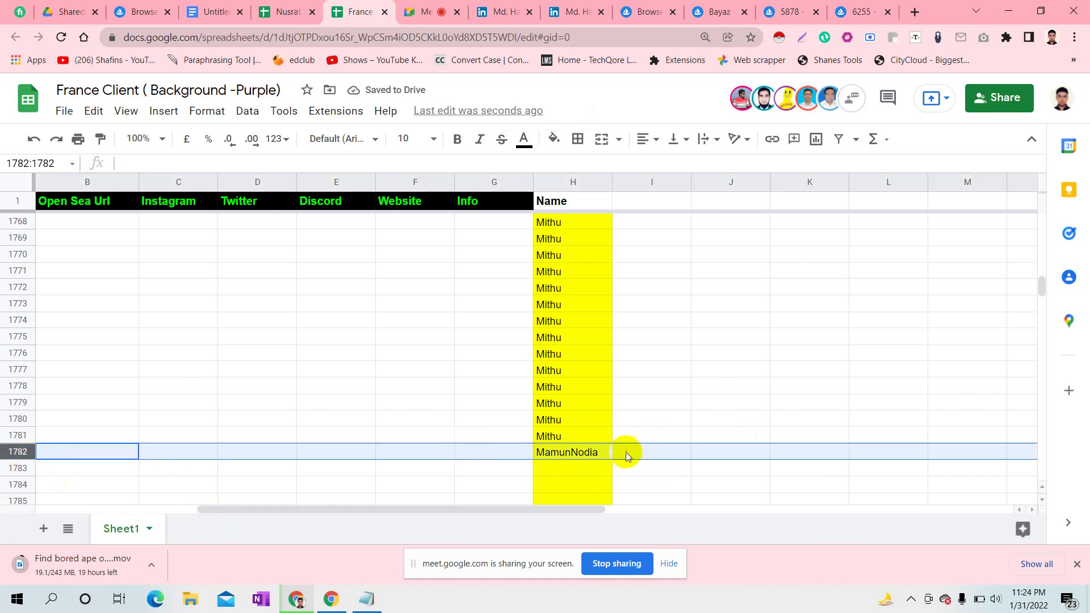
{"action": "left_click", "coordinate": [590, 454]}
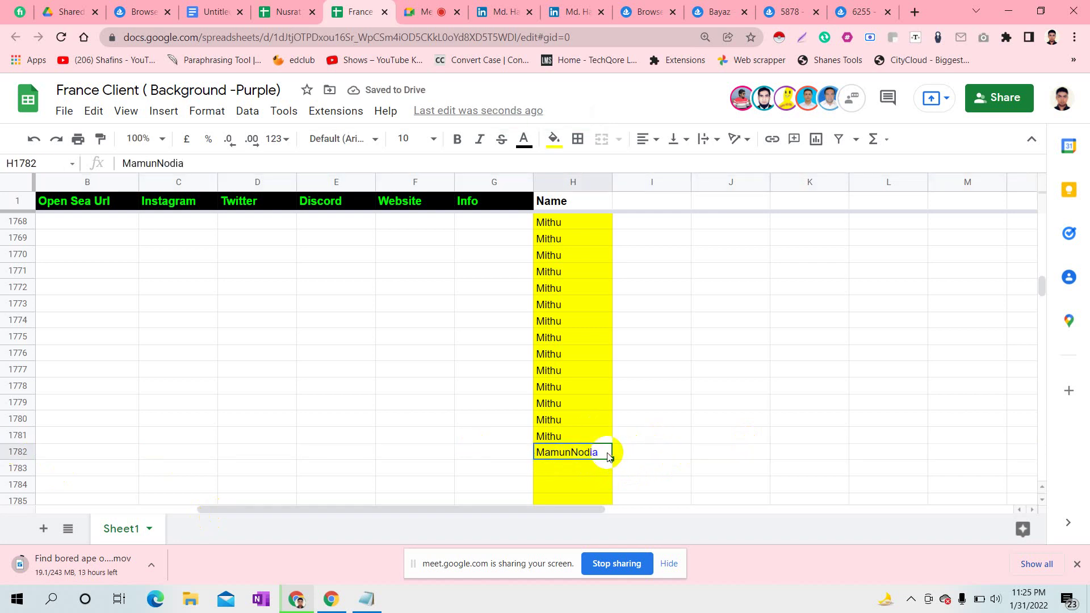
{"action": "mouse_move", "coordinate": [613, 459]}
{"action": "left_mouse_down"}
{"action": "mouse_move", "coordinate": [628, 590]}
{"action": "mouse_move", "coordinate": [610, 458]}
{"action": "left_mouse_up"}
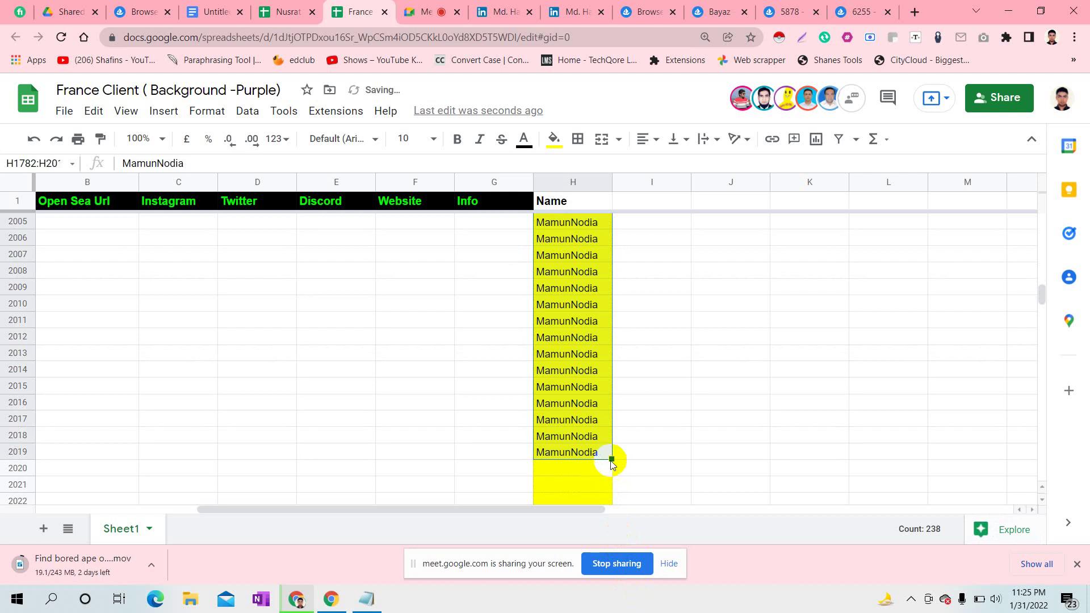
{"action": "left_click", "coordinate": [575, 468]}
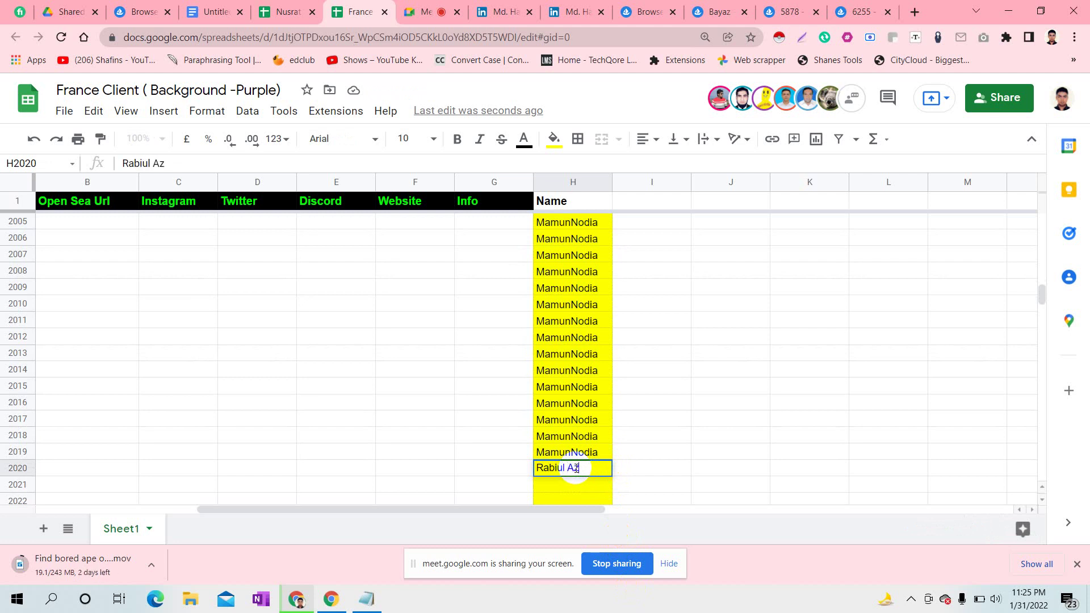
- Fill row 2020 light blue and copy H2020's name down column H to row 2437
{"action": "left_click", "coordinate": [662, 469]}
{"action": "left_click", "coordinate": [604, 467]}
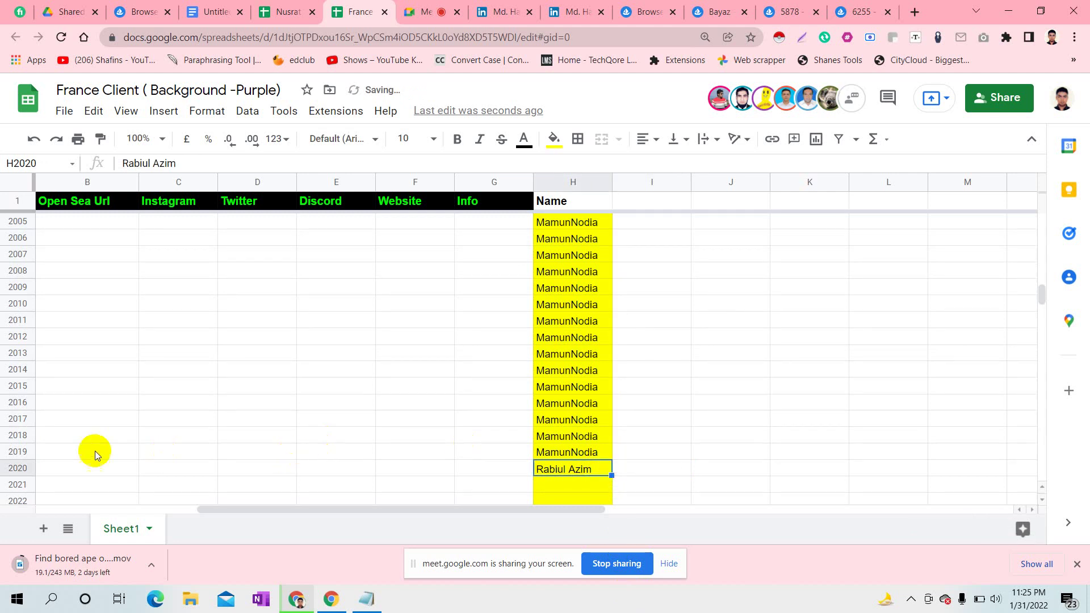
{"action": "left_click", "coordinate": [17, 468]}
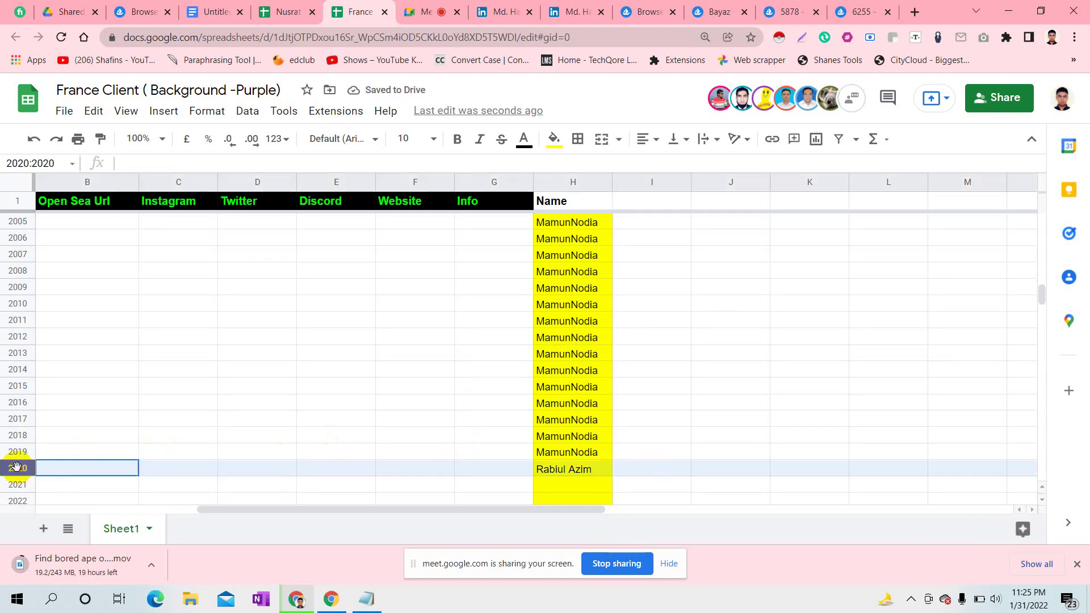
{"action": "left_click", "coordinate": [557, 139]}
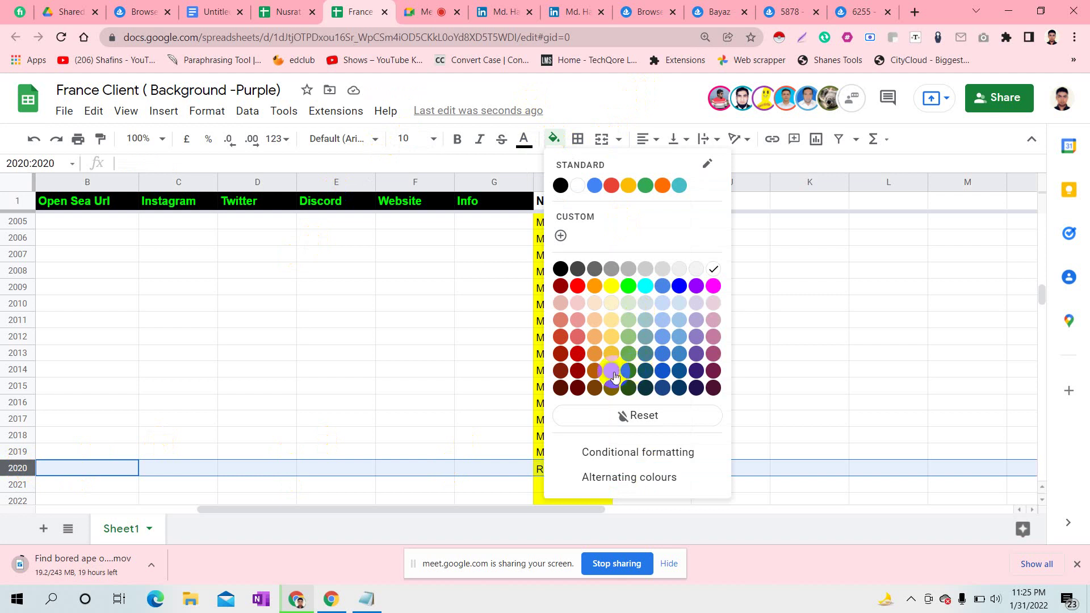
{"action": "left_click", "coordinate": [679, 322]}
{"action": "left_click", "coordinate": [606, 469]}
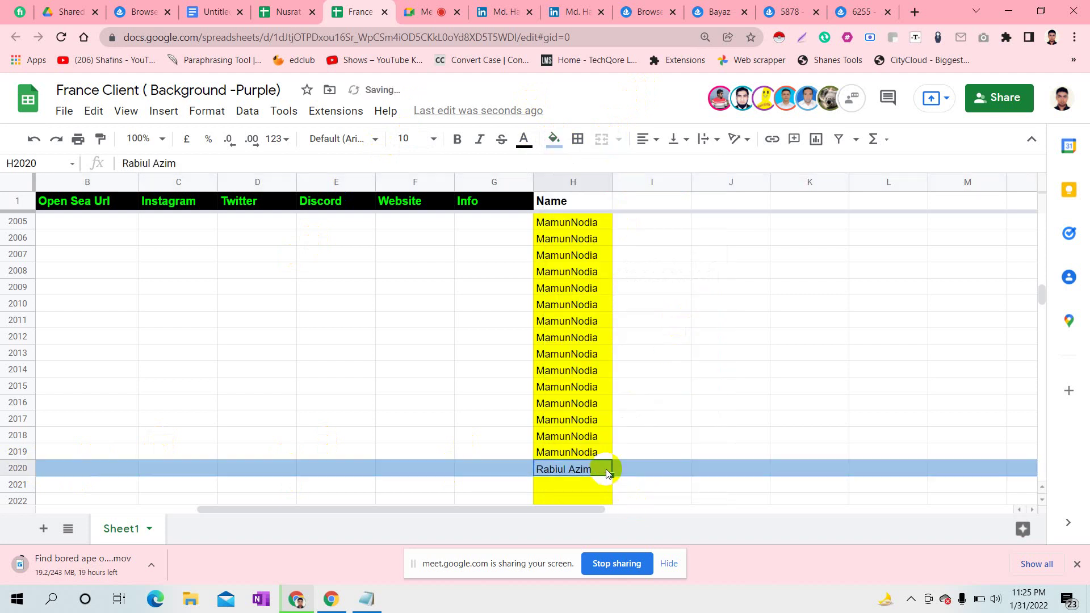
{"action": "left_click_drag", "start_coordinate": [610, 475], "coordinate": [605, 448]}
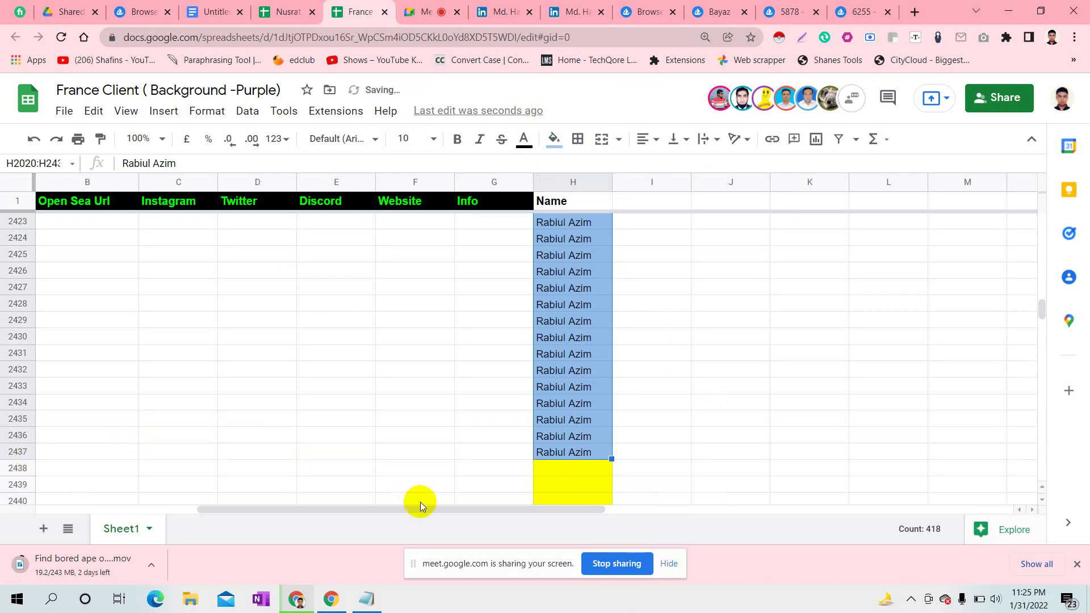
- Give separator row 2438 a teal fill
{"action": "left_click", "coordinate": [14, 474]}
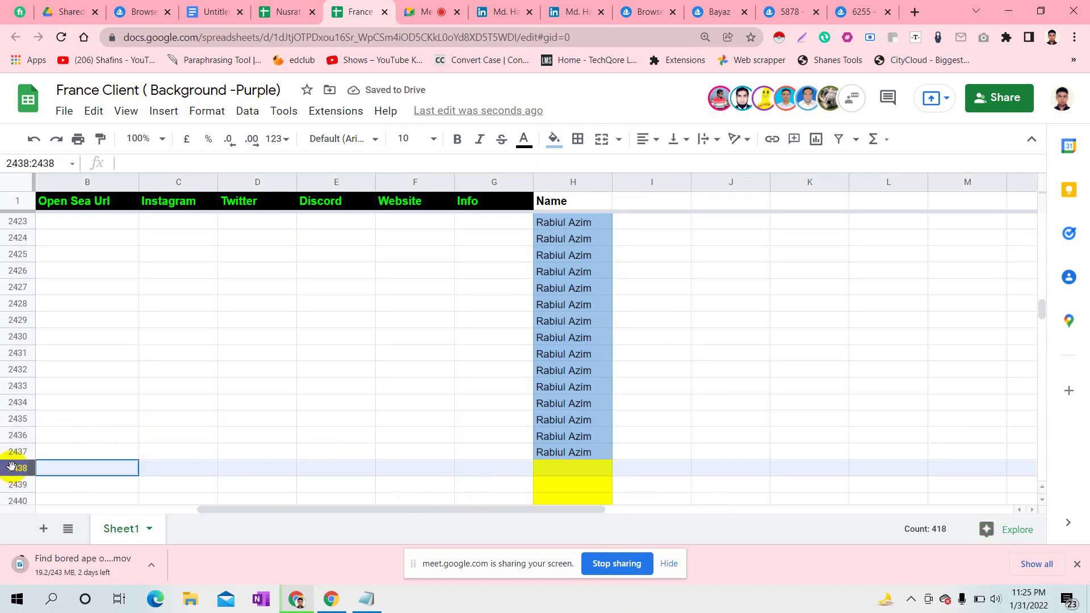
{"action": "left_click", "coordinate": [563, 139]}
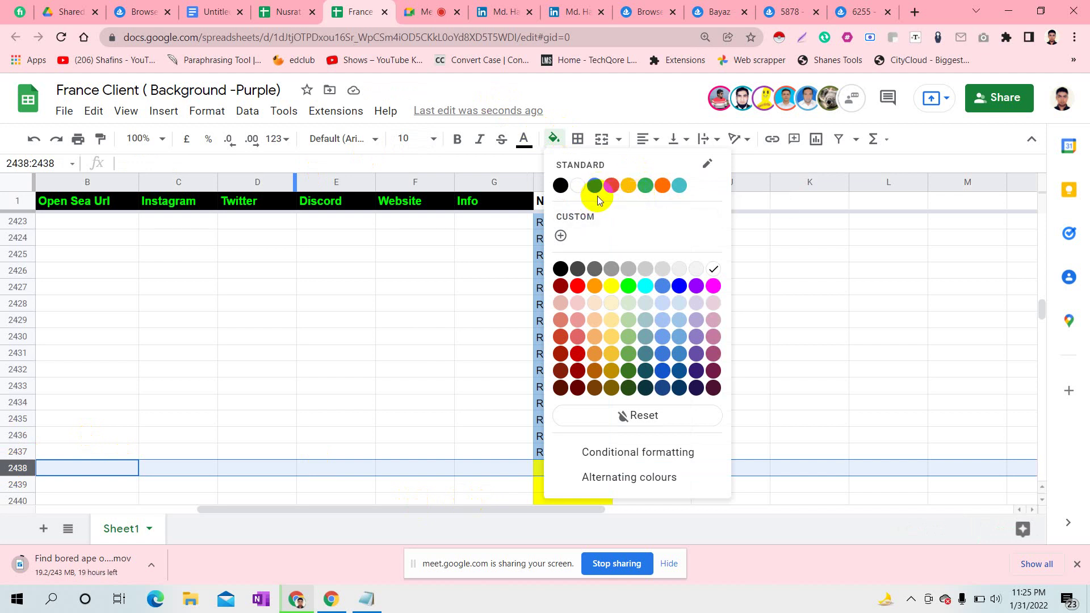
{"action": "left_click", "coordinate": [687, 189]}
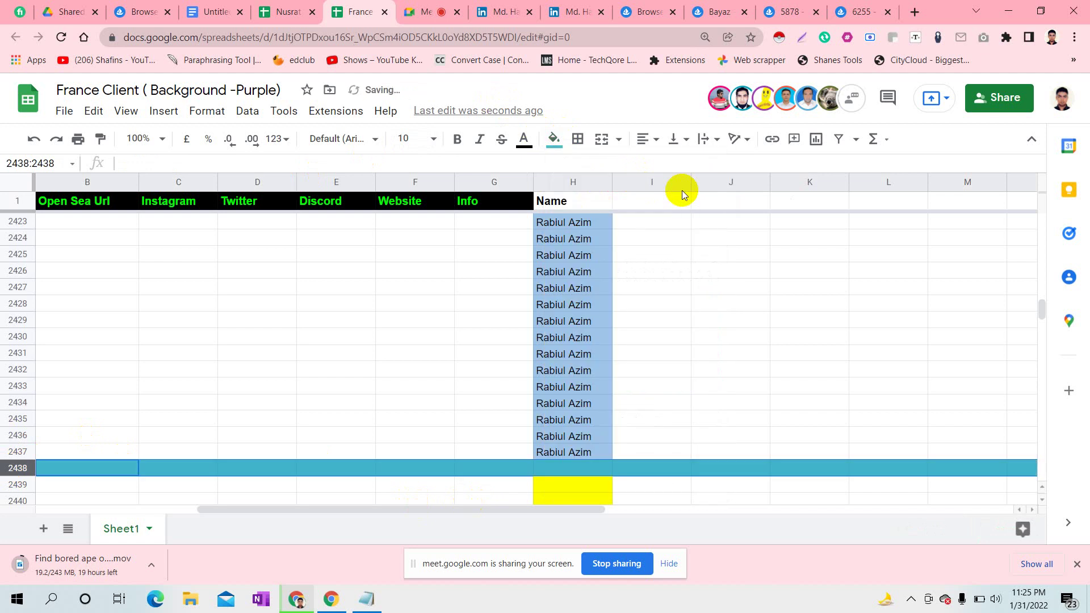
- Enter the third team member's name in H2438 and copy it down column H through row 2858
{"action": "double_click", "coordinate": [575, 468]}
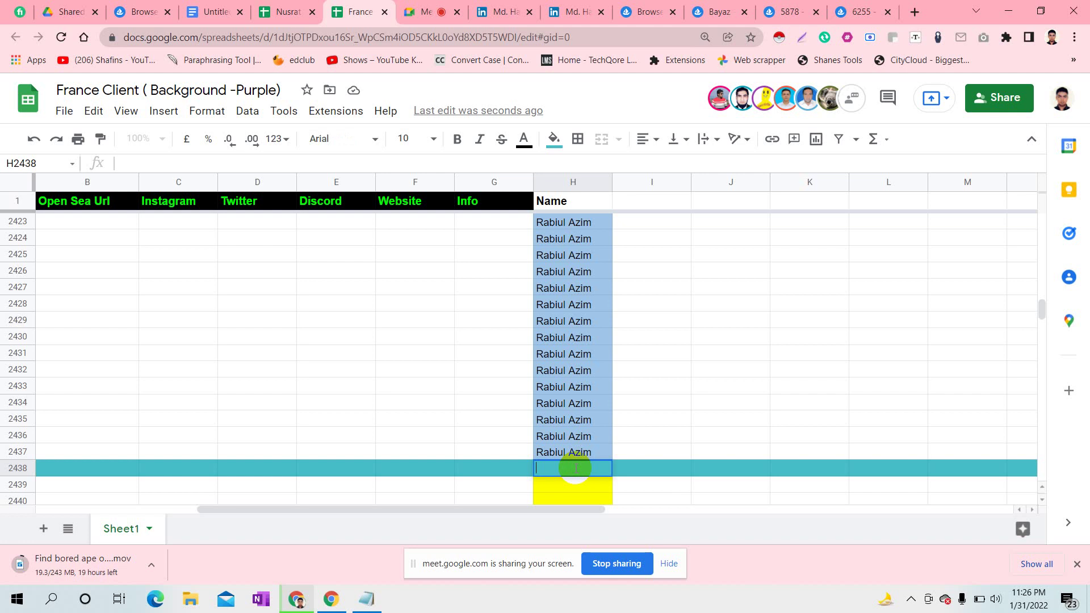
{"action": "type", "text": "anzid"}
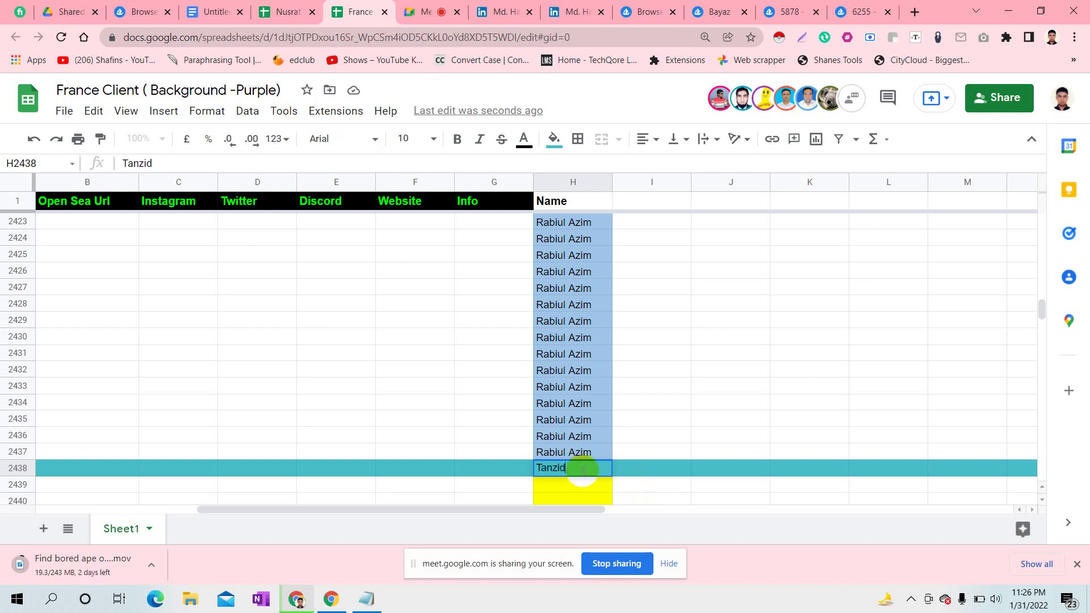
{"action": "left_click", "coordinate": [683, 461]}
{"action": "left_click_drag", "start_coordinate": [588, 471], "coordinate": [609, 477]}
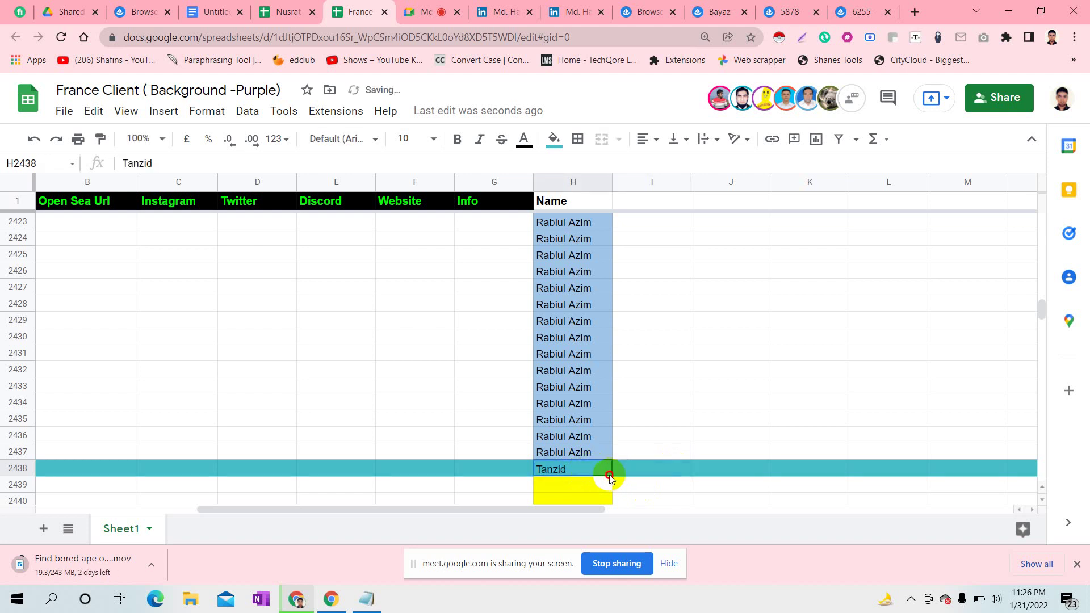
{"action": "left_click", "coordinate": [625, 441]}
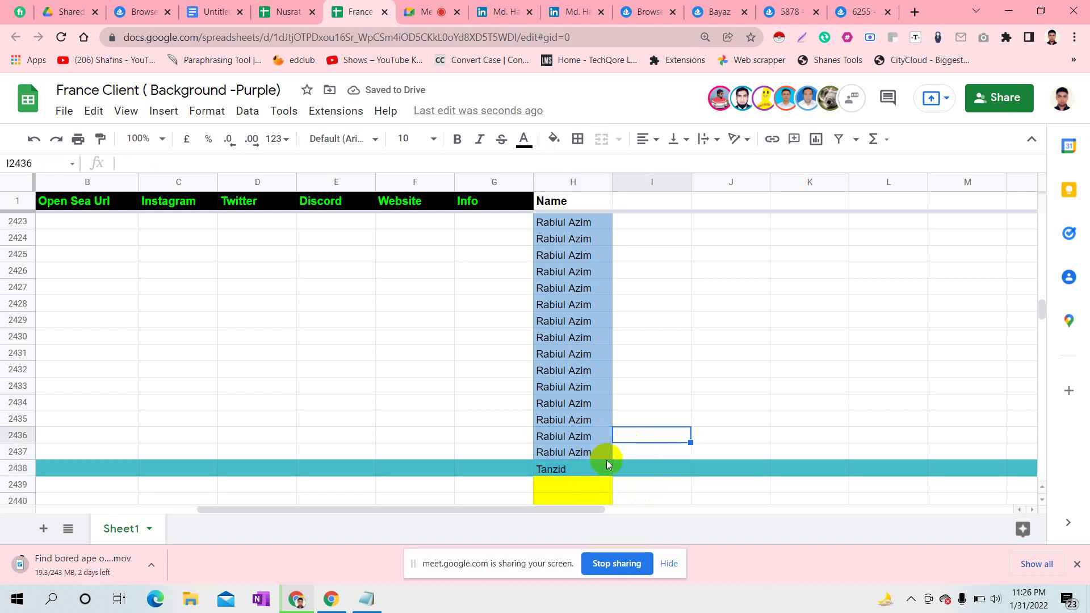
{"action": "left_click", "coordinate": [607, 462]}
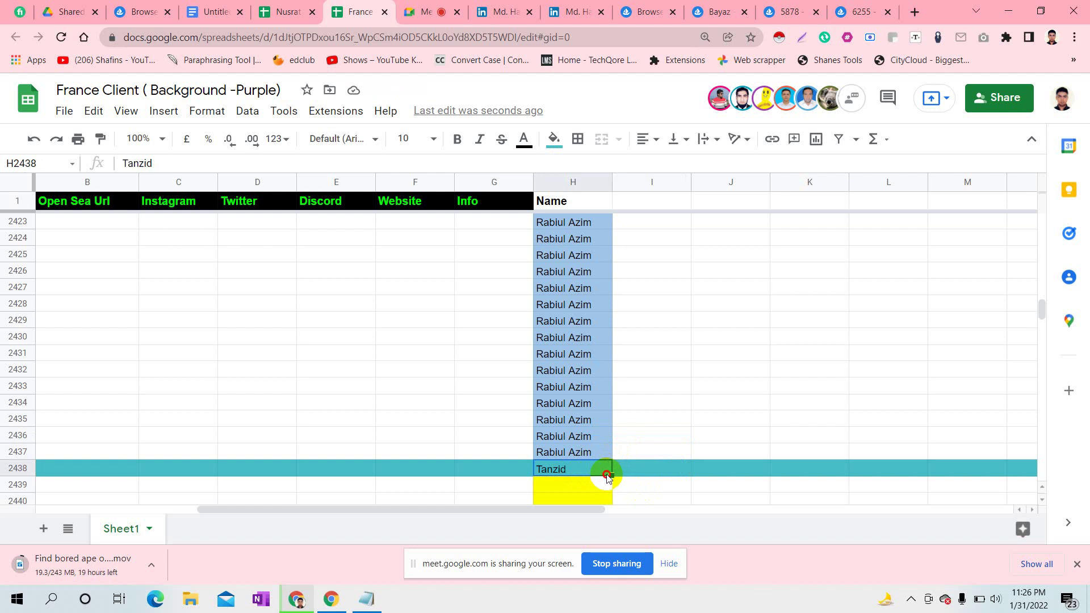
{"action": "double_click", "coordinate": [606, 475]}
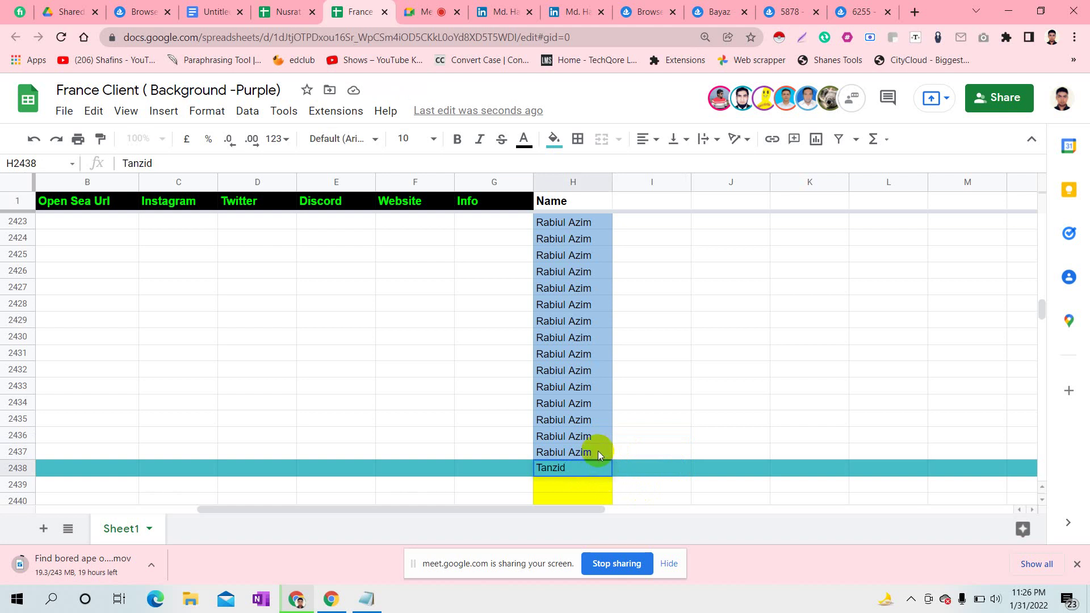
{"action": "left_click", "coordinate": [596, 451]}
{"action": "left_click", "coordinate": [598, 467]}
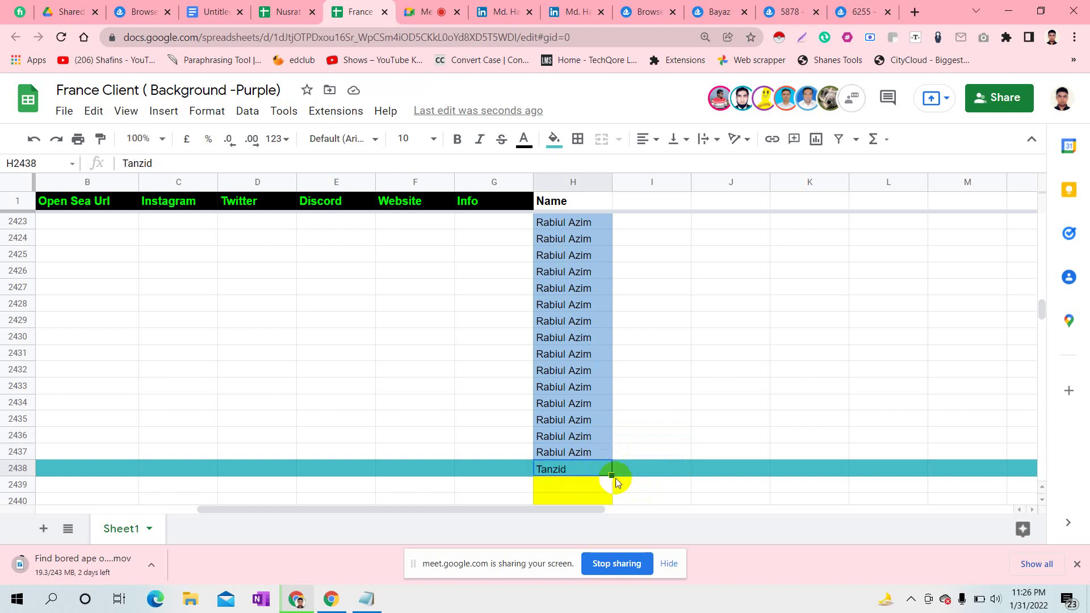
{"action": "left_click_drag", "start_coordinate": [612, 476], "coordinate": [612, 436]}
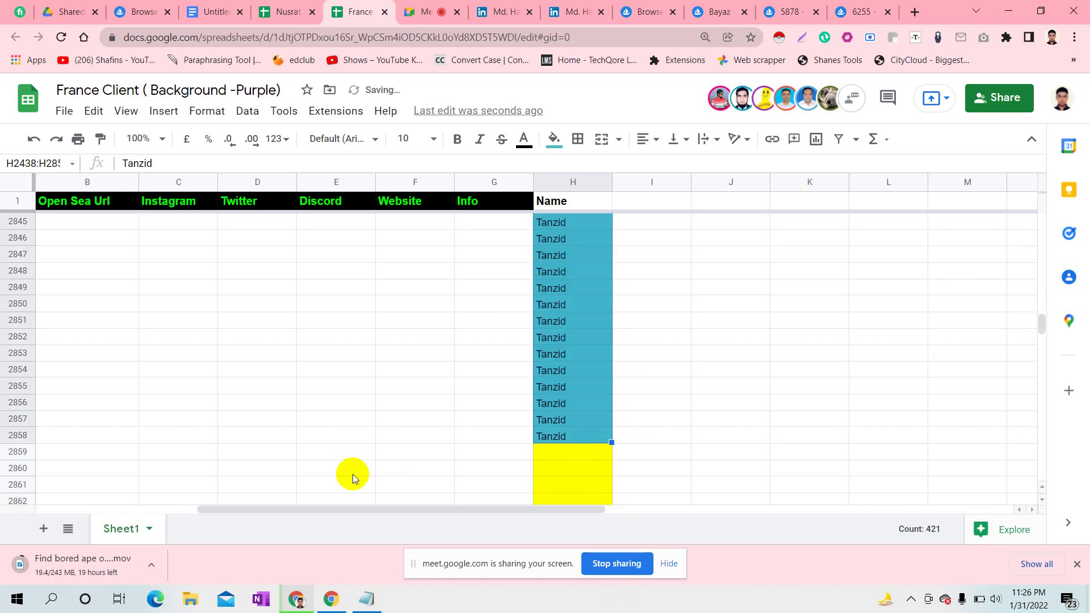
{"action": "left_click", "coordinate": [25, 454]}
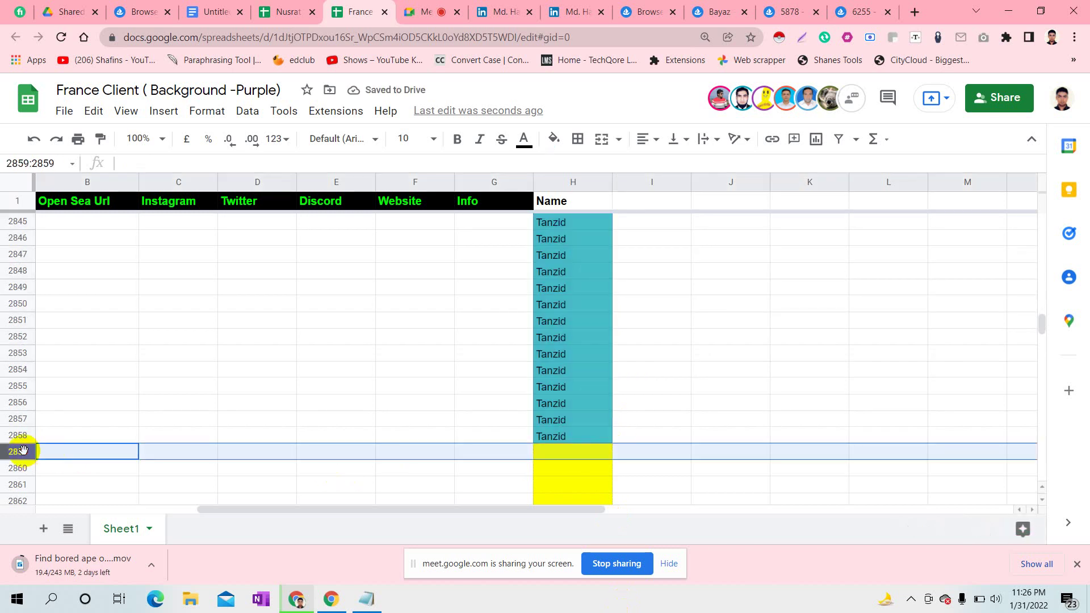
- Open facebook.com in a new tab and copy the profile page's web address
{"action": "left_click", "coordinate": [913, 12]}
{"action": "type", "text": "facebook"}
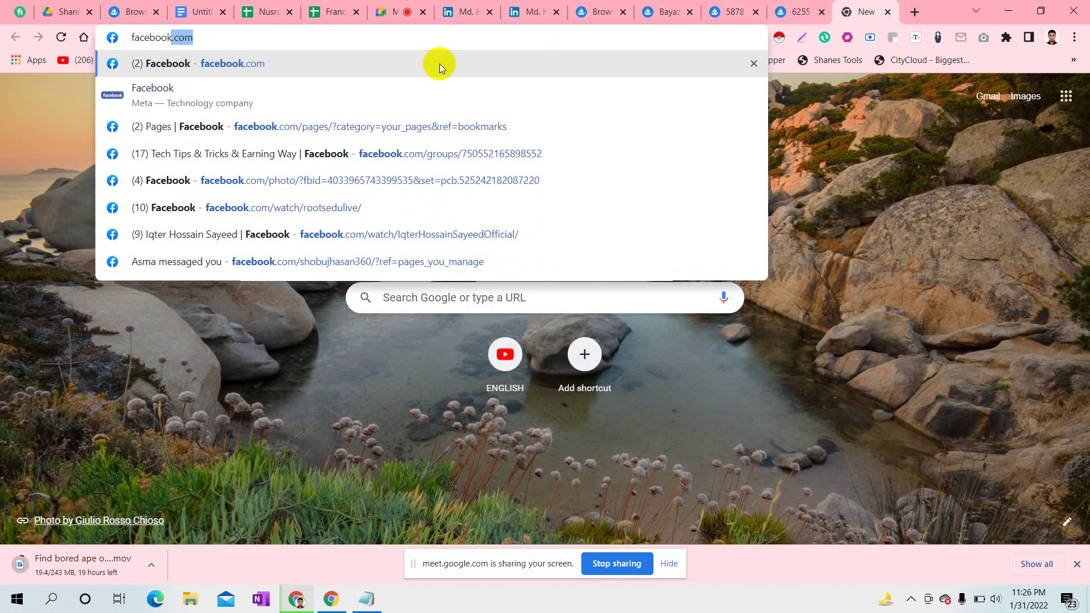
{"action": "left_click", "coordinate": [301, 63]}
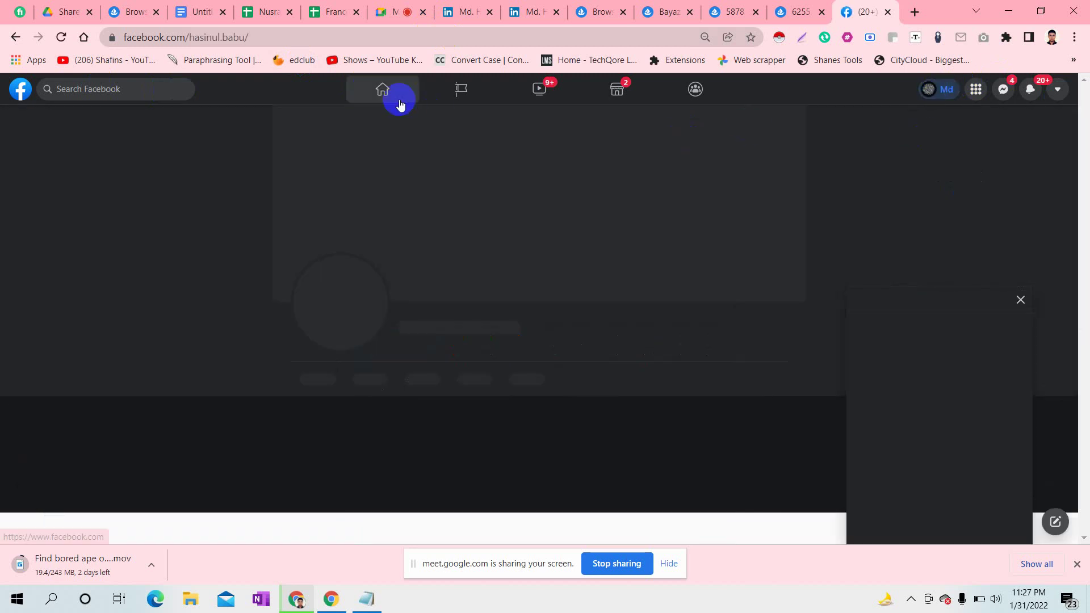
{"action": "left_click", "coordinate": [221, 36]}
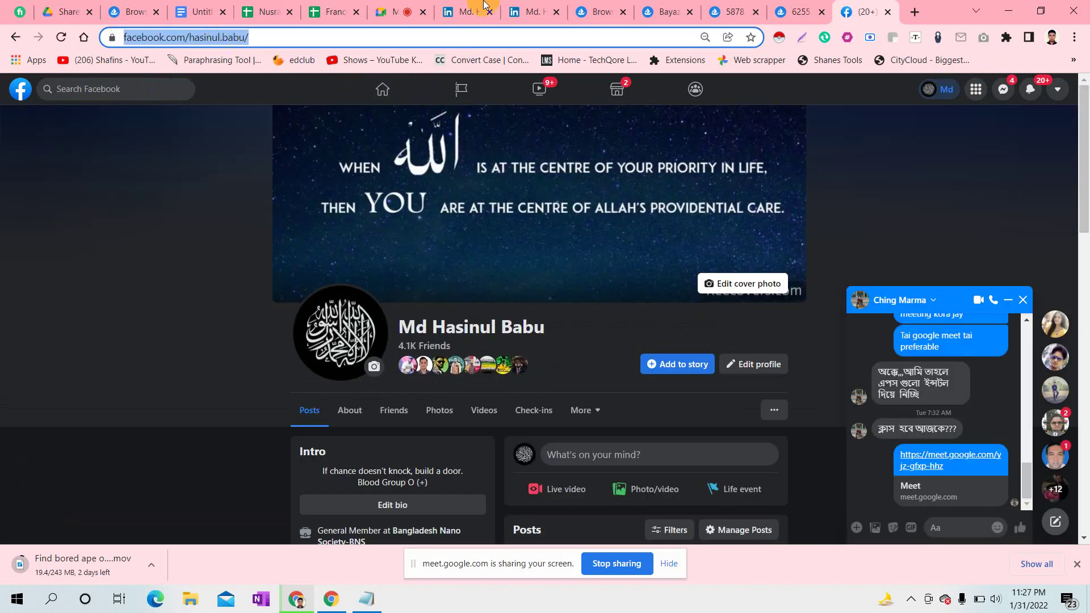
{"action": "left_click", "coordinate": [401, 4]}
{"action": "left_click", "coordinate": [872, 459]}
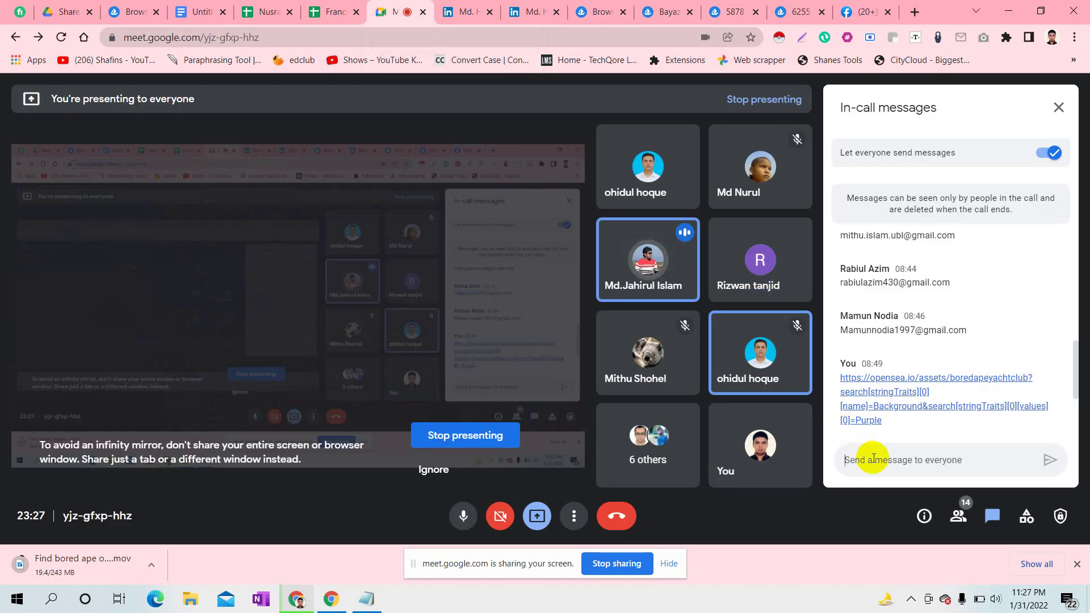
- Paste and send the Facebook profile link in the Meet chat, then return to the spreadsheet
{"action": "type", "text": "https://www.facebook.com/hasinurbabu"}
{"action": "left_click", "coordinate": [1051, 461]}
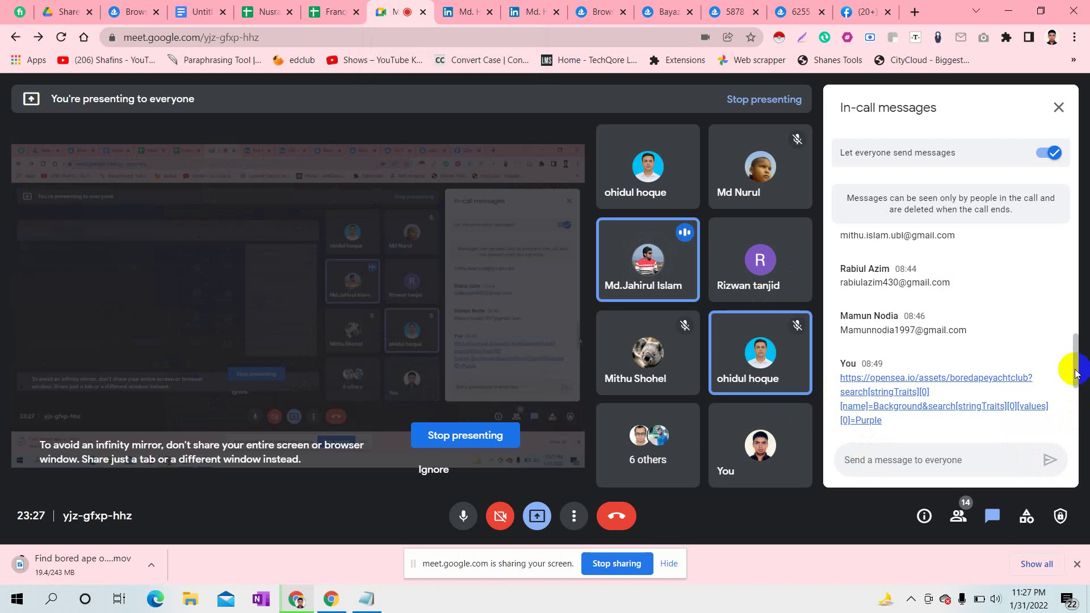
{"action": "left_click_drag", "start_coordinate": [1073, 366], "coordinate": [1085, 434]}
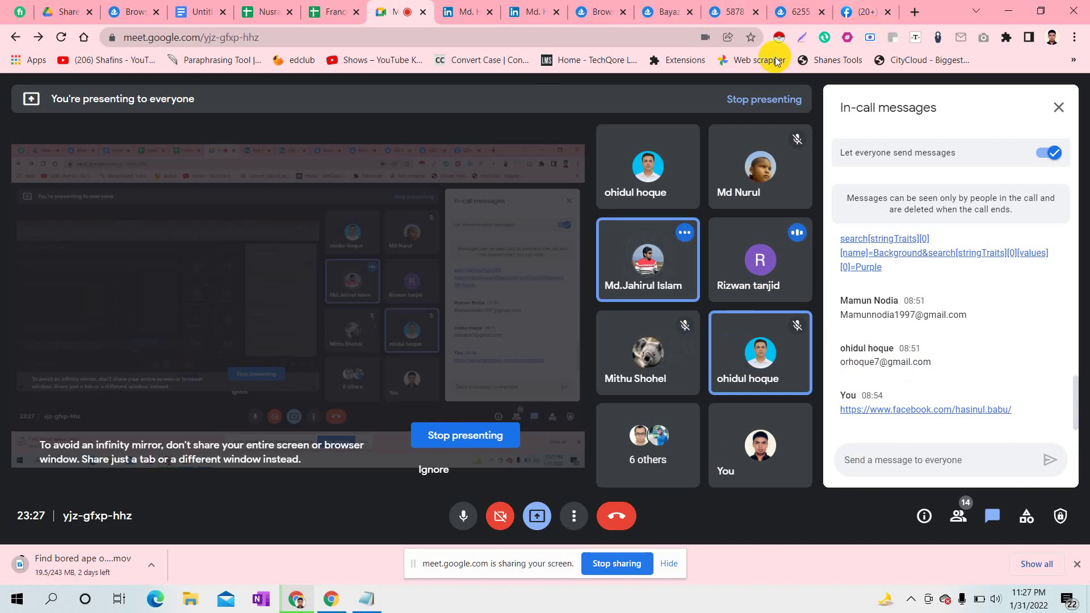
{"action": "left_click", "coordinate": [337, 11]}
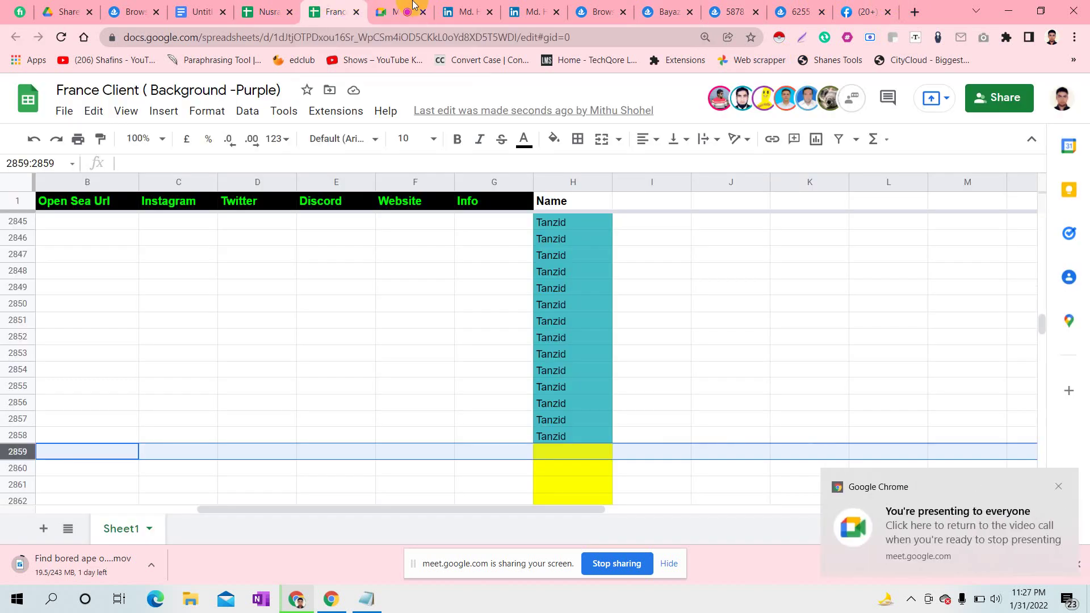
- Check the LinkedIn and Meet tabs, then return to the France Client sheet and edit cell H2859
{"action": "left_click", "coordinate": [445, 6]}
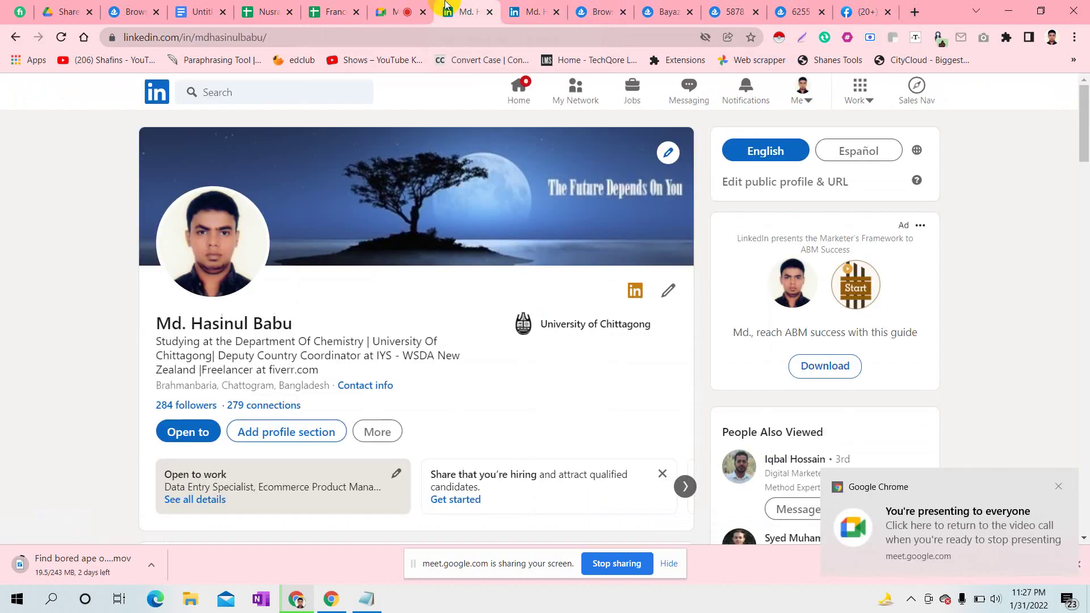
{"action": "left_click", "coordinate": [409, 9]}
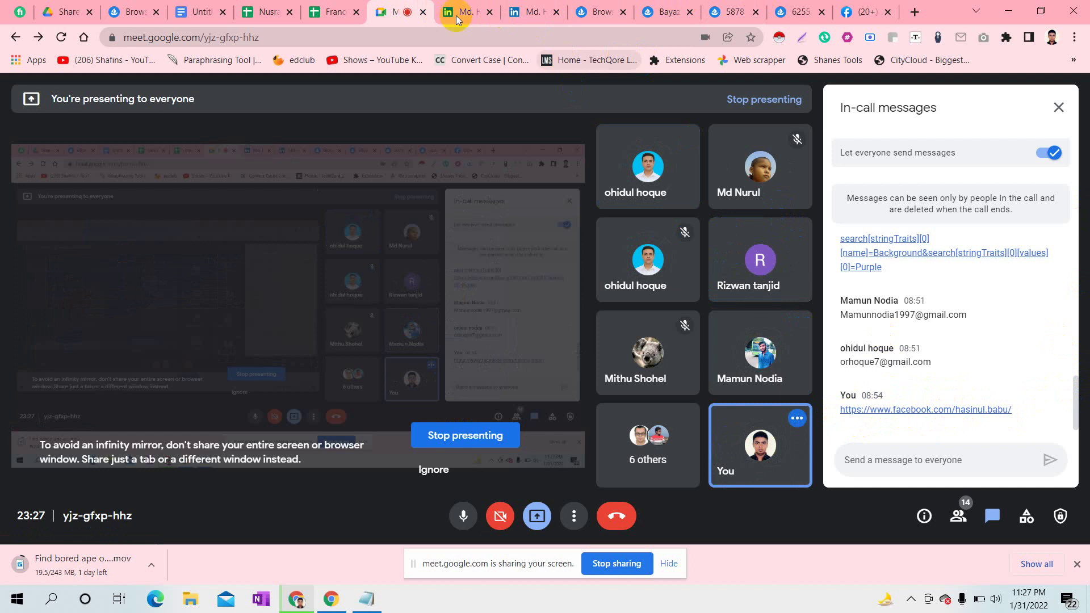
{"action": "left_click", "coordinate": [334, 11]}
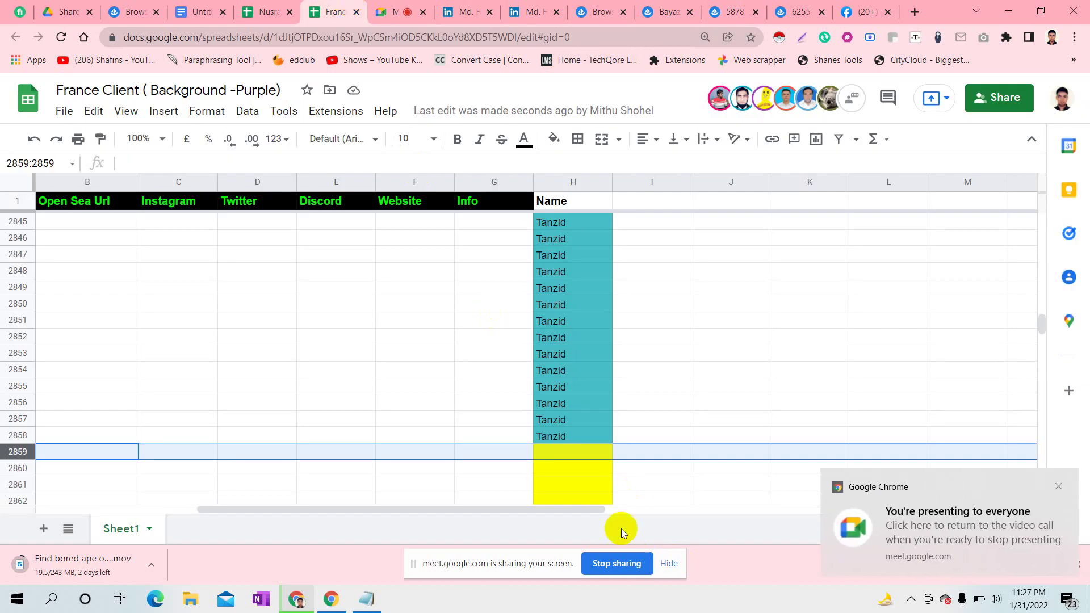
{"action": "left_click", "coordinate": [579, 456]}
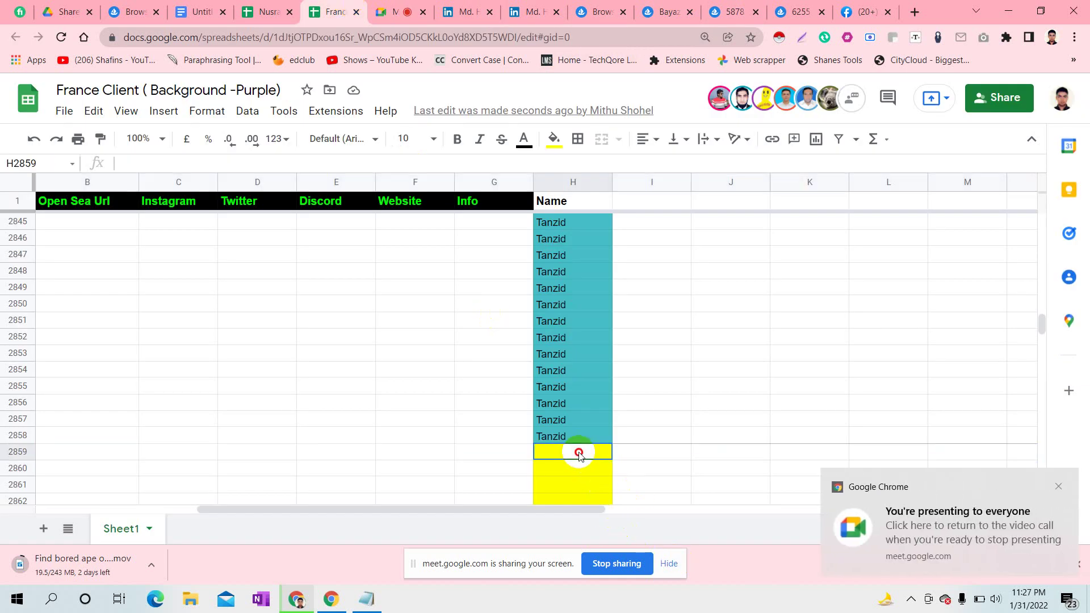
{"action": "double_click", "coordinate": [578, 454]}
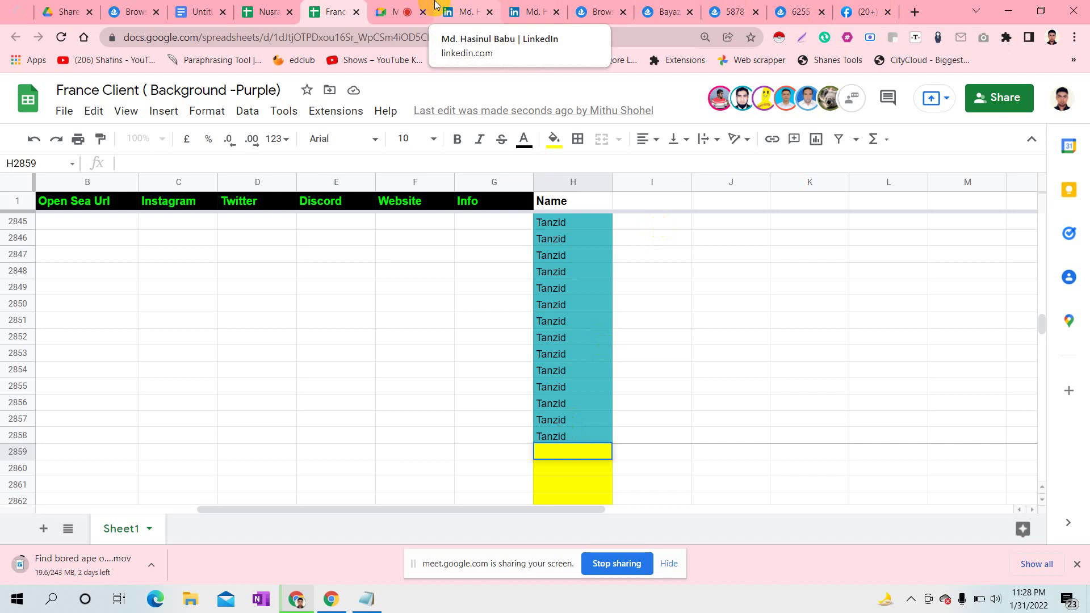
- Move through the other tabs to OpenSea's Bored Ape listing filtered to Purple backgrounds
{"action": "left_click", "coordinate": [264, 5]}
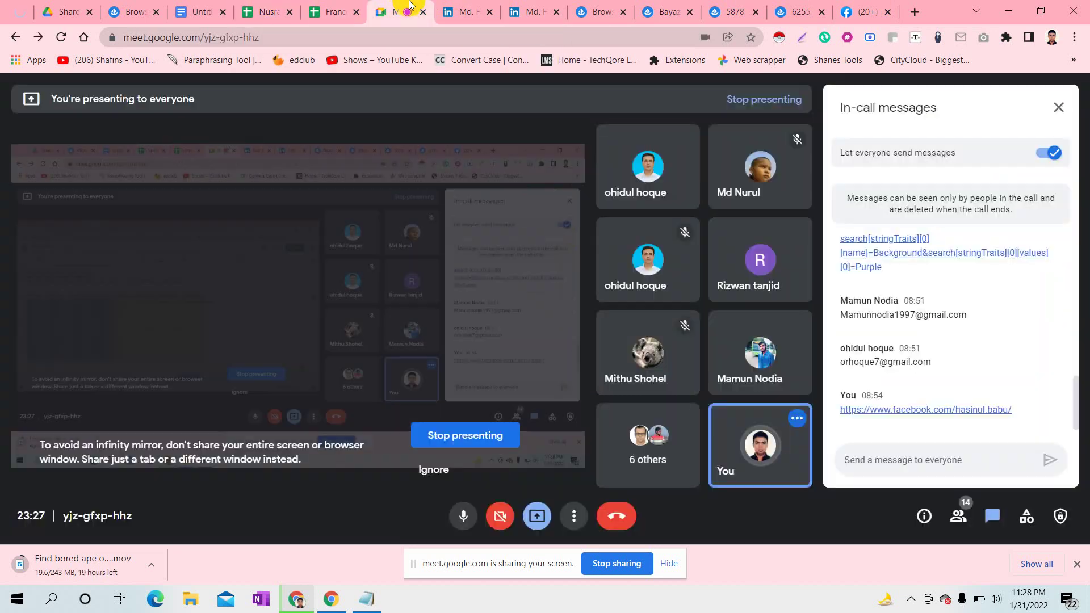
{"action": "left_click", "coordinate": [398, 10]}
{"action": "left_click", "coordinate": [469, 6]}
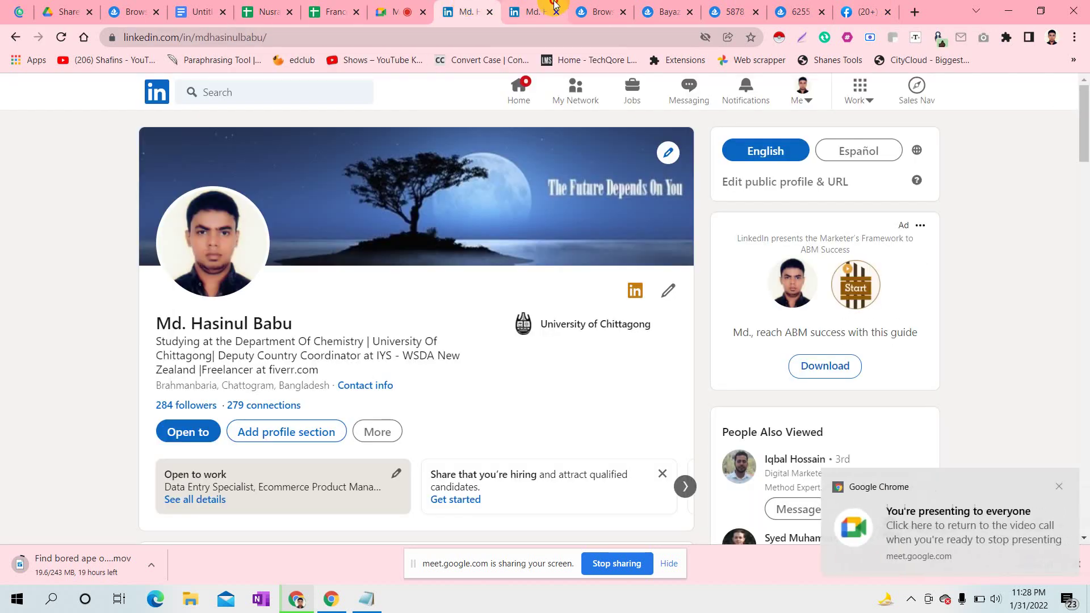
{"action": "left_click", "coordinate": [531, 11]}
{"action": "left_click", "coordinate": [626, 5]}
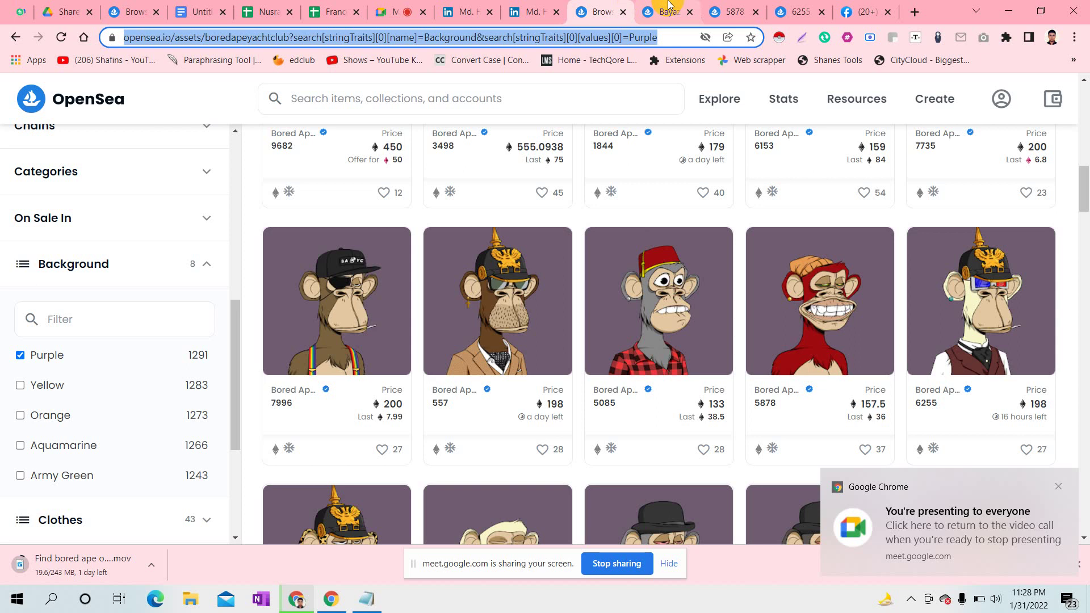
{"action": "left_click", "coordinate": [669, 5]}
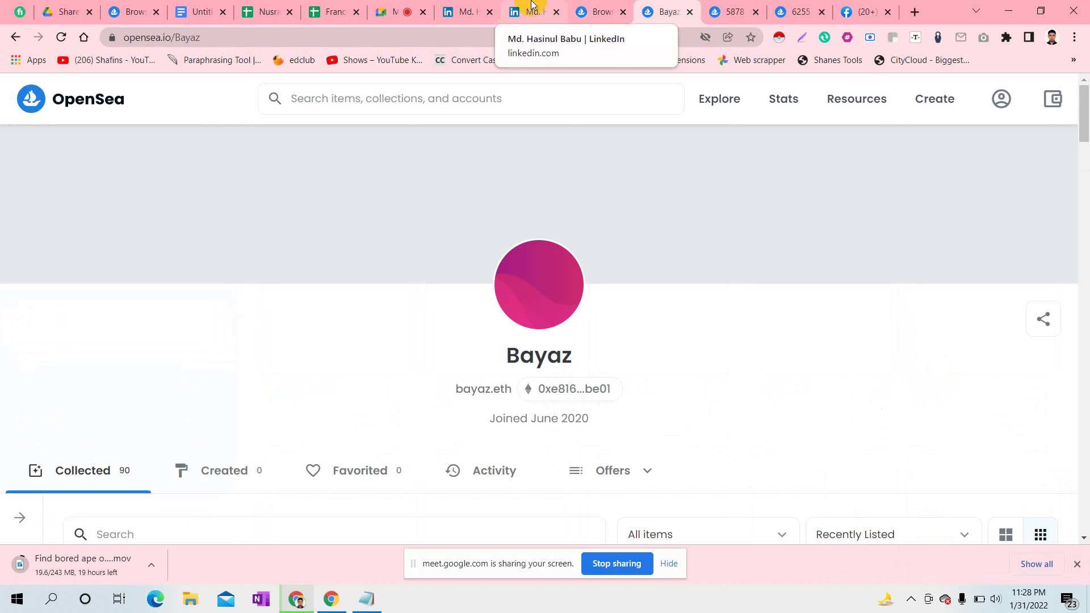
{"action": "left_click", "coordinate": [335, 12]}
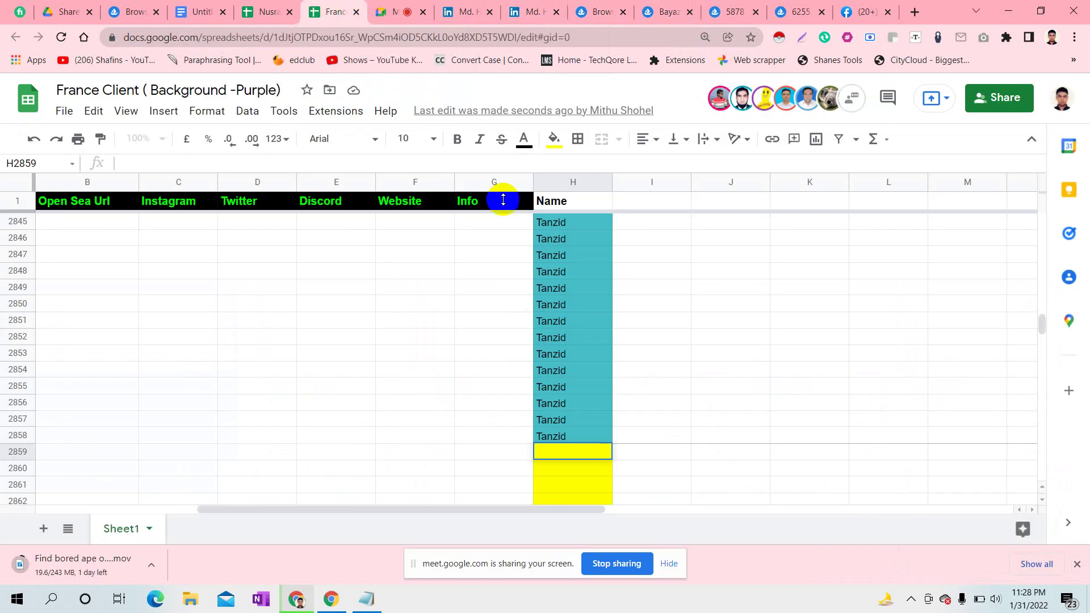
{"action": "left_click", "coordinate": [477, 8]}
{"action": "left_click", "coordinate": [601, 8]}
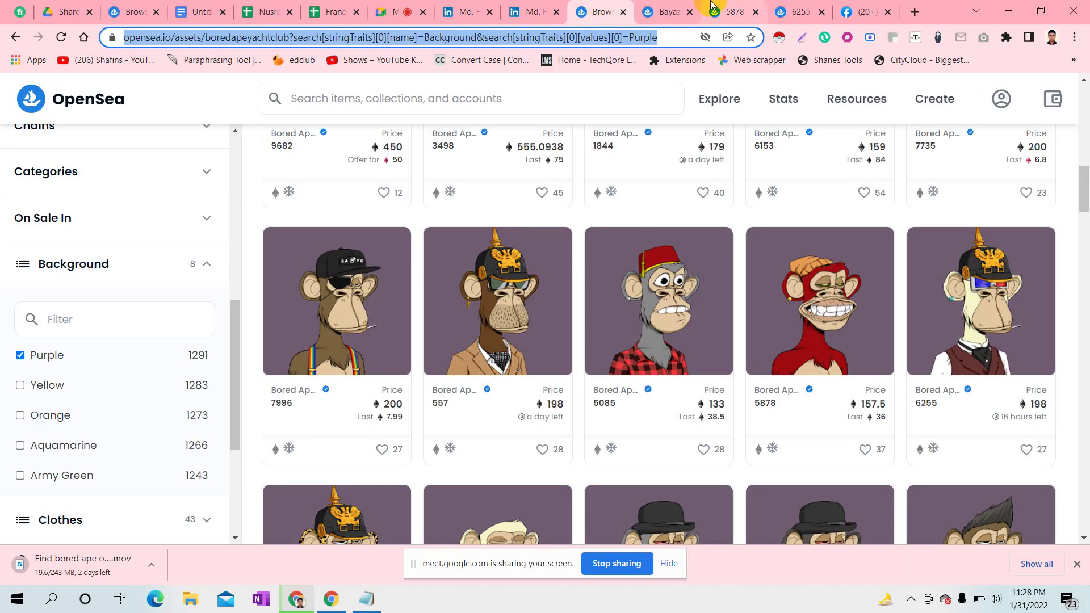
{"action": "left_click", "coordinate": [20, 356]}
{"action": "left_click", "coordinate": [21, 357]}
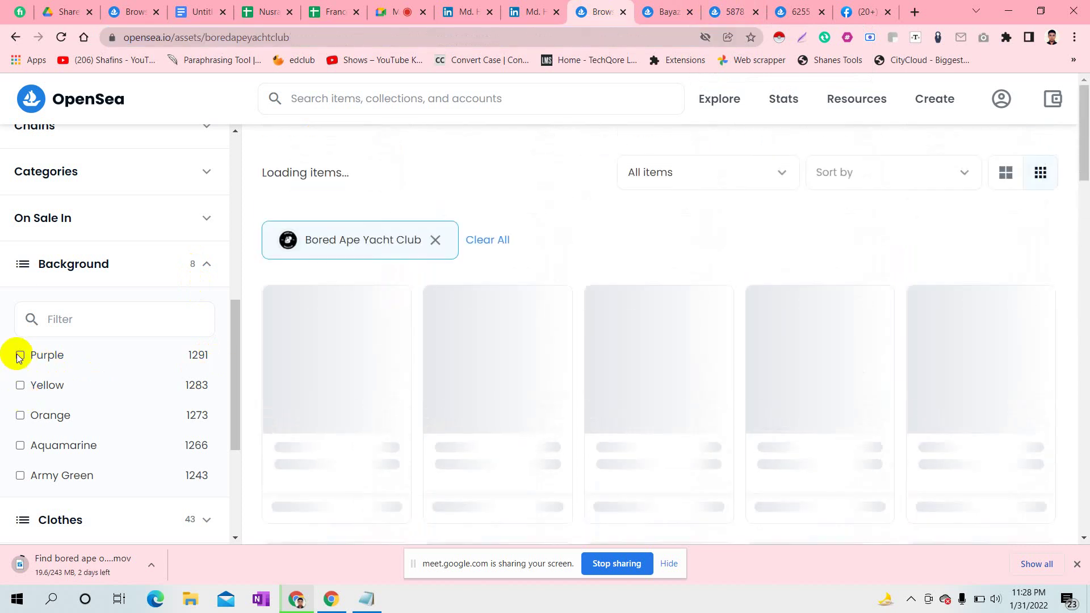
{"action": "left_click", "coordinate": [21, 356]}
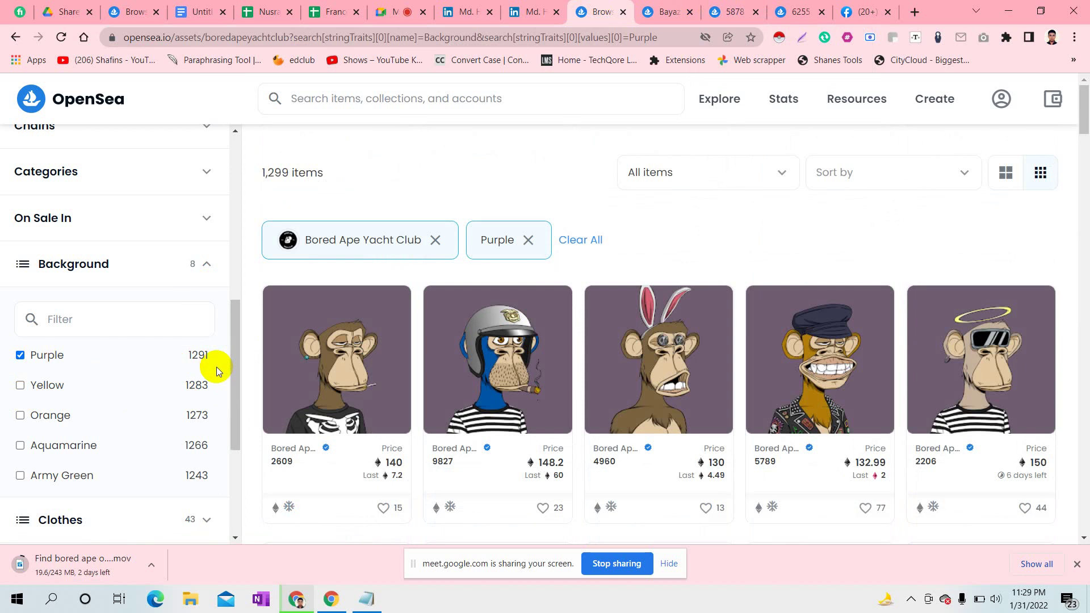
{"action": "left_click_drag", "start_coordinate": [236, 352], "coordinate": [233, 369]}
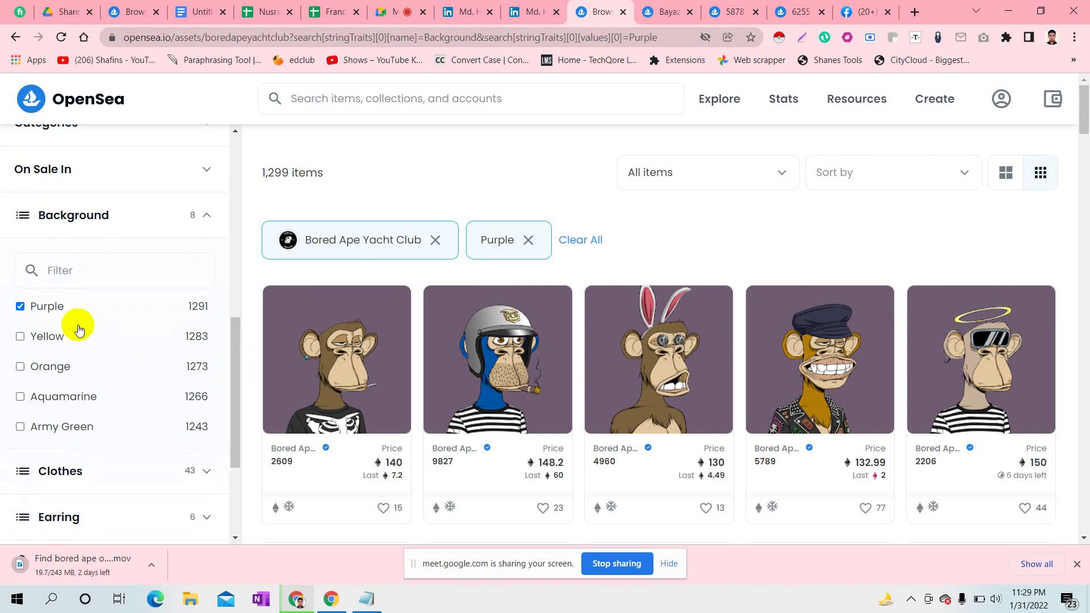
{"action": "left_click", "coordinate": [21, 308]}
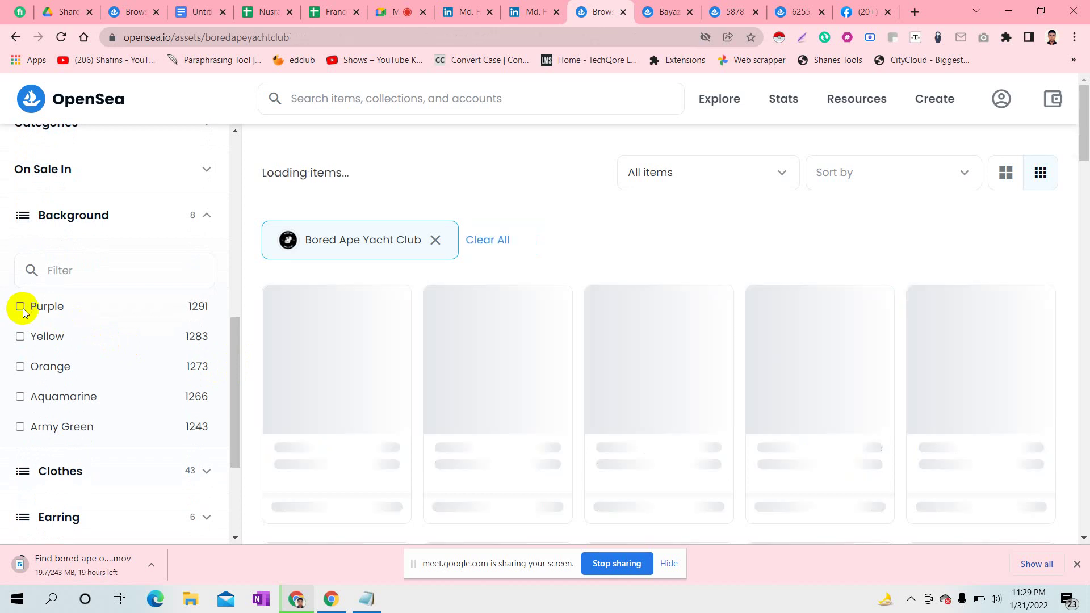
{"action": "left_click", "coordinate": [21, 307]}
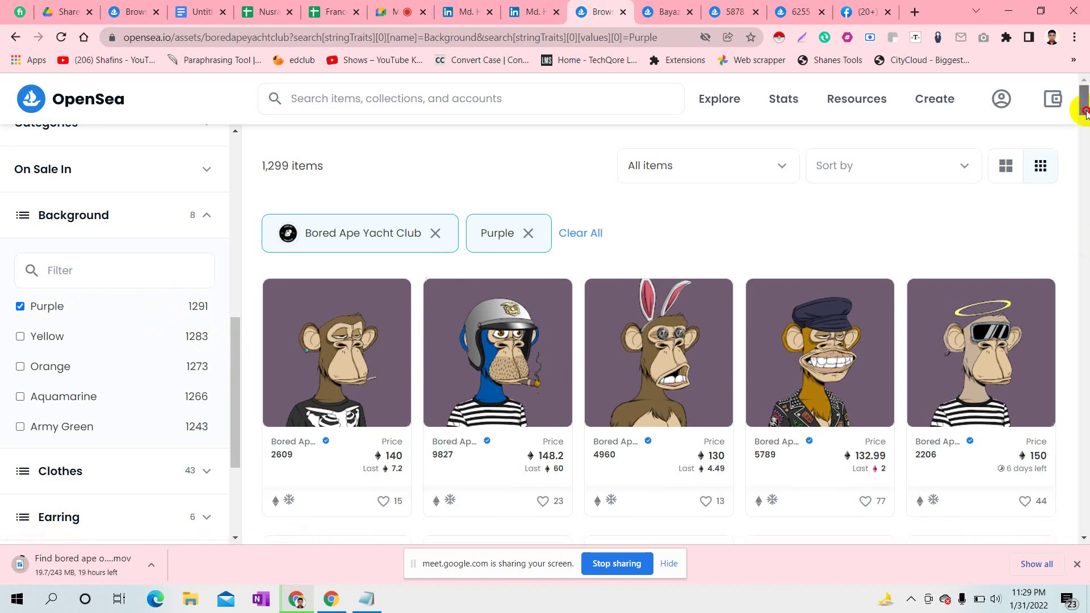
{"action": "left_click_drag", "start_coordinate": [1085, 97], "coordinate": [1085, 113]}
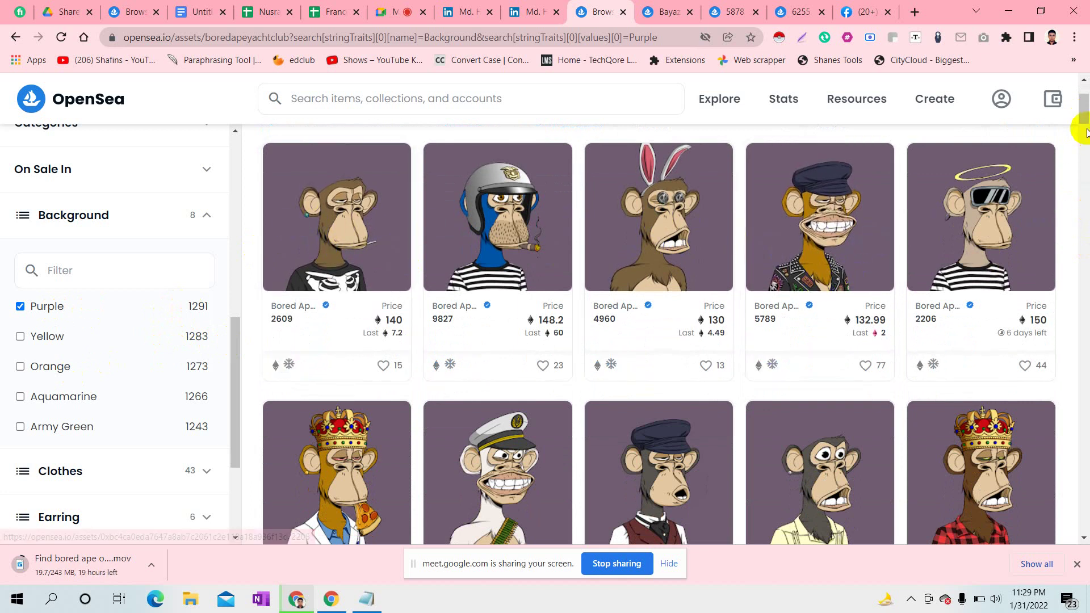
{"action": "left_click_drag", "start_coordinate": [1084, 108], "coordinate": [1085, 113]}
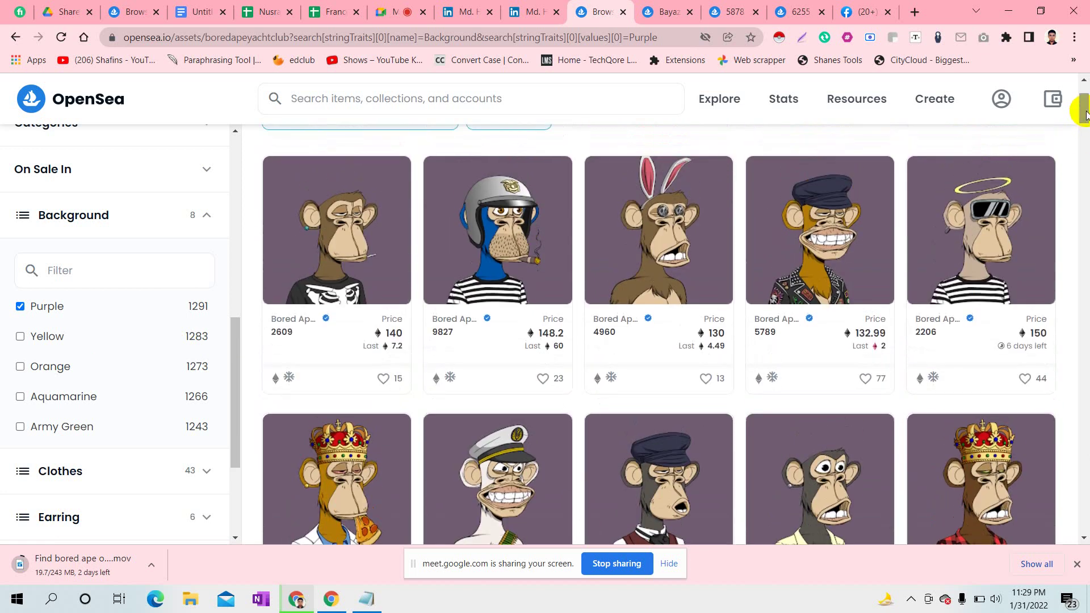
{"action": "left_click_drag", "start_coordinate": [1086, 113], "coordinate": [1086, 196]}
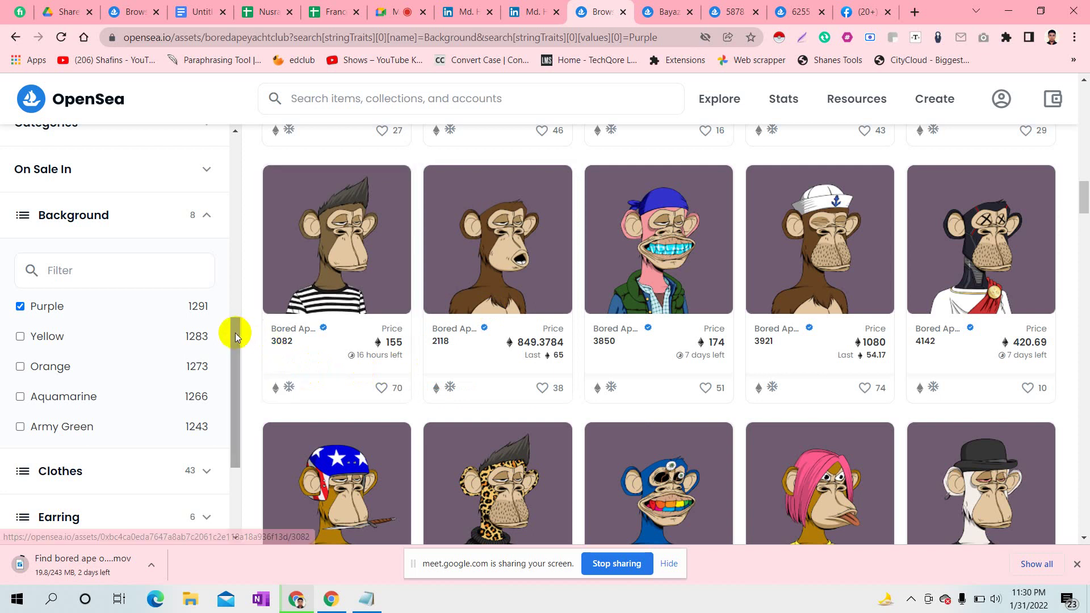
{"action": "left_click_drag", "start_coordinate": [234, 334], "coordinate": [237, 343]}
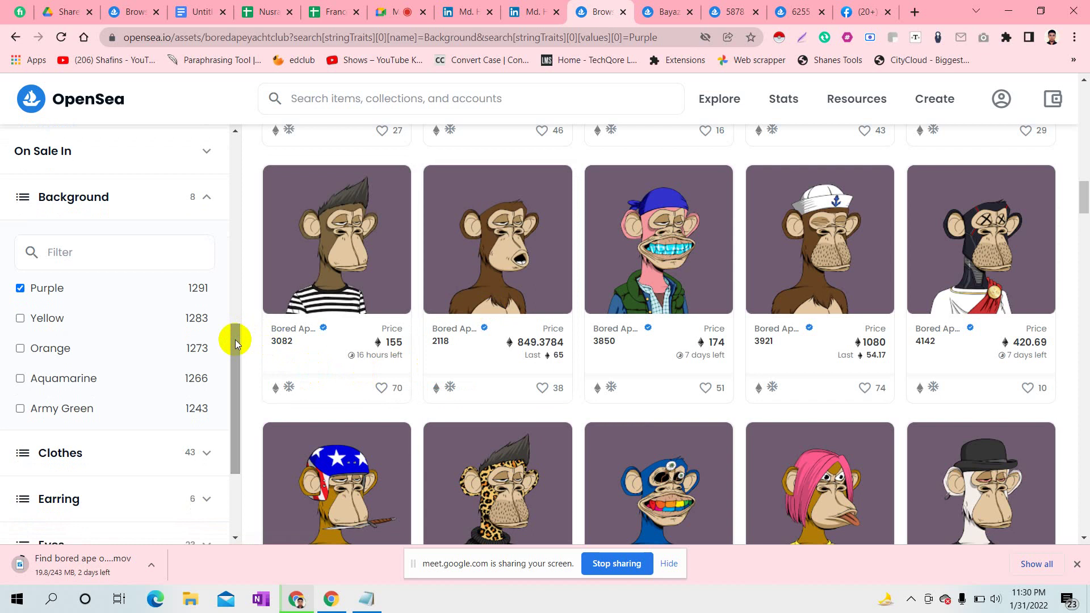
- Try Yellow backgrounds with and instead of Purple, then remove the Yellow filter
{"action": "left_click", "coordinate": [21, 319]}
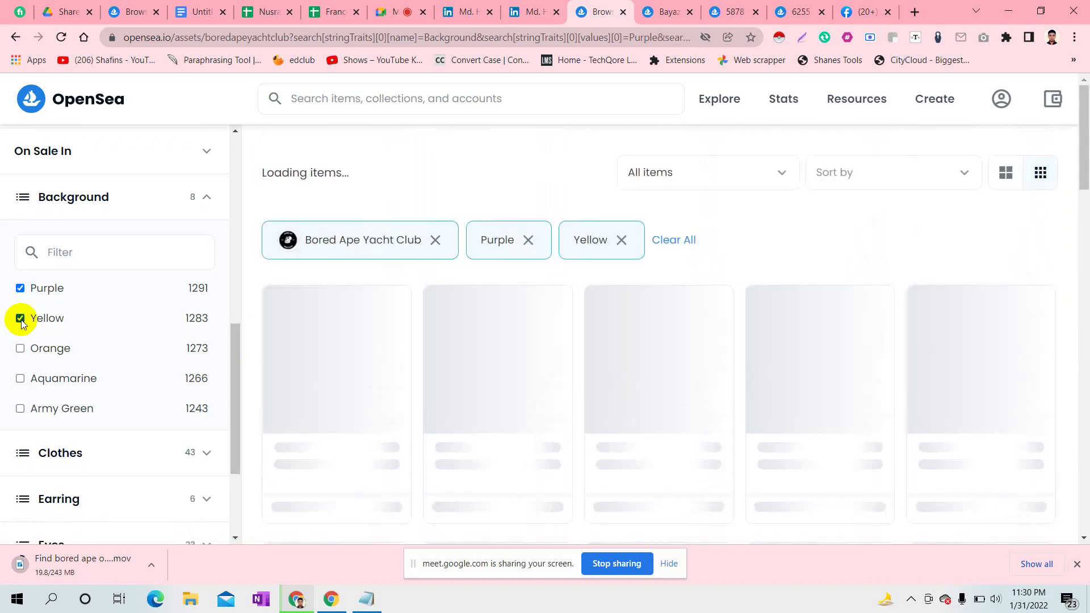
{"action": "left_click", "coordinate": [21, 320]}
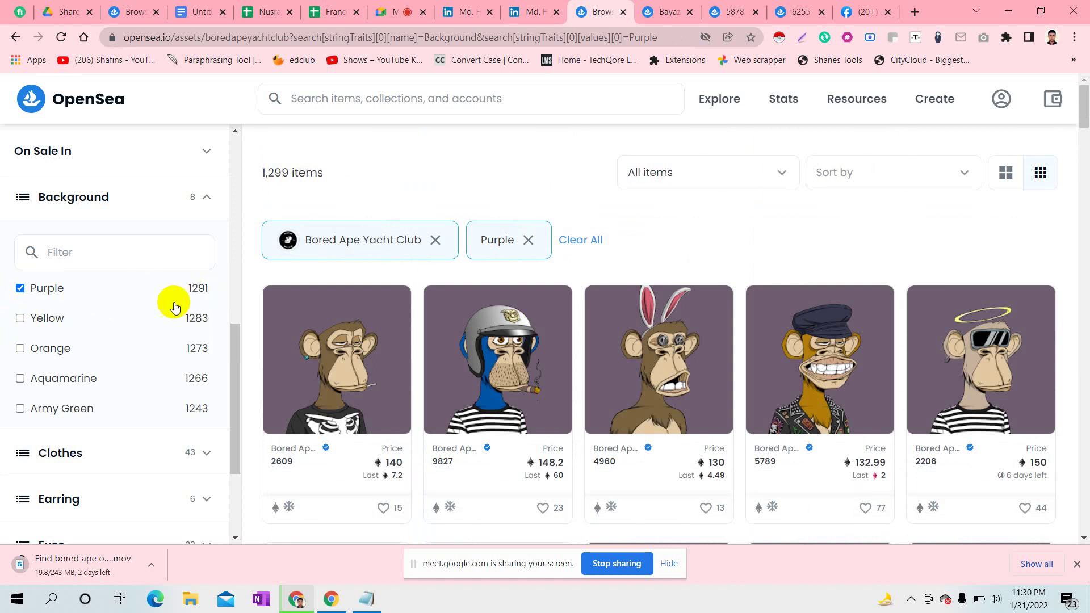
{"action": "left_click", "coordinate": [24, 319]}
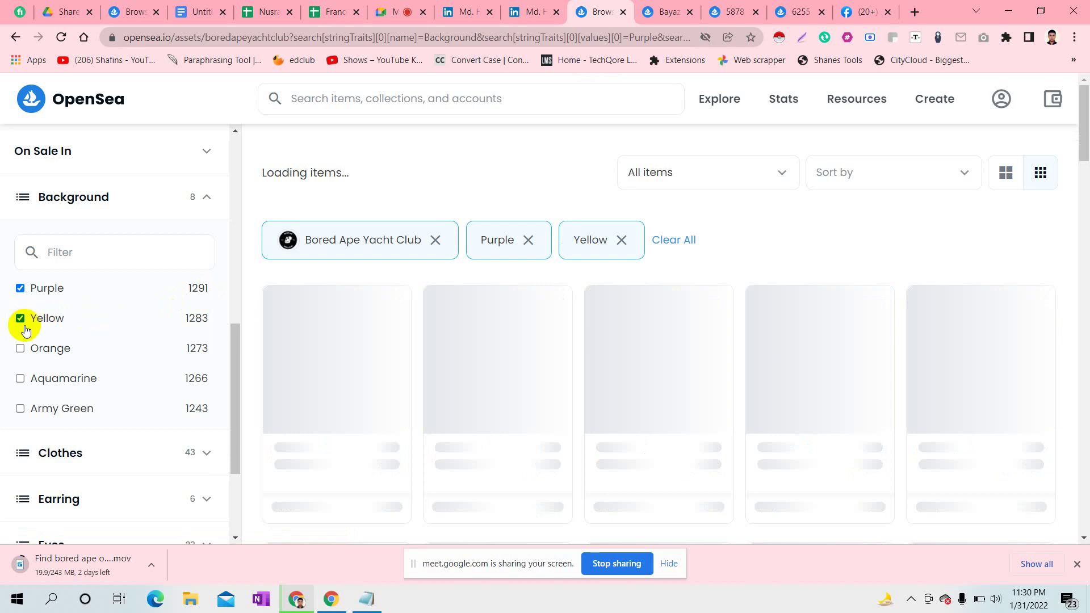
{"action": "left_click", "coordinate": [20, 289]}
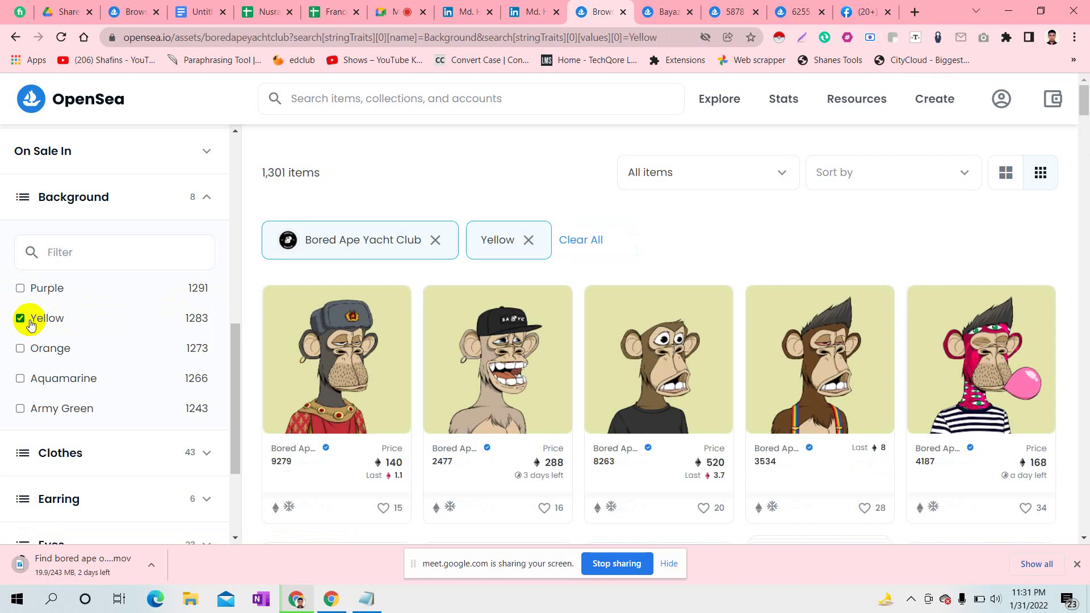
{"action": "left_click", "coordinate": [21, 318]}
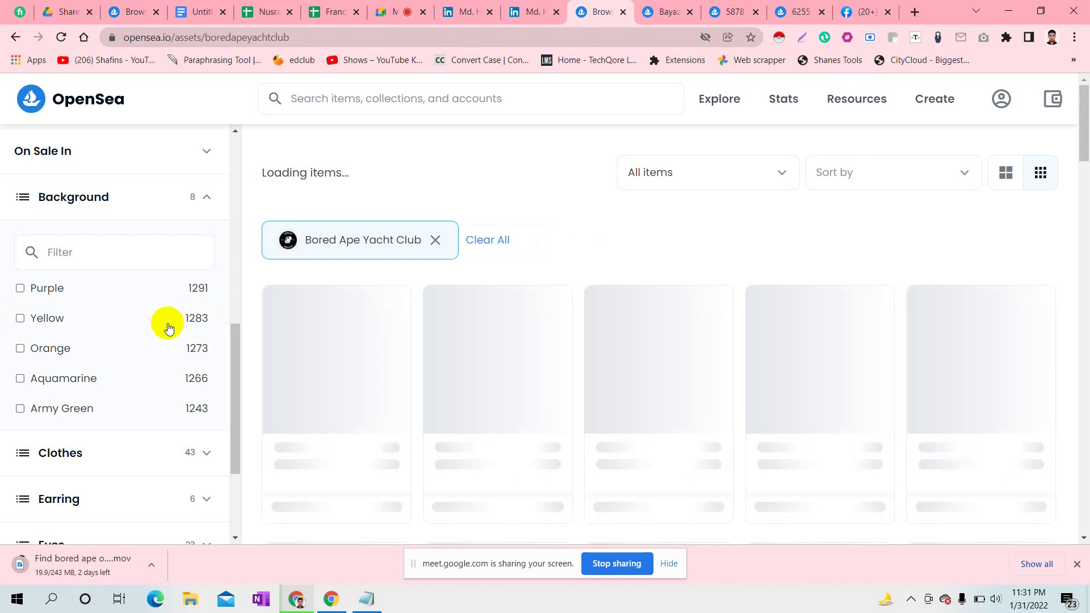
- Try Orange and Aquamarine filters, clear them to show all 10,096 apes, then rejoin Meet
{"action": "left_click", "coordinate": [21, 349]}
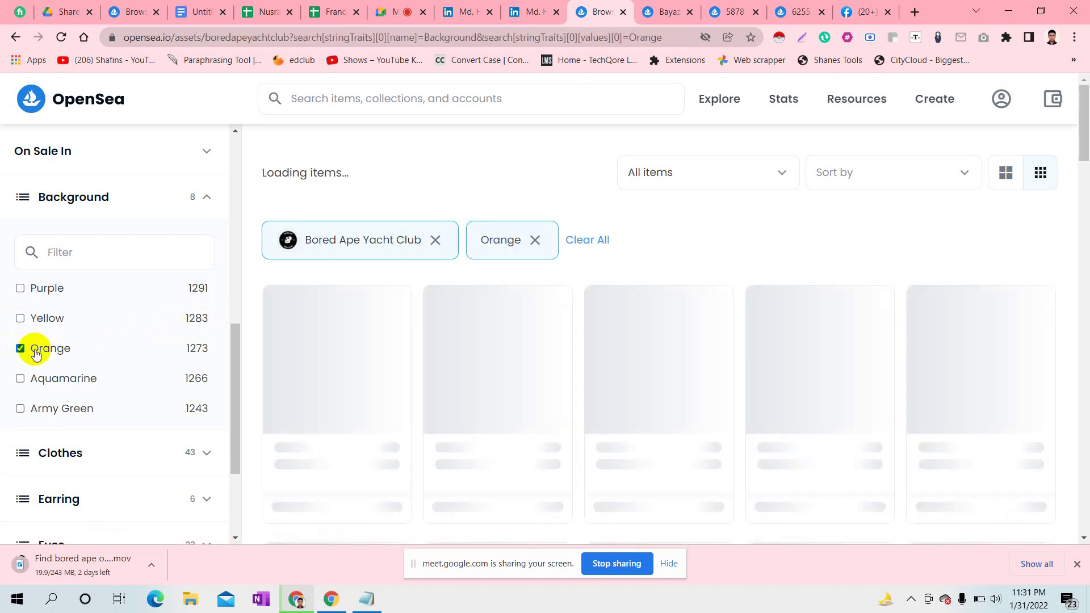
{"action": "left_click", "coordinate": [21, 379]}
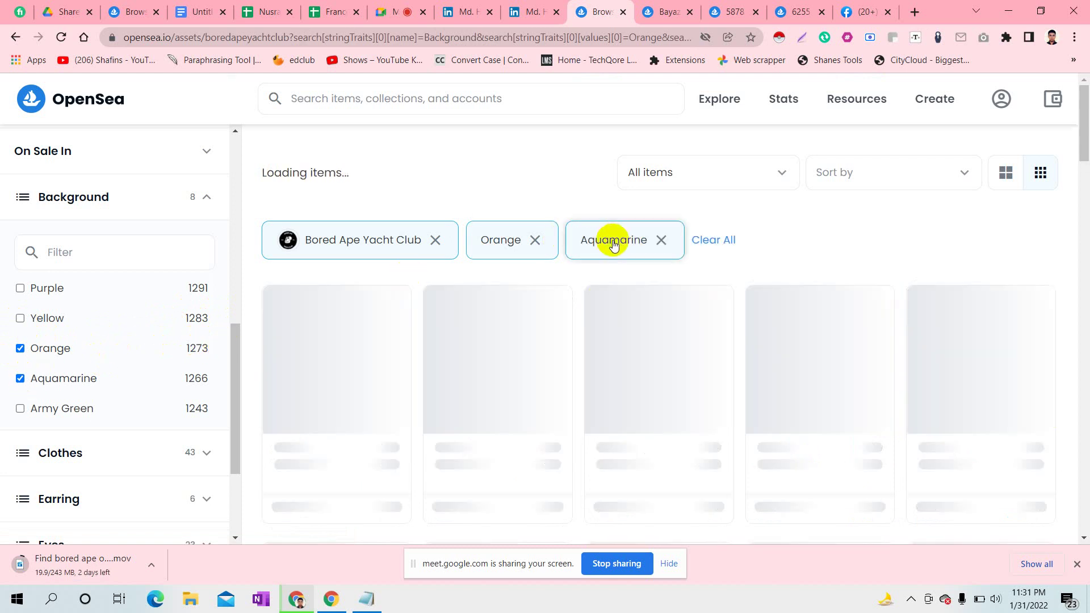
{"action": "left_click", "coordinate": [21, 377]}
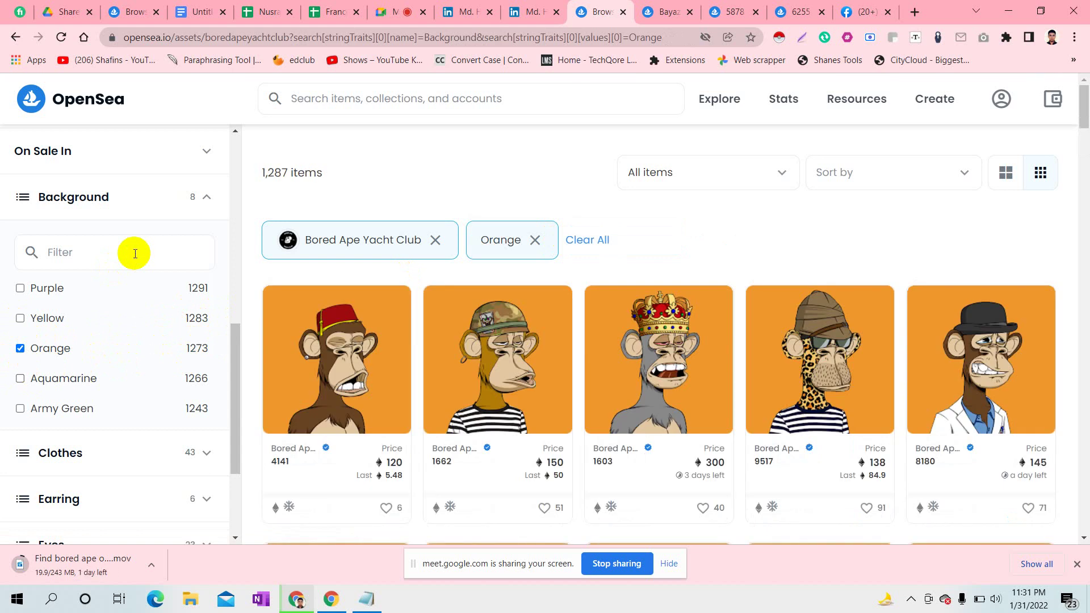
{"action": "left_click", "coordinate": [20, 349]}
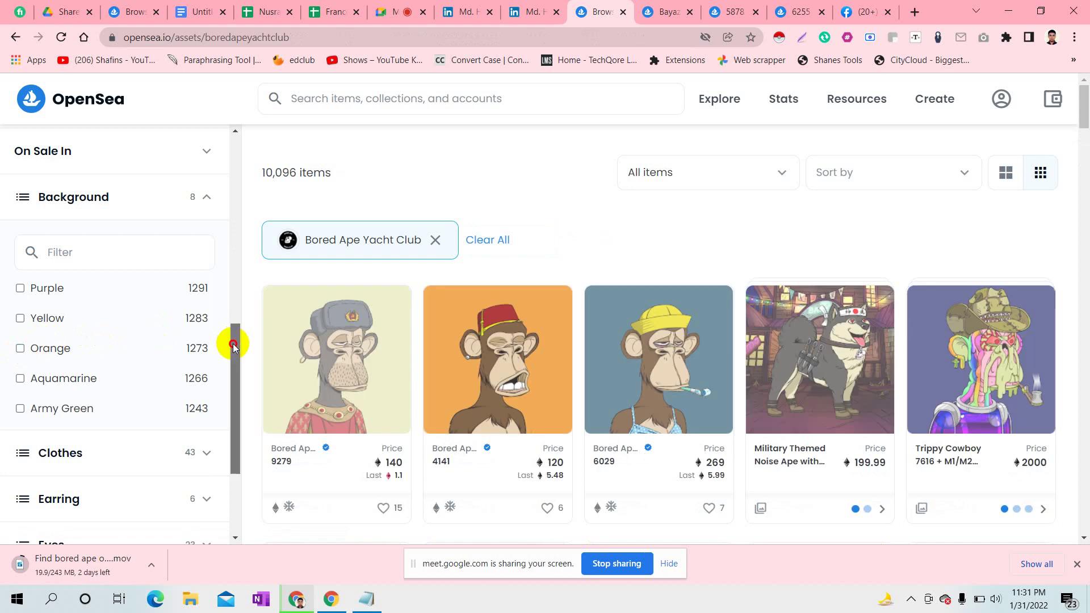
{"action": "left_click_drag", "start_coordinate": [233, 339], "coordinate": [229, 283]}
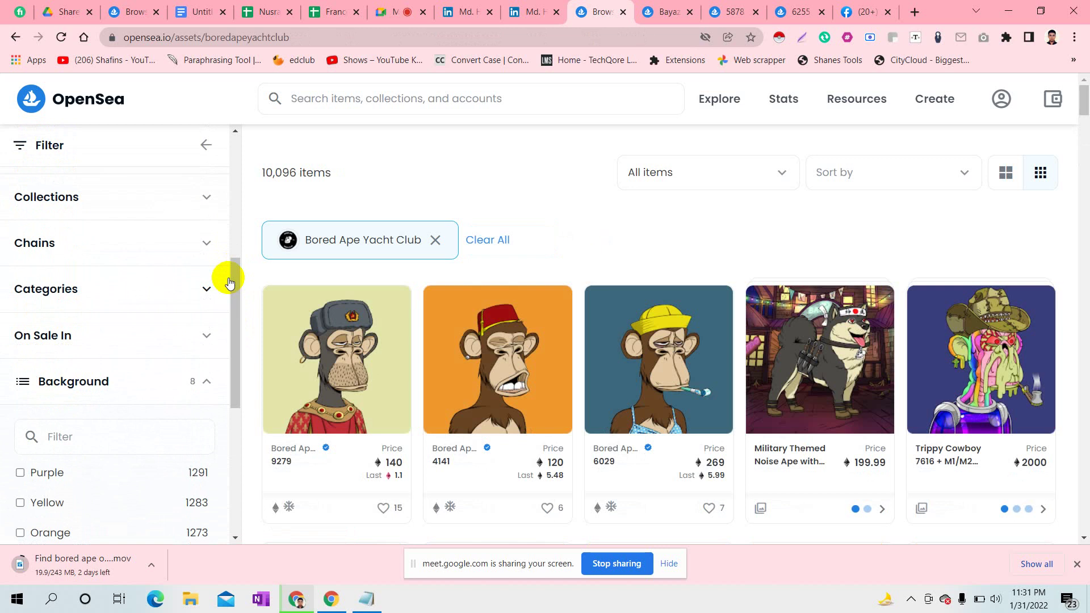
{"action": "left_click", "coordinate": [397, 11]}
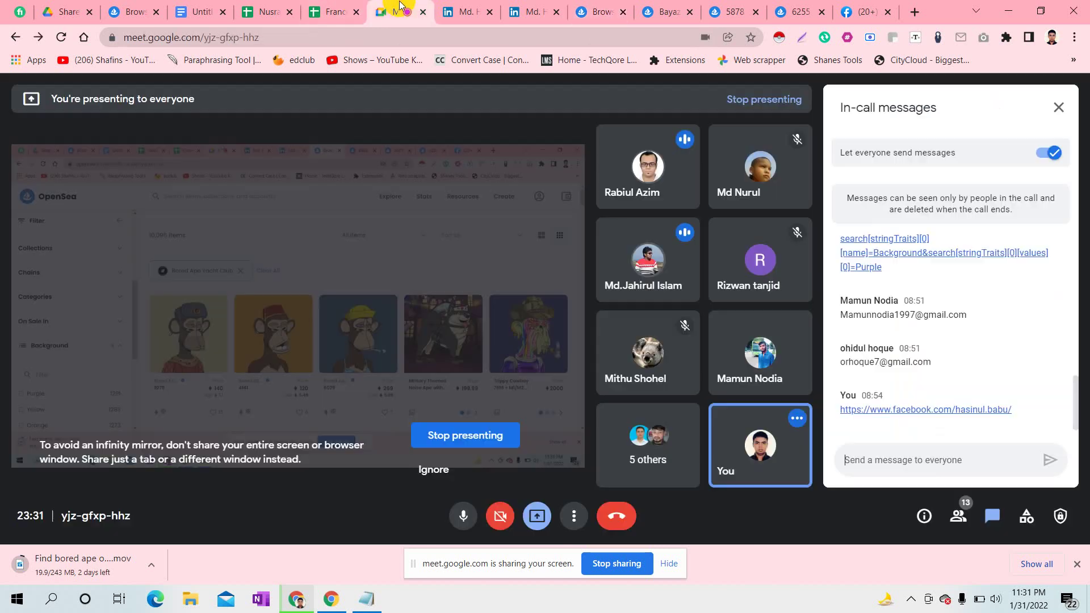